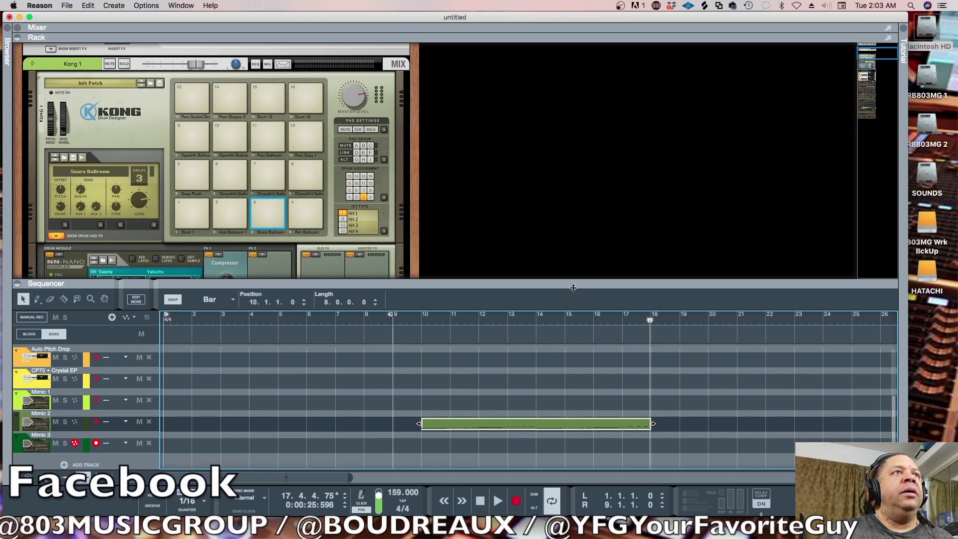
# - Play back the existing Mimic 2 clip from bar 10 to its end at bar 18
pyautogui.moveTo(574, 287); pyautogui.dragTo(609, 155)
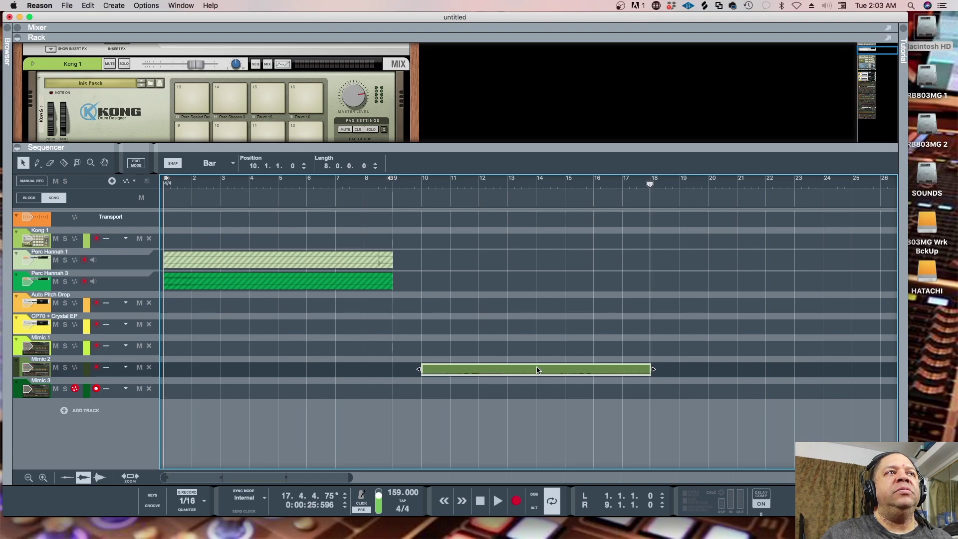
pyautogui.click(422, 185)
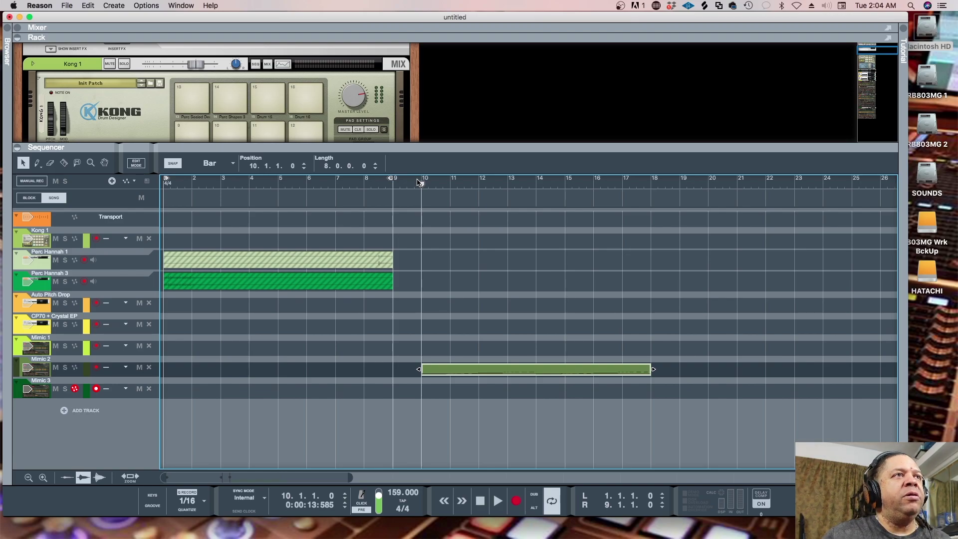
pyautogui.press('space')
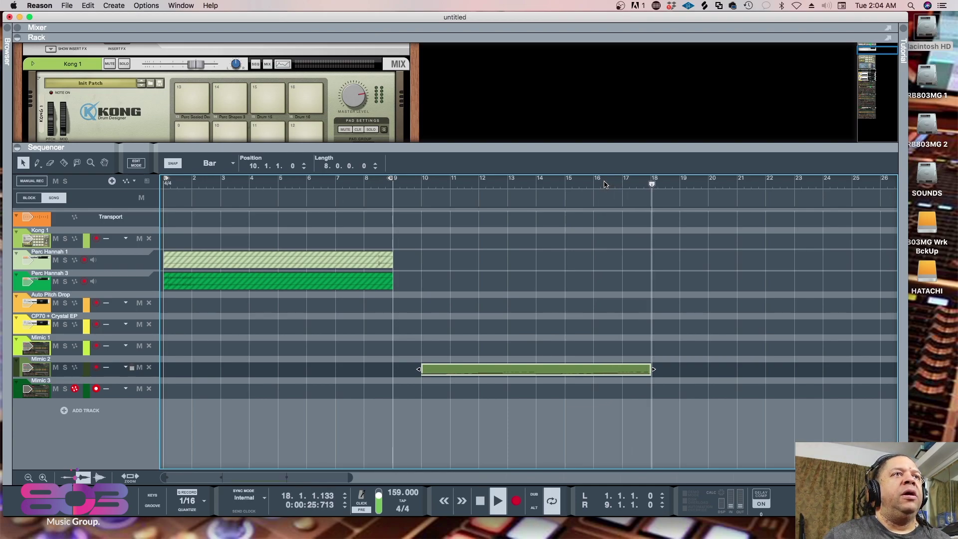
pyautogui.press('space')
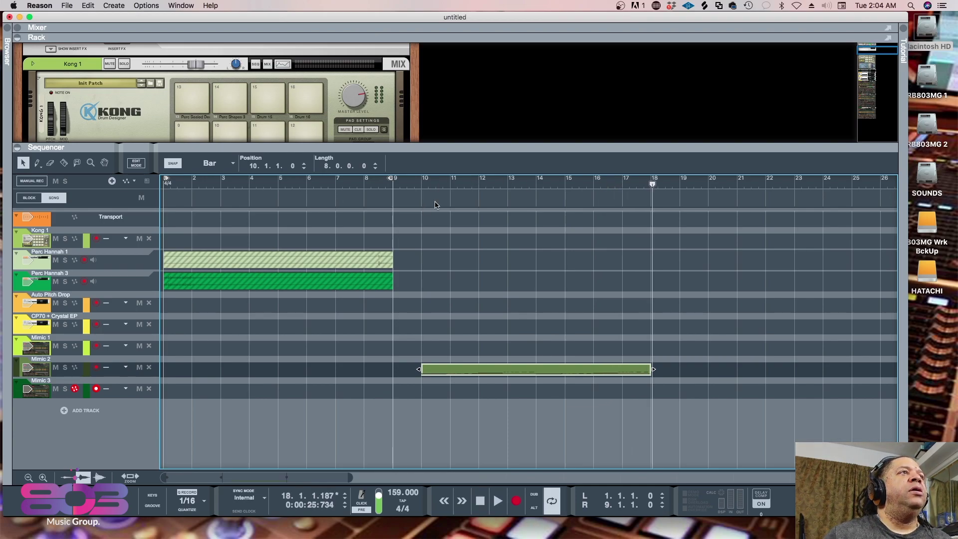
# - Show the Mimic 2 sampler in an enlarged rack, followed by the Mimic 3 sampler with its Keys sample
pyautogui.moveTo(519, 147); pyautogui.dragTo(509, 249)
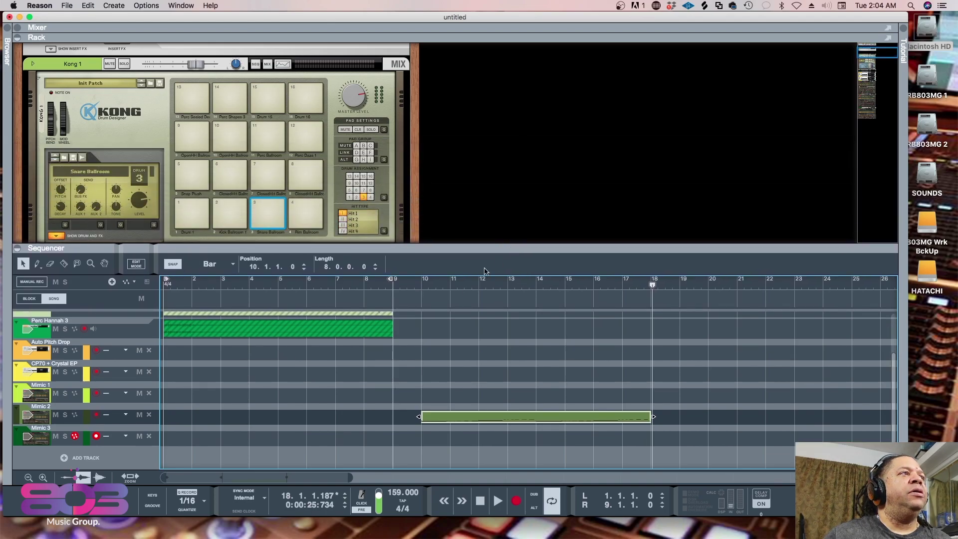
pyautogui.click(16, 419)
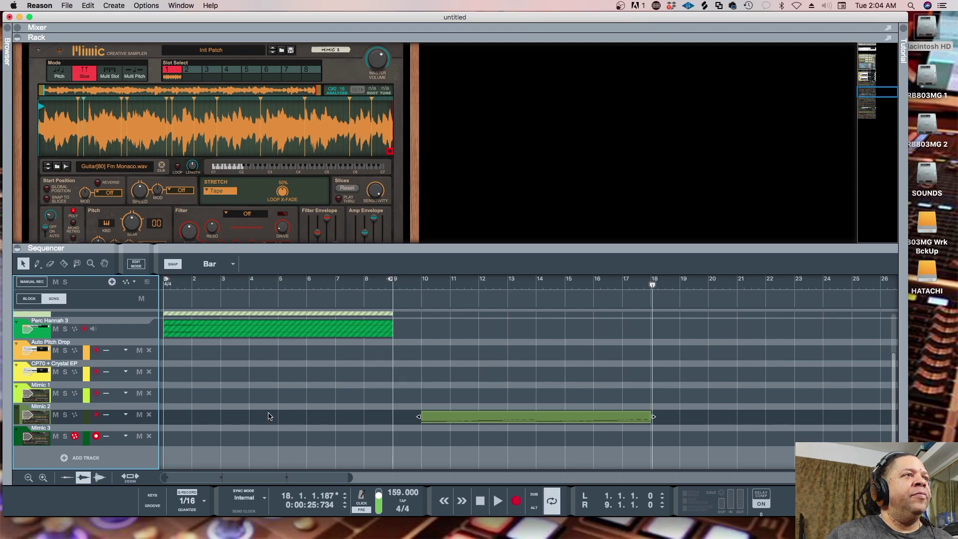
pyautogui.click(19, 438)
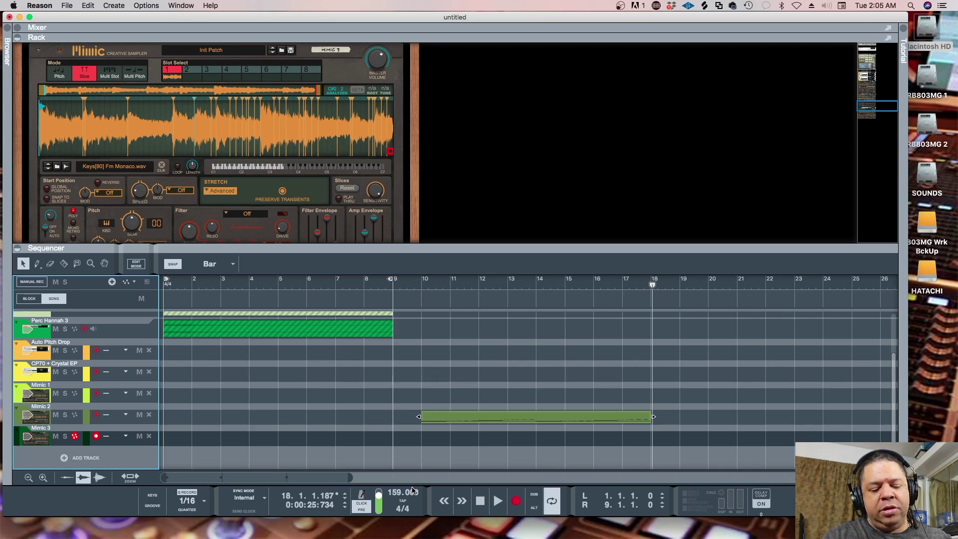
# - Rehearse over the loop from bar 1 and record an eight-bar sliced keys part on the Mimic 3 track
pyautogui.press('Home')
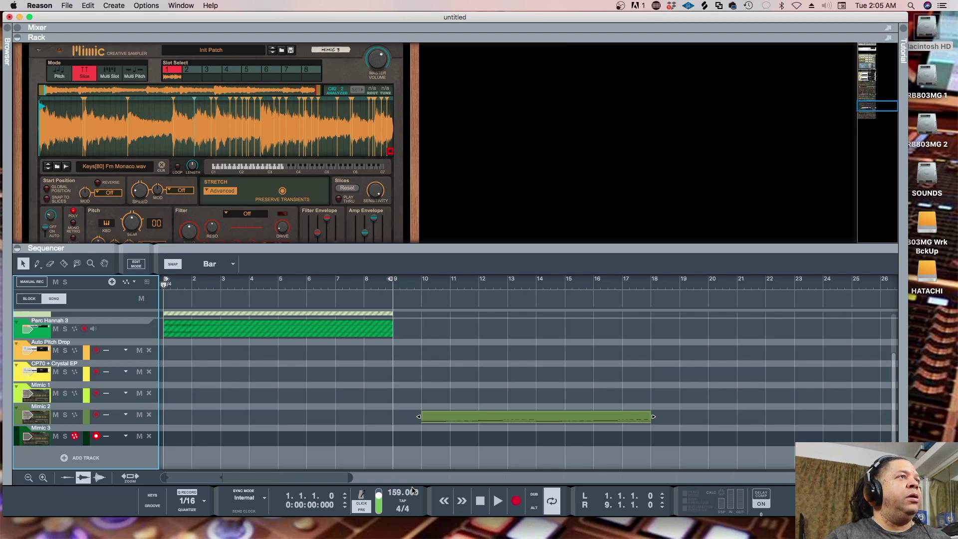
pyautogui.press('space')
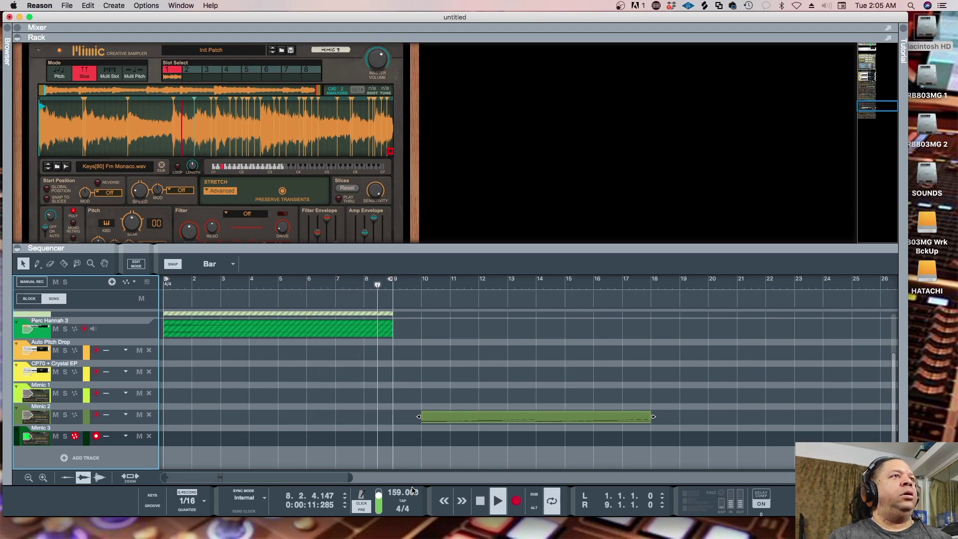
pyautogui.press('space')
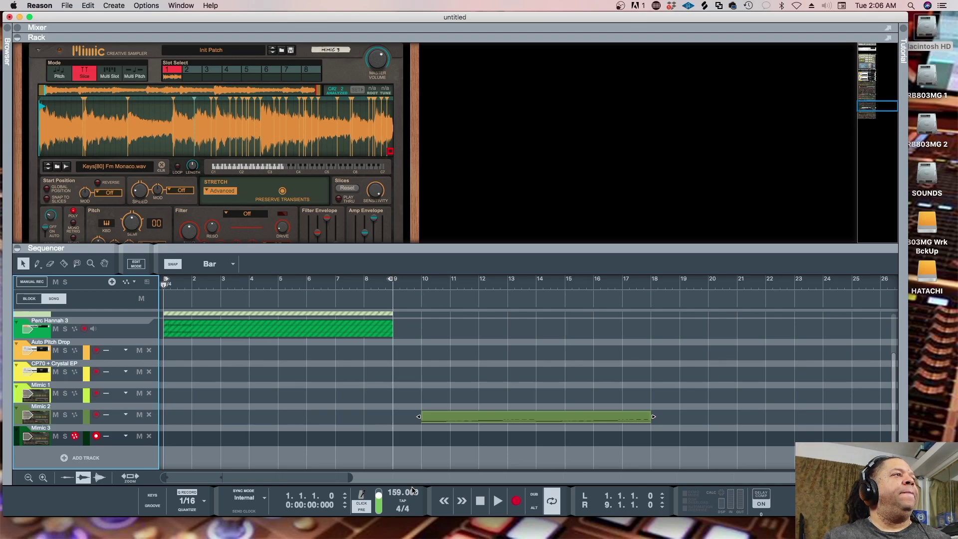
pyautogui.press('super+Return')
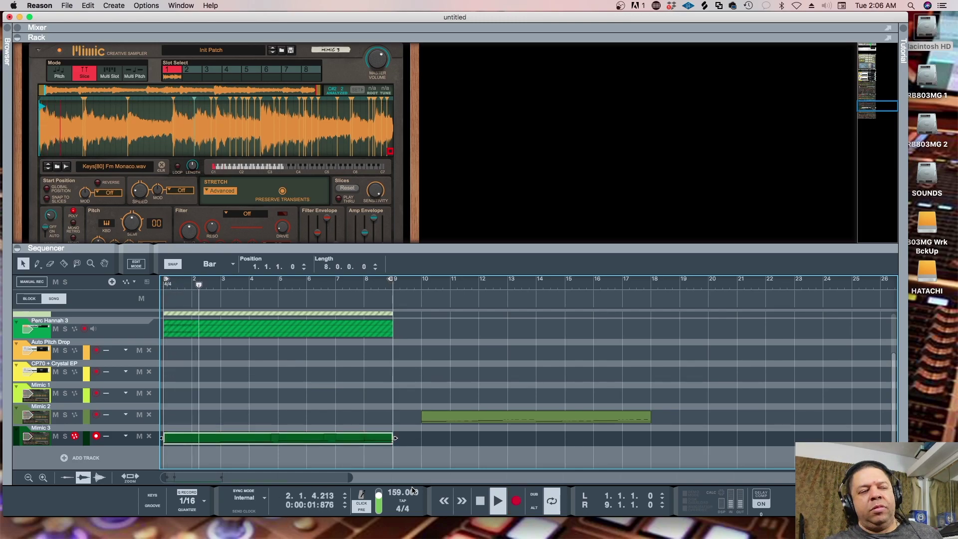
# - Shorten the last E1 note in the Mimic 3 clip to a length of 0.3.3.237, and return to the arrangement
pyautogui.doubleClick(384, 439)
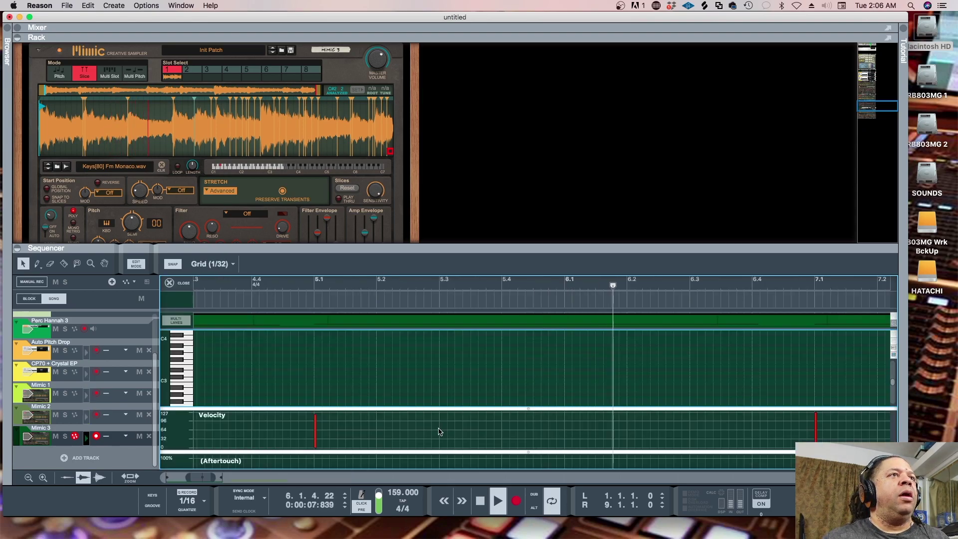
pyautogui.moveTo(490, 246); pyautogui.dragTo(492, 156)
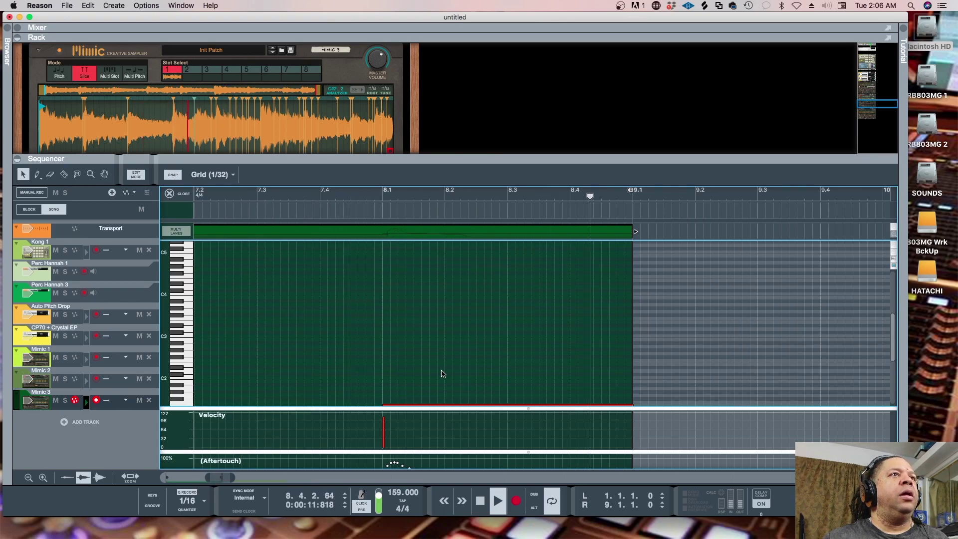
pyautogui.scroll(-5, 507, 377)
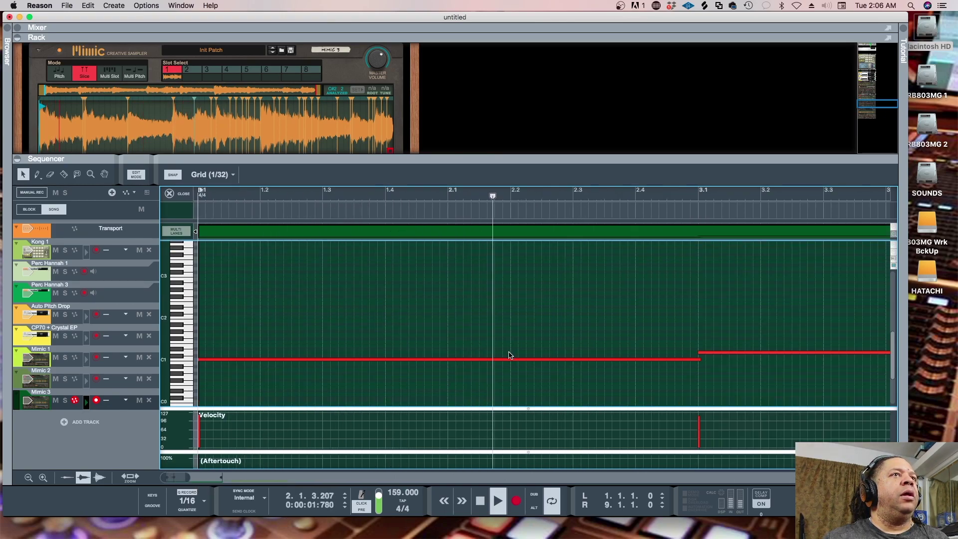
pyautogui.moveTo(197, 475); pyautogui.dragTo(163, 477)
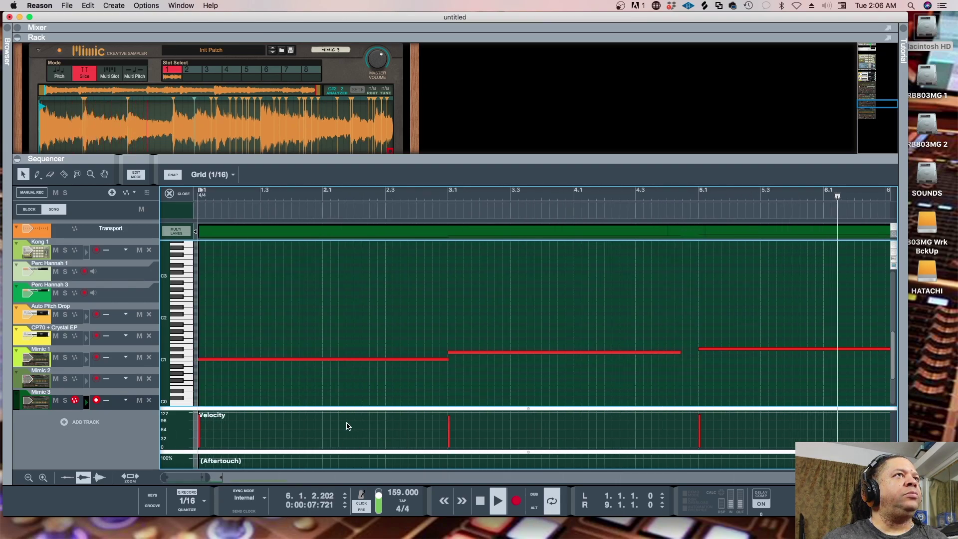
pyautogui.click(394, 346)
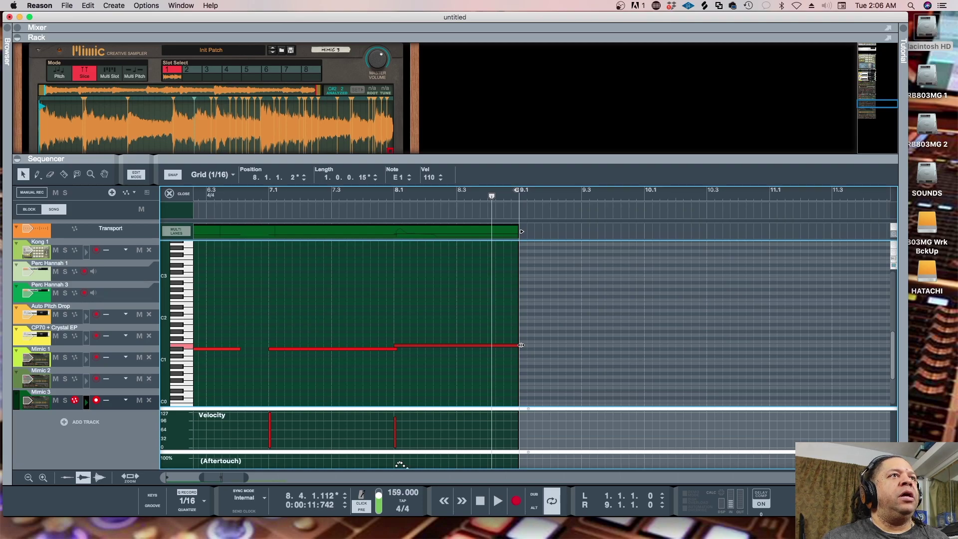
pyautogui.moveTo(522, 347); pyautogui.dragTo(526, 351)
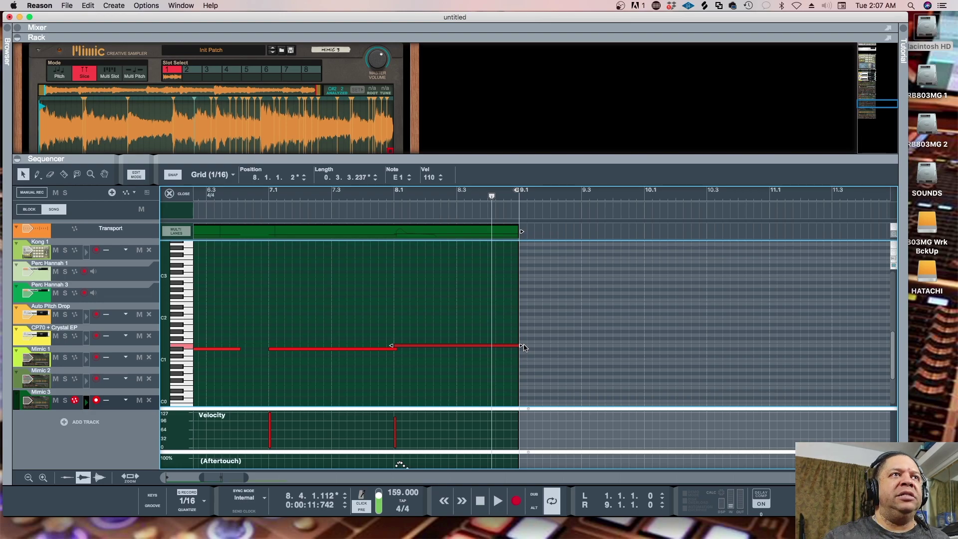
pyautogui.click(183, 194)
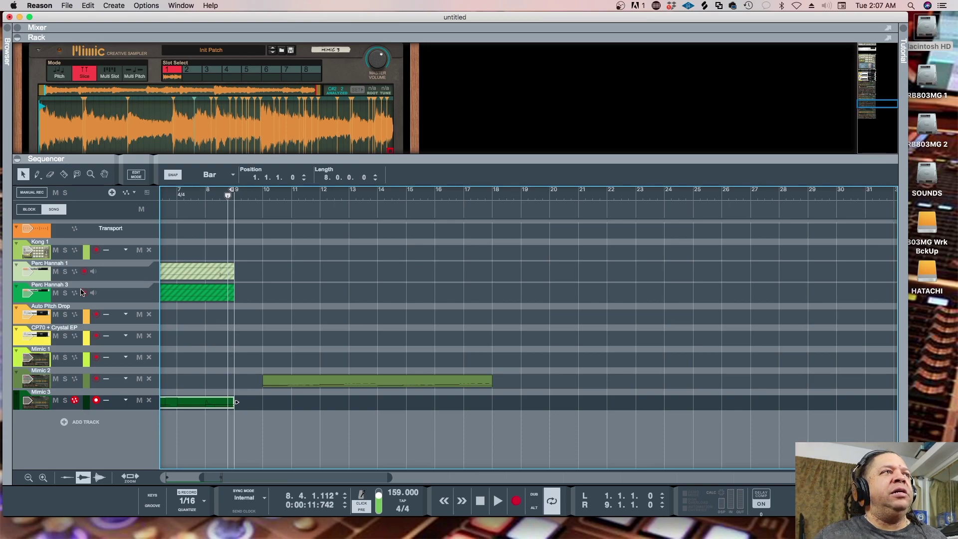
pyautogui.moveTo(255, 479); pyautogui.dragTo(172, 480)
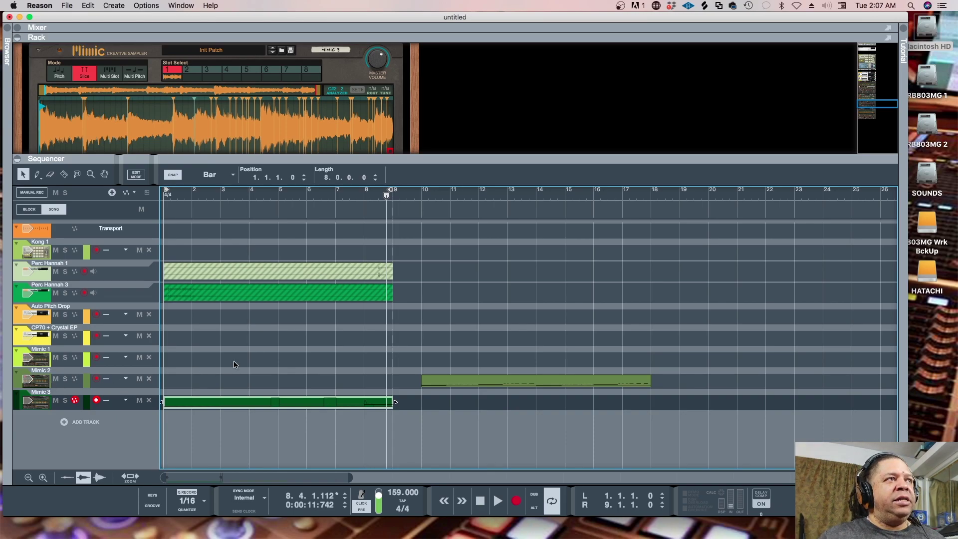
# - Turn off the metronome click and play the loop from bar 1 with the Mimic 3 part
pyautogui.click(361, 505)
pyautogui.press('Home')
pyautogui.press('space')
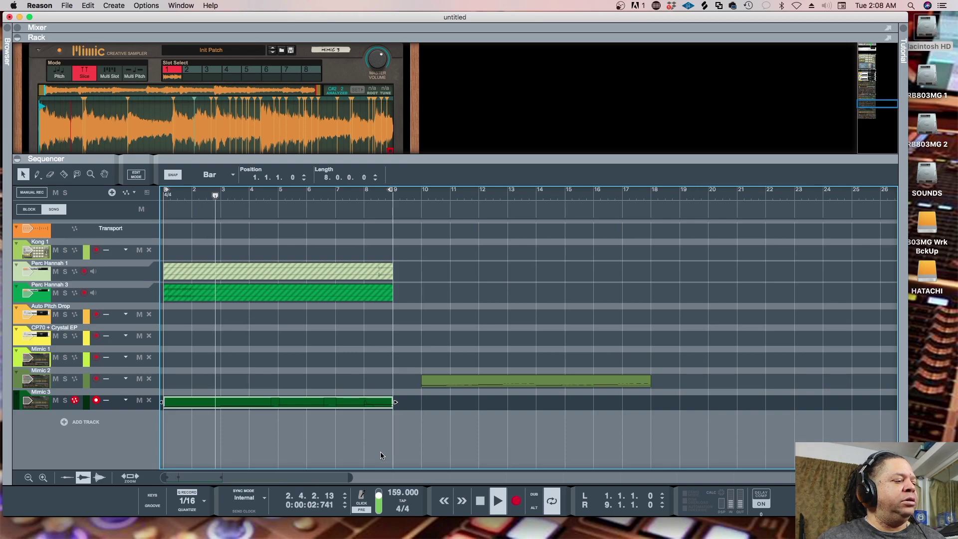
# - Record an eight-bar sliced guitar part on the Mimic 2 track from bar 1 over the loop, and play it back
pyautogui.click(23, 381)
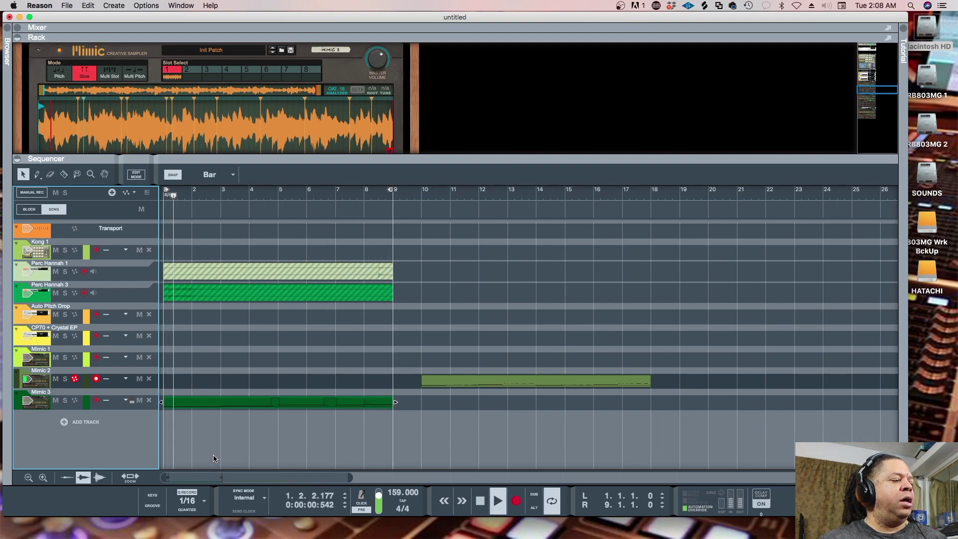
pyautogui.press('space')
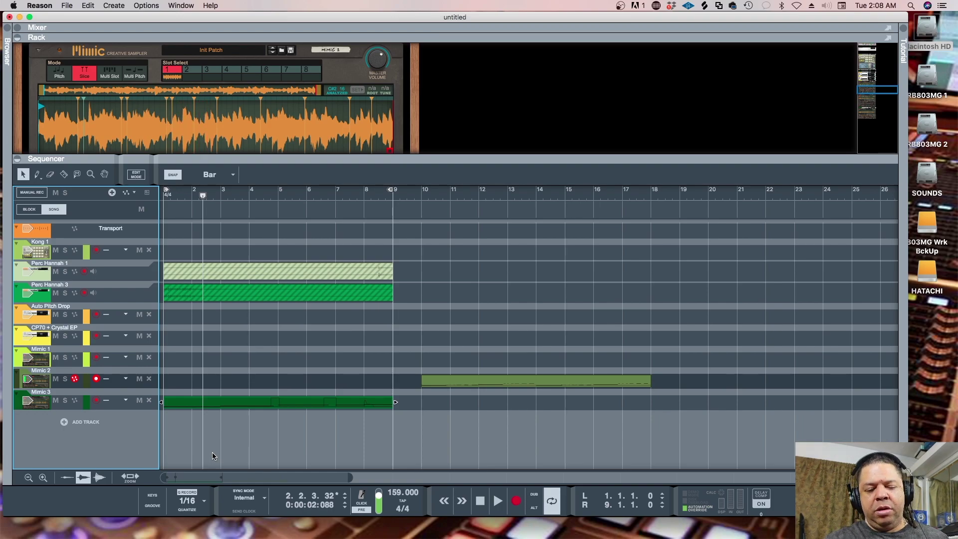
pyautogui.press('Home')
pyautogui.click(212, 456)
pyautogui.press('space')
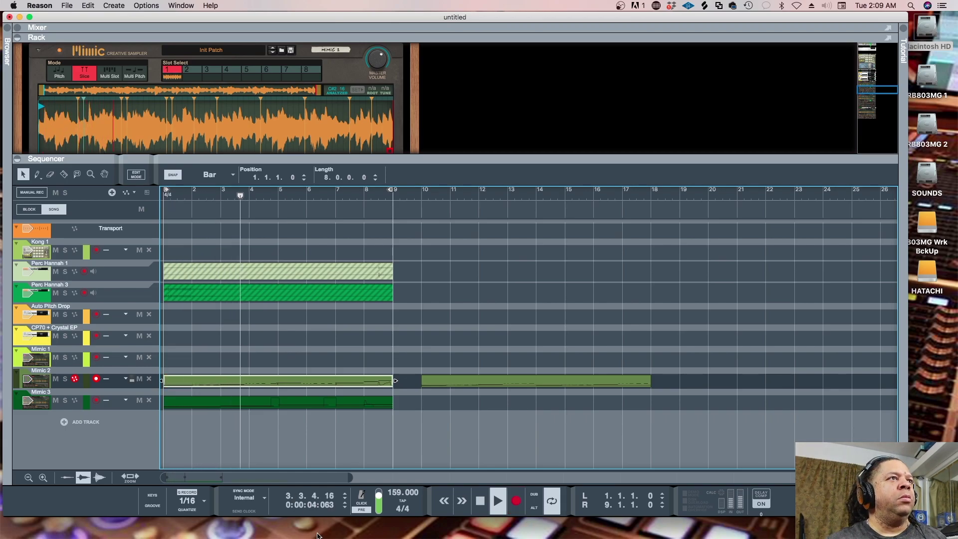
pyautogui.press('space')
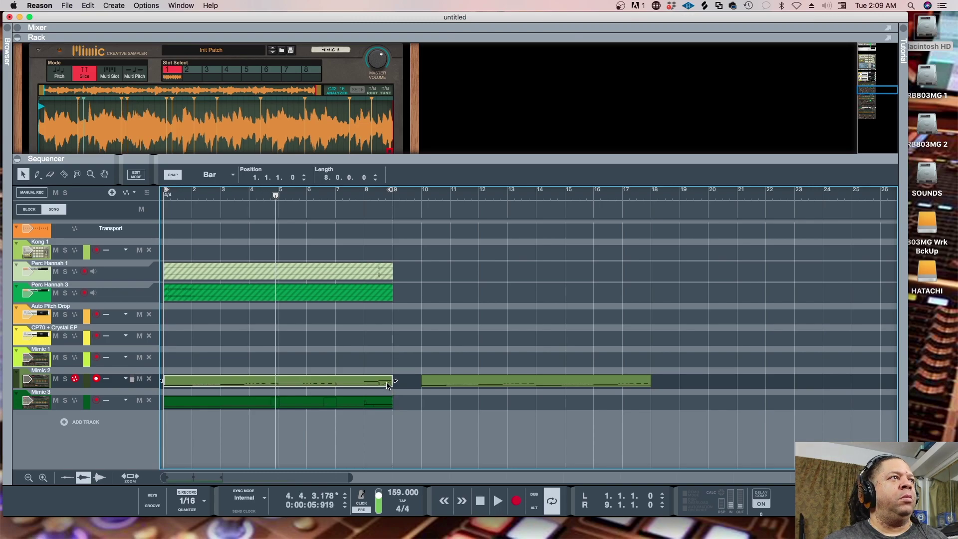
# - Play the new Mimic 2 clip from bar 4 and move the D#1 note just before beat 4.3 to position 4.3.1.0
pyautogui.click(251, 193)
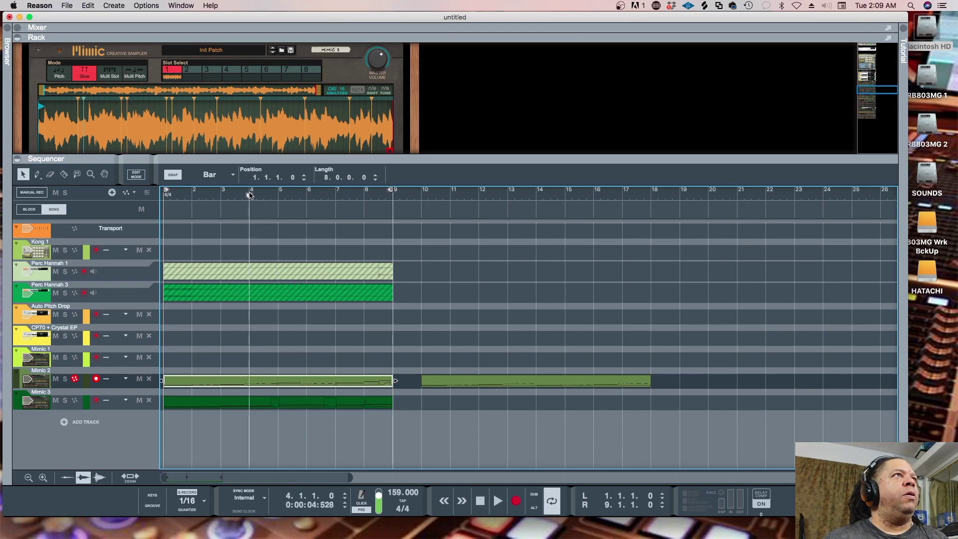
pyautogui.doubleClick(272, 385)
pyautogui.scroll(-1, 463, 369)
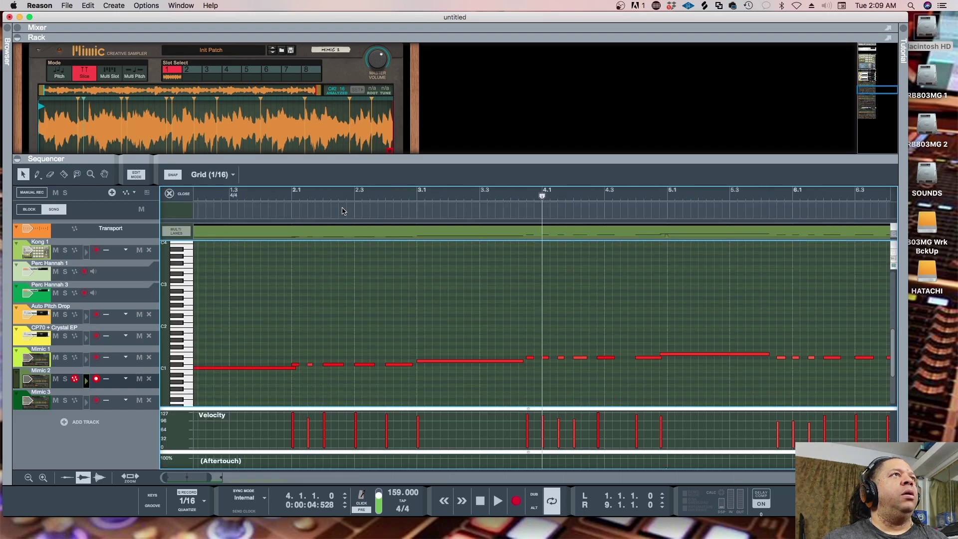
pyautogui.press('space')
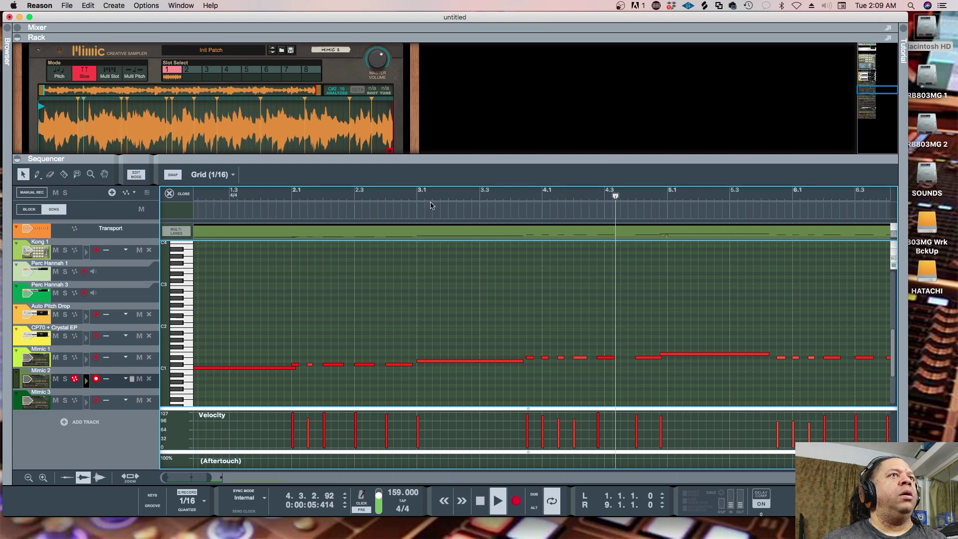
pyautogui.press('space')
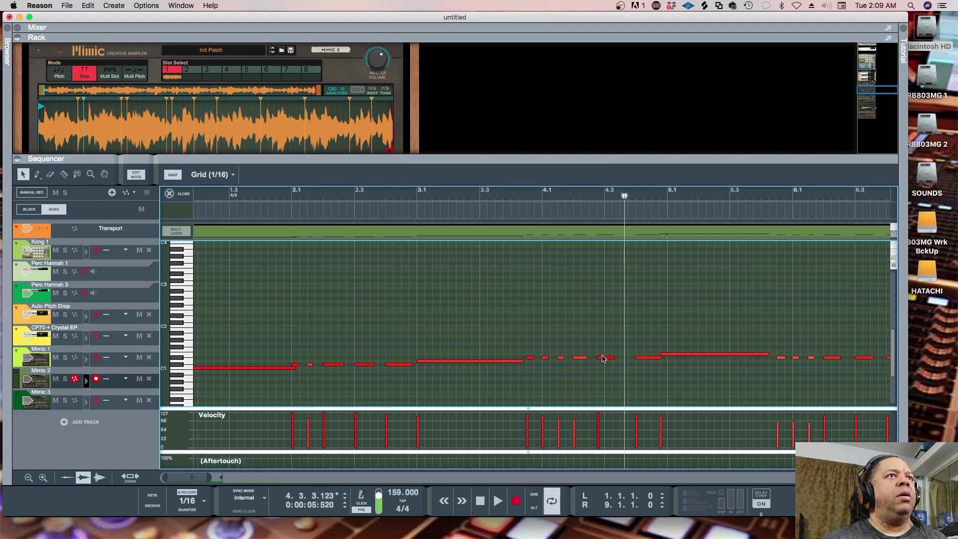
pyautogui.moveTo(602, 359); pyautogui.dragTo(610, 359)
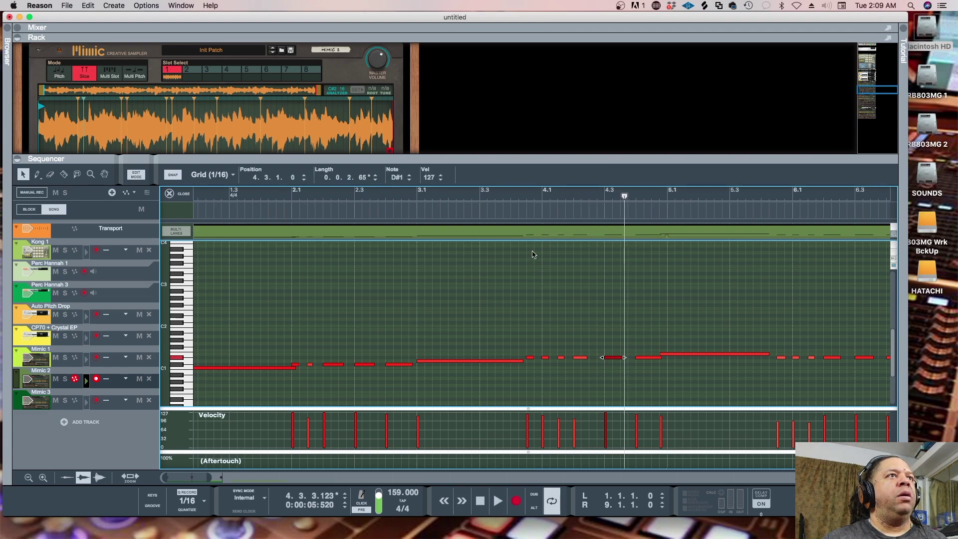
# - Replay the passage from just before bar 4 and move the long E1 note near bar 5 to position 5.1.1.0
pyautogui.click(525, 199)
pyautogui.press('space')
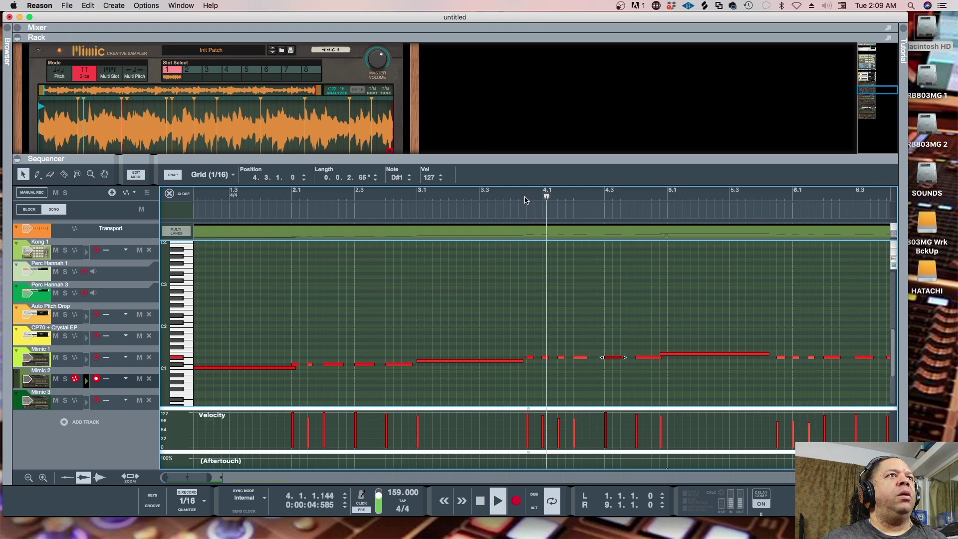
pyautogui.press('space')
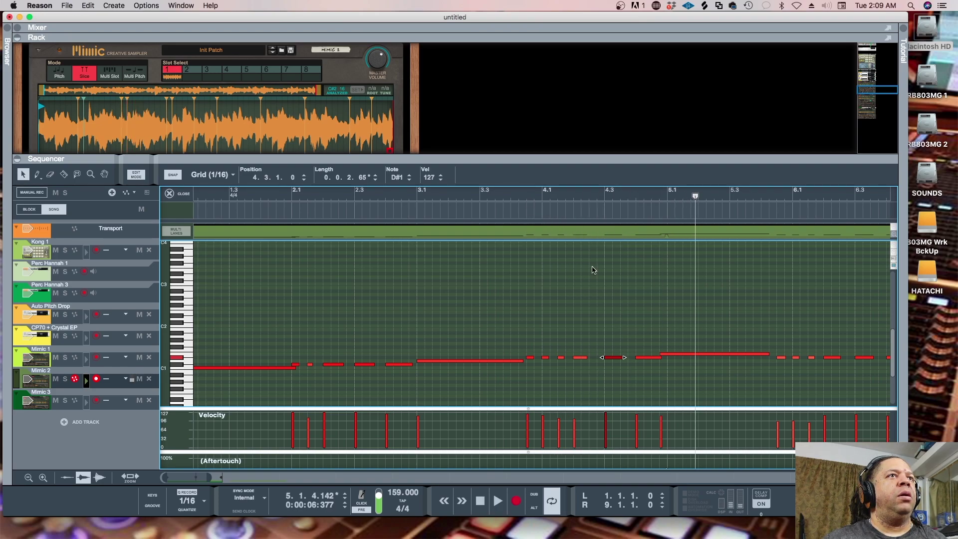
pyautogui.click(675, 359)
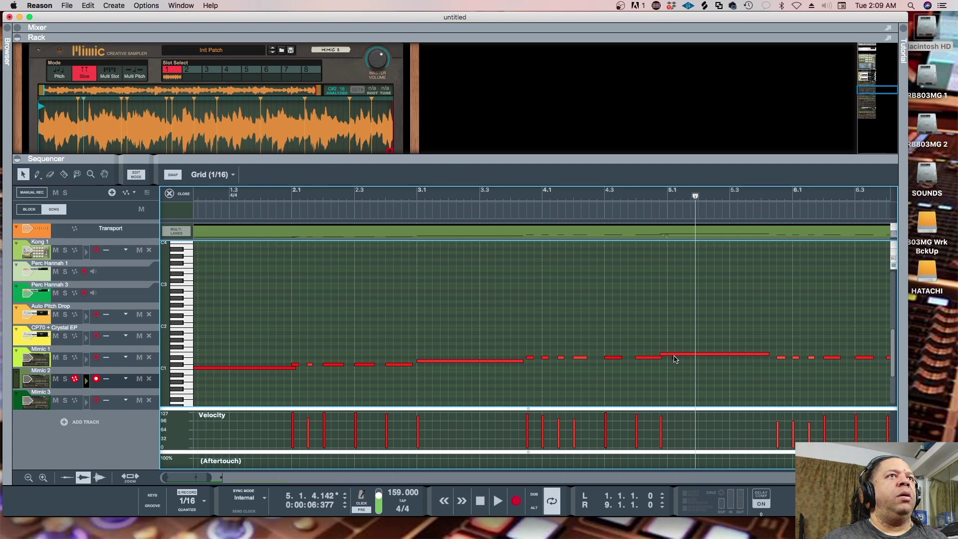
pyautogui.moveTo(676, 355); pyautogui.dragTo(683, 355)
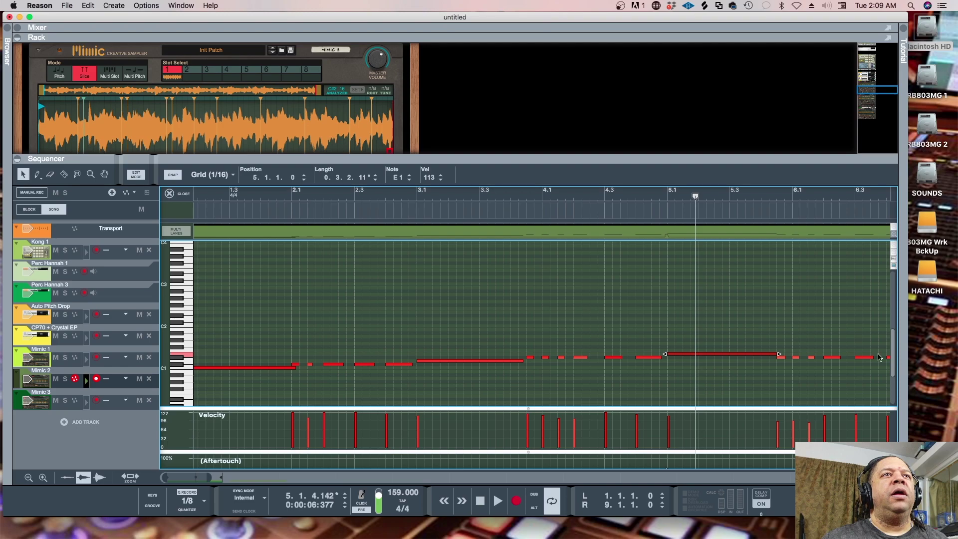
# - Select all notes of the Mimic 2 clip, deselect them, and check the long C1 note at bar 1
pyautogui.click(732, 331)
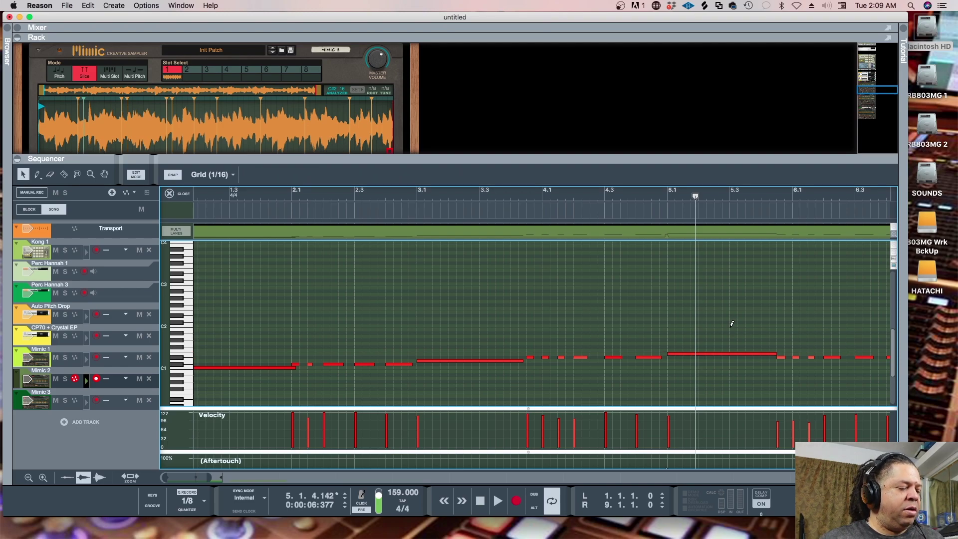
pyautogui.press('super+a')
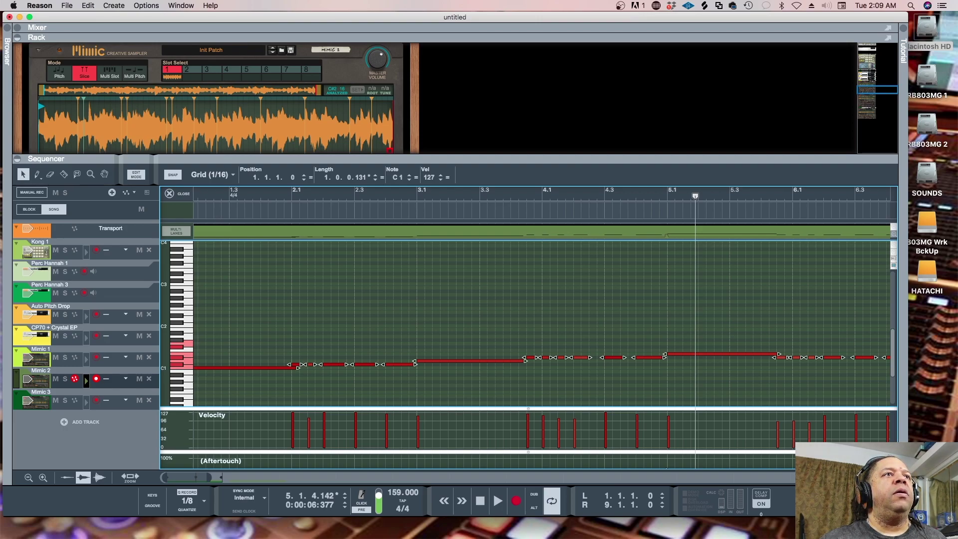
pyautogui.click(653, 393)
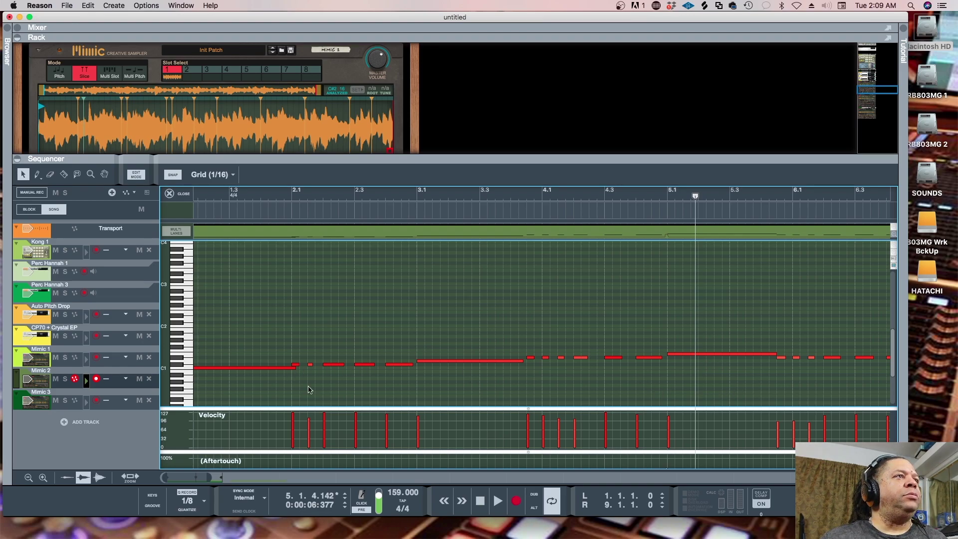
pyautogui.moveTo(190, 478); pyautogui.dragTo(182, 479)
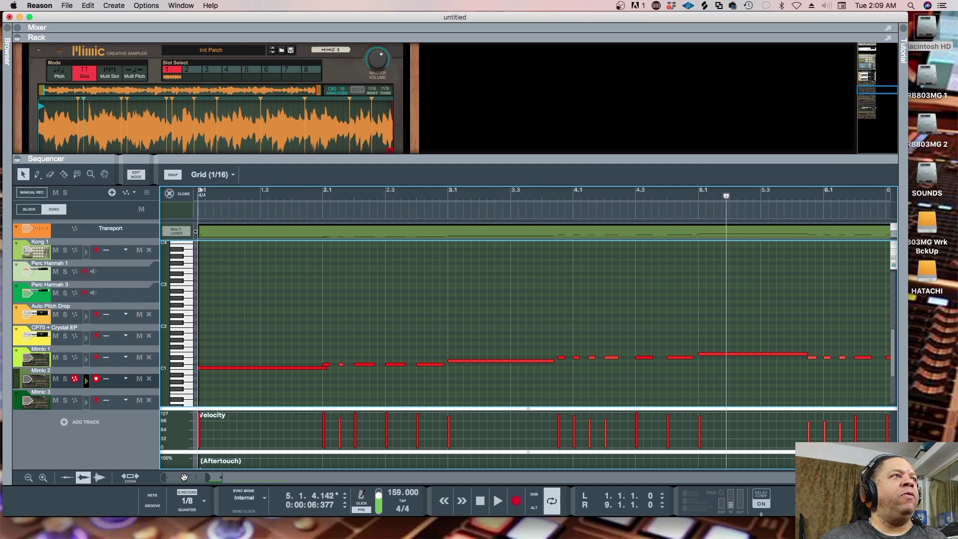
pyautogui.click(328, 368)
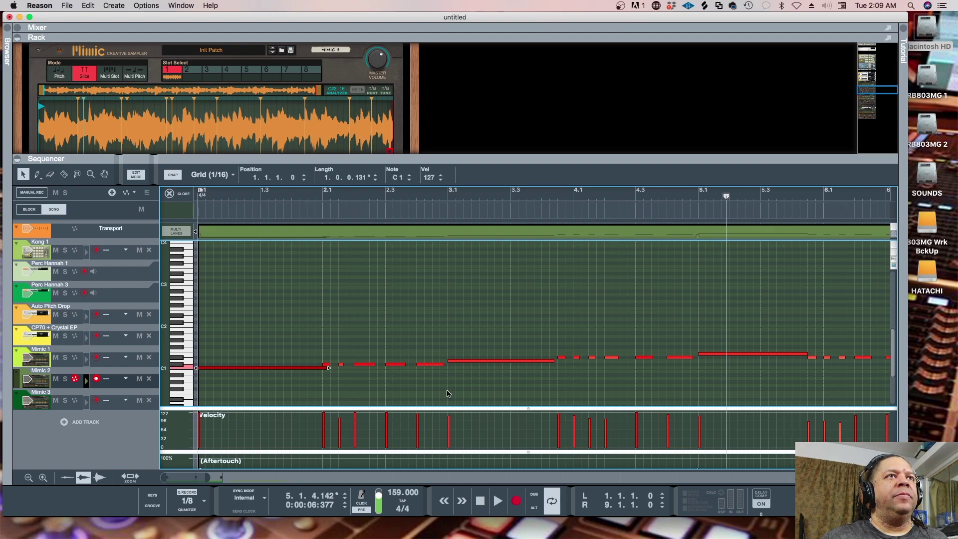
pyautogui.moveTo(178, 479); pyautogui.dragTo(178, 479)
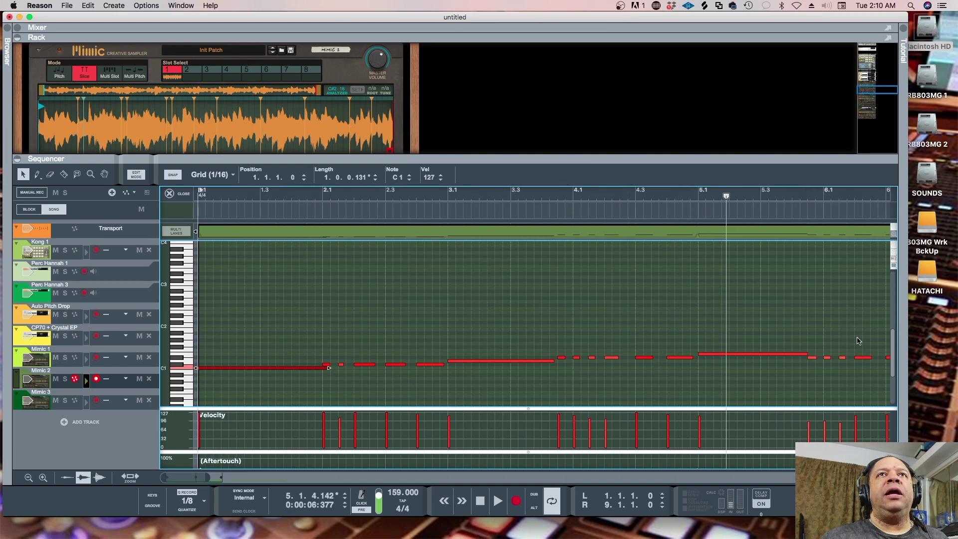
# - Open the quantize settings and review the amount options, leaving the amount at 90%
pyautogui.press('F8')
pyautogui.moveTo(796, 240); pyautogui.dragTo(771, 217)
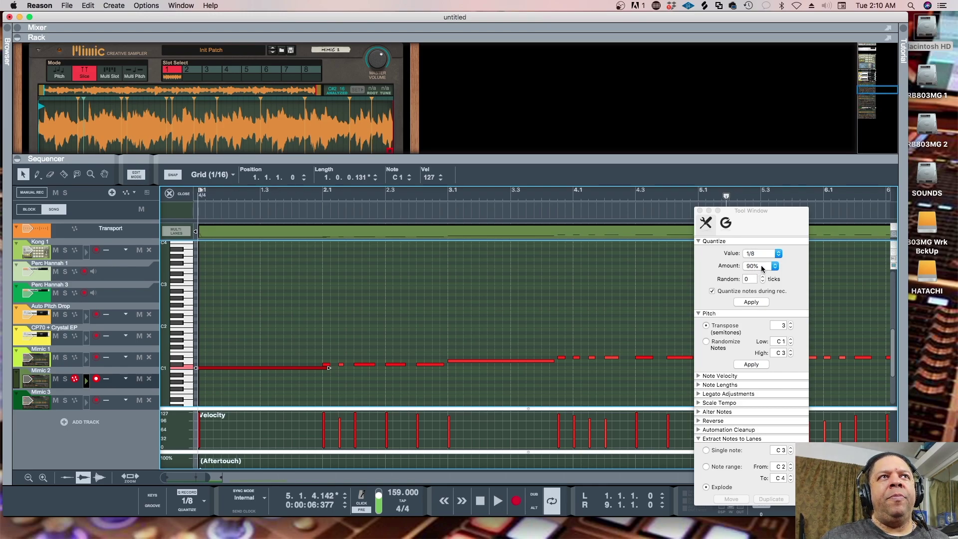
pyautogui.click(758, 265)
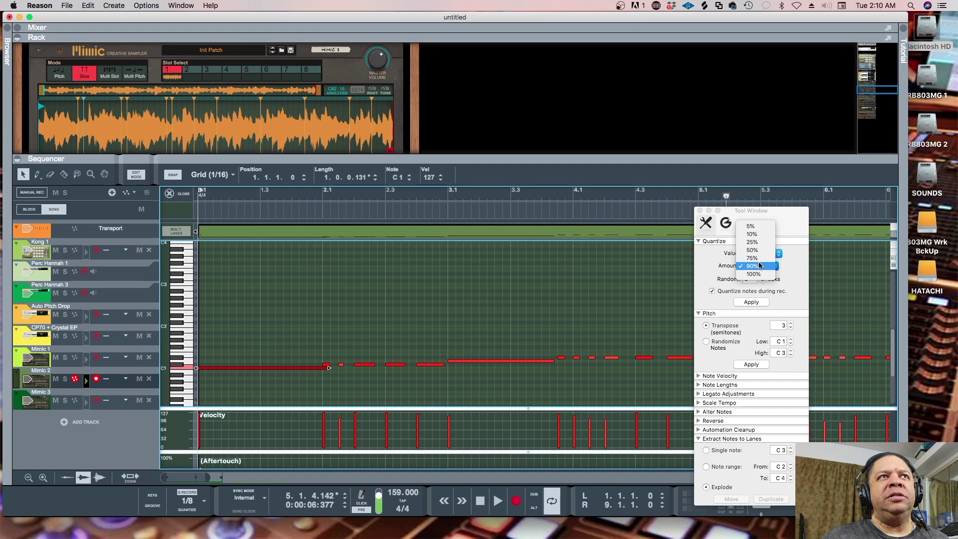
pyautogui.click(790, 217)
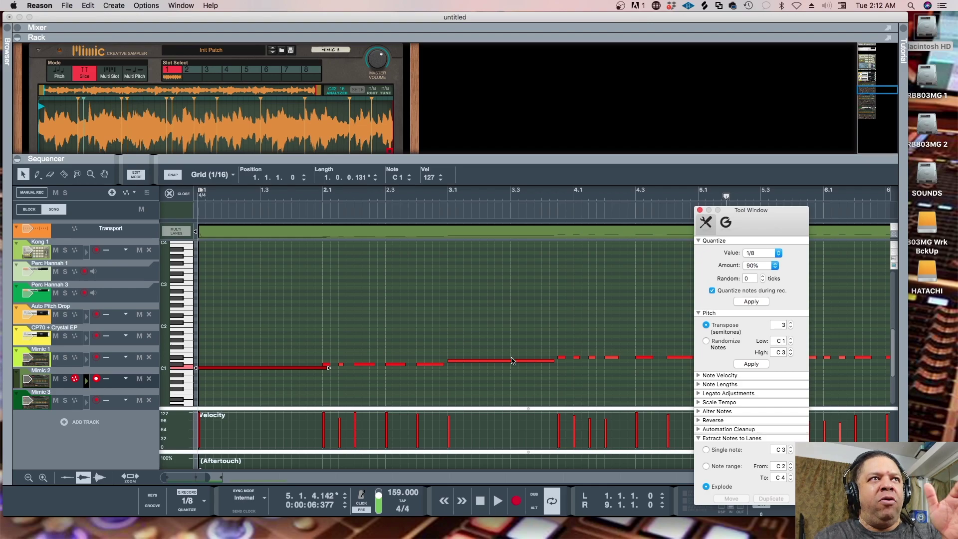
# - Examine closely how the Mimic 2 notes around bar 2 line up with the grid, and close the quantize settings
pyautogui.click(204, 479)
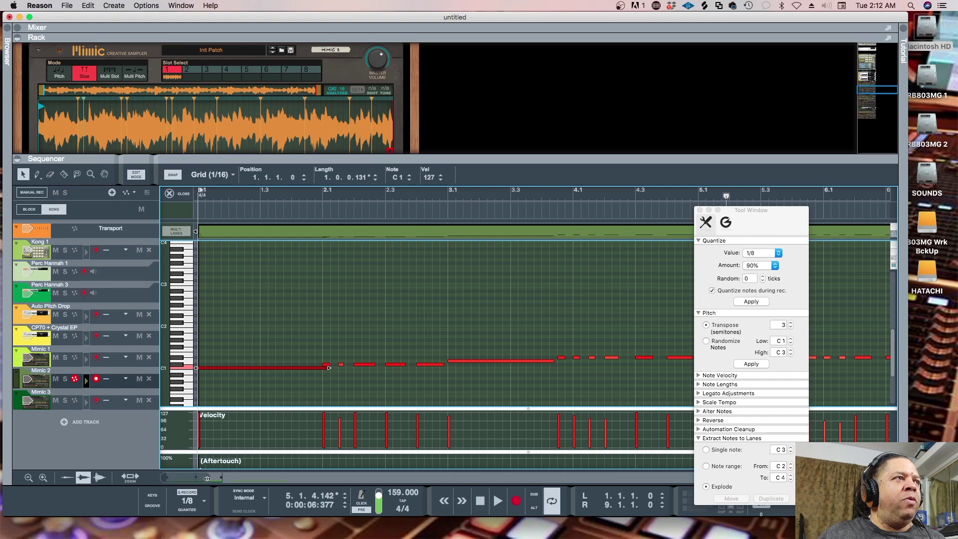
pyautogui.moveTo(210, 478); pyautogui.dragTo(178, 478)
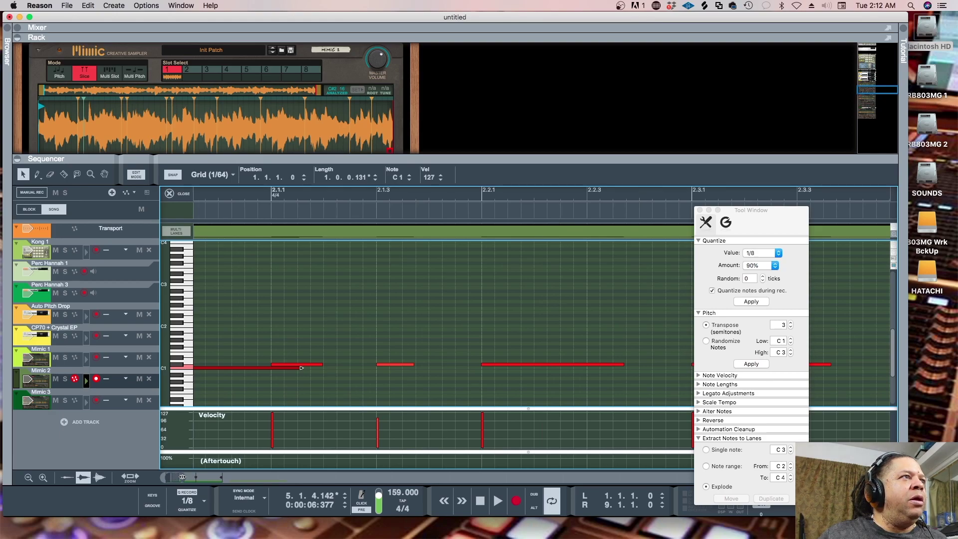
pyautogui.moveTo(183, 477); pyautogui.dragTo(241, 484)
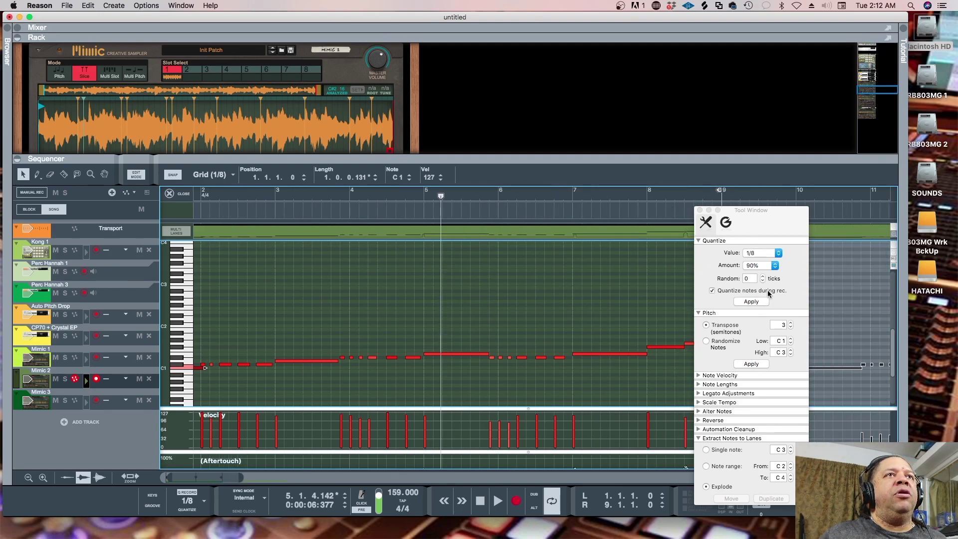
pyautogui.moveTo(769, 221); pyautogui.dragTo(882, 181)
pyautogui.press('F8')
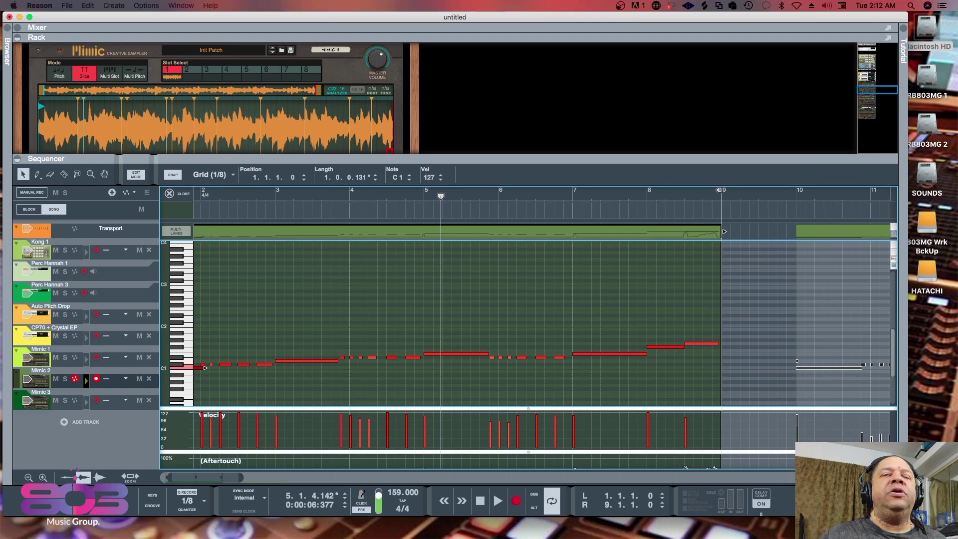
# - Play the loop from bar 1, leave clip editing, and audition the Perc Hannah 3 clip by unmuting and re-muting it
pyautogui.press('KP_0')
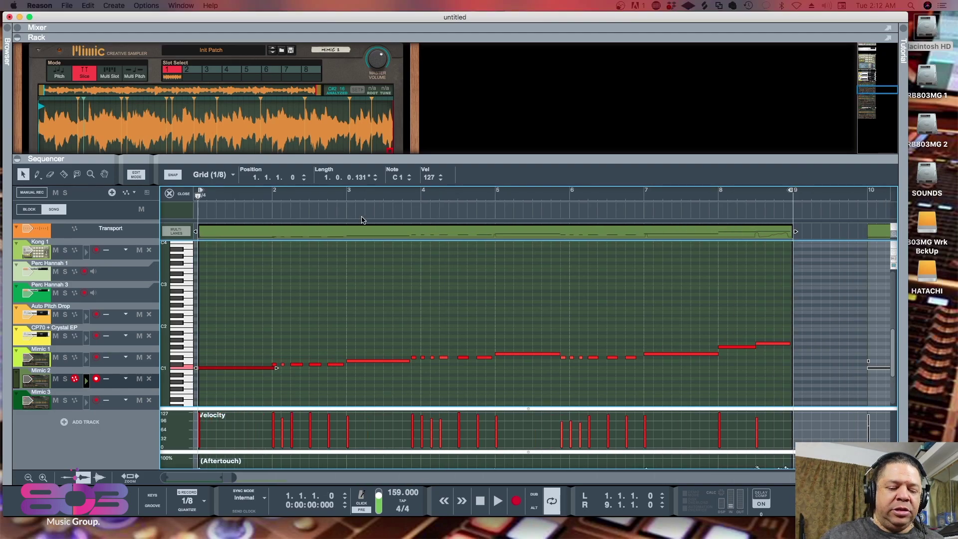
pyautogui.press('space')
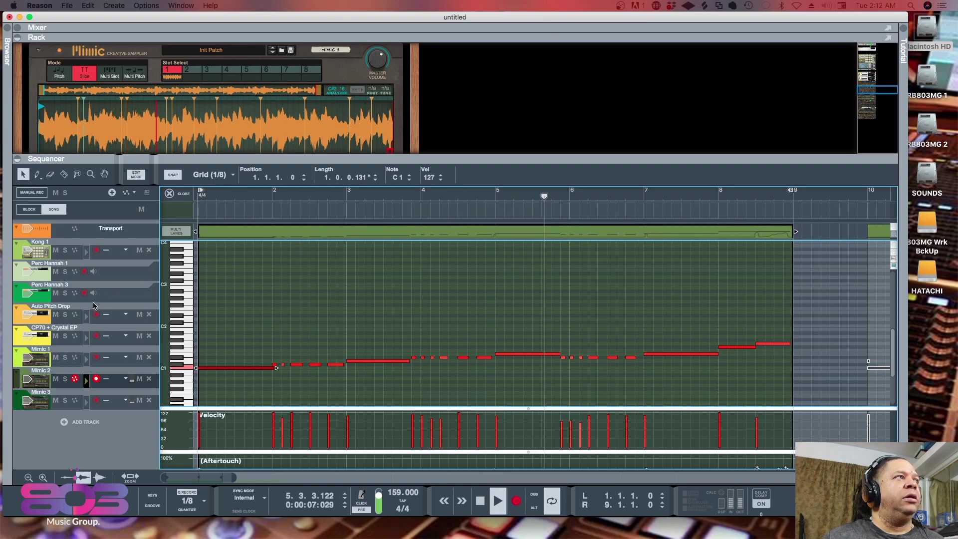
pyautogui.click(27, 298)
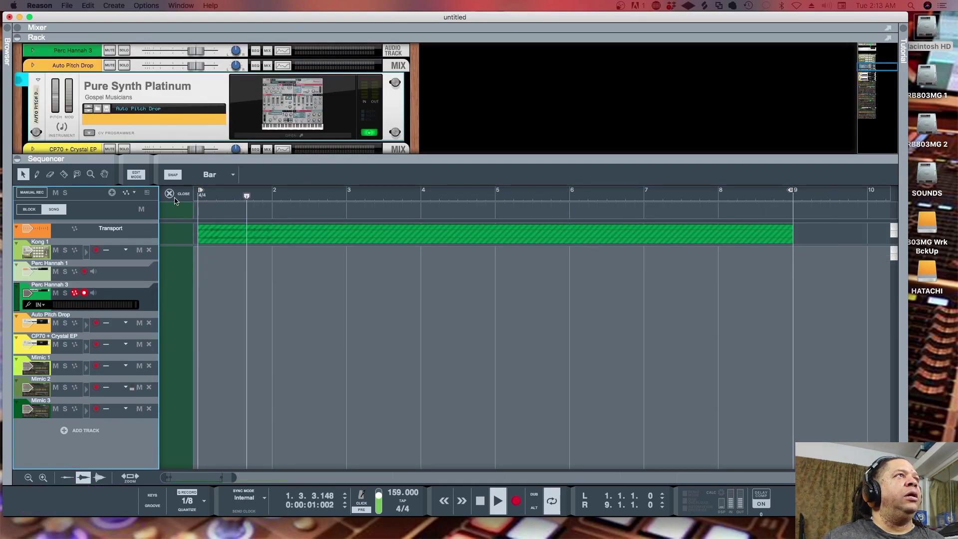
pyautogui.press('super+e')
pyautogui.click(245, 301)
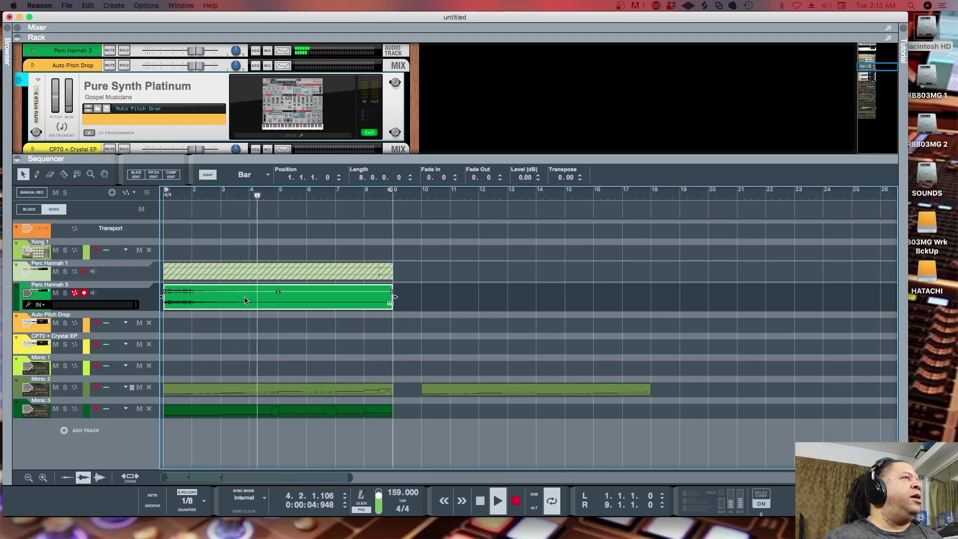
pyautogui.press('m')
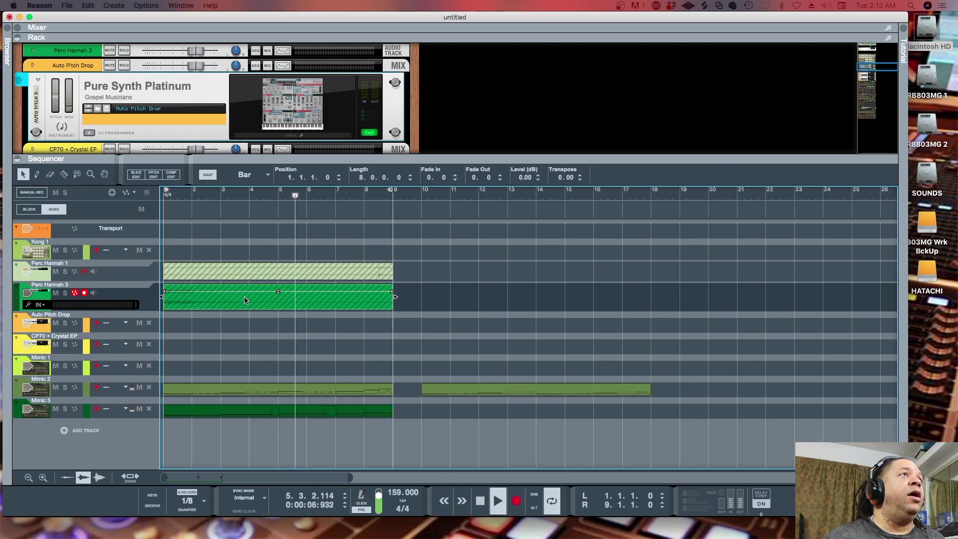
# - Unmute the Perc Hannah 1 clip during playback to hear it, and mute it again
pyautogui.click(247, 276)
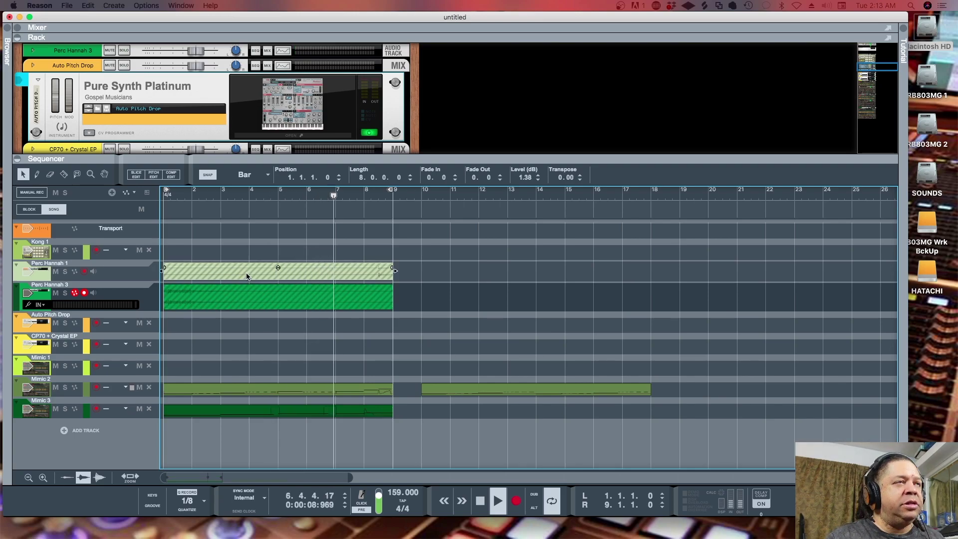
pyautogui.press('m')
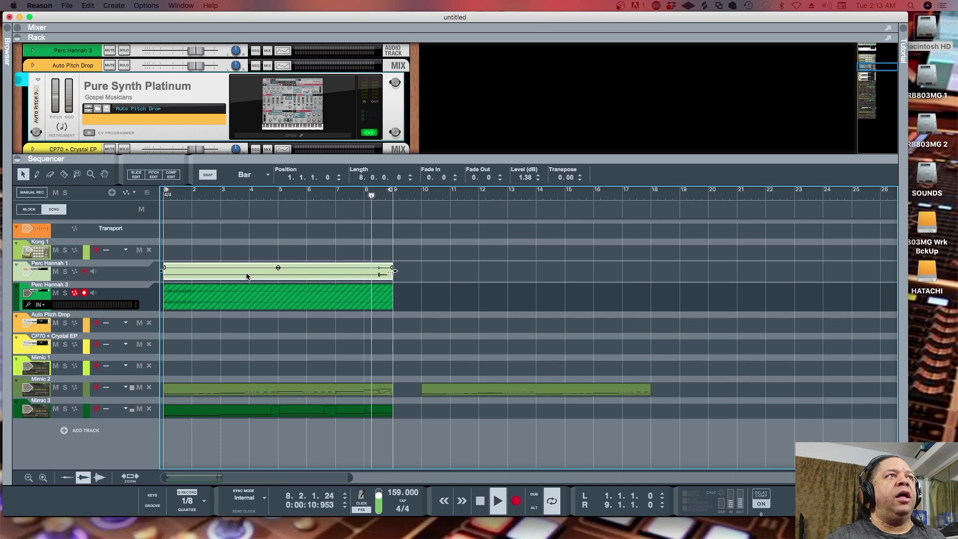
pyautogui.press('m')
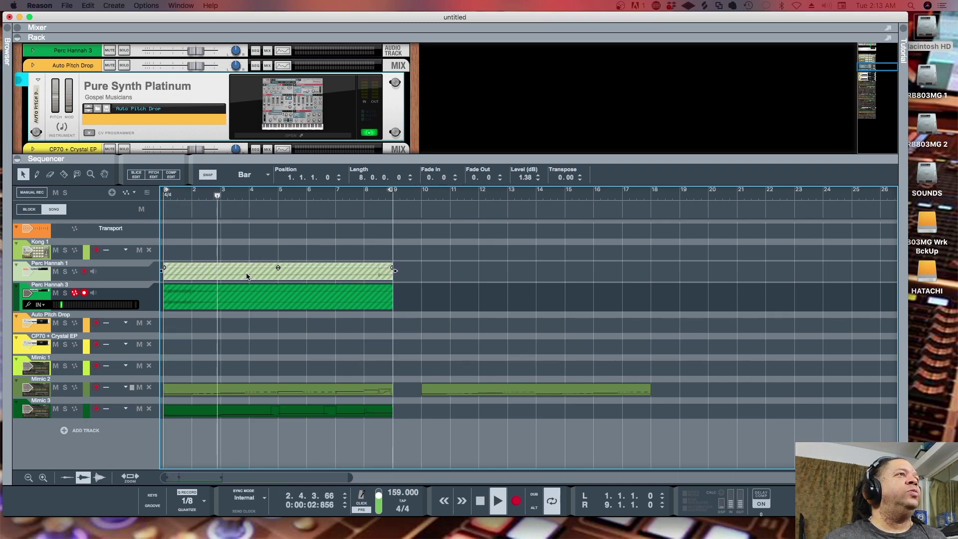
# - Arm the Kong 1 track, add an overdub note lane to it, and bring Kong up in an enlarged rack
pyautogui.click(31, 252)
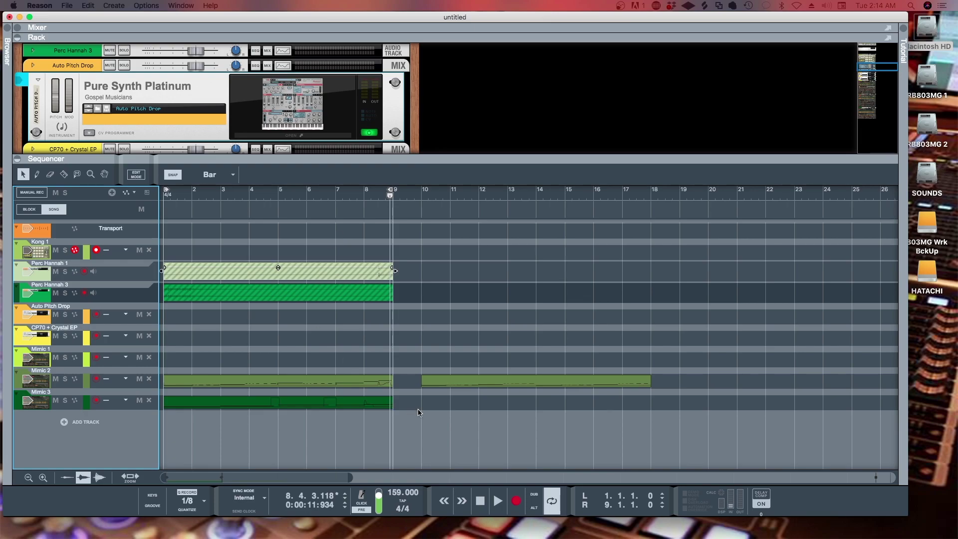
pyautogui.click(535, 495)
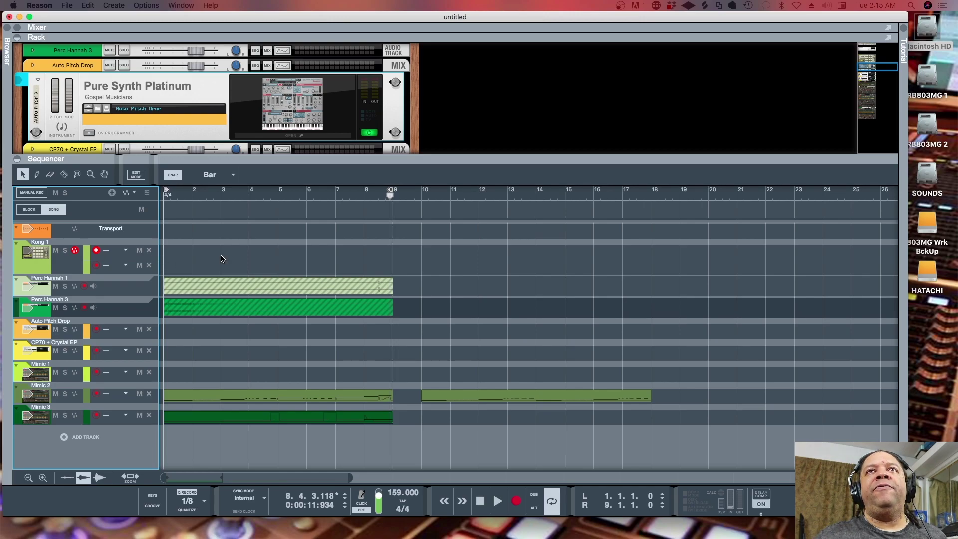
pyautogui.moveTo(378, 159); pyautogui.dragTo(381, 297)
pyautogui.scroll(5, 445, 214)
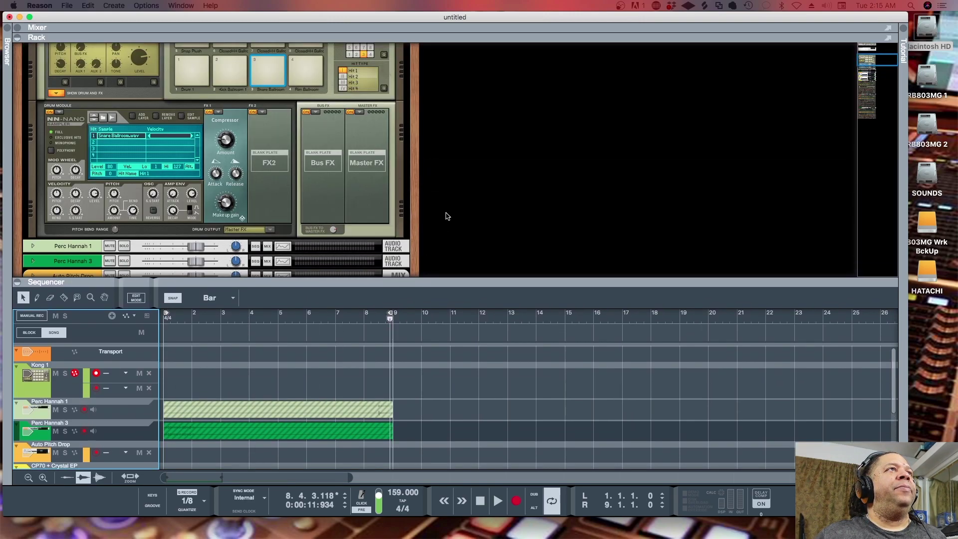
pyautogui.scroll(3, 448, 214)
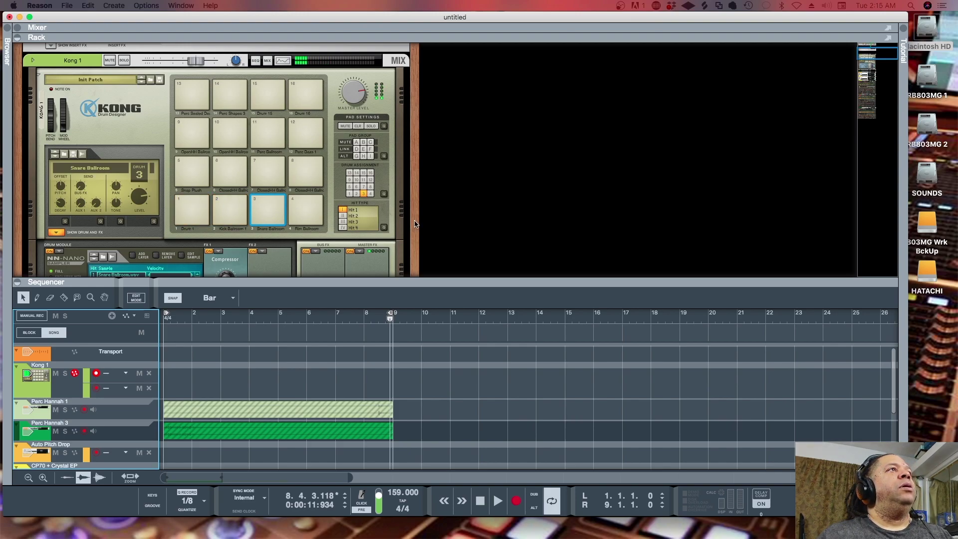
# - Select Kong's Kick Ballroom 1 pad and look over its drum module and effects
pyautogui.click(233, 210)
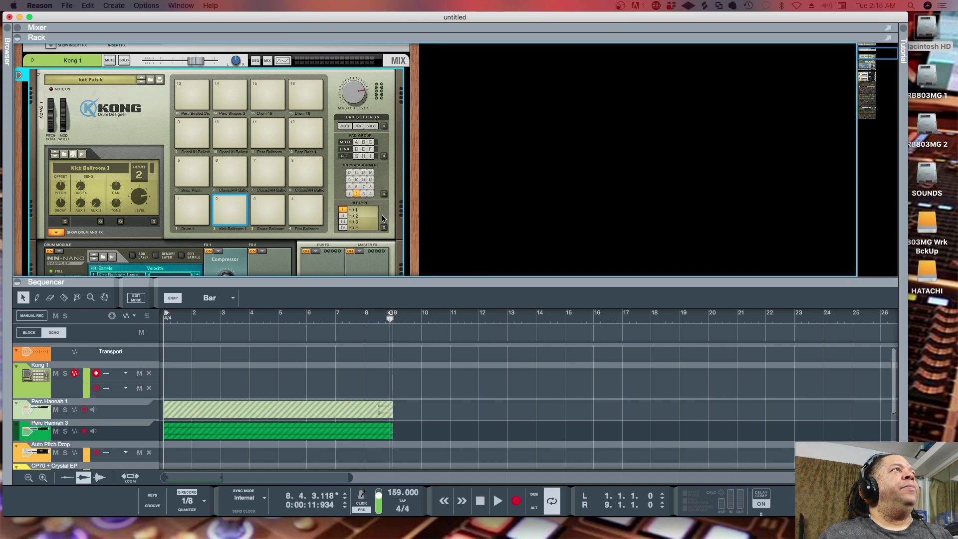
pyautogui.scroll(-5, 380, 208)
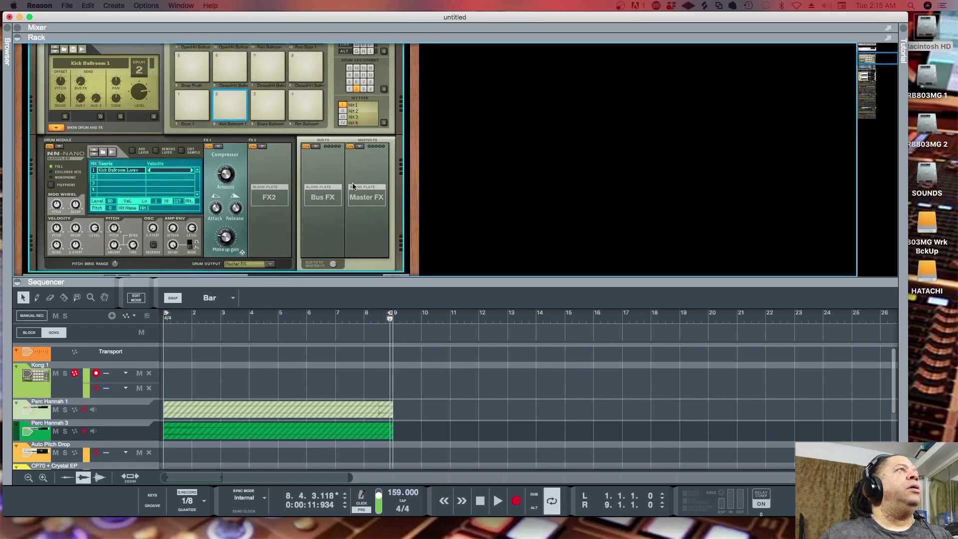
pyautogui.scroll(-1, 195, 106)
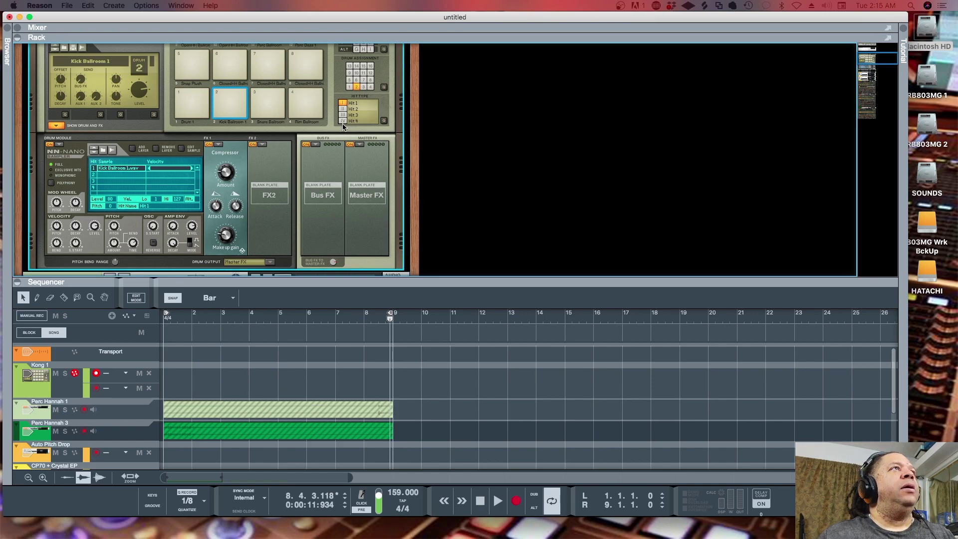
# - Browse the factory Kong patches to the Snaps folder under Kong Sounds & Samples, 8. Percussion
pyautogui.scroll(5, 246, 116)
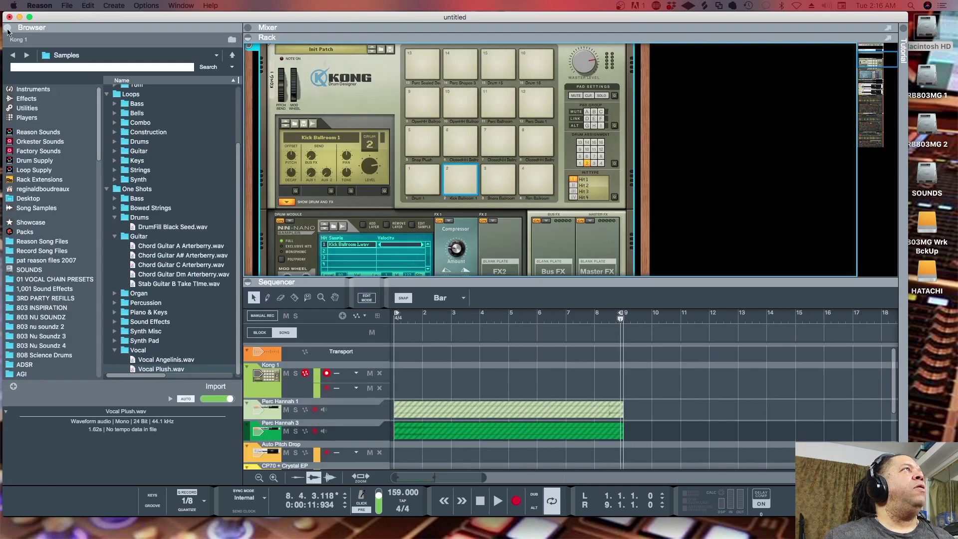
pyautogui.click(8, 36)
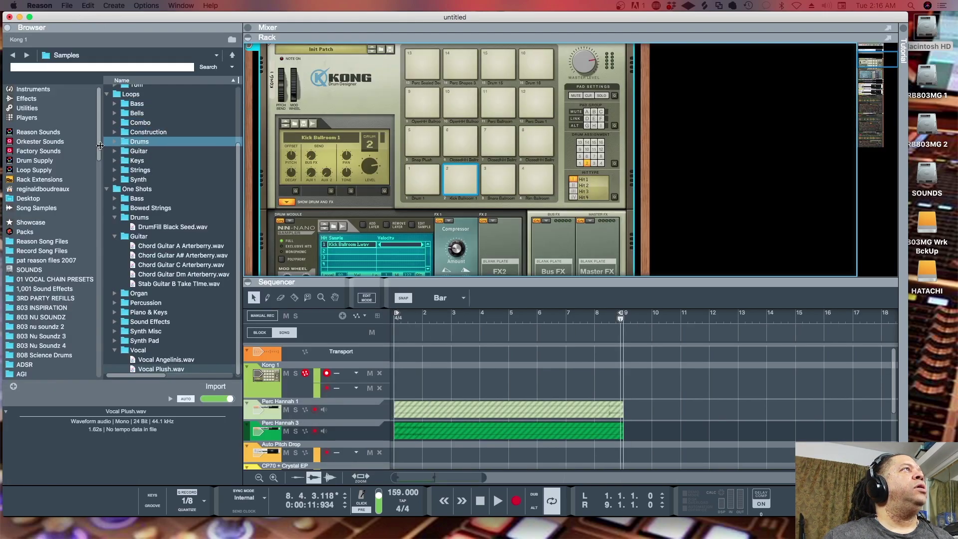
pyautogui.click(35, 151)
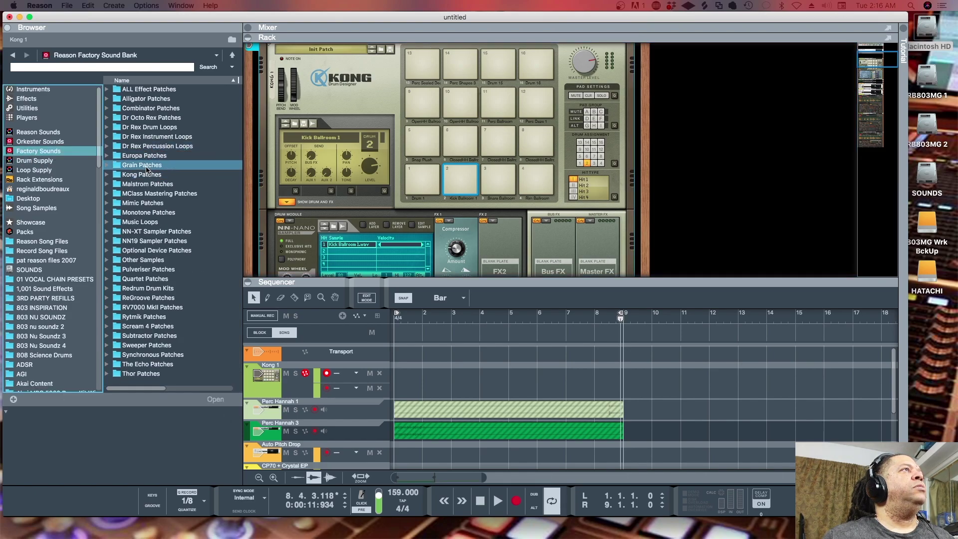
pyautogui.doubleClick(146, 177)
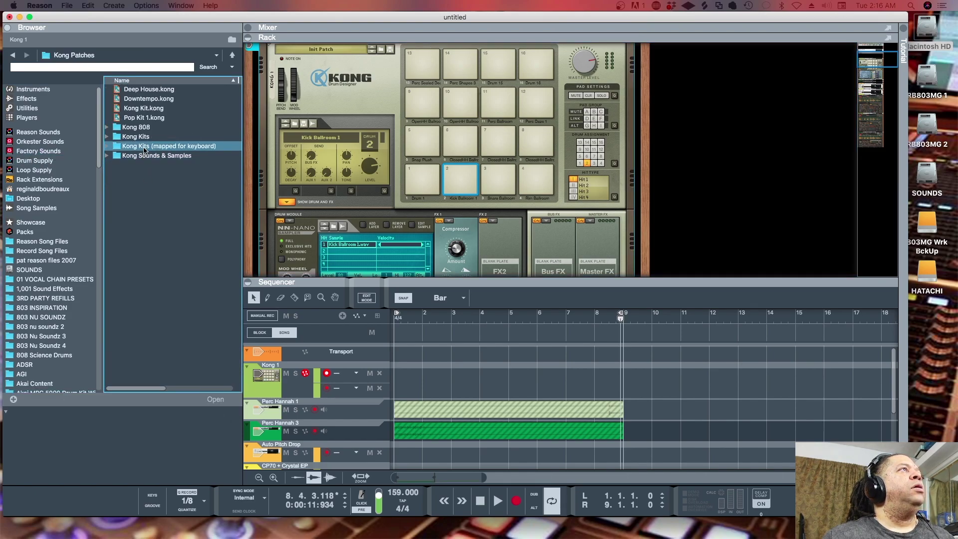
pyautogui.doubleClick(140, 156)
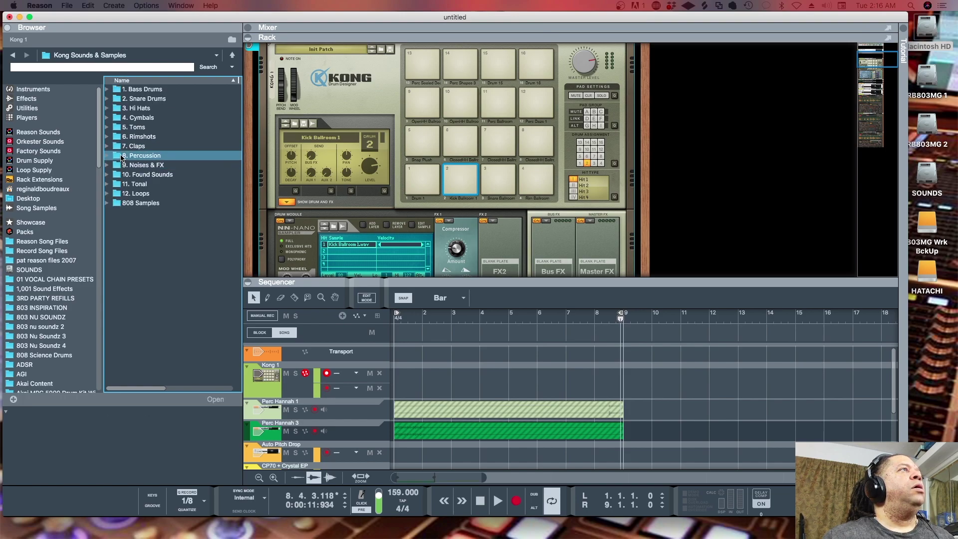
pyautogui.doubleClick(121, 158)
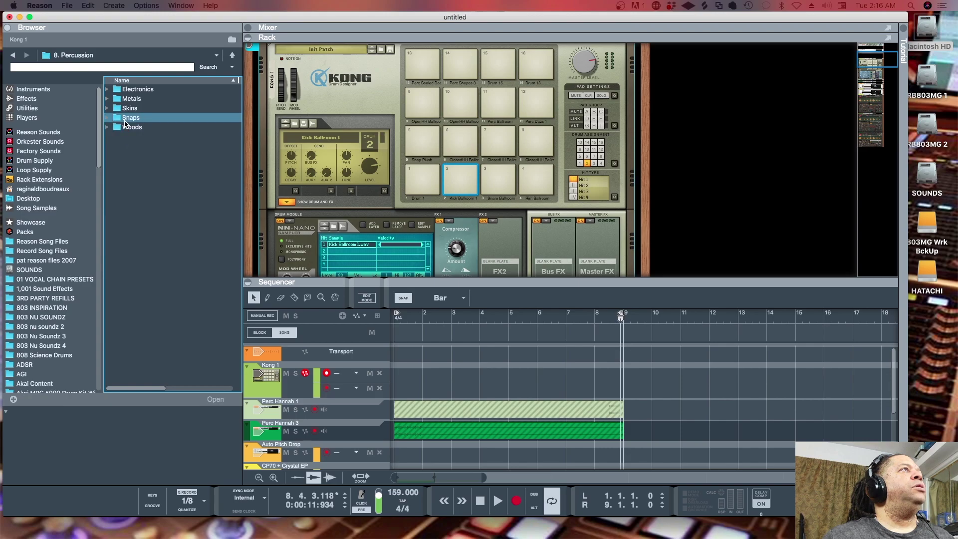
pyautogui.doubleClick(126, 119)
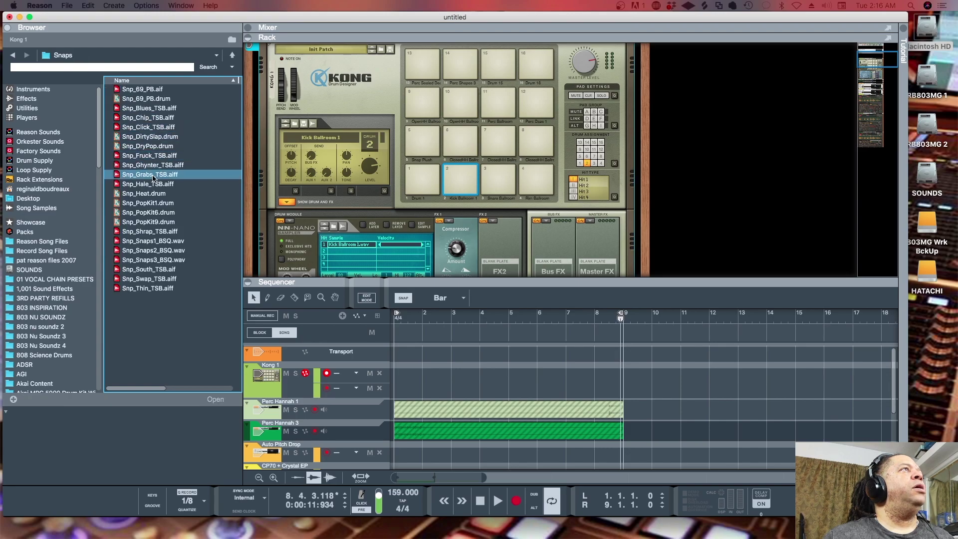
# - Audition the snap samples in the Snaps folder and settle on Snp_Chip_TSB.aiff
pyautogui.click(147, 270)
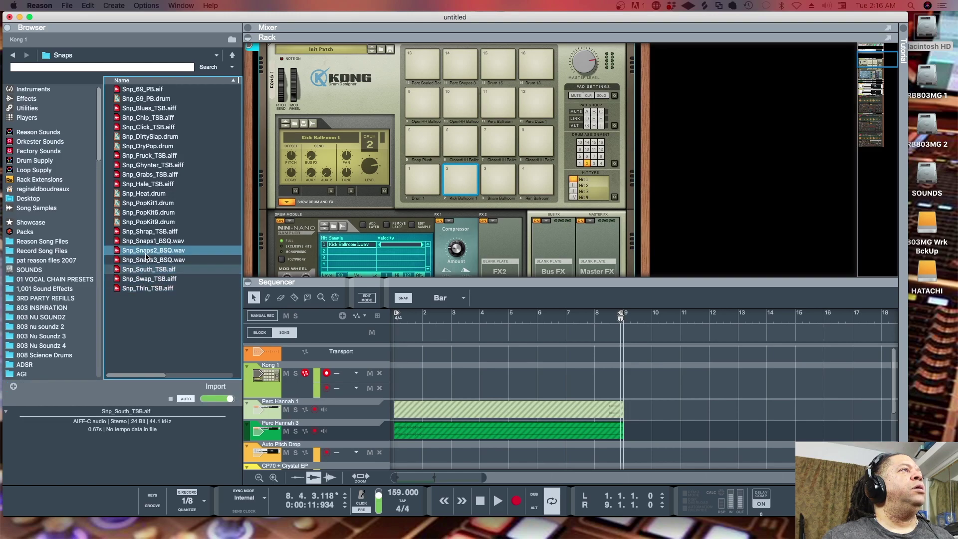
pyautogui.click(146, 250)
pyautogui.click(144, 241)
pyautogui.click(143, 232)
pyautogui.click(141, 260)
pyautogui.click(140, 270)
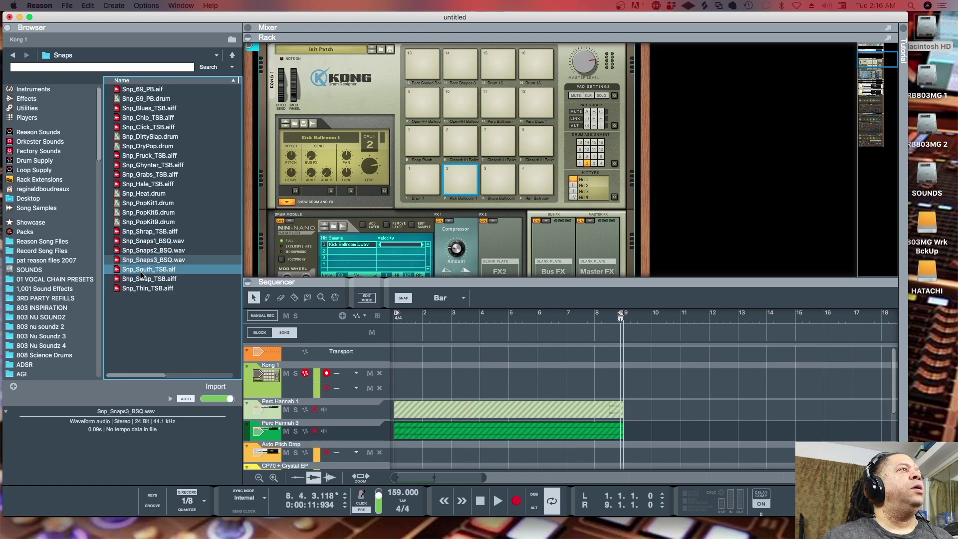
pyautogui.click(142, 175)
pyautogui.click(140, 166)
pyautogui.click(138, 158)
pyautogui.click(140, 147)
pyautogui.click(141, 138)
pyautogui.click(141, 128)
pyautogui.click(141, 118)
pyautogui.click(142, 129)
pyautogui.click(143, 128)
pyautogui.click(141, 118)
pyautogui.click(143, 99)
pyautogui.click(144, 89)
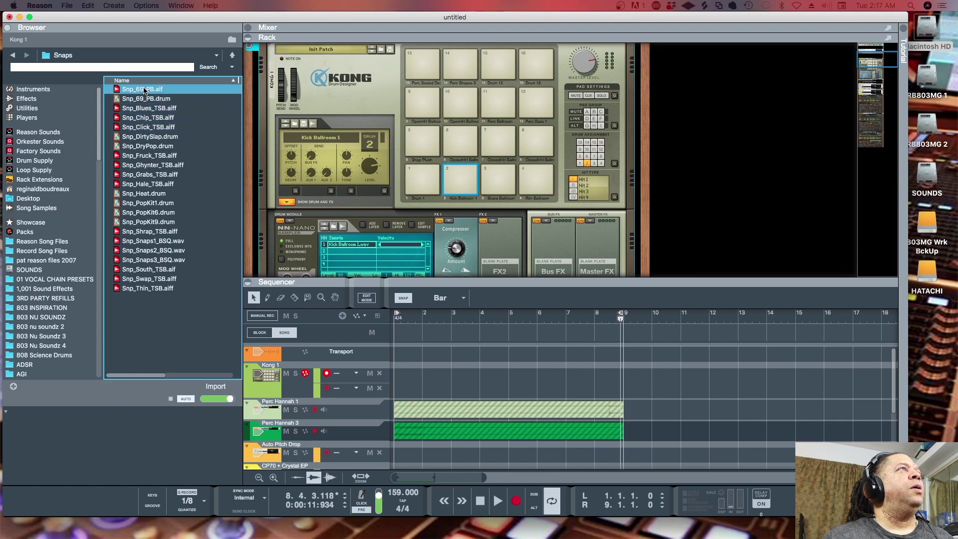
pyautogui.click(143, 118)
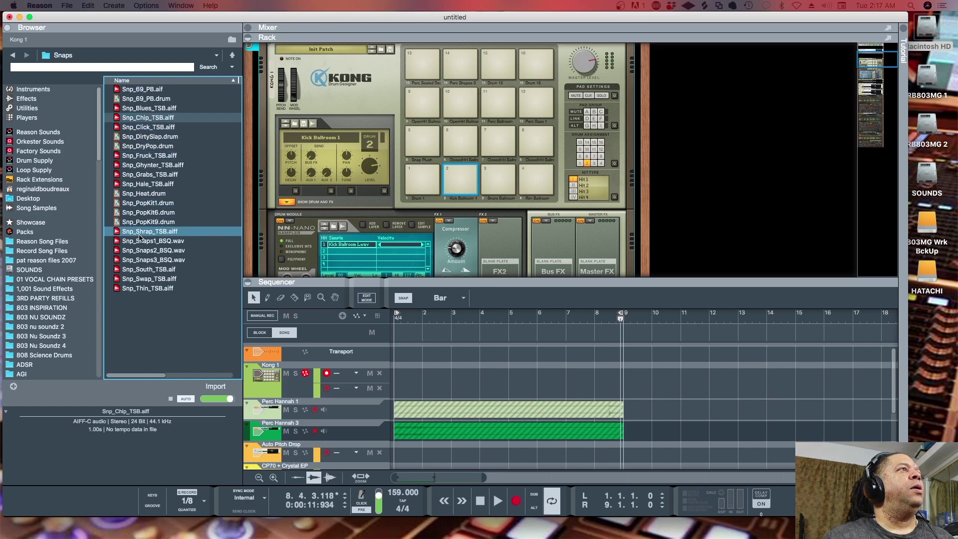
pyautogui.click(141, 289)
pyautogui.click(142, 279)
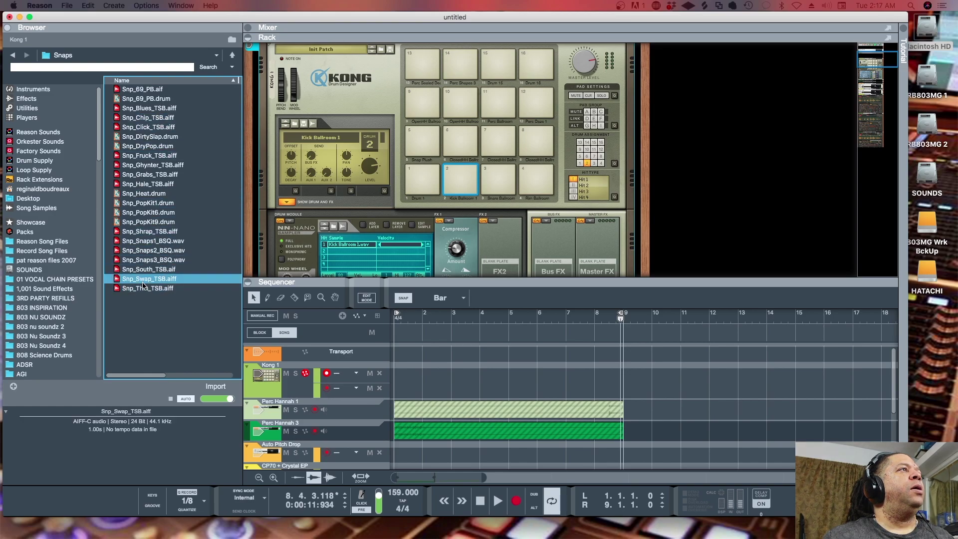
pyautogui.click(142, 288)
pyautogui.click(142, 280)
pyautogui.click(142, 128)
pyautogui.click(141, 108)
pyautogui.click(140, 99)
pyautogui.click(137, 108)
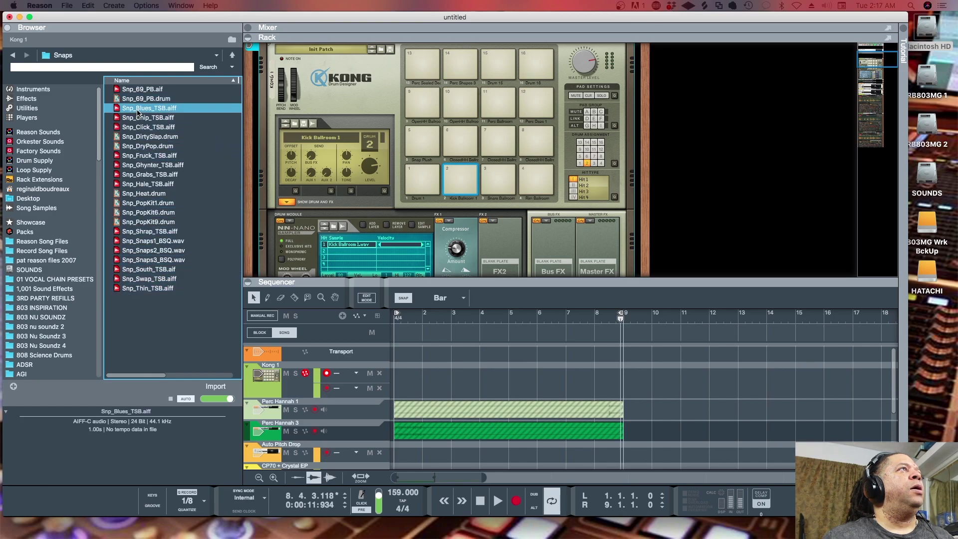
pyautogui.click(135, 118)
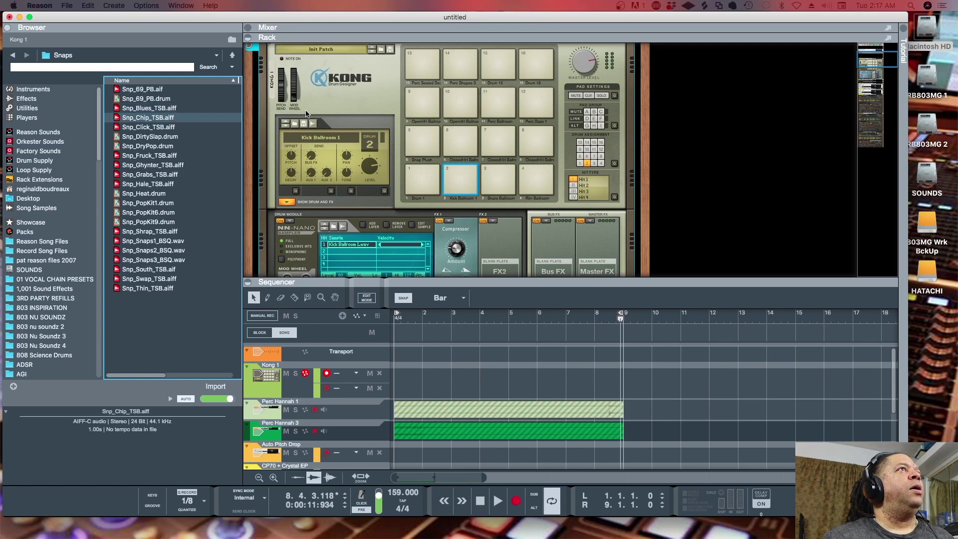
# - Check the drums on Kong pads 9, 11 and 5, and load Snp_Chip_TSB.aiff onto pad 6
pyautogui.click(420, 106)
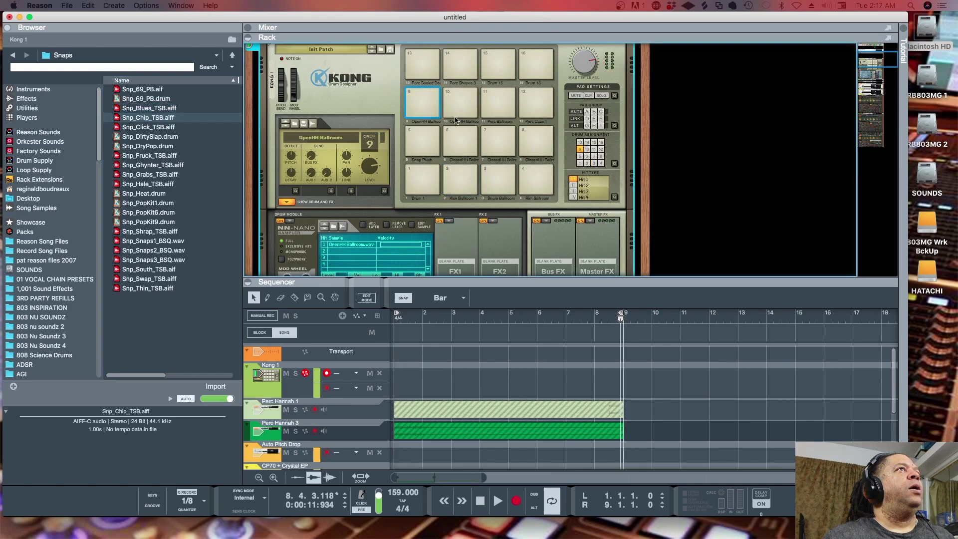
pyautogui.click(491, 103)
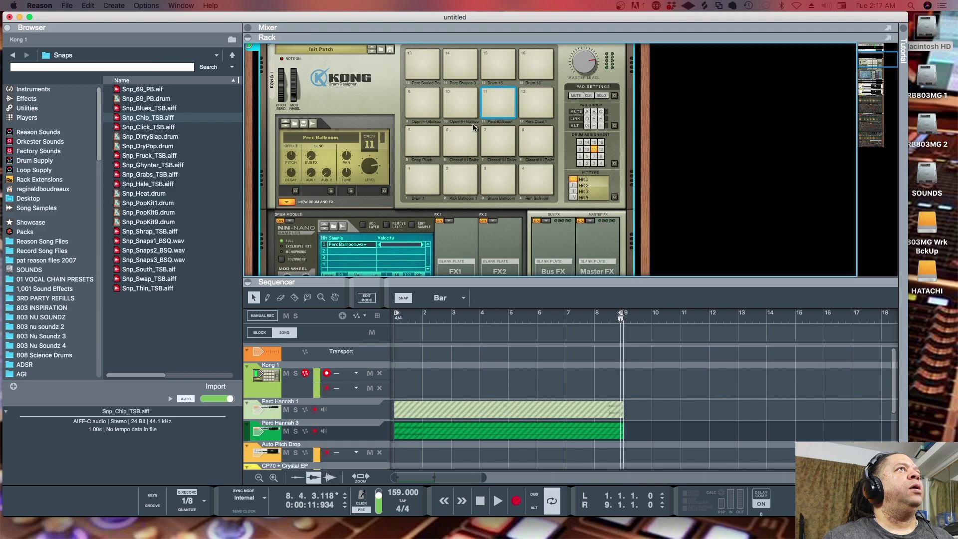
pyautogui.click(431, 133)
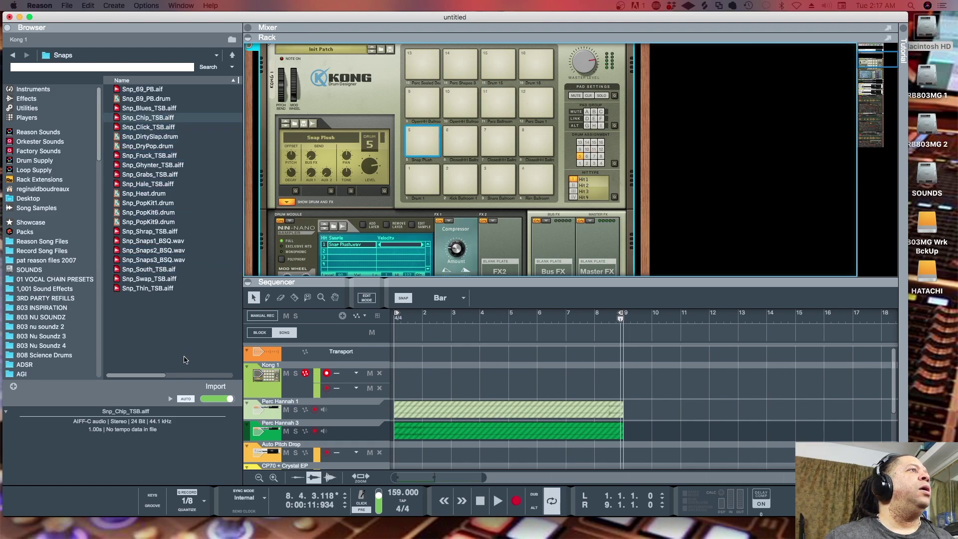
pyautogui.click(142, 119)
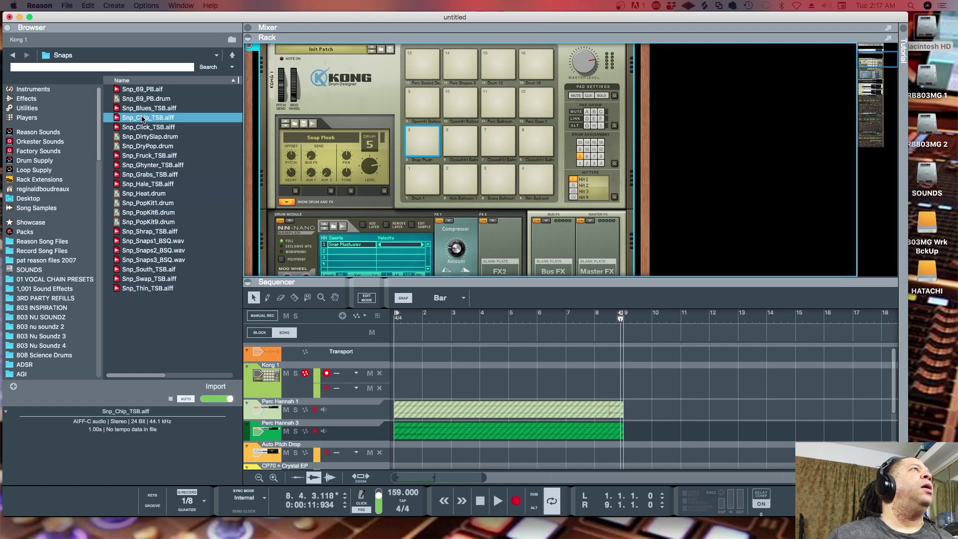
pyautogui.moveTo(143, 119); pyautogui.dragTo(462, 136)
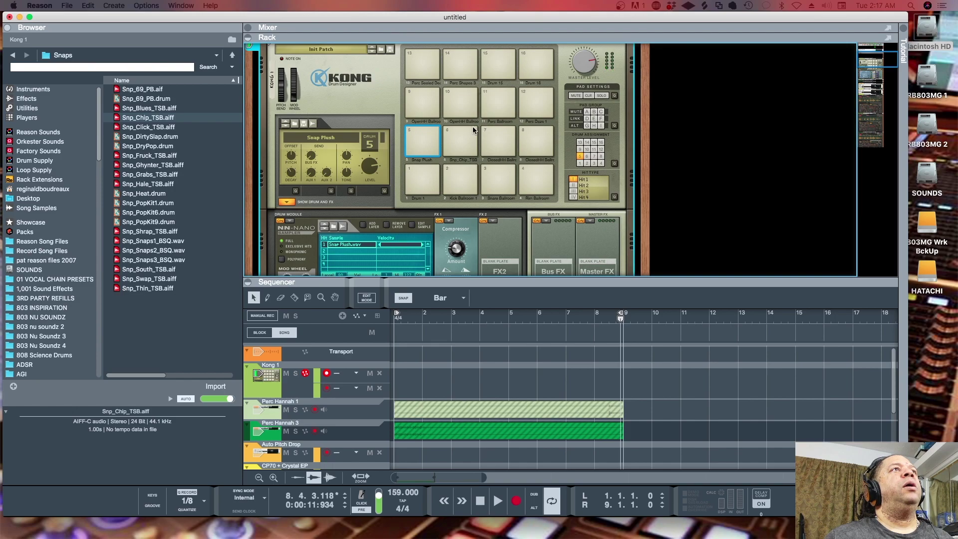
# - Add a Compressor as FX1 on the pad 6 snap and raise its make-up gain slightly
pyautogui.scroll(-3, 477, 210)
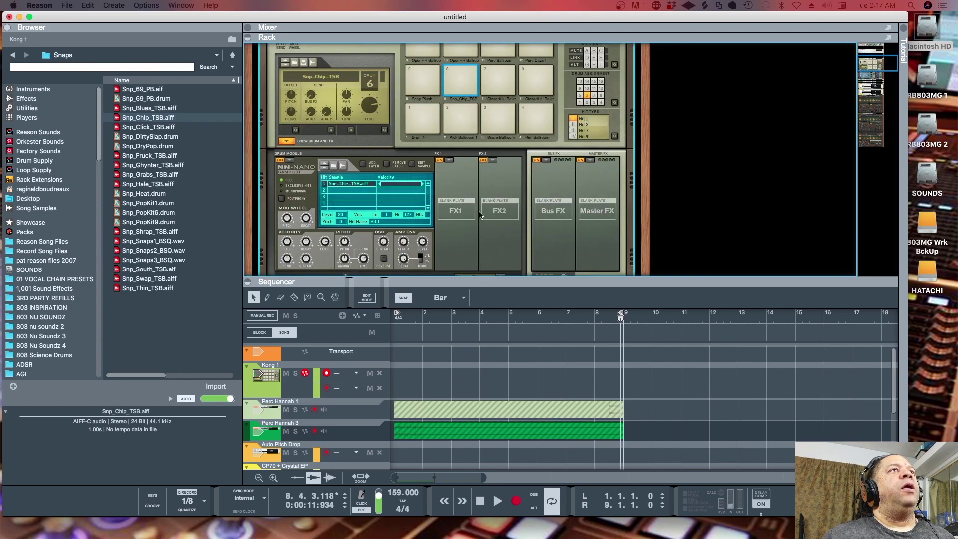
pyautogui.click(450, 160)
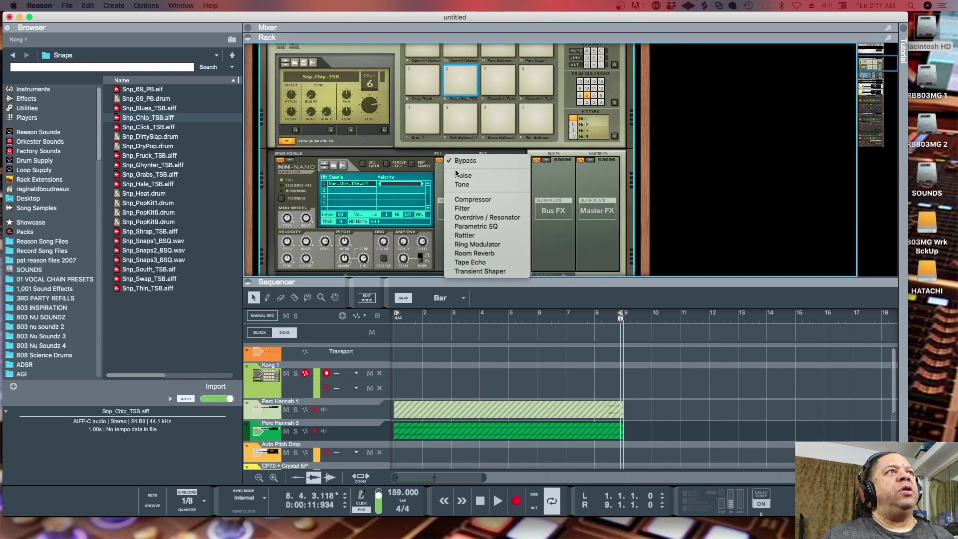
pyautogui.click(463, 200)
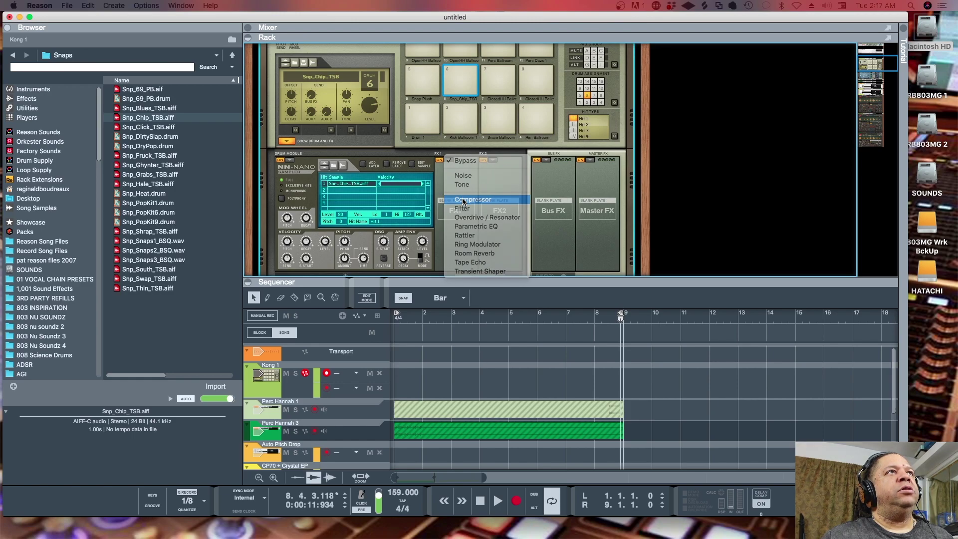
pyautogui.moveTo(460, 246); pyautogui.dragTo(461, 242)
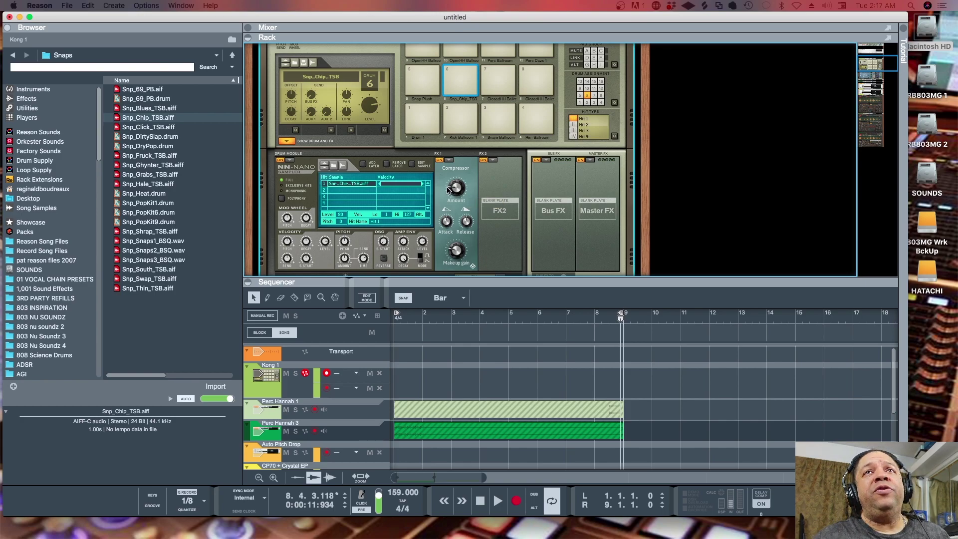
# - Compare the pad 6 snap with its FX1 compressor off and on, and look over the available FX1 effects
pyautogui.moveTo(450, 189)
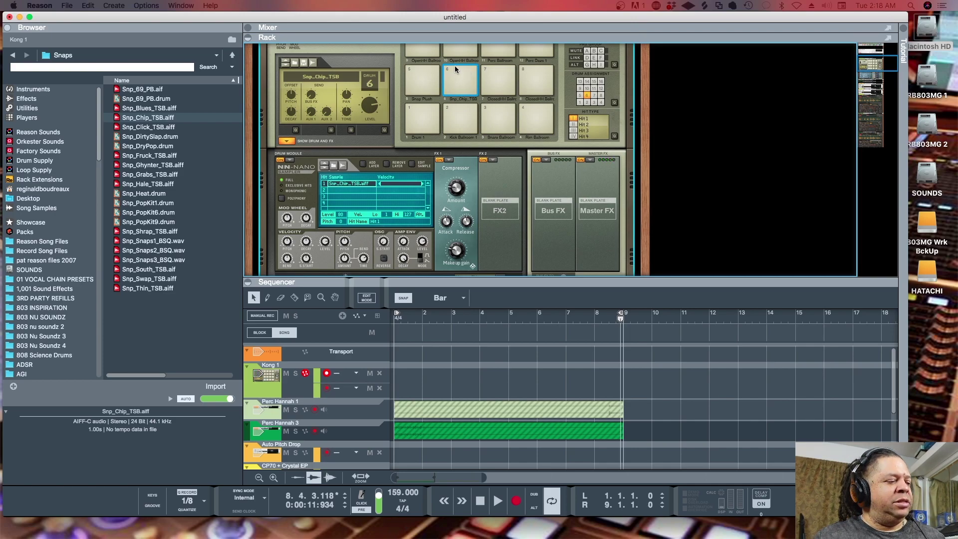
pyautogui.click(440, 160)
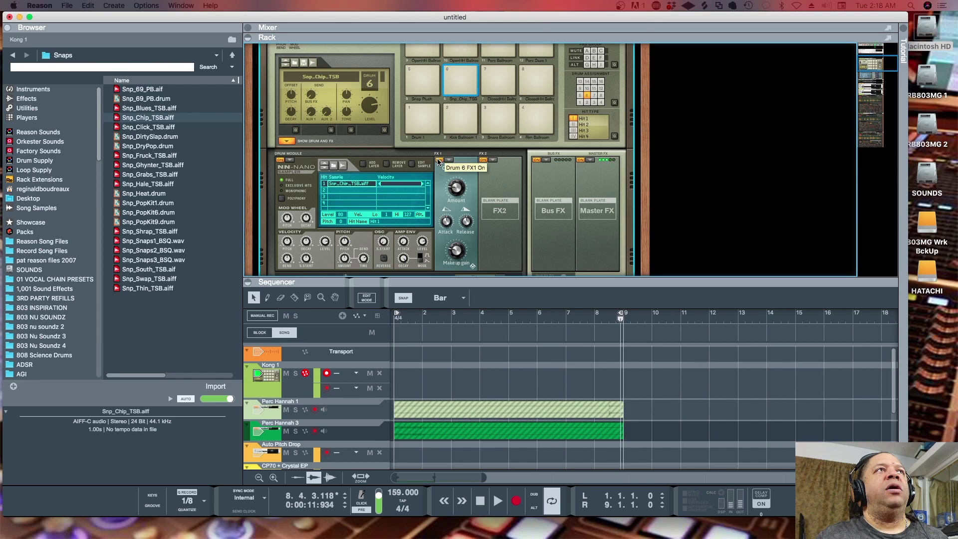
pyautogui.click(439, 161)
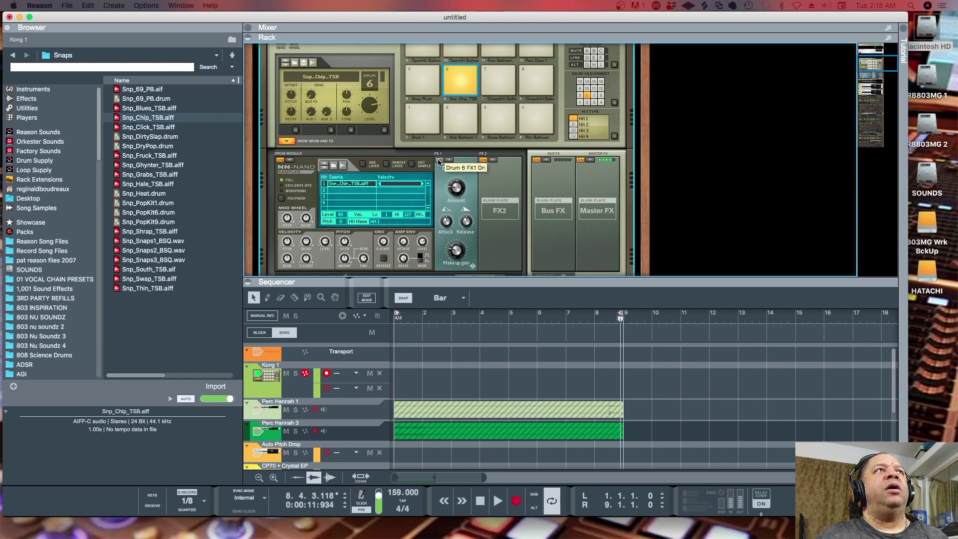
pyautogui.click(439, 160)
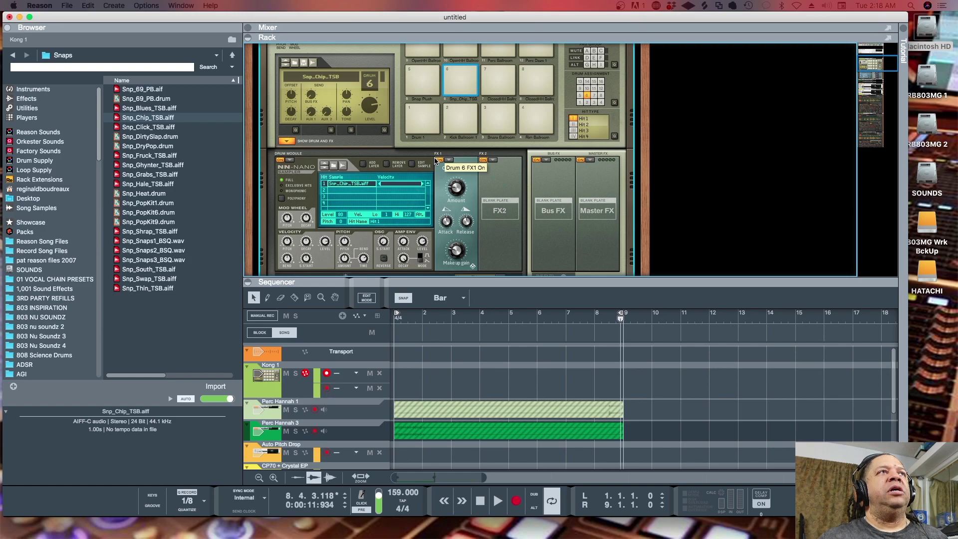
pyautogui.click(449, 160)
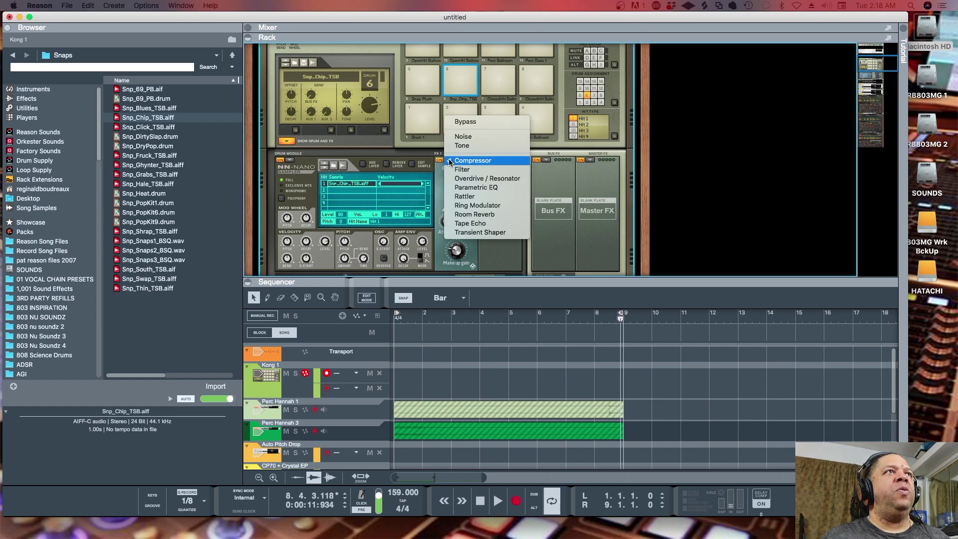
pyautogui.click(413, 147)
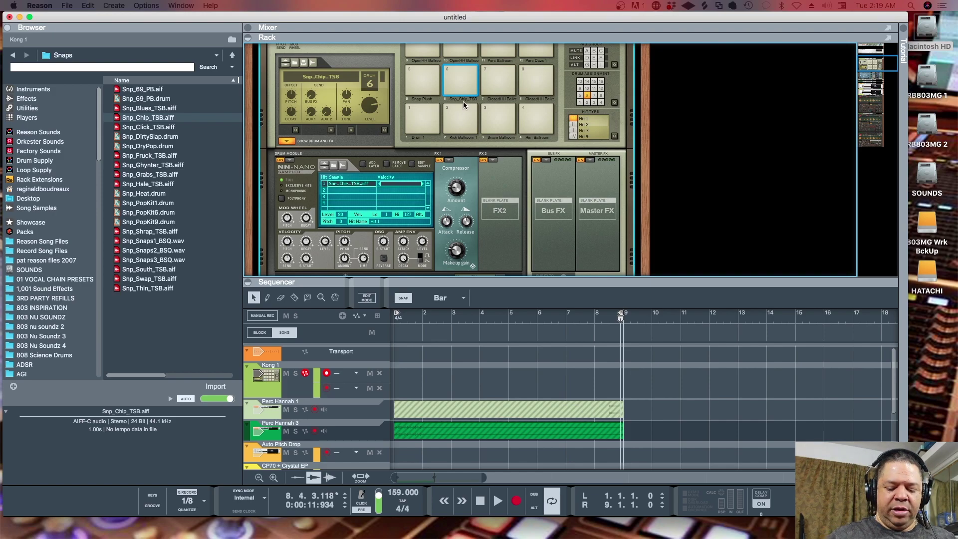
# - Play the loop to judge the snap against it, and return the song position to the start
pyautogui.press('space')
pyautogui.press('space')
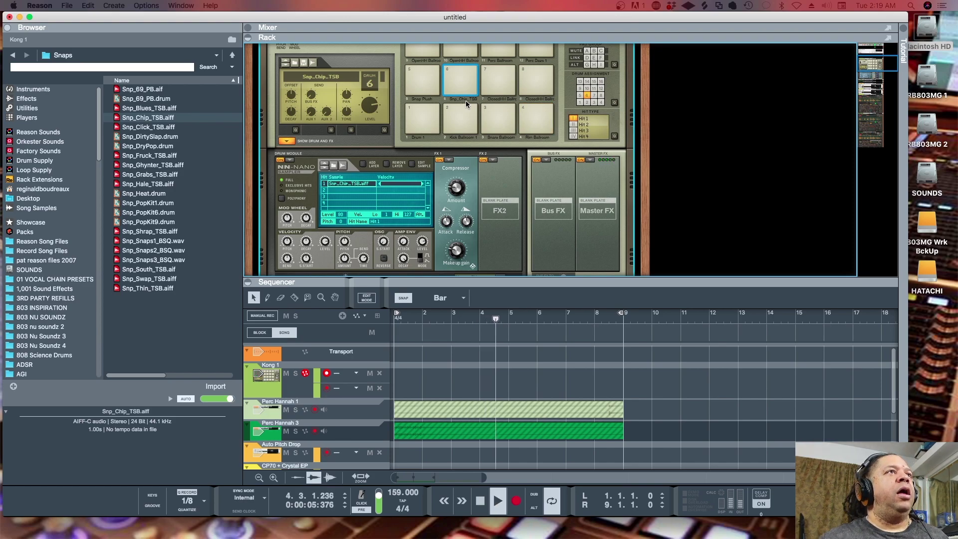
pyautogui.press('space')
pyautogui.press('Home')
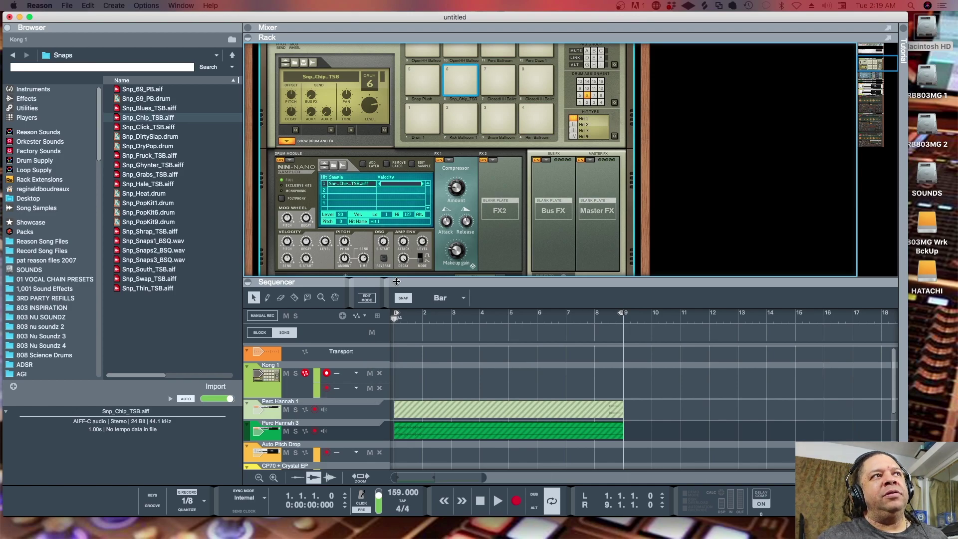
# - Hide the browser, enlarge the track lanes, and divide the height so Kong's pads and the sequencer tracks are both visible
pyautogui.click(9, 28)
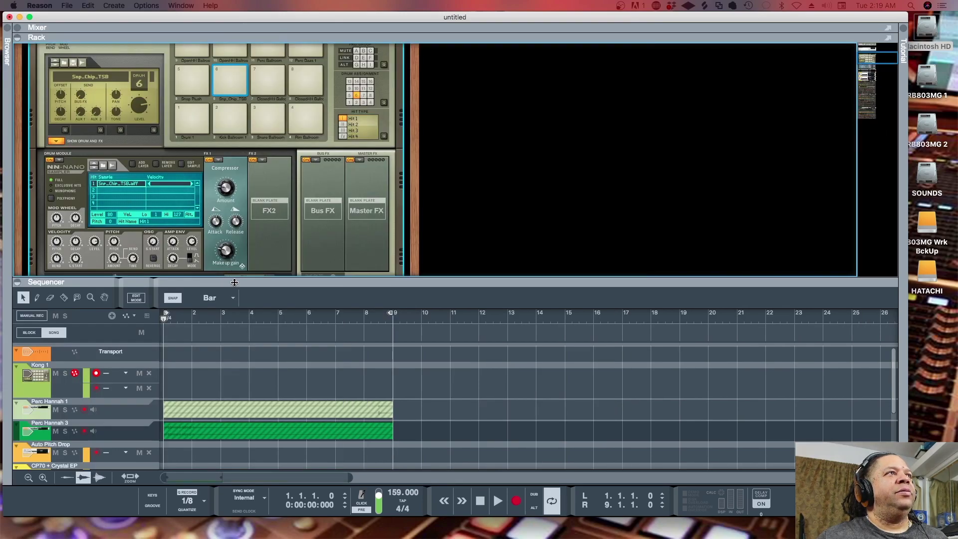
pyautogui.moveTo(234, 281); pyautogui.dragTo(239, 195)
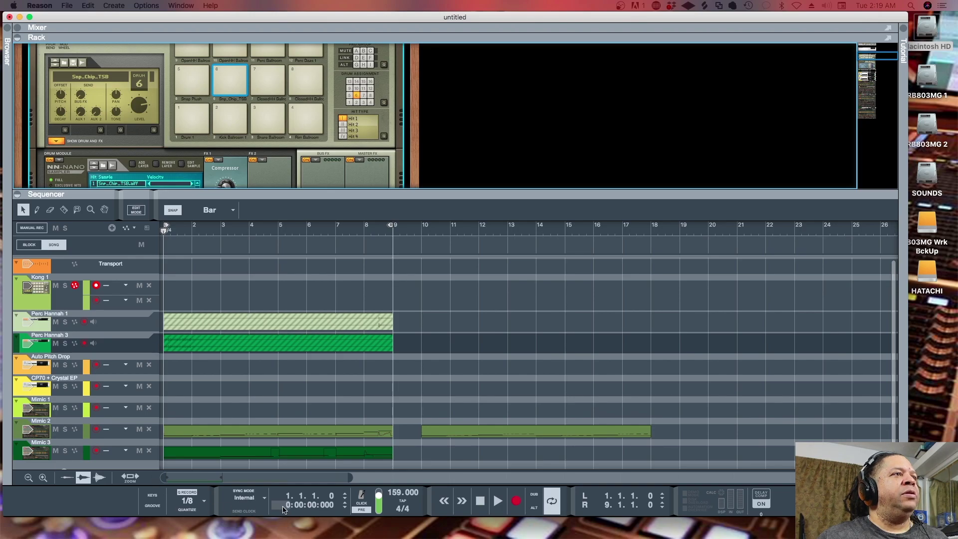
pyautogui.click(43, 478)
pyautogui.click(42, 478)
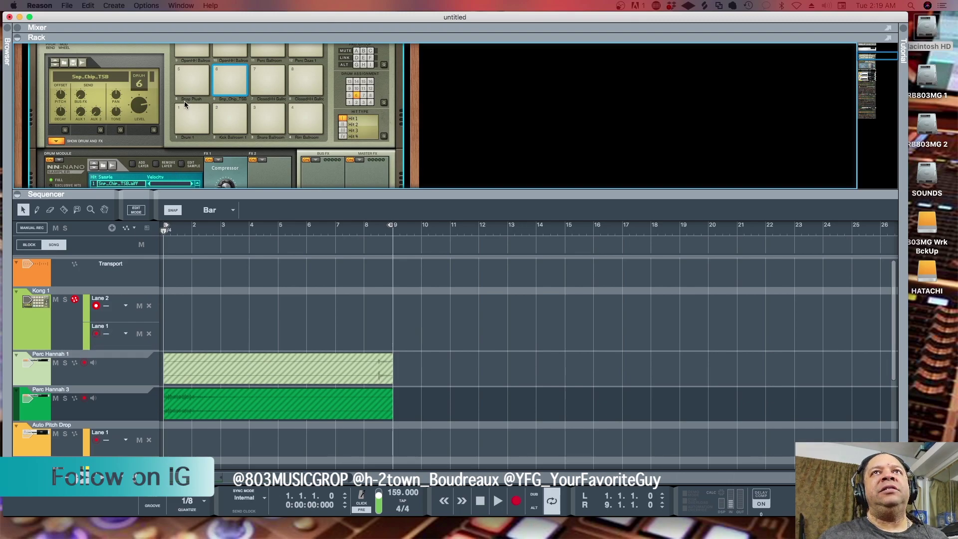
pyautogui.moveTo(267, 191); pyautogui.dragTo(299, 307)
pyautogui.scroll(5, 337, 234)
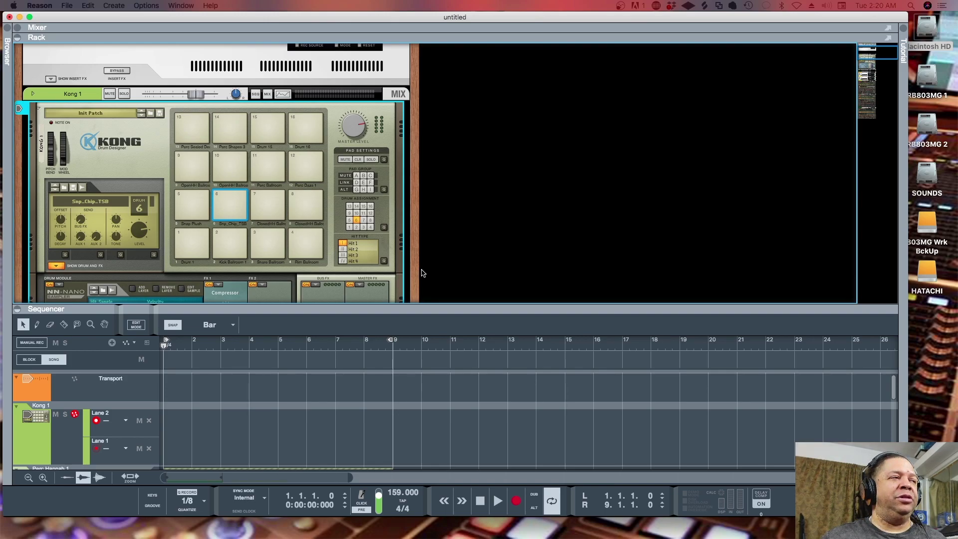
pyautogui.click(96, 433)
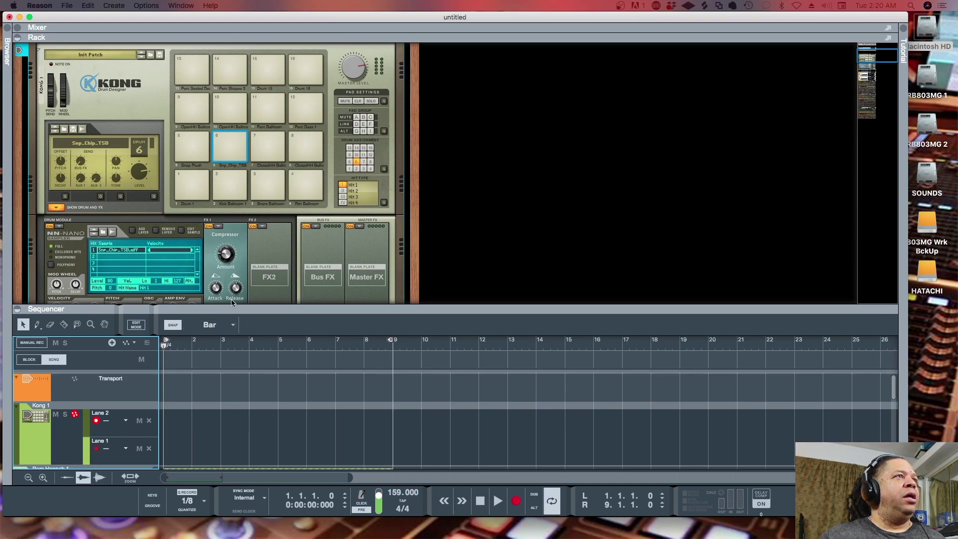
pyautogui.moveTo(233, 306); pyautogui.dragTo(236, 211)
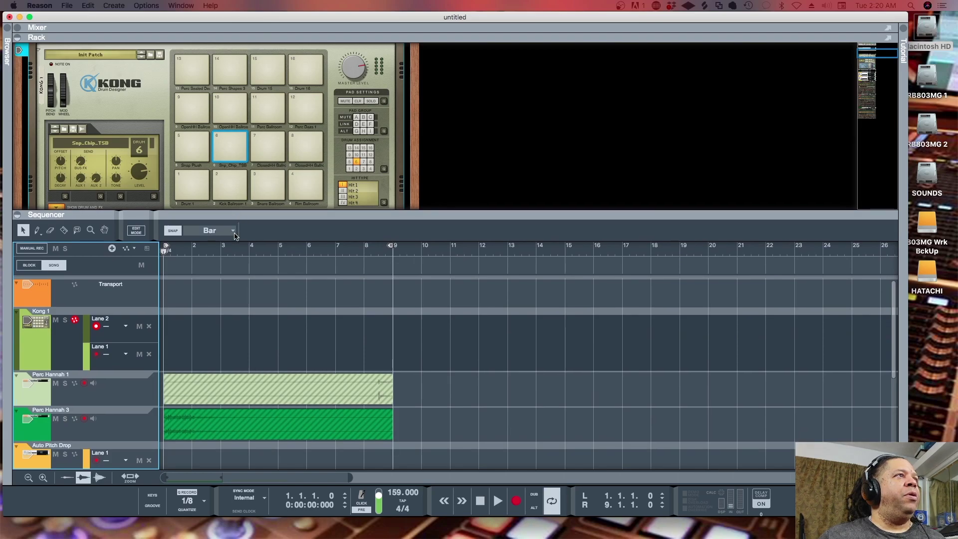
# - Add two more overdub lanes to the Kong 1 track and record an eight-bar snap part on Lane 4
pyautogui.doubleClick(534, 494)
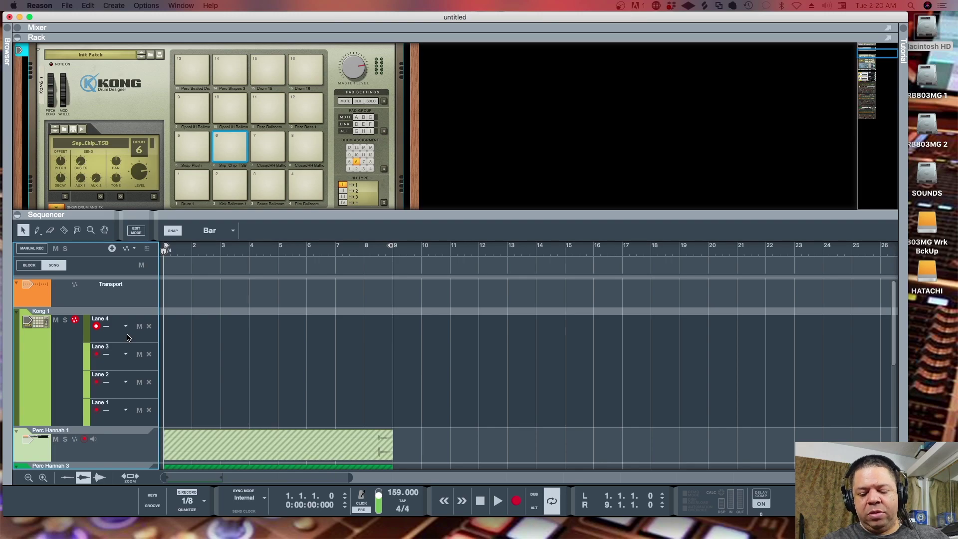
pyautogui.press('super+Return')
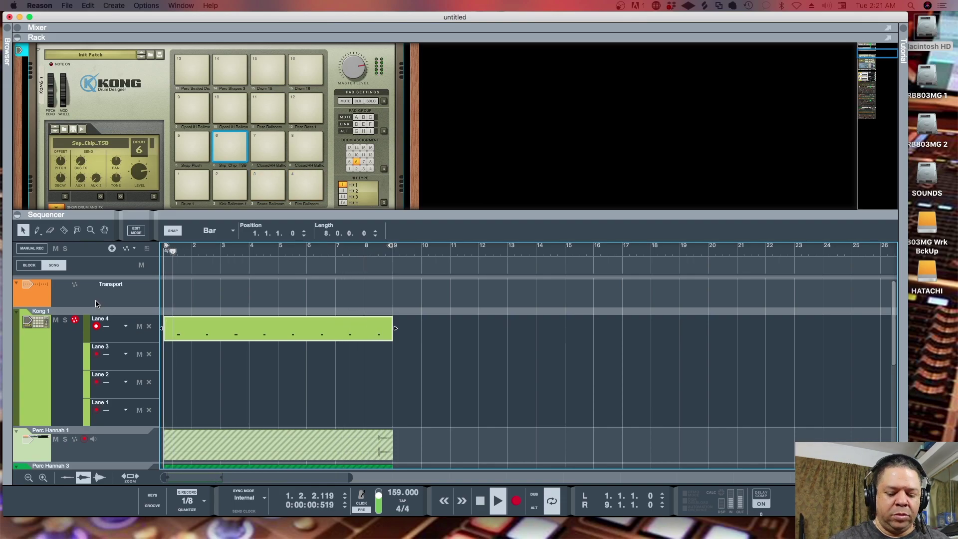
pyautogui.press('space')
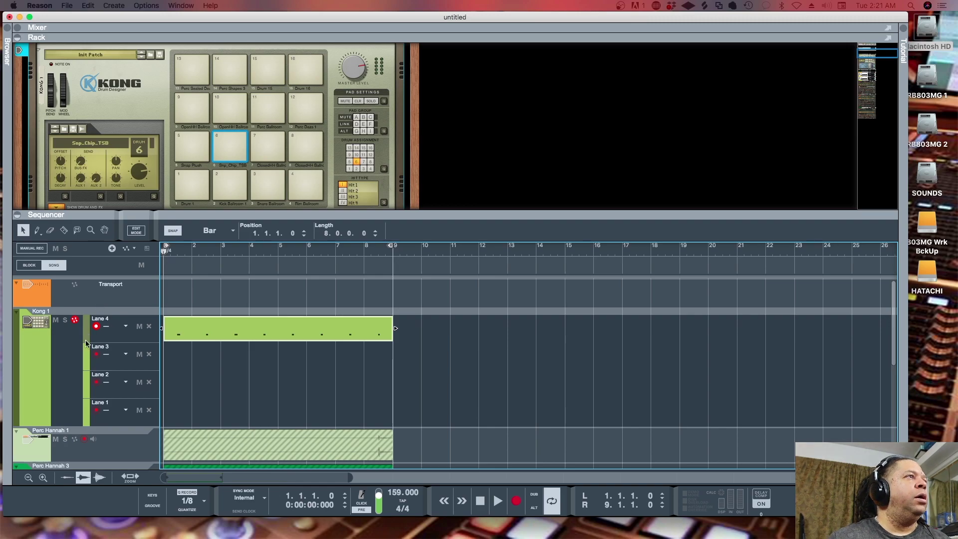
# - Arm Lane 3 of the Kong 1 track and record an eight-bar part with the pad 3 snare
pyautogui.click(100, 357)
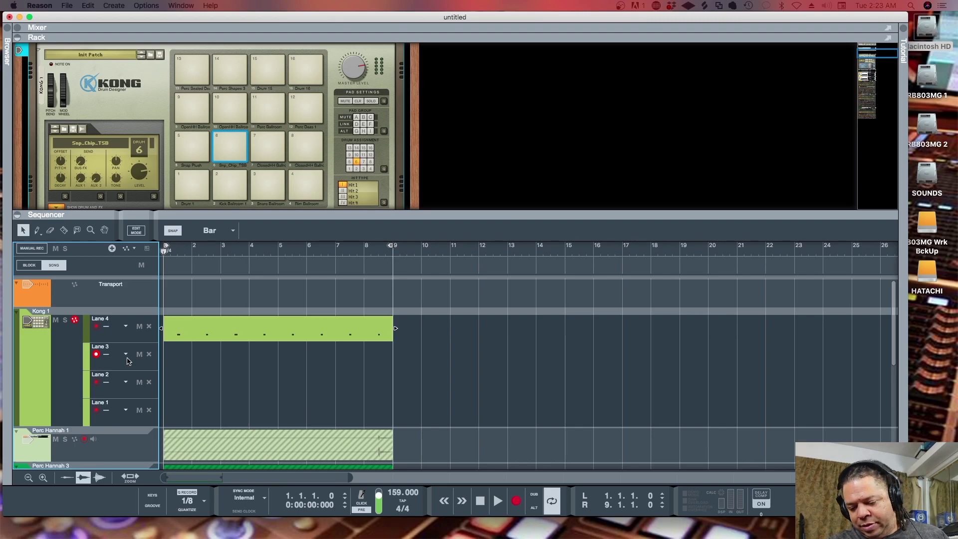
pyautogui.press('super+Return')
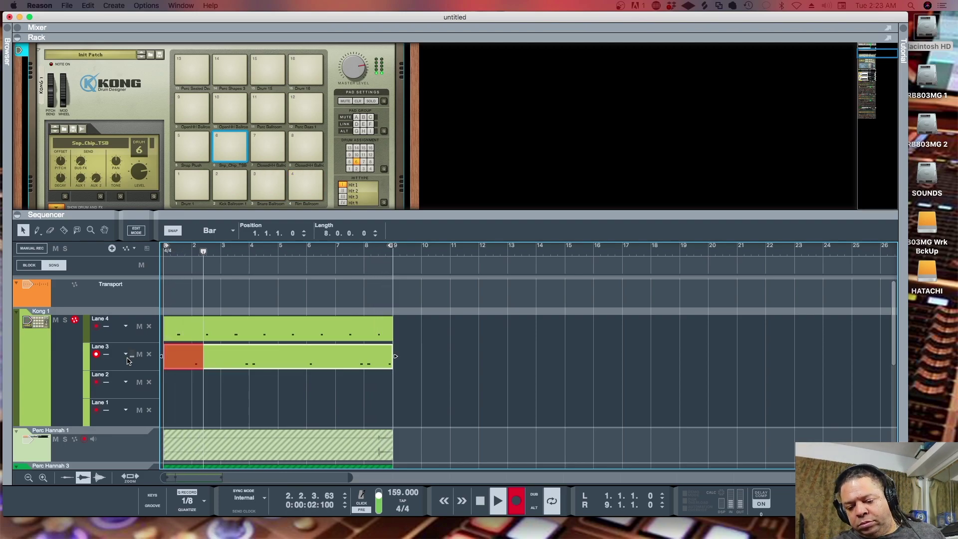
pyautogui.press('super+Return')
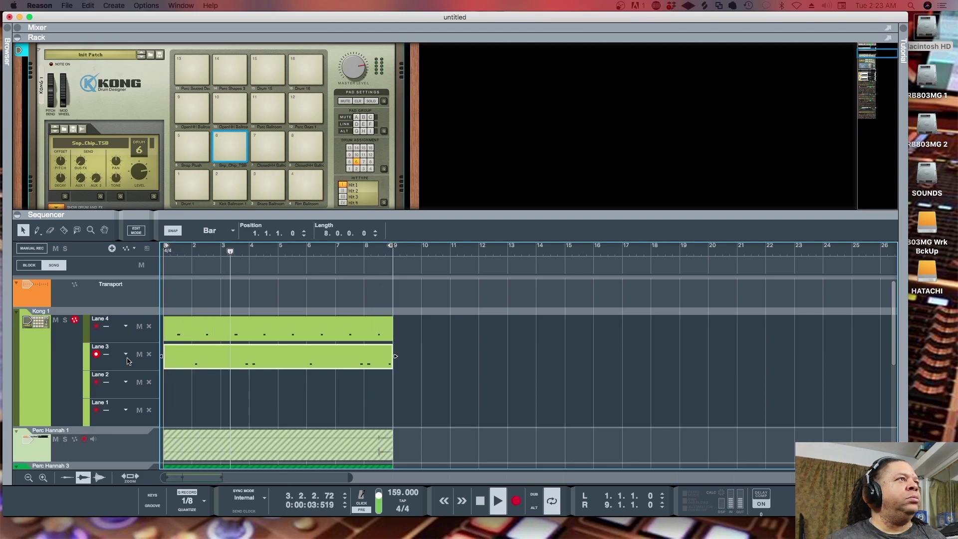
# - Arm Lane 2 of the Kong 1 track and record an eight-bar part from bar 1 with the pad 2 kick
pyautogui.click(96, 383)
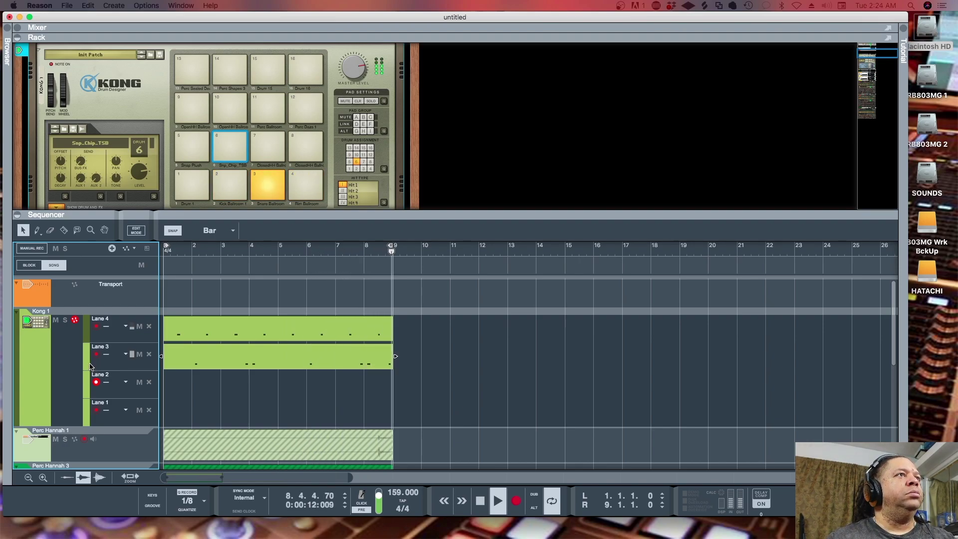
pyautogui.press('space')
pyautogui.press('Home')
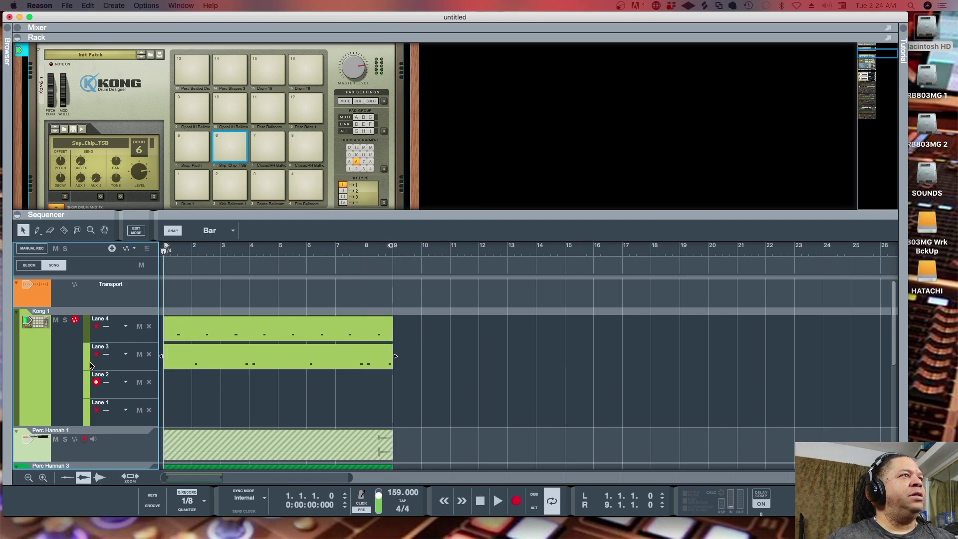
pyautogui.press('super+Return')
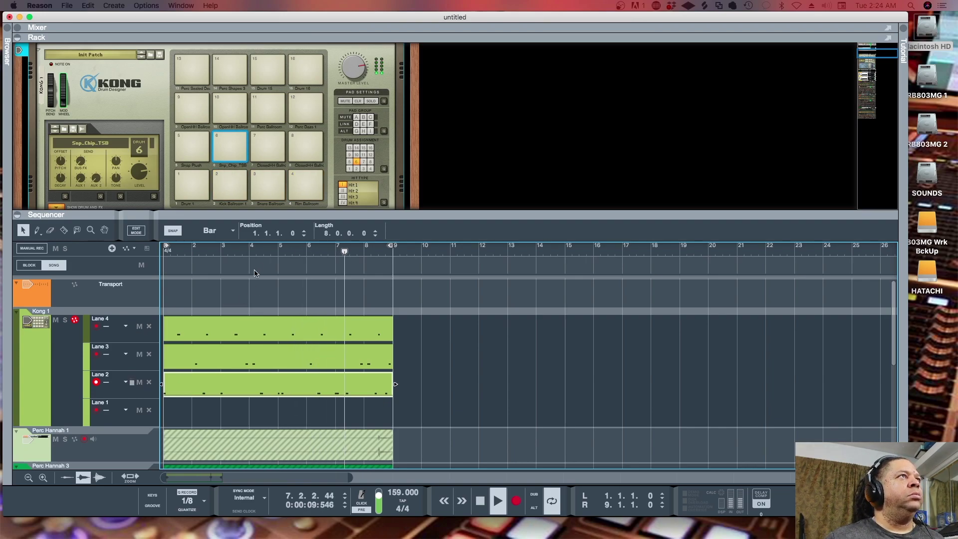
# - Check the pad 2 kick's sampler module and FX1 compressor while the loop plays
pyautogui.scroll(-1, 232, 172)
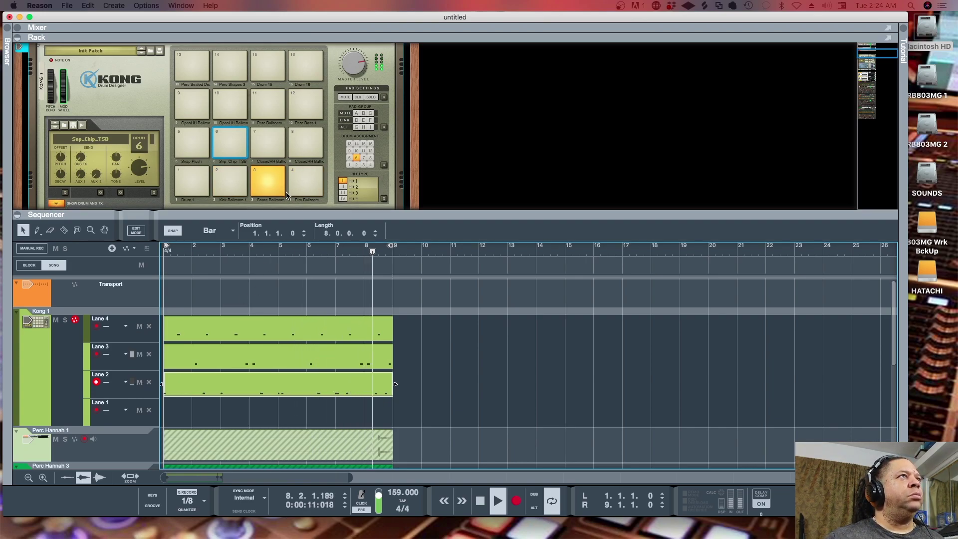
pyautogui.click(232, 171)
pyautogui.scroll(-3, 390, 182)
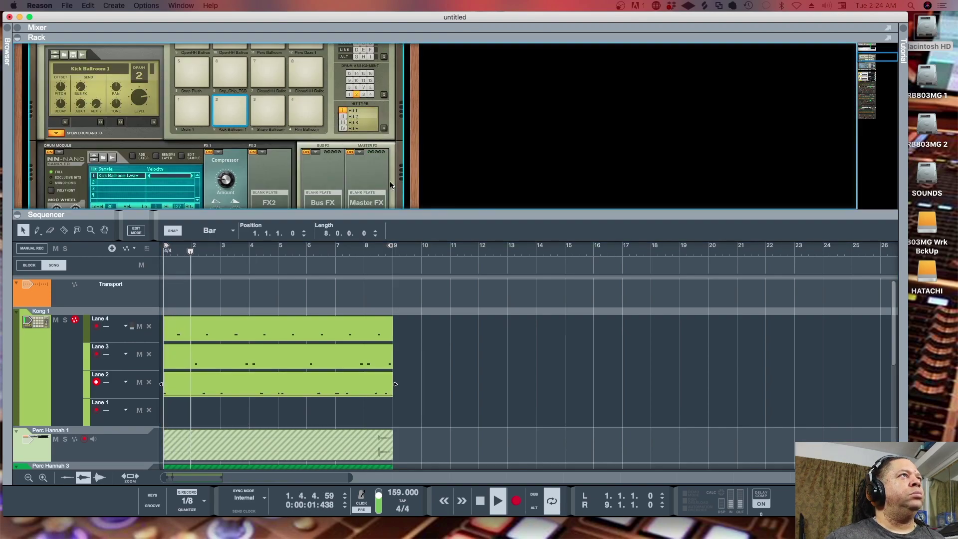
pyautogui.scroll(-3, 299, 185)
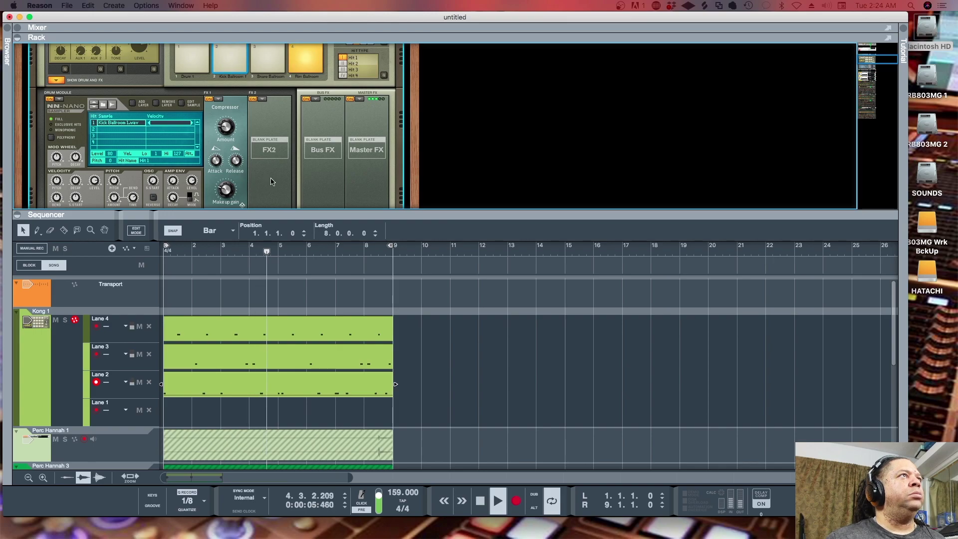
pyautogui.scroll(6, 270, 182)
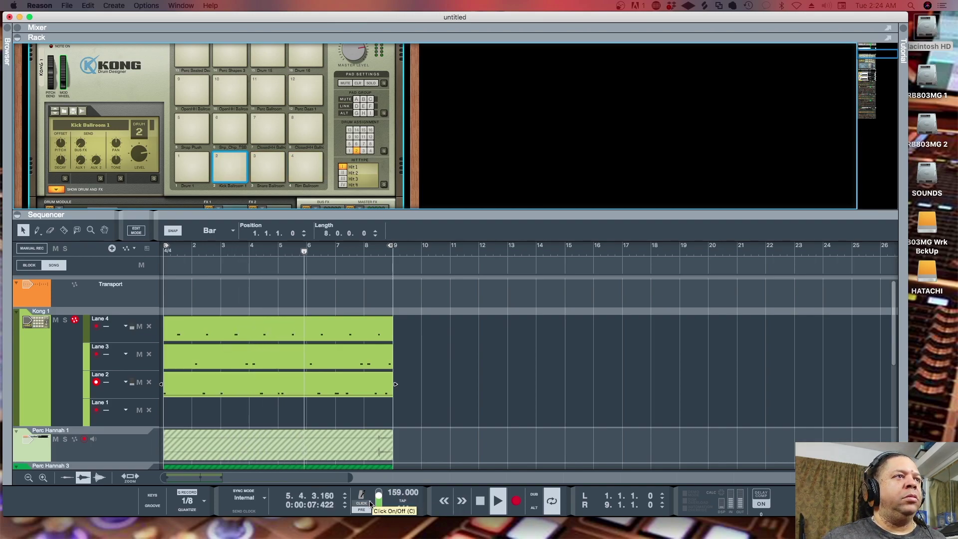
# - Add two more overdub lanes to the Kong 1 track and record an eight-bar drum part on Lane 6
pyautogui.click(533, 494)
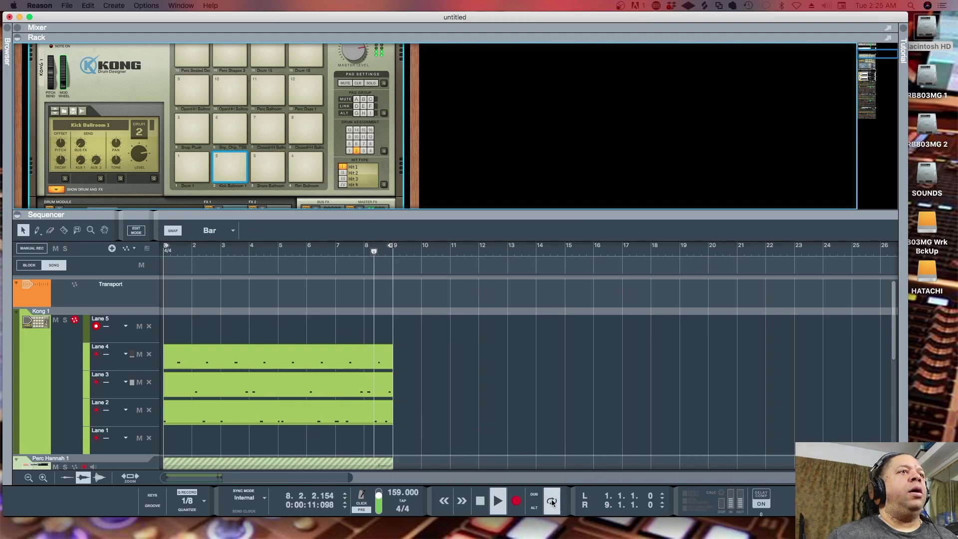
pyautogui.click(536, 497)
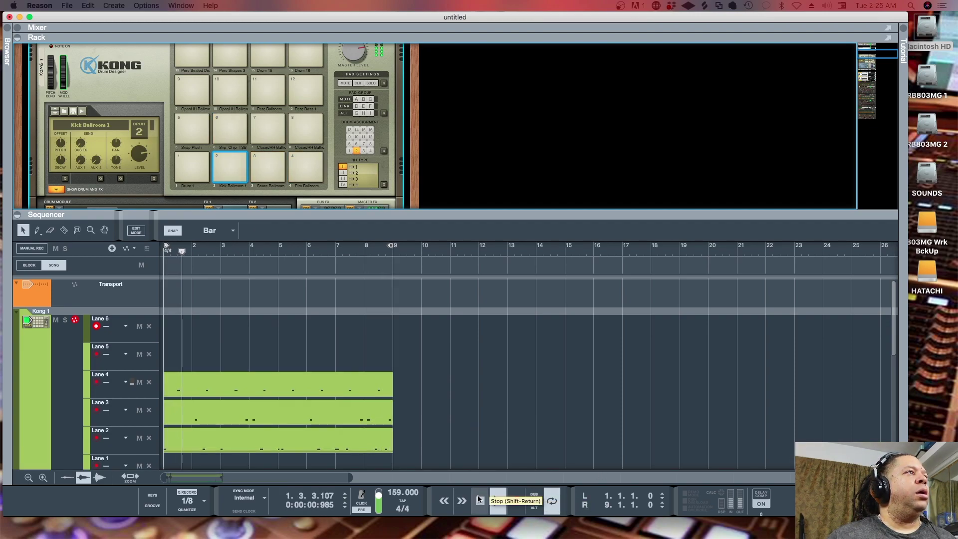
pyautogui.press('space')
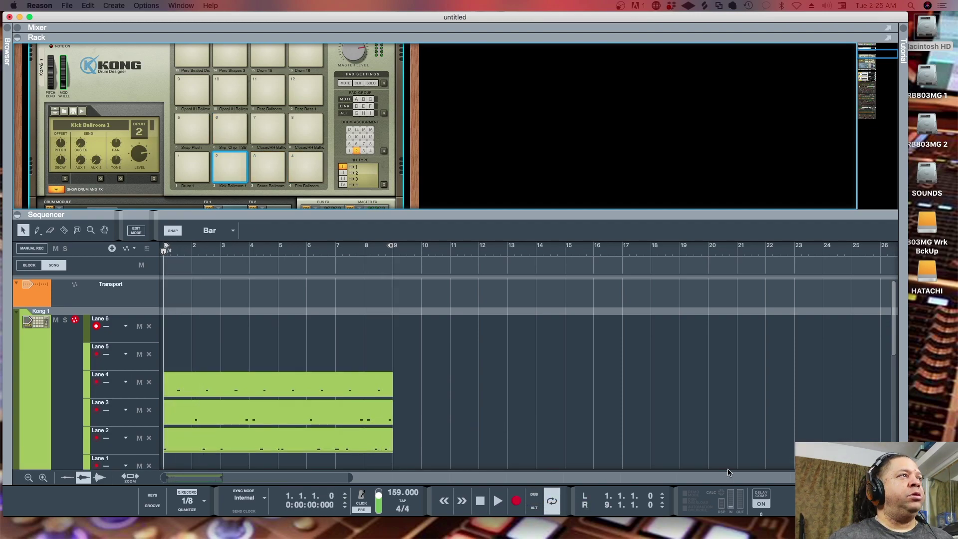
pyautogui.click(721, 448)
pyautogui.press('super+Return')
pyautogui.press('space')
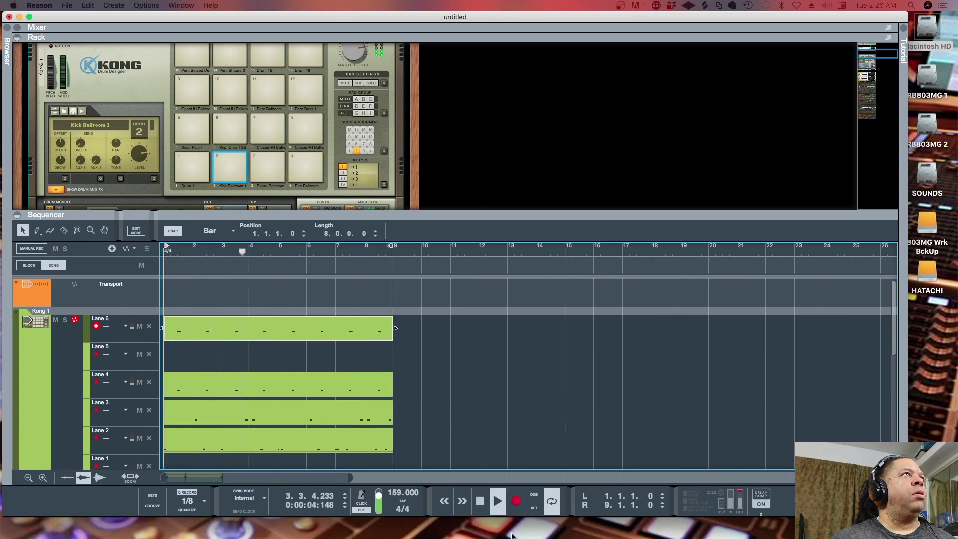
# - Check the FX1 compressor settings of the pad 6 snap and the pad 4 rim during loop playback
pyautogui.click(244, 214)
pyautogui.scroll(-5, 237, 186)
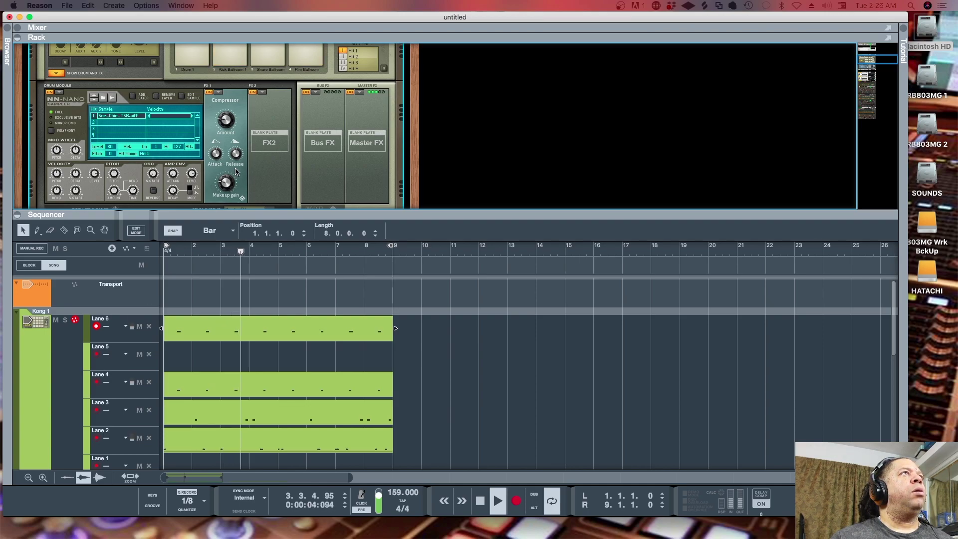
pyautogui.scroll(1, 314, 70)
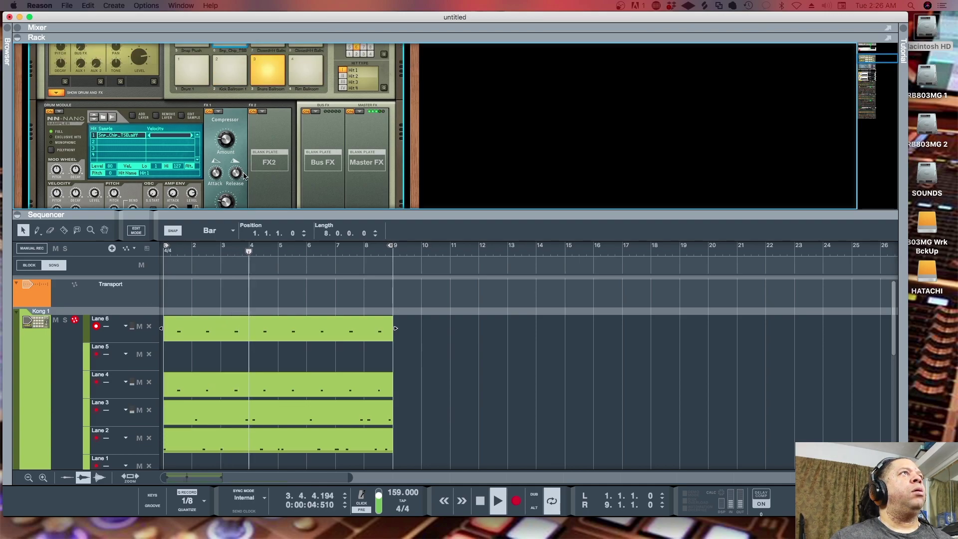
pyautogui.click(308, 62)
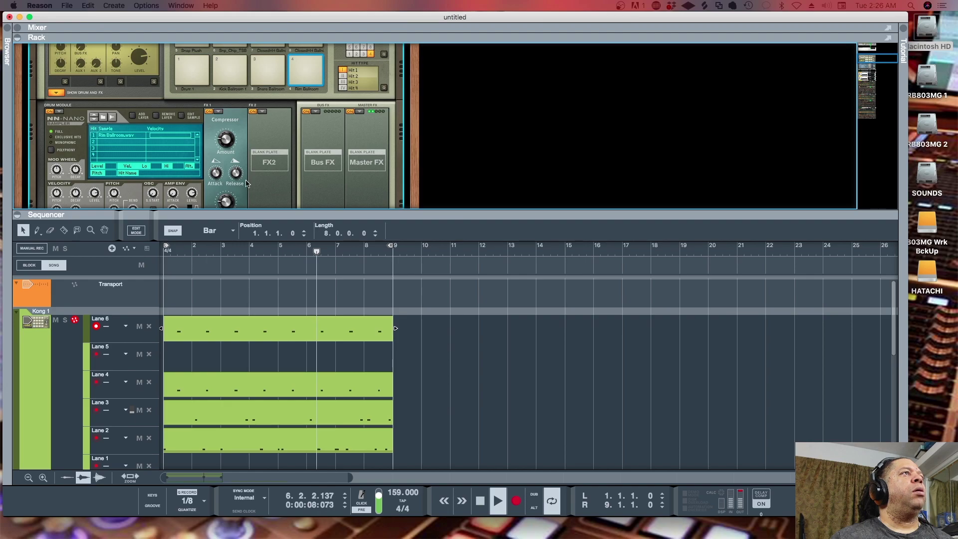
pyautogui.moveTo(227, 199)
pyautogui.scroll(2, 229, 195)
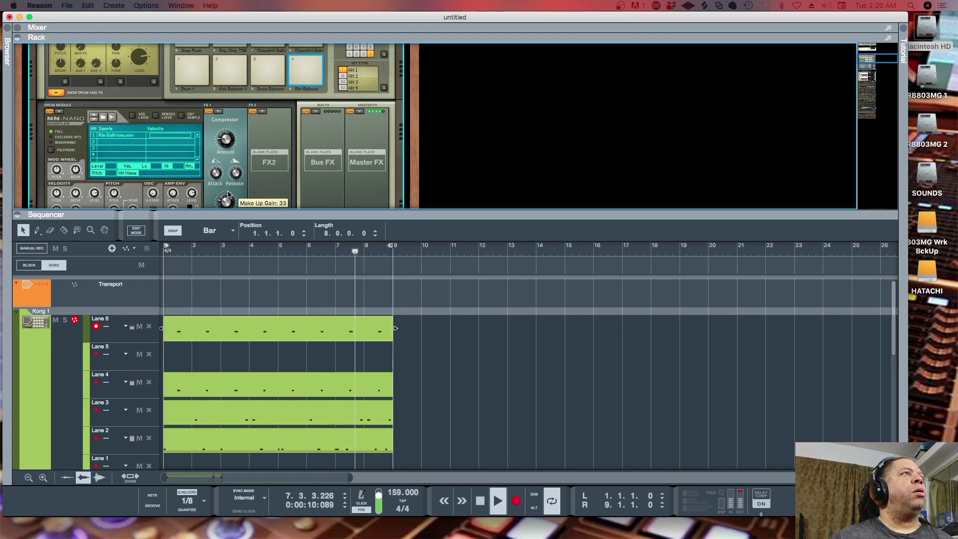
pyautogui.scroll(2, 228, 194)
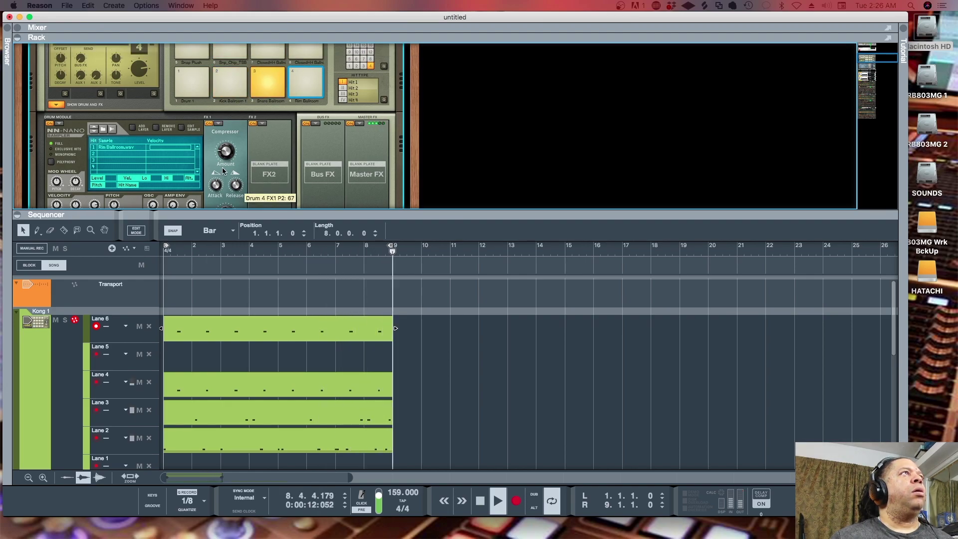
pyautogui.moveTo(139, 70)
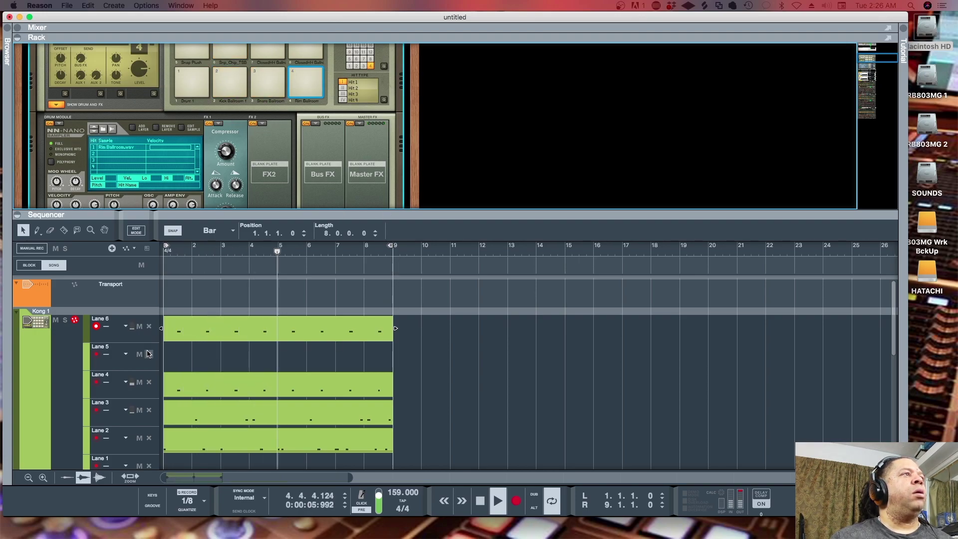
# - Arm Lane 5 of the Kong 1 track and record an eight-bar drum part on it
pyautogui.click(97, 356)
pyautogui.click(97, 355)
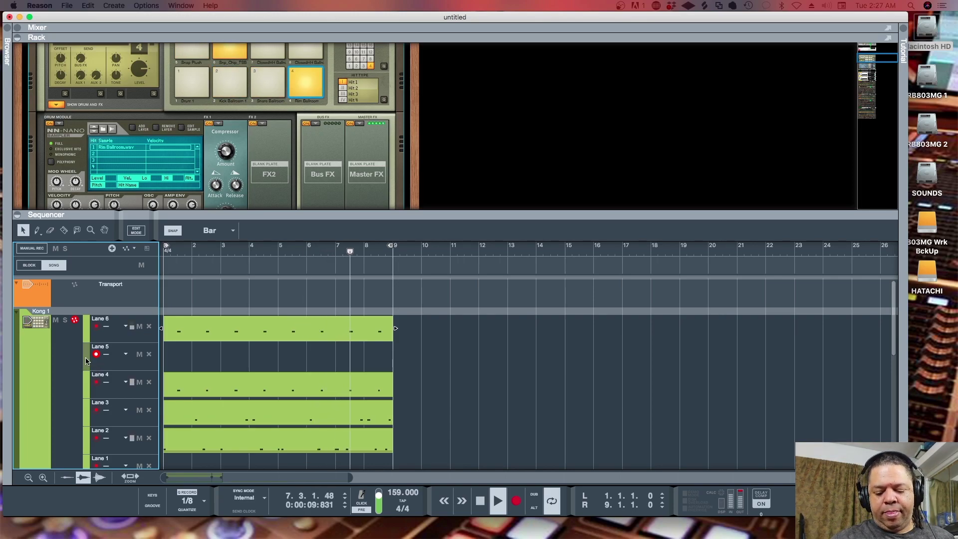
pyautogui.press('space')
pyautogui.click(94, 359)
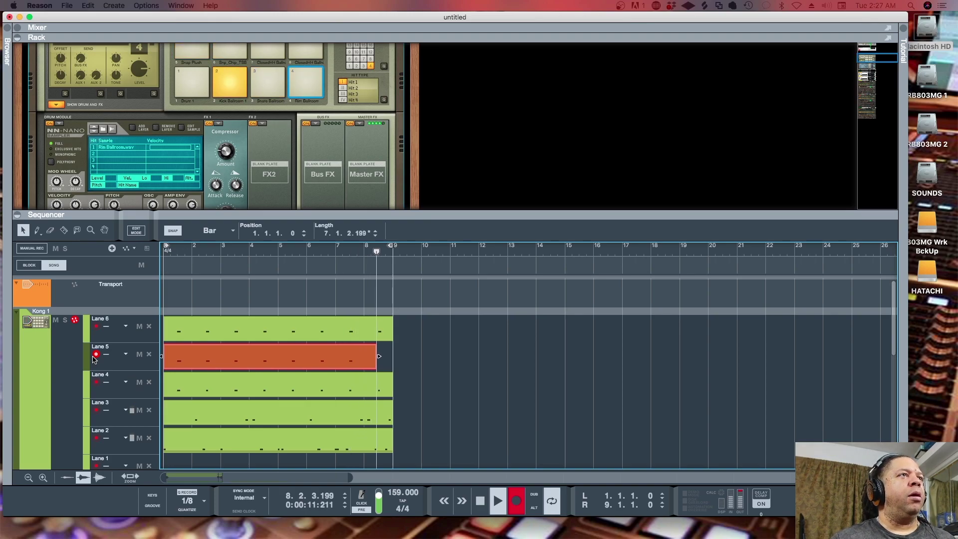
pyautogui.press('super+Return')
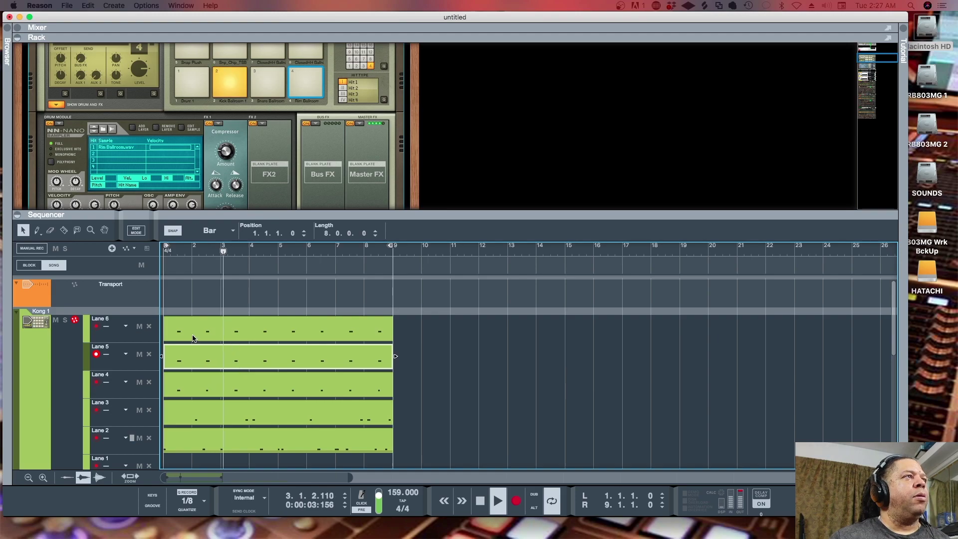
# - Add another overdub lane, Lane 7, to the Kong 1 track and stop playback
pyautogui.click(96, 327)
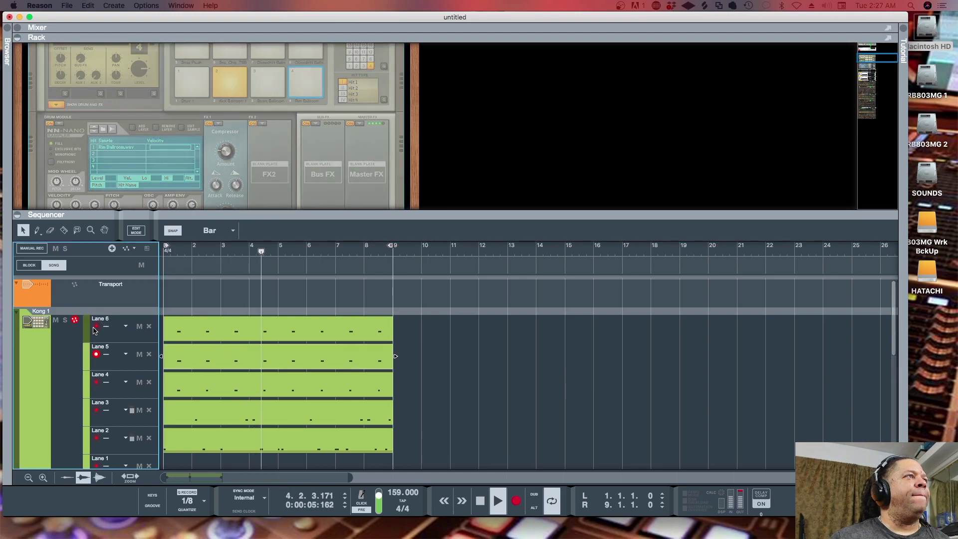
pyautogui.click(536, 494)
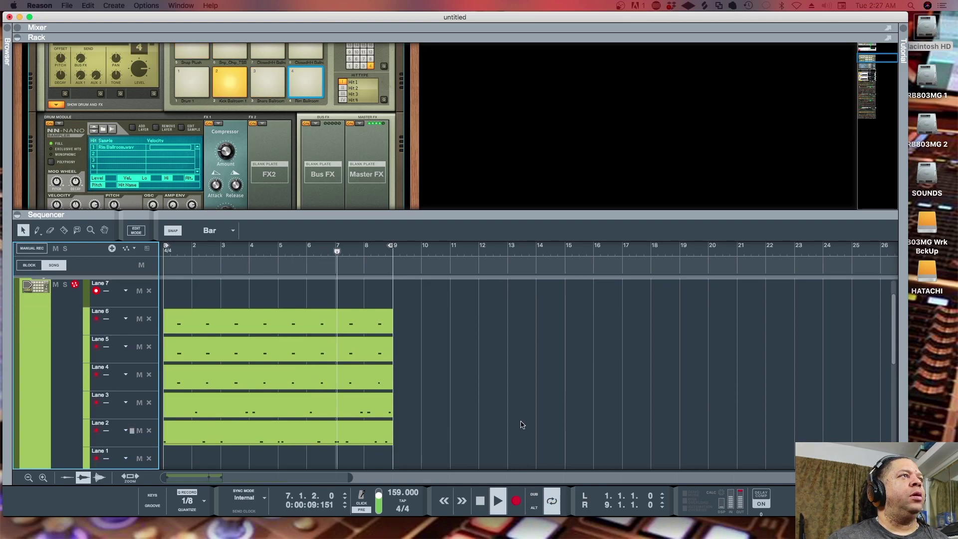
pyautogui.press('space')
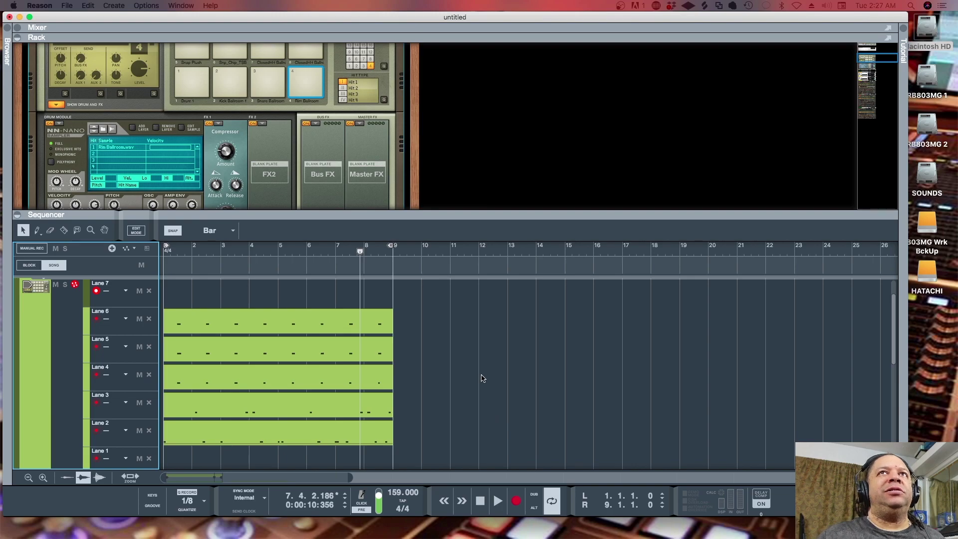
# - Shrink the track lanes, enlarge the sequencer area, and record an eight-bar closed hi-hat part on Lane 7
pyautogui.click(27, 478)
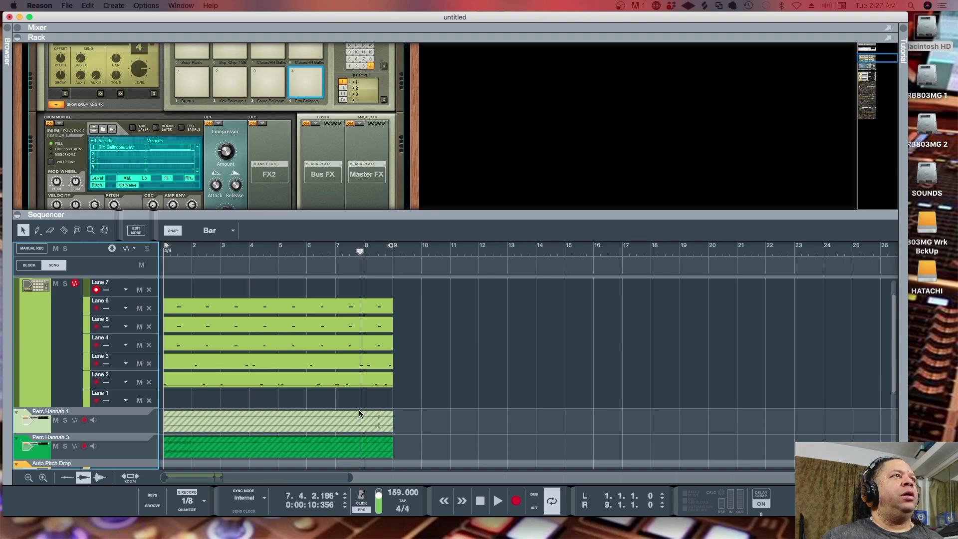
pyautogui.moveTo(379, 210); pyautogui.dragTo(389, 130)
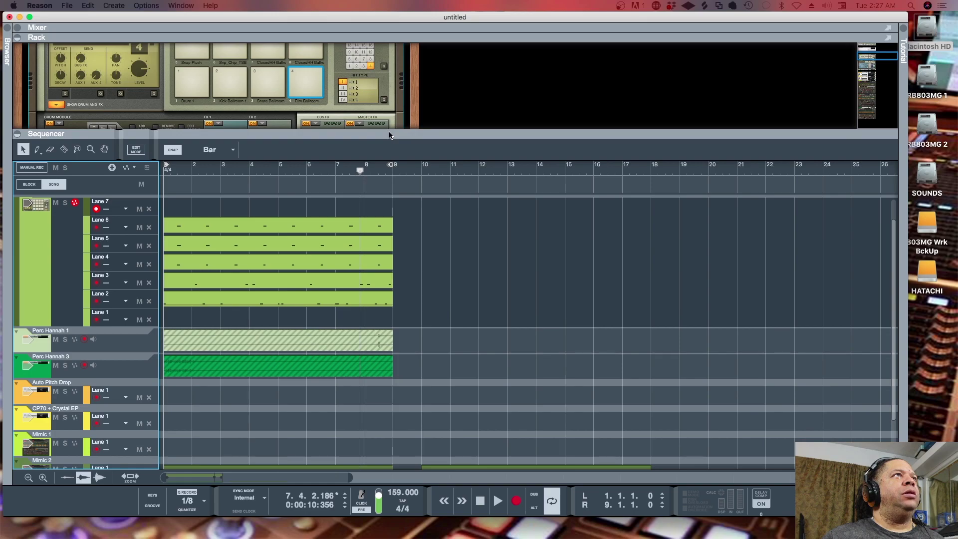
pyautogui.scroll(5, 405, 119)
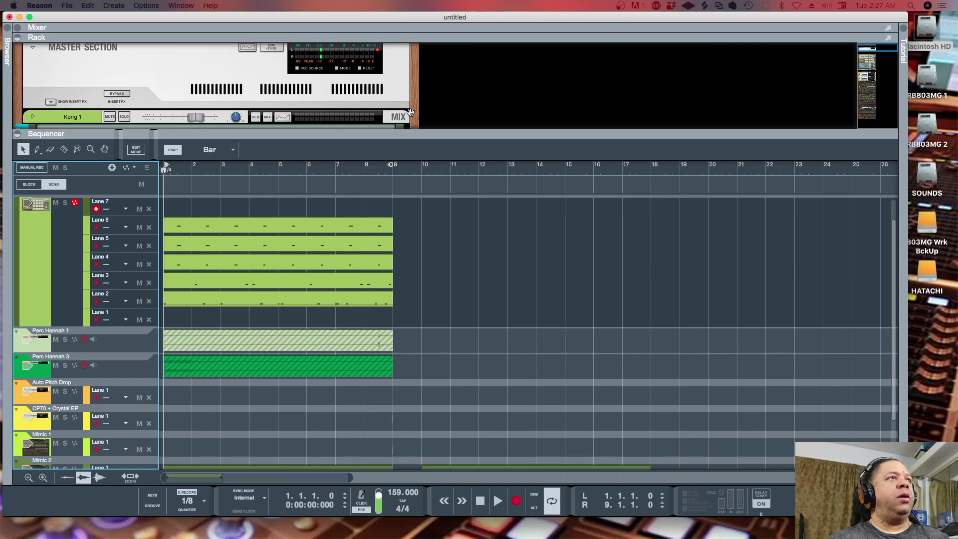
pyautogui.press('super+Return')
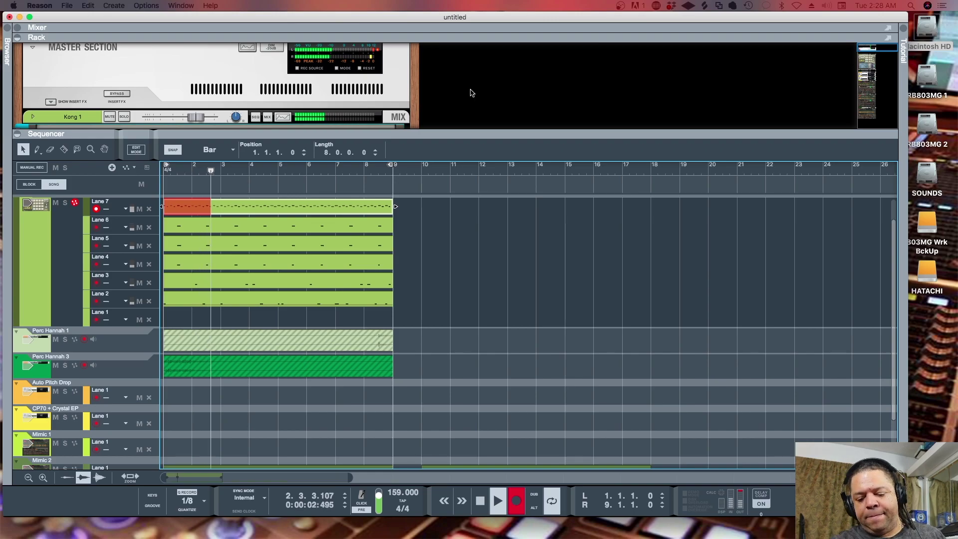
pyautogui.press('super+Return')
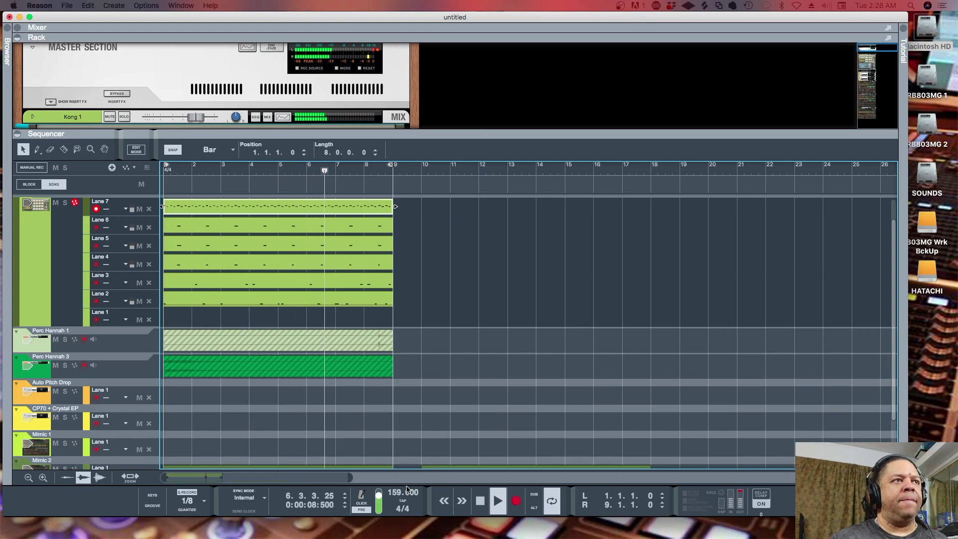
# - Add overdub Lane 8 to the Kong 1 track and record a sparse eight-bar drum part on it
pyautogui.click(536, 496)
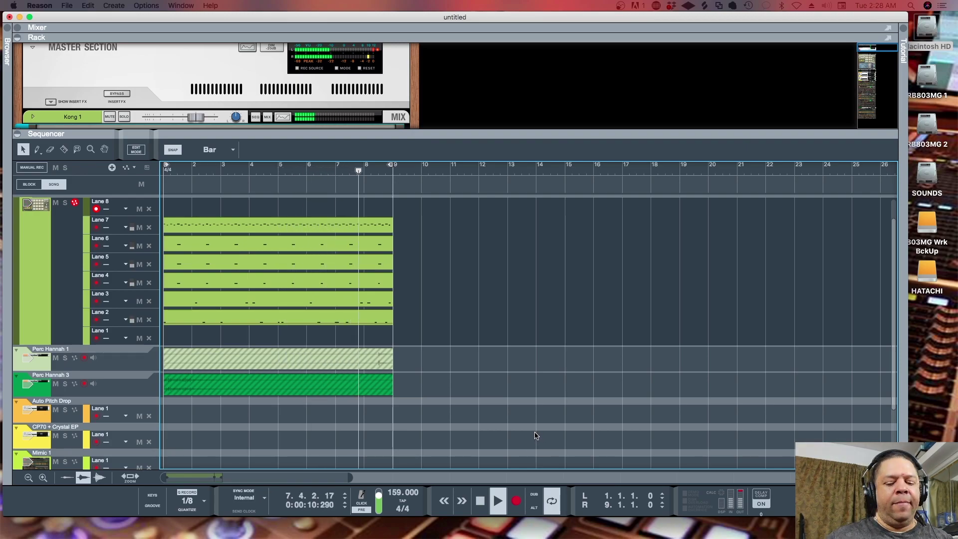
pyautogui.press('super+Return')
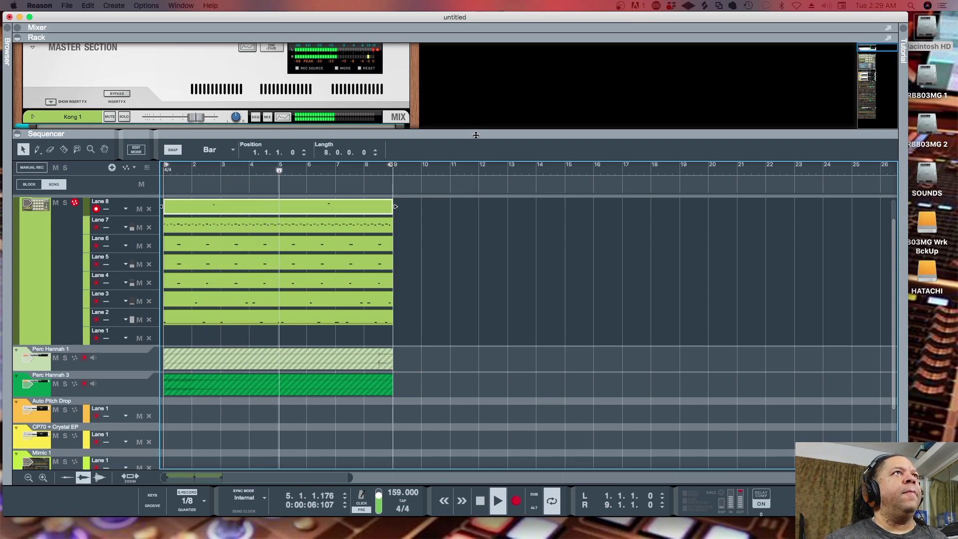
# - Enlarge the rack area to show all of Kong's pads, stop playback, and select the pad 7 closed hi-hat
pyautogui.moveTo(477, 130); pyautogui.dragTo(492, 331)
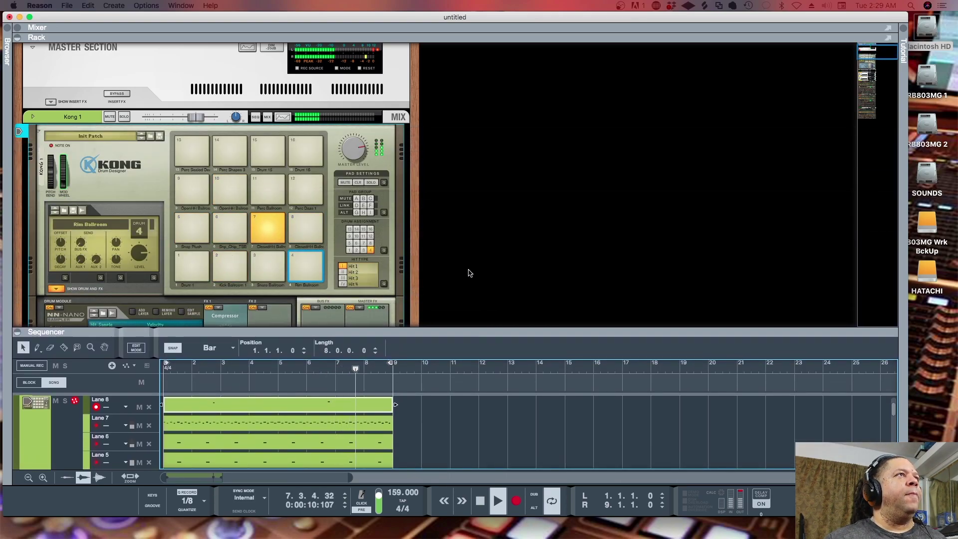
pyautogui.press('space')
pyautogui.click(268, 219)
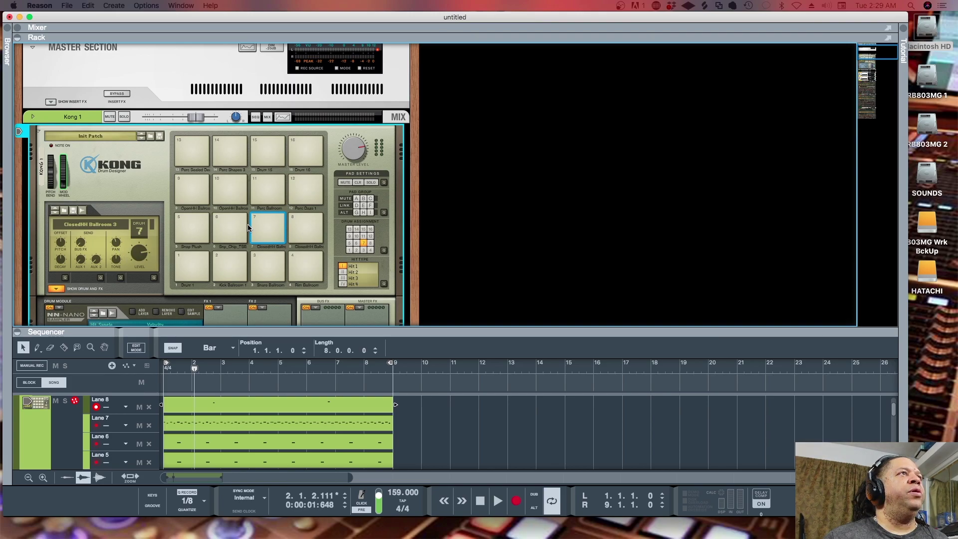
# - Adjust the pan of the pad 8 closed hi-hat on Kong and play part of the loop to hear it
pyautogui.click(305, 226)
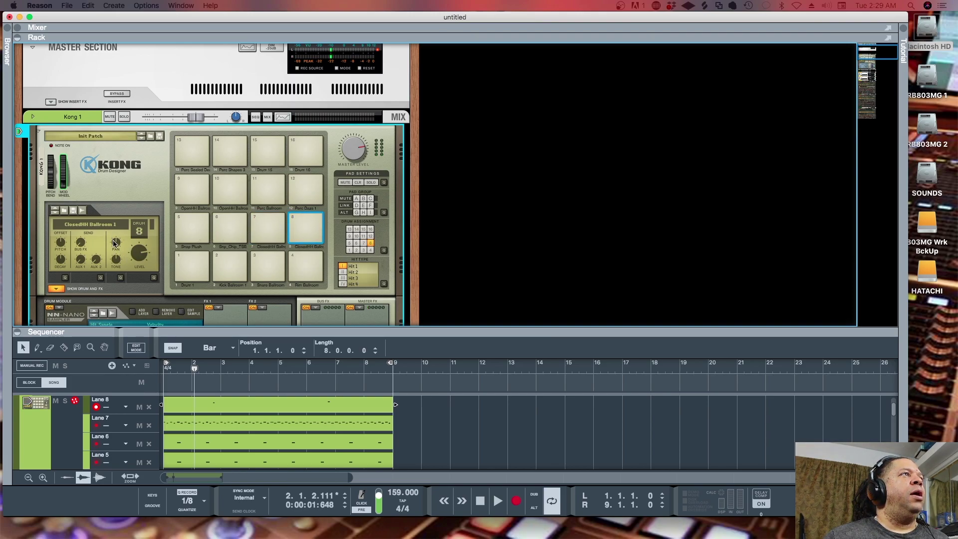
pyautogui.moveTo(117, 243)
pyautogui.moveTo(116, 242); pyautogui.dragTo(116, 246)
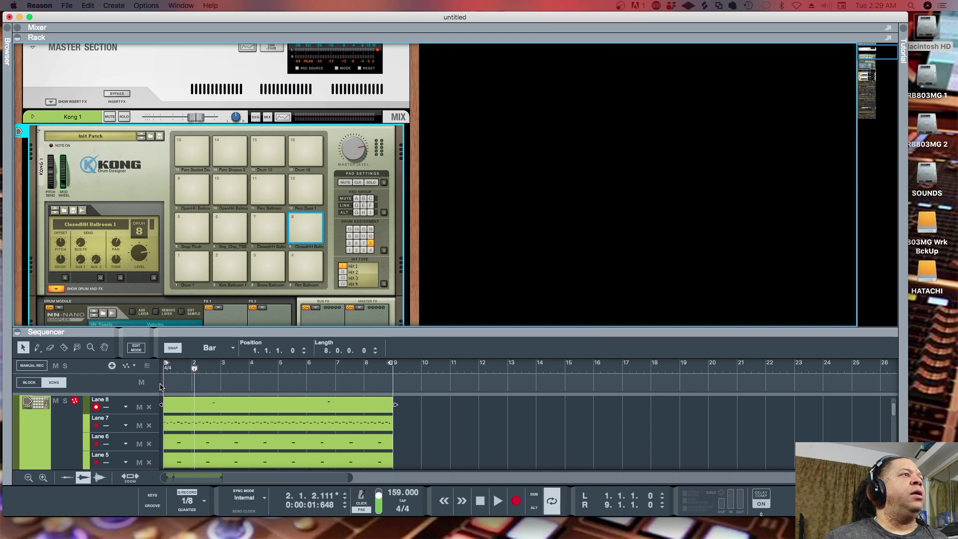
pyautogui.press('space')
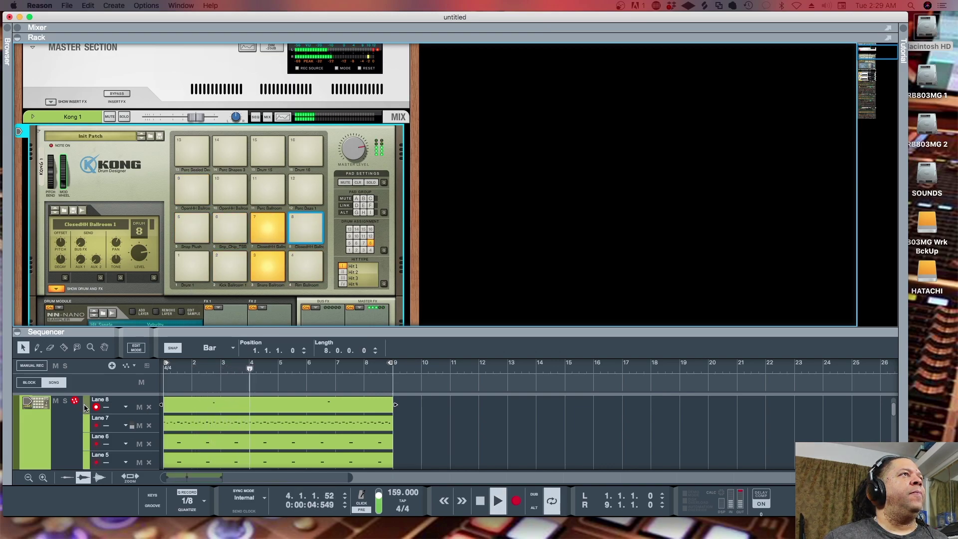
pyautogui.press('space')
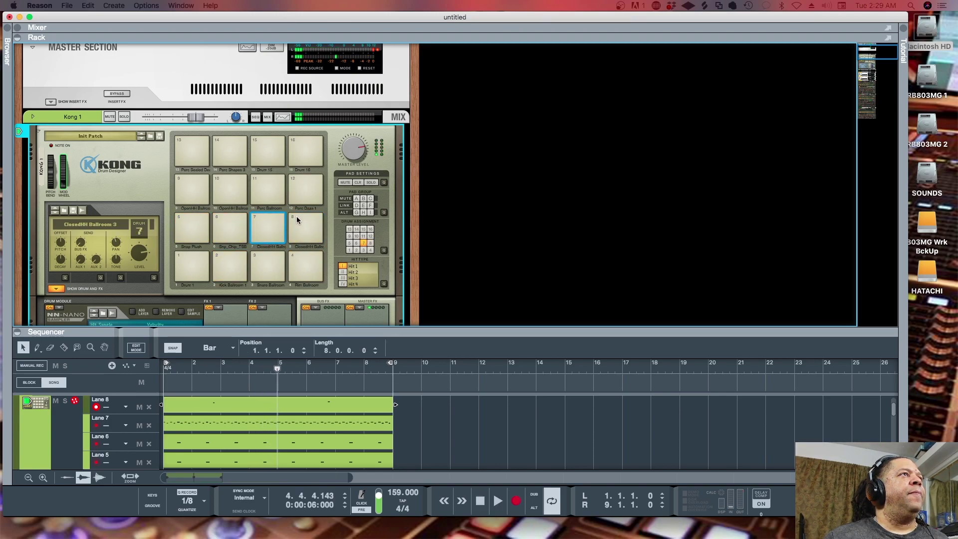
# - Insert a Compressor in the FX1 slot of Kong's pad 7 closed hi-hat
pyautogui.scroll(-5, 301, 244)
pyautogui.scroll(-1, 300, 246)
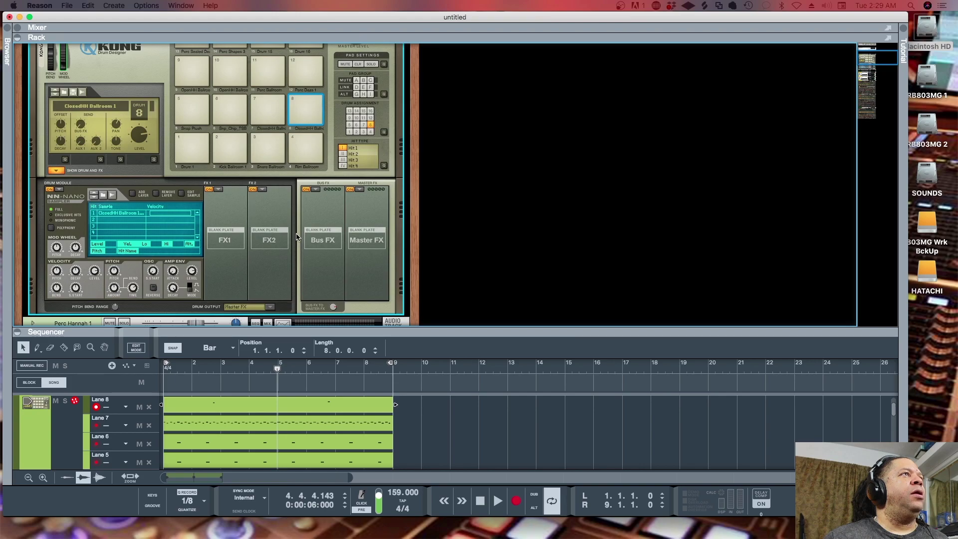
pyautogui.click(274, 104)
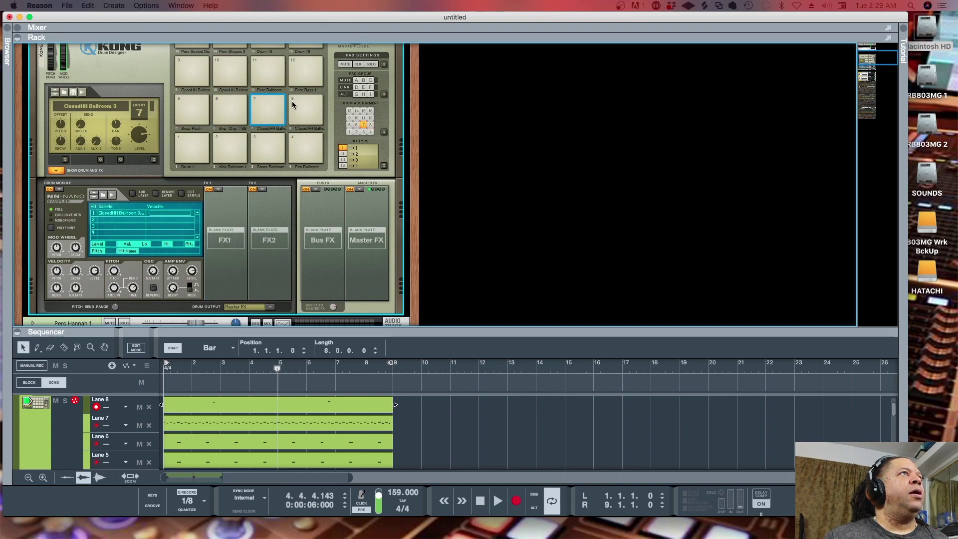
pyautogui.click(219, 190)
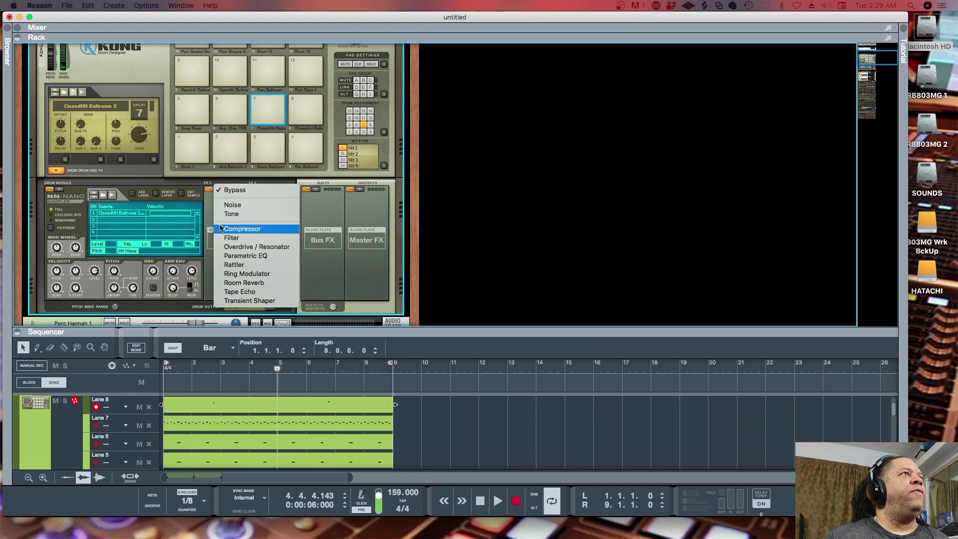
pyautogui.click(235, 228)
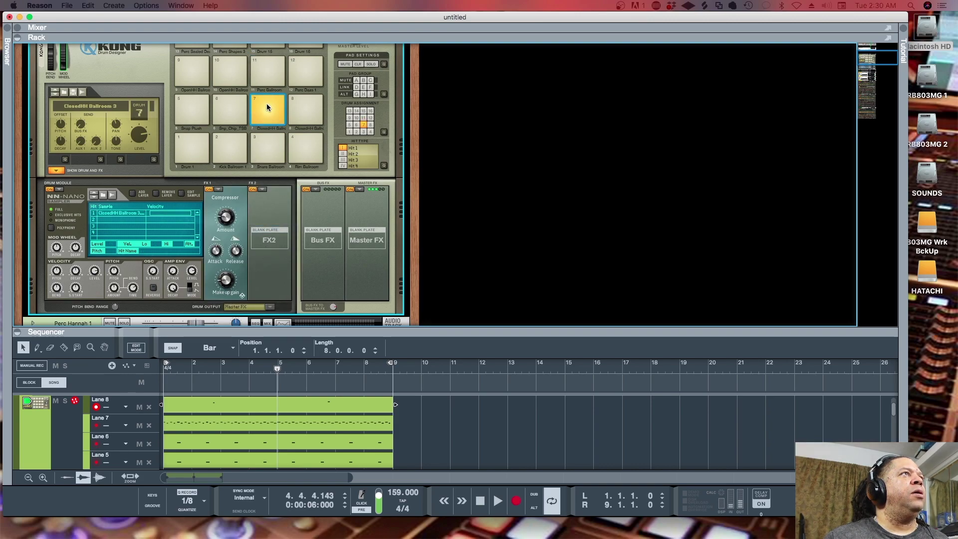
# - Insert a Compressor in the FX1 slot of Kong's pad 8 closed hi-hat and compare it with pad 7
pyautogui.click(304, 98)
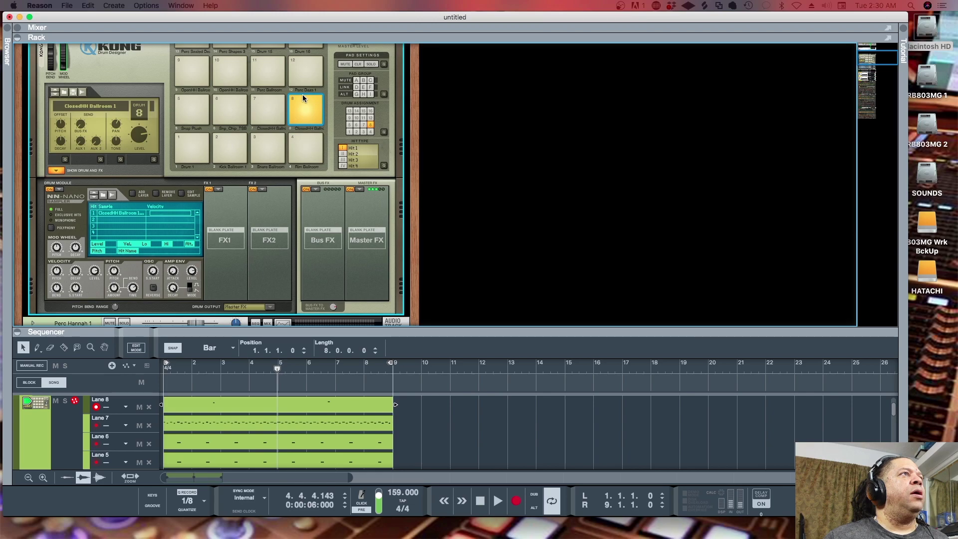
pyautogui.click(219, 190)
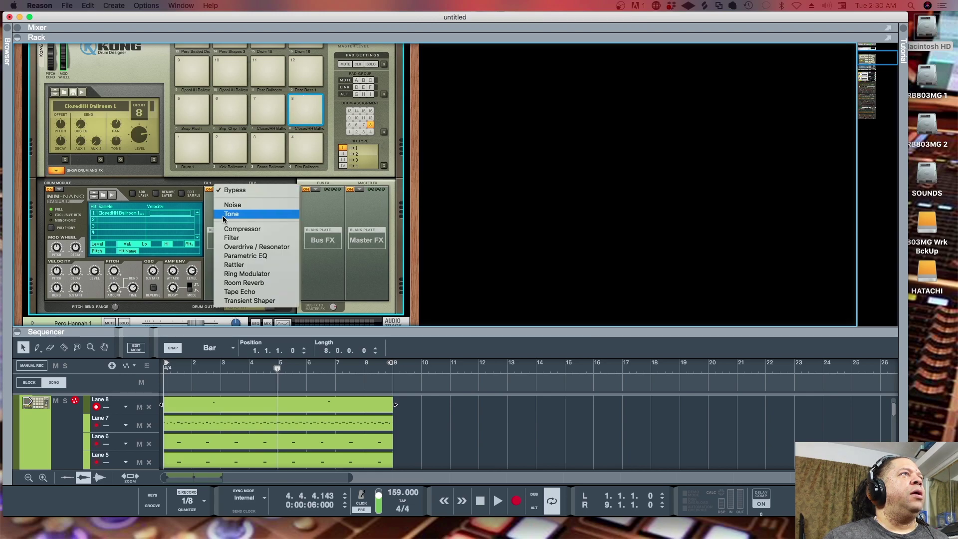
pyautogui.click(229, 228)
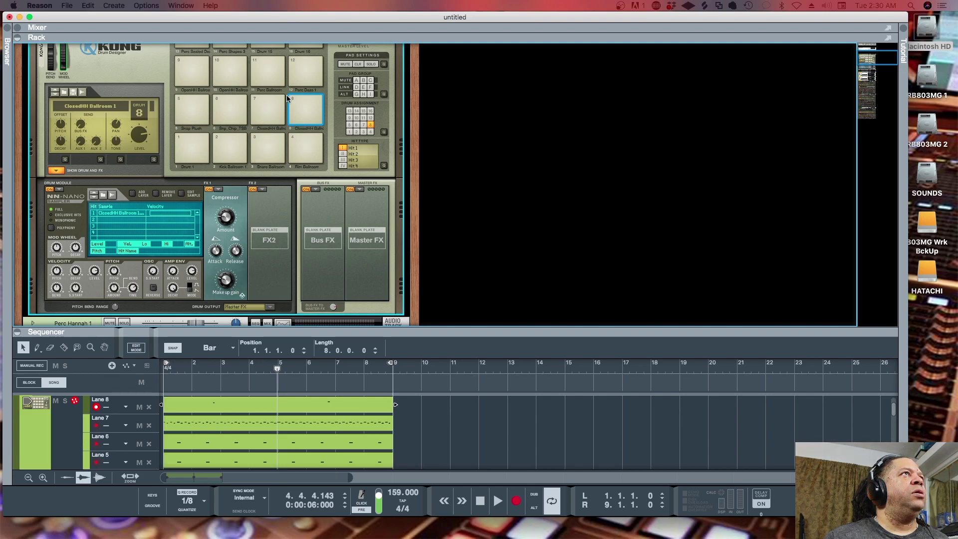
pyautogui.click(272, 98)
pyautogui.click(298, 100)
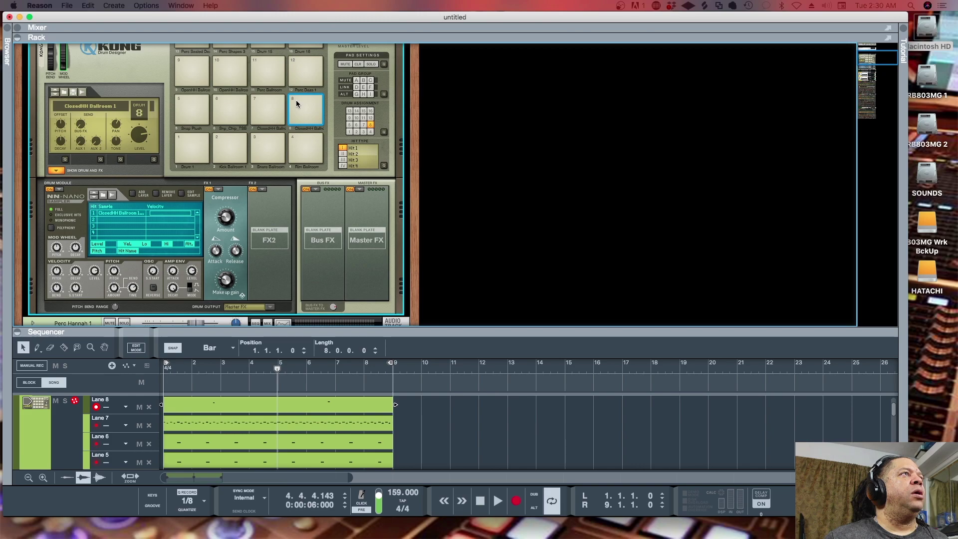
# - Insert a Compressor in FX1 for the open hi-hats on pads 9 and 10 while the loop plays
pyautogui.press('space')
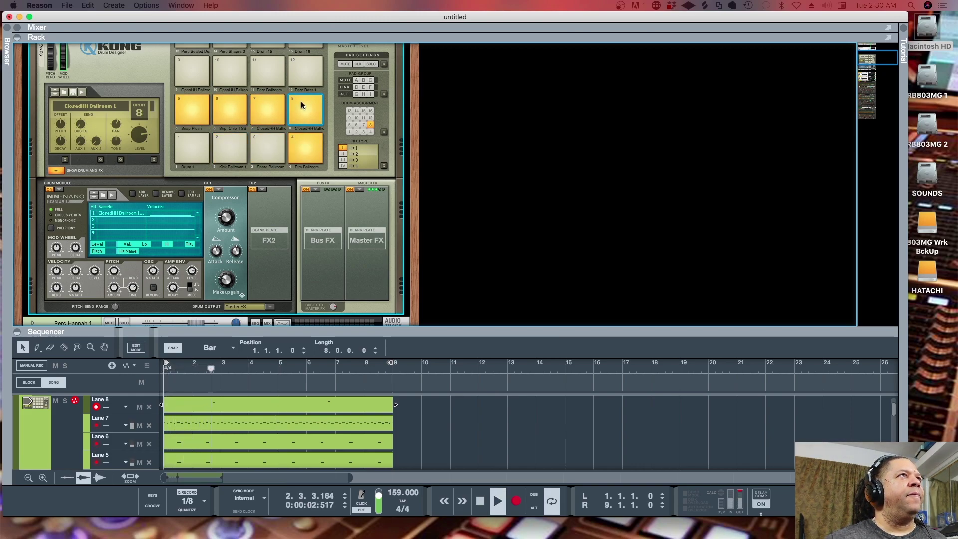
pyautogui.click(202, 63)
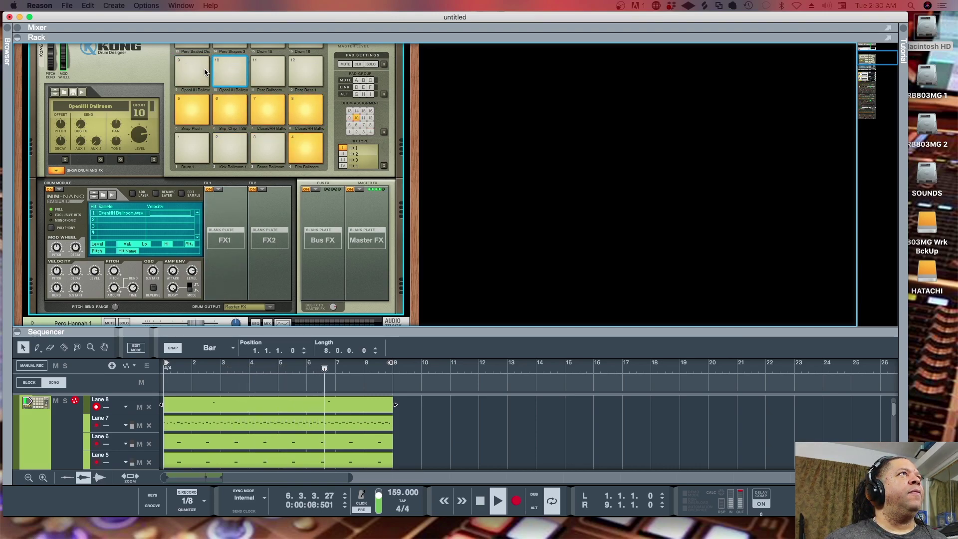
pyautogui.click(218, 189)
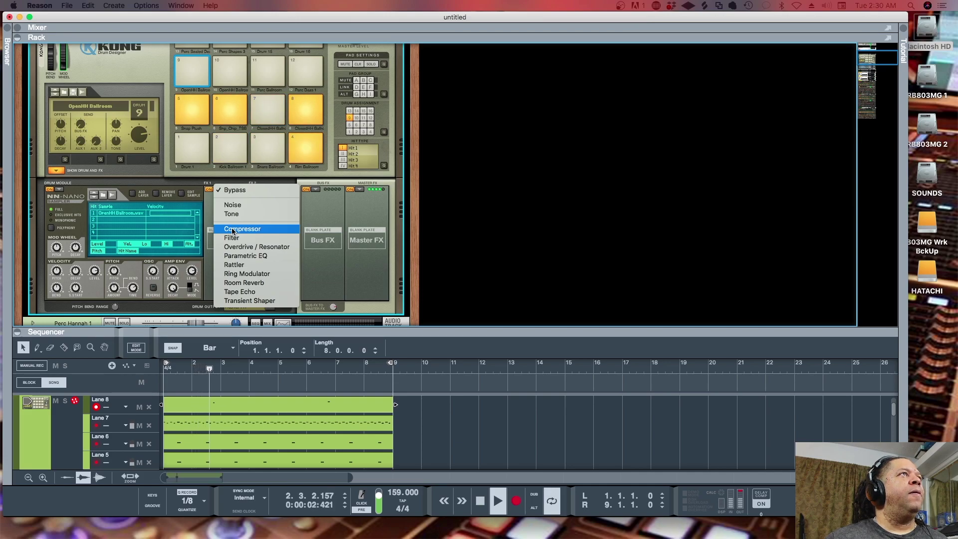
pyautogui.click(230, 64)
pyautogui.click(230, 64)
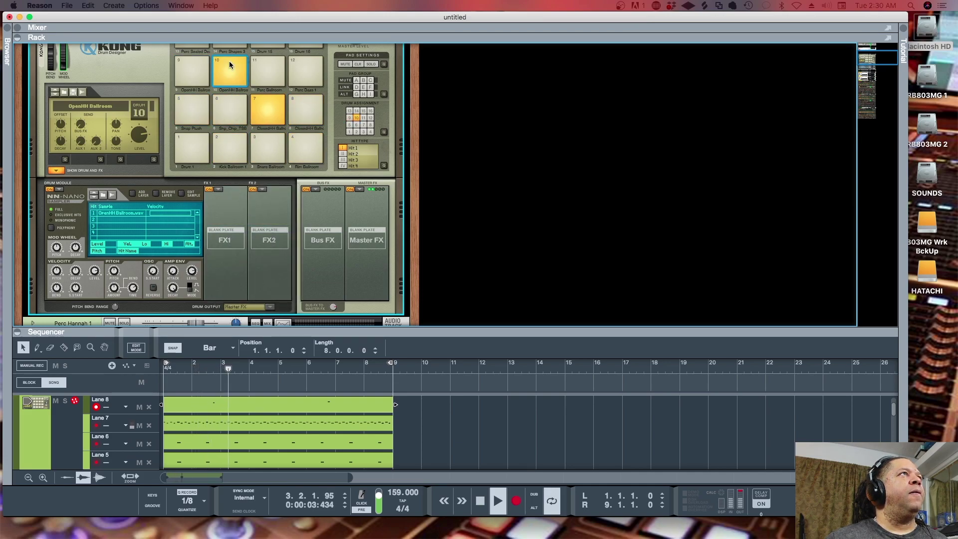
pyautogui.click(218, 189)
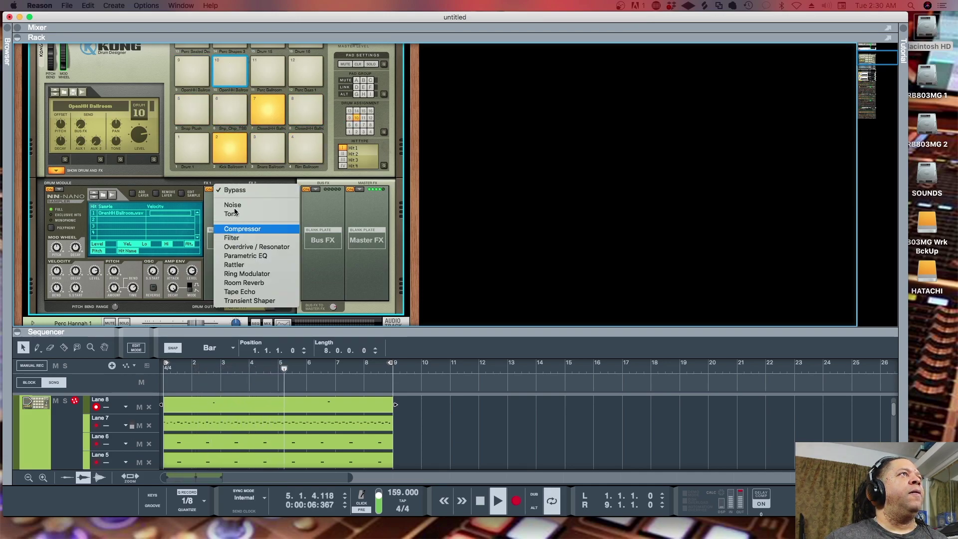
pyautogui.click(235, 229)
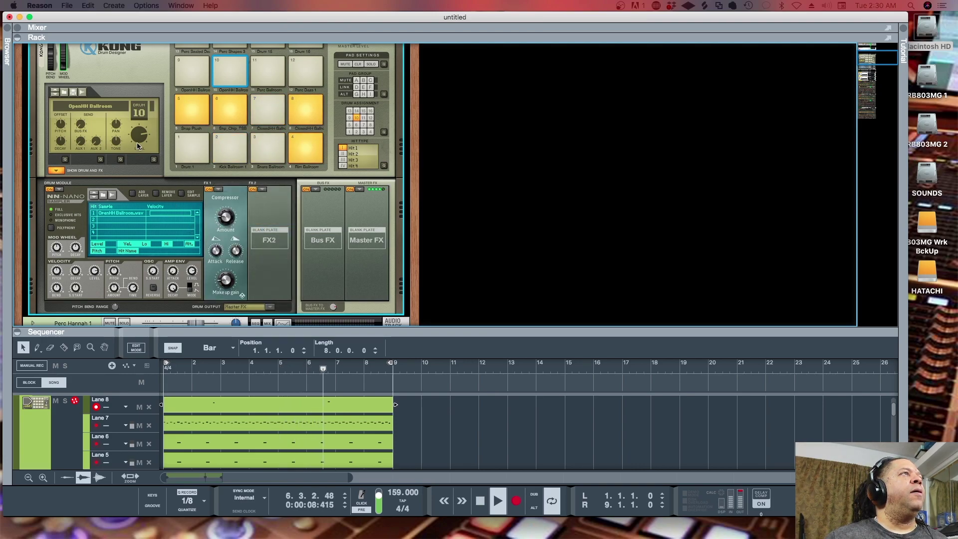
# - Set the pan of the pad 9 open hi-hat to -32 and adjust the pan of the pad 10 open hi-hat
pyautogui.moveTo(121, 113); pyautogui.dragTo(122, 82)
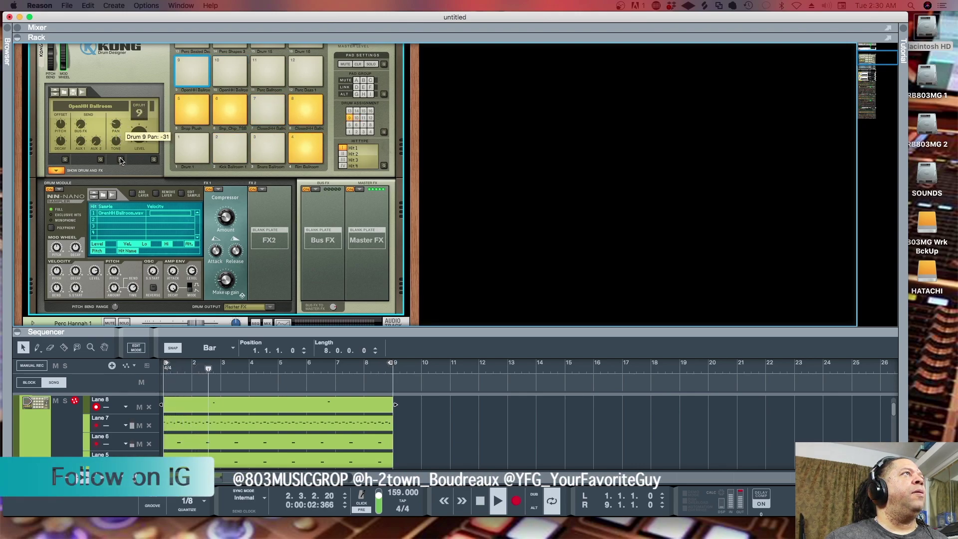
pyautogui.moveTo(119, 125)
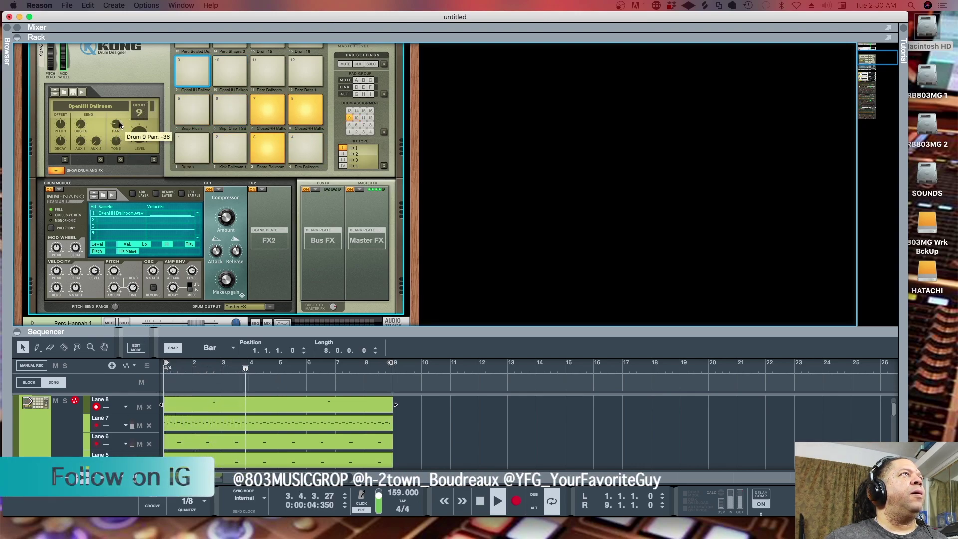
pyautogui.moveTo(119, 124); pyautogui.dragTo(120, 124)
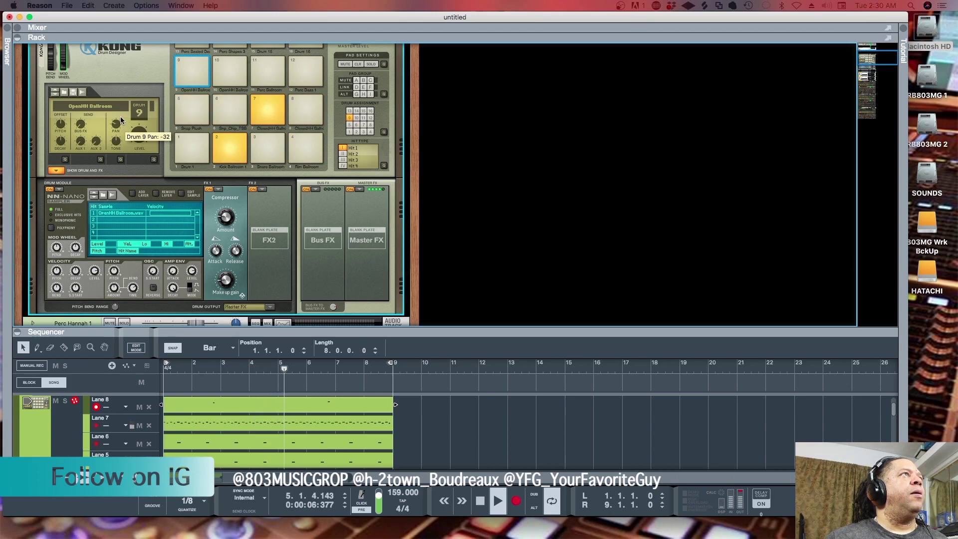
pyautogui.click(221, 76)
pyautogui.moveTo(119, 131); pyautogui.dragTo(120, 142)
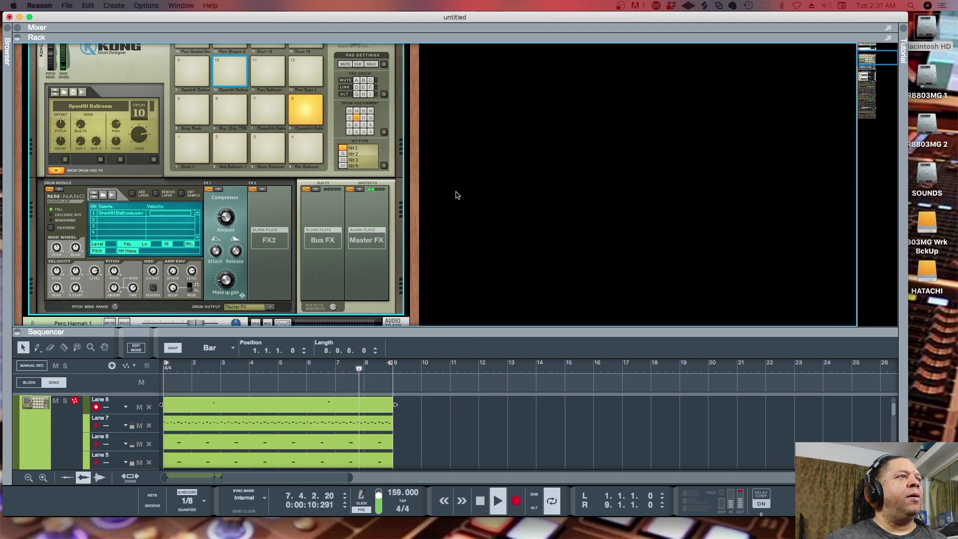
# - Enlarge the sequencer area so that all of the Kong 1 track's lanes fit on screen
pyautogui.moveTo(460, 330); pyautogui.dragTo(498, 233)
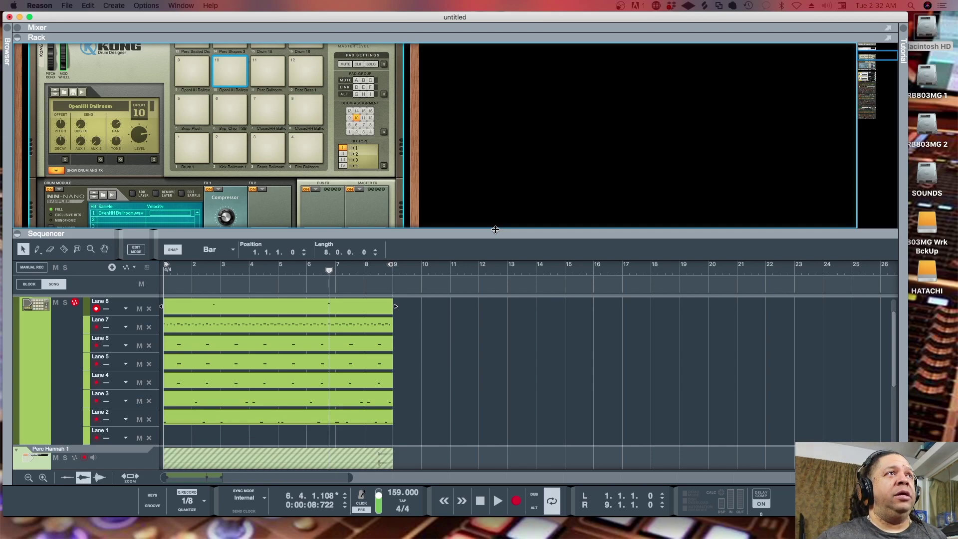
pyautogui.moveTo(399, 234); pyautogui.dragTo(398, 189)
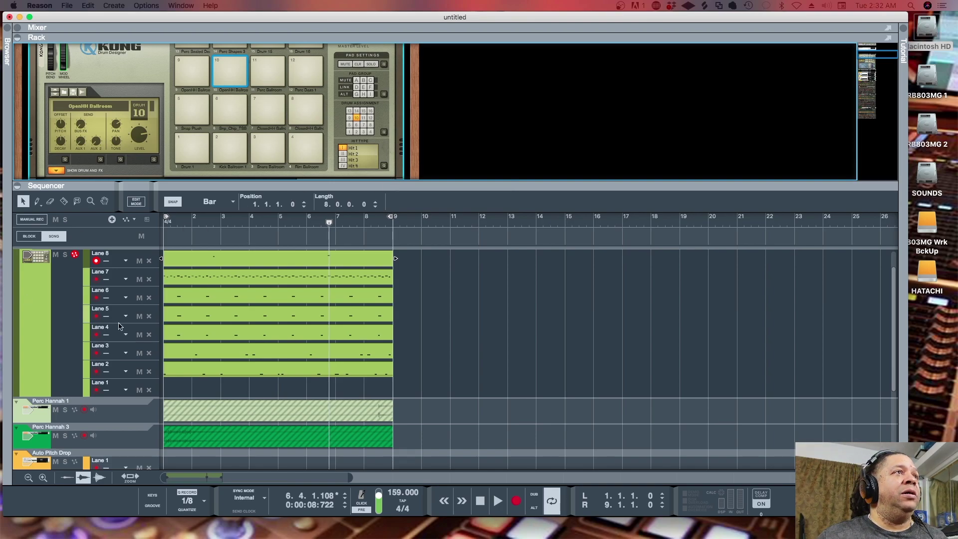
pyautogui.scroll(2, 178, 341)
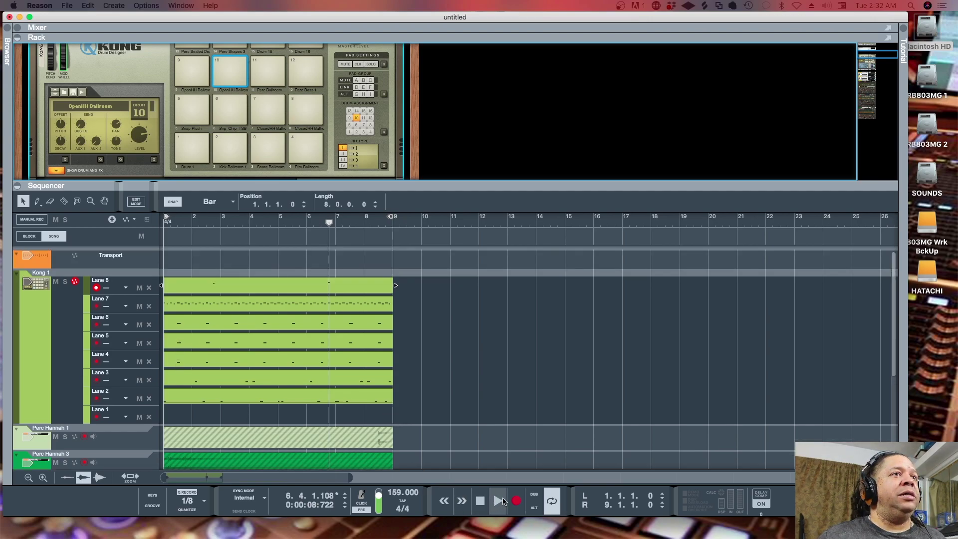
# - Add overdub Lane 9 to the Kong 1 track and record a sparse eight-bar part on it
pyautogui.click(534, 494)
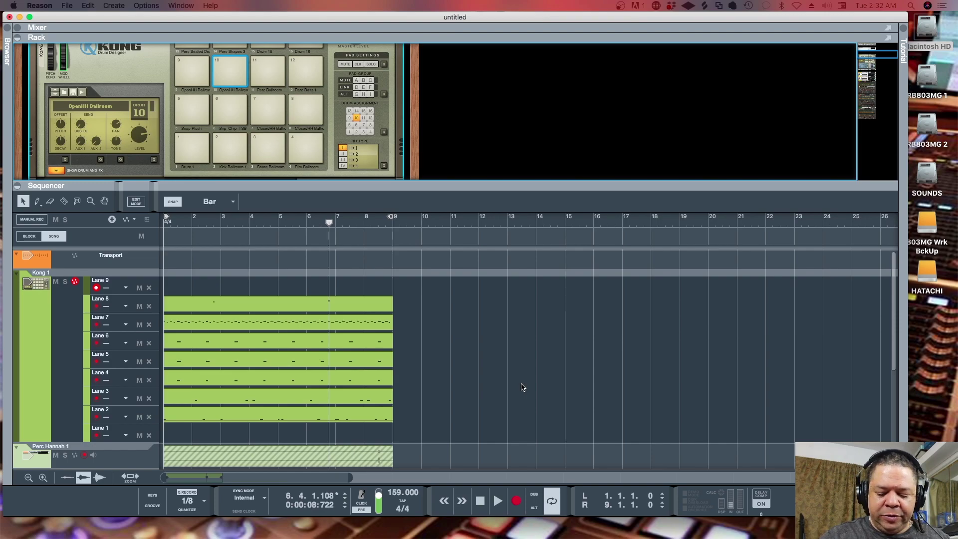
pyautogui.press('space')
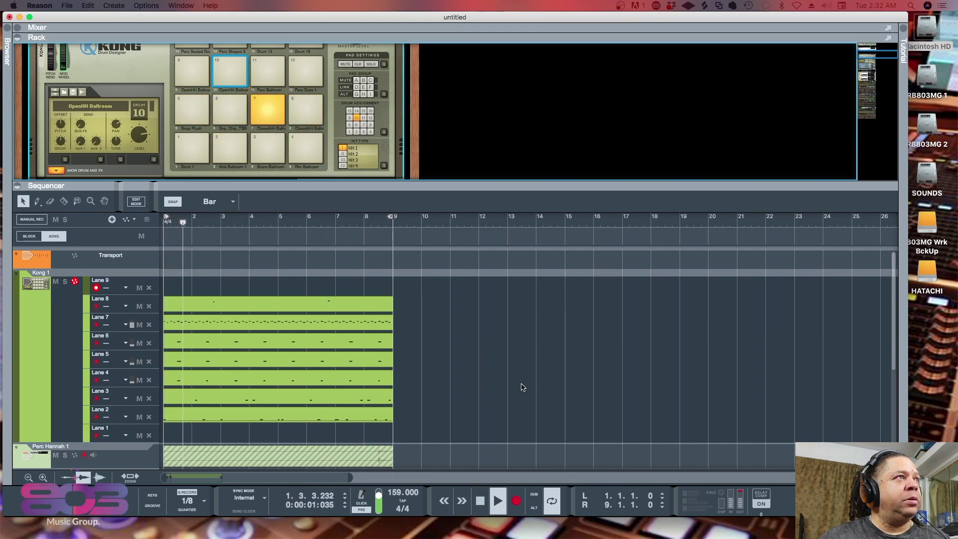
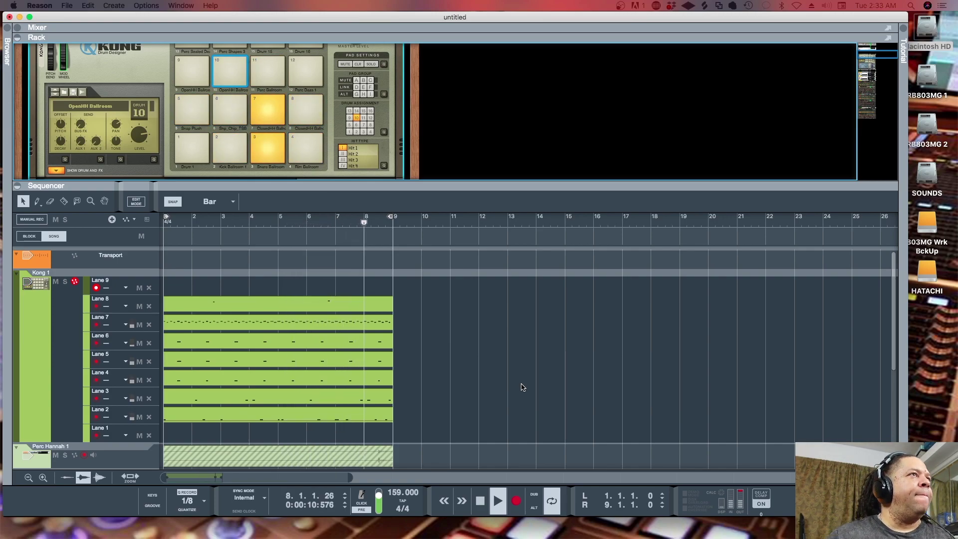
pyautogui.press('super+Return')
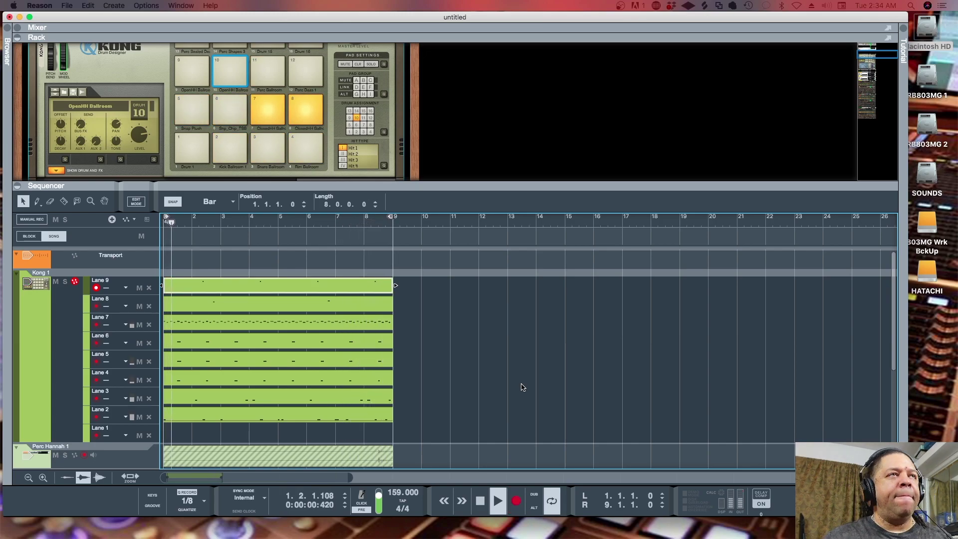
# - Add overdub Lanes 10, 11 and 12 to the Kong 1 track and record an eight-bar part on Lane 12
pyautogui.click(535, 497)
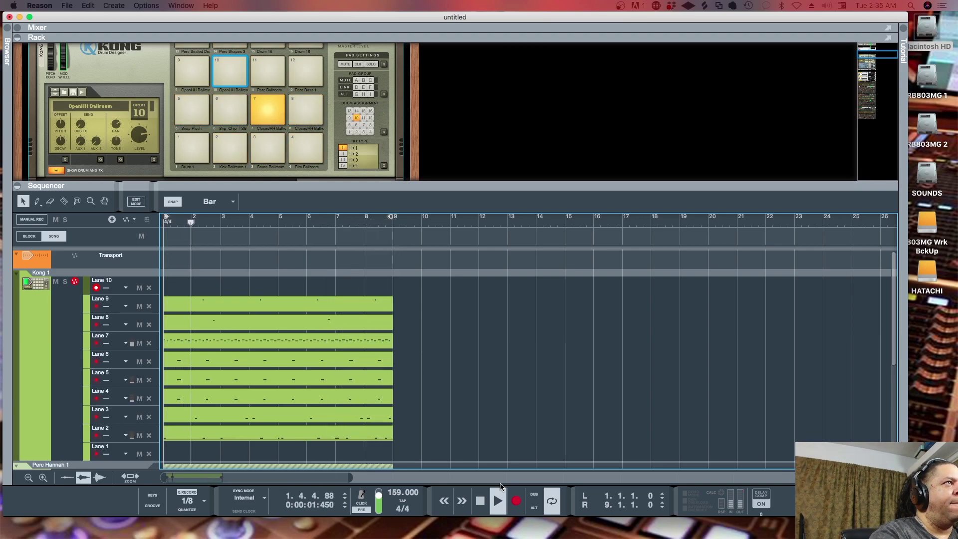
pyautogui.press('space')
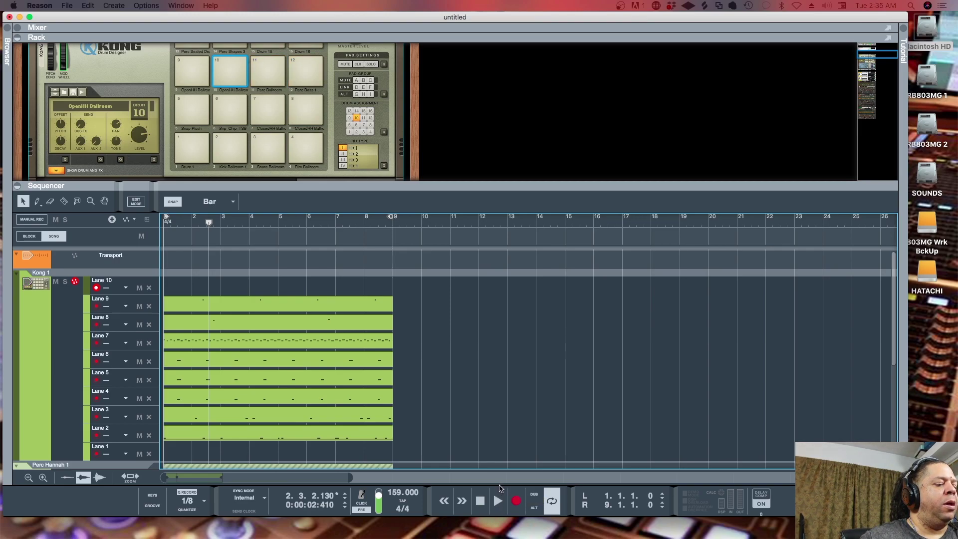
pyautogui.click(535, 495)
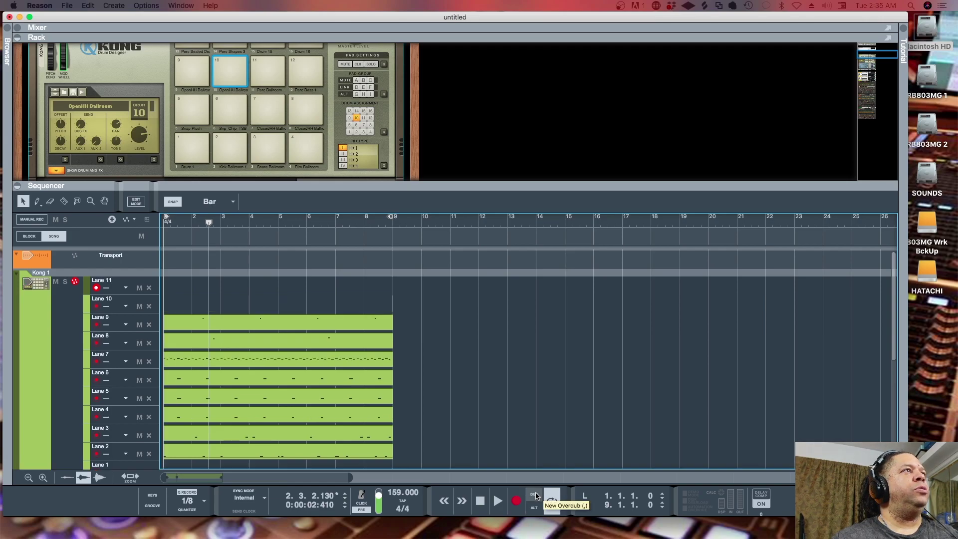
pyautogui.click(534, 495)
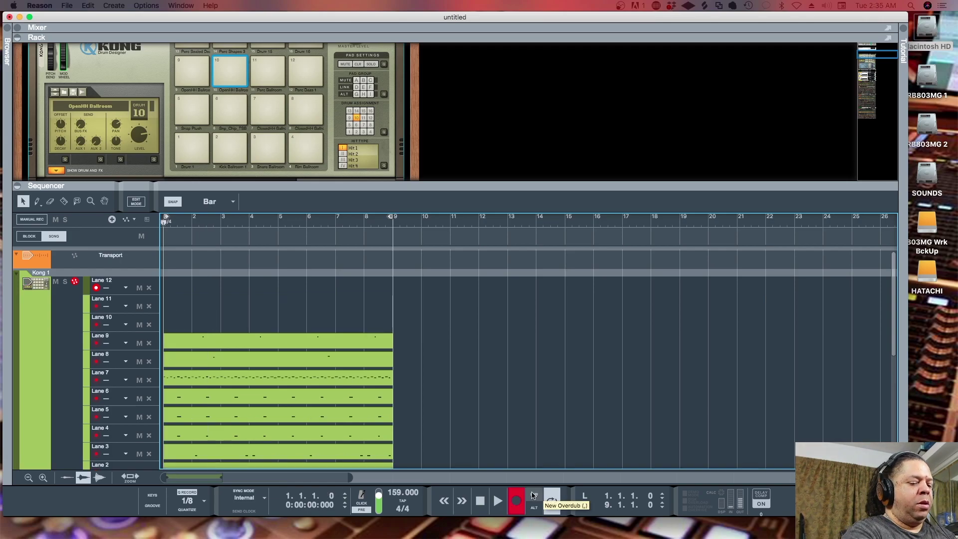
pyautogui.press('space')
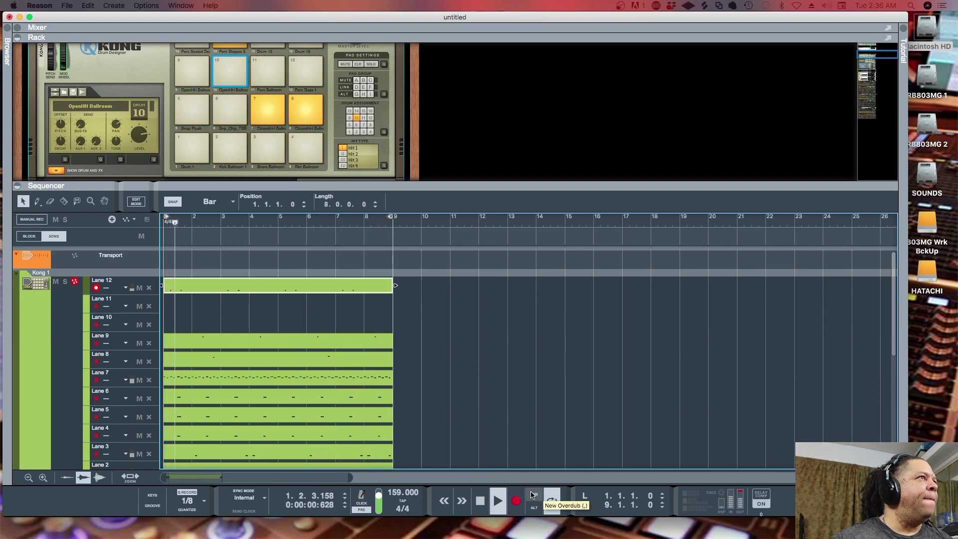
# - Record a sparse eight-bar drum part on Lane 11 of the Kong 1 track
pyautogui.click(97, 306)
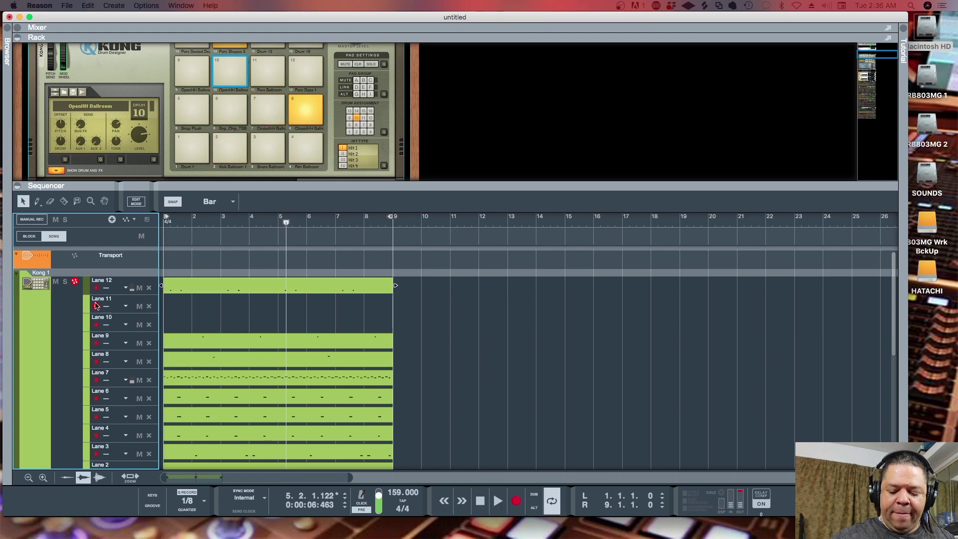
pyautogui.press('super+Return')
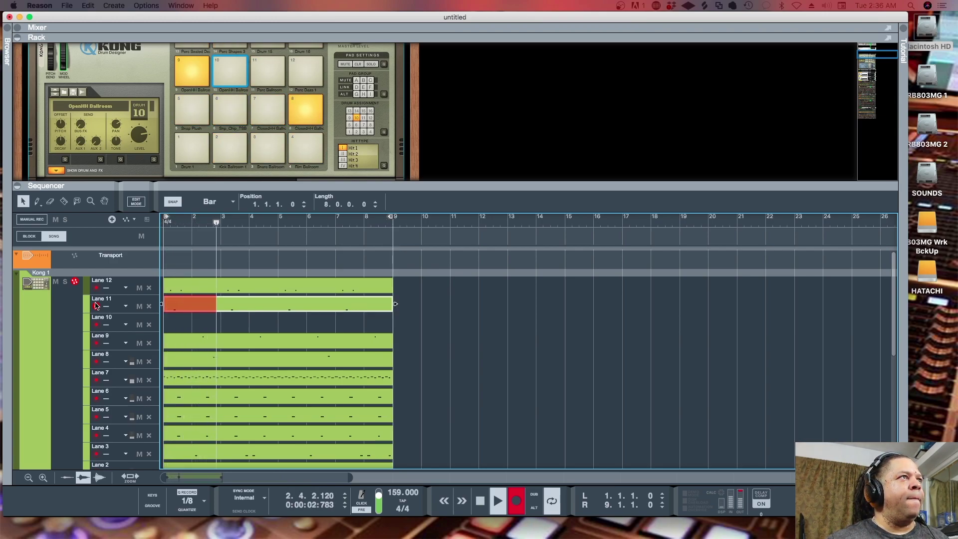
pyautogui.click(96, 306)
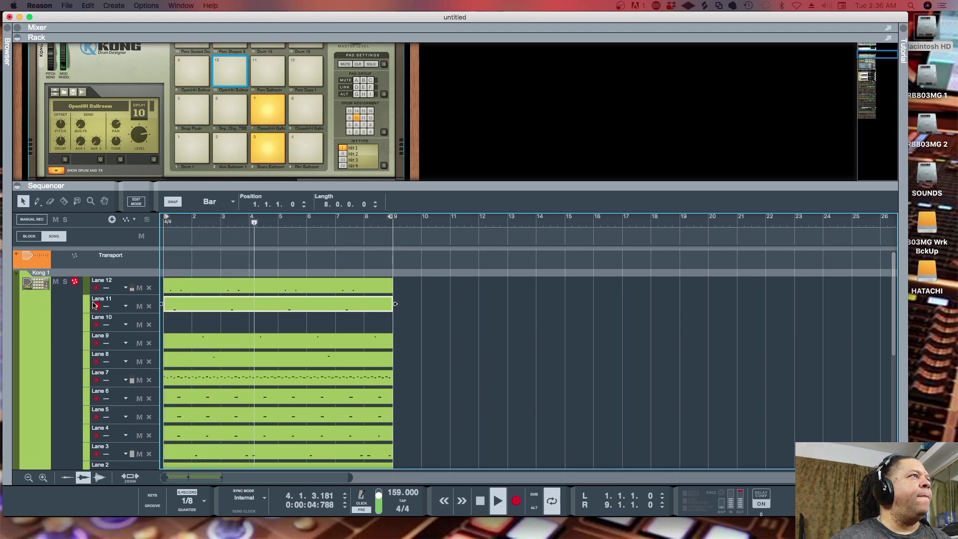
# - Record a sparse eight-bar drum part on Lane 10 of the Kong 1 track
pyautogui.click(96, 324)
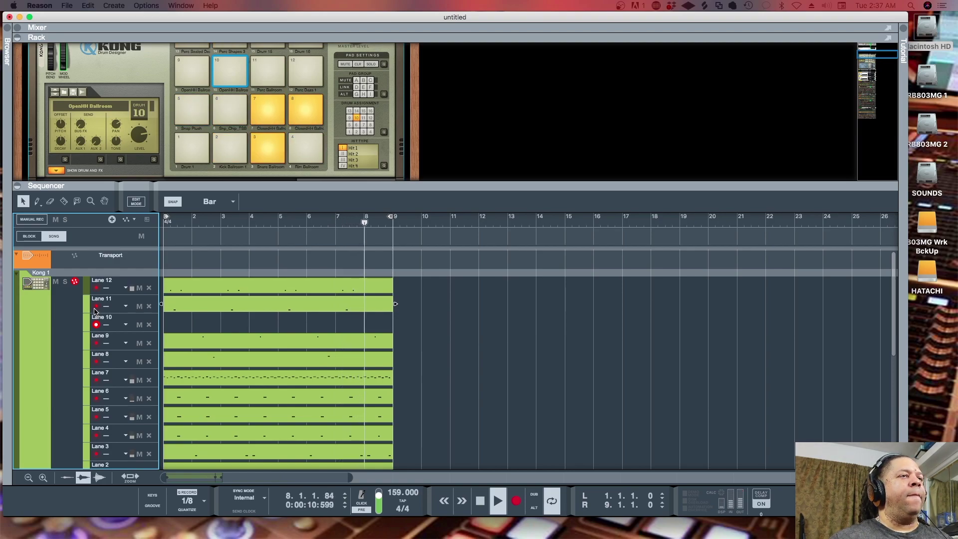
pyautogui.press('super+Return')
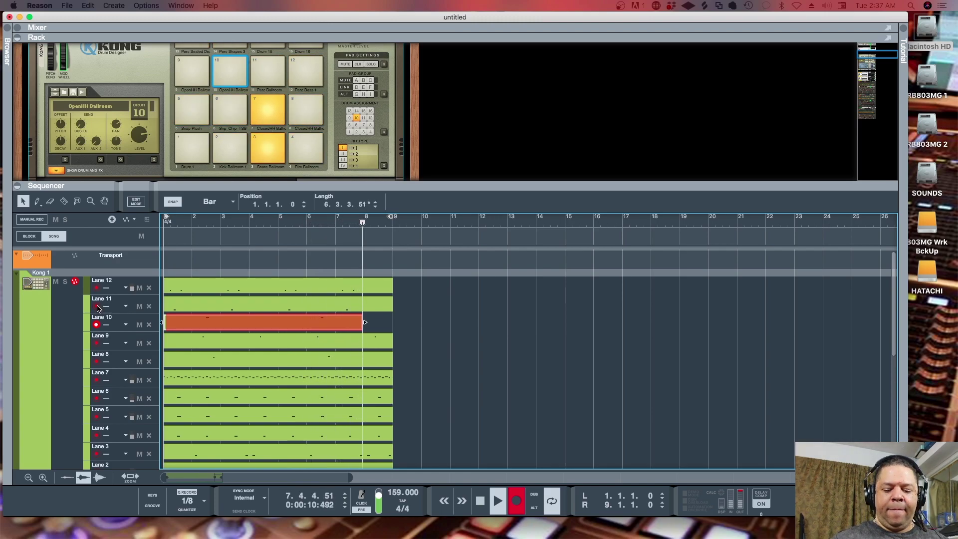
pyautogui.press('super+Return')
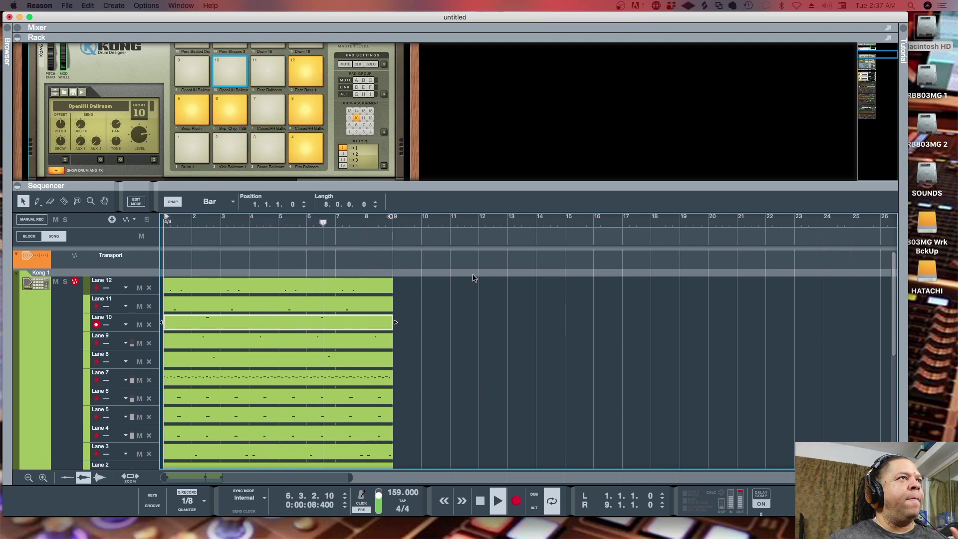
# - Stop playback and delete the empty Mimic 1 track together with its device
pyautogui.scroll(-10, 396, 292)
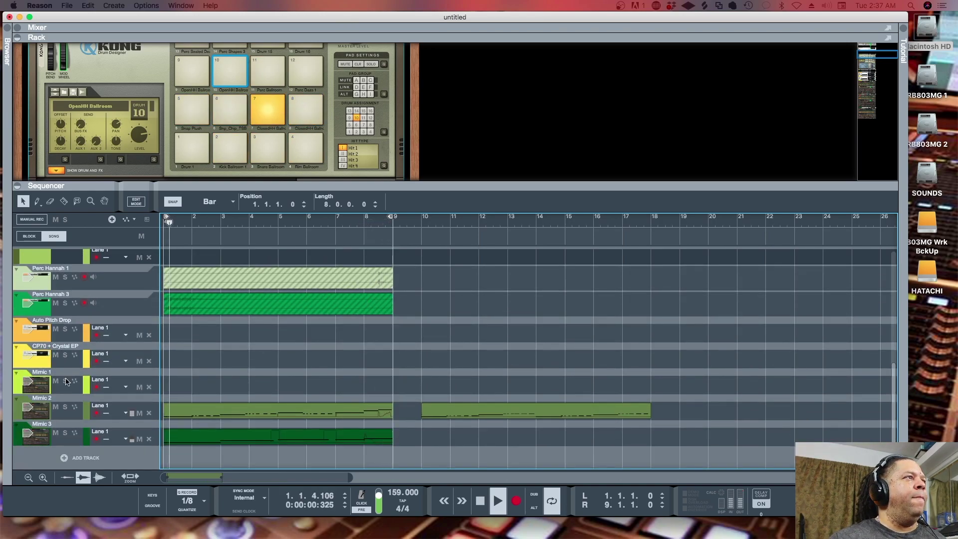
pyautogui.click(21, 383)
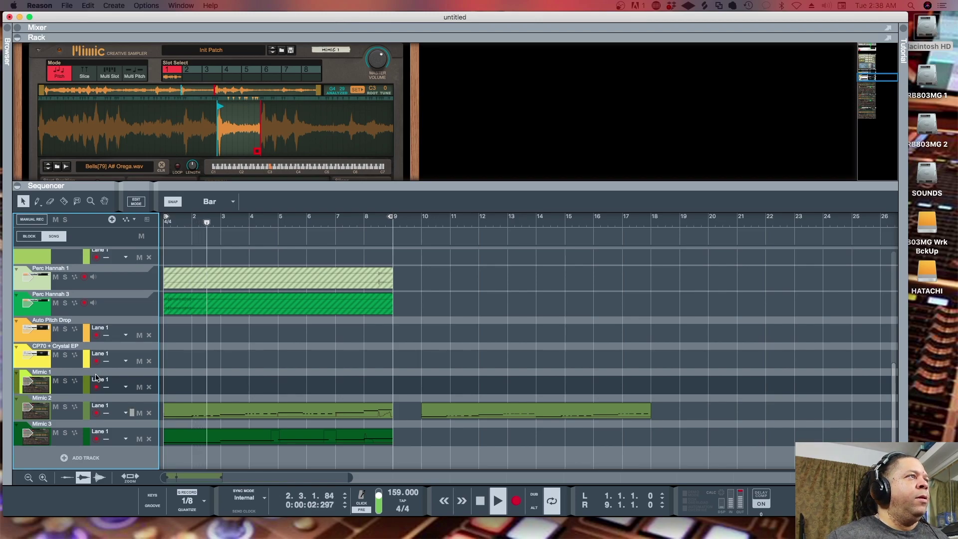
pyautogui.click(28, 384)
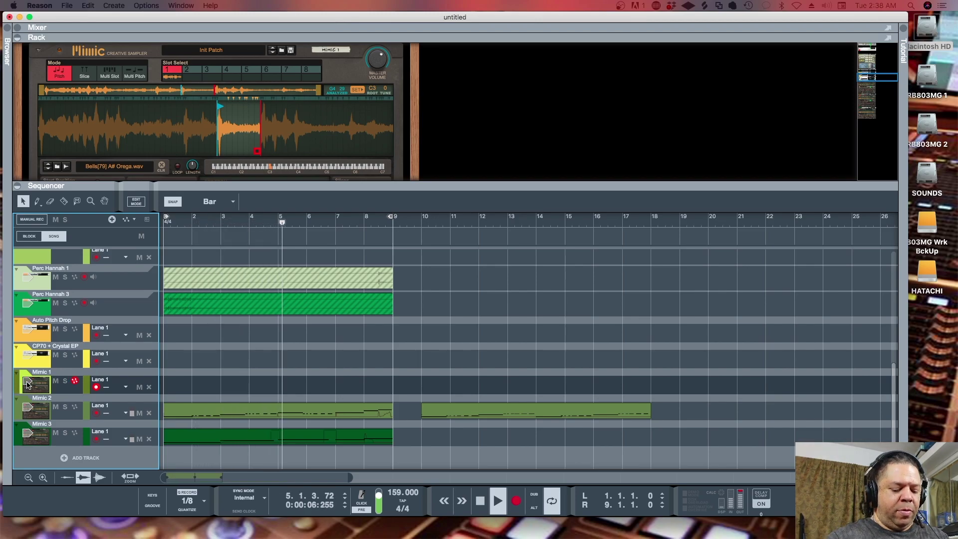
pyautogui.press('space')
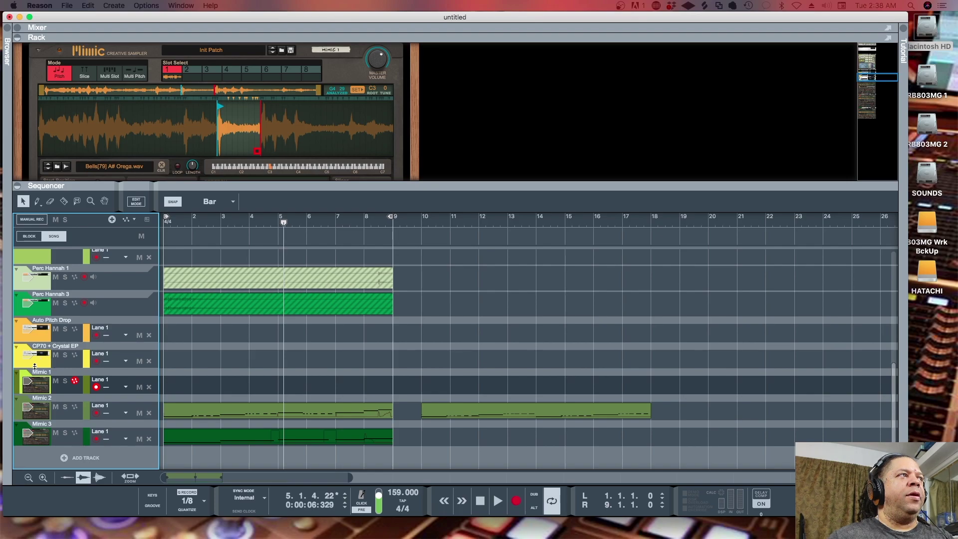
pyautogui.rightClick(21, 390)
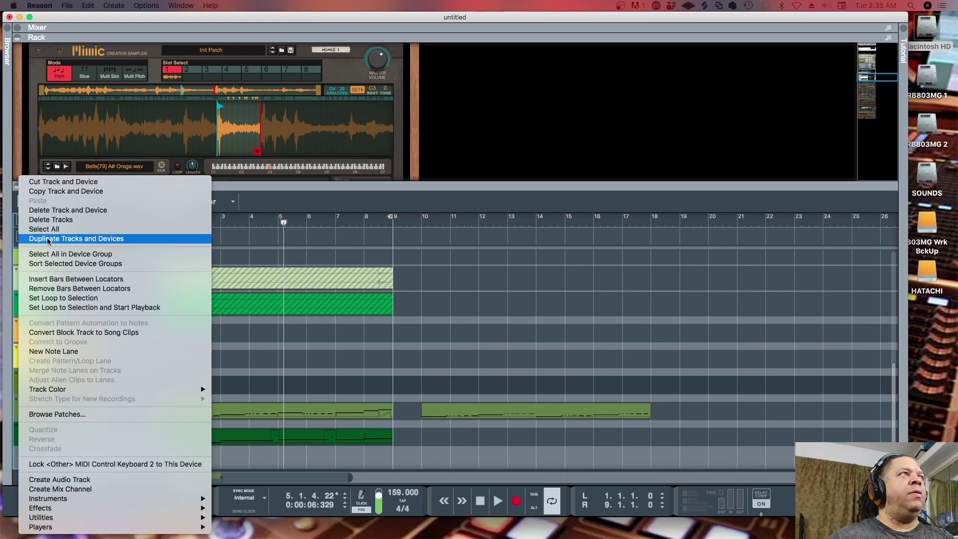
pyautogui.click(49, 210)
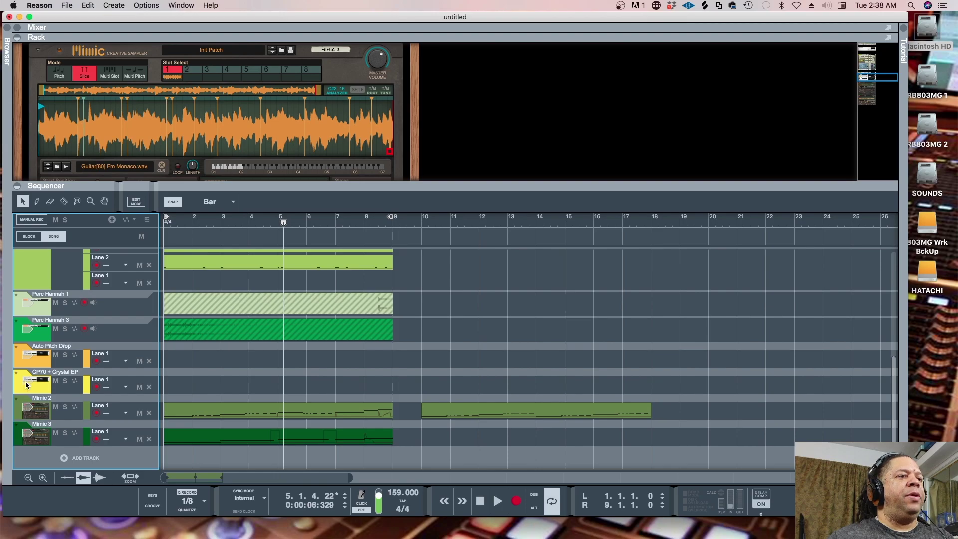
# - Play the loop from the start of the song to hear the remaining parts, then stop it
pyautogui.press('Return')
pyautogui.press('space')
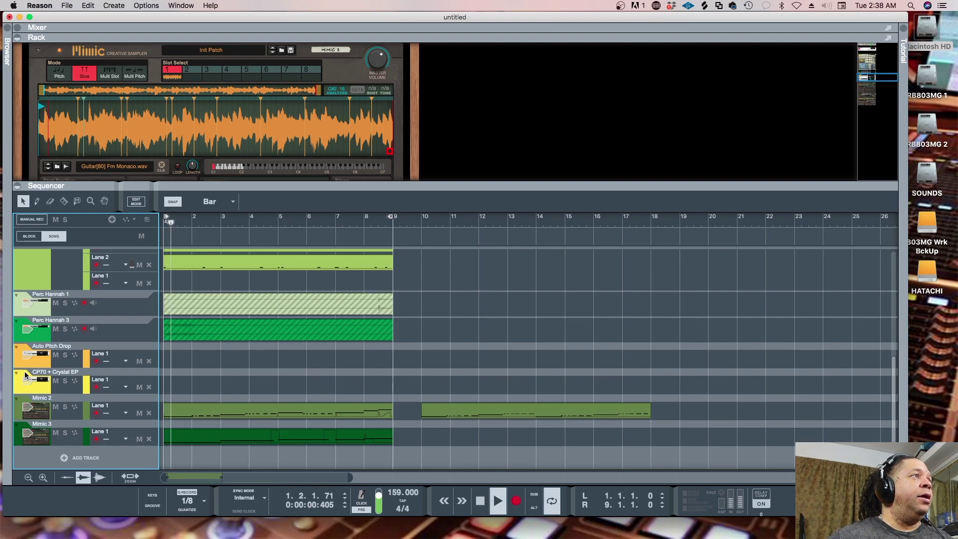
pyautogui.press('space')
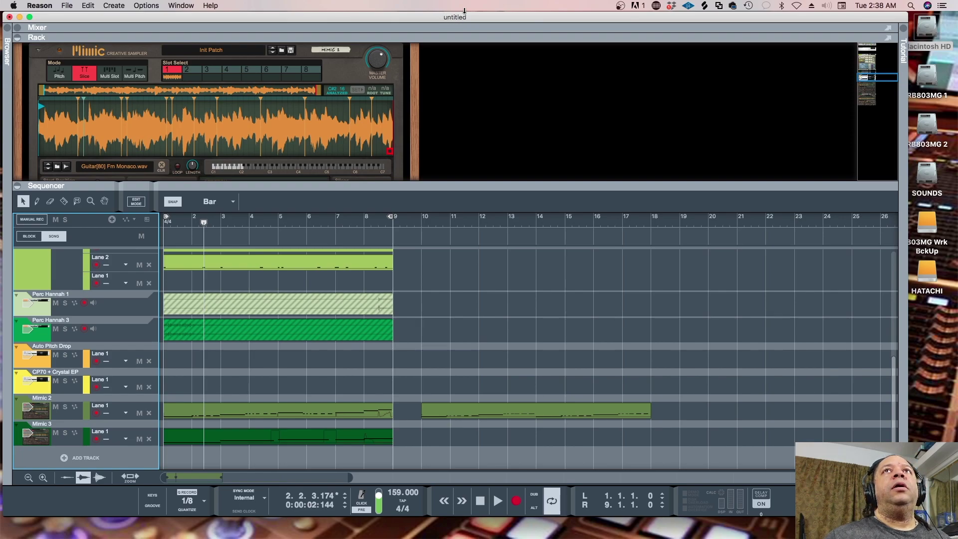
# - Save the song as a Reason Song File named 803MGTV VIBE 01
pyautogui.click(66, 6)
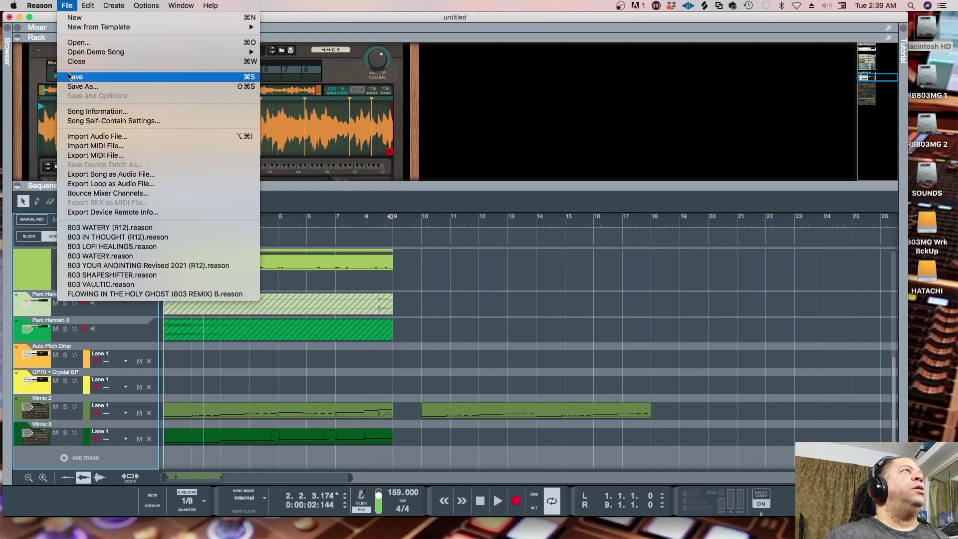
pyautogui.click(75, 87)
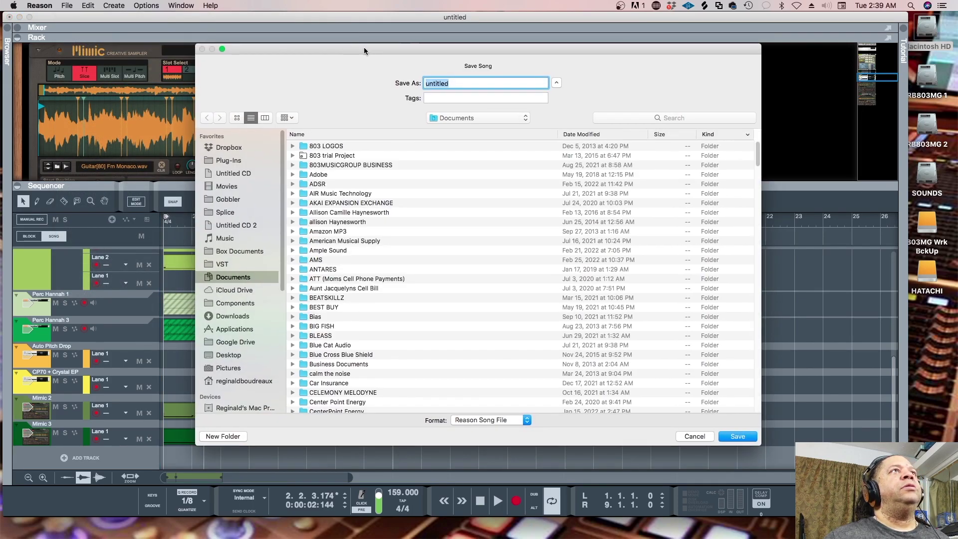
pyautogui.moveTo(364, 51); pyautogui.dragTo(957, 115)
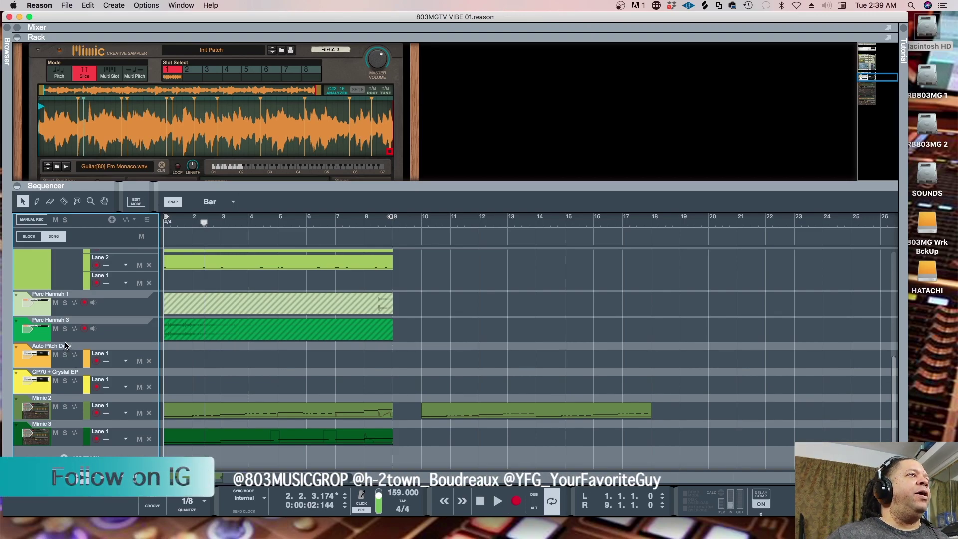
# - Select the CP70 + Crystal EP track for live playing and audition its sound over the loop
pyautogui.click(31, 382)
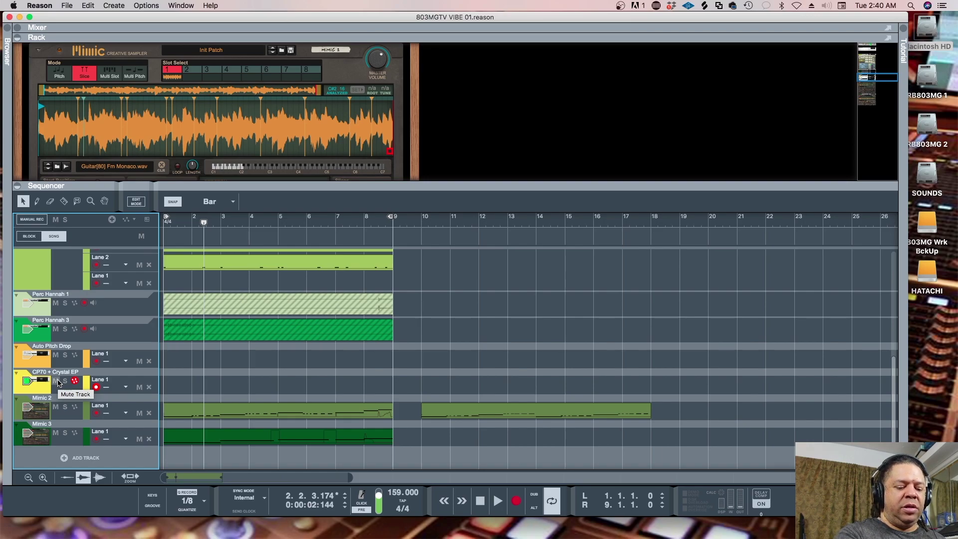
pyautogui.press('space')
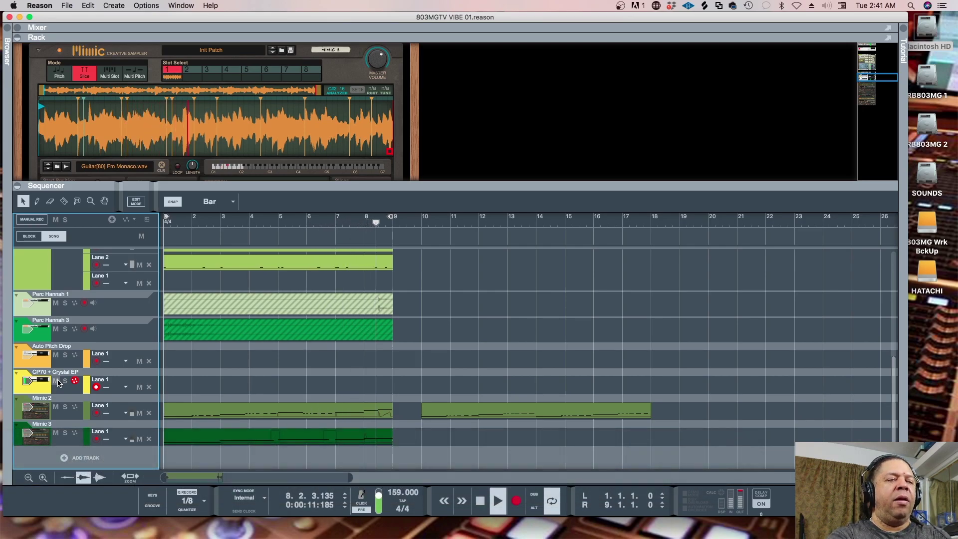
pyautogui.press('space')
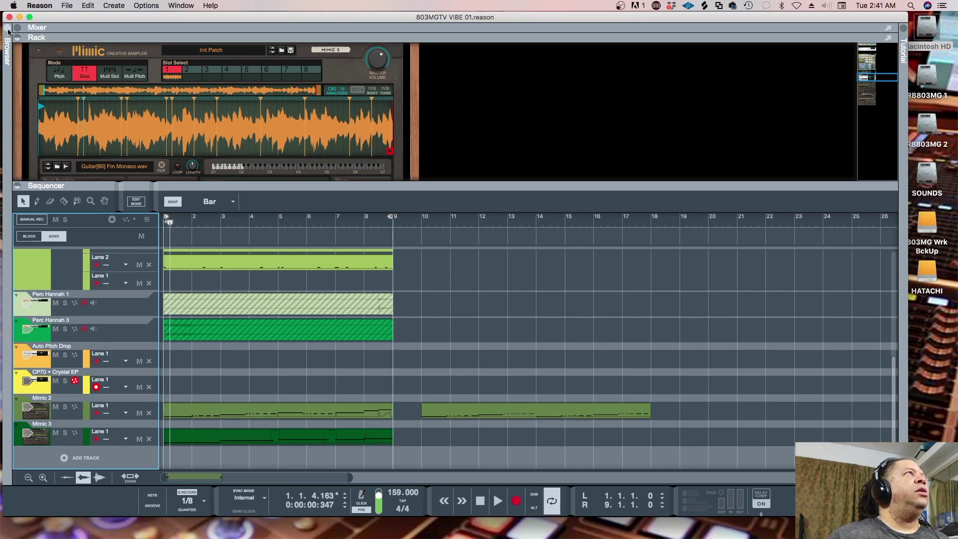
# - Open the browser and look through the available instrument devices
pyautogui.click(6, 50)
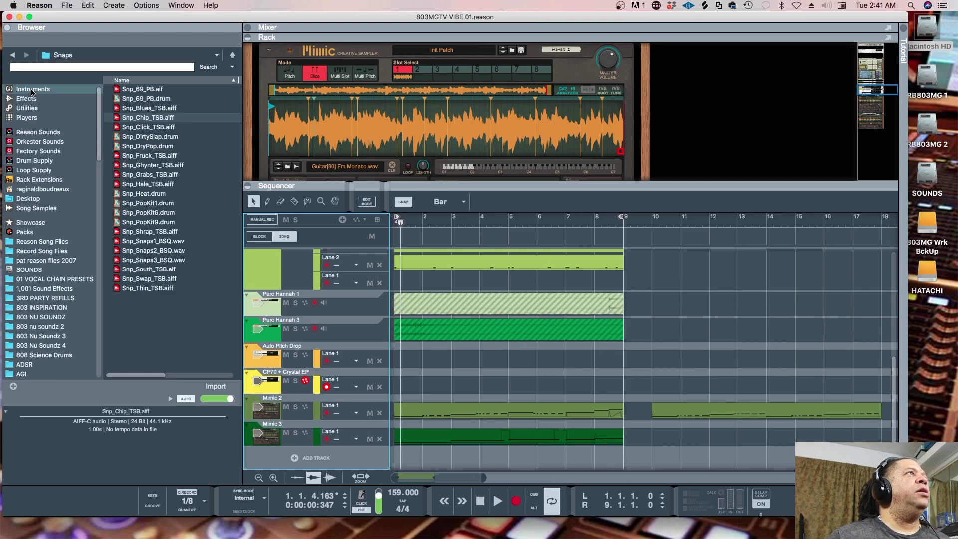
pyautogui.scroll(5, 175, 199)
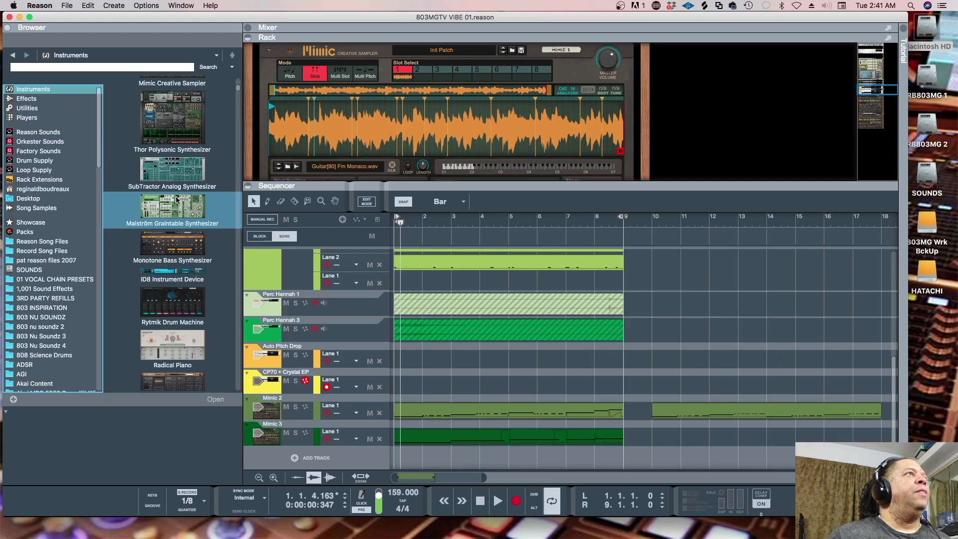
pyautogui.scroll(-7, 176, 199)
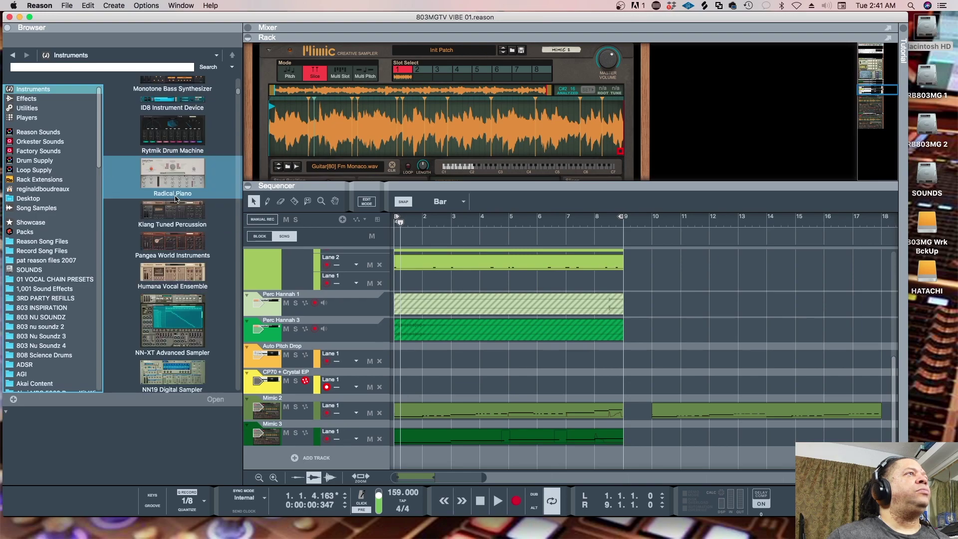
pyautogui.scroll(-3, 175, 198)
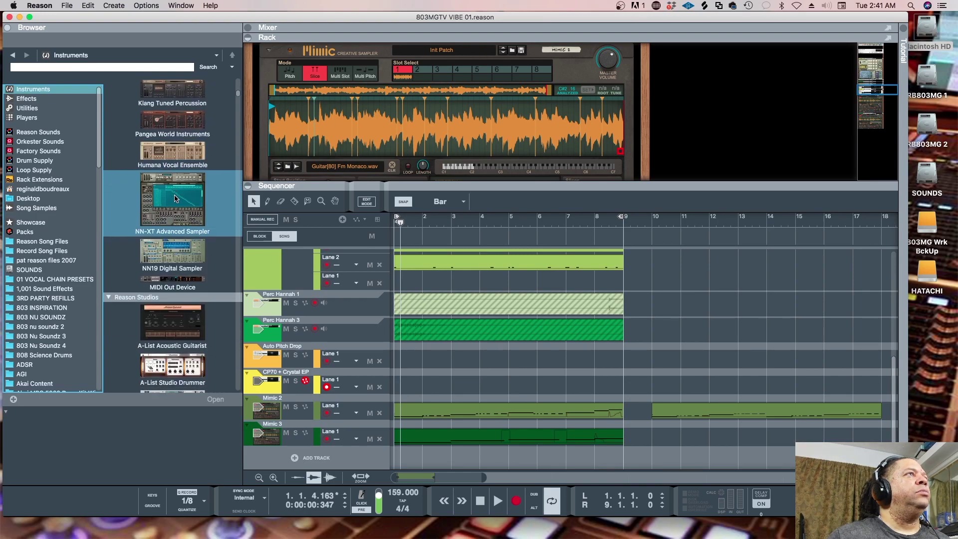
pyautogui.scroll(-2, 175, 198)
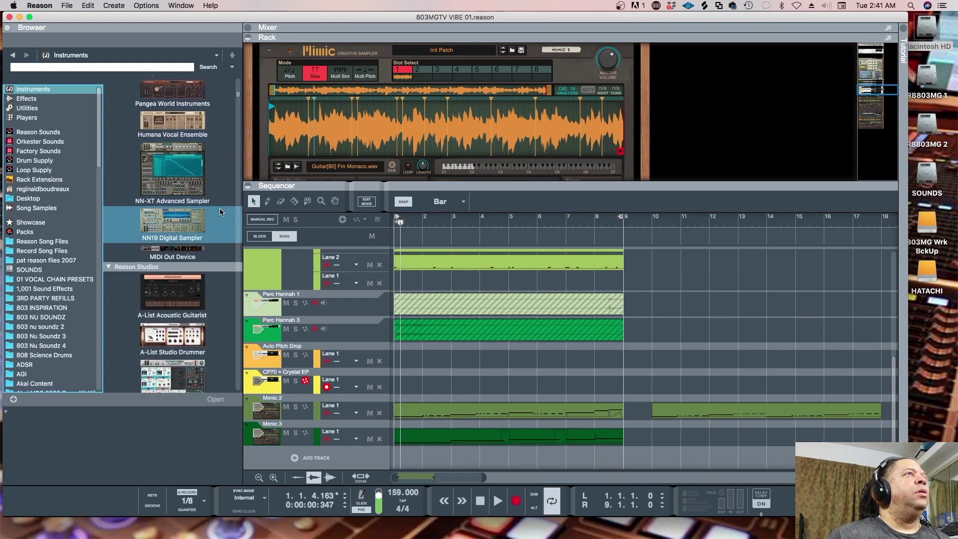
# - Open the MKSensation Xtreme instrument of the CP70 + Crystal EP track and display its preset browser
pyautogui.scroll(4, 403, 154)
pyautogui.scroll(2, 403, 154)
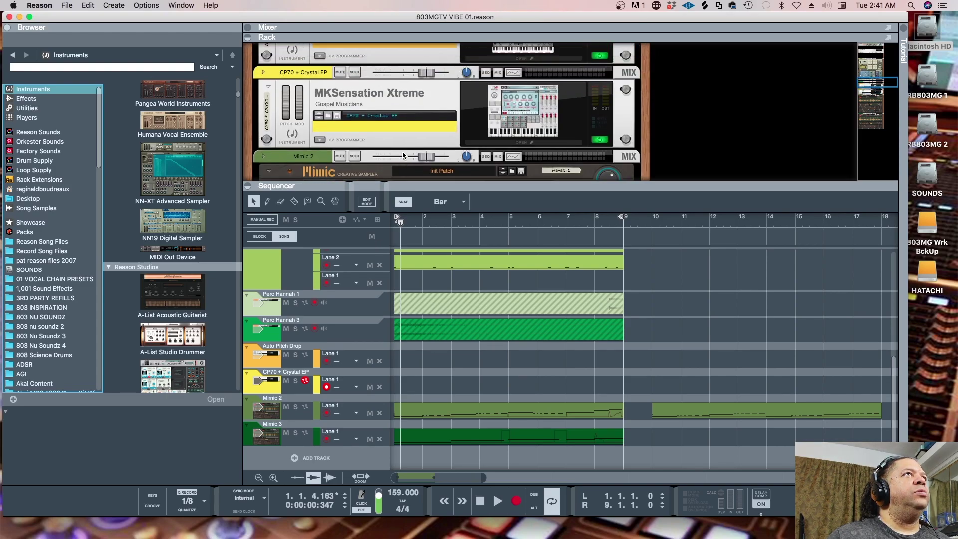
pyautogui.scroll(1, 403, 151)
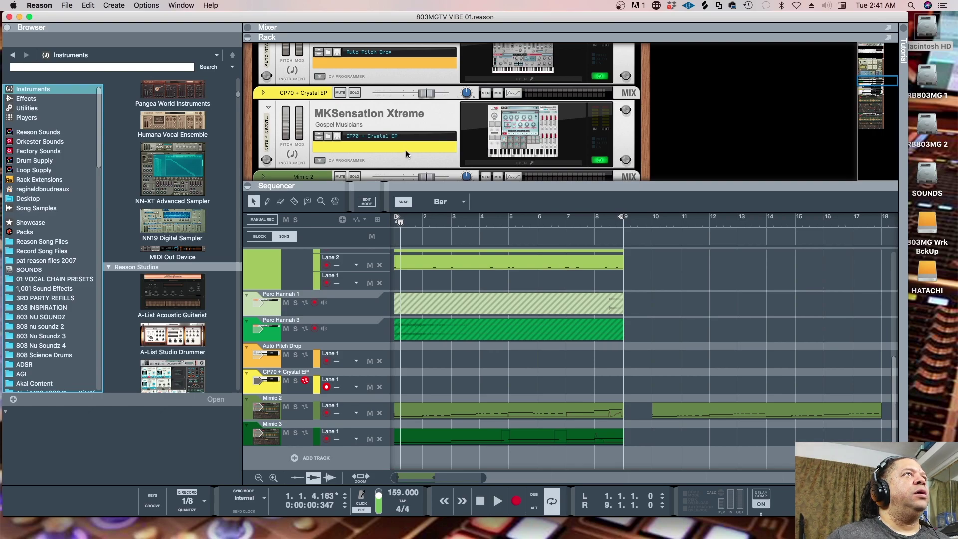
pyautogui.click(504, 164)
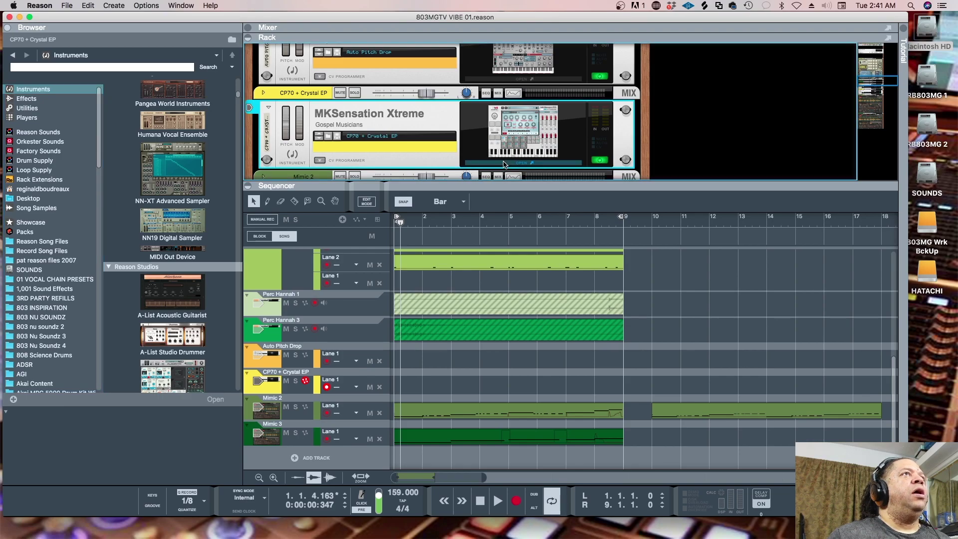
pyautogui.click(502, 165)
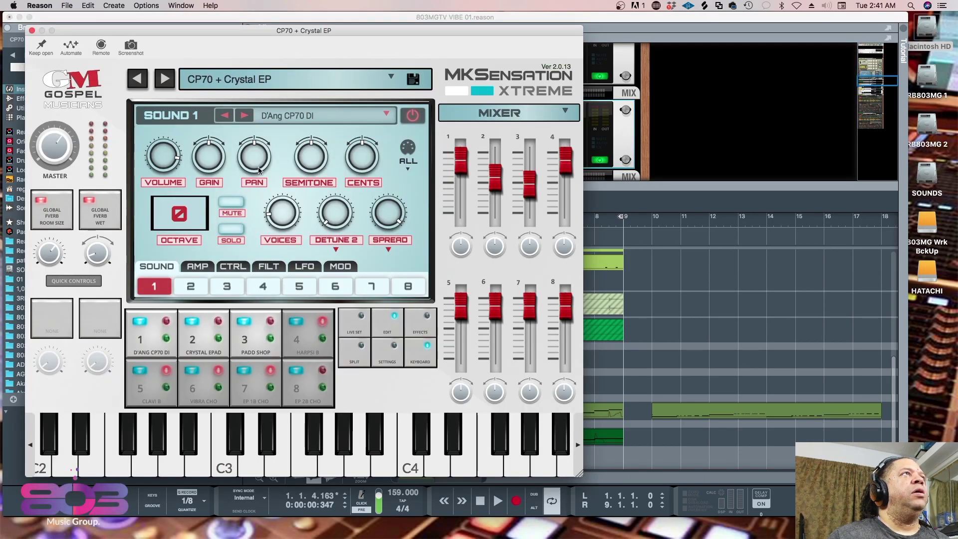
pyautogui.click(391, 78)
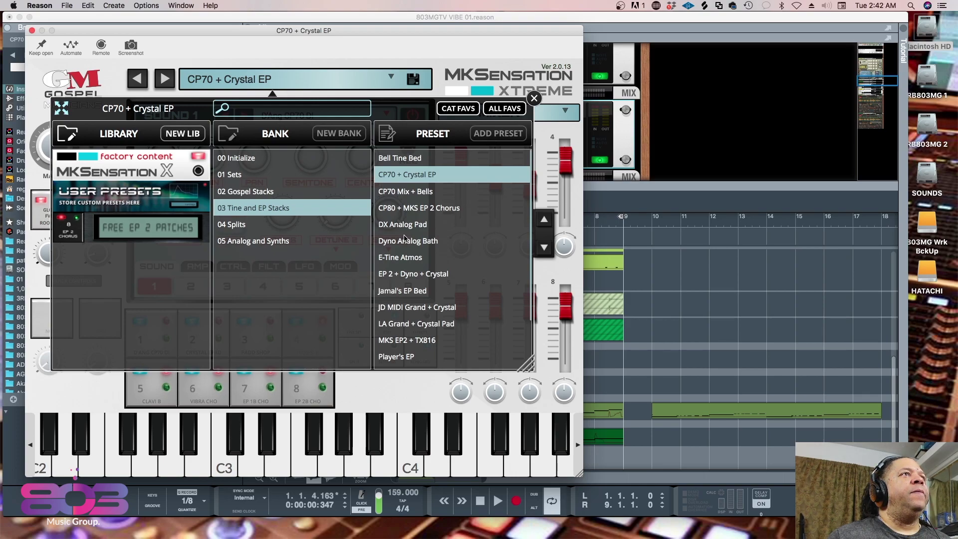
# - Load the EP 2 + Dyno + Crystal preset from the 03 Tine and EP Stacks bank and try it over the loop
pyautogui.click(397, 273)
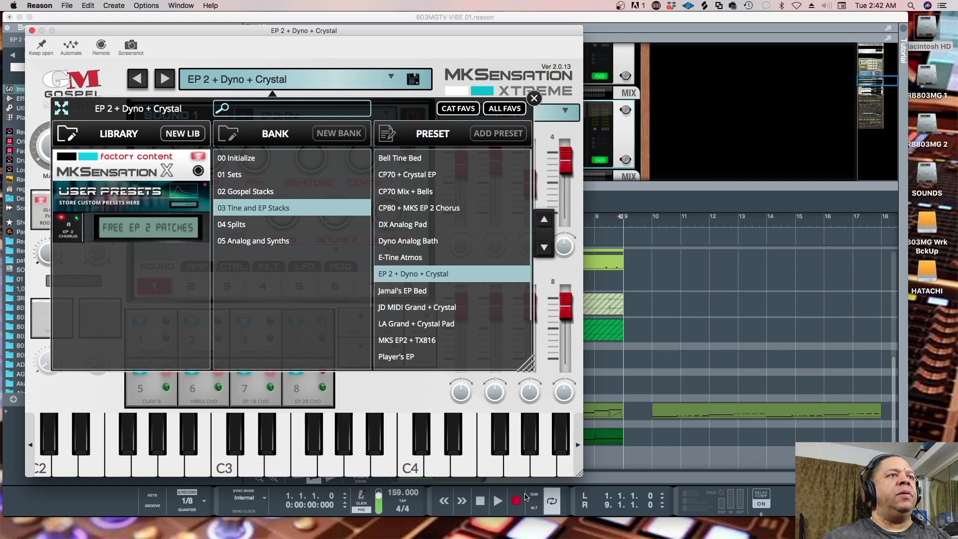
pyautogui.click(482, 498)
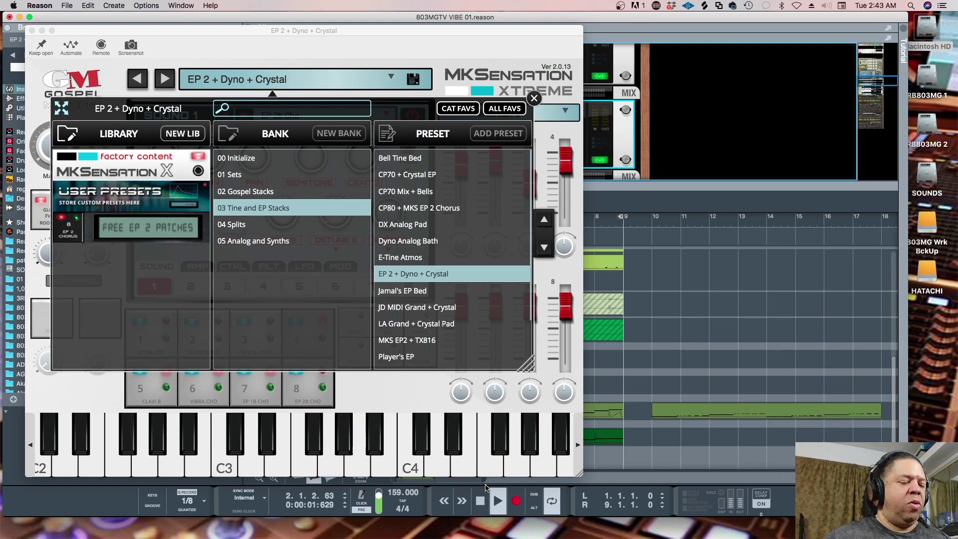
pyautogui.click(481, 499)
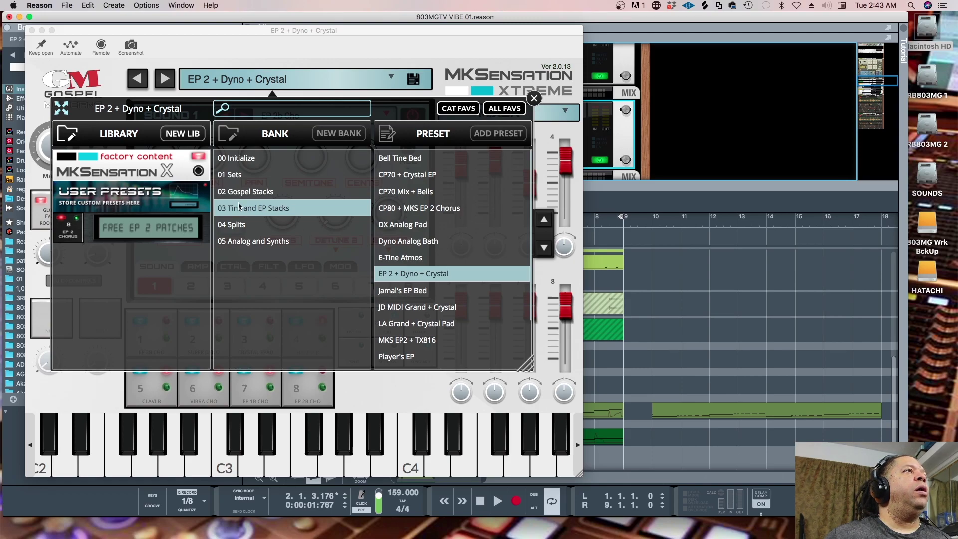
# - Load the Analog Fresh preset from the 05 Analog and Synths bank
pyautogui.click(245, 241)
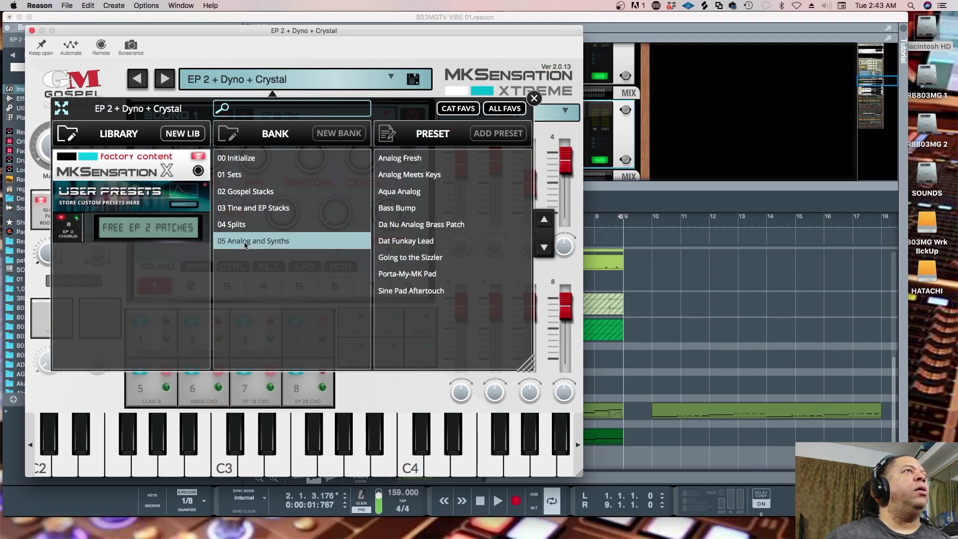
pyautogui.click(414, 159)
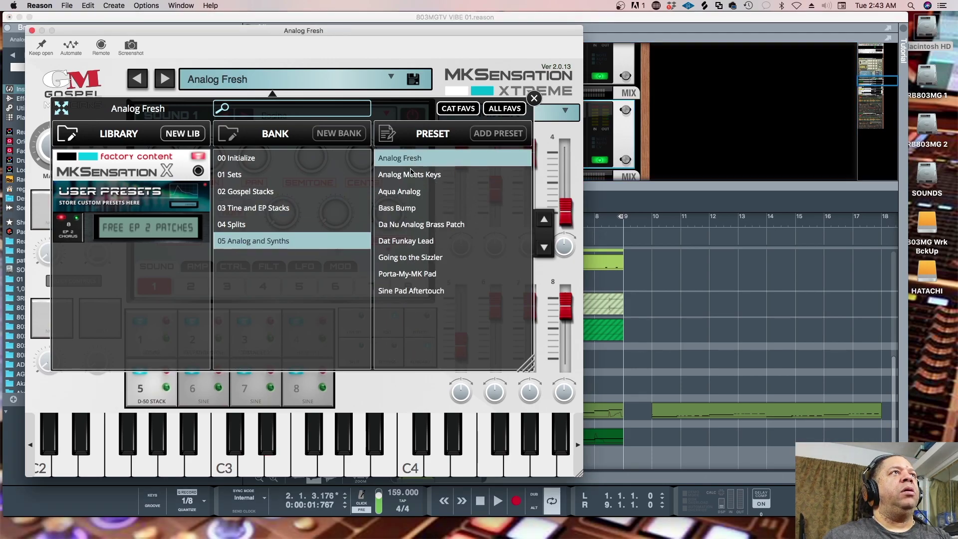
# - Try the Analog Meets Keys, Aqua Analog, Bass Bump, Da Nu Analog Brass Patch and Dat Funkay Lead presets
pyautogui.click(411, 174)
pyautogui.click(409, 192)
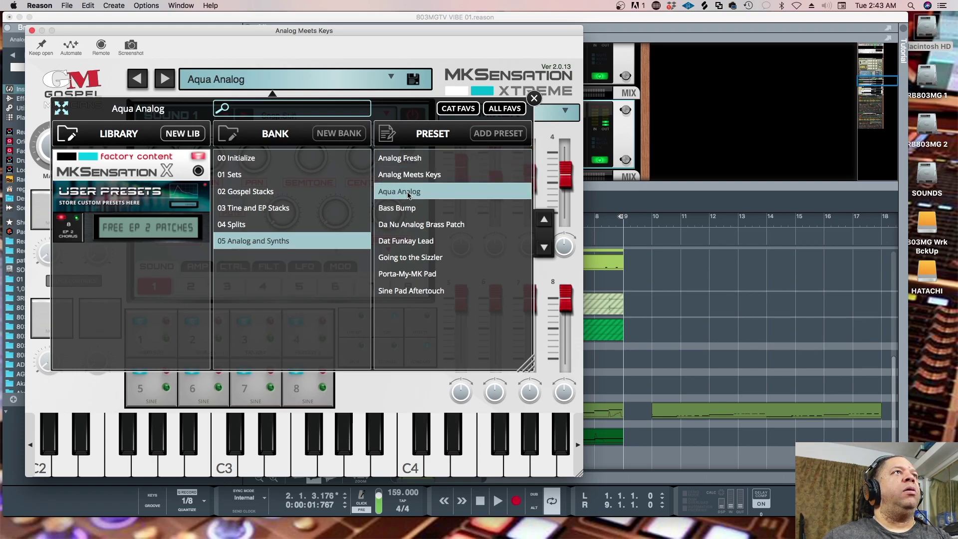
pyautogui.click(398, 209)
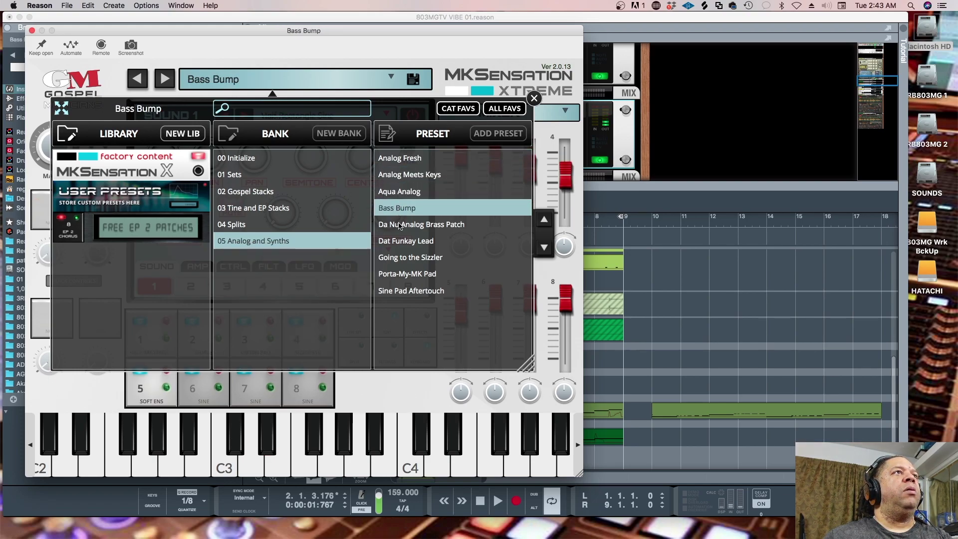
pyautogui.click(398, 225)
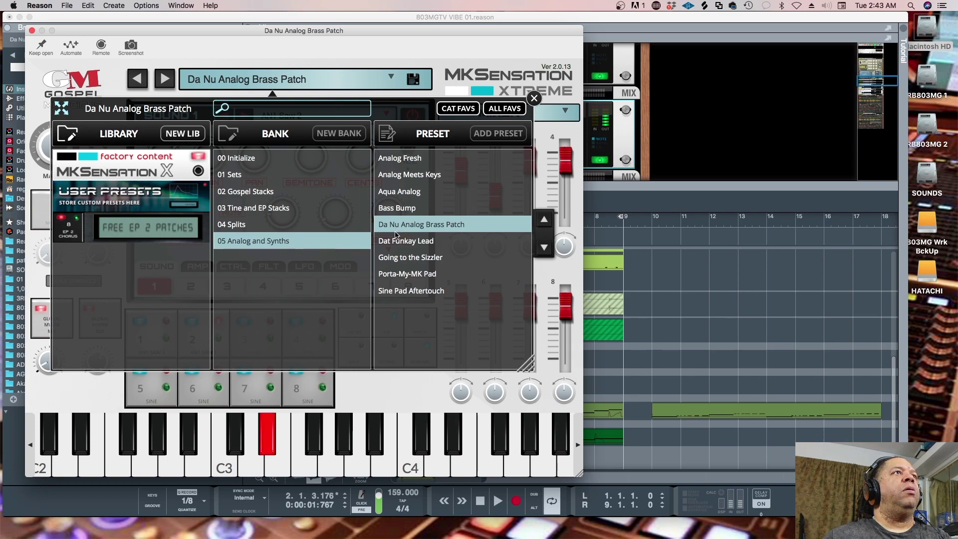
pyautogui.click(397, 241)
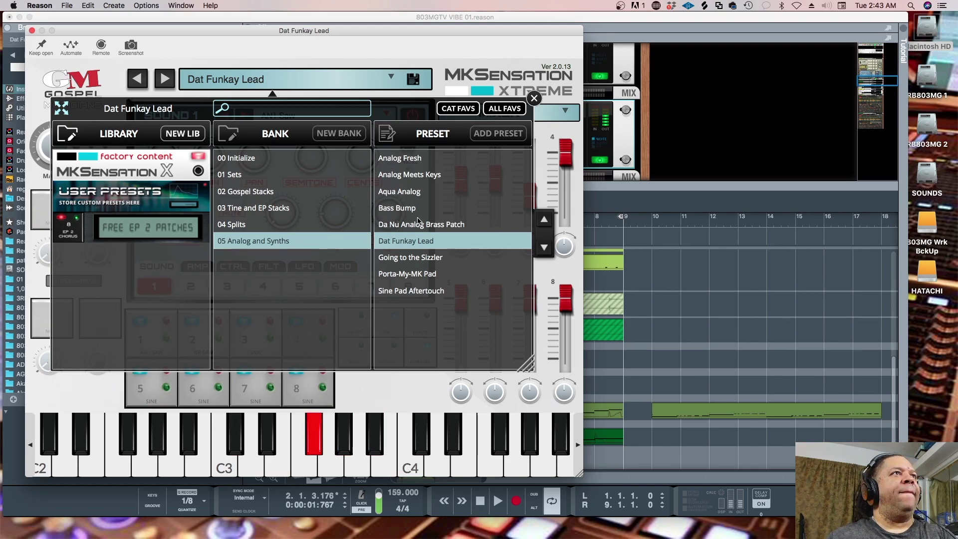
# - Try the Going to the Sizzler, Porta-My-MK Pad and Sine Pad Aftertouch presets, leaving the last one loaded, and close the preset browser
pyautogui.click(422, 258)
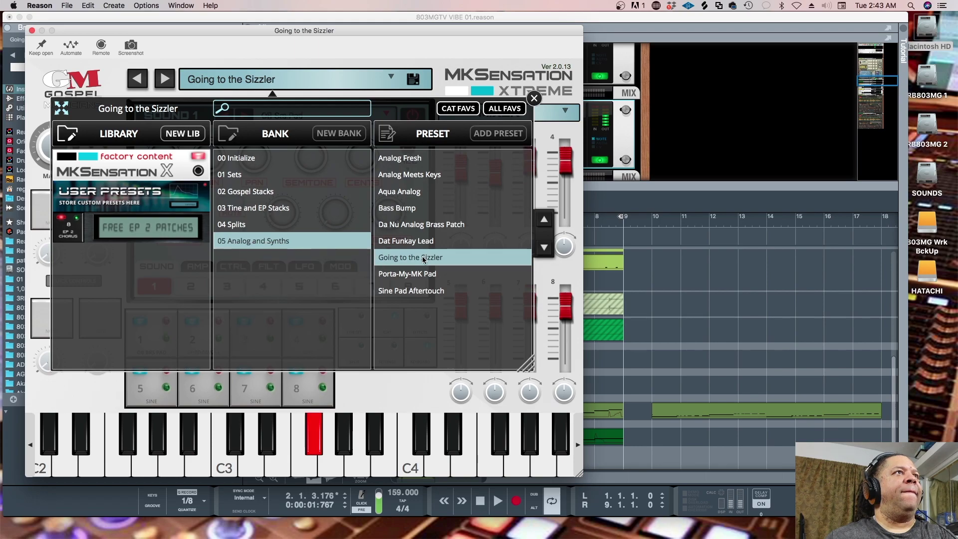
pyautogui.click(417, 274)
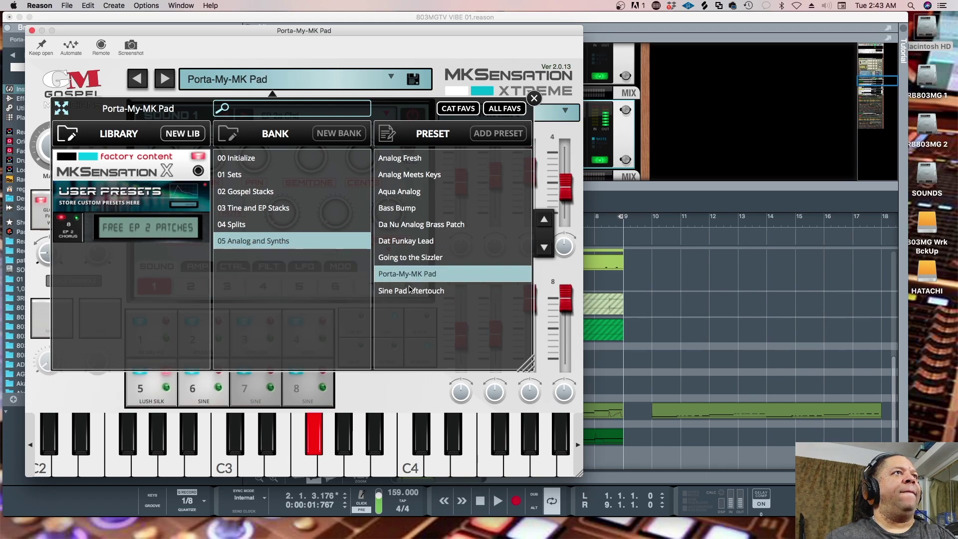
pyautogui.click(412, 289)
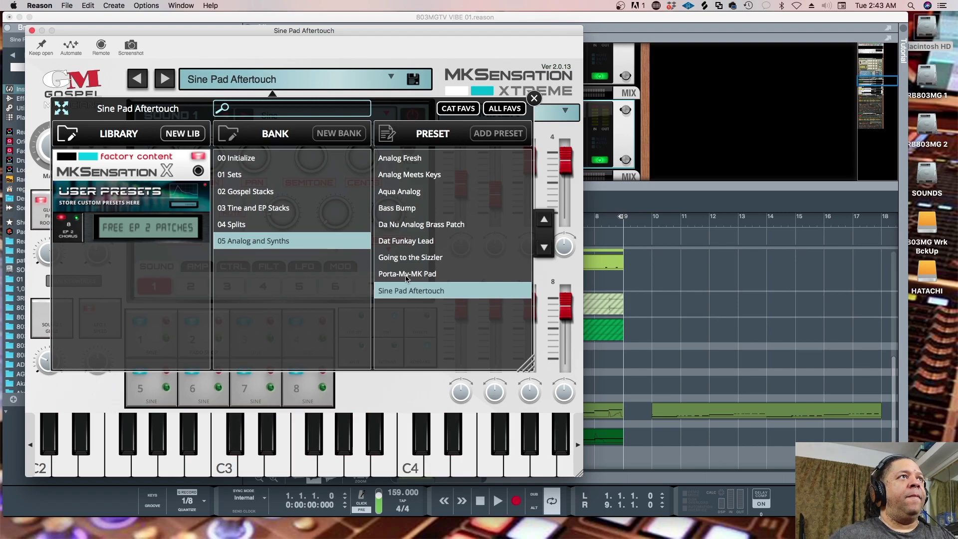
pyautogui.click(534, 98)
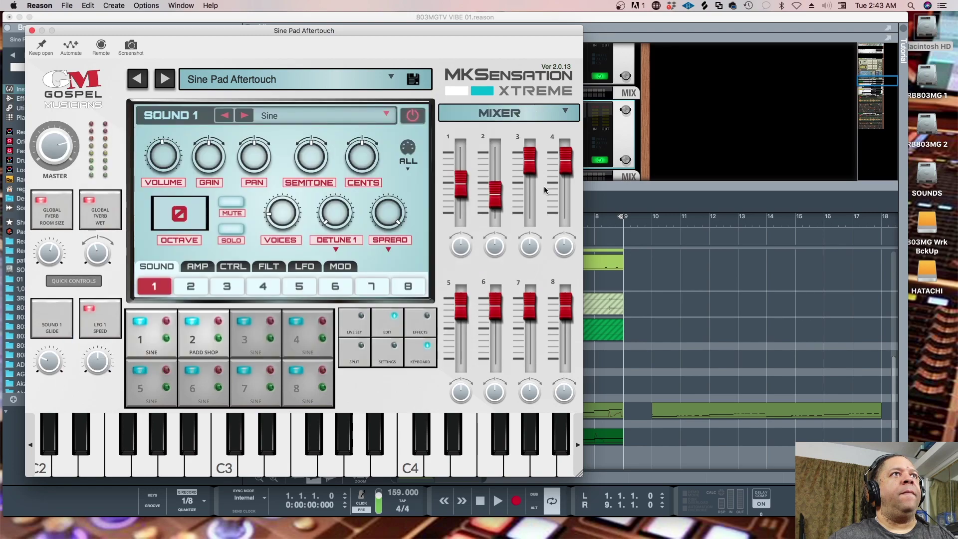
# - Clear the instrument window from the rack, lower the Sine Pad Aftertouch channel level to about -7.71 dB and play the loop
pyautogui.click(591, 487)
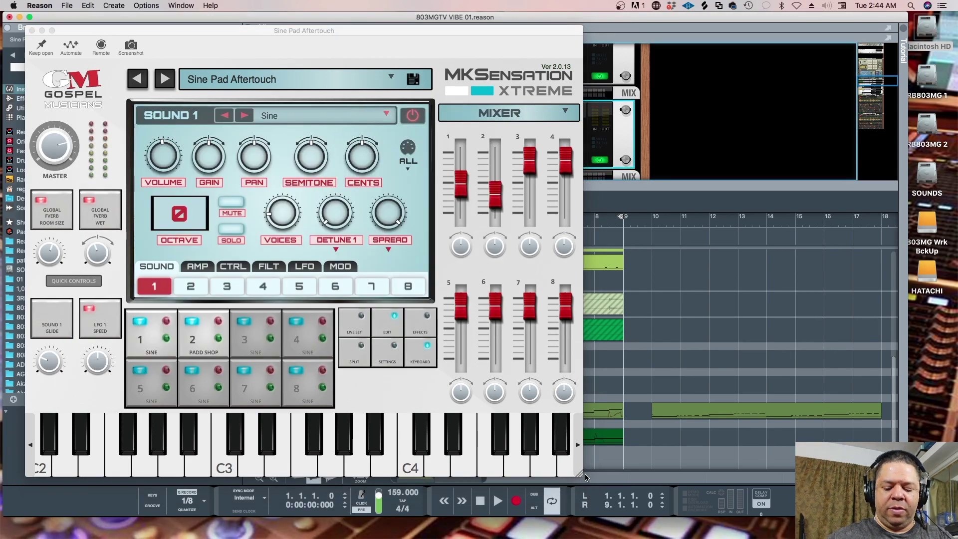
pyautogui.moveTo(415, 29); pyautogui.dragTo(665, 133)
pyautogui.moveTo(426, 93); pyautogui.dragTo(414, 93)
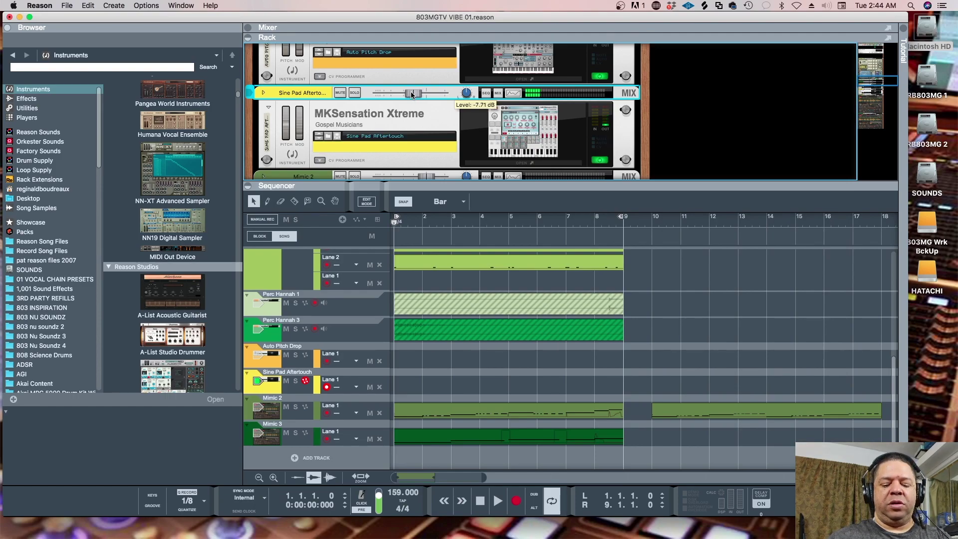
pyautogui.press('space')
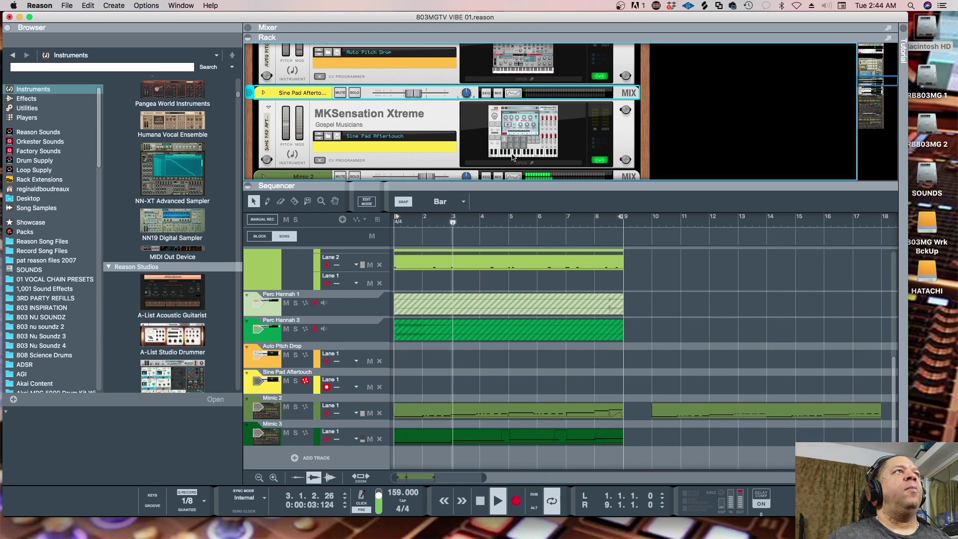
# - Reopen MKSensation Xtreme and display the EP 2 Chorus 2 Variations bank of the Free EP 2 Patches library
pyautogui.click(176, 182)
pyautogui.click(168, 221)
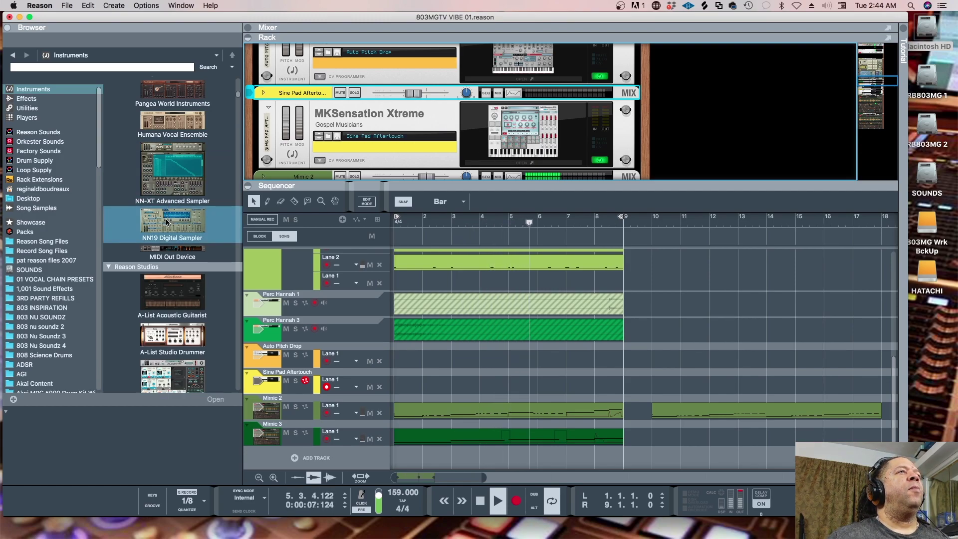
pyautogui.click(492, 128)
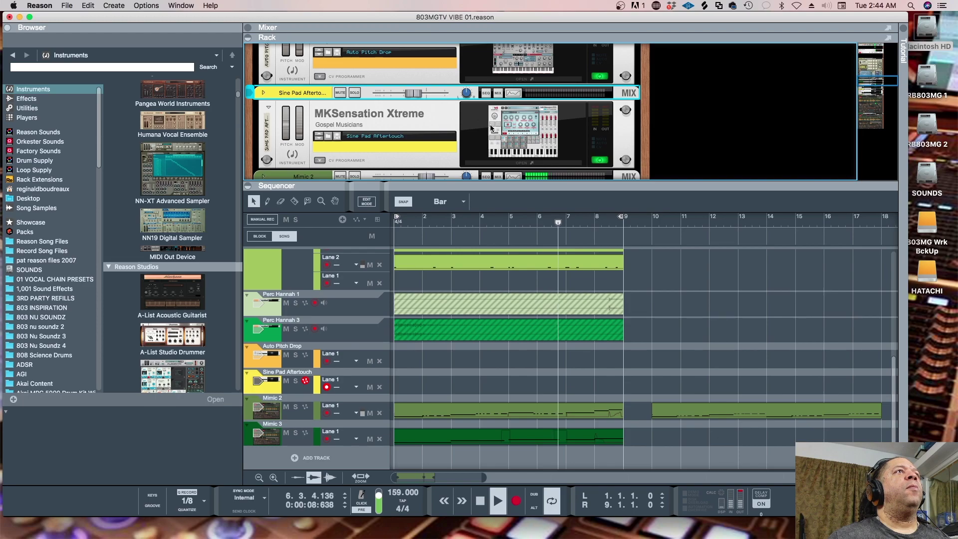
pyautogui.click(496, 163)
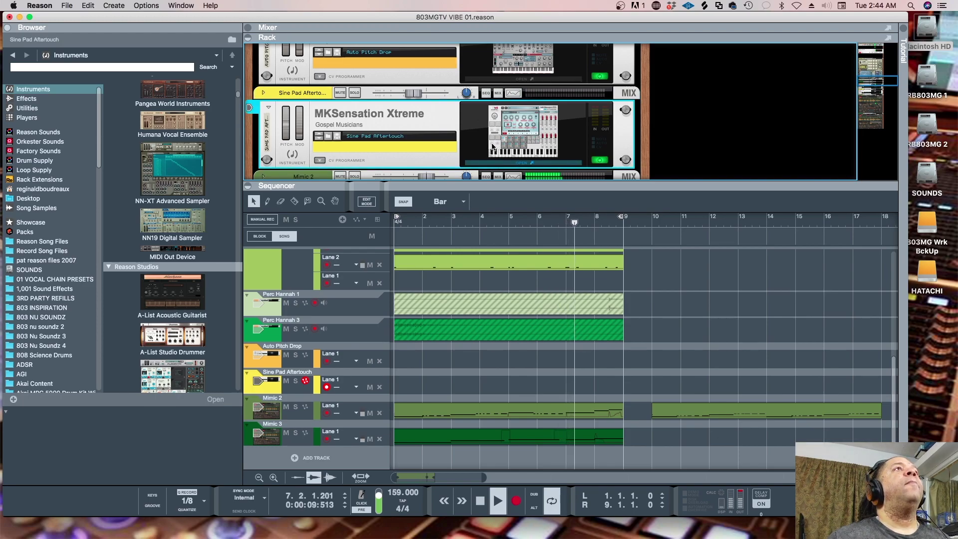
pyautogui.click(492, 146)
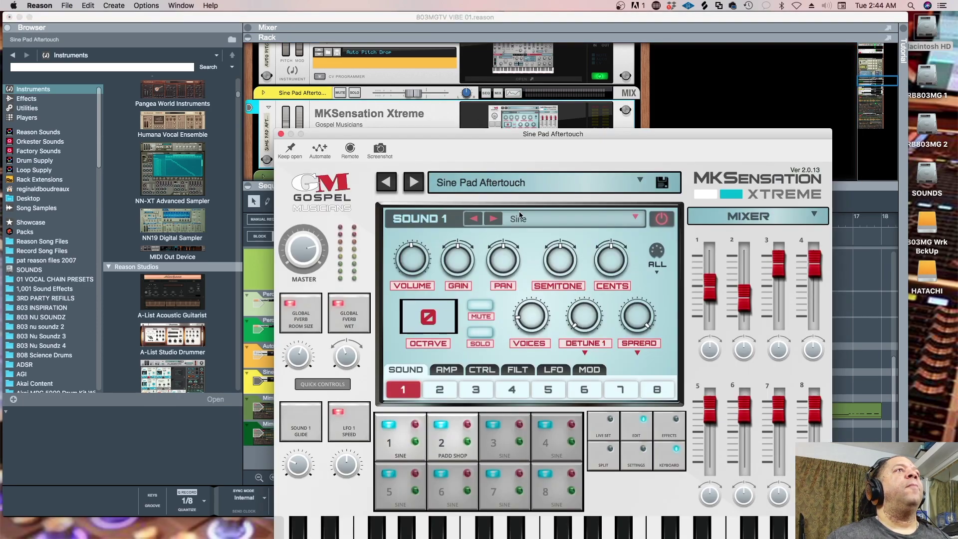
pyautogui.click(641, 181)
pyautogui.click(343, 323)
pyautogui.click(520, 262)
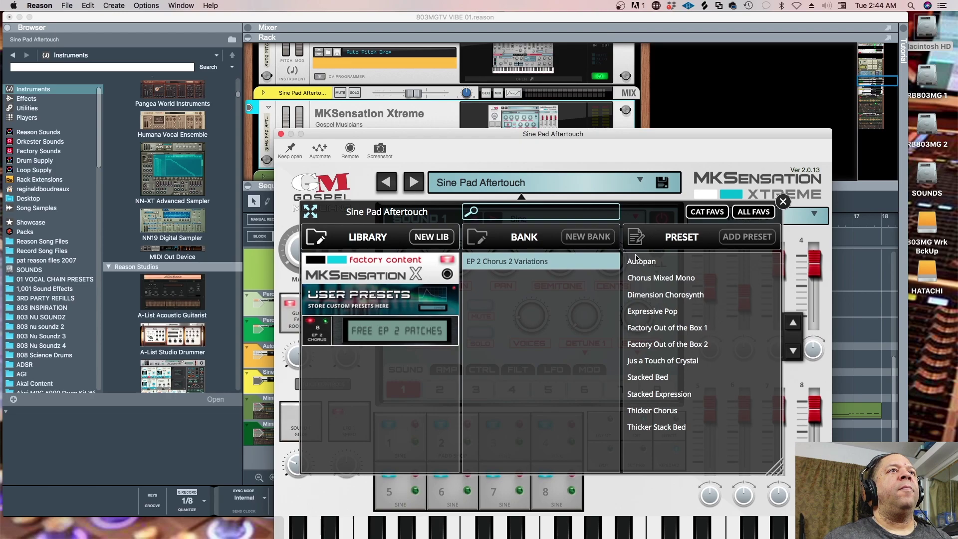
# - Try the Autopan, Thicker Chorus and Chorus Mixed Mono presets over the loop, and close the instrument window
pyautogui.click(637, 261)
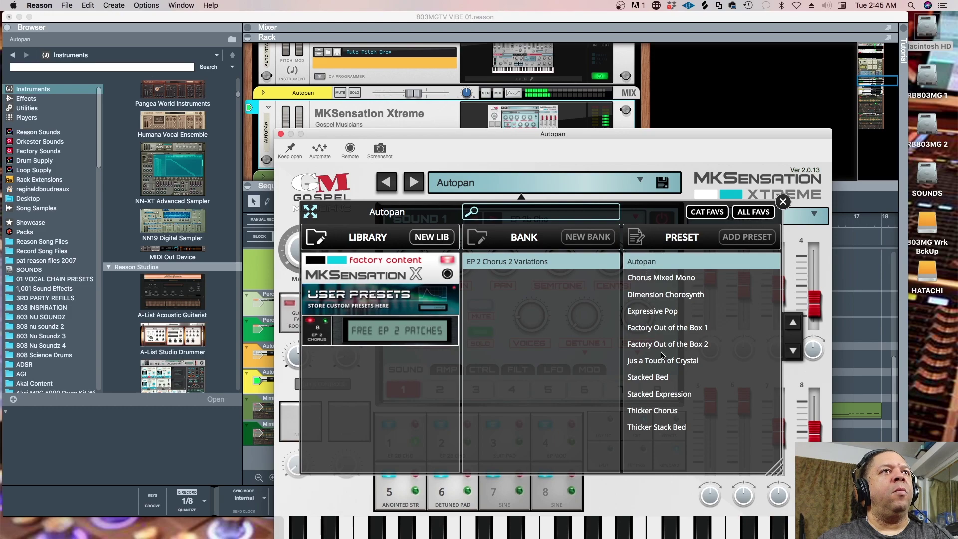
pyautogui.click(663, 411)
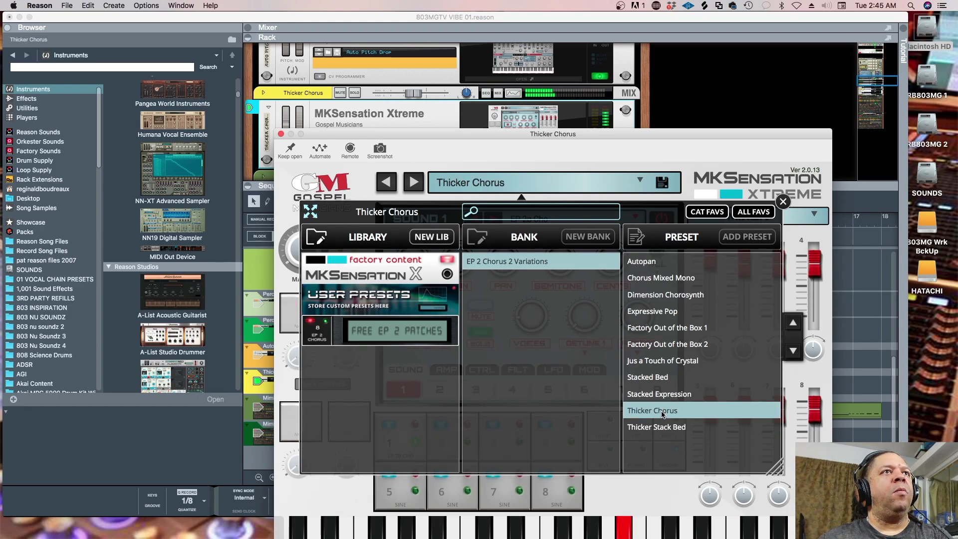
pyautogui.click(661, 279)
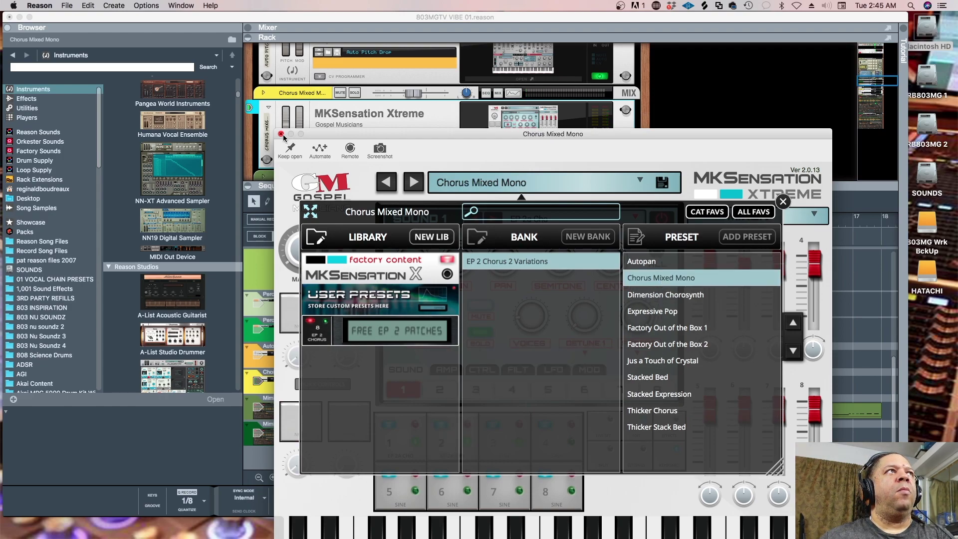
pyautogui.click(281, 135)
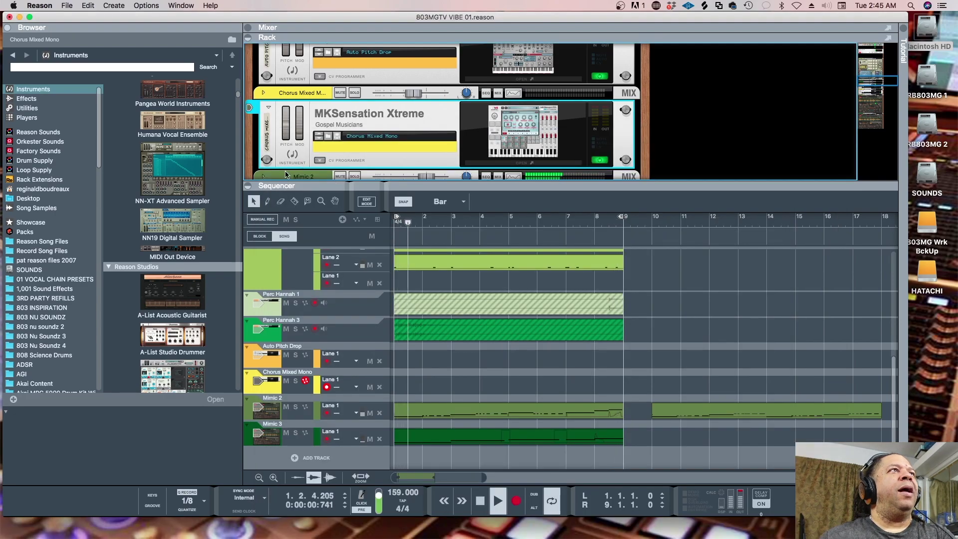
# - Replace MKSensation Xtreme with an NN19 Digital Sampler, load RhodesMKIITrem.smp from the factory Piano patches and try it over the loop
pyautogui.press('space')
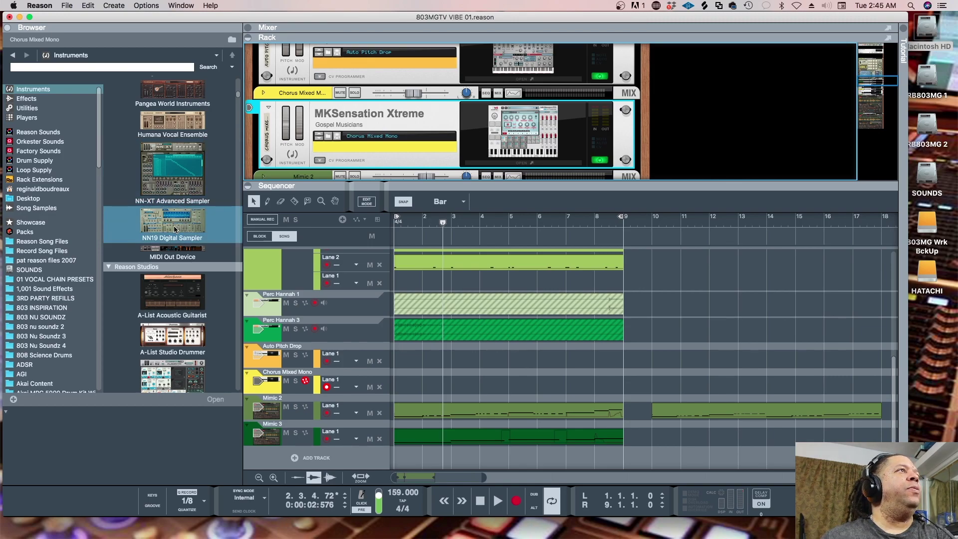
pyautogui.moveTo(174, 228); pyautogui.dragTo(363, 124)
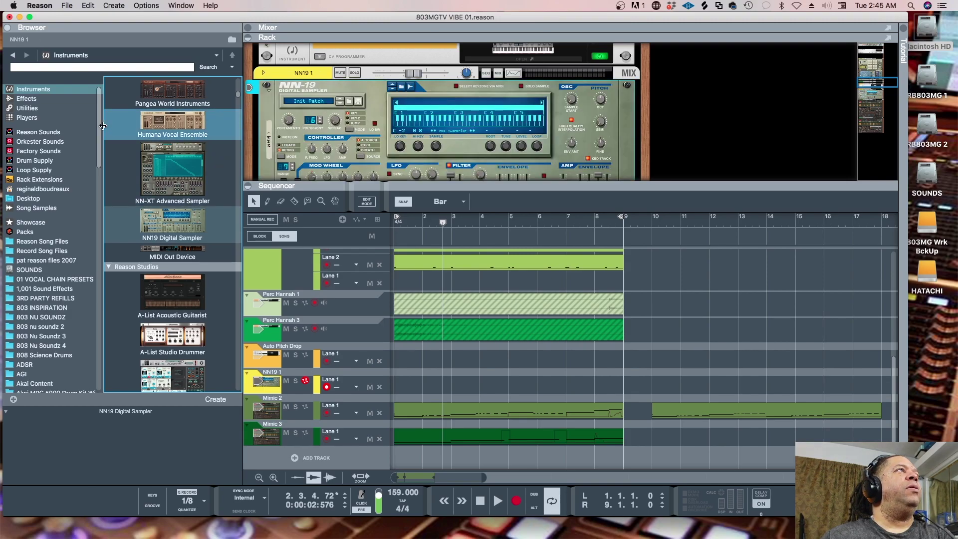
pyautogui.click(49, 152)
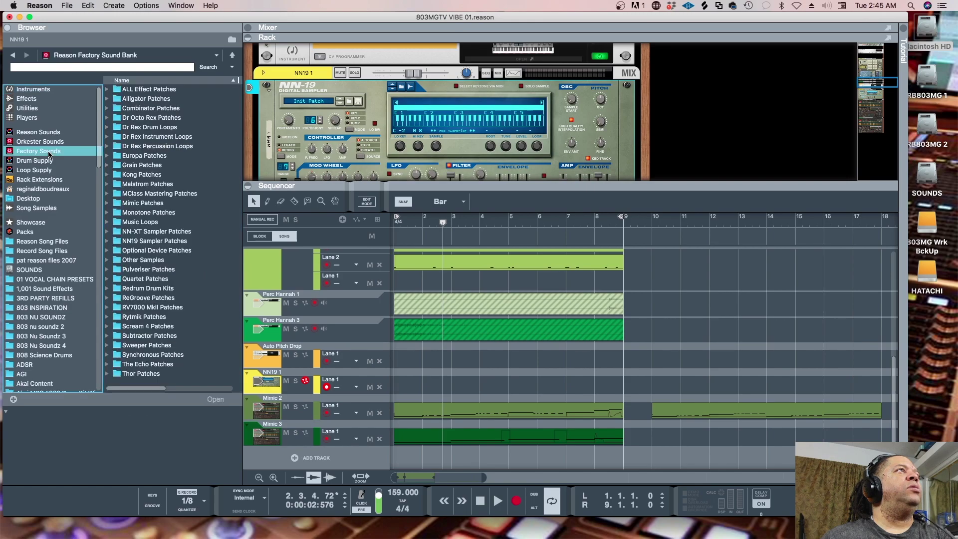
pyautogui.doubleClick(149, 243)
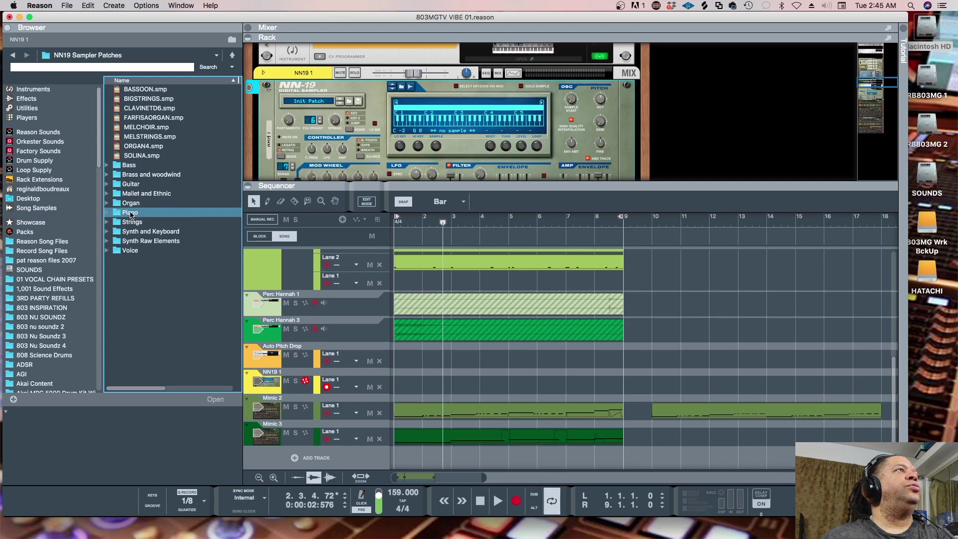
pyautogui.doubleClick(130, 213)
pyautogui.click(150, 260)
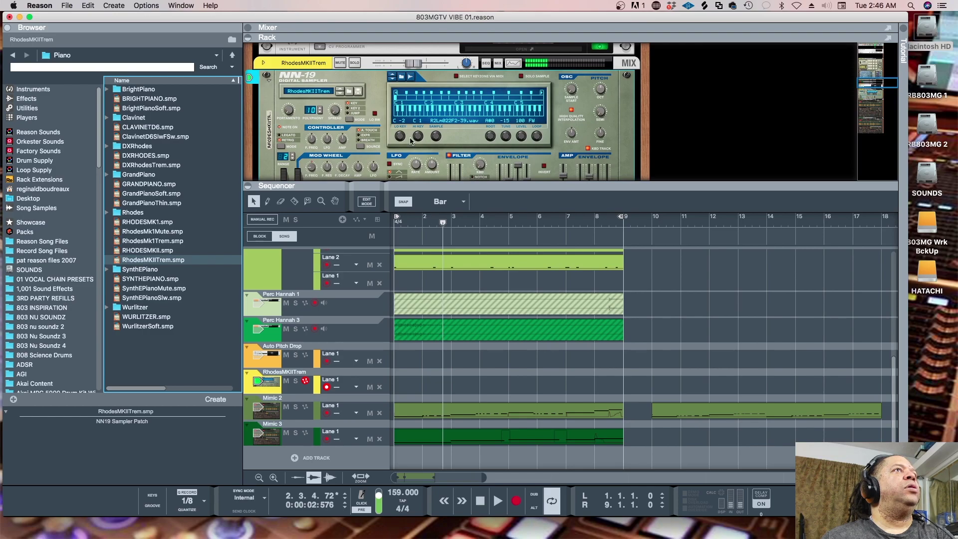
pyautogui.click(565, 175)
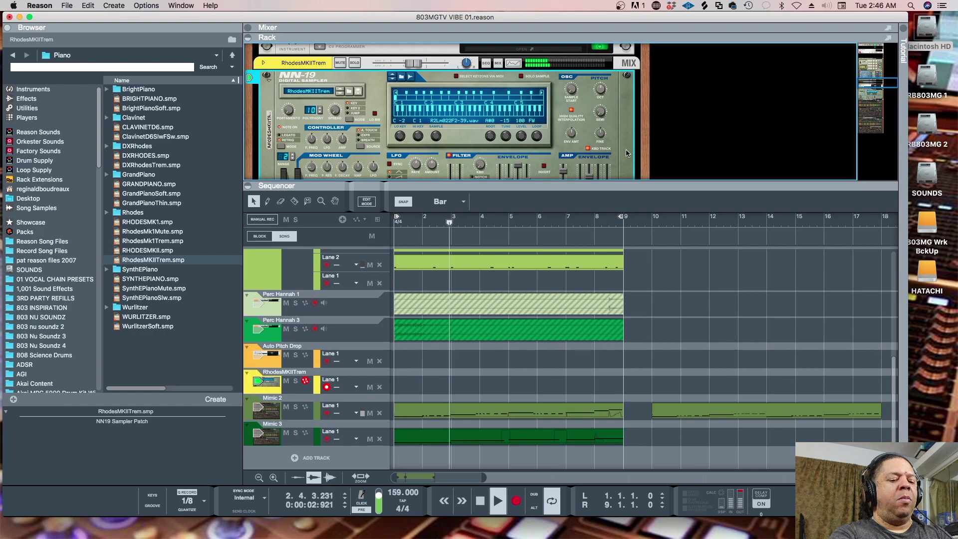
pyautogui.press('space')
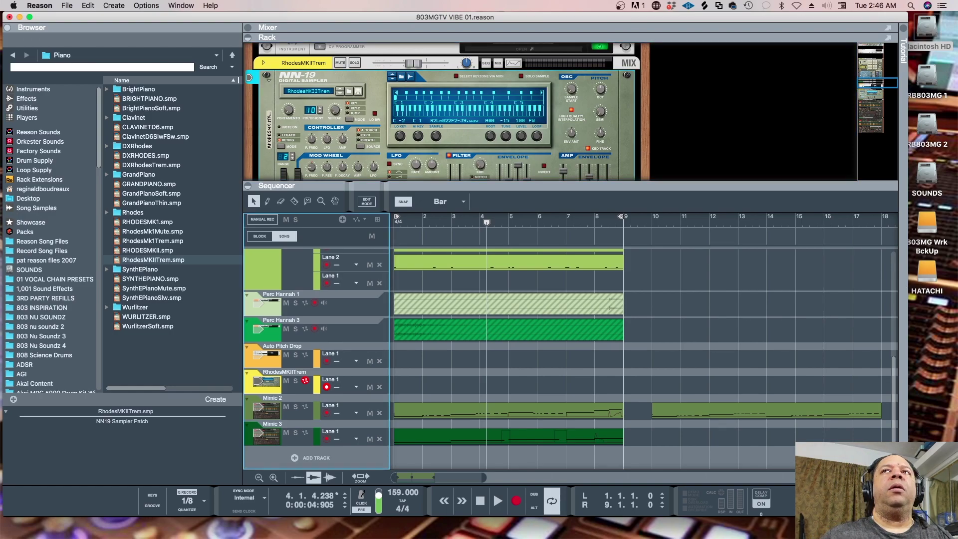
# - Check the recording quantize settings and record an eight-bar keyboard part on the RhodesMKIITrem track from bar 1
pyautogui.press('F8')
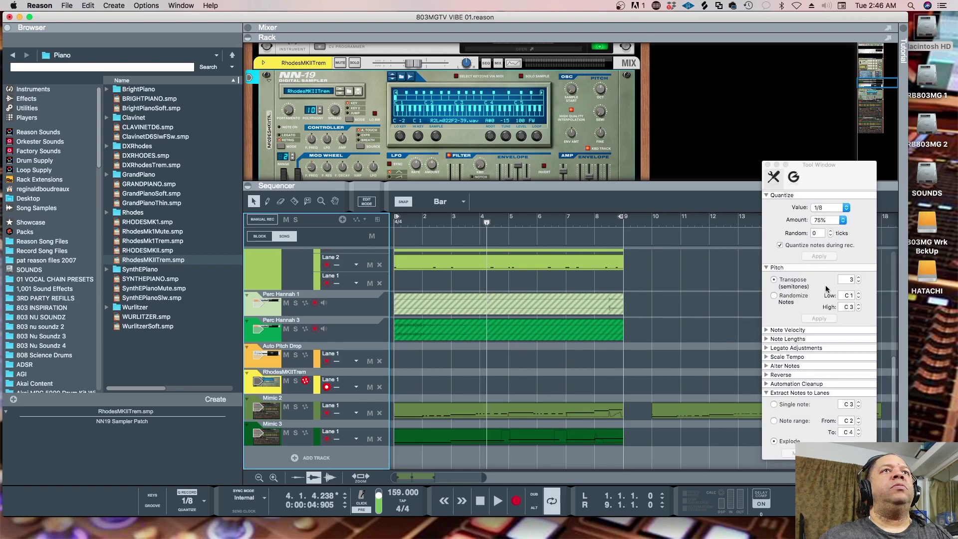
pyautogui.press('F8')
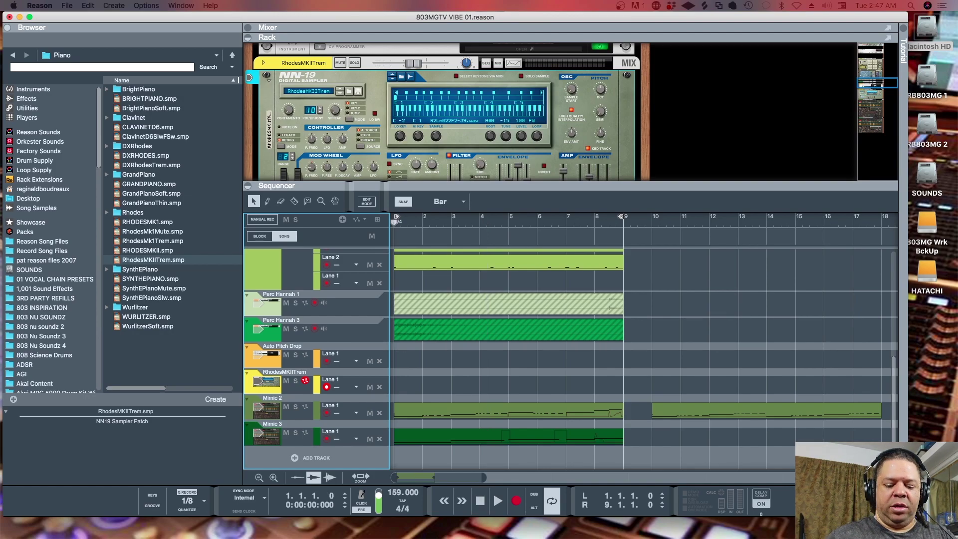
pyautogui.press('KP_Multiply')
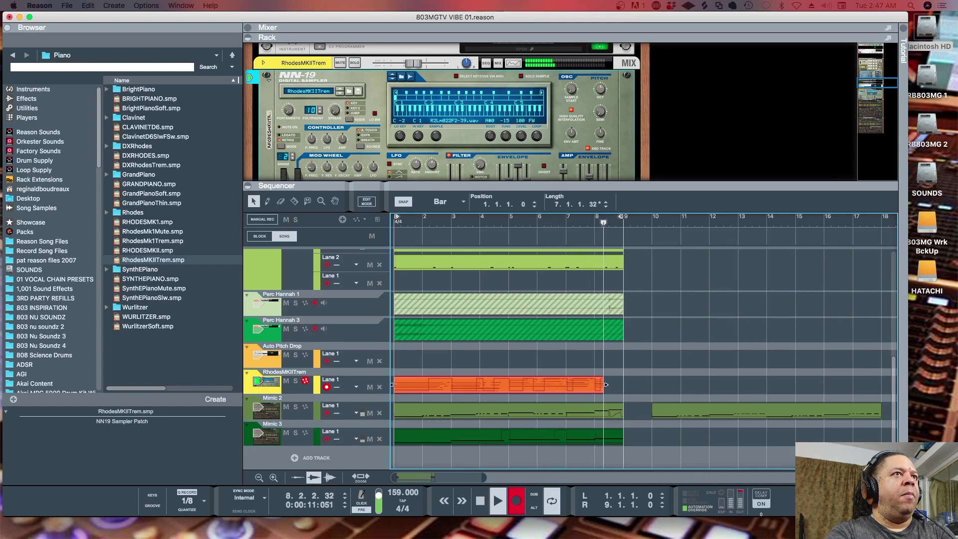
pyautogui.press('super+Return')
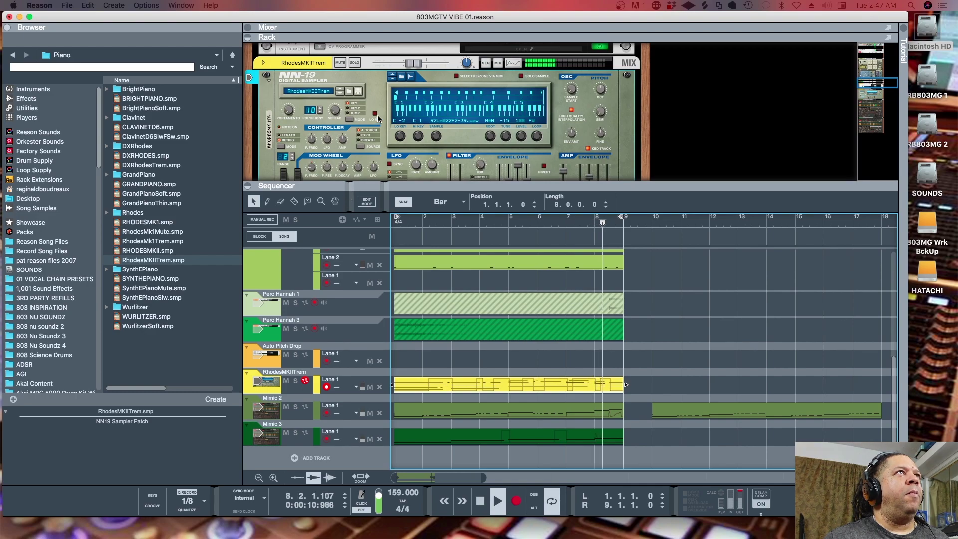
# - Raise the RhodesMKIITrem mix channel level slightly, keeping its pan at 0
pyautogui.click(422, 64)
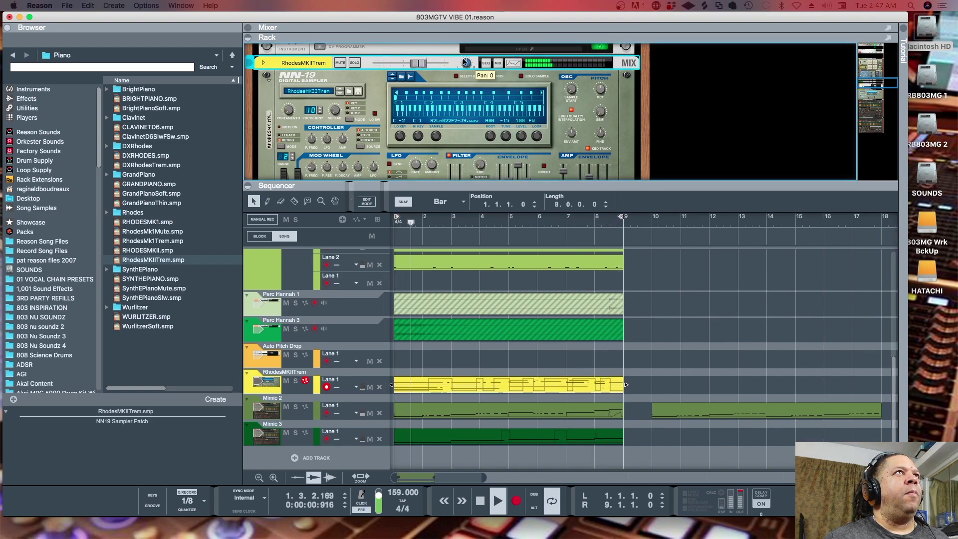
pyautogui.moveTo(467, 69); pyautogui.dragTo(467, 73)
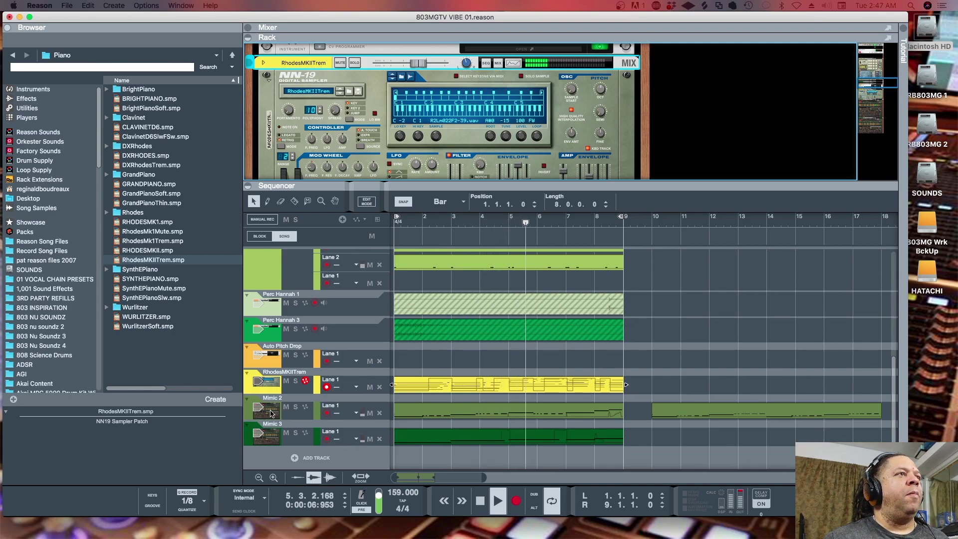
# - Pan the Mimic 3 mix channel while the loop plays, trying -24 and settling on 29
pyautogui.click(274, 439)
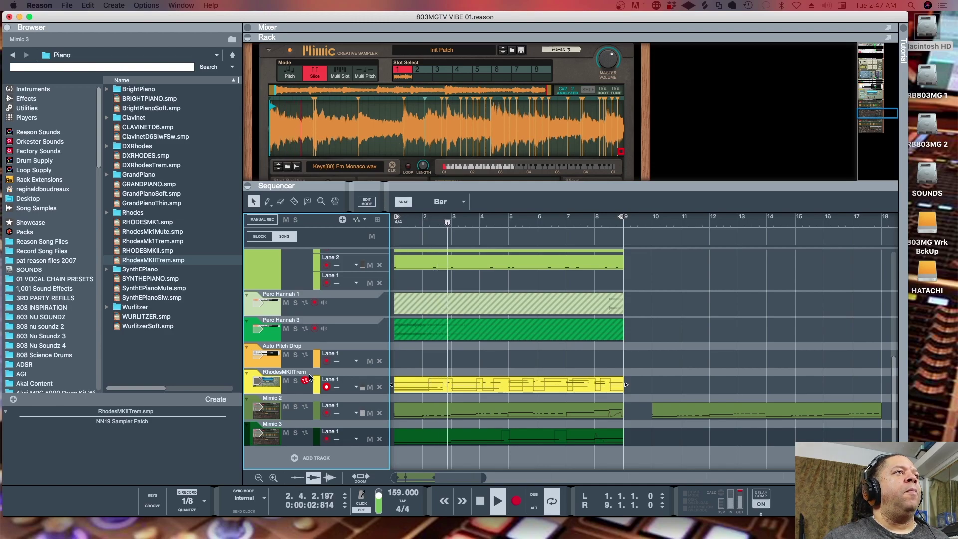
pyautogui.moveTo(430, 189); pyautogui.dragTo(430, 243)
pyautogui.scroll(5, 450, 141)
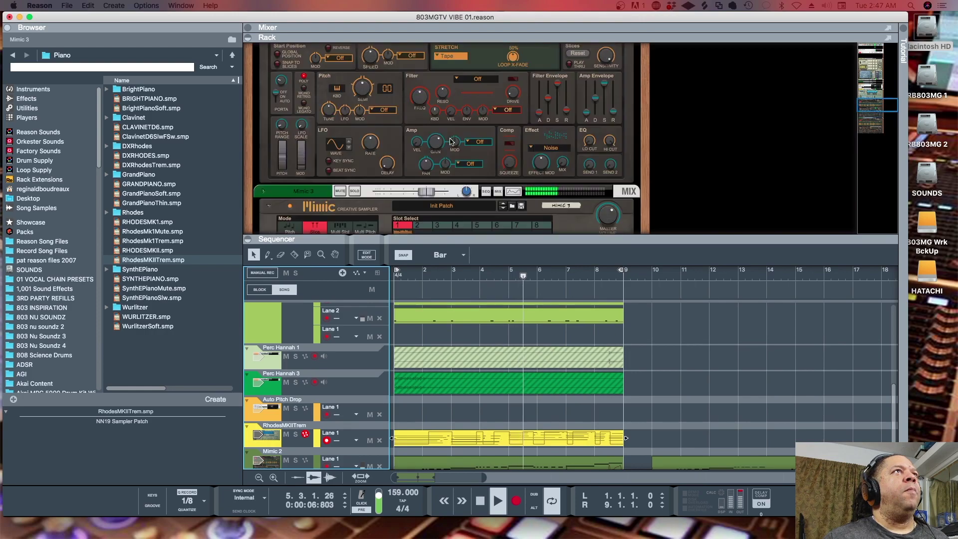
pyautogui.click(470, 194)
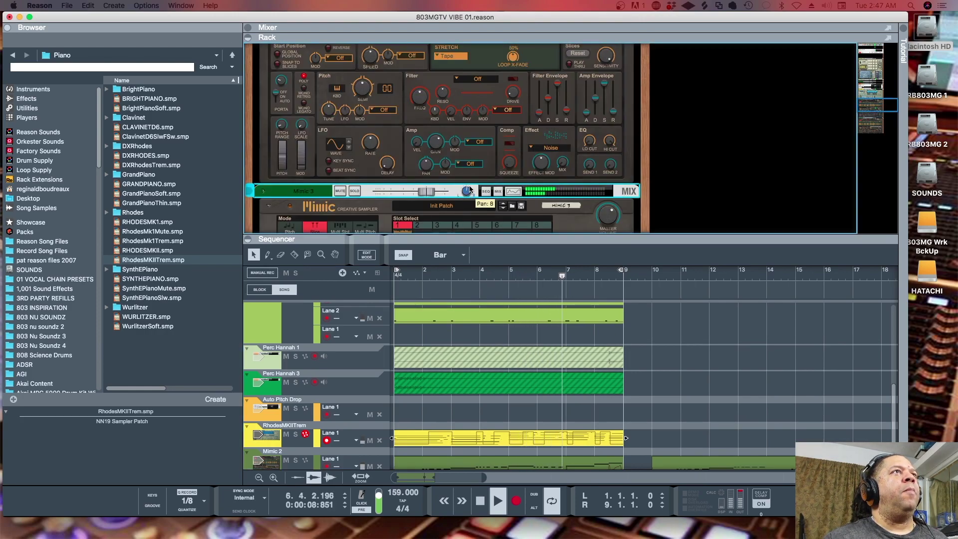
pyautogui.moveTo(471, 183); pyautogui.dragTo(472, 182)
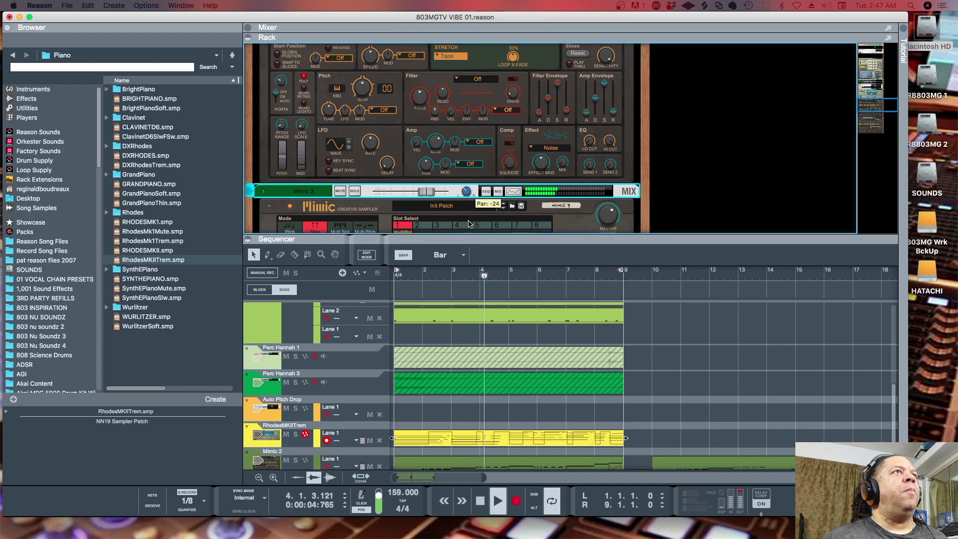
pyautogui.moveTo(469, 223); pyautogui.dragTo(467, 193)
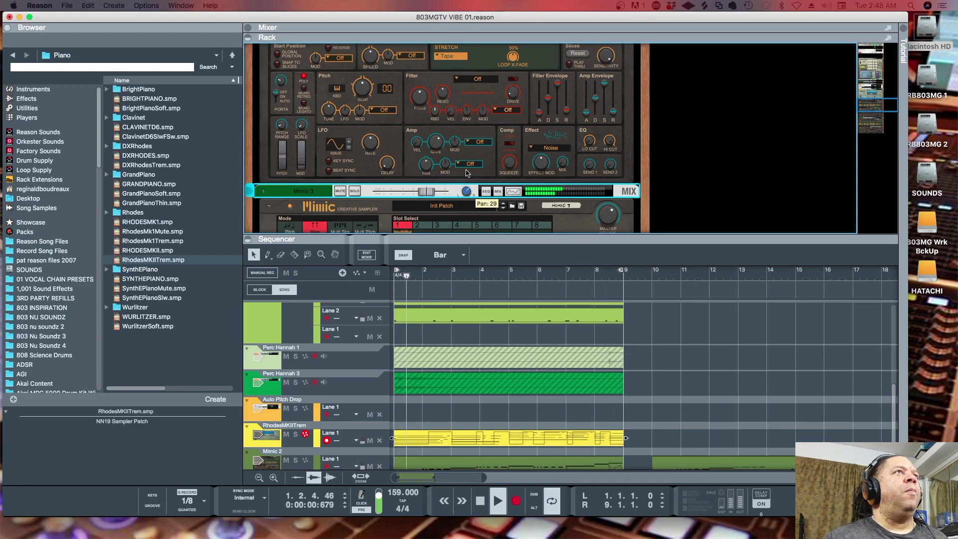
# - Adjust the pan of the Mimic 2 mix channel and enlarge the rack area slightly
pyautogui.scroll(5, 469, 147)
pyautogui.scroll(2, 469, 146)
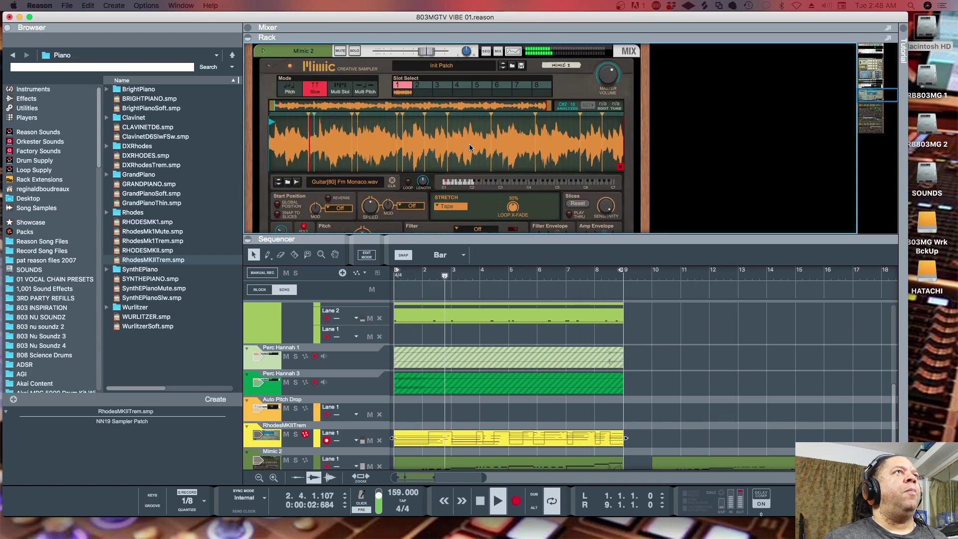
pyautogui.scroll(3, 470, 146)
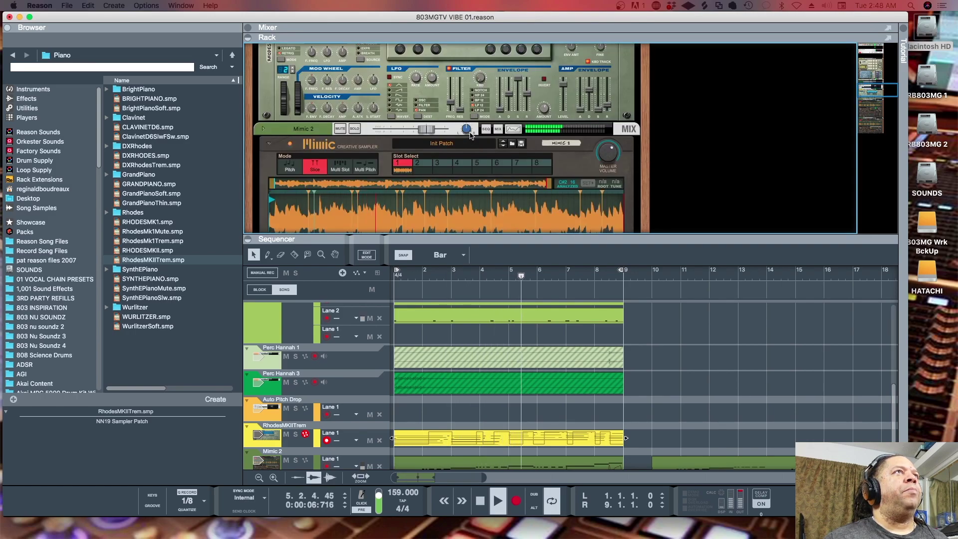
pyautogui.click(472, 129)
pyautogui.moveTo(471, 129); pyautogui.dragTo(471, 128)
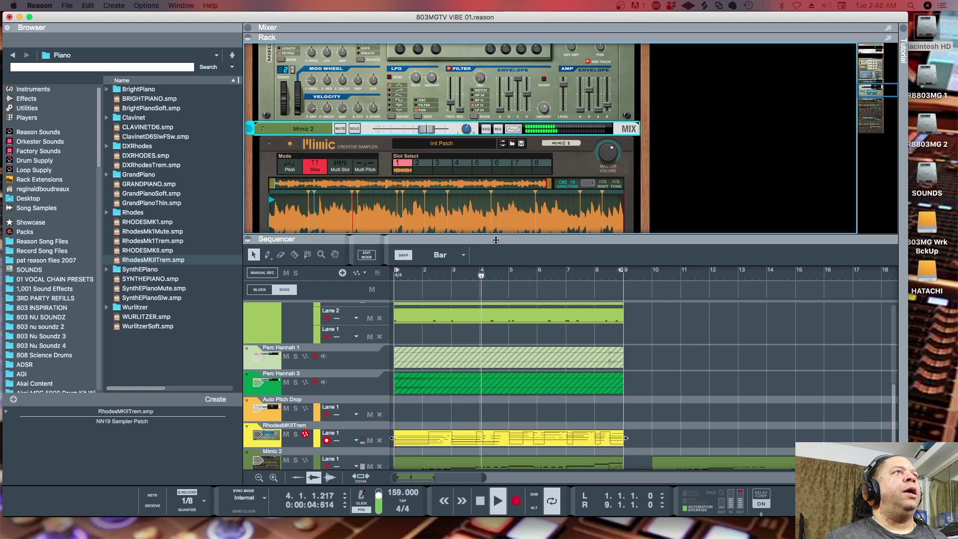
pyautogui.moveTo(513, 241); pyautogui.dragTo(517, 263)
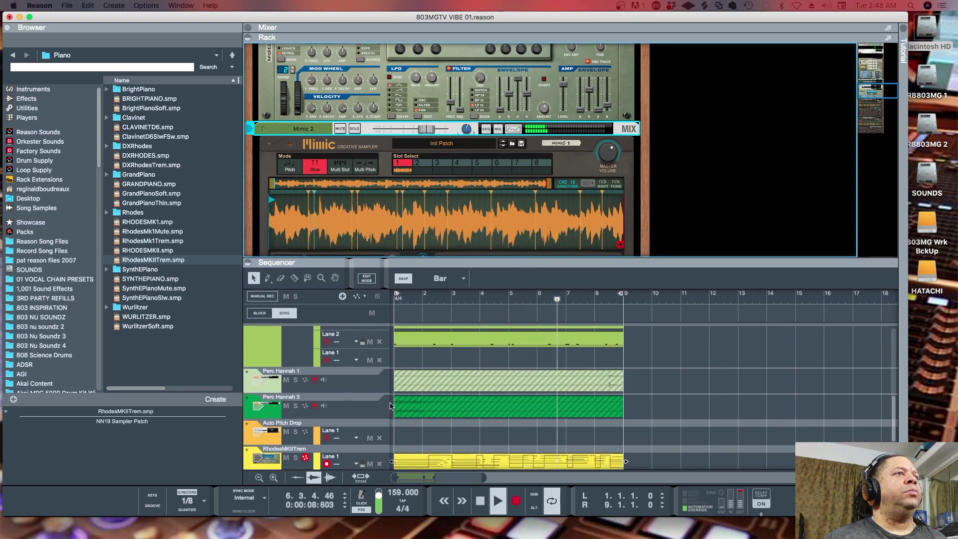
# - Unmute the Perc Hannah 1 clip and restart playback of the loop from the beginning
pyautogui.click(413, 384)
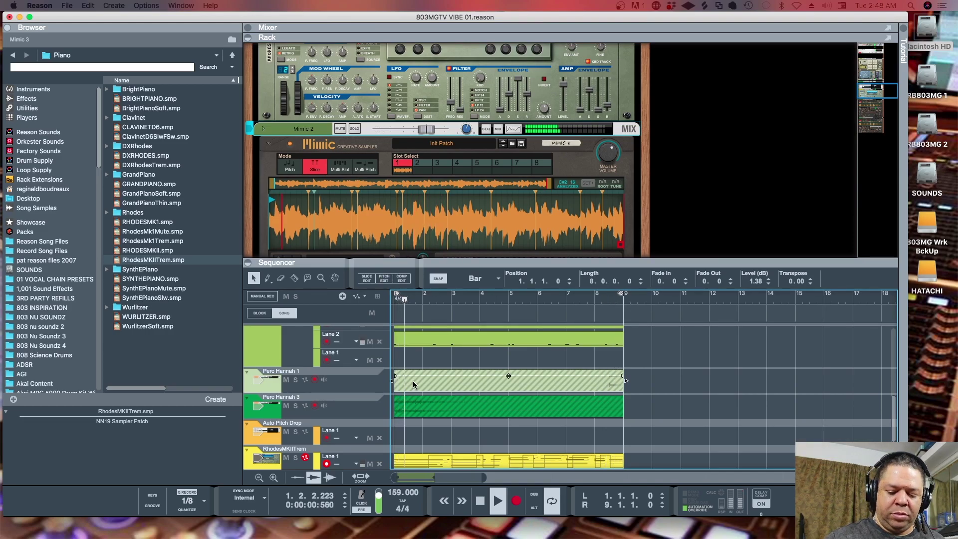
pyautogui.click(412, 381)
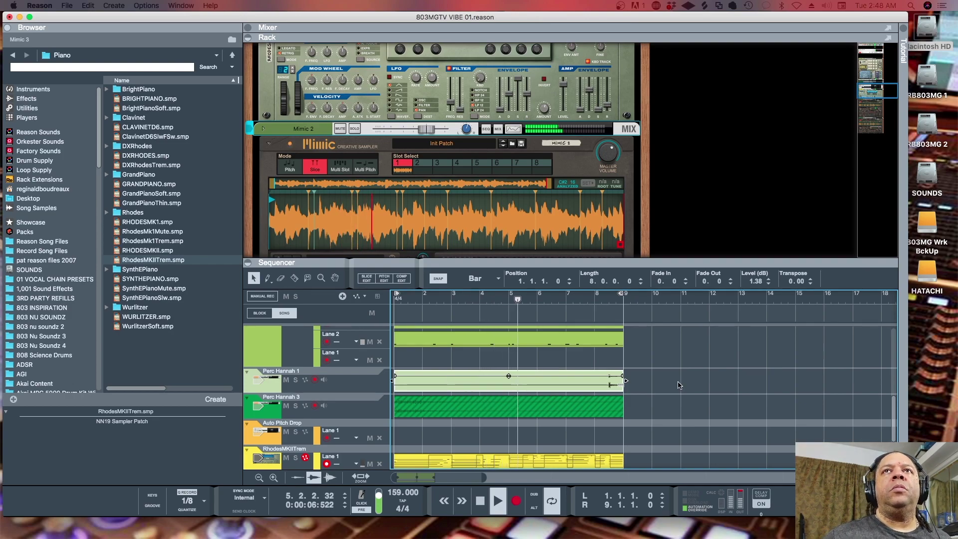
pyautogui.press('space')
pyautogui.hotkey('shift', 'Return')
pyautogui.press('space')
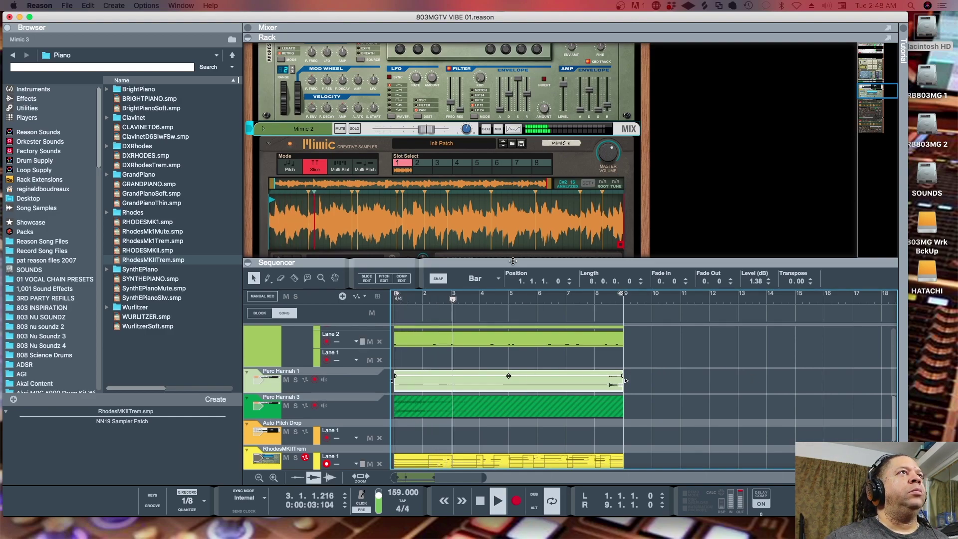
# - Open the Auto Pitch Drop track's Pure Synth Platinum window and arm that track for keyboard input
pyautogui.click(251, 439)
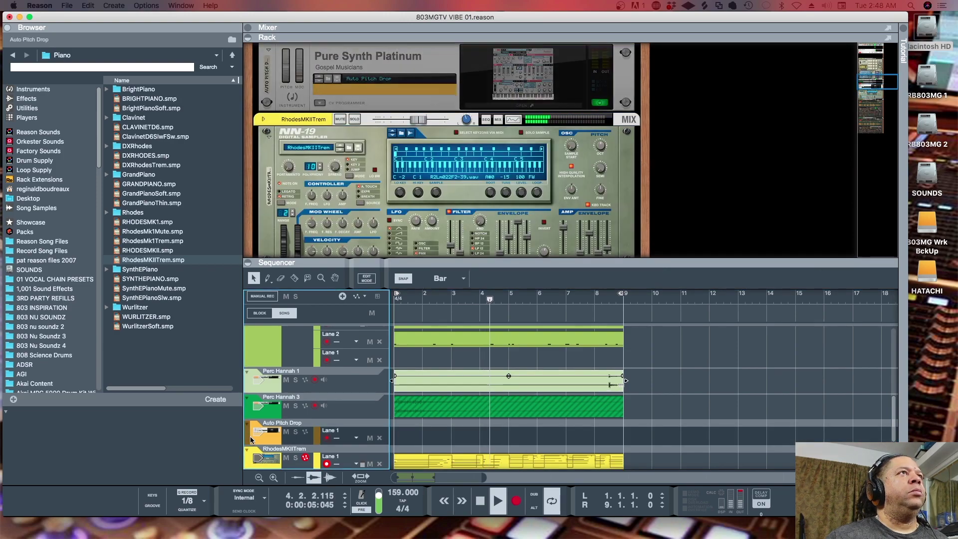
pyautogui.click(507, 108)
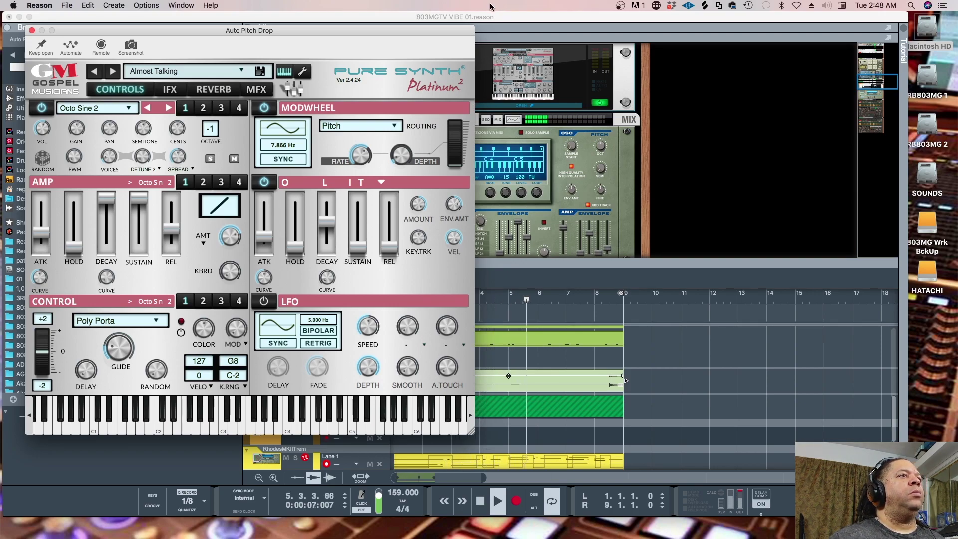
pyautogui.moveTo(383, 31); pyautogui.dragTo(832, 31)
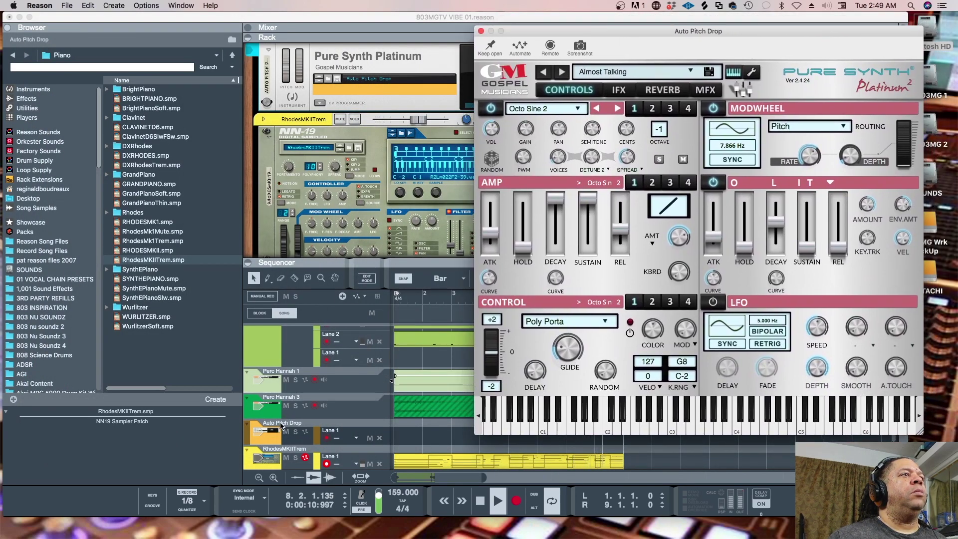
pyautogui.click(262, 435)
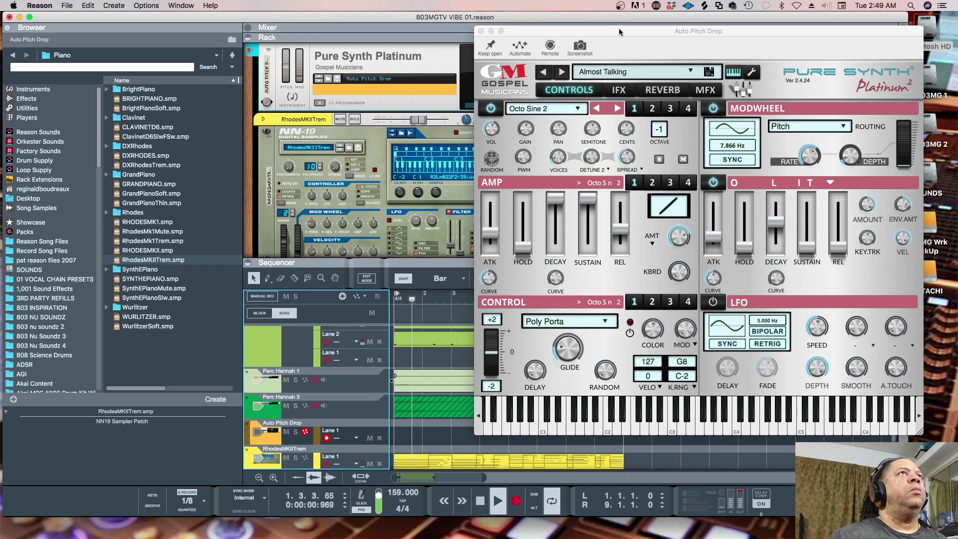
pyautogui.moveTo(619, 30); pyautogui.dragTo(462, 42)
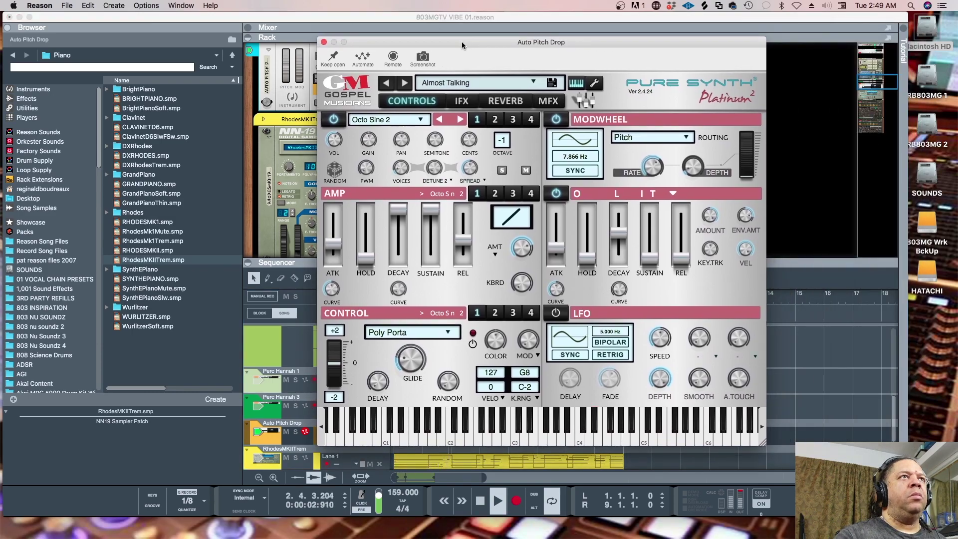
# - Load the Delayed Sine preset from the 03 Sine Leads bank in Pure Synth Platinum
pyautogui.click(533, 83)
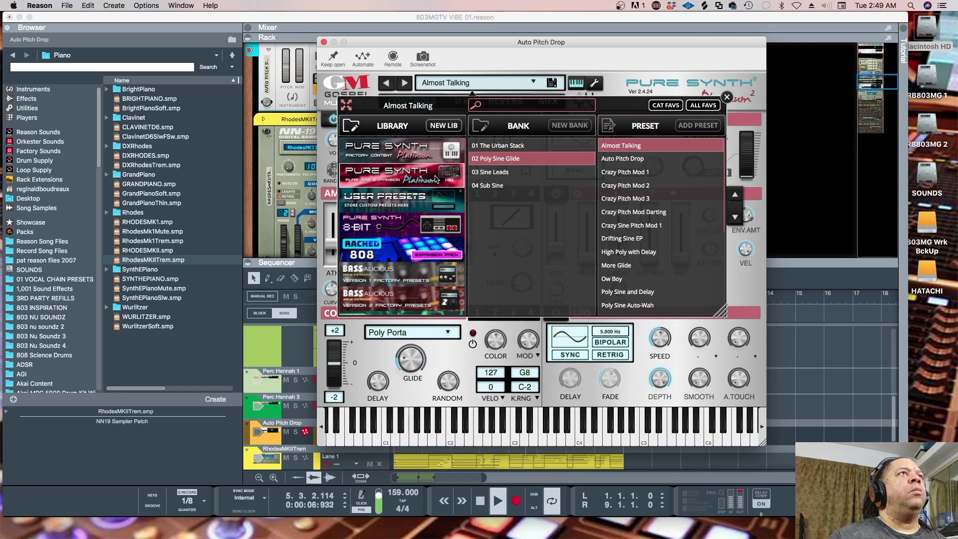
pyautogui.click(505, 174)
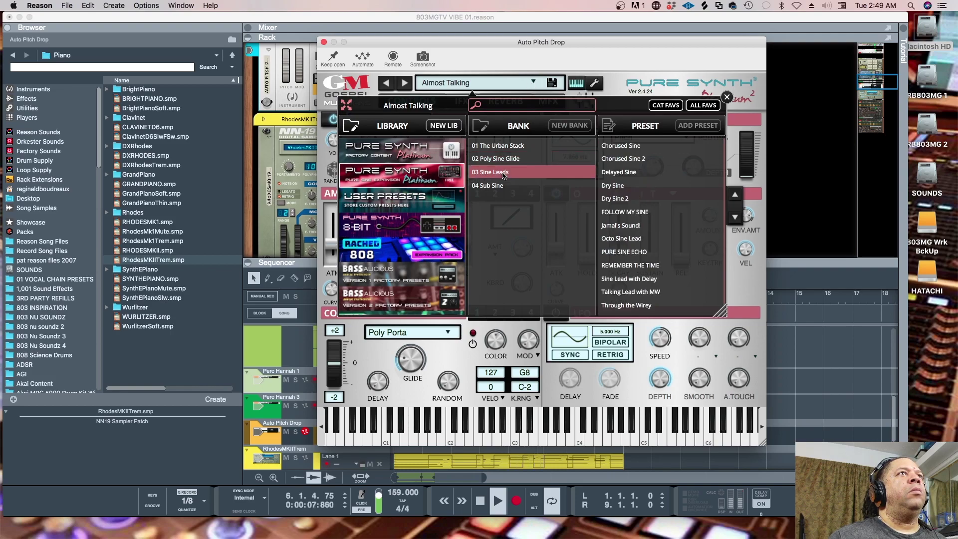
pyautogui.click(624, 175)
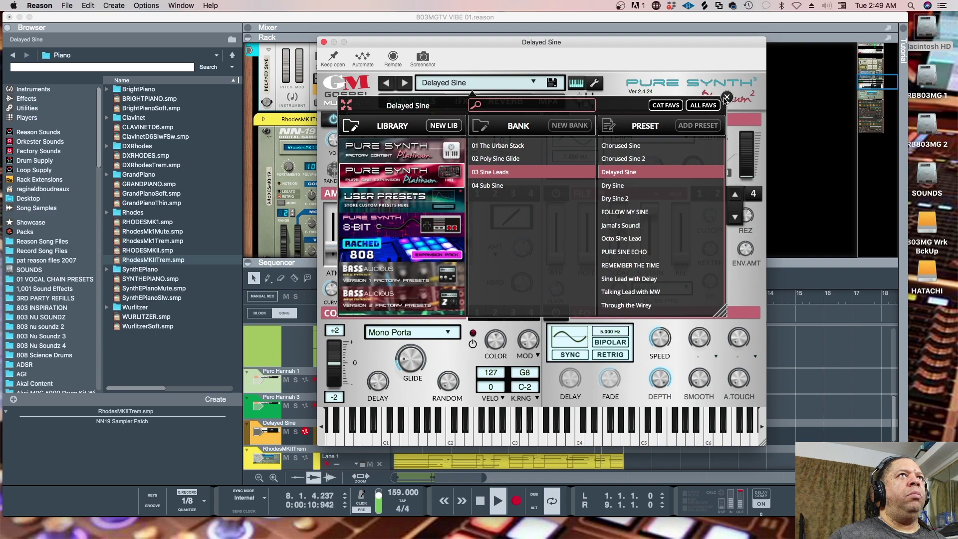
# - Close the preset browser, record an eight-bar Delayed Sine part from bar 1 and close the instrument window
pyautogui.click(726, 98)
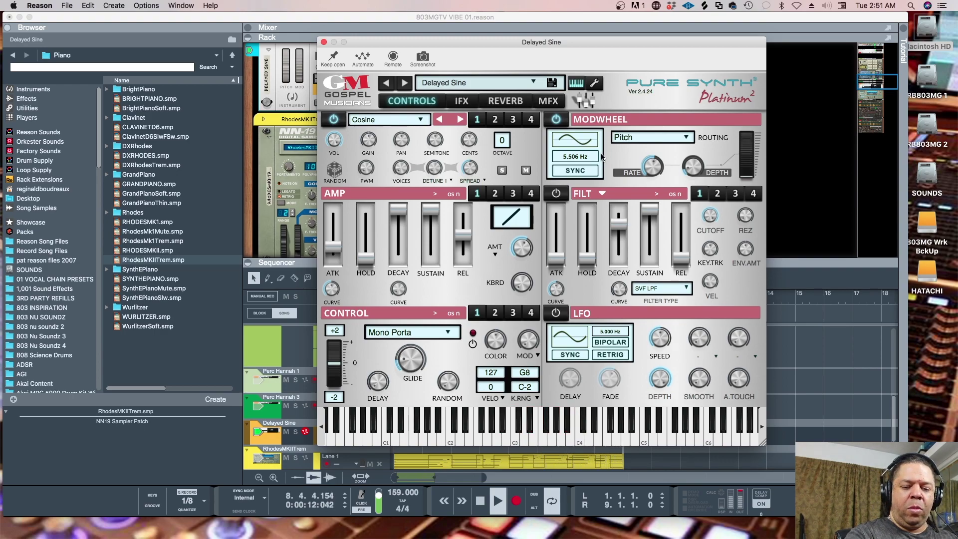
pyautogui.press('space')
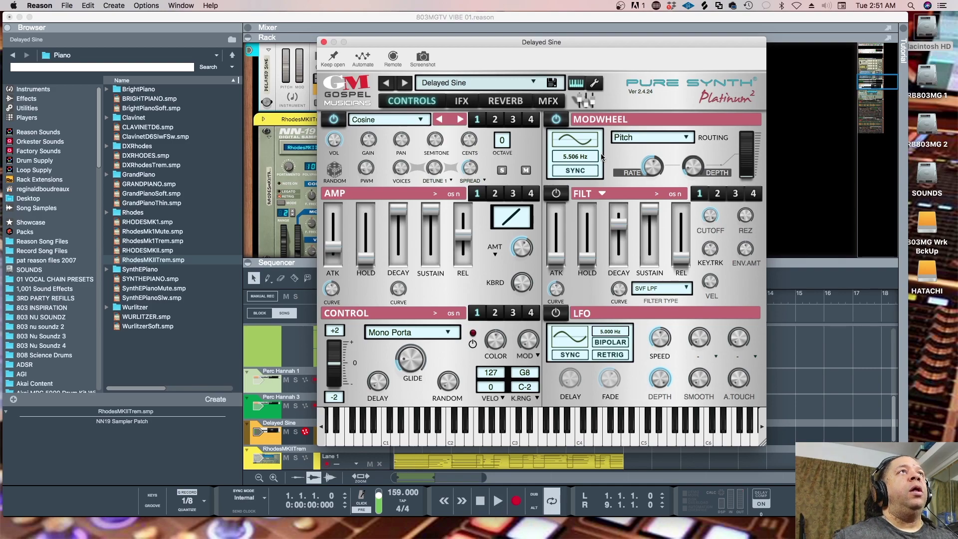
pyautogui.click(324, 42)
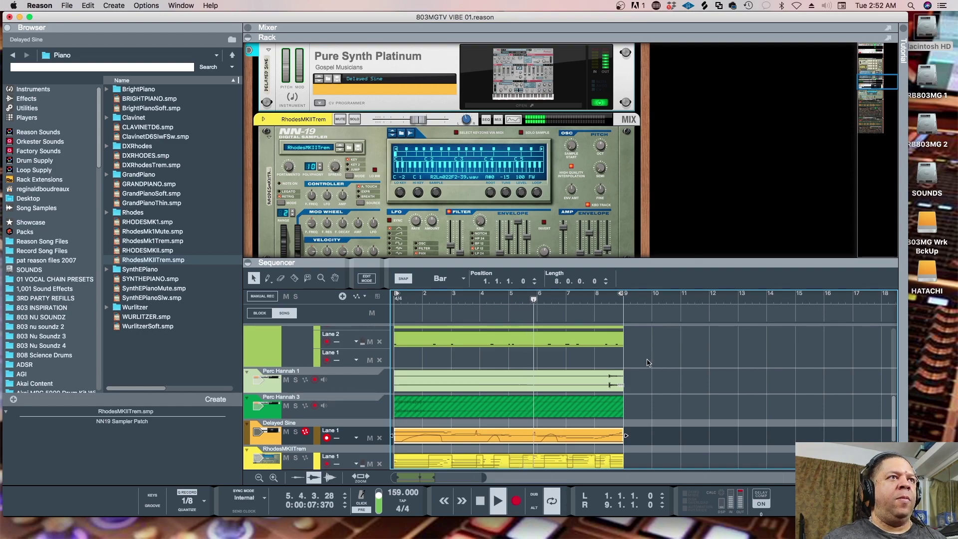
# - Extend the final D#4 note of the Delayed Sine clip to a length of 0.0.1.235 and close the note editor
pyautogui.doubleClick(618, 442)
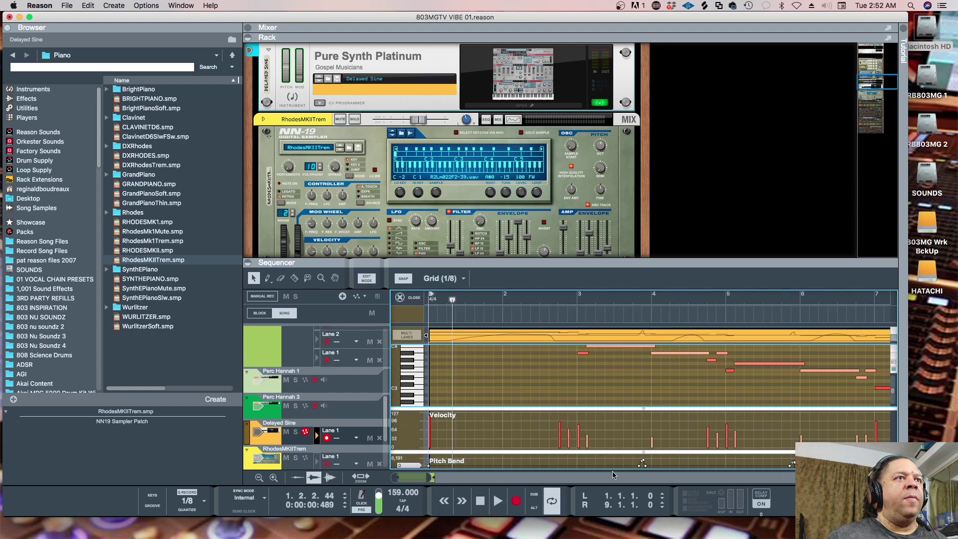
pyautogui.hscroll(10, 414, 474)
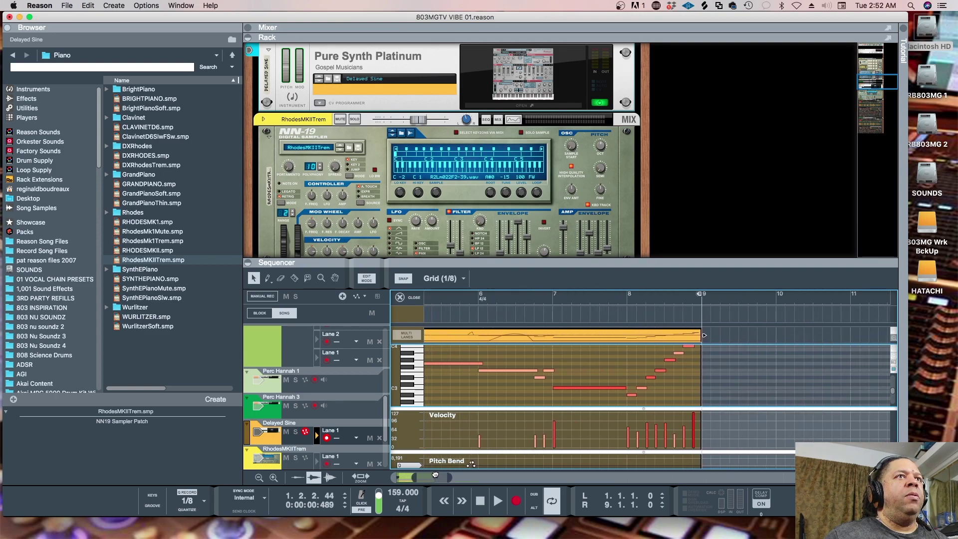
pyautogui.scroll(2, 618, 362)
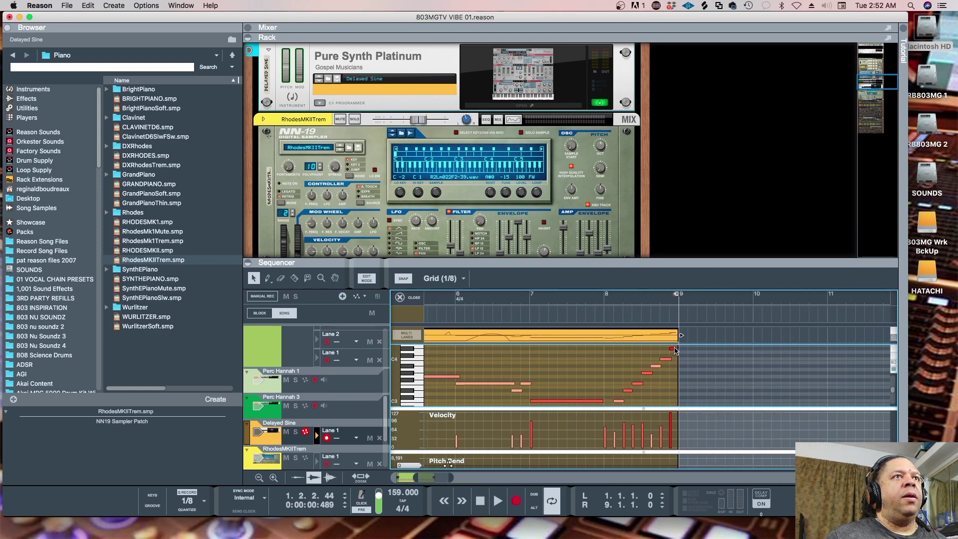
pyautogui.moveTo(672, 354); pyautogui.dragTo(680, 353)
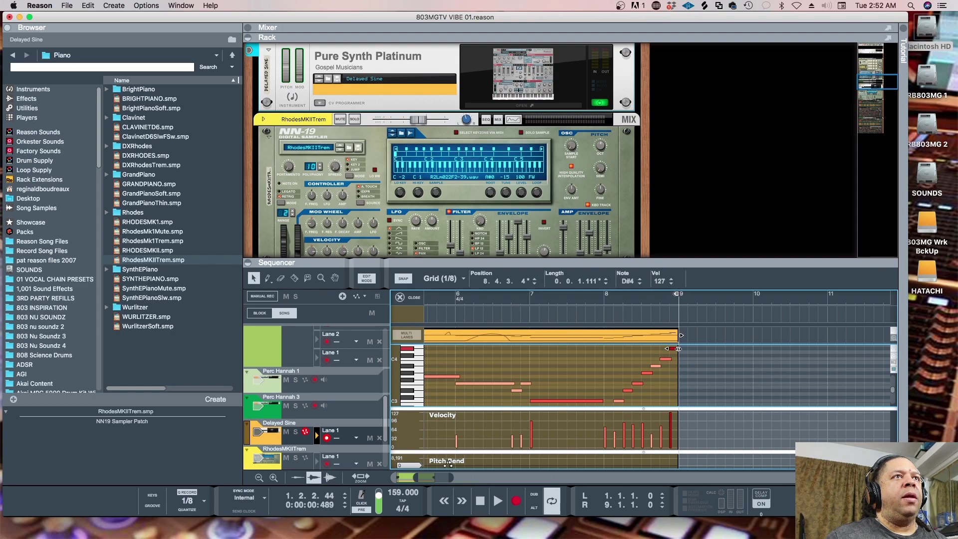
pyautogui.scroll(2, 685, 355)
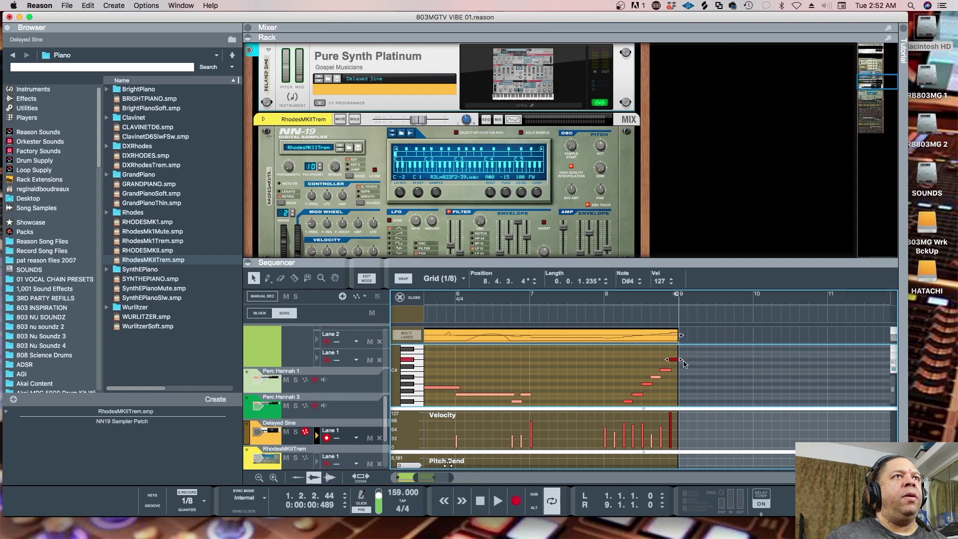
pyautogui.click(418, 298)
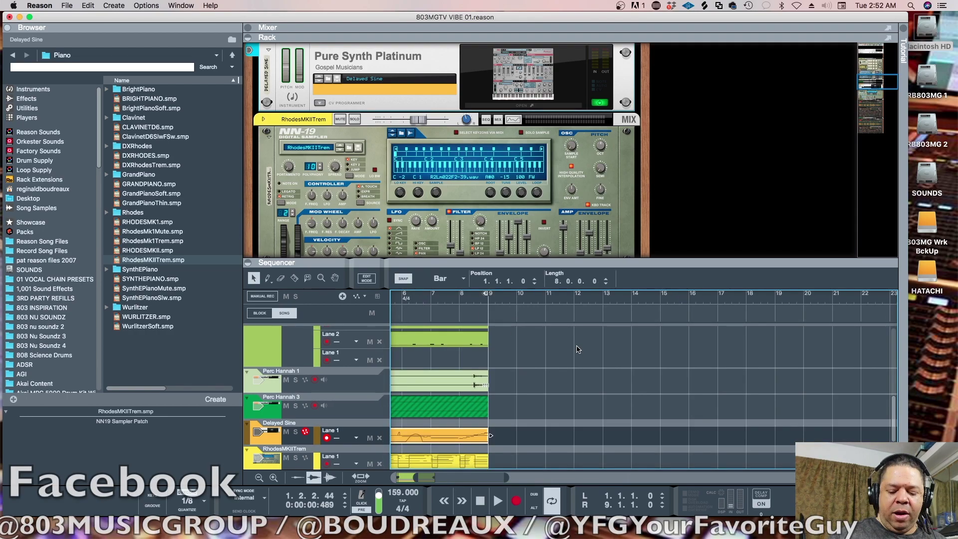
# - Play the loop and review all tracks in an enlarged sequencer with the Browser hidden, then stop and show the Browser again
pyautogui.press('space')
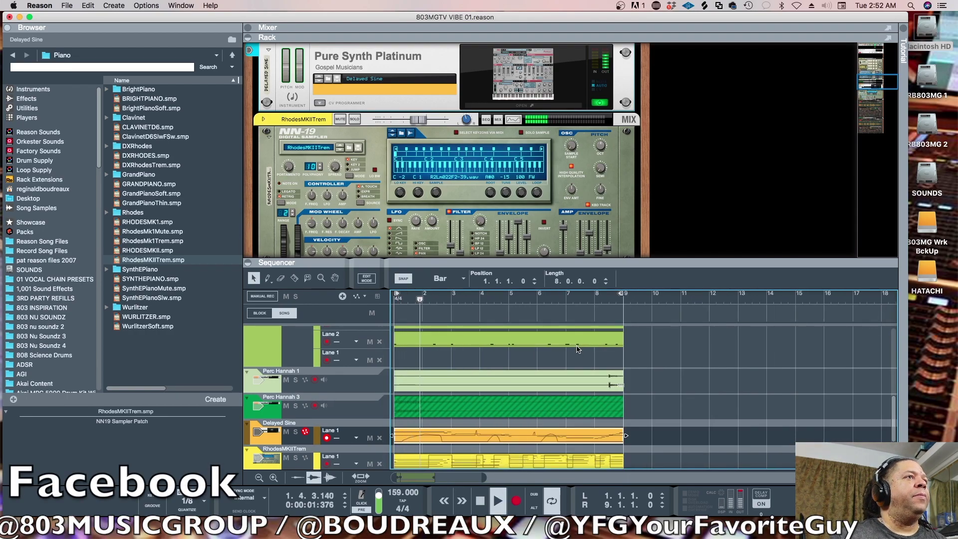
pyautogui.moveTo(504, 258); pyautogui.dragTo(504, 205)
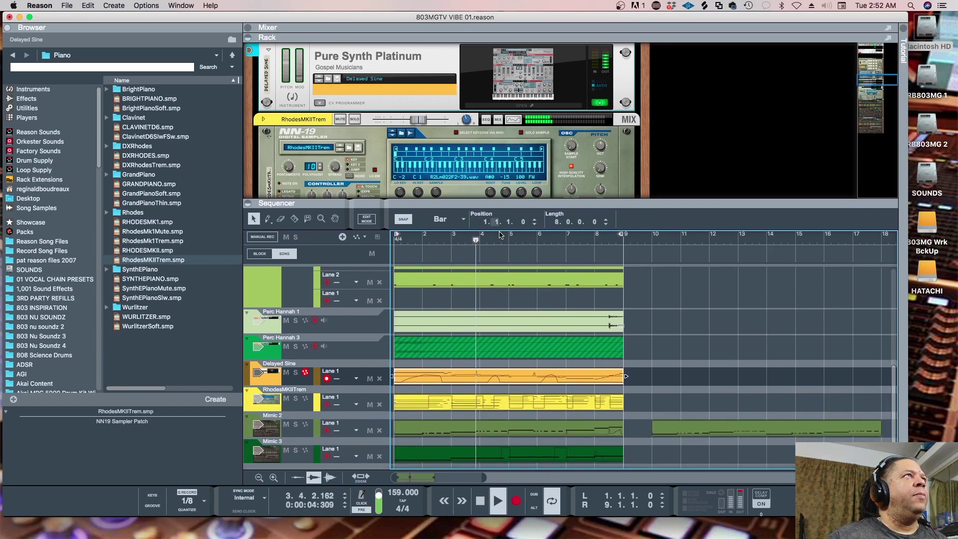
pyautogui.click(8, 28)
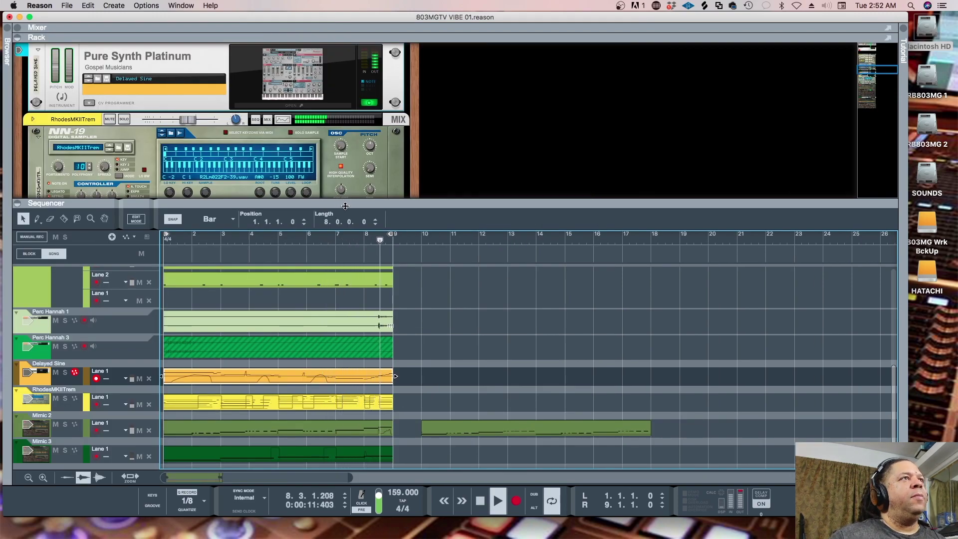
pyautogui.scroll(5, 386, 282)
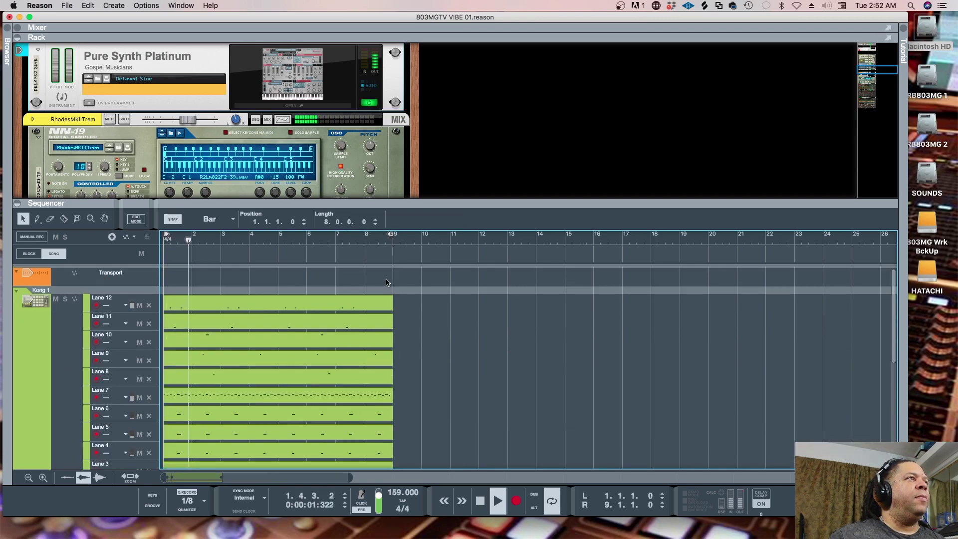
pyautogui.scroll(-3, 386, 279)
pyautogui.press('space')
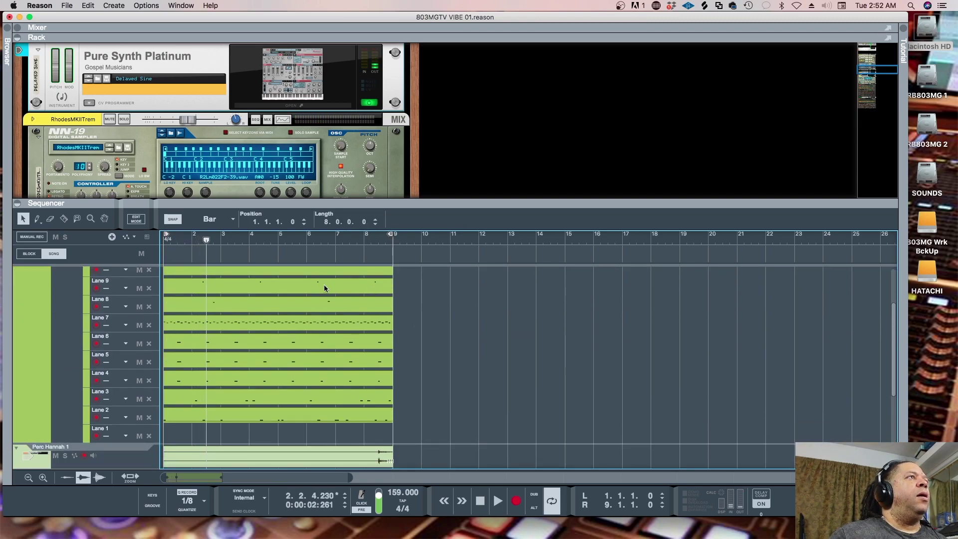
pyautogui.click(9, 31)
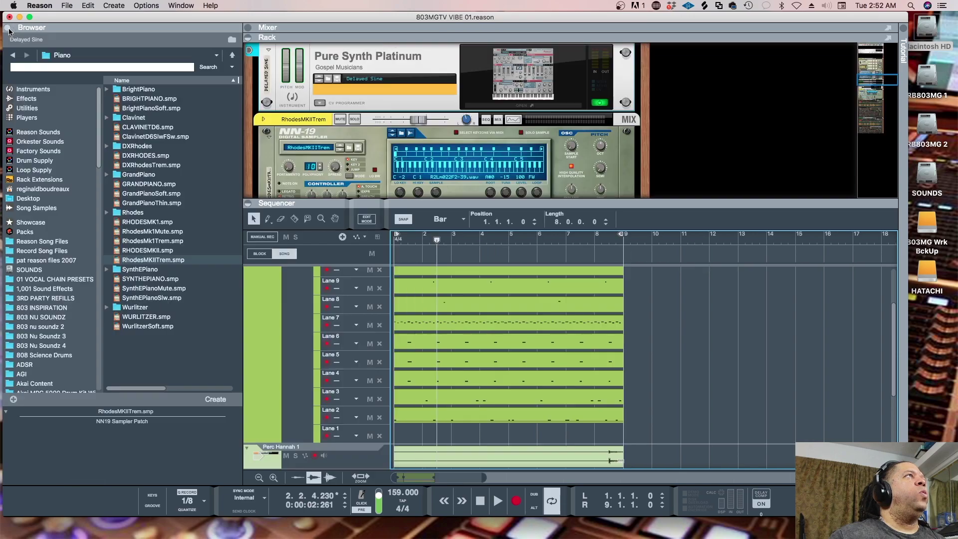
# - Browse from Maschine Masters through BOONIE MAYFIELD SOUNDS and BOON DOC DRUMKITS to the BM_KIT folder
pyautogui.scroll(-10, 46, 317)
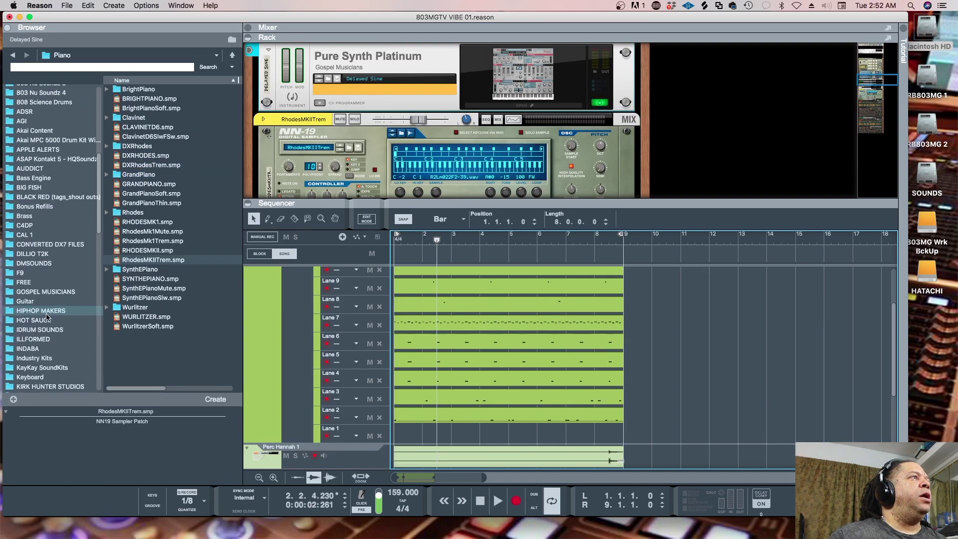
pyautogui.scroll(-8, 46, 317)
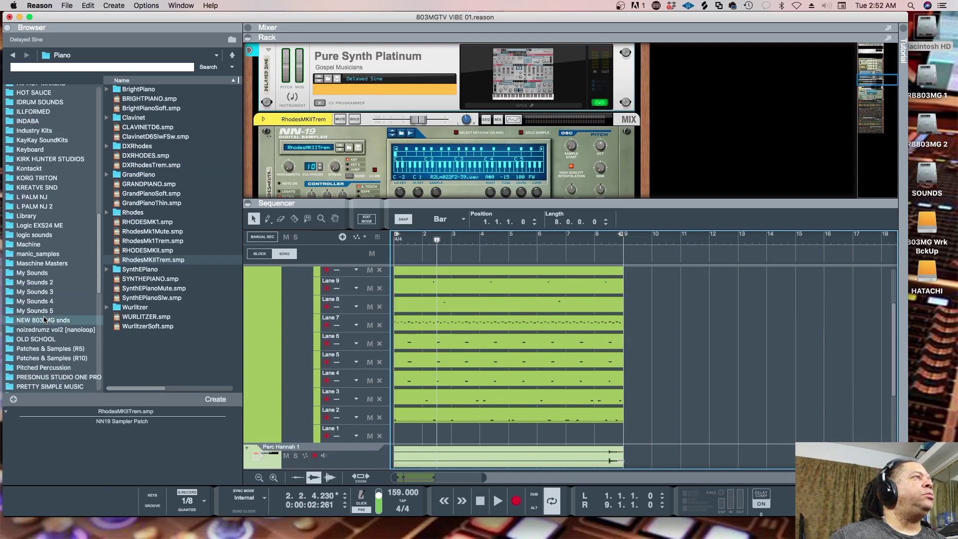
pyautogui.scroll(1, 45, 320)
pyautogui.click(9, 277)
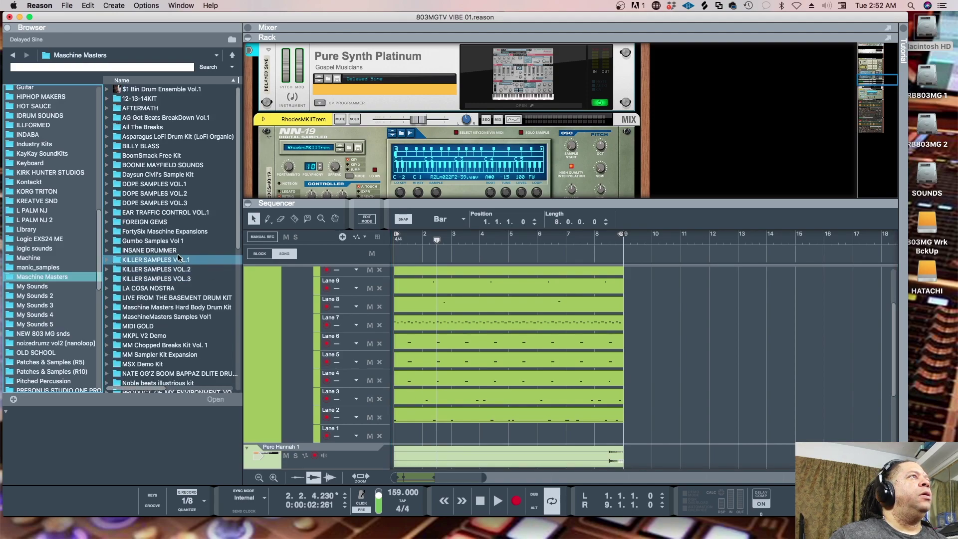
pyautogui.doubleClick(123, 163)
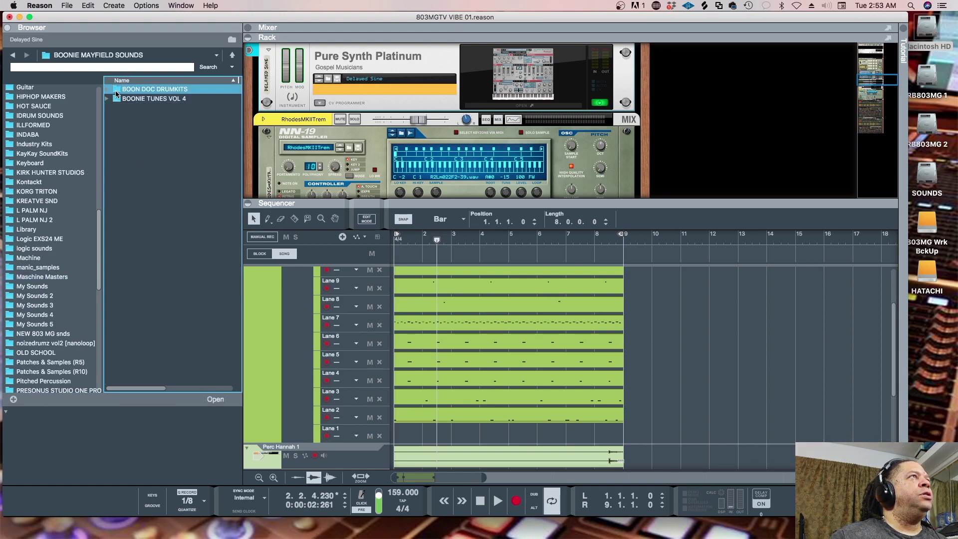
pyautogui.doubleClick(118, 90)
pyautogui.doubleClick(117, 89)
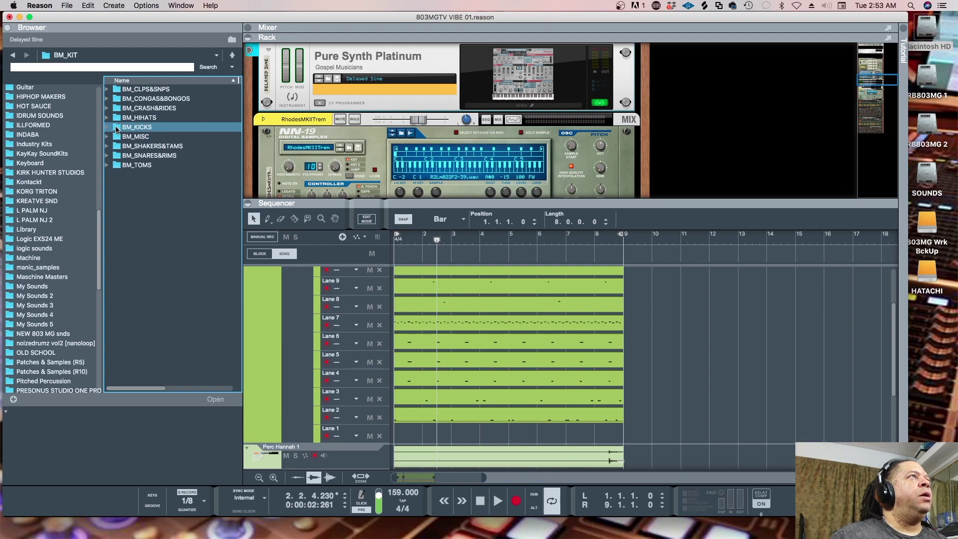
# - Audition BM808KICK.wav and BM808.wav from the BM_KICKS folder and load BM808.wav onto Kong's pad 1
pyautogui.scroll(-10, 450, 146)
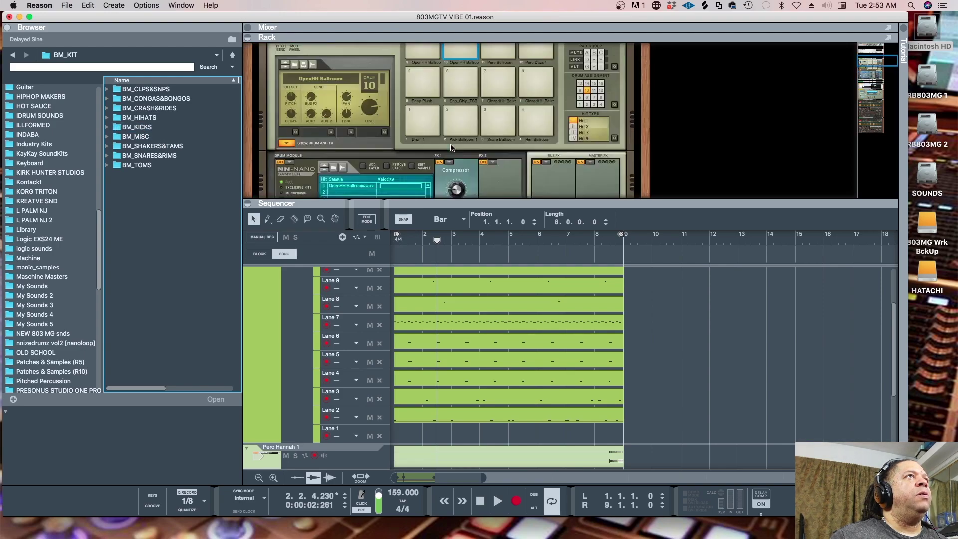
pyautogui.scroll(-5, 450, 144)
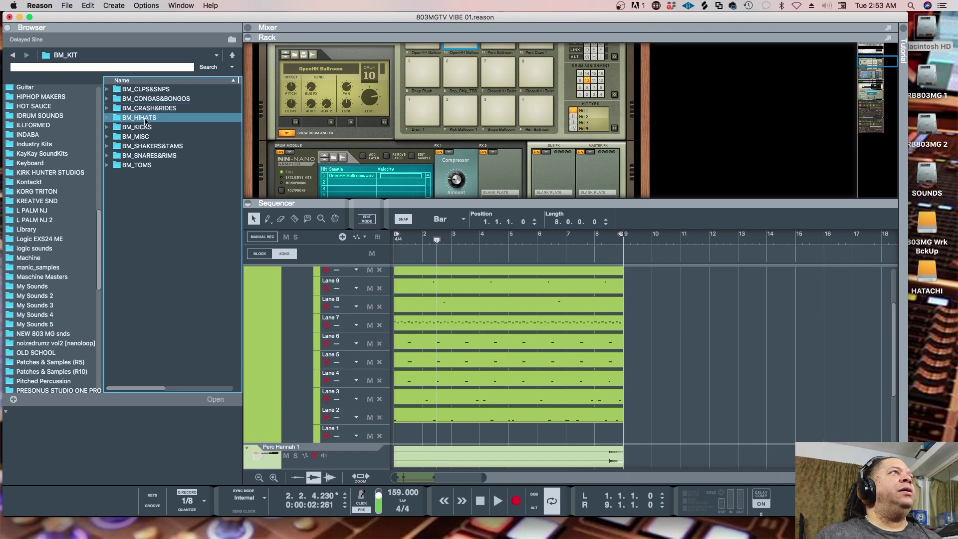
pyautogui.doubleClick(136, 127)
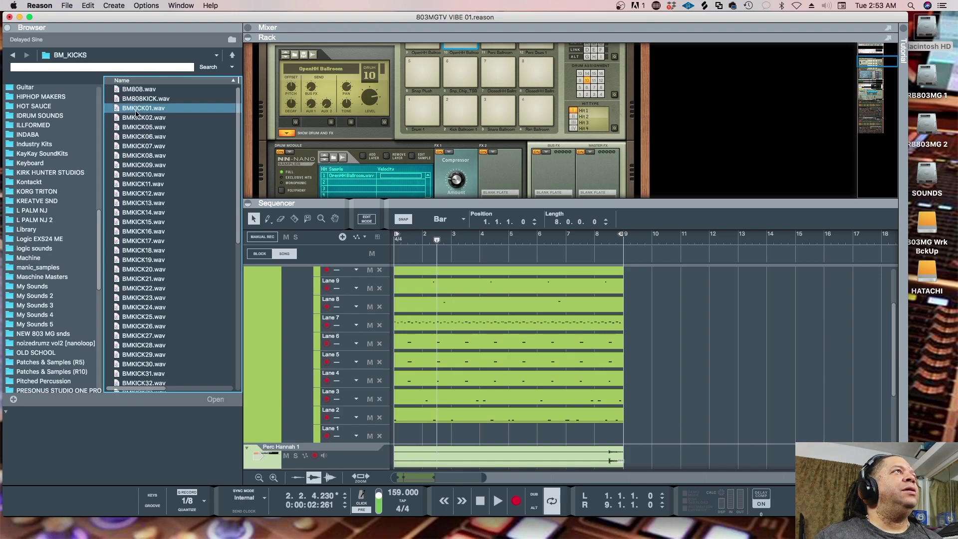
pyautogui.click(145, 99)
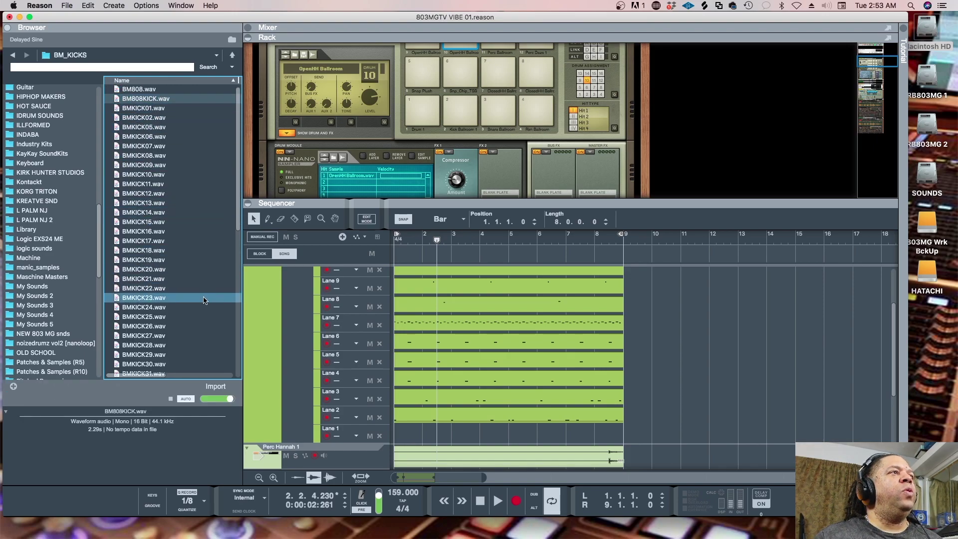
pyautogui.click(139, 91)
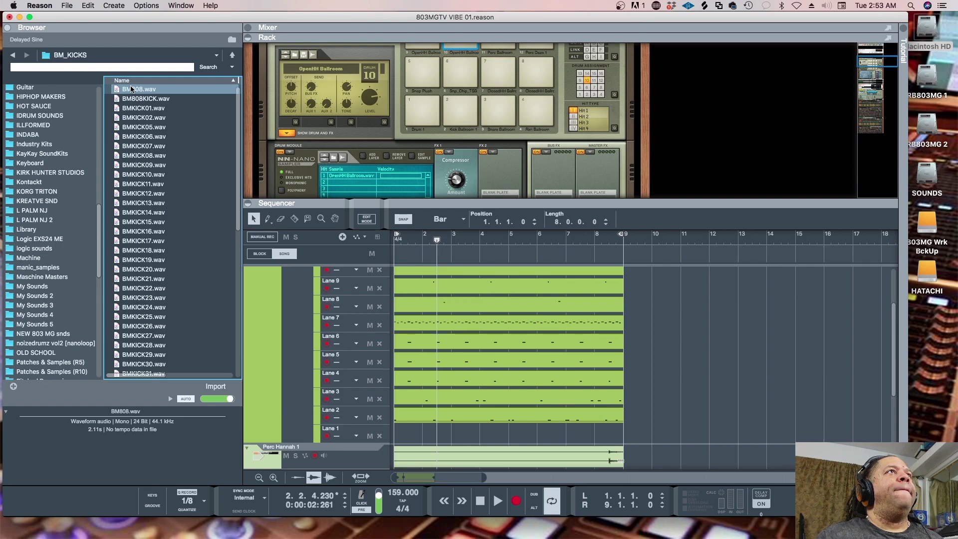
pyautogui.moveTo(139, 89); pyautogui.dragTo(425, 112)
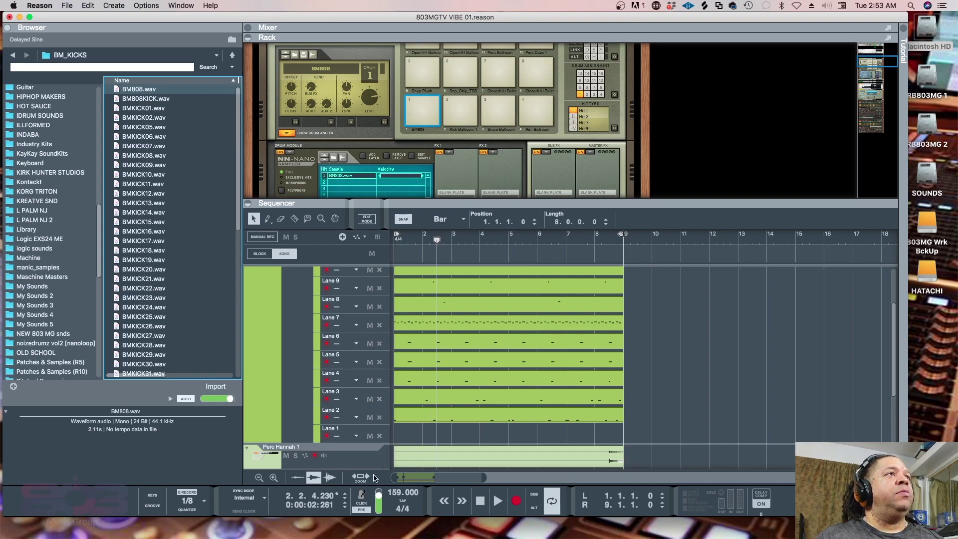
# - Select the Kong 1 track, preview the loop from bar 1 and record an eight-bar BM808 part on Lane 1
pyautogui.scroll(3, 302, 347)
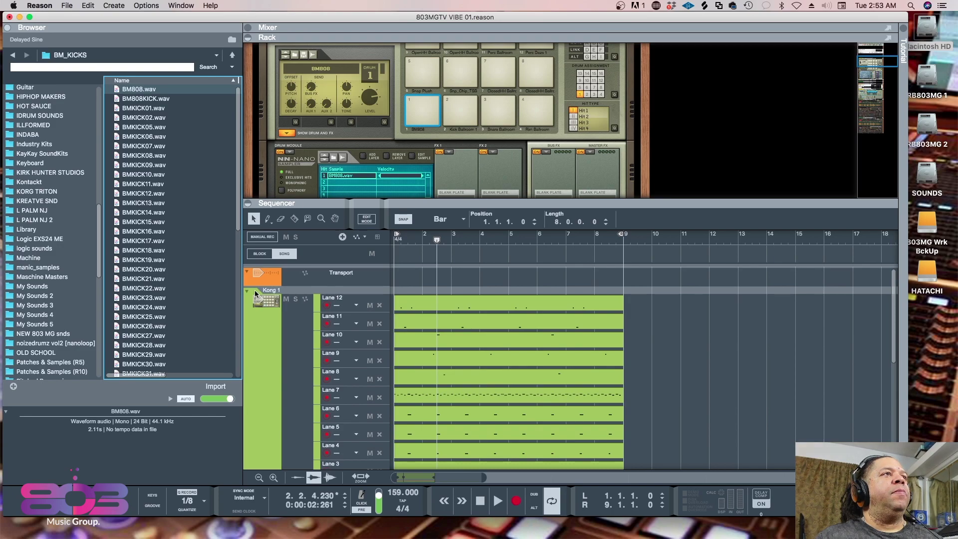
pyautogui.click(266, 297)
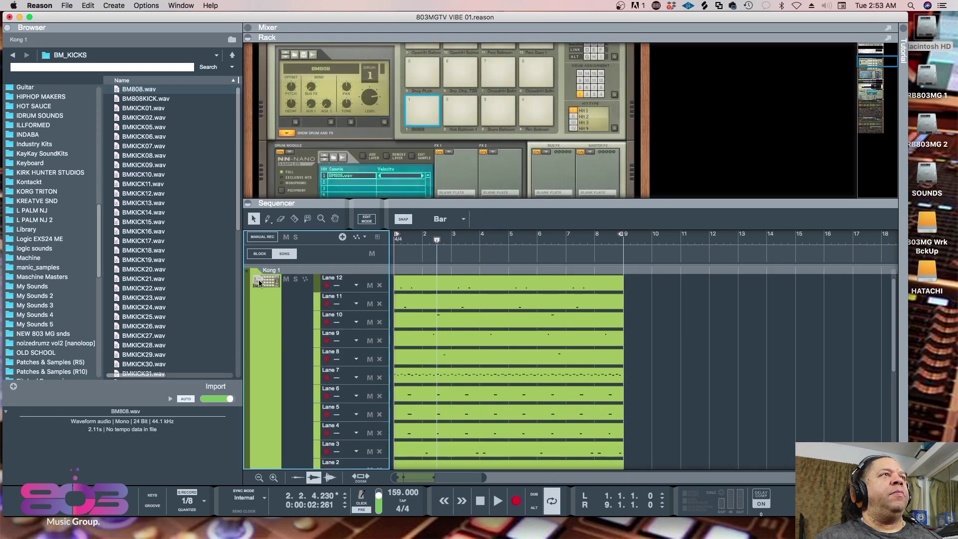
pyautogui.scroll(-10, 418, 426)
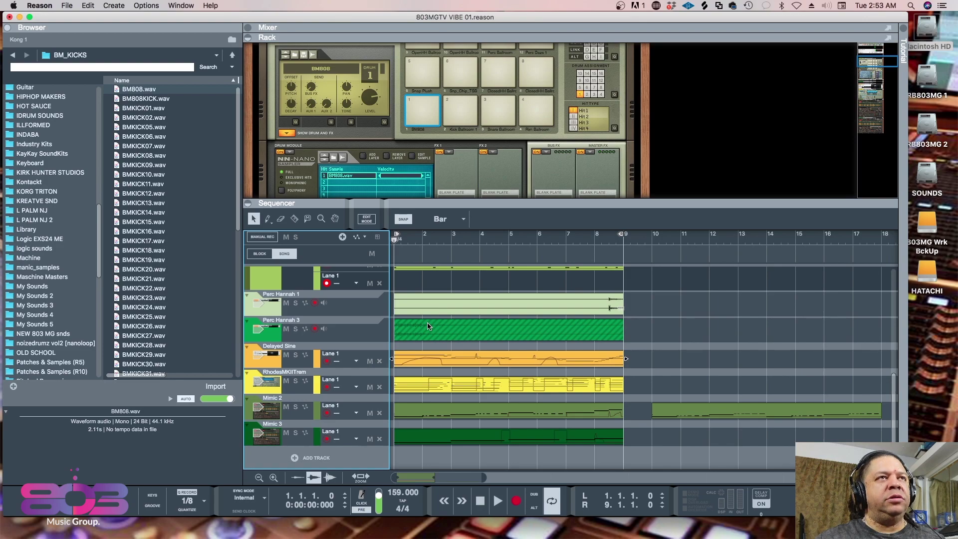
pyautogui.press('space')
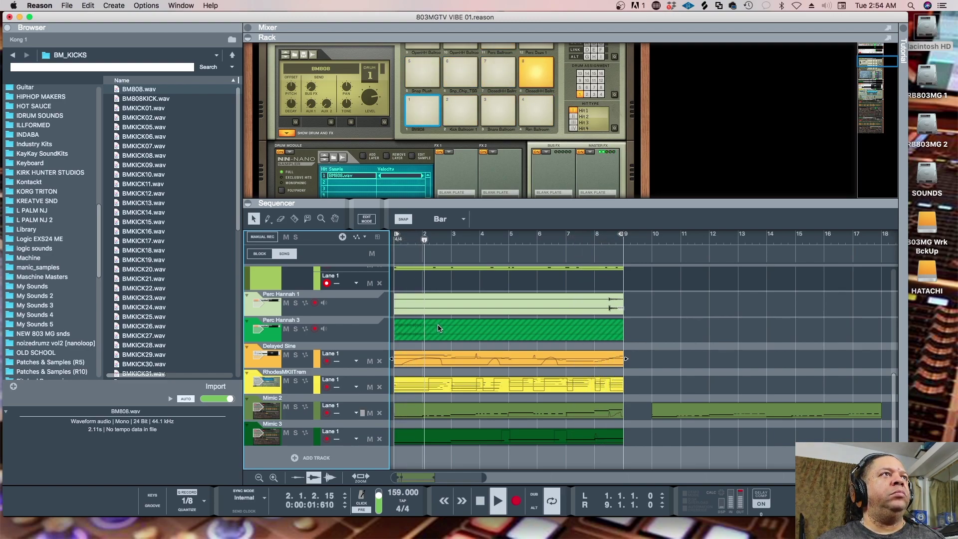
pyautogui.press('space')
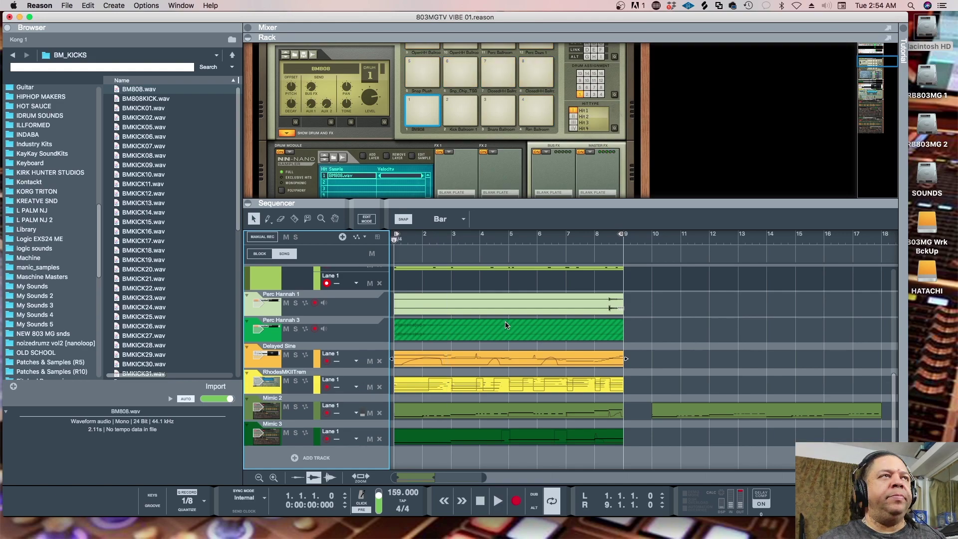
pyautogui.press('super+Return')
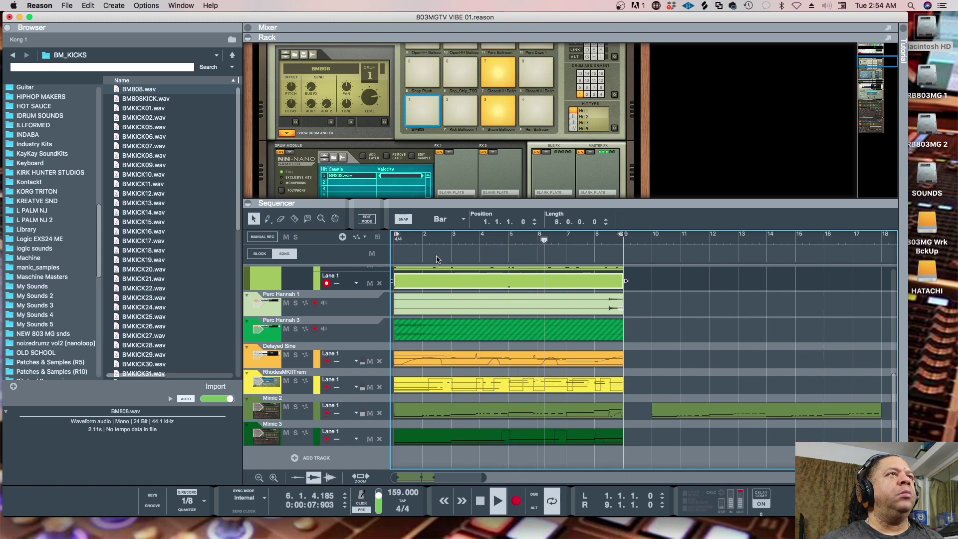
# - Hide the Browser, resize the sequencer below Kong's pads while reviewing the loop, and stop playback
pyautogui.moveTo(492, 204); pyautogui.dragTo(492, 106)
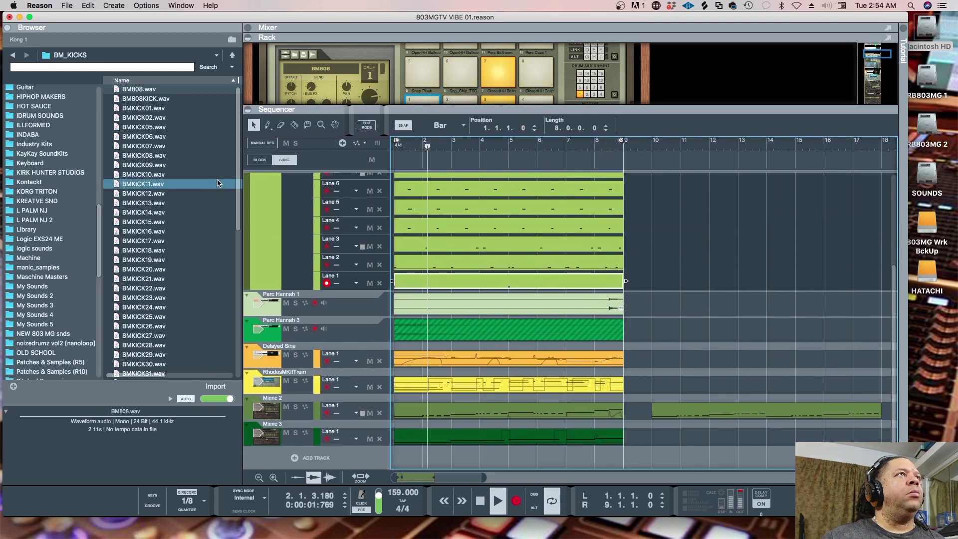
pyautogui.click(7, 27)
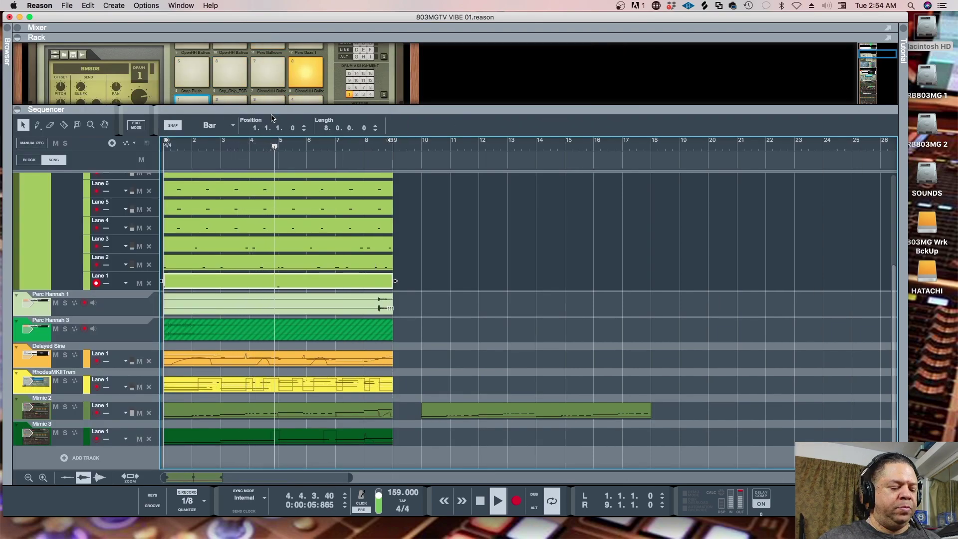
pyautogui.moveTo(272, 105); pyautogui.dragTo(368, 167)
pyautogui.scroll(2, 414, 136)
pyautogui.press('space')
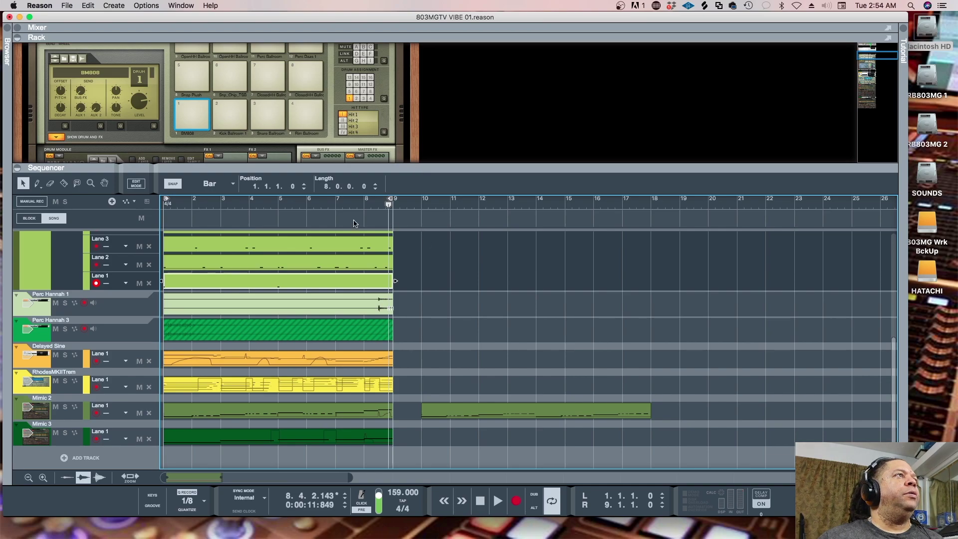
# - Extend the sequencer to full height and reorder the Kong 1 lanes in ascending order from Lane 1 to Lane 12
pyautogui.scroll(5, 425, 280)
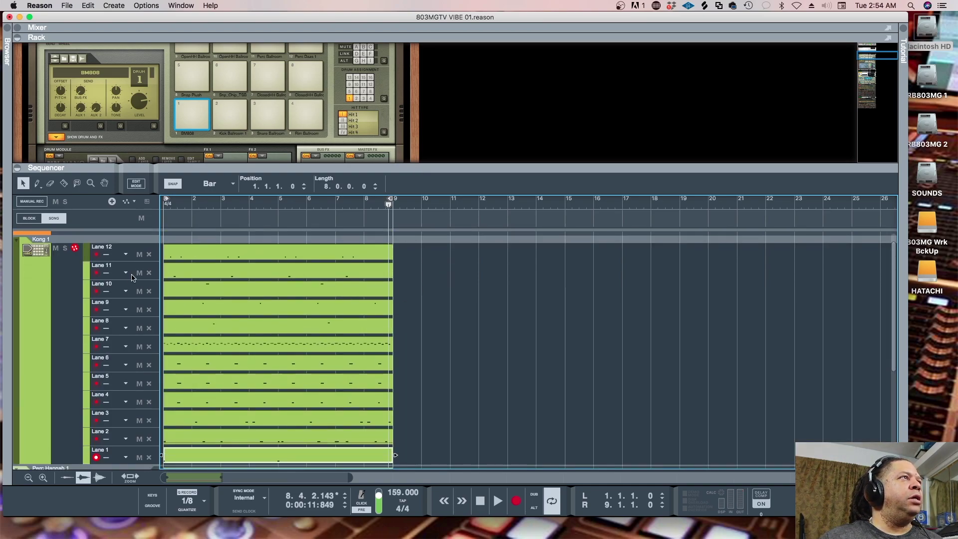
pyautogui.moveTo(184, 171); pyautogui.dragTo(203, 63)
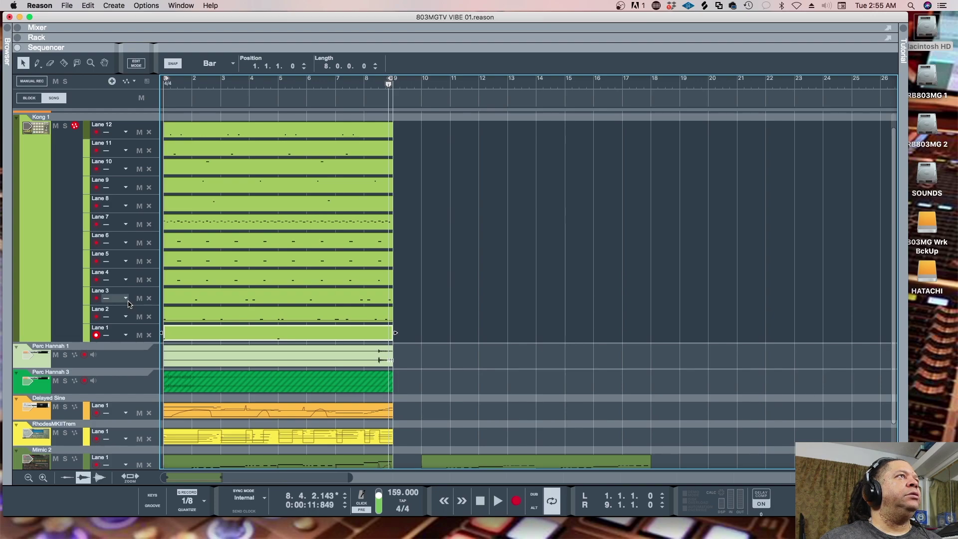
pyautogui.moveTo(85, 333); pyautogui.dragTo(95, 126)
pyautogui.moveTo(85, 340); pyautogui.dragTo(97, 148)
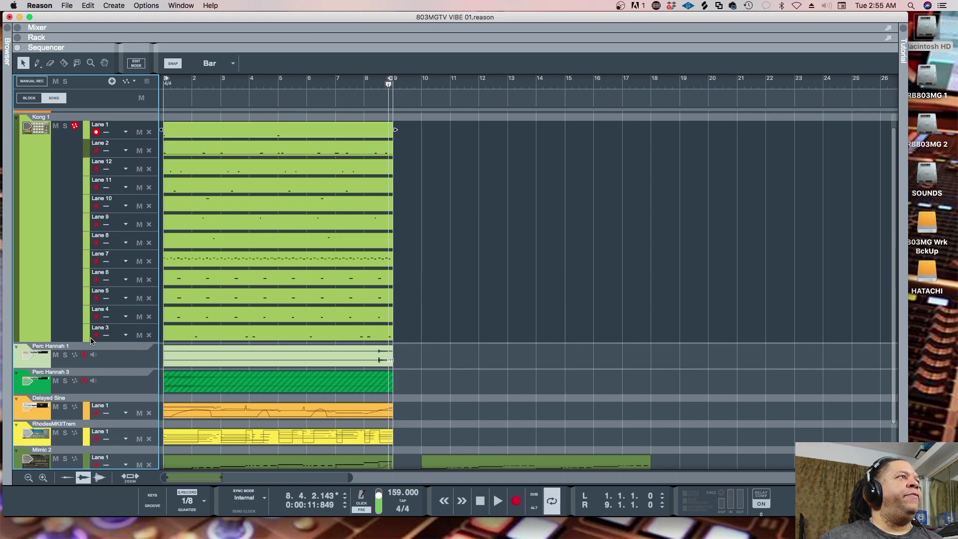
pyautogui.moveTo(93, 330); pyautogui.dragTo(83, 157)
pyautogui.moveTo(86, 340); pyautogui.dragTo(84, 179)
pyautogui.moveTo(85, 336); pyautogui.dragTo(84, 198)
pyautogui.moveTo(85, 336); pyautogui.dragTo(83, 212)
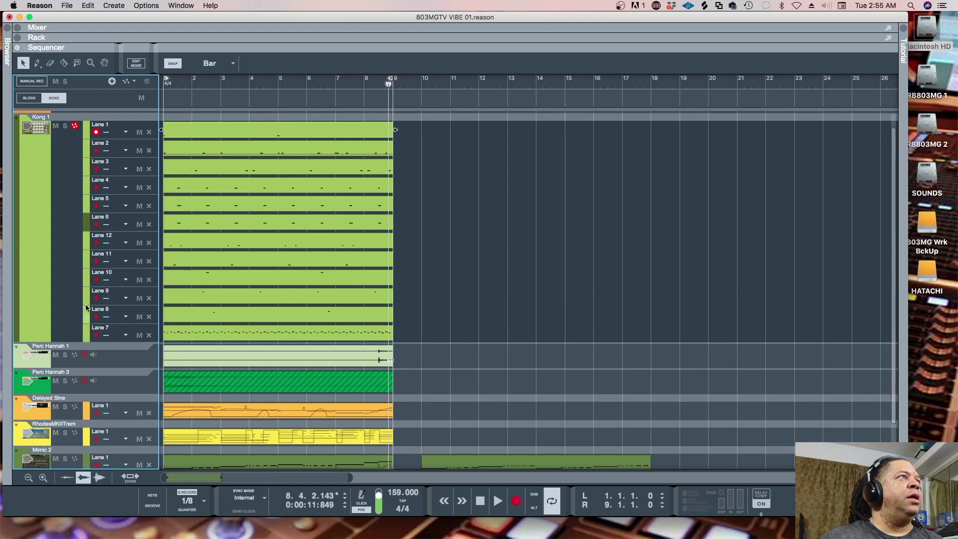
pyautogui.moveTo(84, 334); pyautogui.dragTo(84, 233)
pyautogui.moveTo(93, 336); pyautogui.dragTo(92, 268)
pyautogui.moveTo(91, 333); pyautogui.dragTo(90, 295)
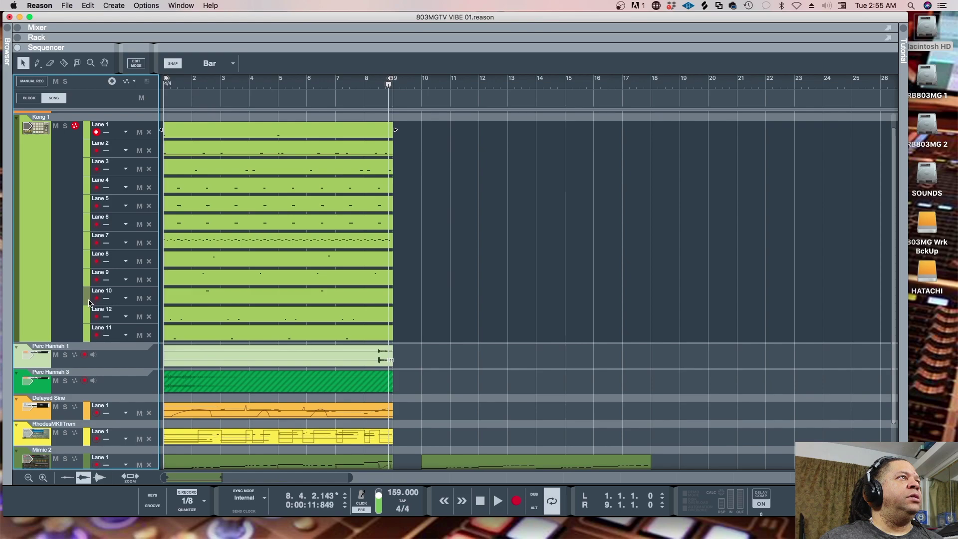
pyautogui.moveTo(88, 334); pyautogui.dragTo(87, 314)
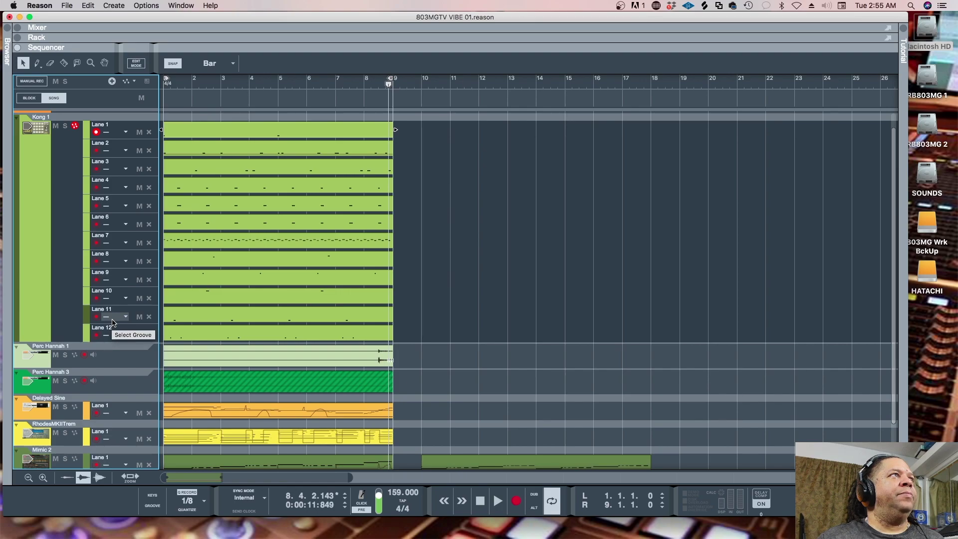
# - Expand the Mixer to full height over the Rack and Sequencer and examine the channel strips from input section to faders
pyautogui.moveTo(250, 53); pyautogui.dragTo(307, 455)
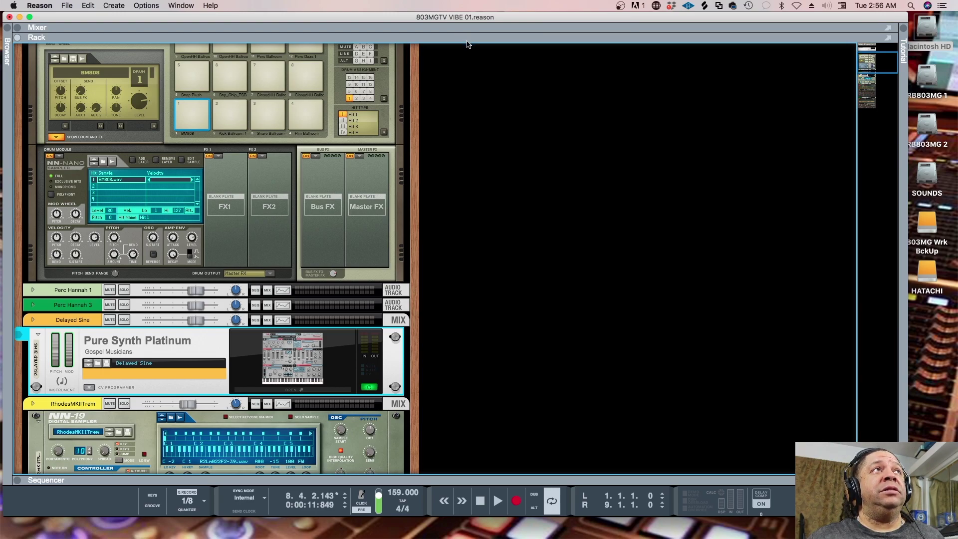
pyautogui.moveTo(468, 45); pyautogui.dragTo(469, 57)
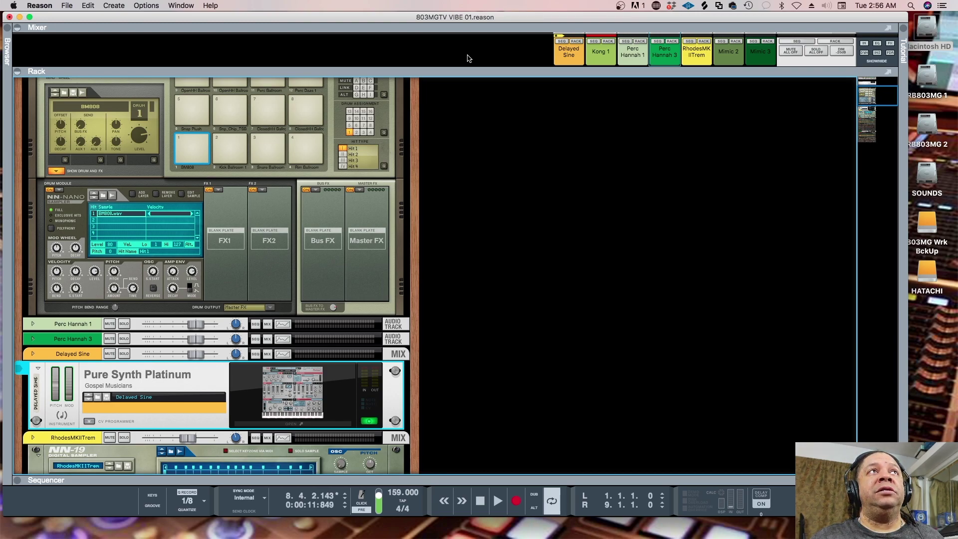
pyautogui.moveTo(466, 70); pyautogui.dragTo(471, 471)
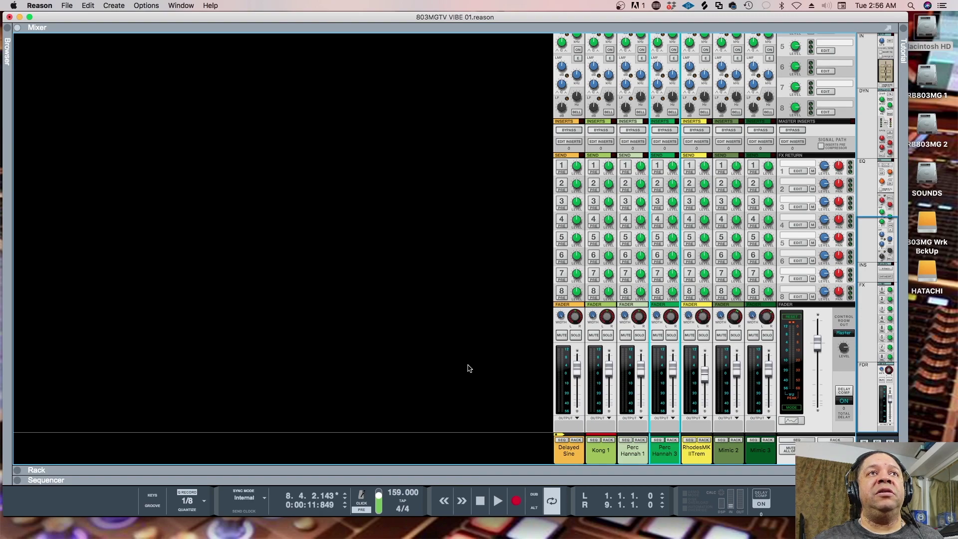
pyautogui.scroll(10, 468, 368)
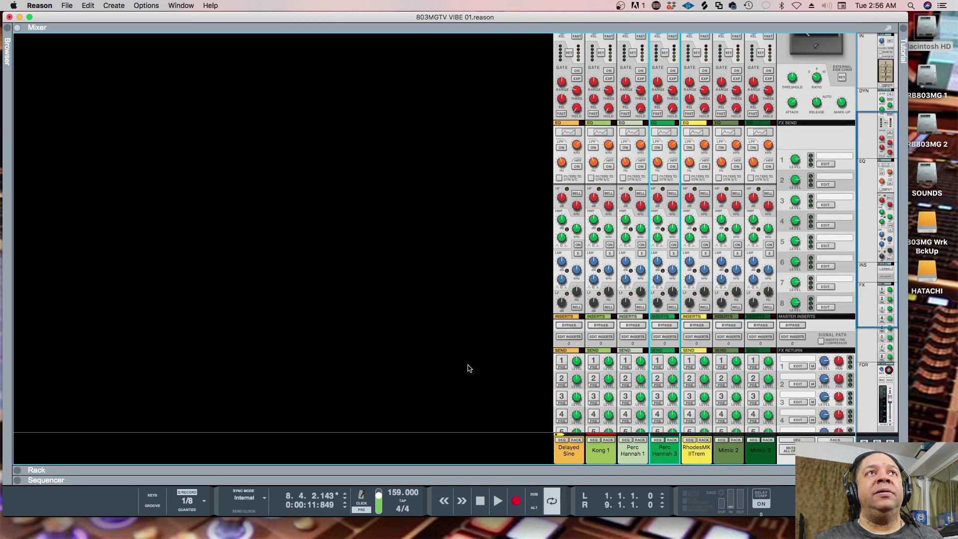
pyautogui.scroll(3, 468, 368)
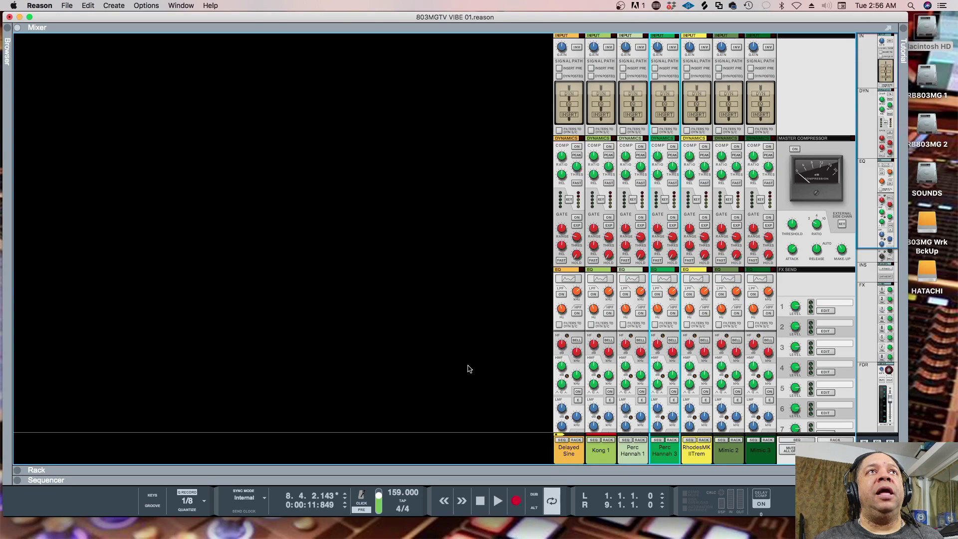
pyautogui.scroll(-13, 468, 369)
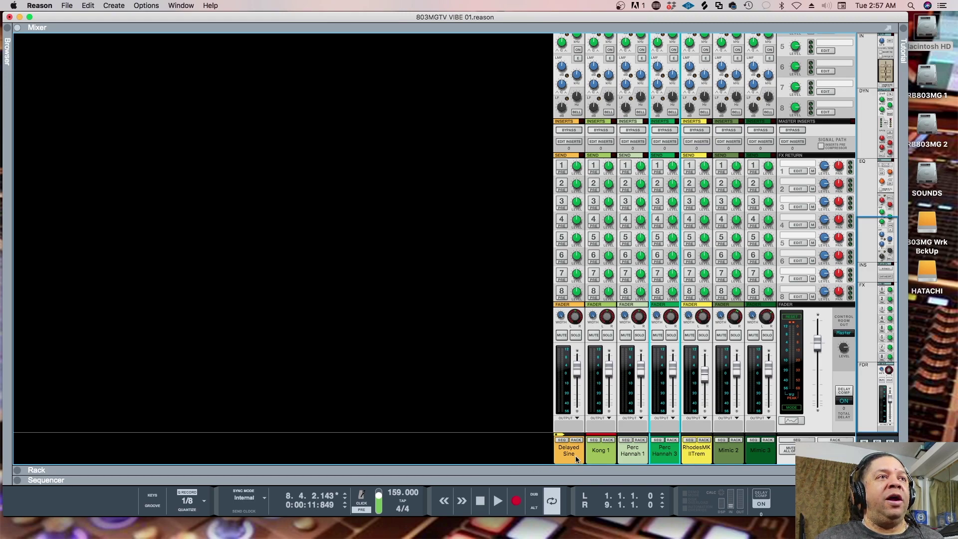
# - Move the Kong 1 mixer channel ahead of Delayed Sine and the Mimic 2 channel ahead of RhodesMKIITrem
pyautogui.moveTo(597, 457); pyautogui.dragTo(539, 459)
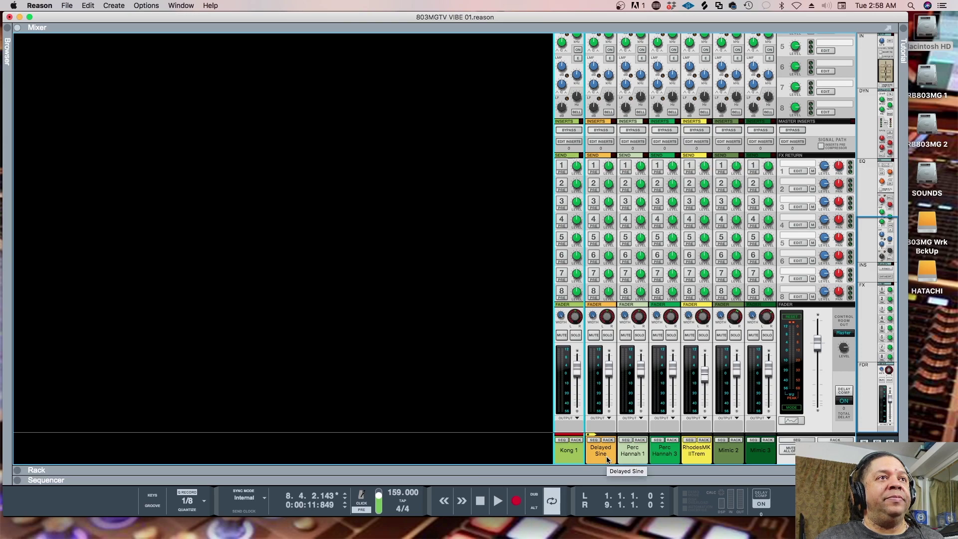
pyautogui.click(729, 457)
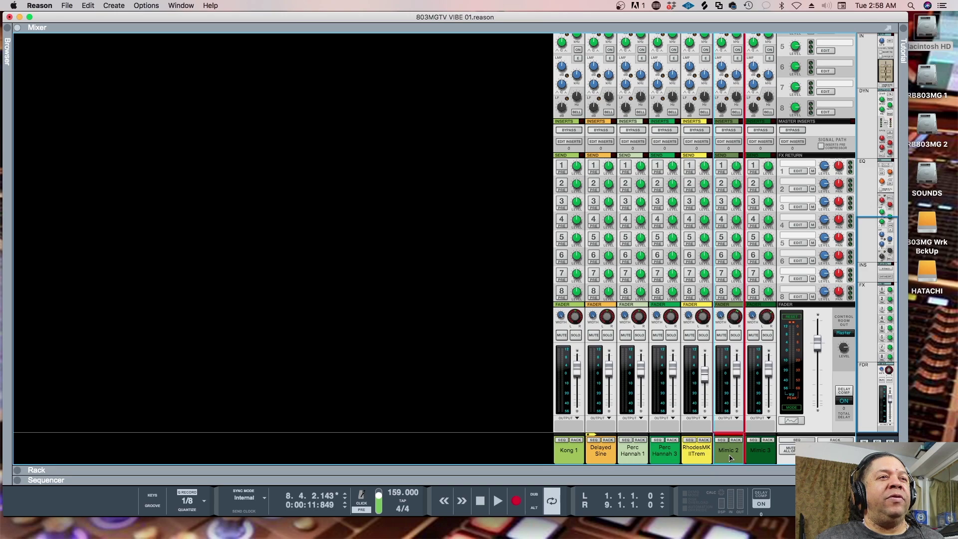
pyautogui.moveTo(729, 457); pyautogui.dragTo(683, 457)
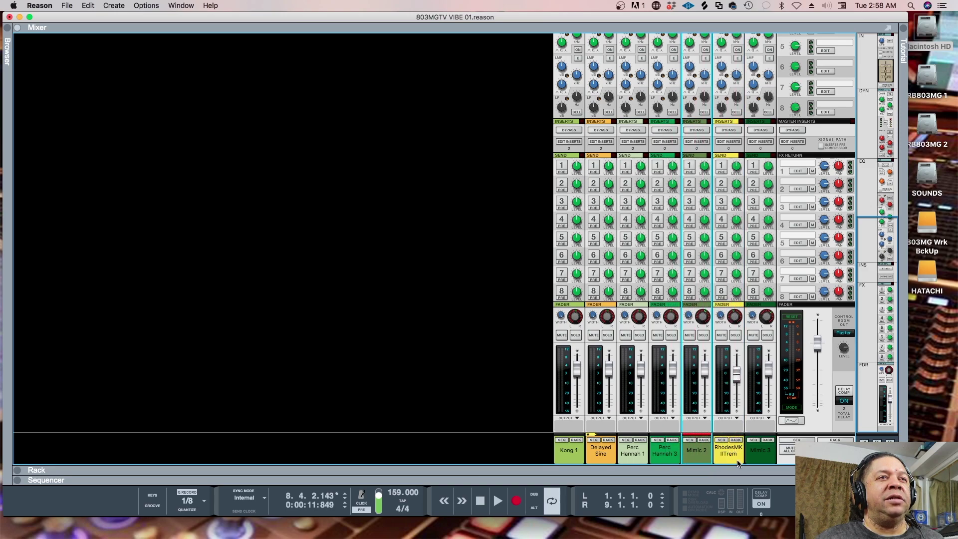
# - Rename the Mimic 2 mixer channel as GTR SAMPLE
pyautogui.doubleClick(696, 452)
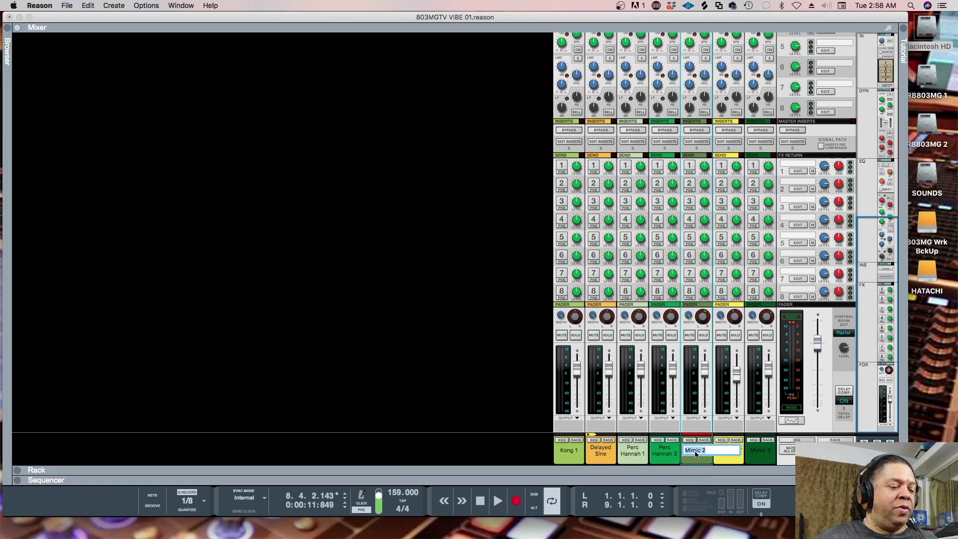
pyautogui.write('GTR')
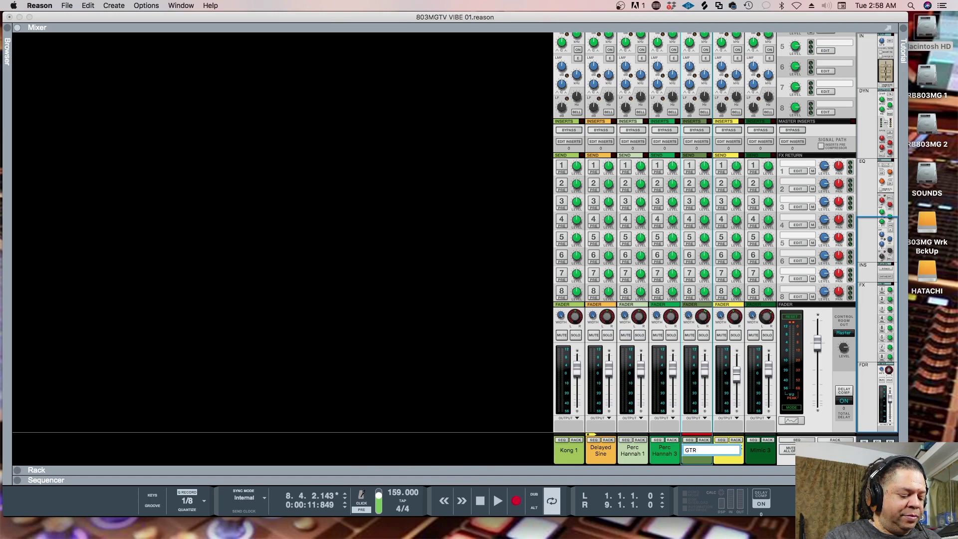
pyautogui.write('PLE')
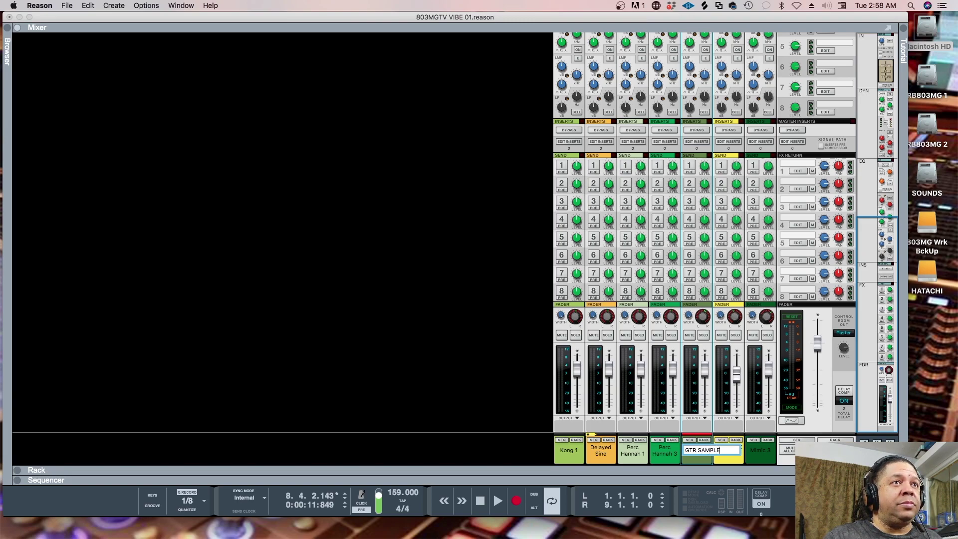
pyautogui.press('Return')
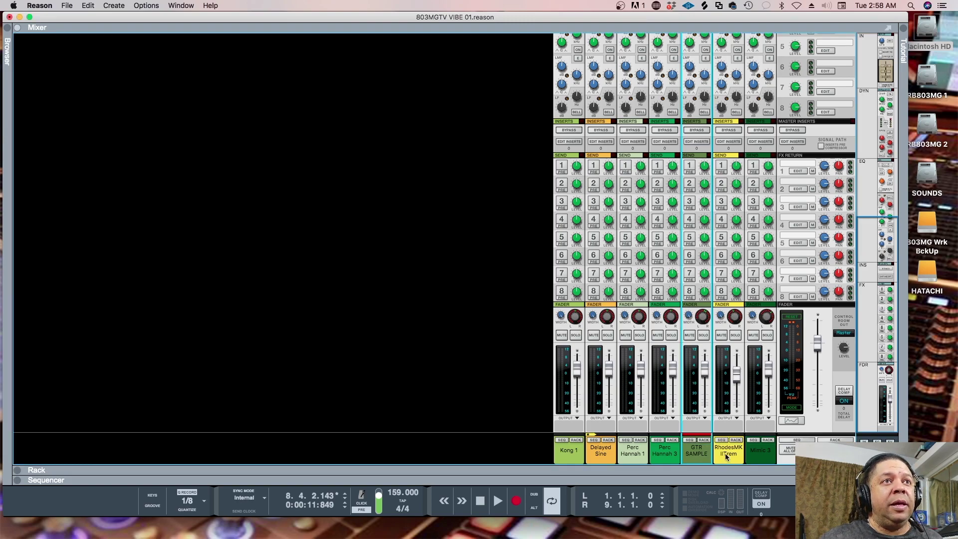
# - Enter KEY in the name of the Mimic 3 mixer channel
pyautogui.doubleClick(762, 453)
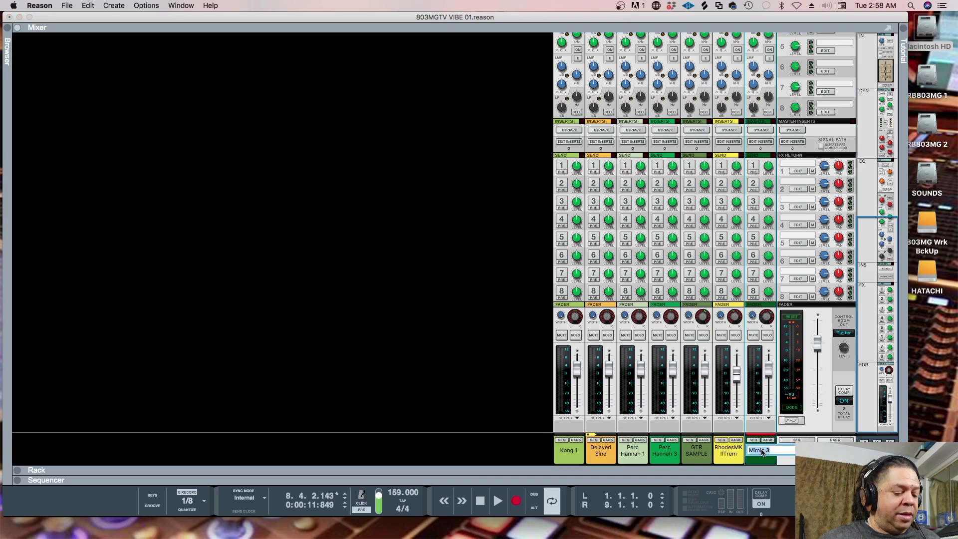
pyautogui.write('KEY')
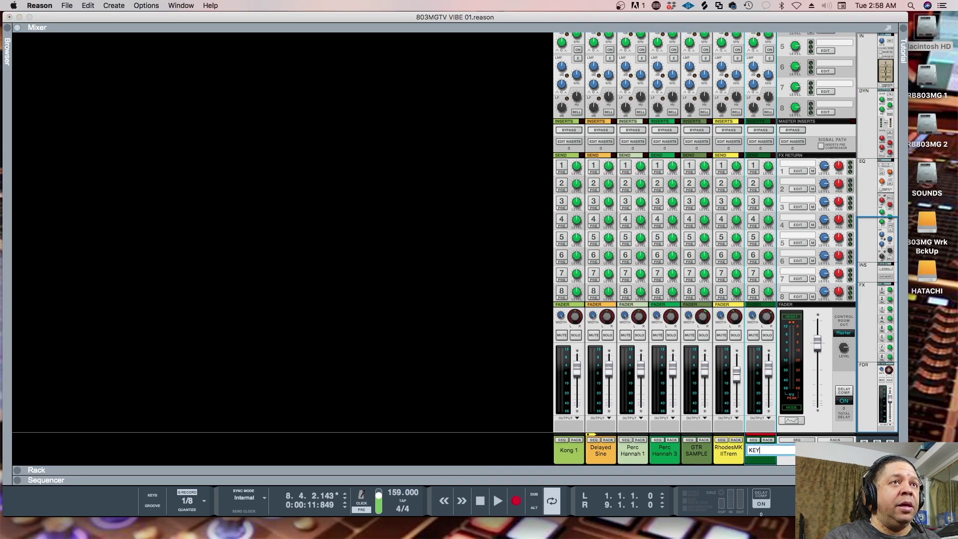
# - Name the last mixer channel KEY SAMPLE
pyautogui.write(' SAMPLE')
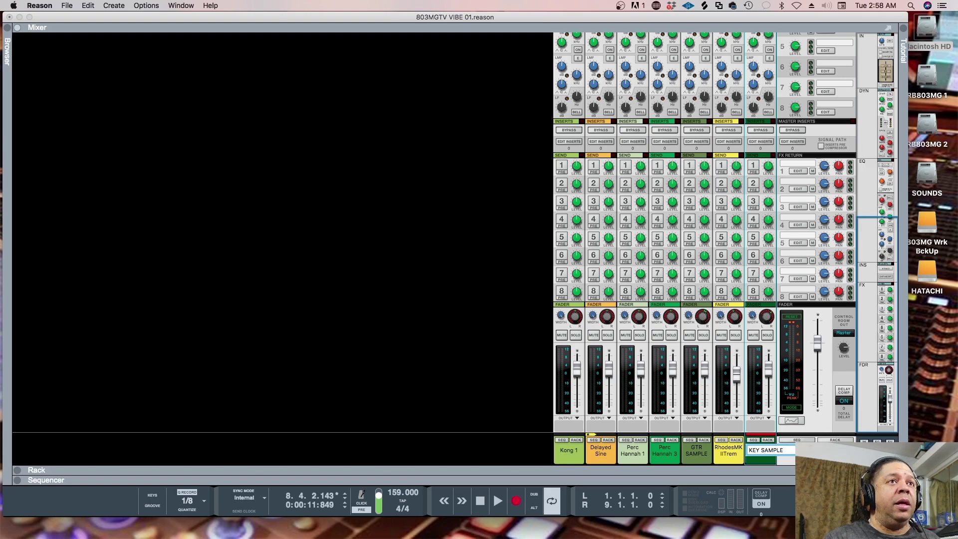
pyautogui.press('Return')
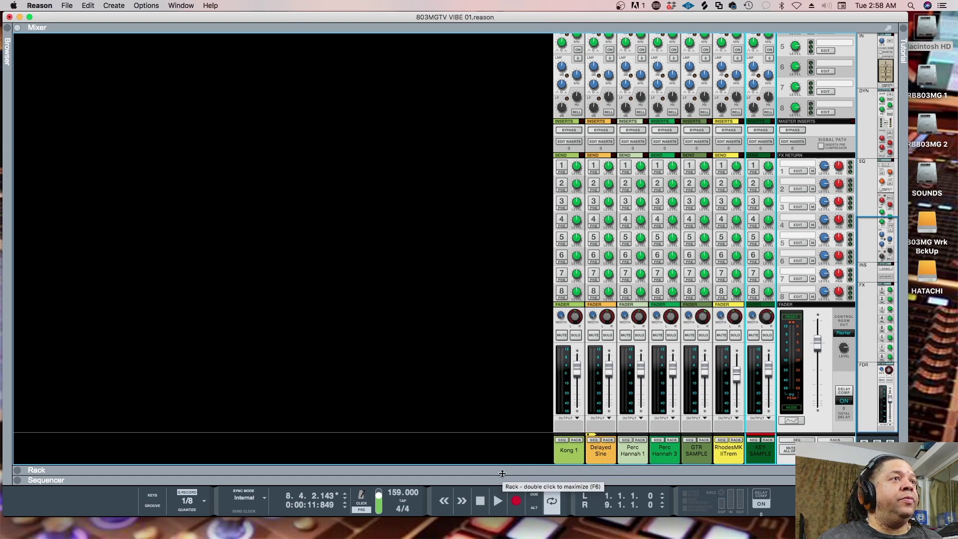
# - Expand the Kong 1 mix channel at the back of the rack and disconnect Kong's main audio outputs from its input
pyautogui.moveTo(505, 471); pyautogui.dragTo(547, 76)
pyautogui.scroll(5, 384, 215)
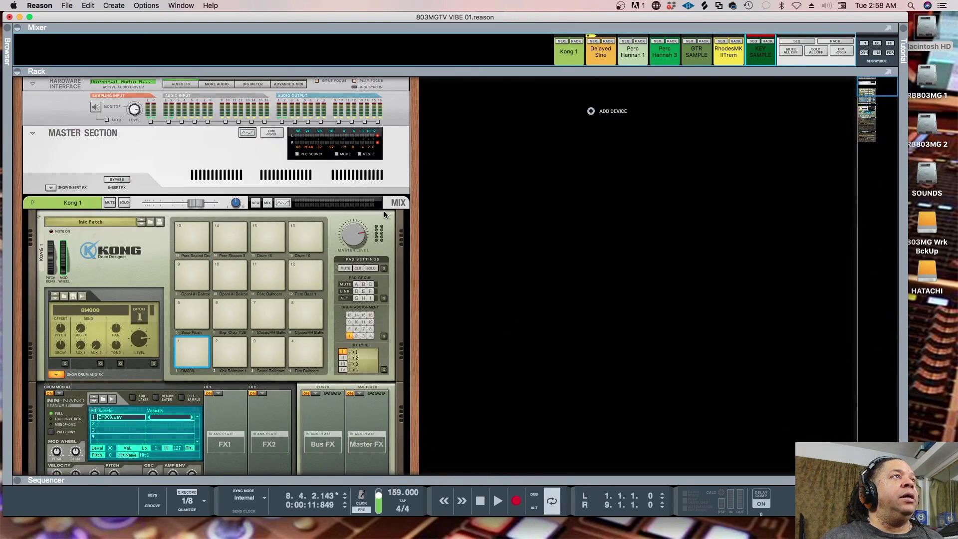
pyautogui.press('Tab')
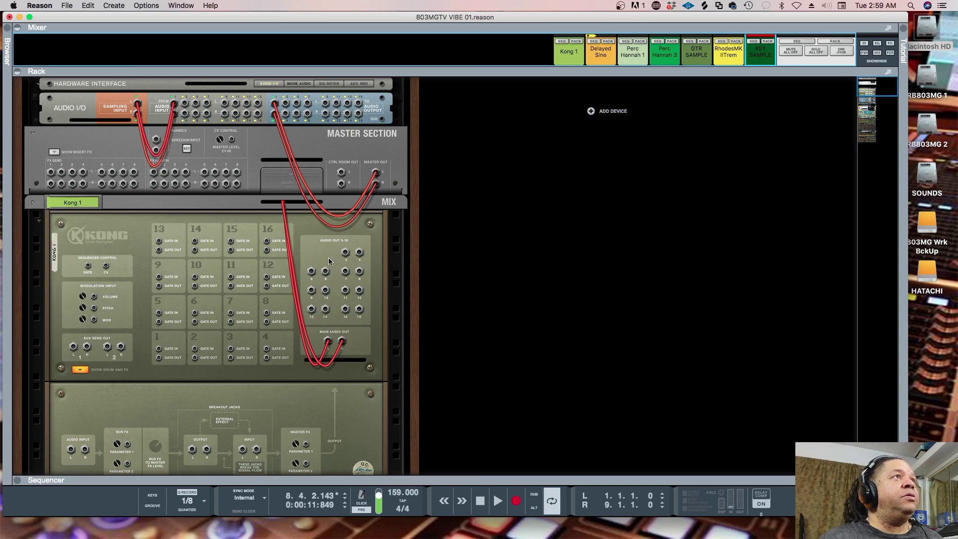
pyautogui.click(33, 202)
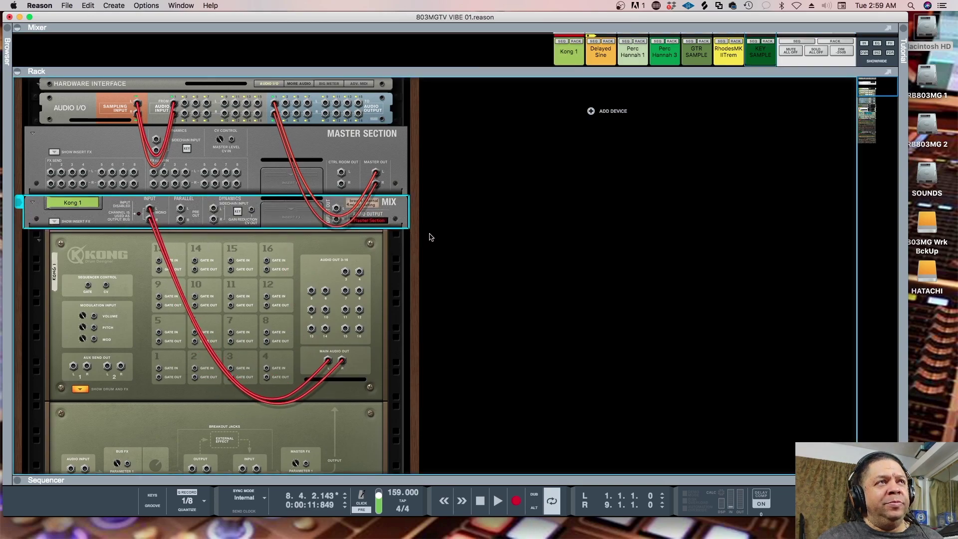
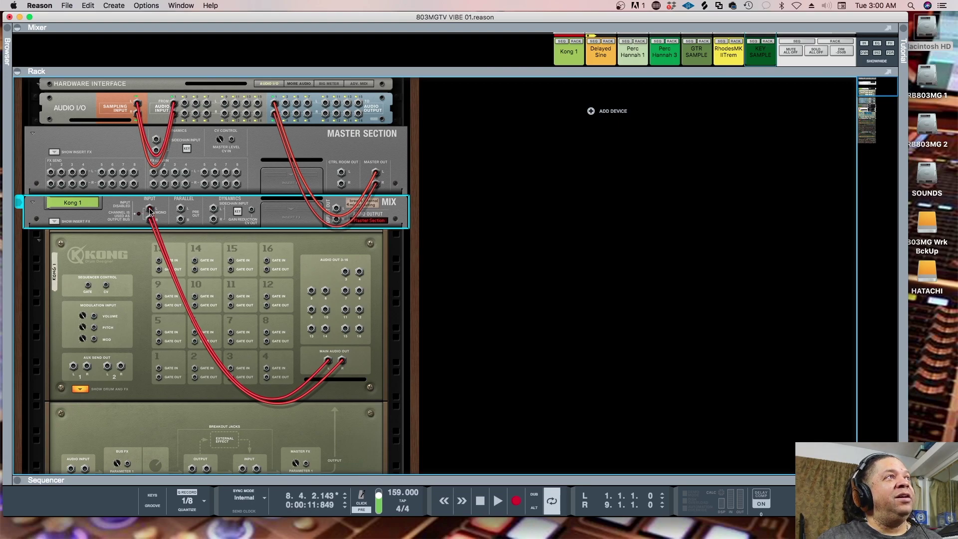
pyautogui.moveTo(149, 211); pyautogui.dragTo(145, 222)
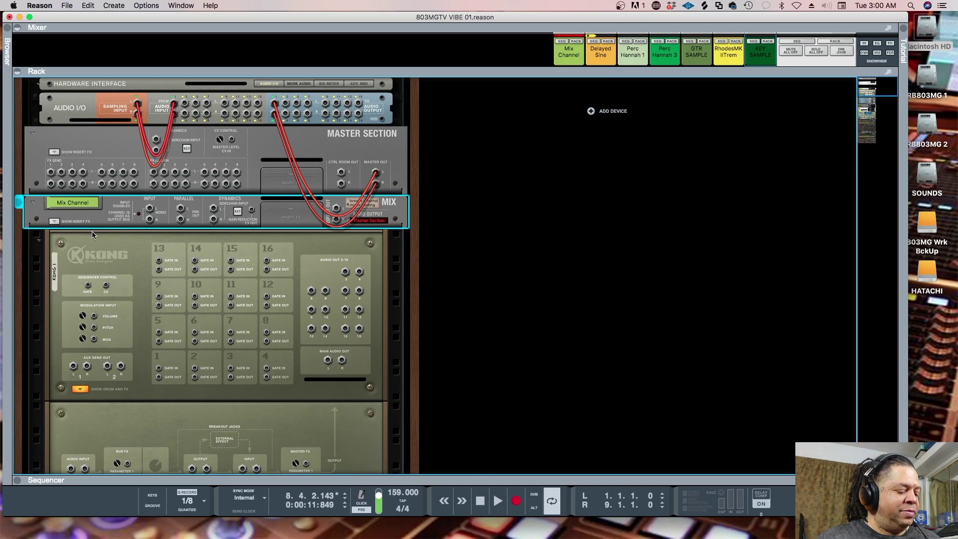
# - On the rack's front, load a Compressor into the FX1 slot of Kong pads 11 and 12
pyautogui.press('Tab')
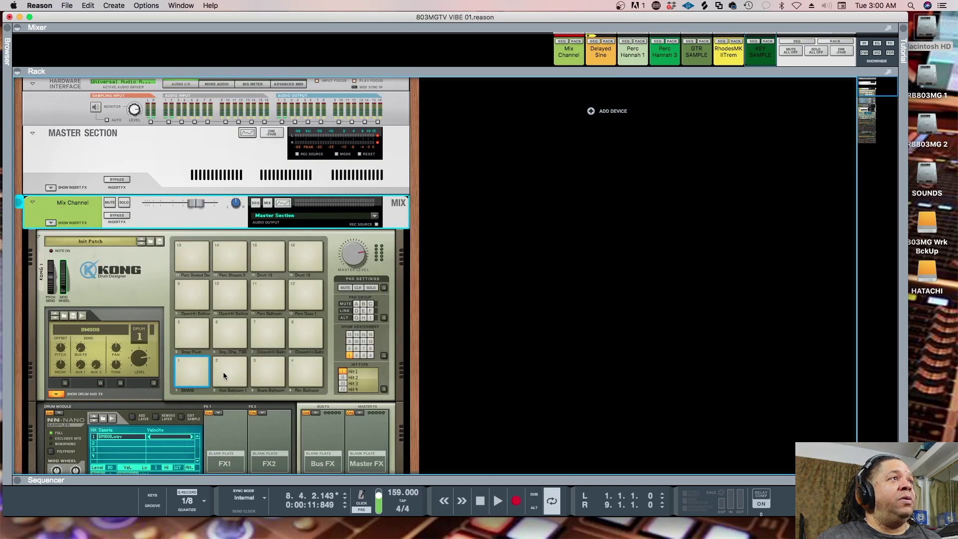
pyautogui.click(197, 335)
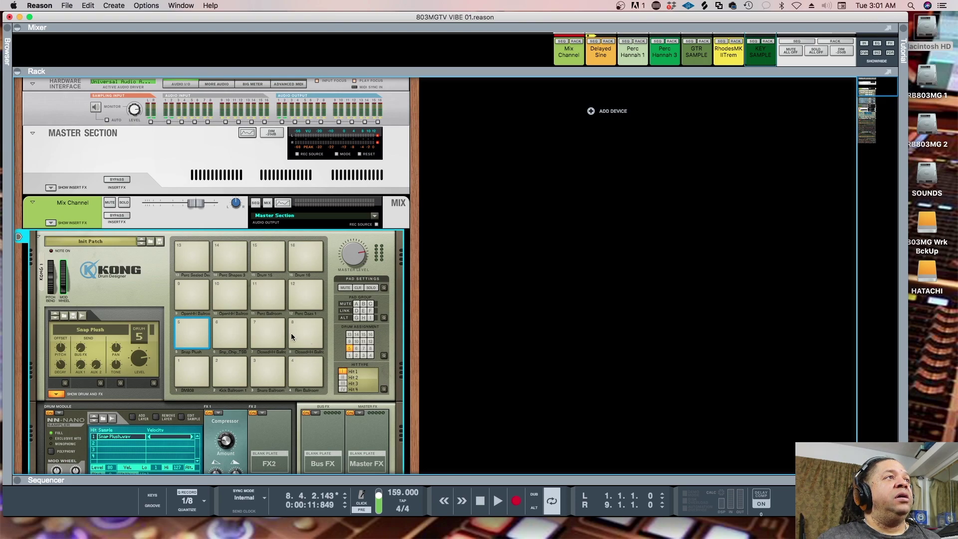
pyautogui.click(201, 263)
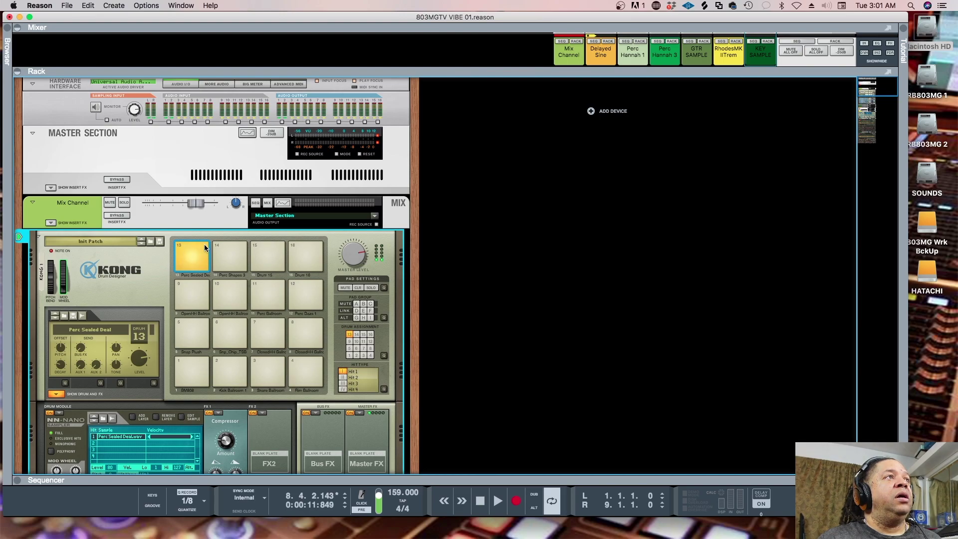
pyautogui.click(265, 289)
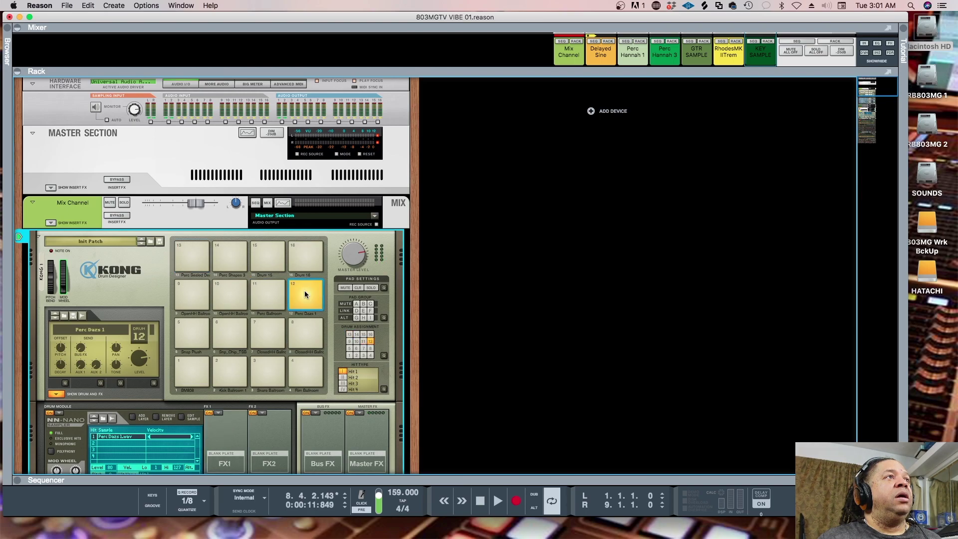
pyautogui.click(301, 292)
pyautogui.click(284, 292)
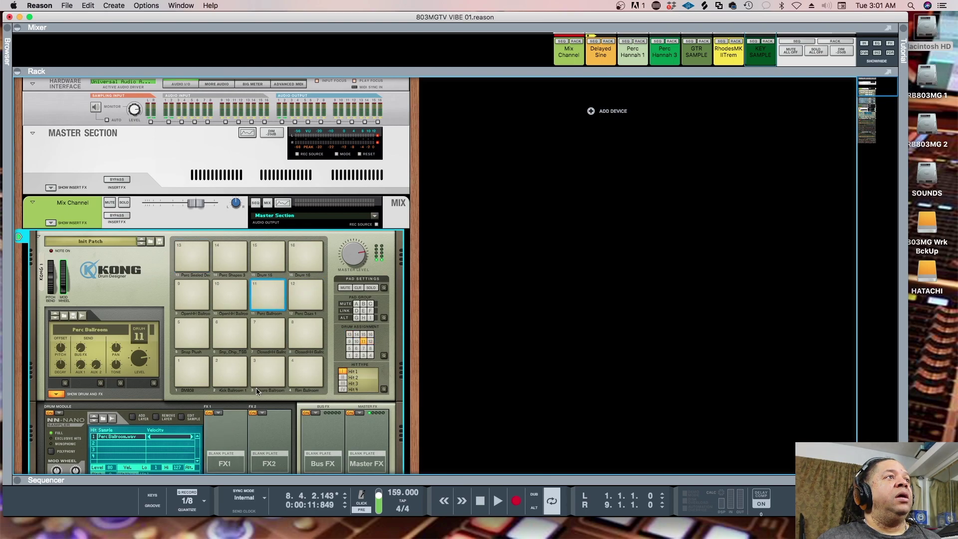
pyautogui.click(219, 413)
pyautogui.click(268, 313)
pyautogui.click(307, 287)
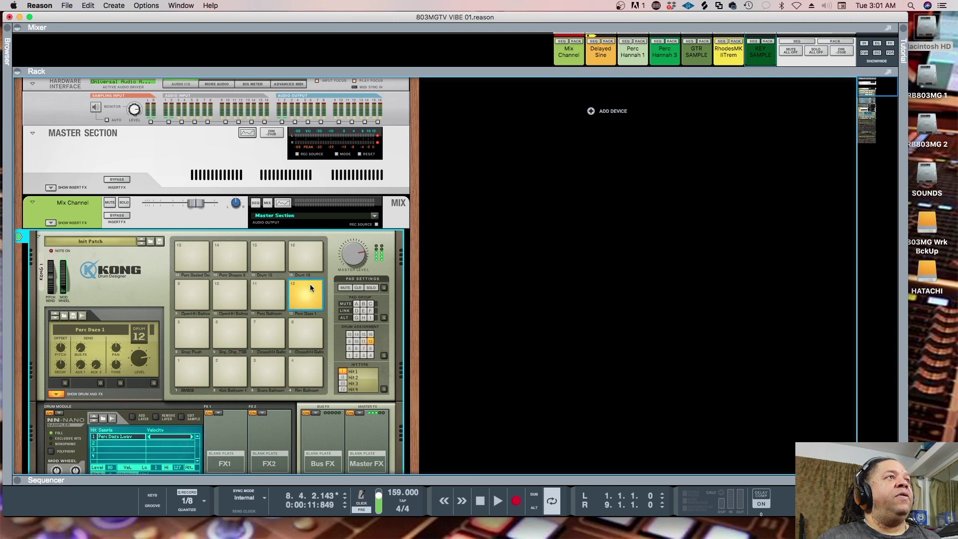
pyautogui.click(216, 413)
pyautogui.click(231, 454)
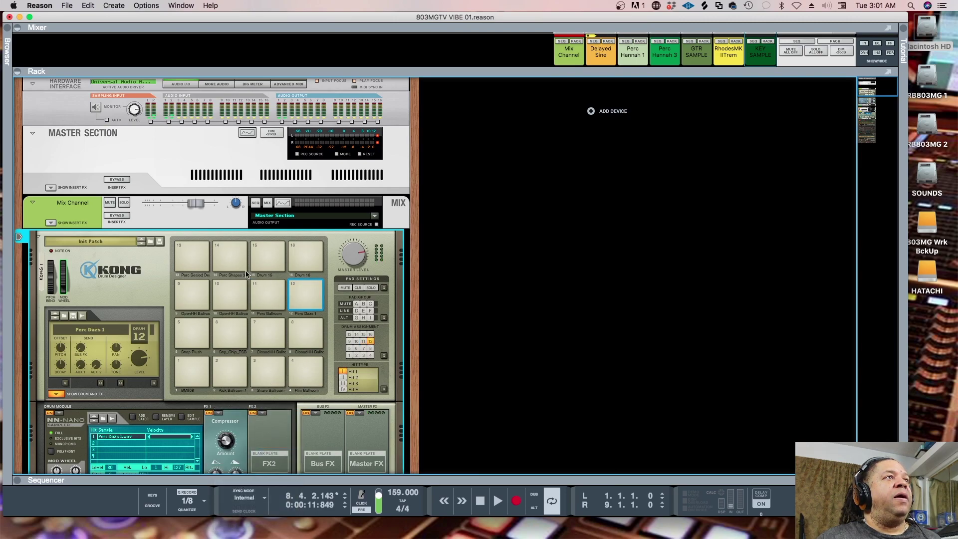
# - Go through Kong's drum pads, auditioning each sound and examining its effect slots
pyautogui.click(191, 252)
pyautogui.click(200, 294)
pyautogui.click(233, 294)
pyautogui.click(197, 327)
pyautogui.click(238, 333)
pyautogui.click(269, 332)
pyautogui.click(271, 298)
pyautogui.click(301, 295)
pyautogui.click(298, 333)
pyautogui.click(299, 371)
pyautogui.click(268, 371)
pyautogui.click(234, 367)
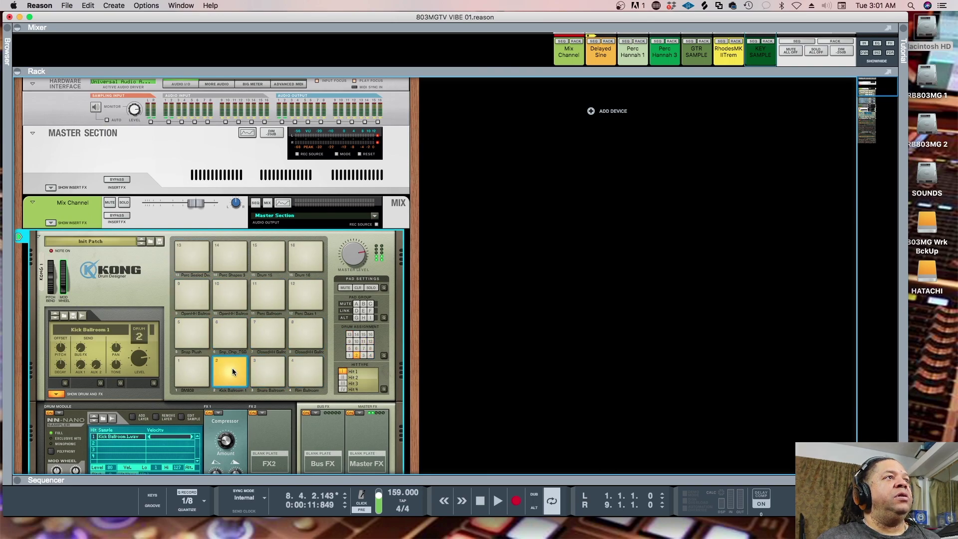
pyautogui.click(195, 370)
pyautogui.click(232, 369)
# - Load a Compressor into the FX1 slot of Kong pad 1
pyautogui.click(204, 369)
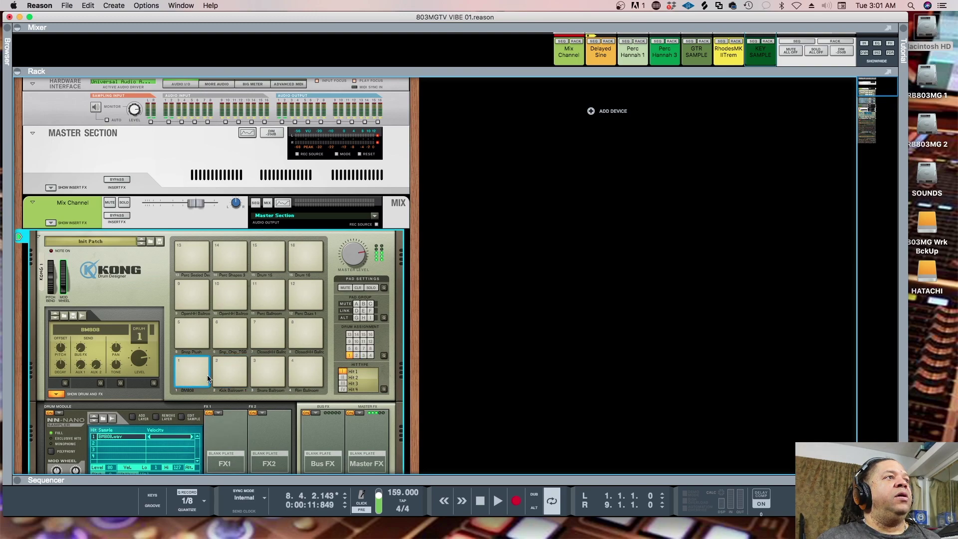
pyautogui.click(219, 413)
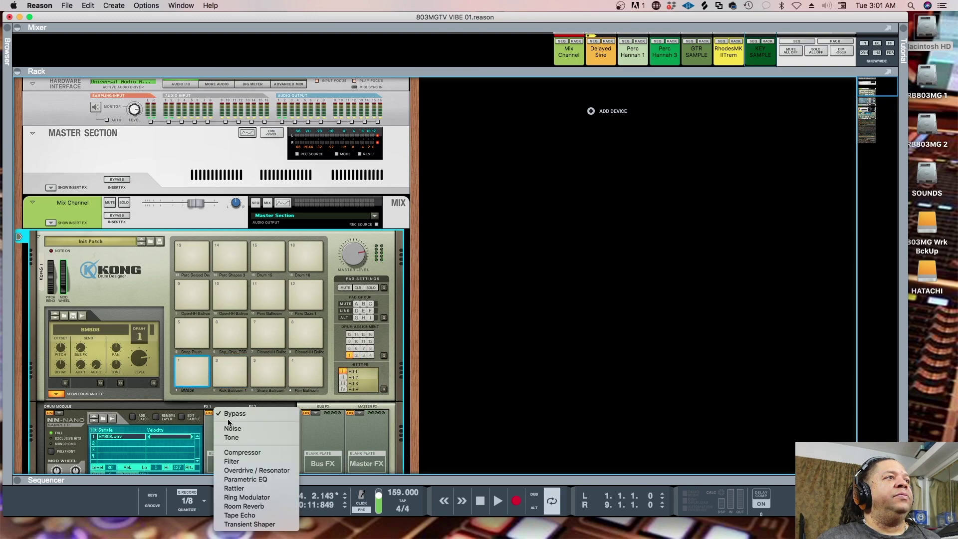
pyautogui.click(239, 452)
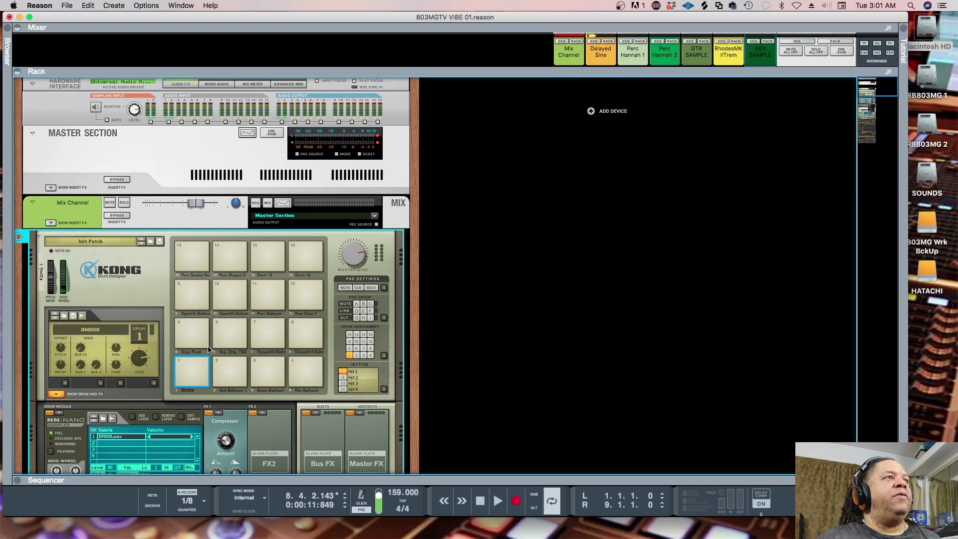
pyautogui.click(192, 253)
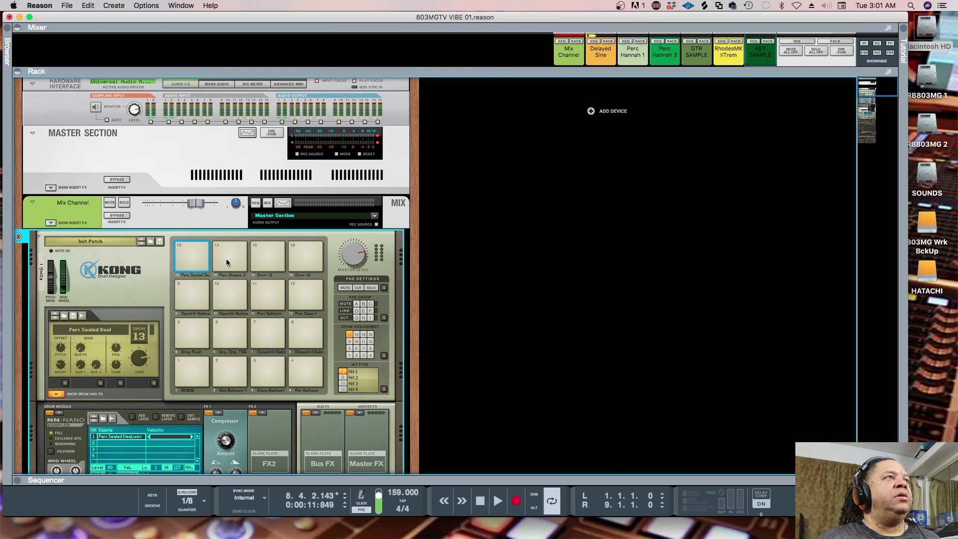
# - Turn the rack to its rear and duplicate the empty mix channel above Kong ten times
pyautogui.click(86, 220)
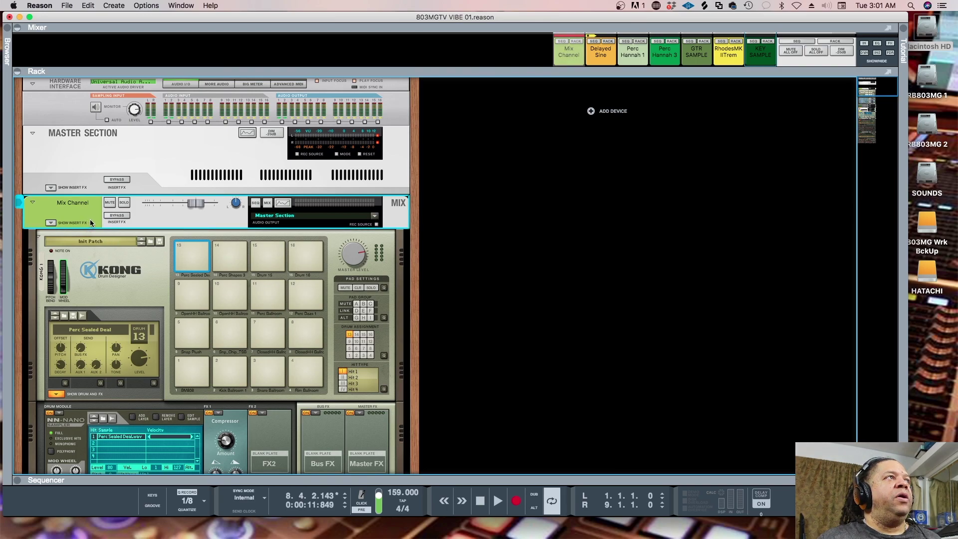
pyautogui.press('Tab')
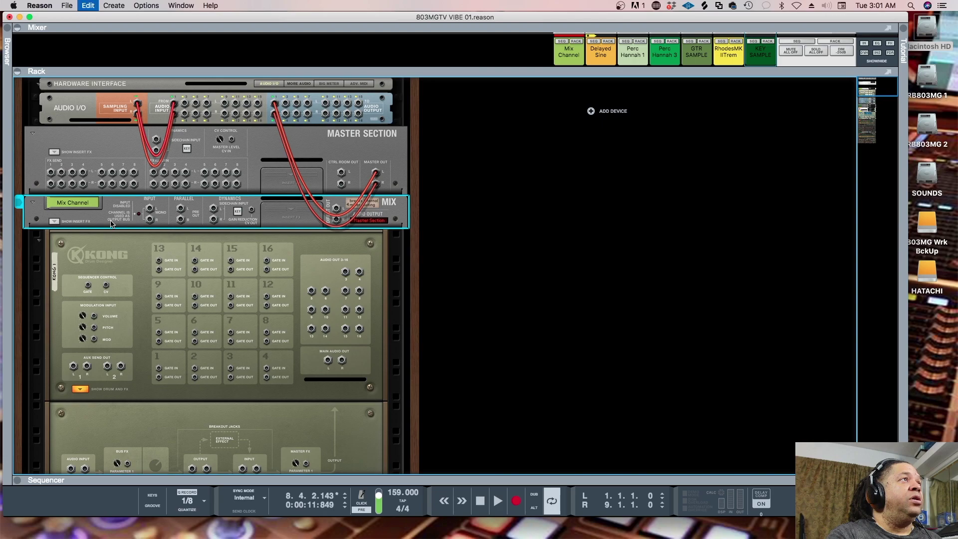
pyautogui.press('super+d')
pyautogui.press('super+d')
pyautogui.press('super+d')
pyautogui.press('super+d')
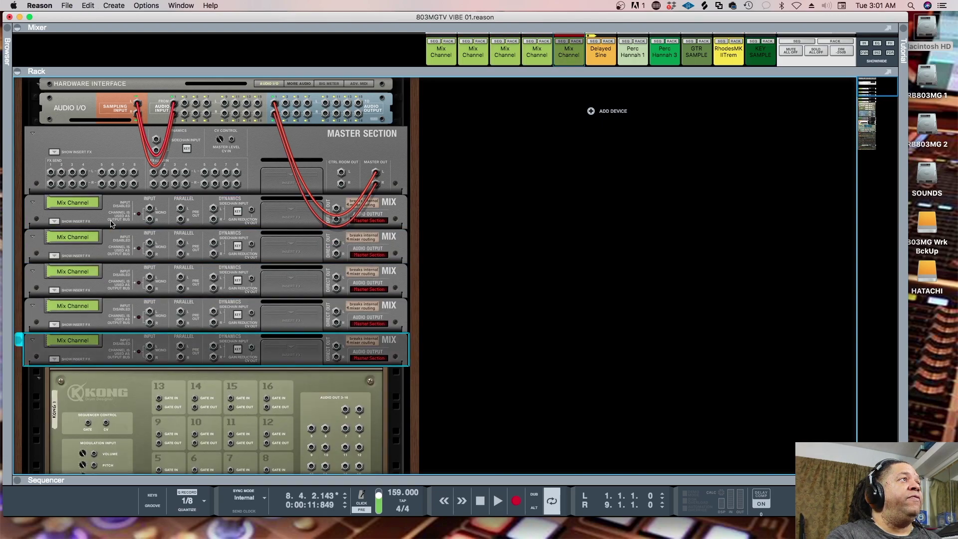
pyautogui.press('super+d')
pyautogui.press('super+d')
pyautogui.press('super+d')
pyautogui.press('super+d')
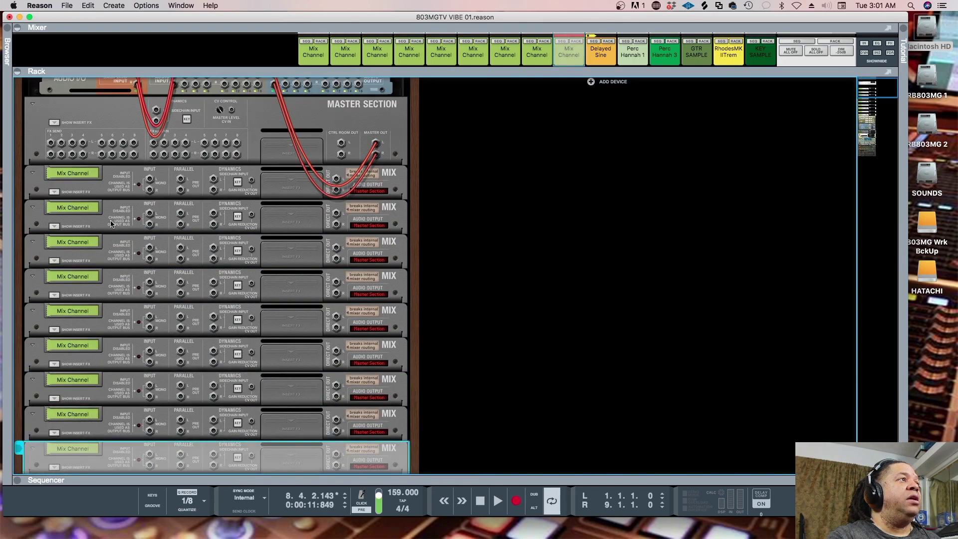
pyautogui.press('super+d')
pyautogui.press('super+d')
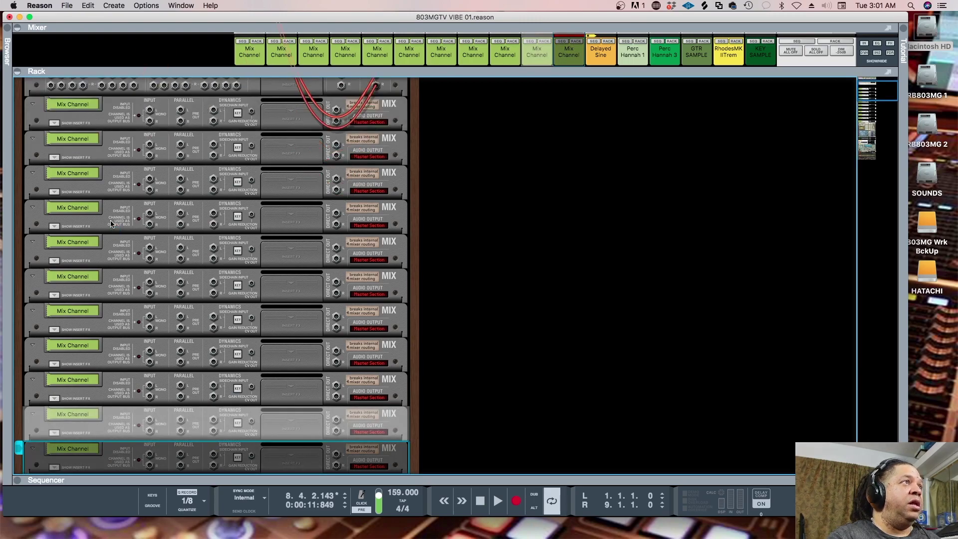
# - Cable Kong's main left and right audio outputs to the inputs of the first and second mix channels
pyautogui.scroll(3, 132, 217)
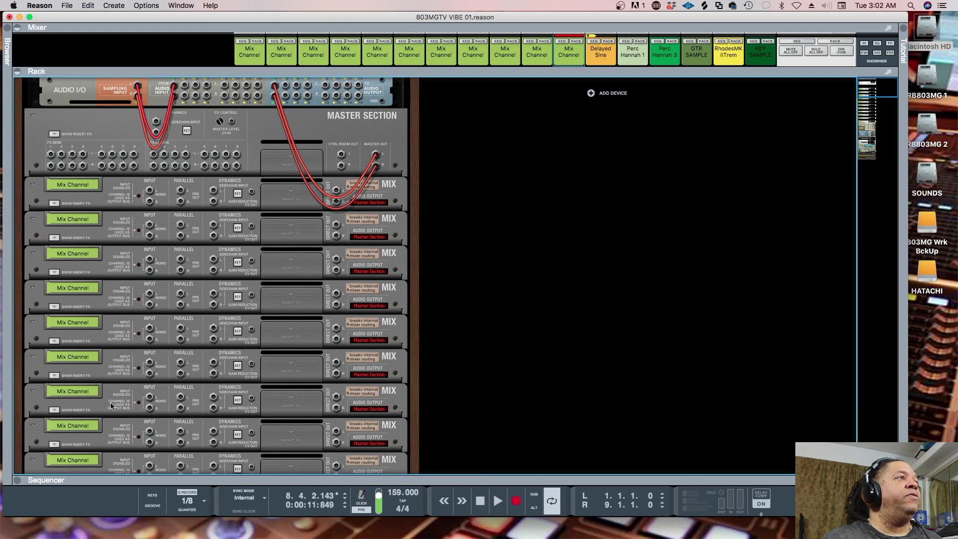
pyautogui.scroll(-5, 116, 461)
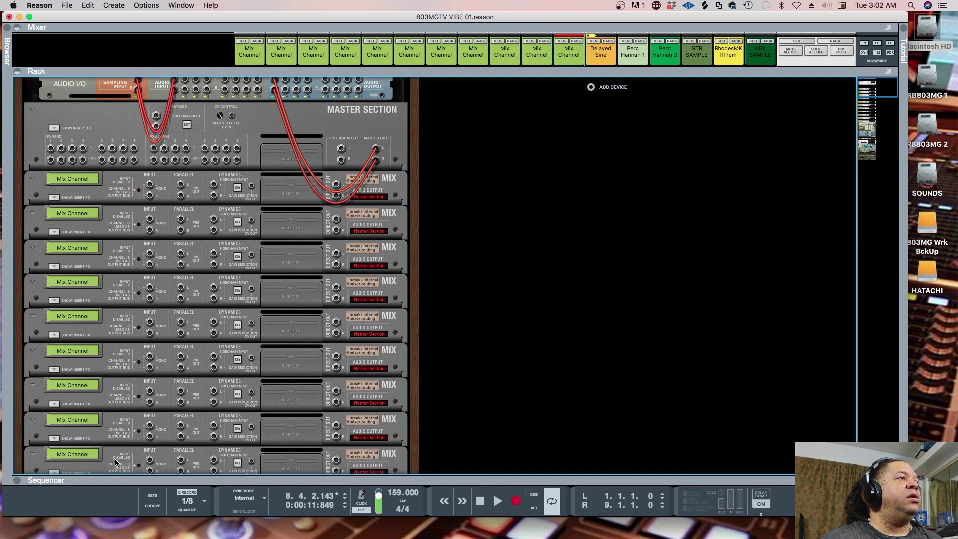
pyautogui.click(117, 460)
pyautogui.scroll(-10, 115, 457)
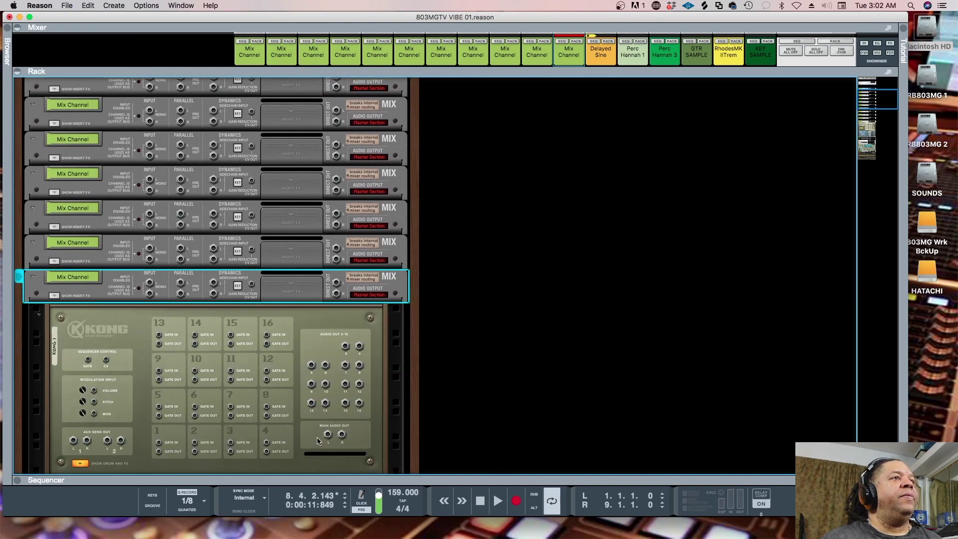
pyautogui.moveTo(331, 439); pyautogui.dragTo(151, 209)
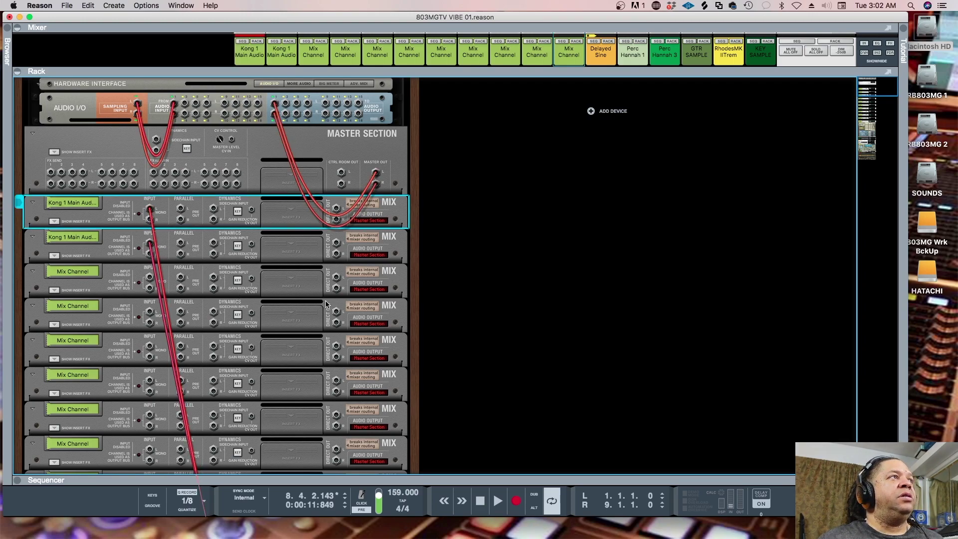
# - Cable Kong's audio outputs 3, 4, 5 and 6 individually to the third through sixth mix channels
pyautogui.scroll(-8, 327, 304)
pyautogui.moveTo(345, 369); pyautogui.dragTo(149, 255)
pyautogui.scroll(-5, 240, 298)
pyautogui.scroll(-3, 248, 302)
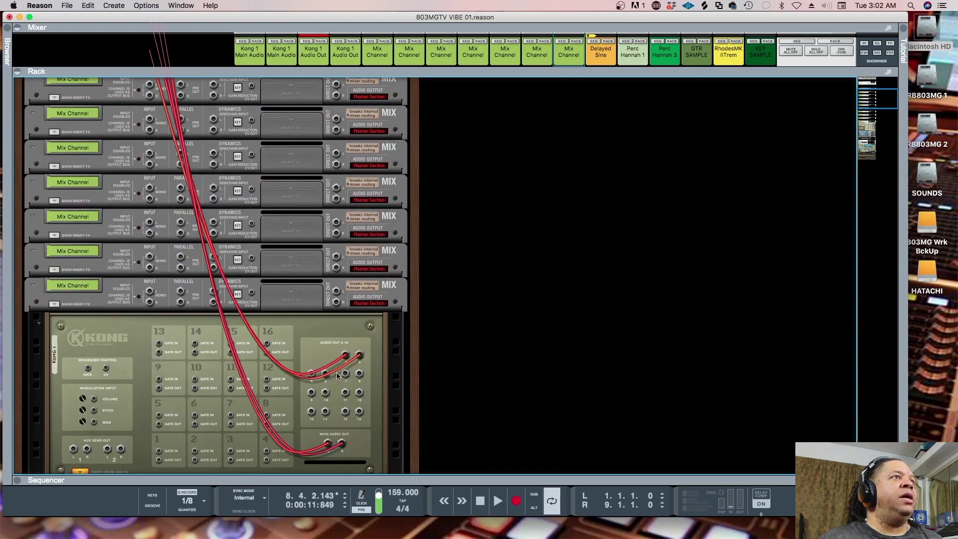
pyautogui.moveTo(310, 375); pyautogui.dragTo(149, 299)
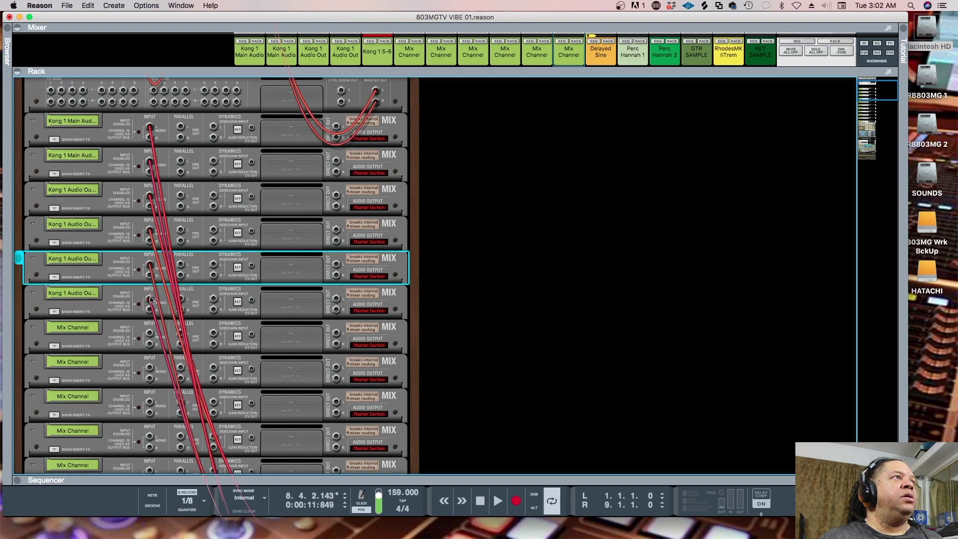
# - Cable Kong's output pair 7-8 to the seventh mix channel and pair 9-10 to the eighth
pyautogui.scroll(-3, 207, 327)
pyautogui.scroll(-2, 207, 327)
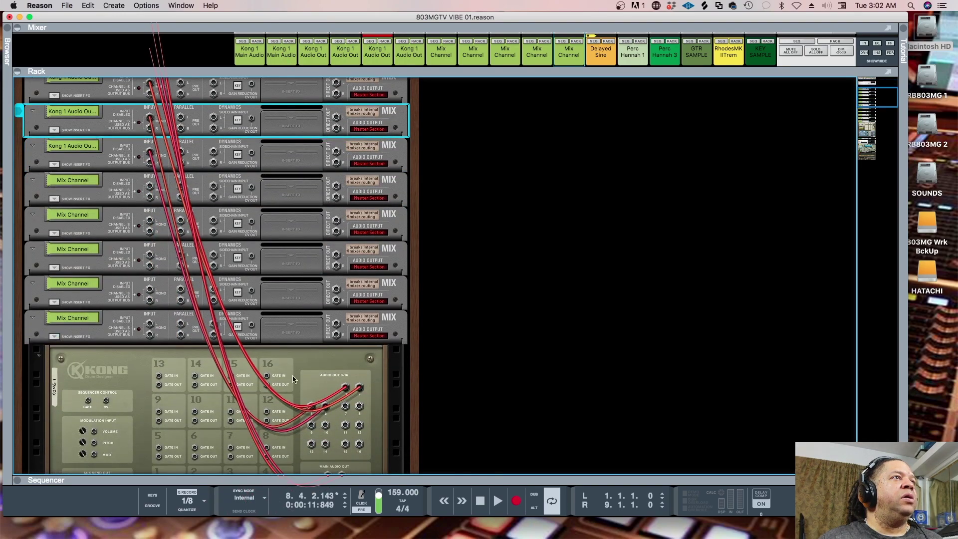
pyautogui.moveTo(347, 408); pyautogui.dragTo(153, 190)
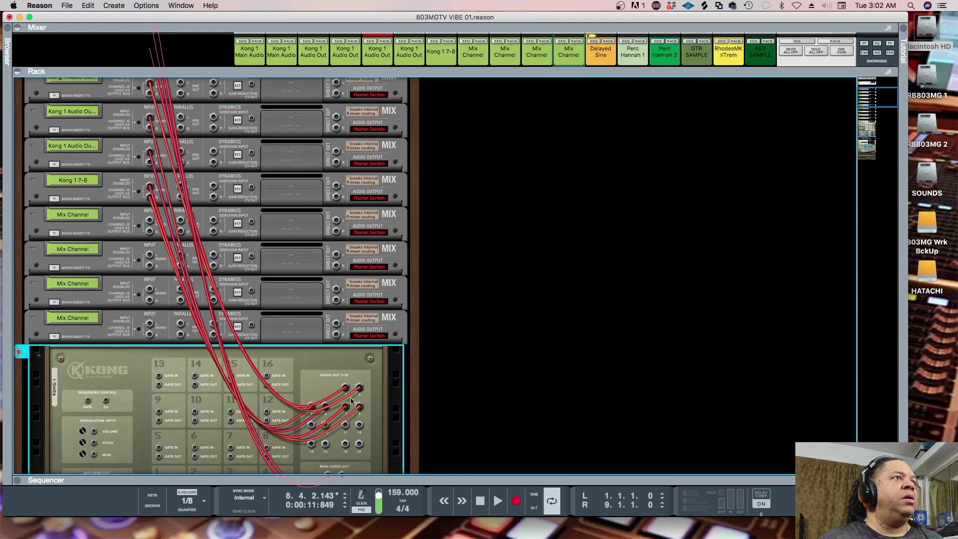
pyautogui.moveTo(314, 429); pyautogui.dragTo(150, 221)
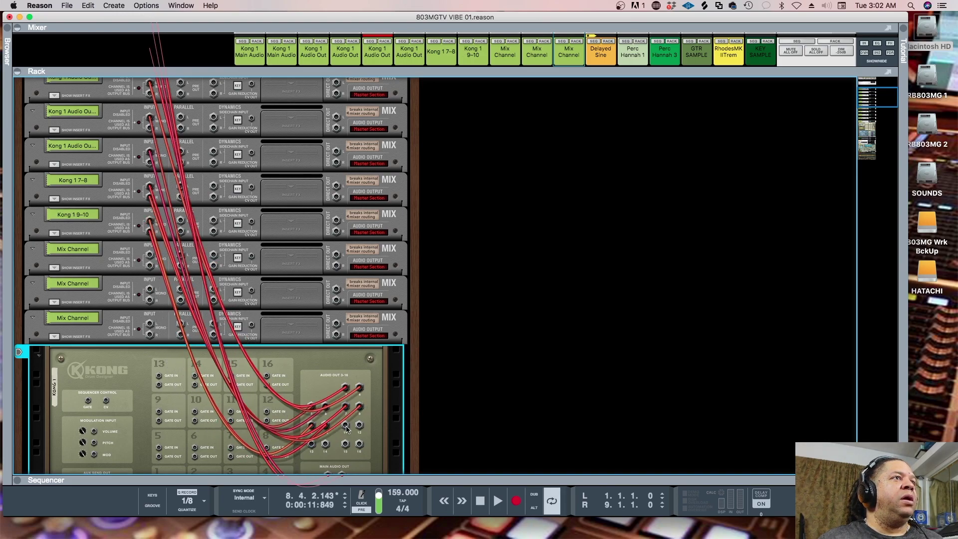
# - Cable Kong's audio outputs 11 and 12 individually to the ninth and tenth mix channels
pyautogui.moveTo(347, 427); pyautogui.dragTo(150, 288)
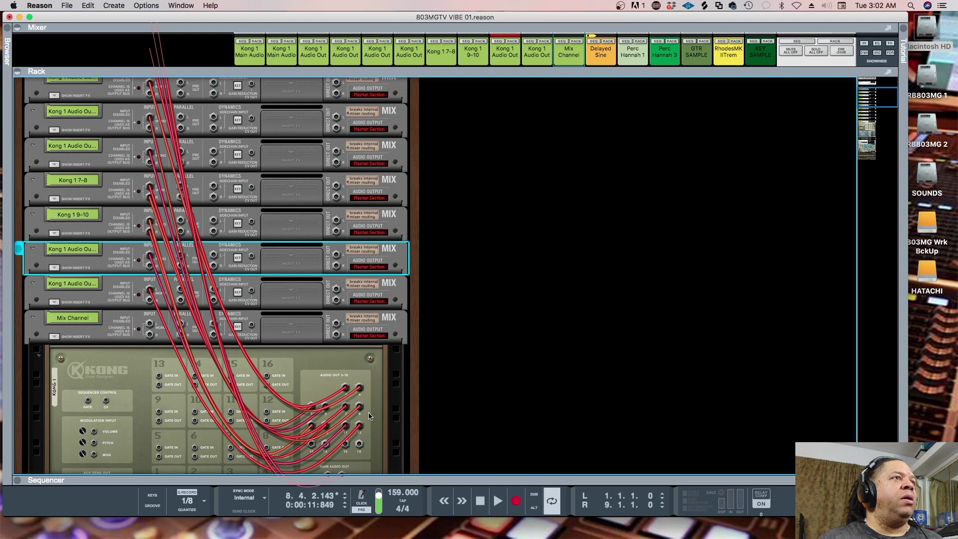
pyautogui.scroll(-3, 349, 414)
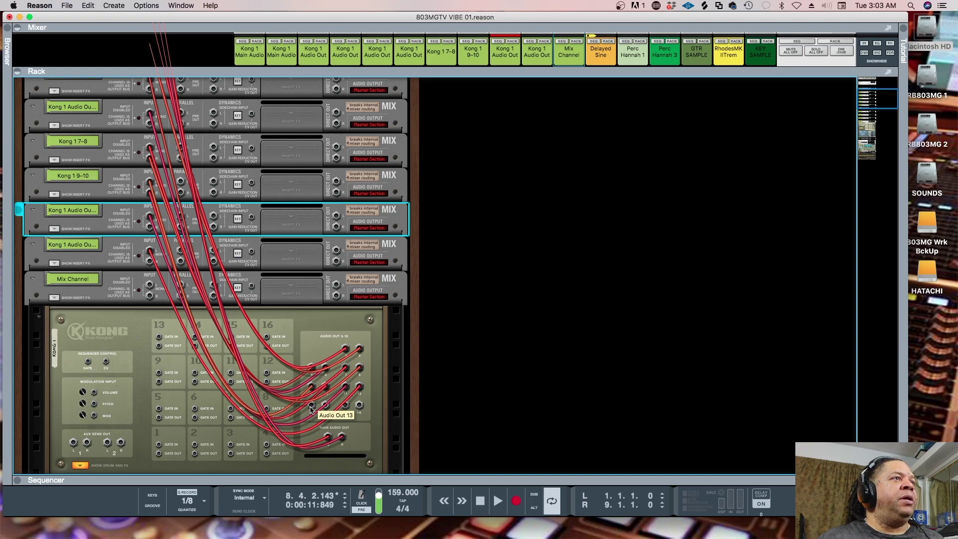
# - Cable Kong's output pair 13–14 to the eleventh mix channel and turn the rack around to Kong's front panel
pyautogui.moveTo(310, 409); pyautogui.dragTo(148, 285)
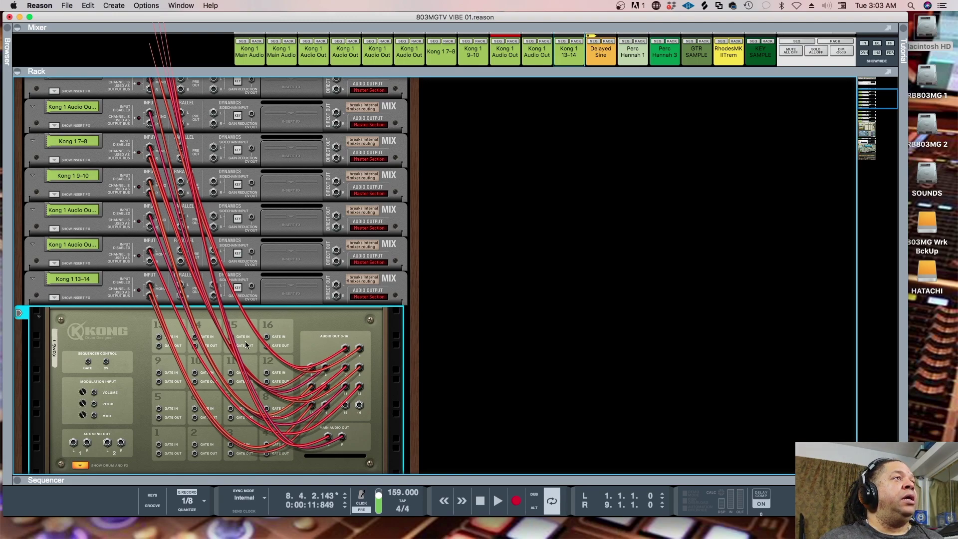
pyautogui.scroll(-5, 266, 348)
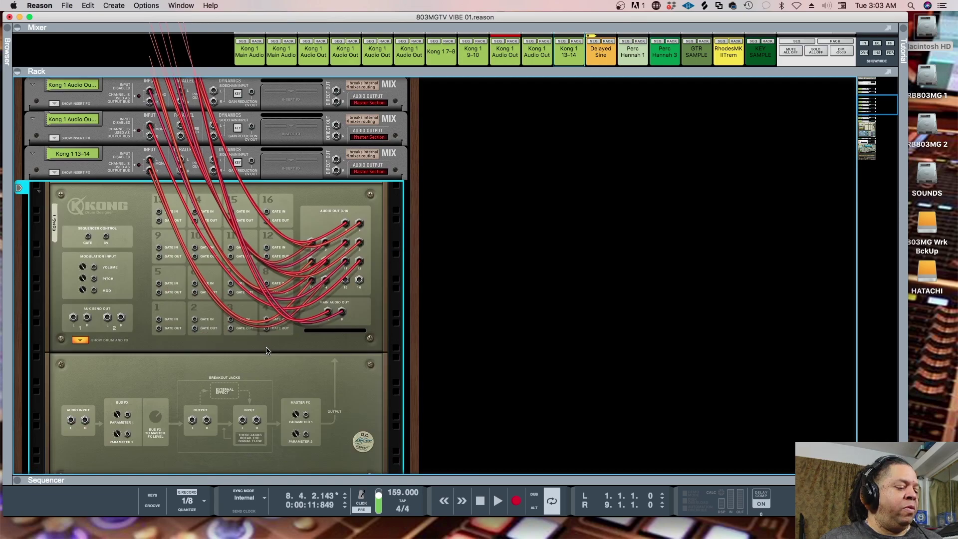
pyautogui.press('Tab')
pyautogui.scroll(-4, 379, 361)
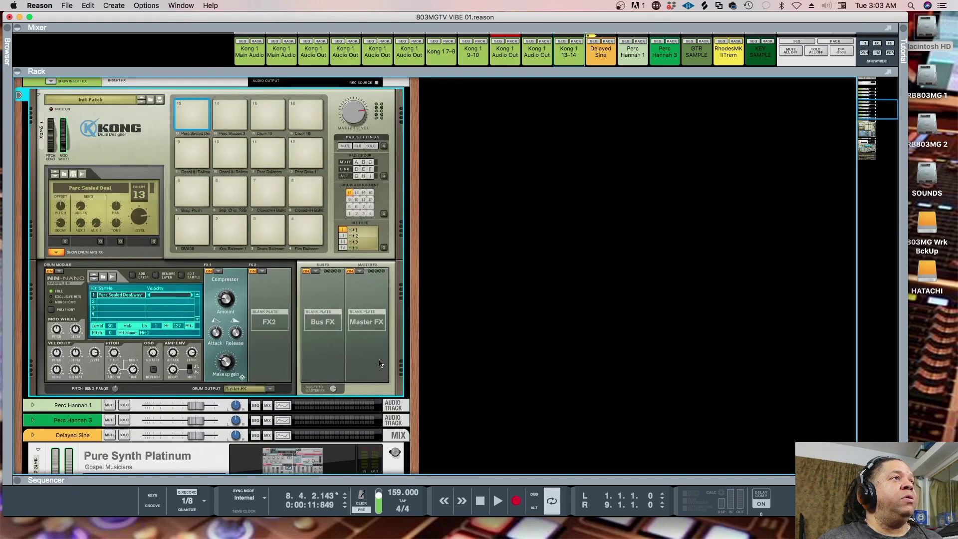
pyautogui.scroll(1, 362, 371)
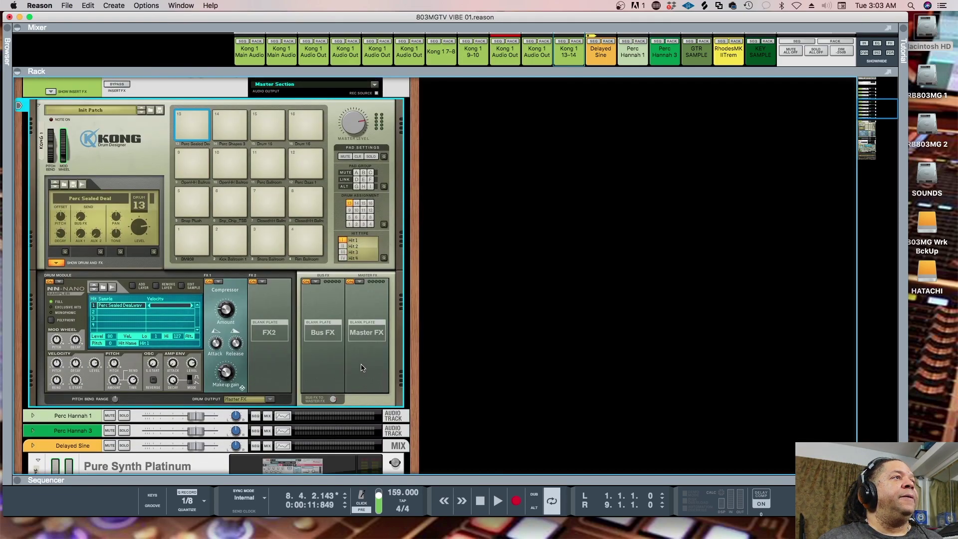
# - Pan Kong's drum 1 (BM808) to the left and go through drums 2, 3 and 4 to check their panning
pyautogui.click(197, 241)
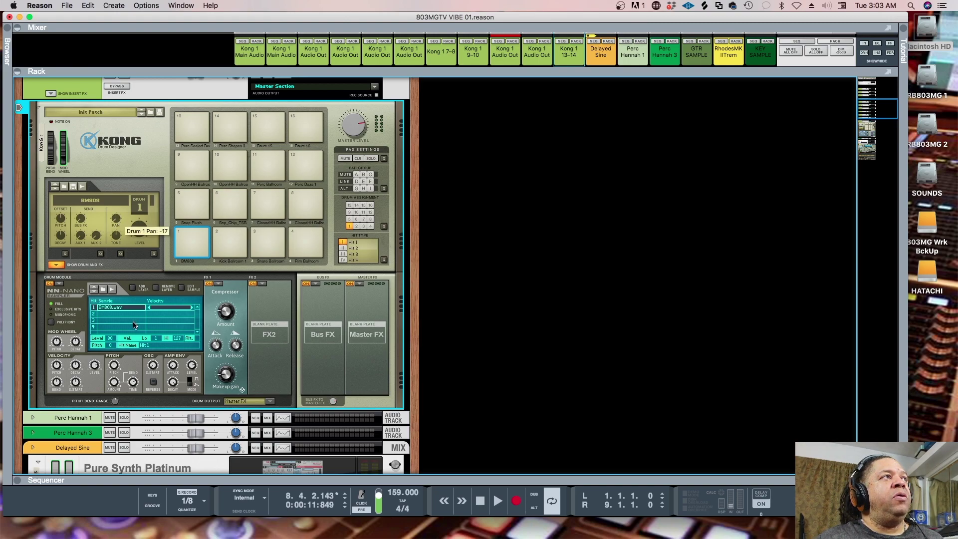
pyautogui.click(220, 229)
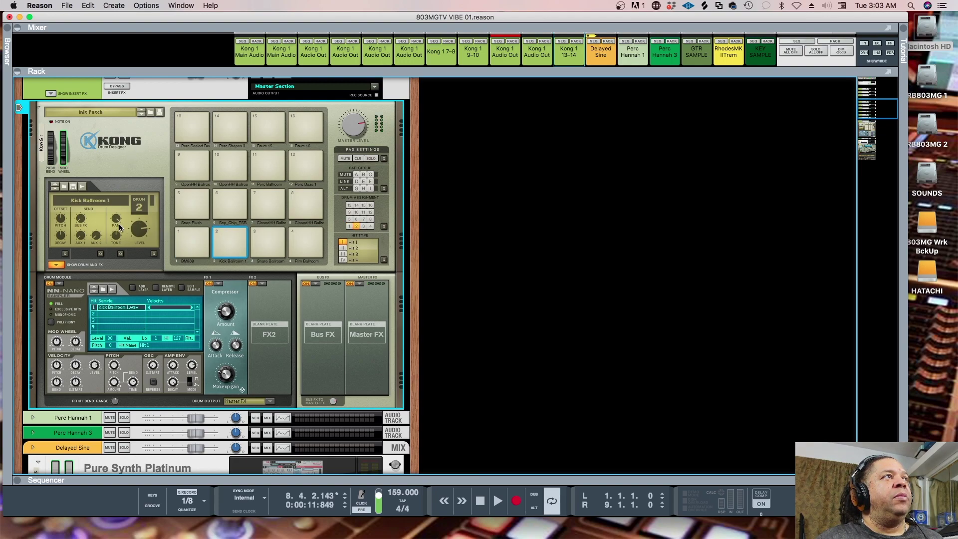
pyautogui.click(274, 232)
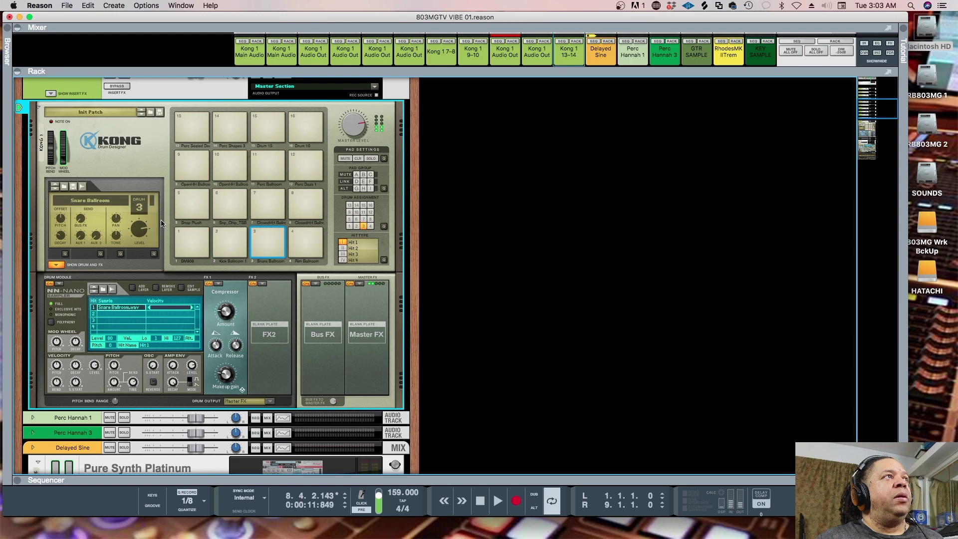
pyautogui.click(317, 256)
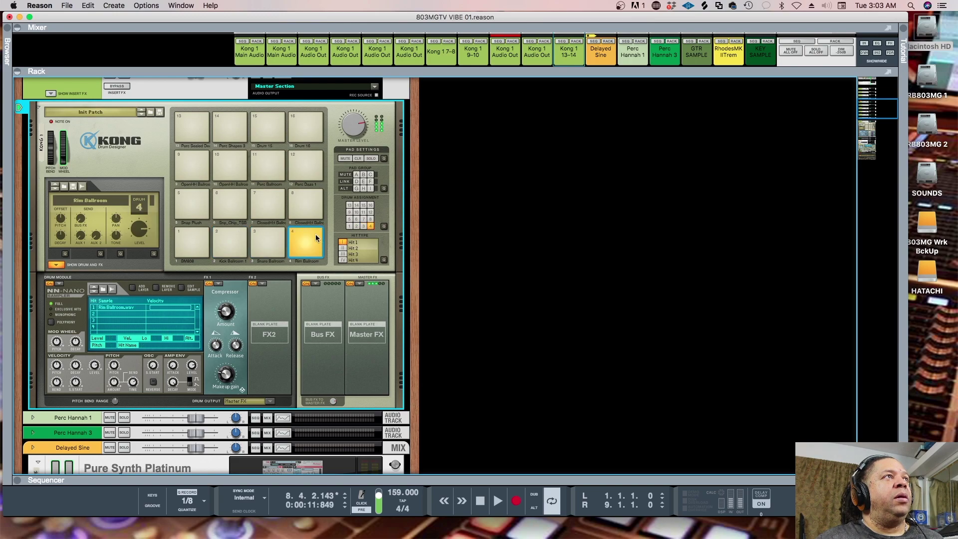
# - Audition Kong's drums 5 through 8 and check the pan setting of each
pyautogui.click(189, 199)
pyautogui.click(230, 202)
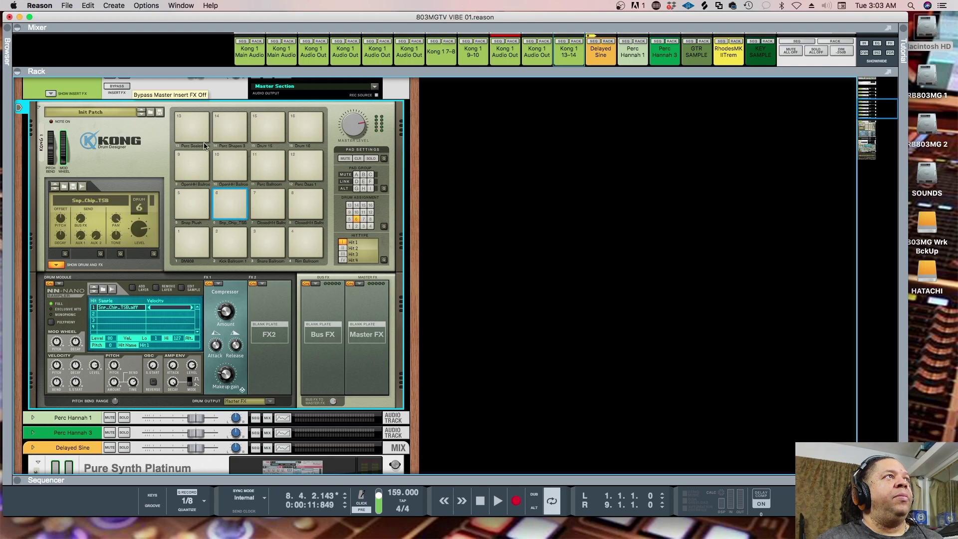
pyautogui.click(274, 199)
pyautogui.click(293, 202)
pyautogui.click(276, 199)
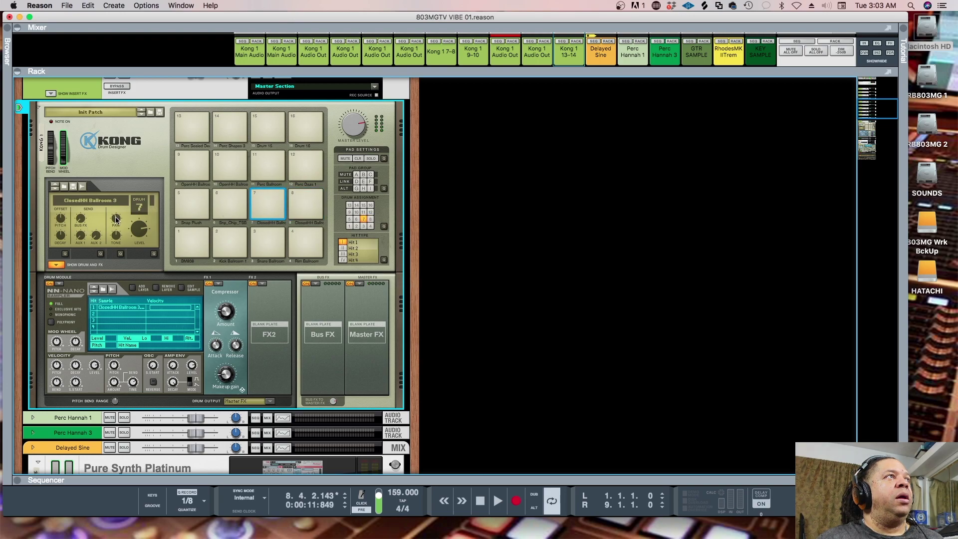
pyautogui.moveTo(116, 220)
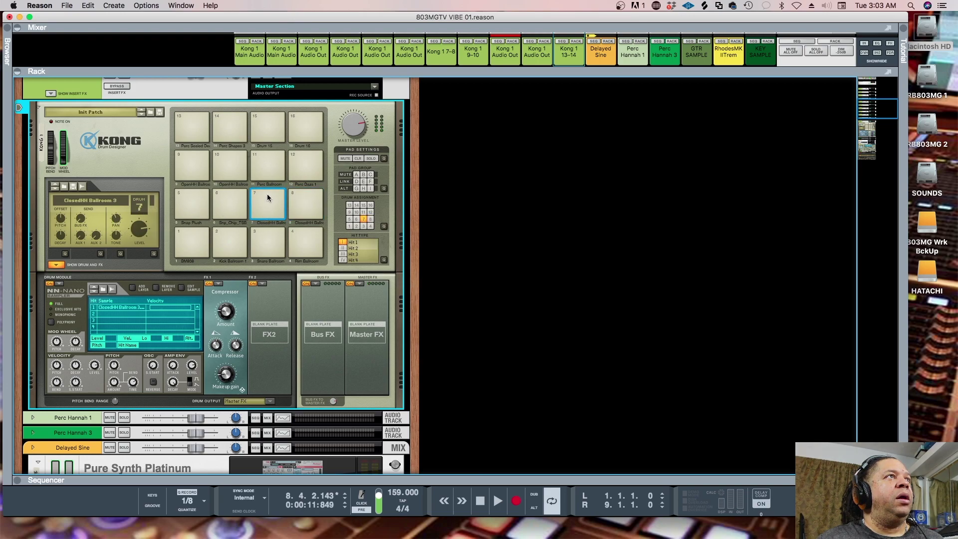
pyautogui.click(306, 202)
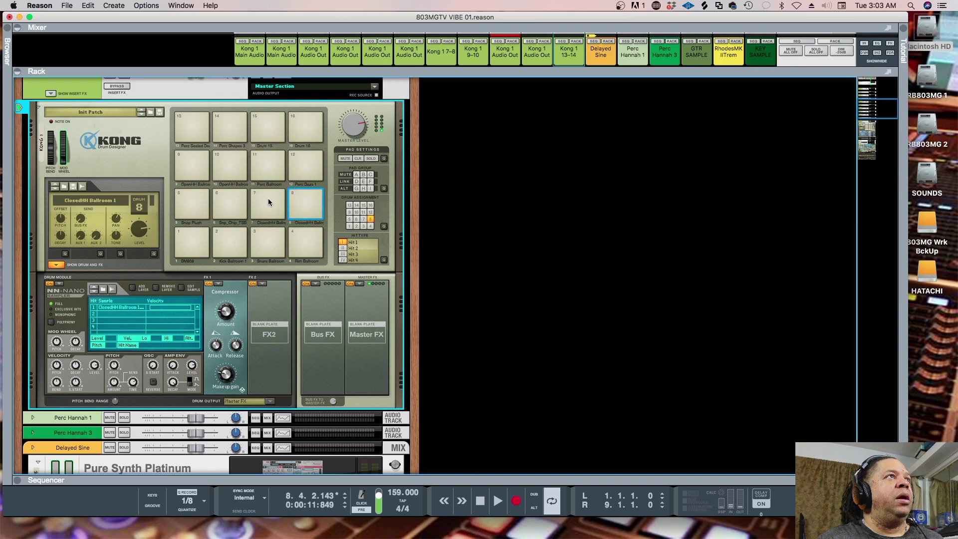
# - Audition Kong's drums 9 through 12, covering the open hi-hats and percussion, and check their panning
pyautogui.click(186, 160)
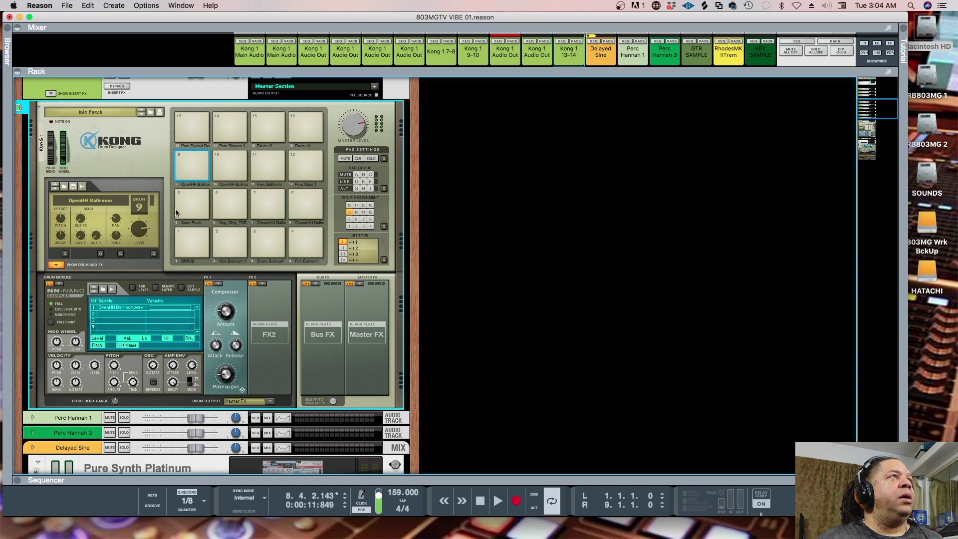
pyautogui.click(227, 160)
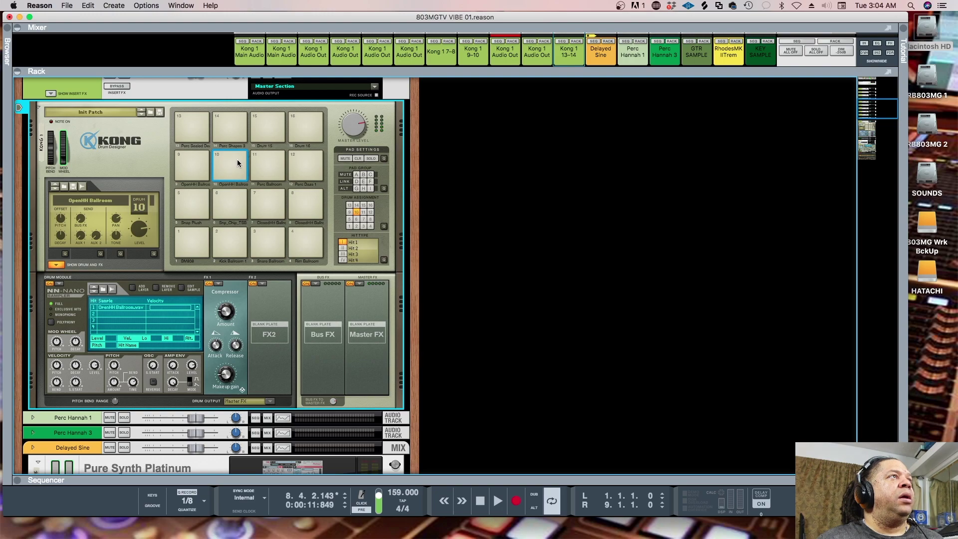
pyautogui.click(273, 156)
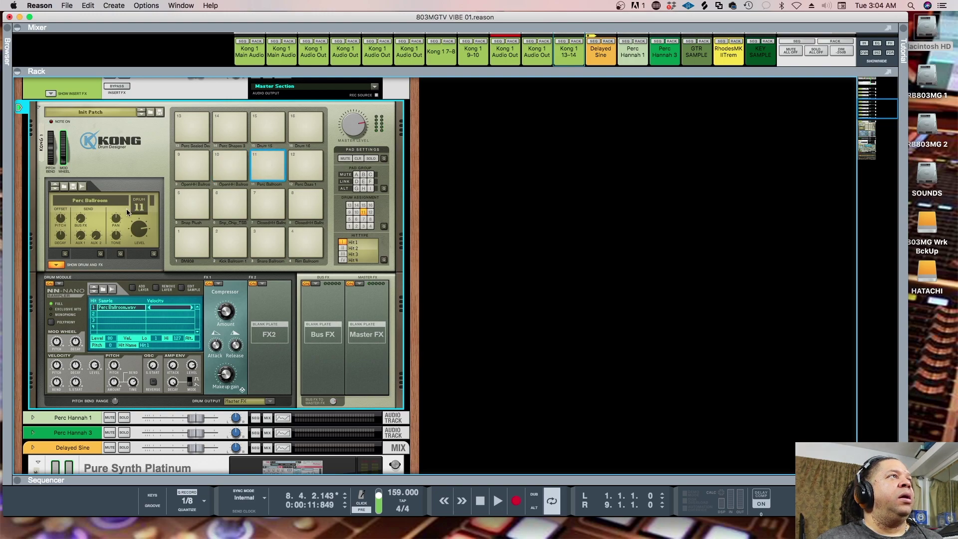
pyautogui.click(308, 159)
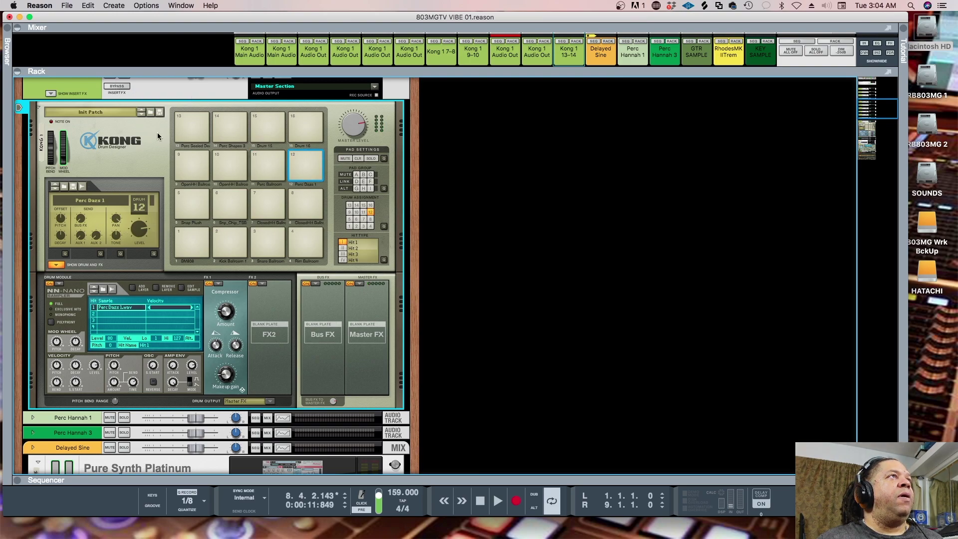
# - Audition Kong's drum 13 (Perc Sealed Deal) repeatedly and review the mix channels above Kong
pyautogui.click(190, 134)
pyautogui.click(188, 119)
pyautogui.click(188, 119)
pyautogui.click(188, 118)
pyautogui.click(188, 118)
pyautogui.click(188, 118)
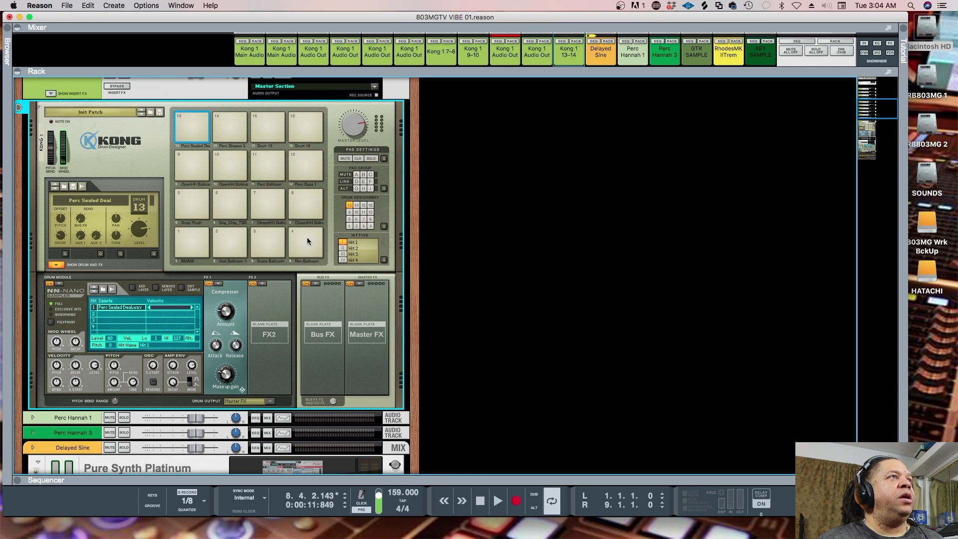
pyautogui.scroll(-1, 307, 236)
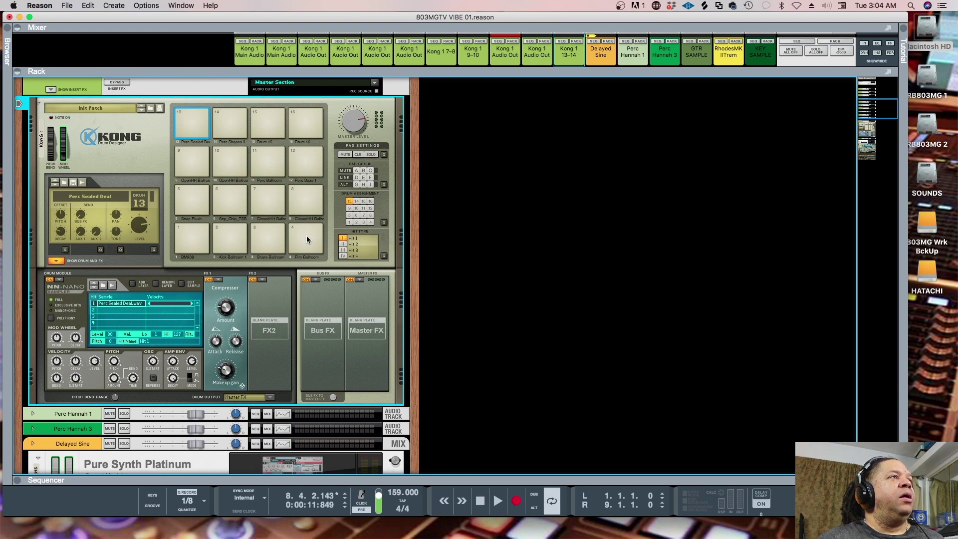
pyautogui.scroll(5, 307, 239)
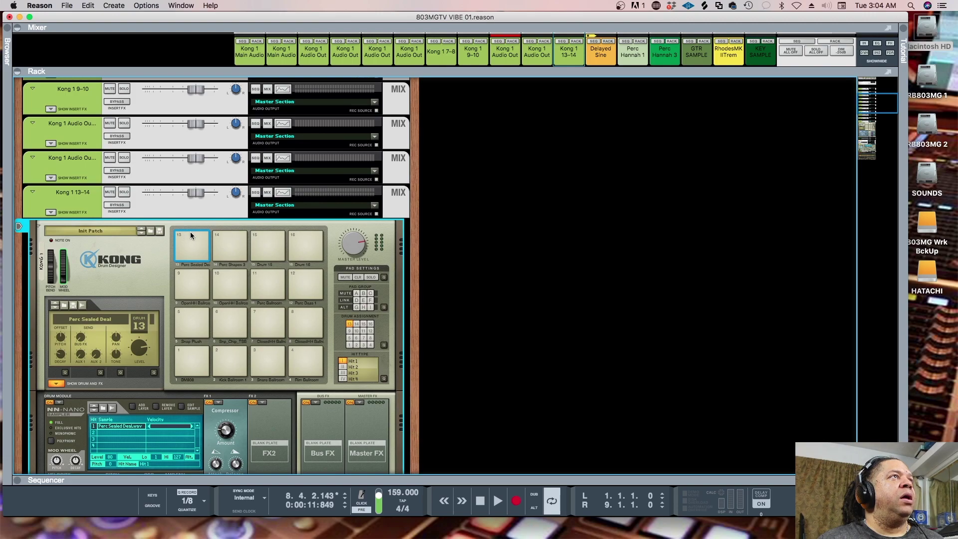
pyautogui.scroll(-2, 236, 232)
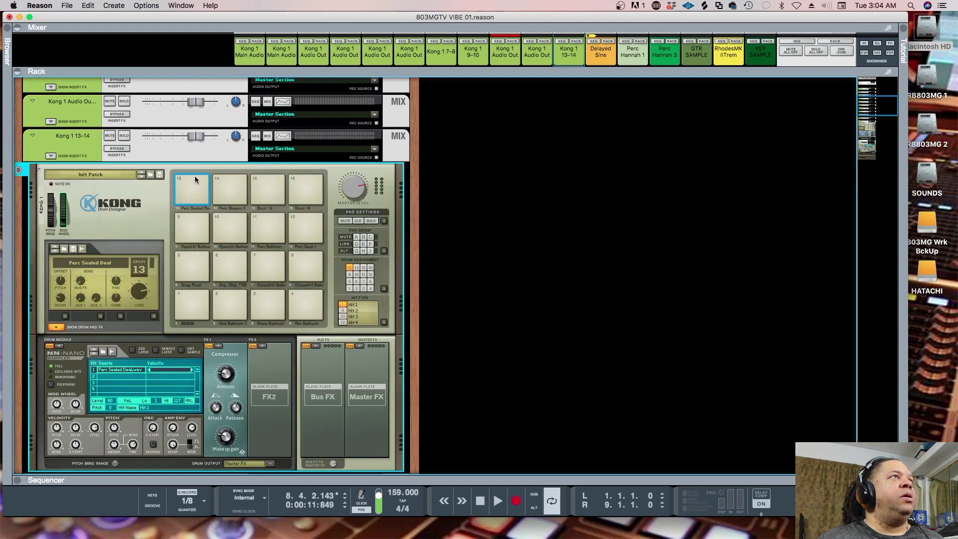
# - Set the drum output of Kong's drums 1 (BM808) and 2 (Kick Ballroom 1) to Main Output L/R
pyautogui.click(193, 293)
pyautogui.scroll(-2, 277, 308)
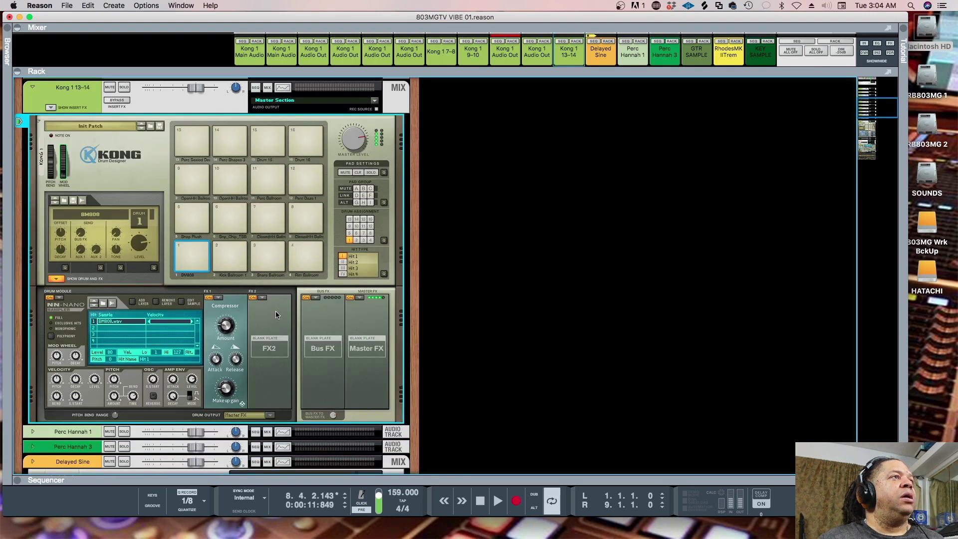
pyautogui.click(270, 415)
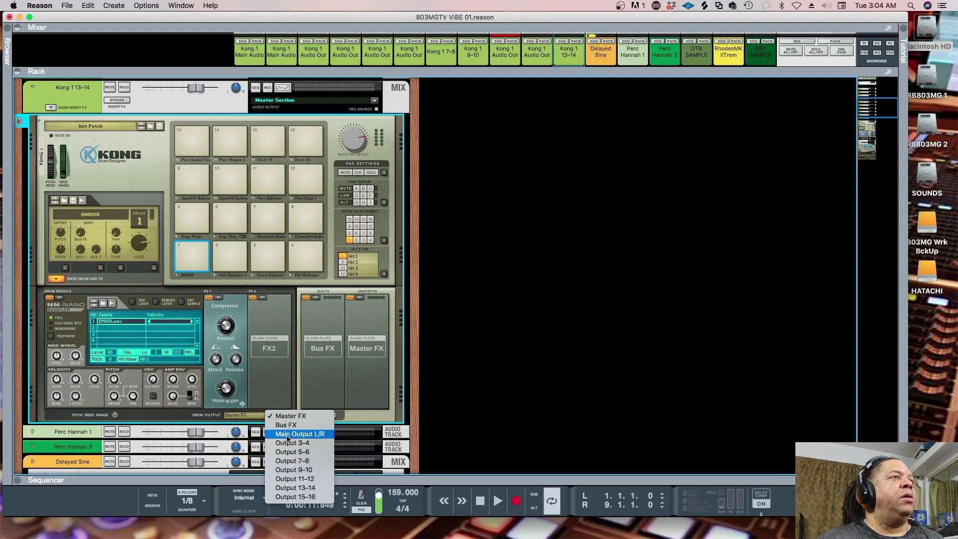
pyautogui.click(270, 368)
pyautogui.click(236, 268)
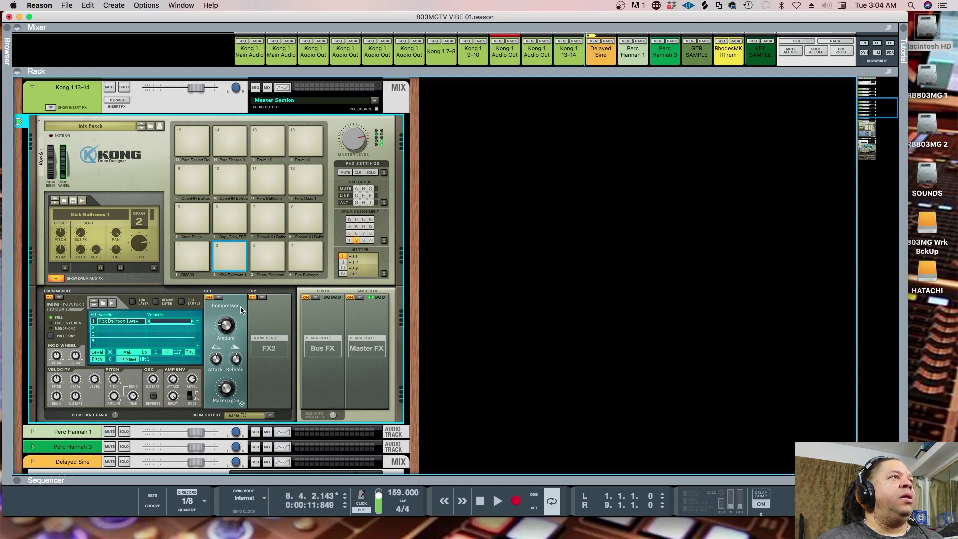
pyautogui.click(250, 417)
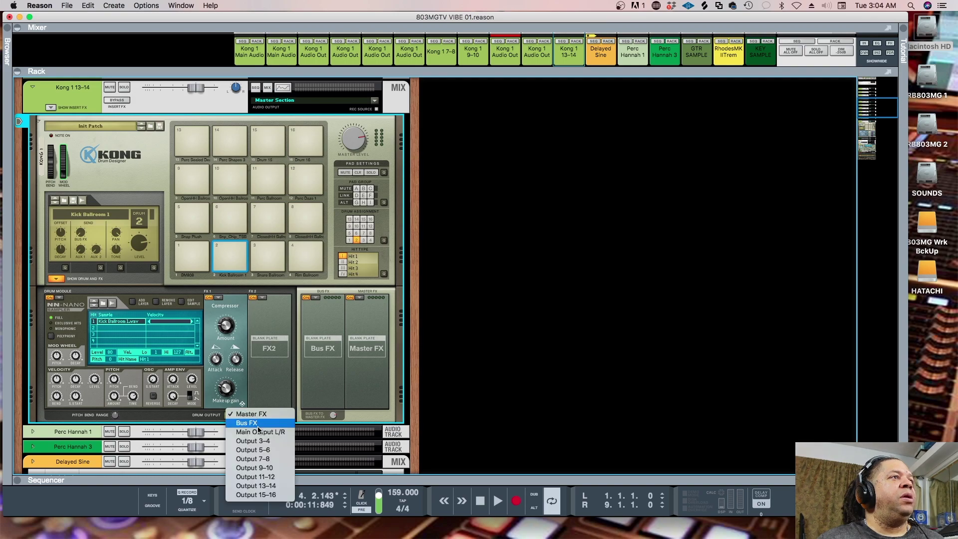
pyautogui.click(261, 433)
# - Set the drum output of Kong's drums 3 (Snare Ballroom) and 4 (Rim Ballroom) to Output 3–4
pyautogui.click(258, 258)
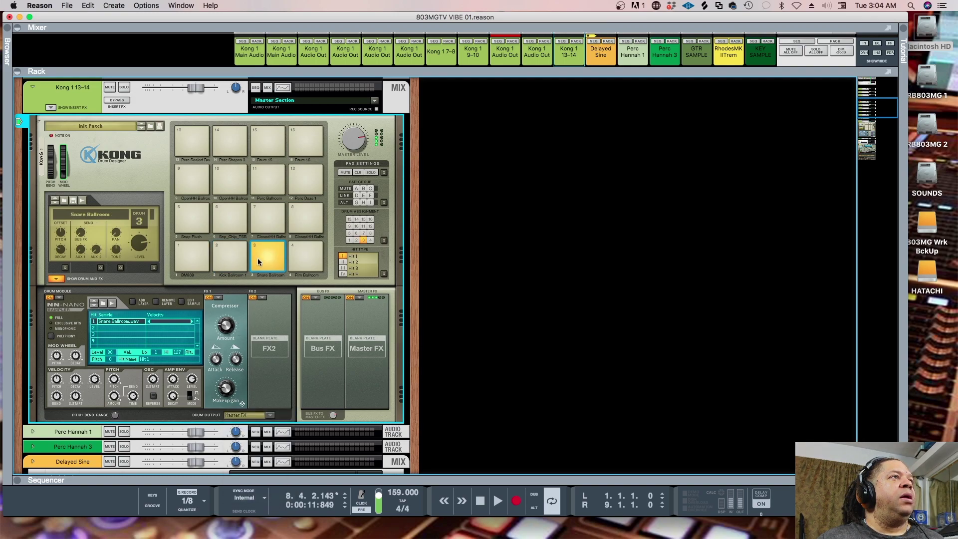
pyautogui.click(267, 416)
pyautogui.click(266, 384)
pyautogui.click(306, 258)
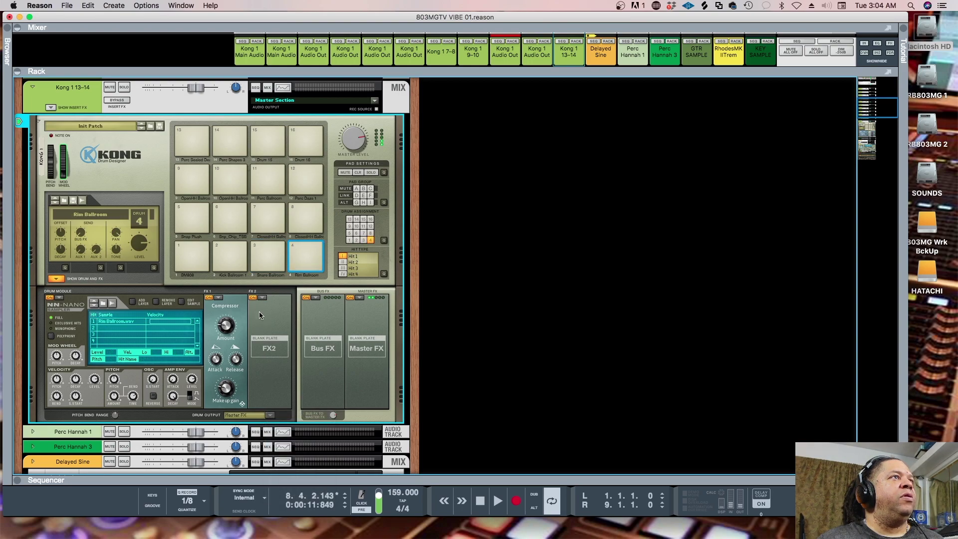
pyautogui.click(270, 417)
pyautogui.click(299, 446)
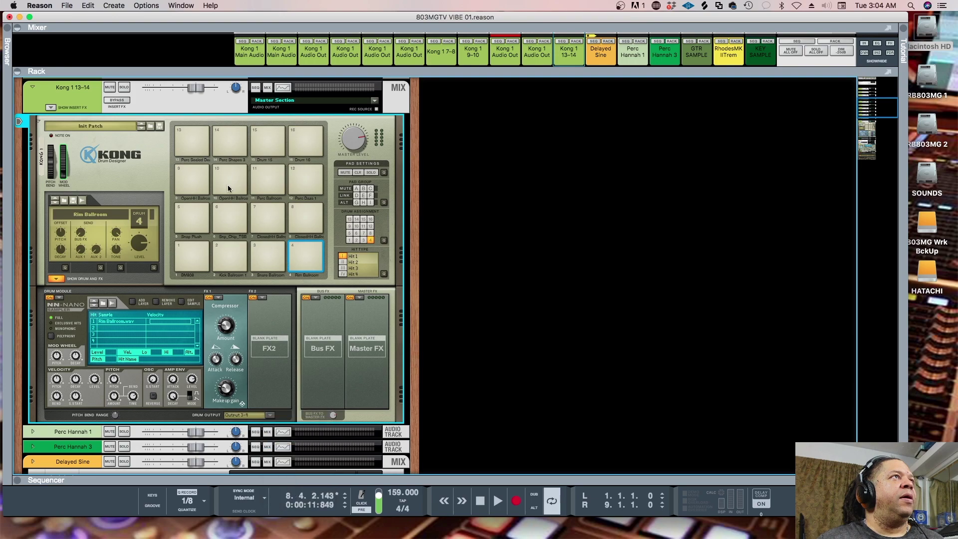
# - Set the drum output of Kong's drums 5 (Snap Plush) and 6 (Snp_Chip_TSB) to Output 5–6
pyautogui.click(206, 216)
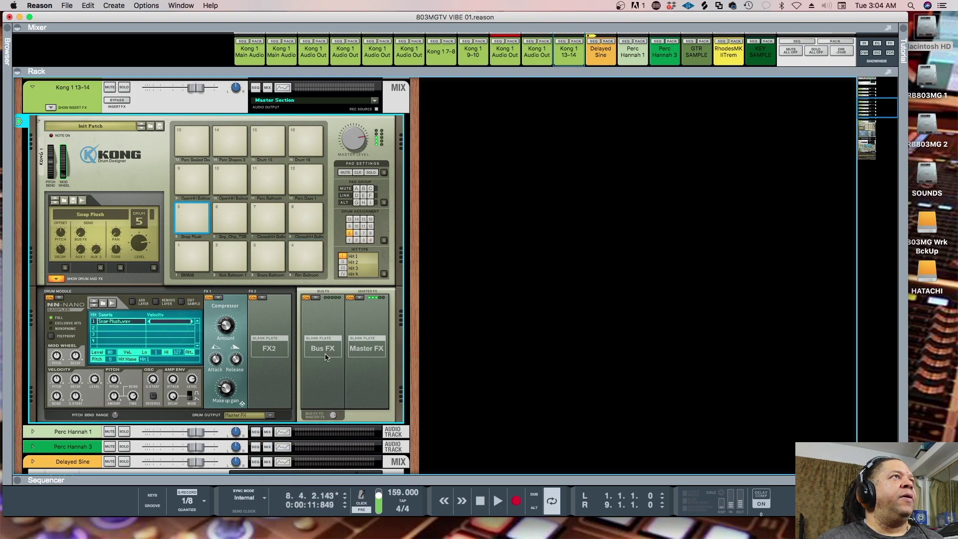
pyautogui.click(271, 417)
pyautogui.click(299, 455)
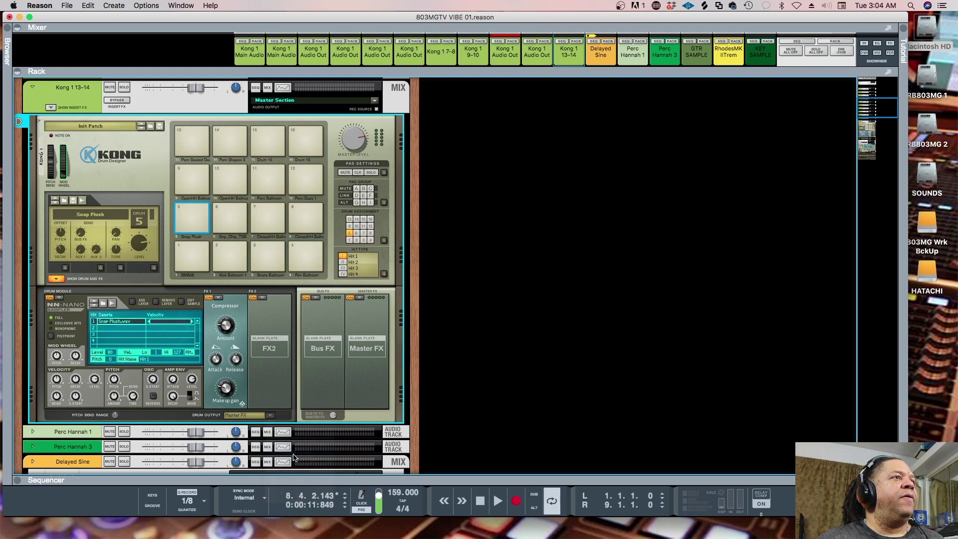
pyautogui.click(243, 232)
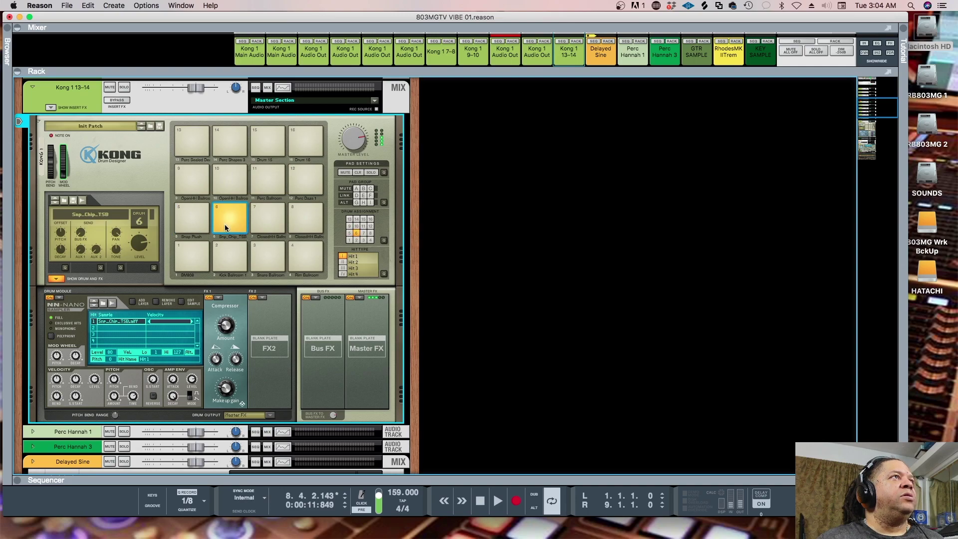
pyautogui.click(269, 416)
pyautogui.click(282, 453)
# - Set the drum output of Kong's drums 7 (ClosedHH Ballroom 3) and 8 (ClosedHH Ballroom 1) to Output 7–8
pyautogui.click(255, 217)
pyautogui.click(261, 414)
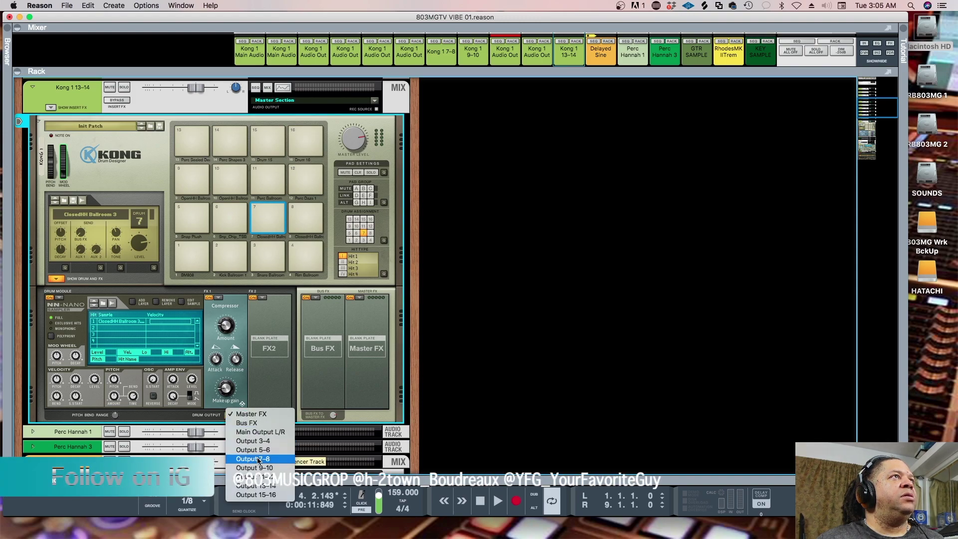
pyautogui.click(258, 459)
pyautogui.click(304, 218)
pyautogui.click(269, 416)
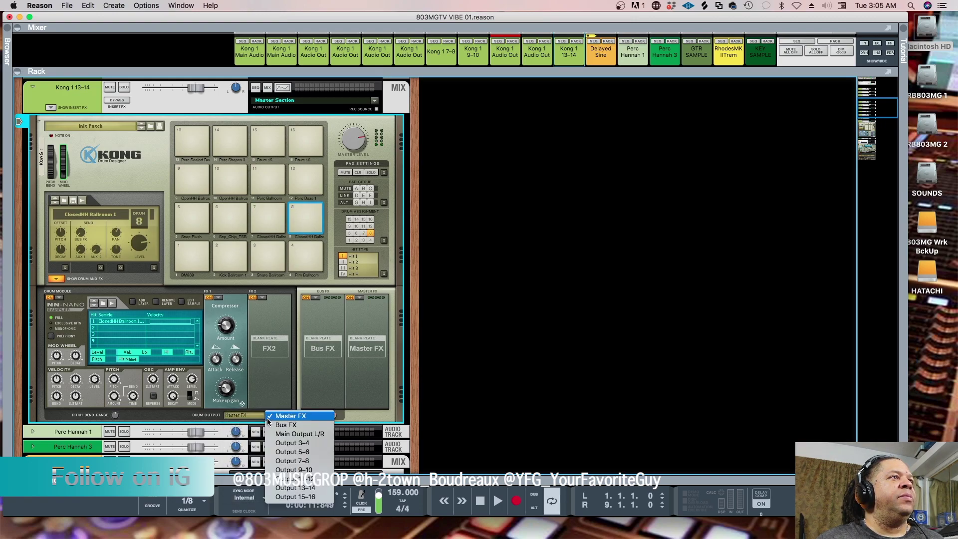
pyautogui.click(286, 462)
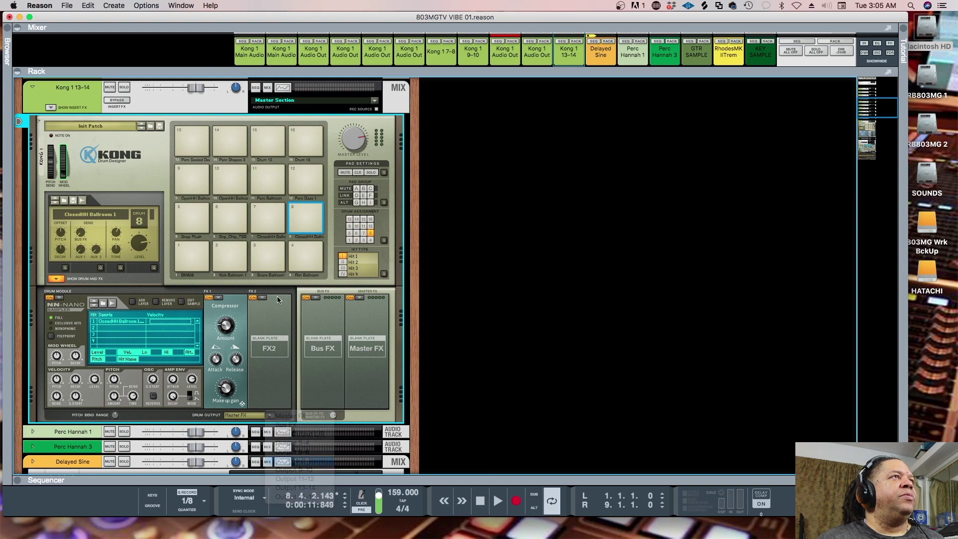
# - Set the drum output of Kong's drums 9 and 10 (both OpenHH Ballroom) to Output 9–10, and recheck drum 8's output assignment
pyautogui.click(268, 417)
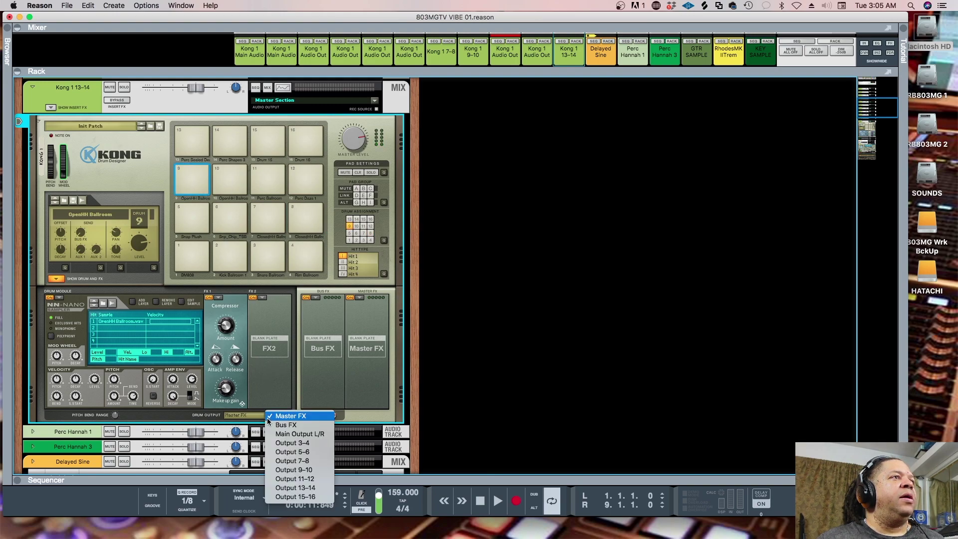
pyautogui.click(280, 471)
pyautogui.click(223, 176)
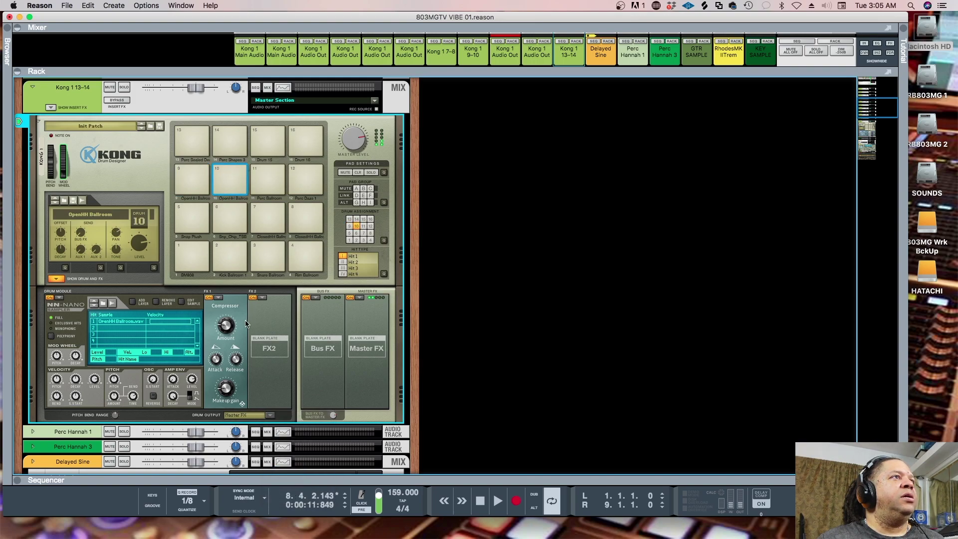
pyautogui.click(261, 419)
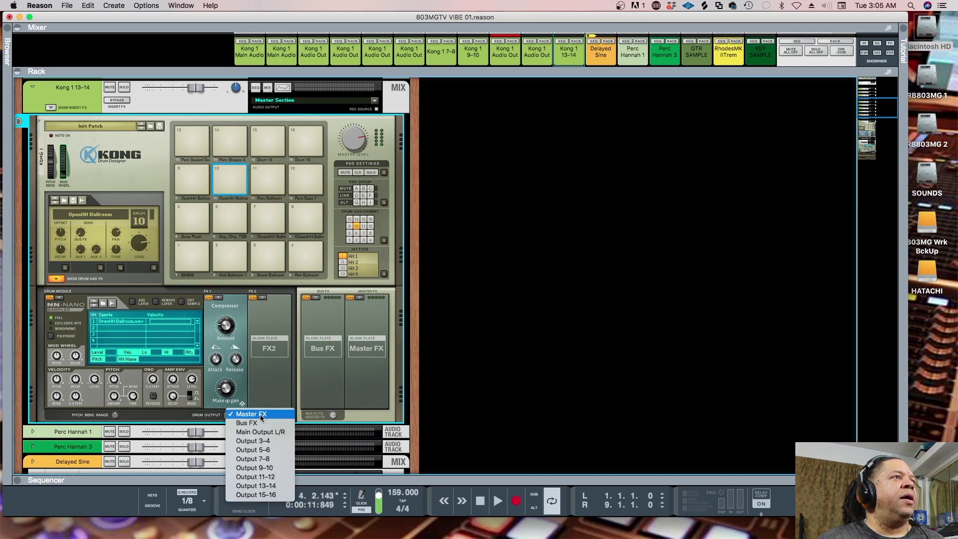
pyautogui.click(272, 467)
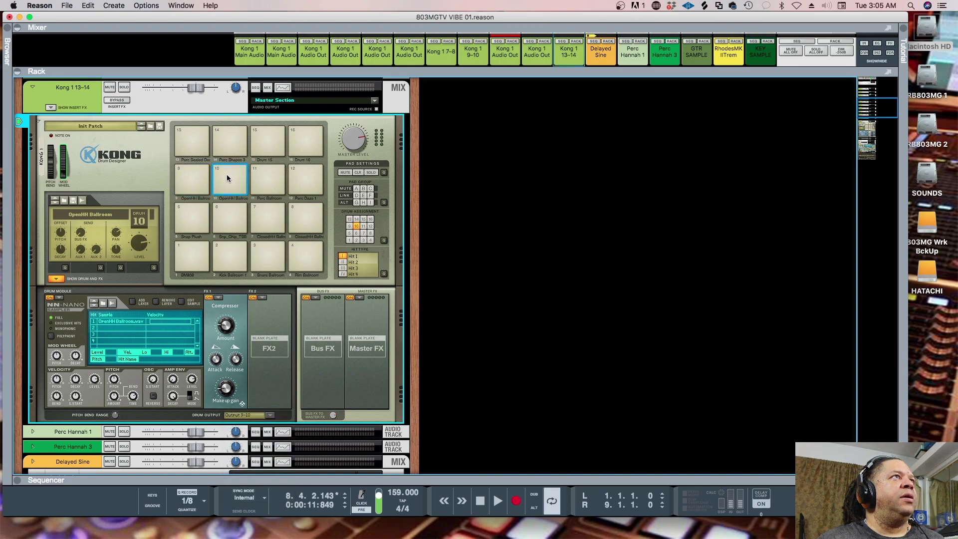
pyautogui.click(255, 209)
pyautogui.click(275, 207)
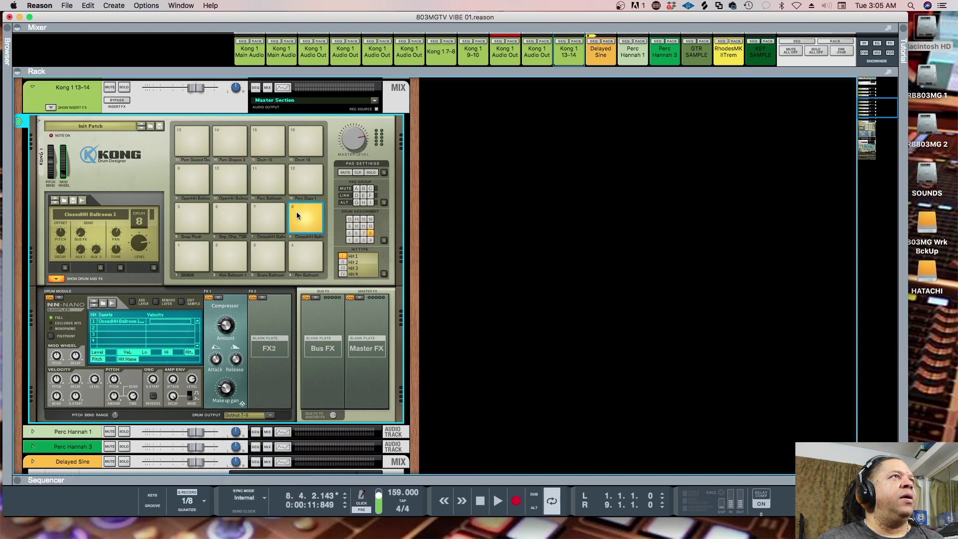
pyautogui.click(307, 218)
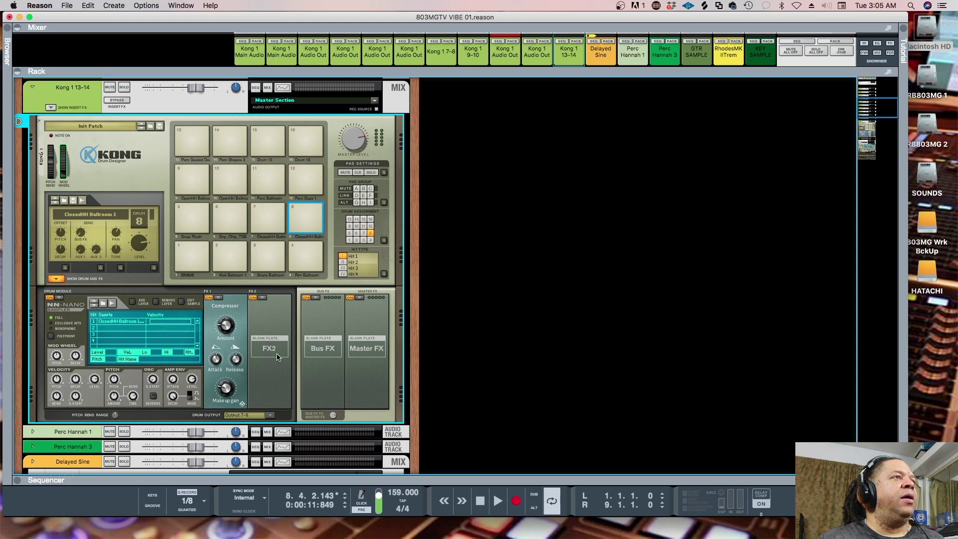
# - Set the drum output of Kong's drums 11 (Perc Ballroom) and 12 (Perc Daze 1) to Output 11–12
pyautogui.click(255, 167)
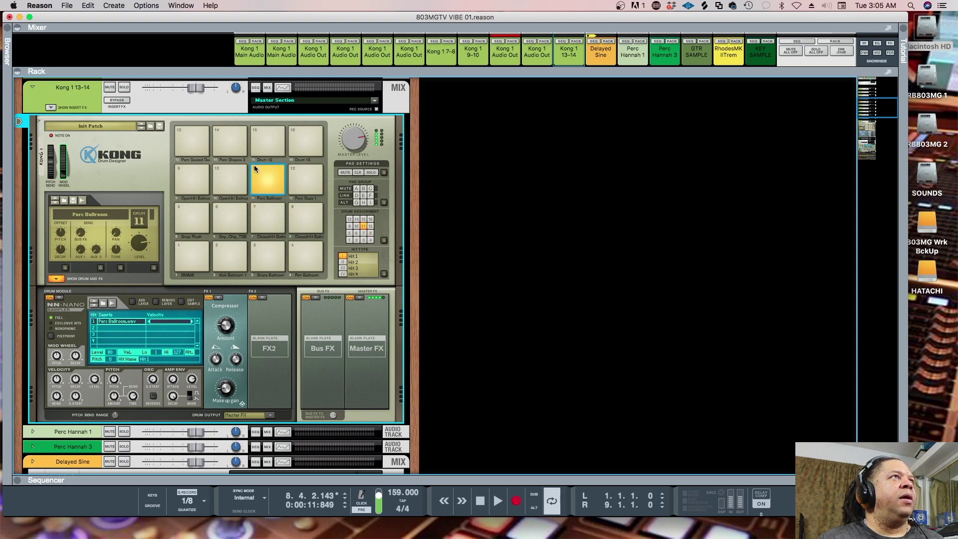
pyautogui.click(272, 417)
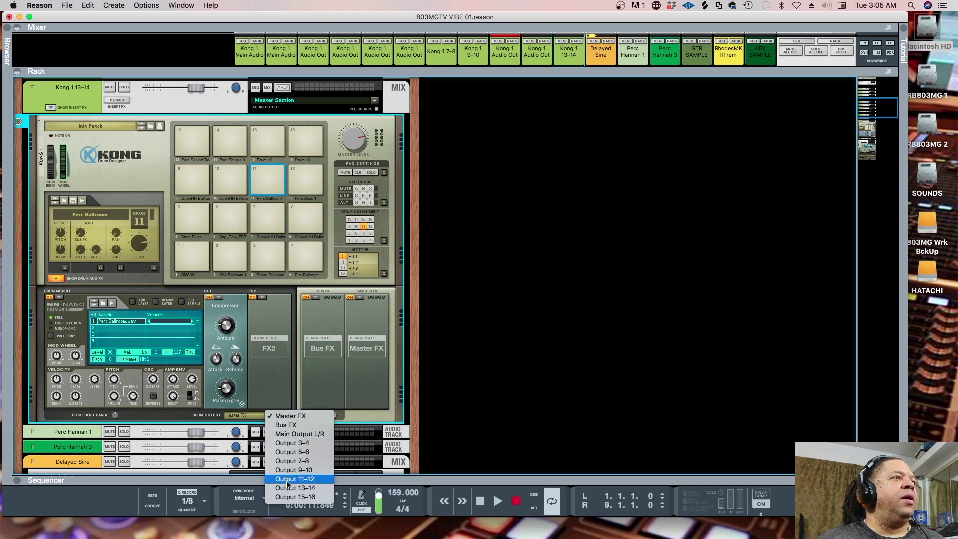
pyautogui.click(295, 182)
pyautogui.click(295, 182)
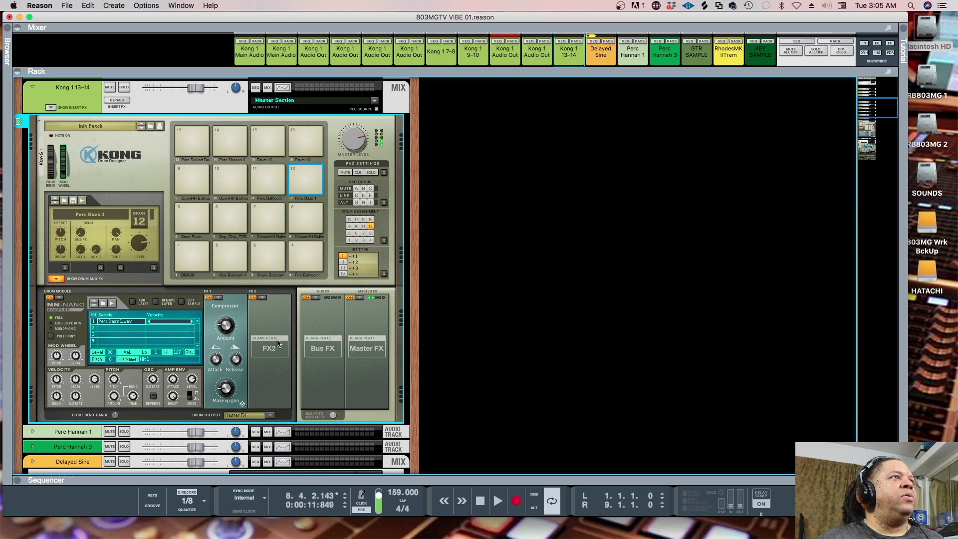
pyautogui.click(271, 416)
pyautogui.click(293, 478)
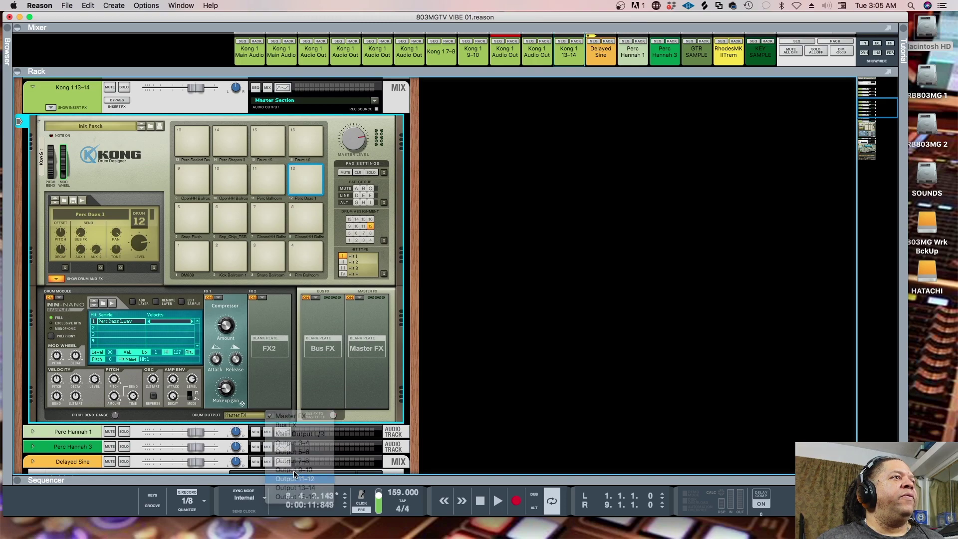
# - Set the drum output of Kong's drum 13 (Perc Sealed Deal) to Output 13–14
pyautogui.click(194, 149)
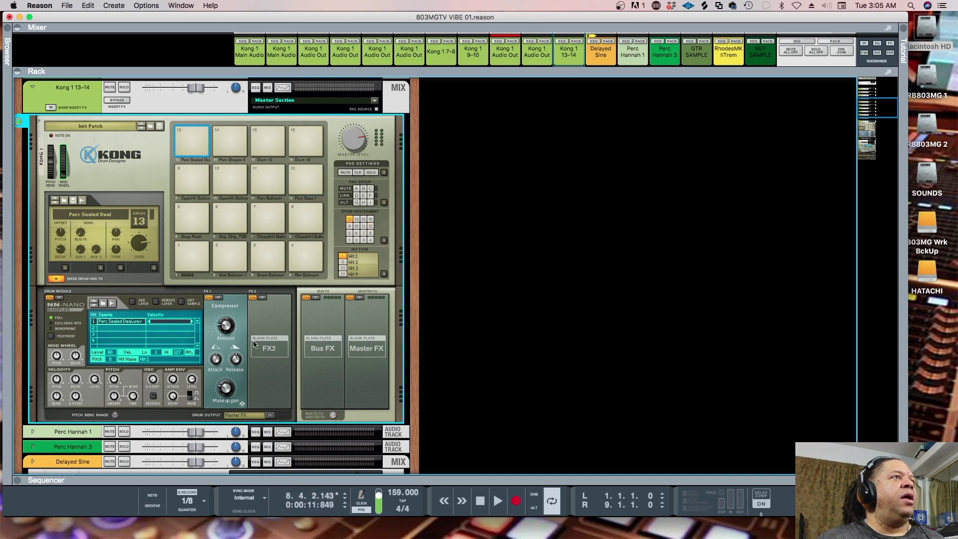
pyautogui.click(271, 416)
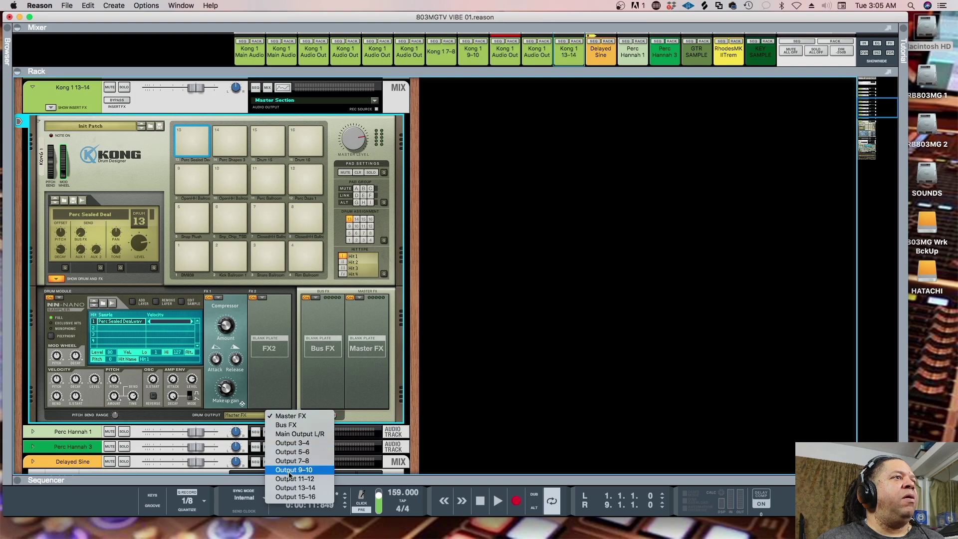
pyautogui.click(292, 488)
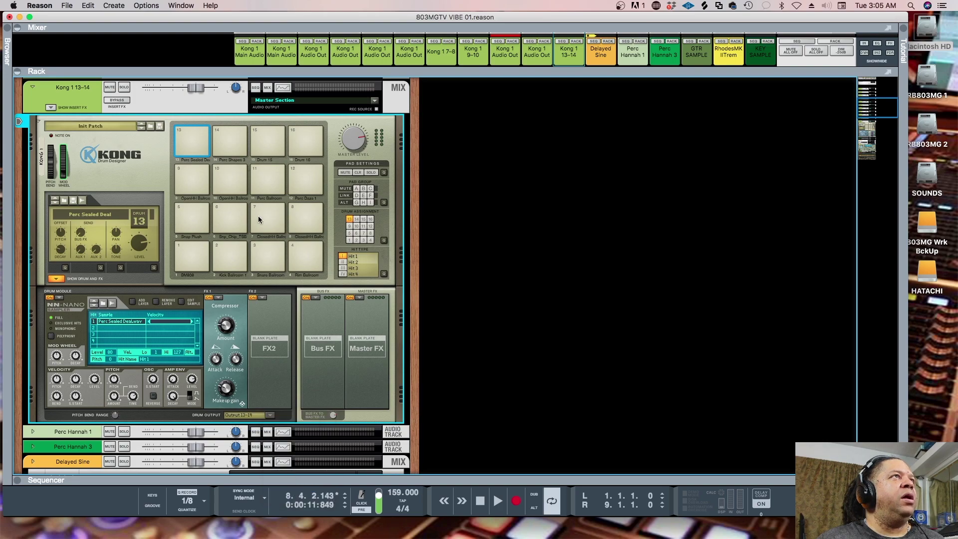
pyautogui.click(196, 128)
# - Fold the seven Kong mix channels directly above the Kong device in the rack, starting with Kong 1 13–14
pyautogui.scroll(8, 258, 181)
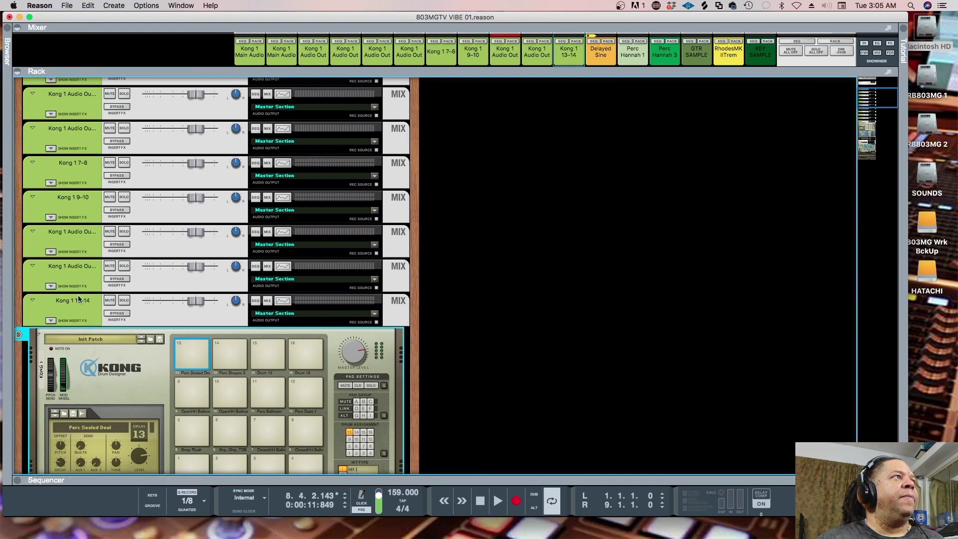
pyautogui.click(33, 300)
pyautogui.click(34, 266)
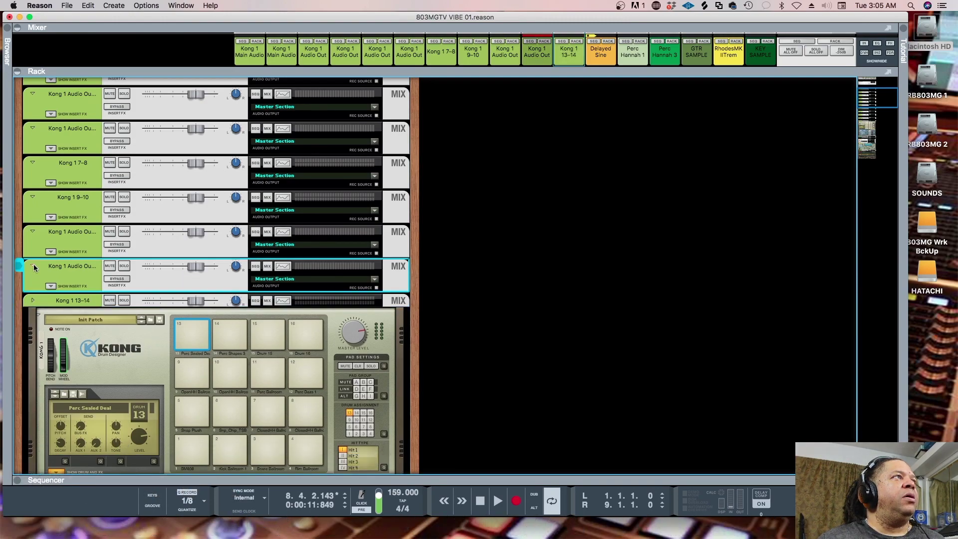
pyautogui.click(31, 231)
pyautogui.click(33, 194)
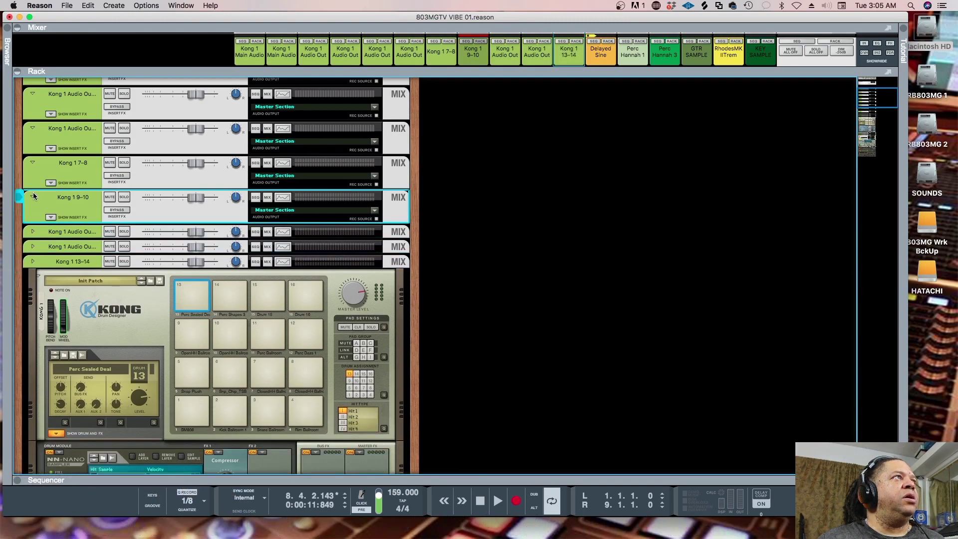
pyautogui.click(32, 196)
pyautogui.click(32, 163)
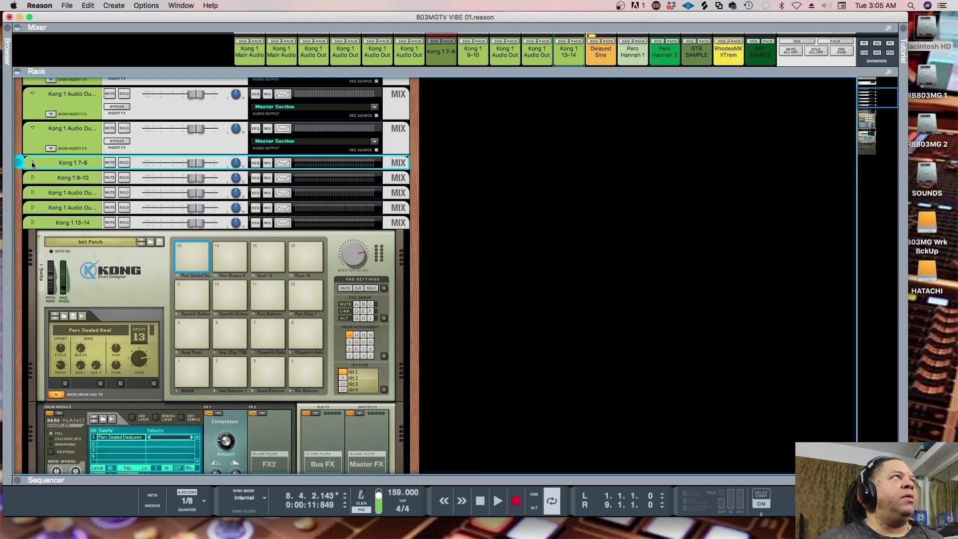
pyautogui.click(33, 129)
pyautogui.click(32, 93)
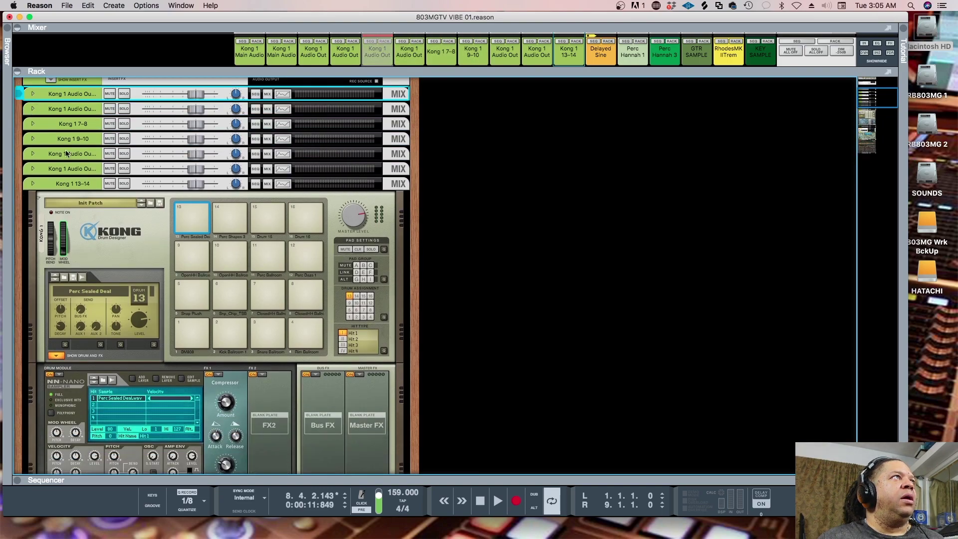
# - Fold the remaining four Kong mix channels directly below the Master Section, including both Kong 1 Main Audio channels
pyautogui.scroll(5, 70, 210)
pyautogui.scroll(3, 70, 214)
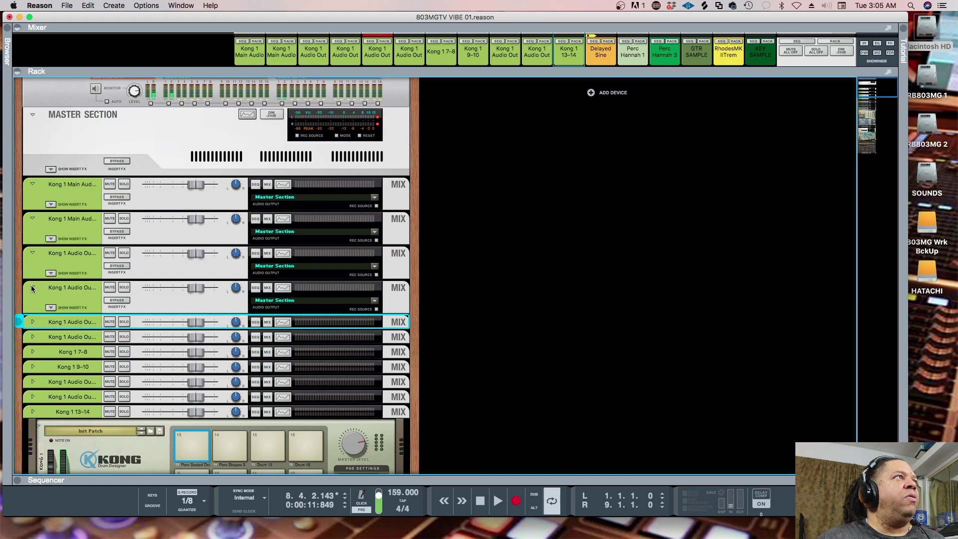
pyautogui.click(32, 287)
pyautogui.click(31, 255)
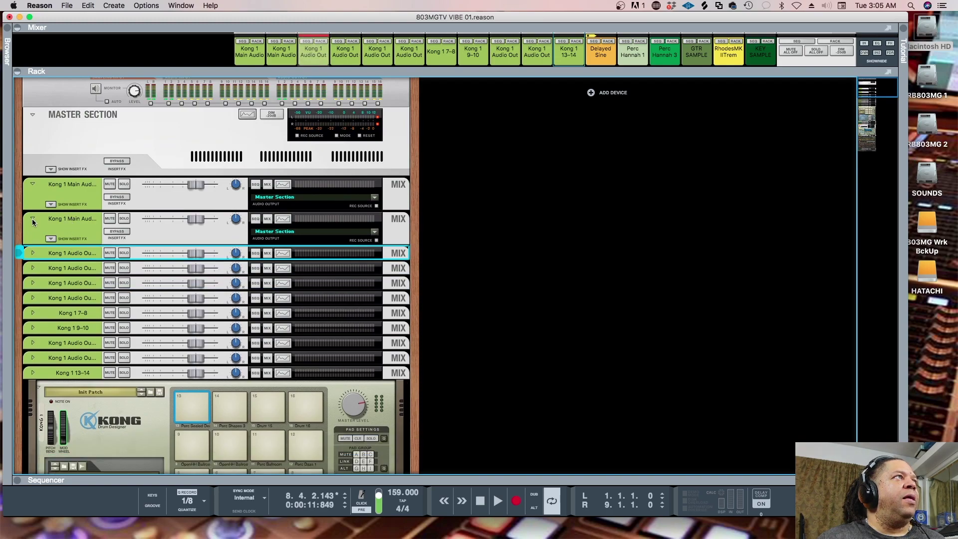
pyautogui.click(32, 219)
pyautogui.click(34, 184)
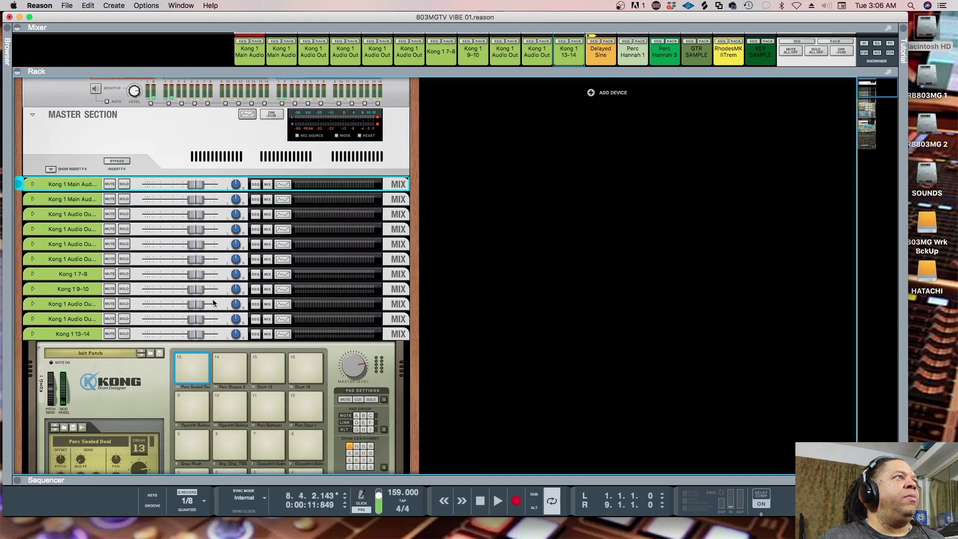
# - Fold the Kong drum device in the rack
pyautogui.scroll(-5, 119, 332)
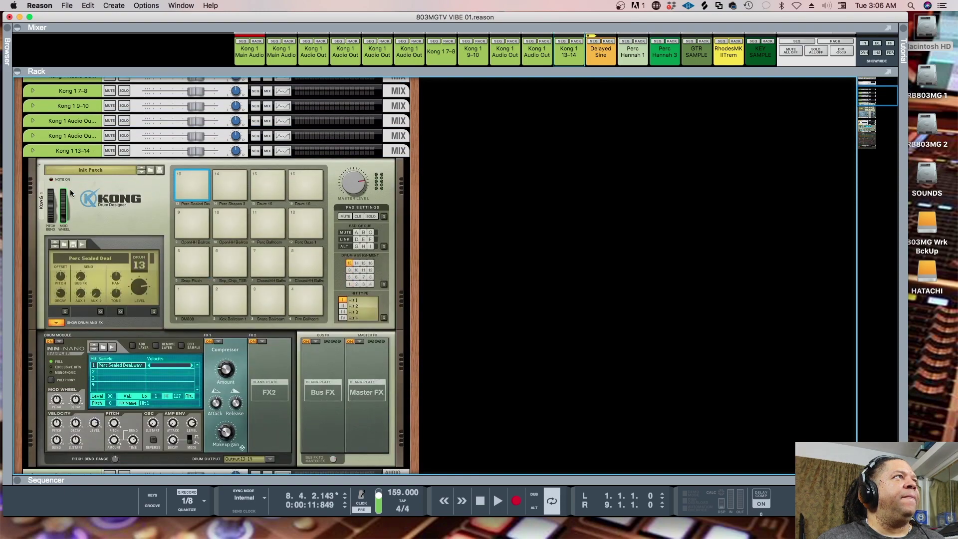
pyautogui.click(38, 163)
pyautogui.scroll(6, 472, 220)
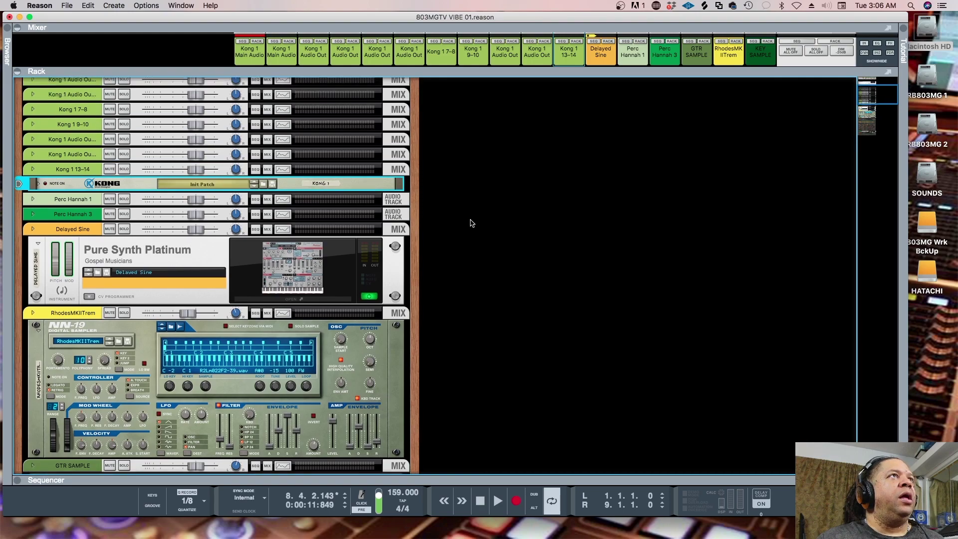
# - Play the song briefly, enlarge the mixer area over the rack, and select the first Kong 1 Main Audio channel
pyautogui.press('space')
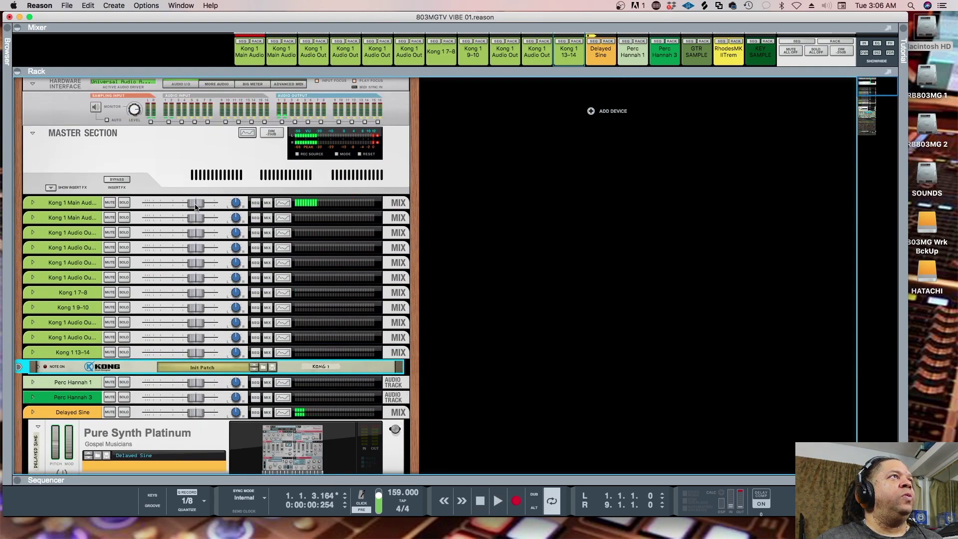
pyautogui.moveTo(196, 203); pyautogui.dragTo(196, 203)
pyautogui.moveTo(421, 75); pyautogui.dragTo(435, 507)
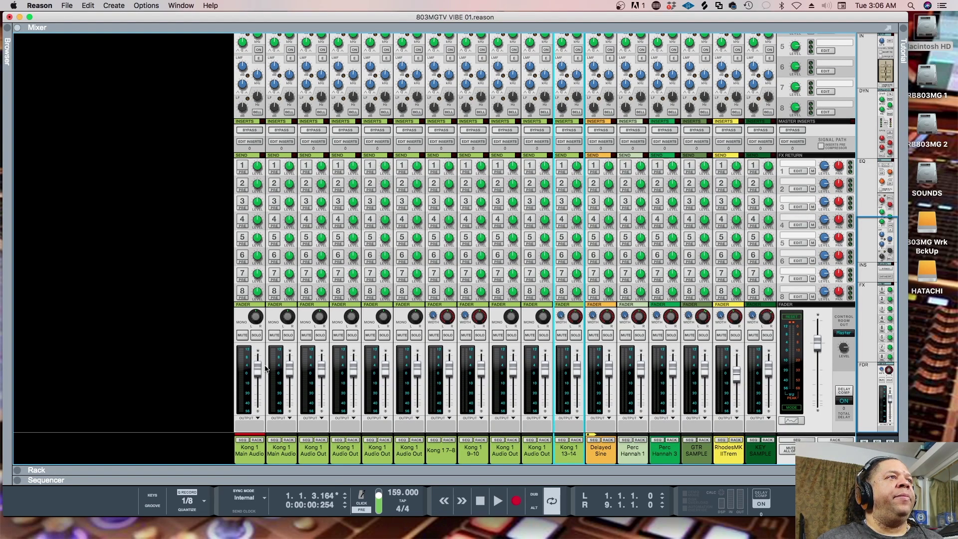
pyautogui.moveTo(258, 370); pyautogui.dragTo(258, 369)
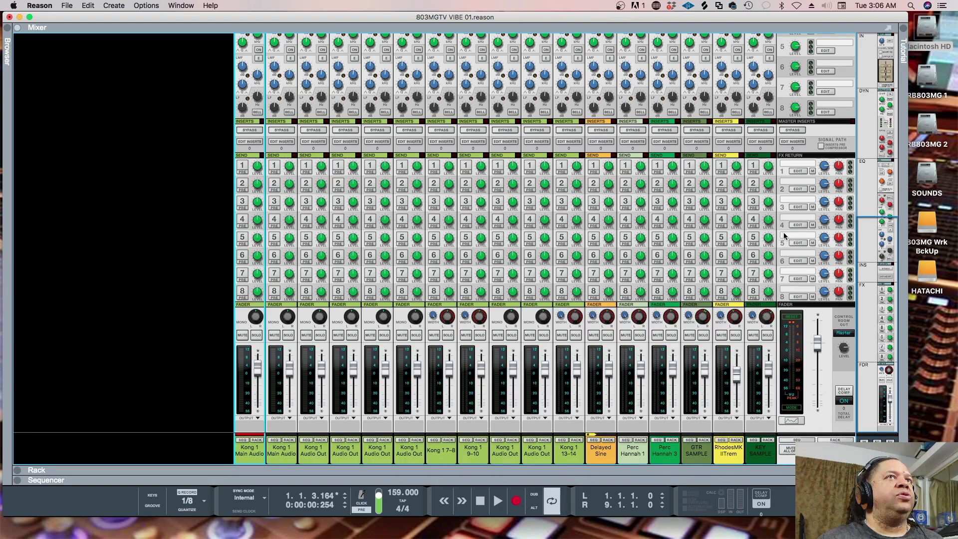
# - Turn on the master compressor and raise its threshold
pyautogui.scroll(10, 818, 162)
pyautogui.scroll(5, 818, 162)
pyautogui.click(796, 149)
pyautogui.moveTo(795, 226); pyautogui.dragTo(793, 202)
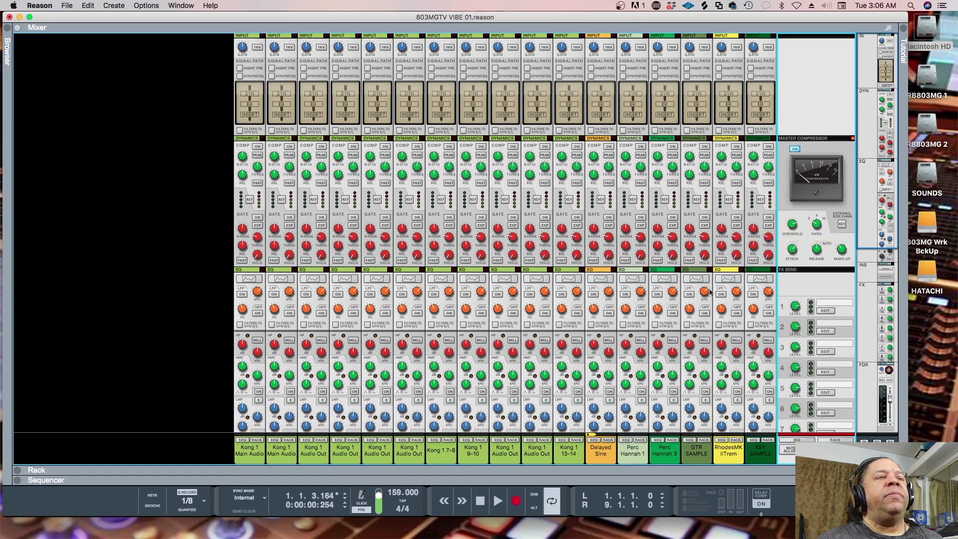
# - Select all mixer channels from KEY SAMPLE through the first Kong 1 Main Audio and pull their faders down to the bottom together
pyautogui.scroll(-10, 719, 299)
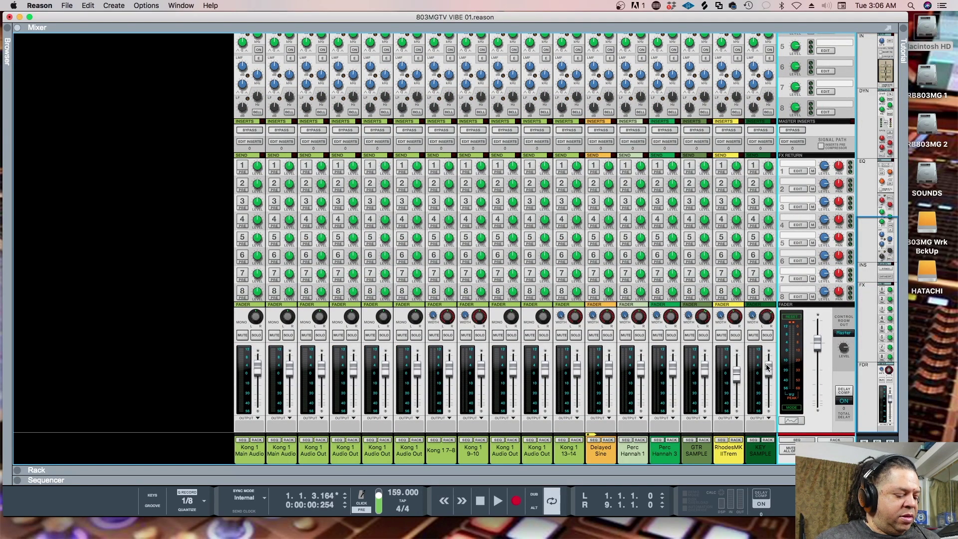
pyautogui.moveTo(767, 367)
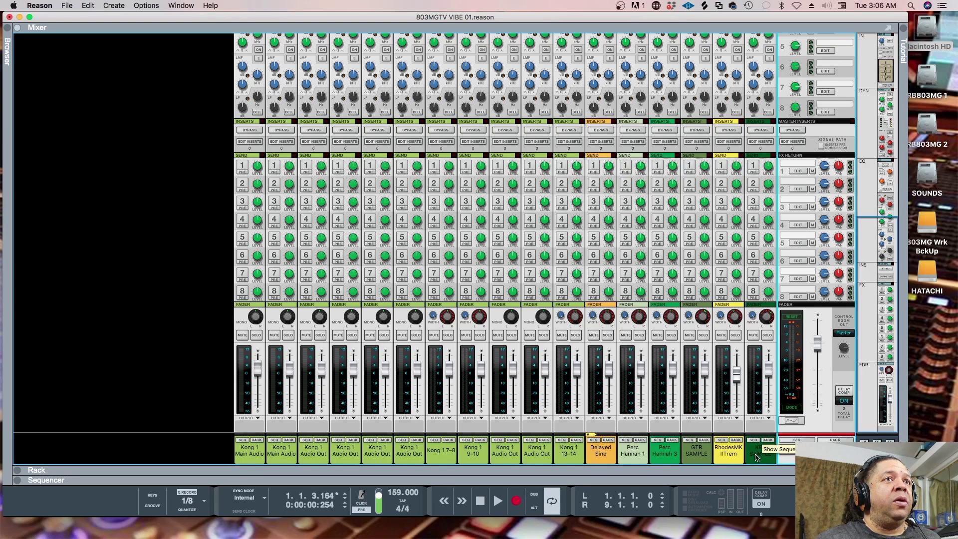
pyautogui.click(739, 379)
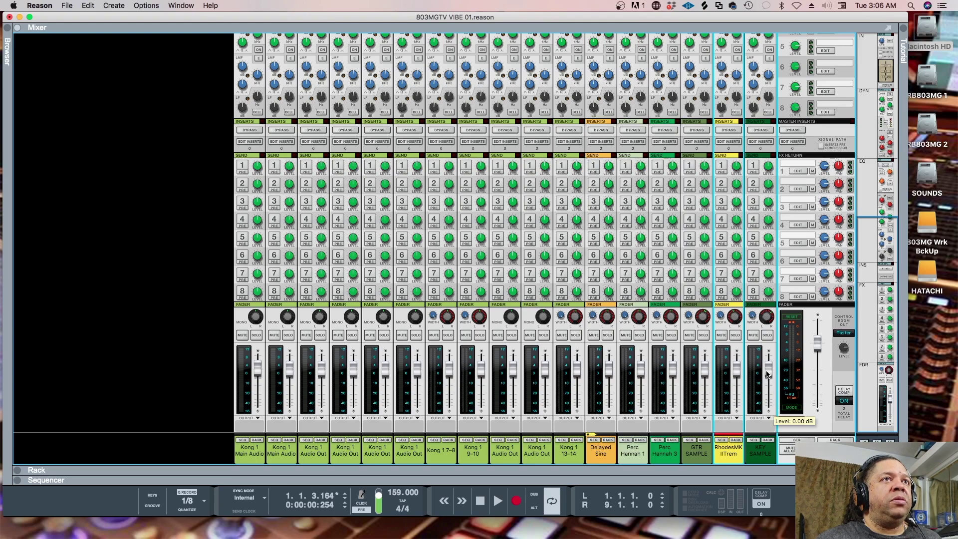
pyautogui.click(767, 449)
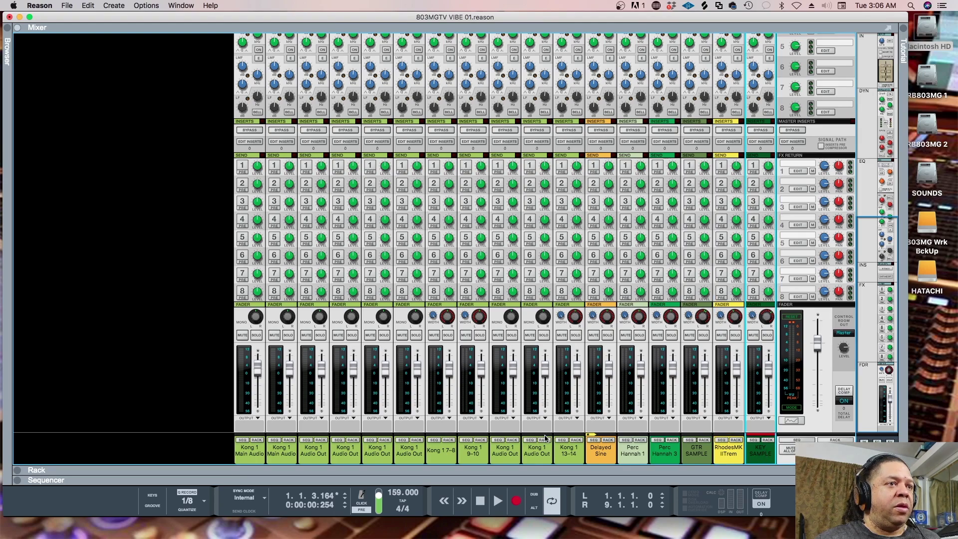
pyautogui.keyDown('shift'); pyautogui.click(255, 456); pyautogui.keyUp('shift')
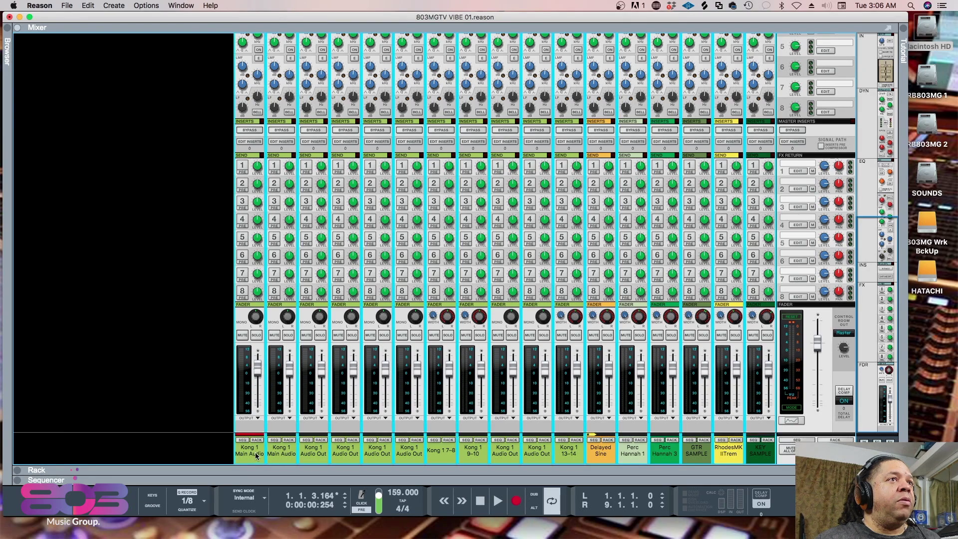
pyautogui.moveTo(263, 375); pyautogui.dragTo(259, 411)
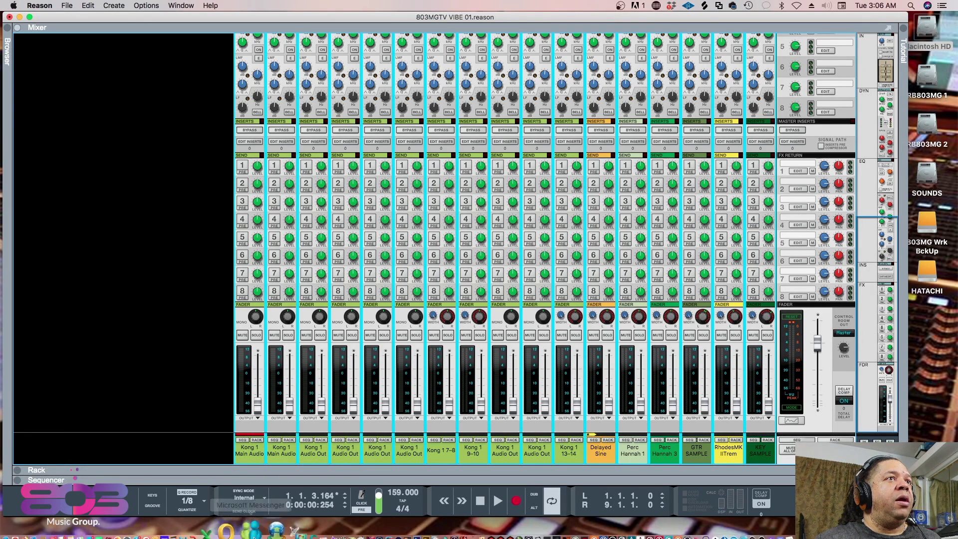
# - Turn on the compressor and raise the fader of the first Kong 1 Main Audio channel while the song plays
pyautogui.press('space')
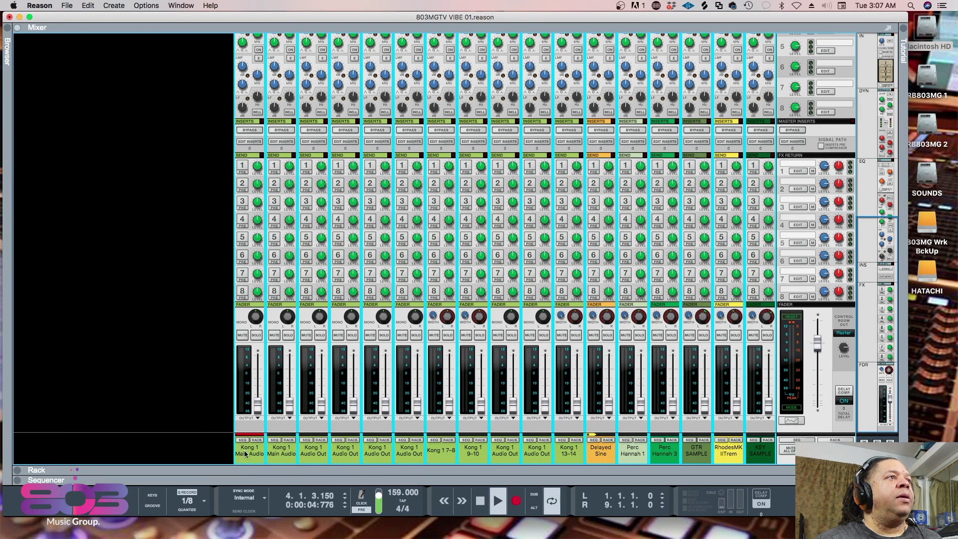
pyautogui.click(239, 363)
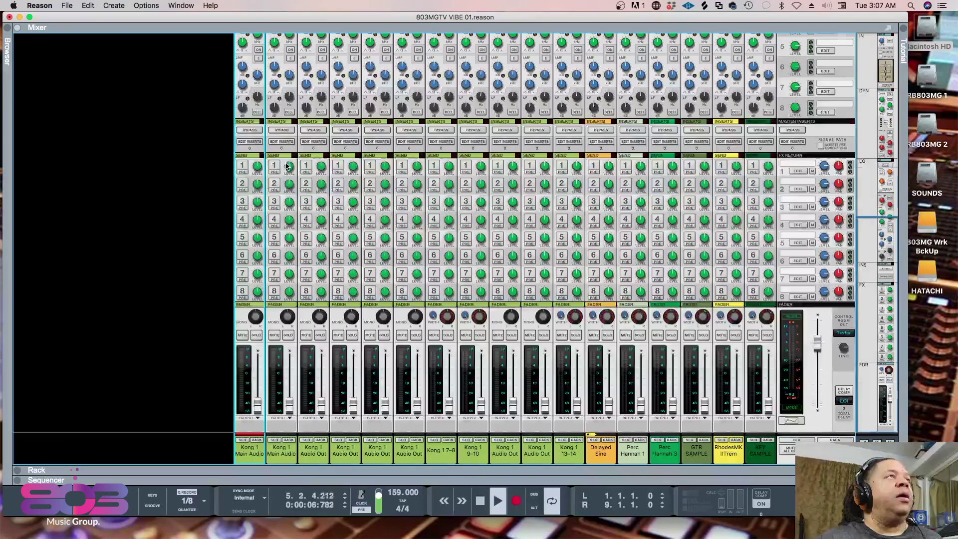
pyautogui.scroll(10, 253, 115)
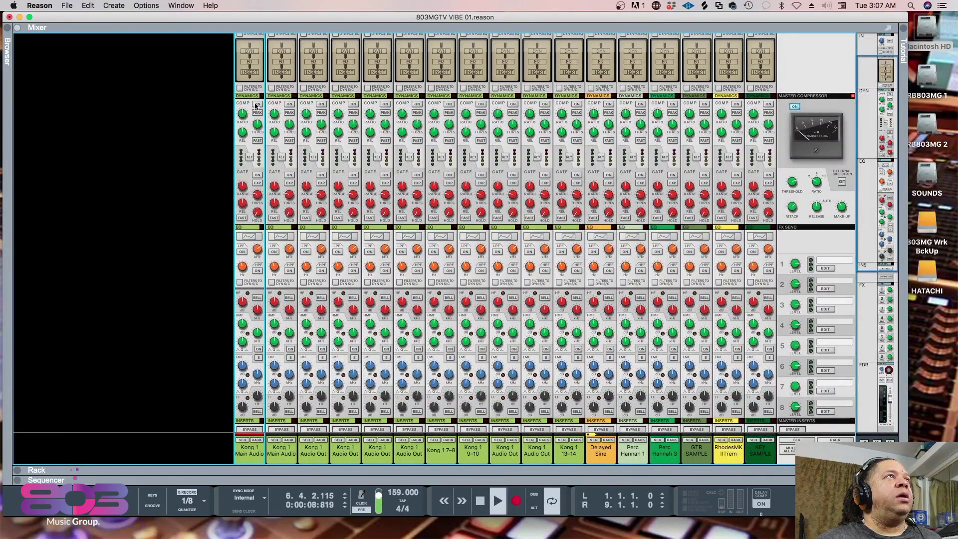
pyautogui.scroll(-10, 302, 241)
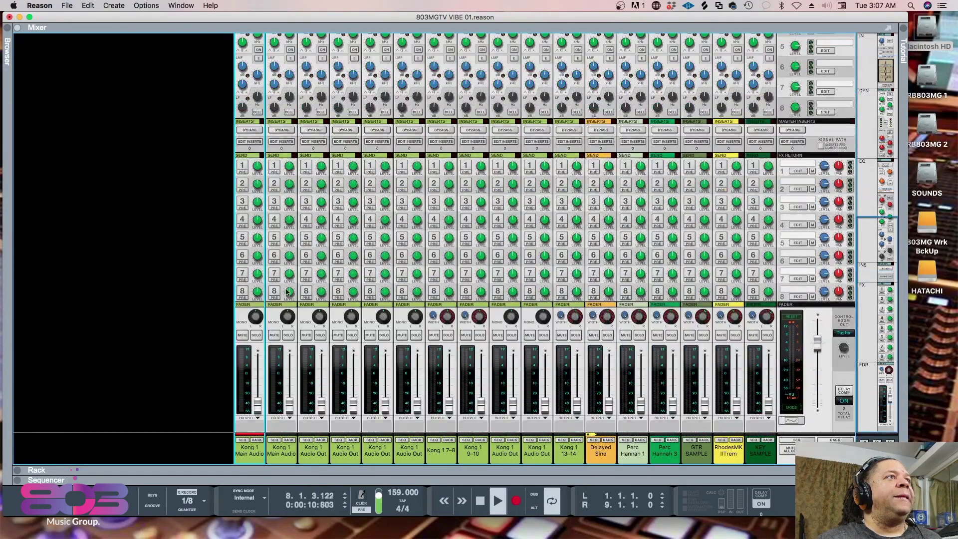
pyautogui.moveTo(258, 405); pyautogui.dragTo(260, 384)
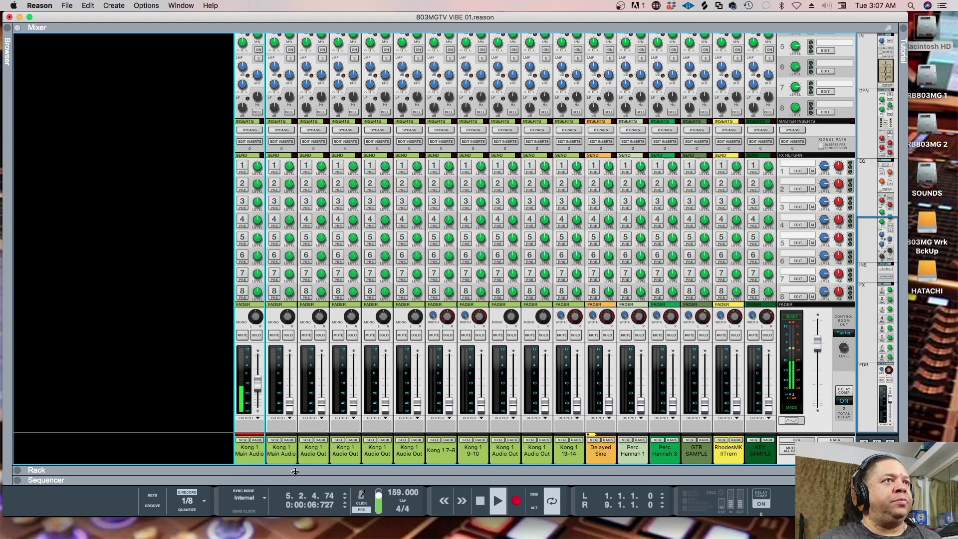
# - Enlarge the rack area, unfold the Kong device, and compare the settings of drums 13 and 14 before stopping playback
pyautogui.moveTo(295, 462); pyautogui.dragTo(313, 146)
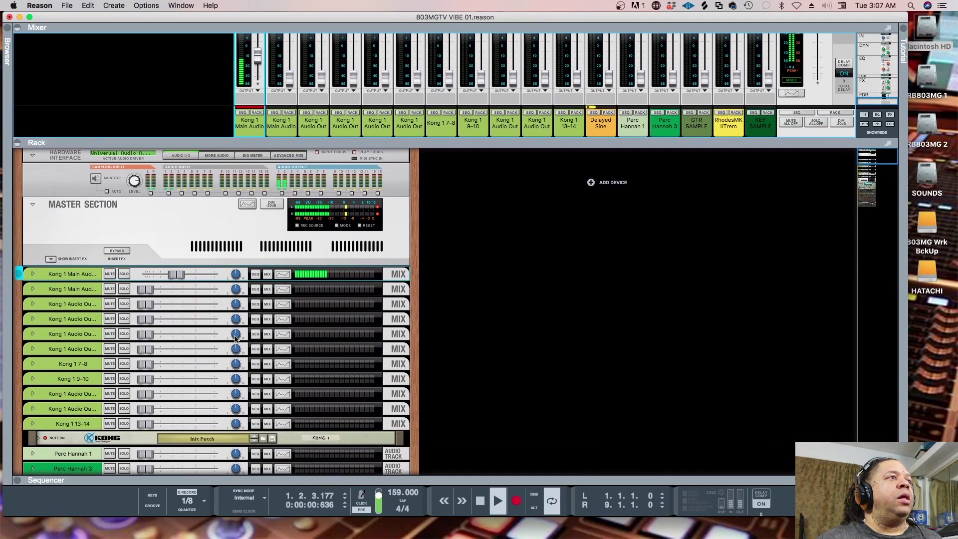
pyautogui.click(38, 439)
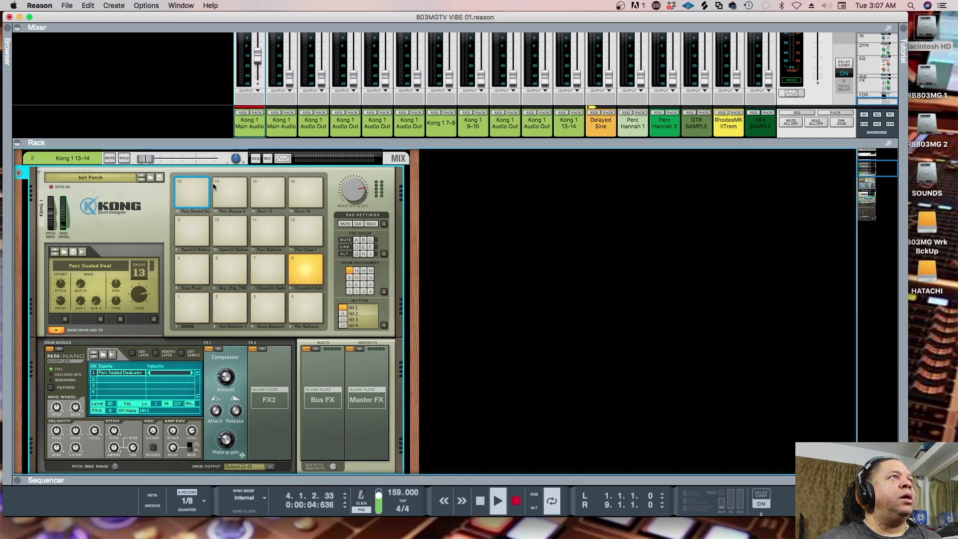
pyautogui.click(229, 183)
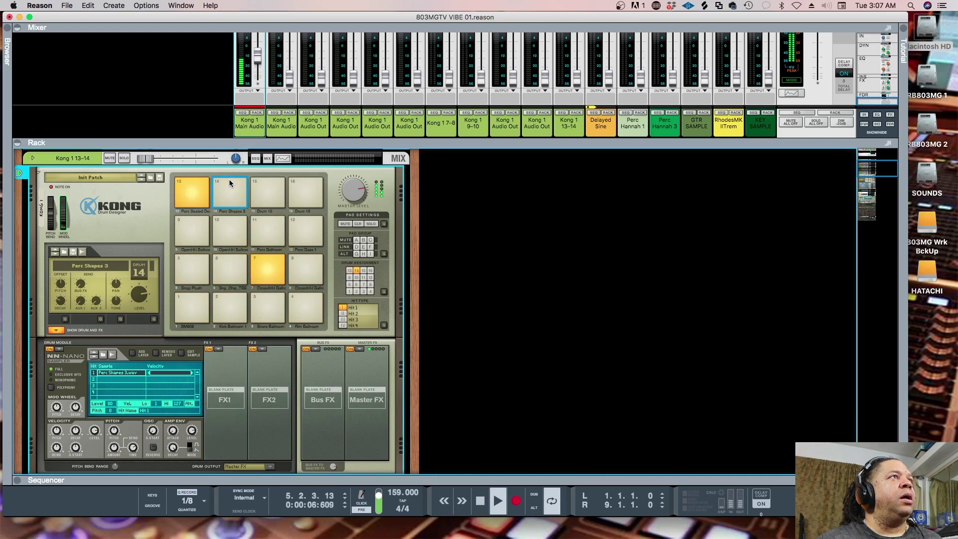
pyautogui.click(201, 184)
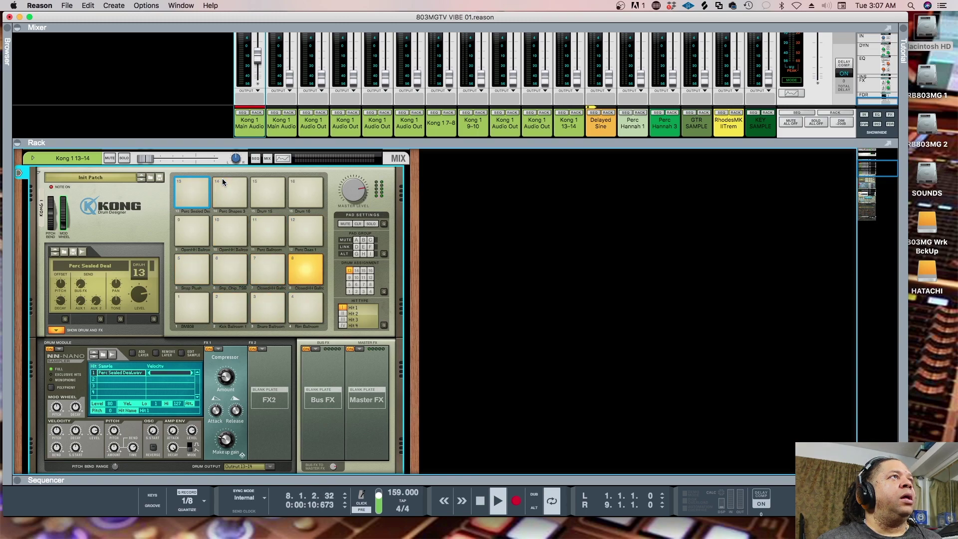
pyautogui.press('space')
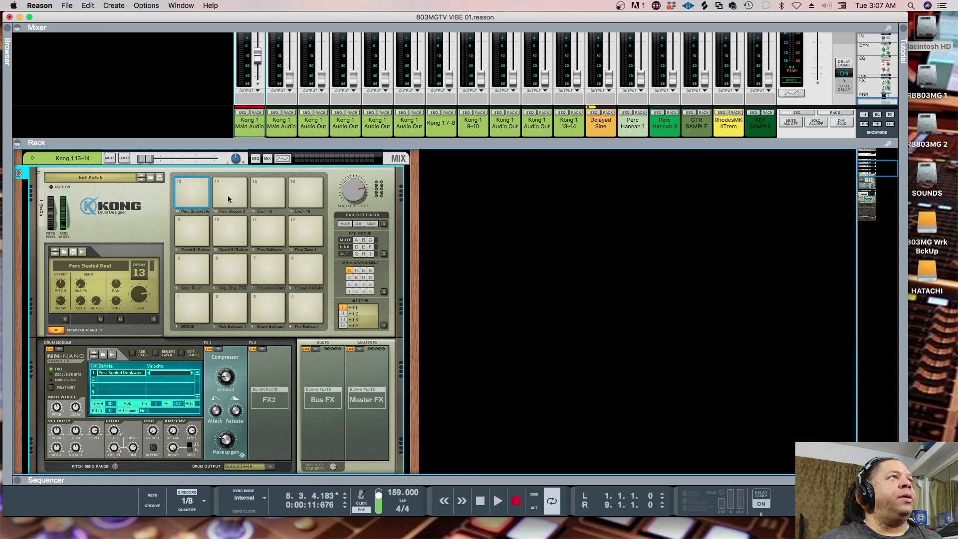
# - Unfold the Kong 1 13-14 mix channel, flip the rack to the back, and disconnect the channel's input cables
pyautogui.click(34, 159)
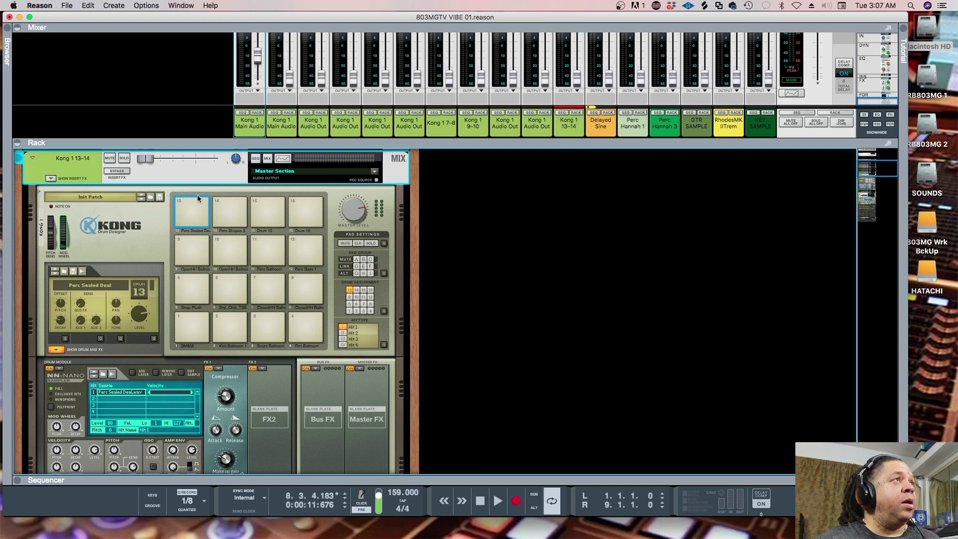
pyautogui.scroll(-1, 286, 215)
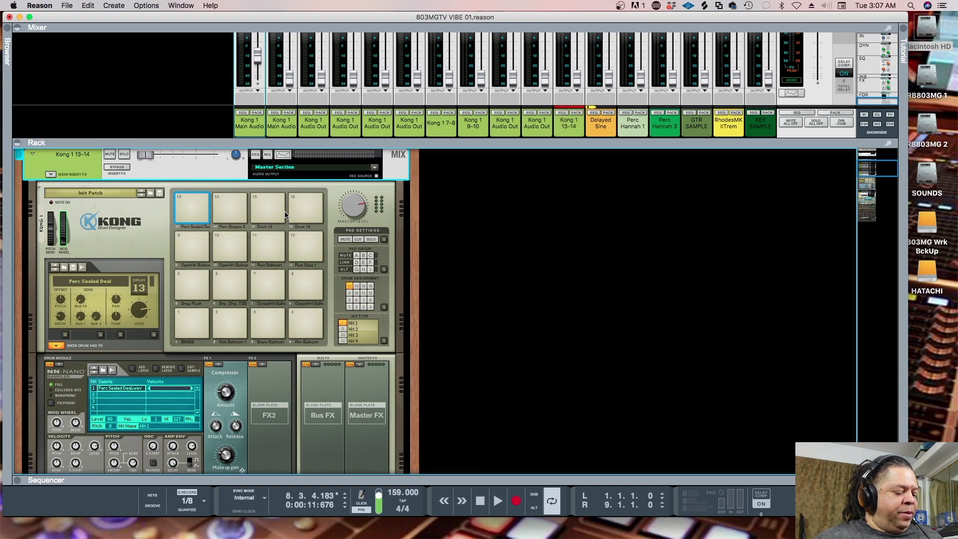
pyautogui.press('Tab')
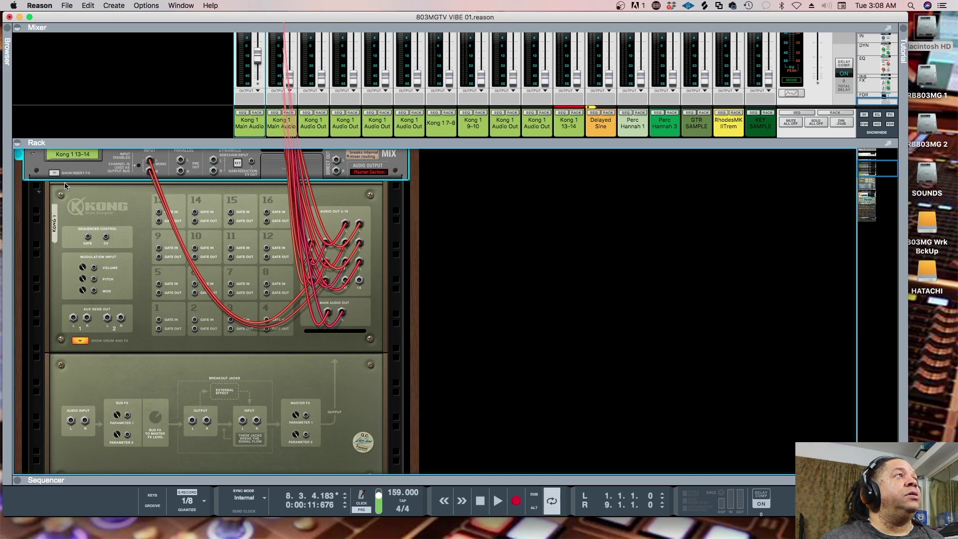
pyautogui.moveTo(148, 166)
pyautogui.mouseDown()
pyautogui.moveTo(200, 240)
pyautogui.moveTo(145, 171)
pyautogui.mouseUp()
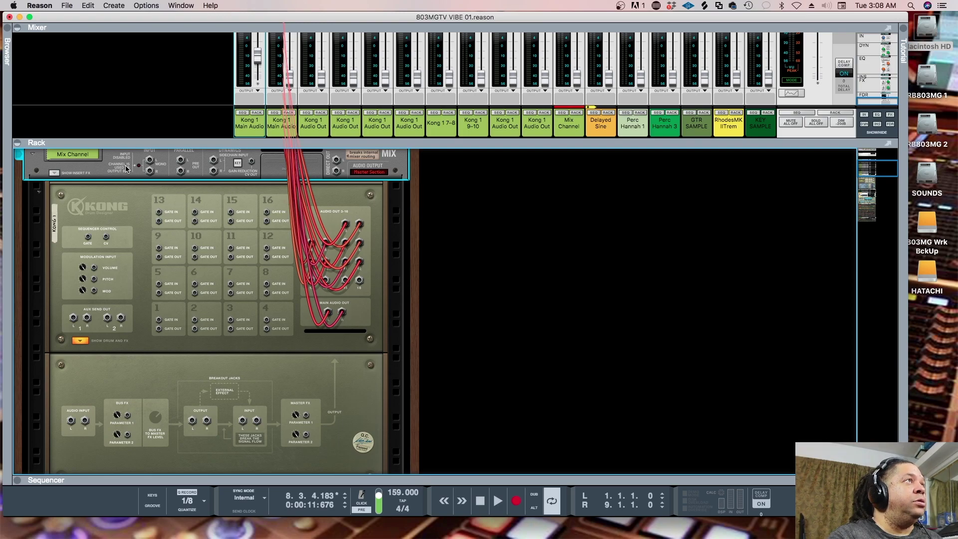
# - Duplicate the disconnected mix channel and cable Kong outputs 13 and 14 to separate channel inputs
pyautogui.press('super+d')
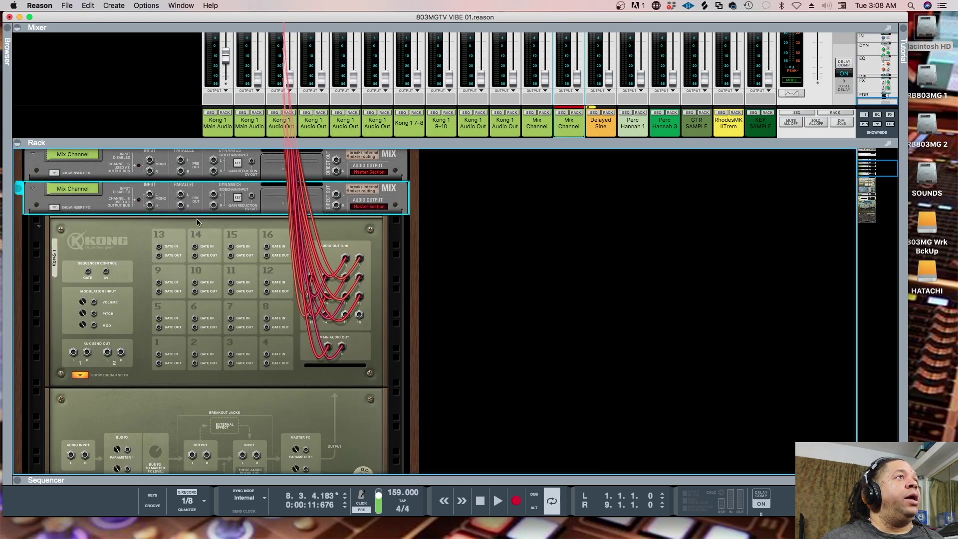
pyautogui.moveTo(311, 318); pyautogui.dragTo(149, 221)
pyautogui.moveTo(325, 375); pyautogui.dragTo(149, 254)
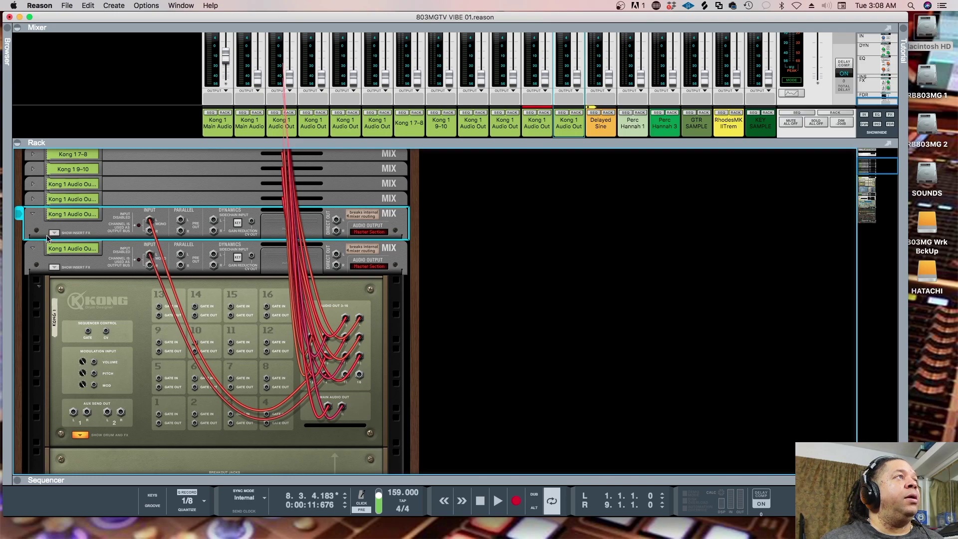
# - Fold the two newly cabled mix channels and flip the rack to its front
pyautogui.click(31, 216)
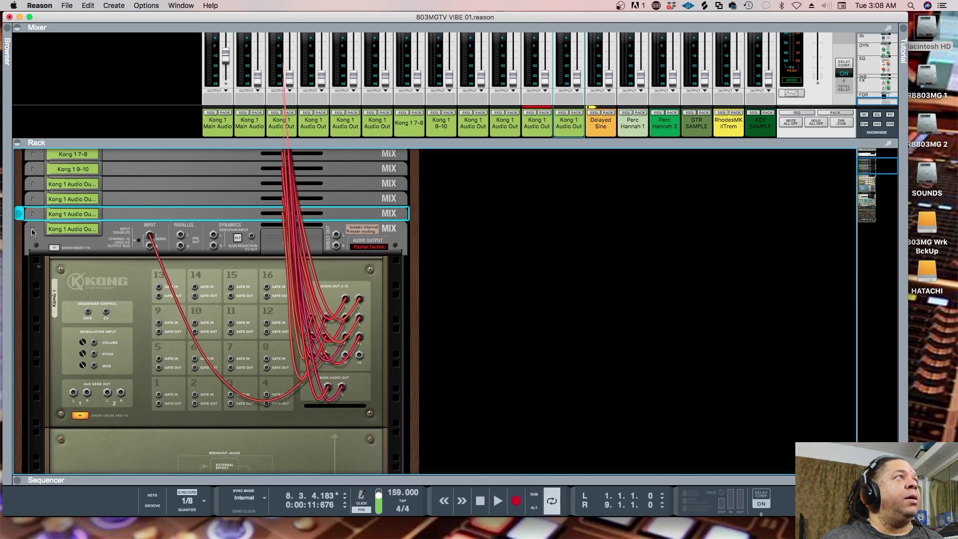
pyautogui.click(32, 228)
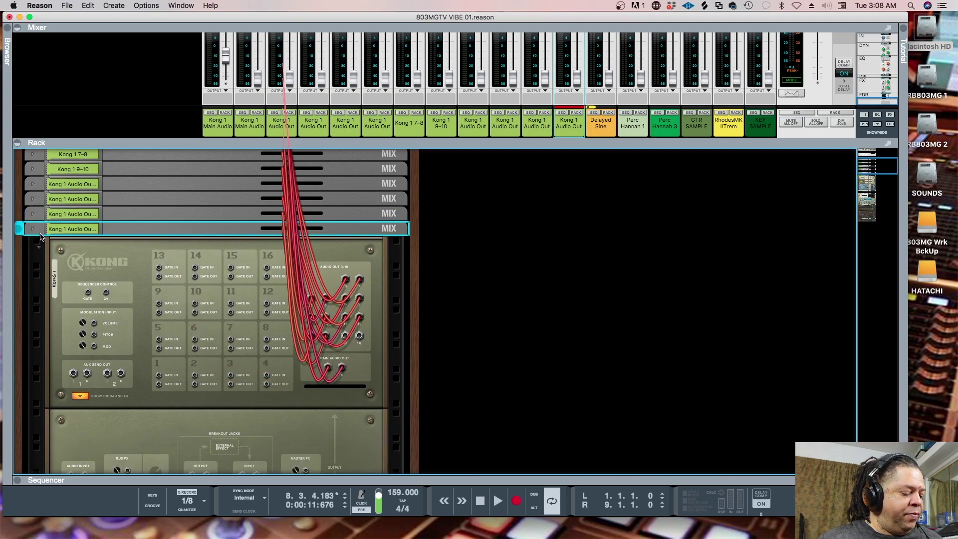
pyautogui.press('Tab')
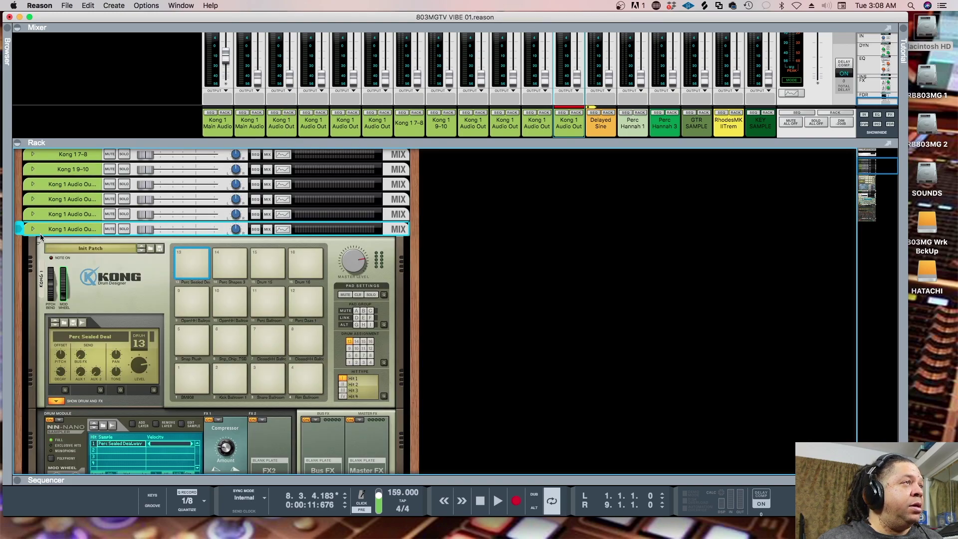
# - Check drum 13's effect and output settings, and load a Compressor into drum 14's FX1 slot
pyautogui.click(196, 258)
pyautogui.scroll(-4, 278, 335)
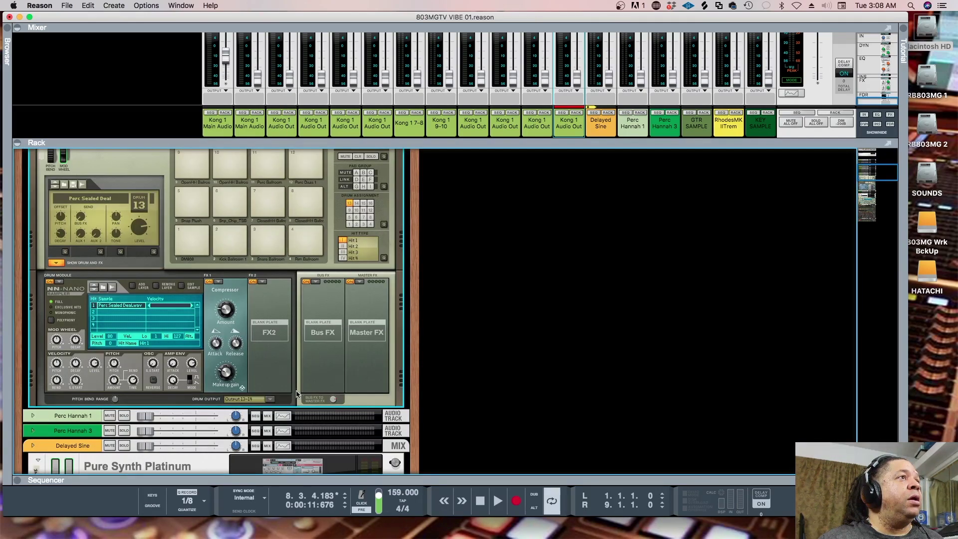
pyautogui.scroll(3, 265, 276)
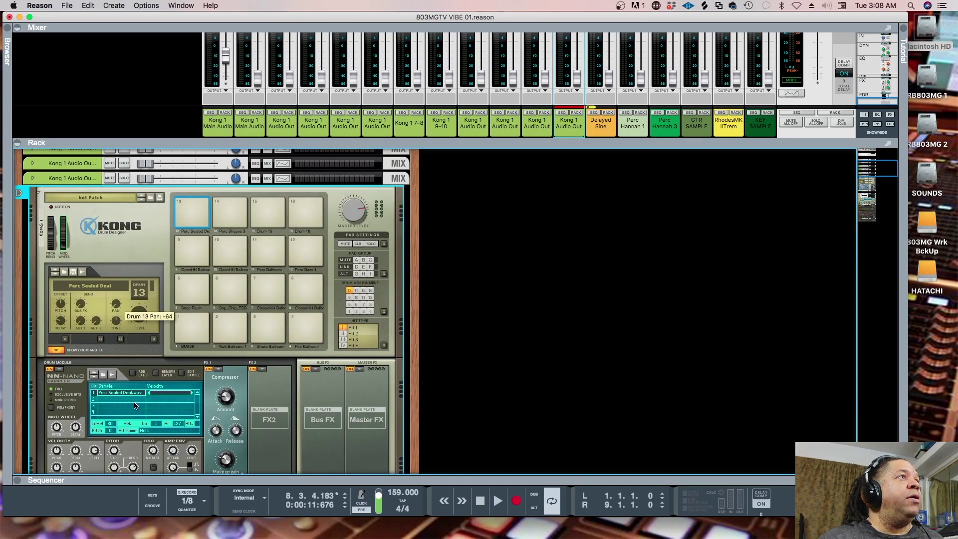
pyautogui.click(233, 202)
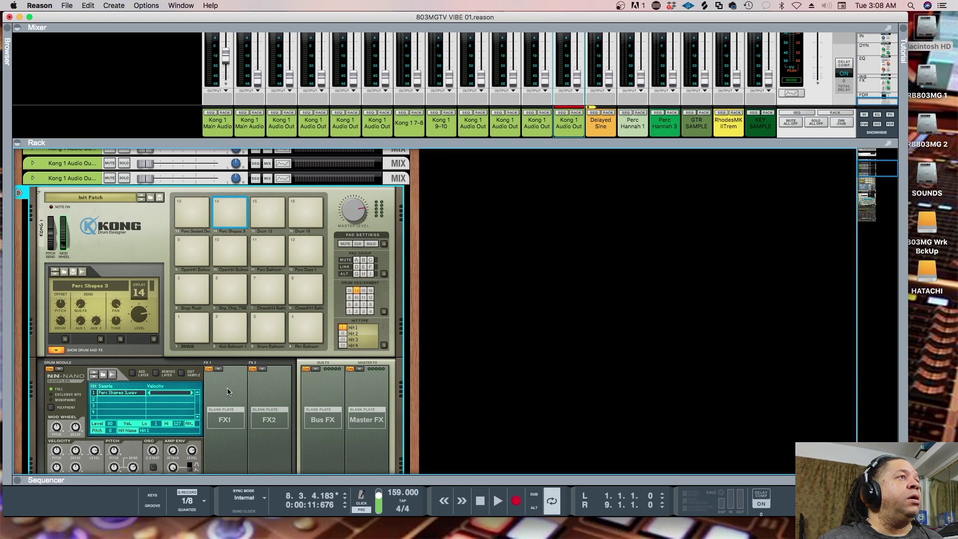
pyautogui.click(219, 370)
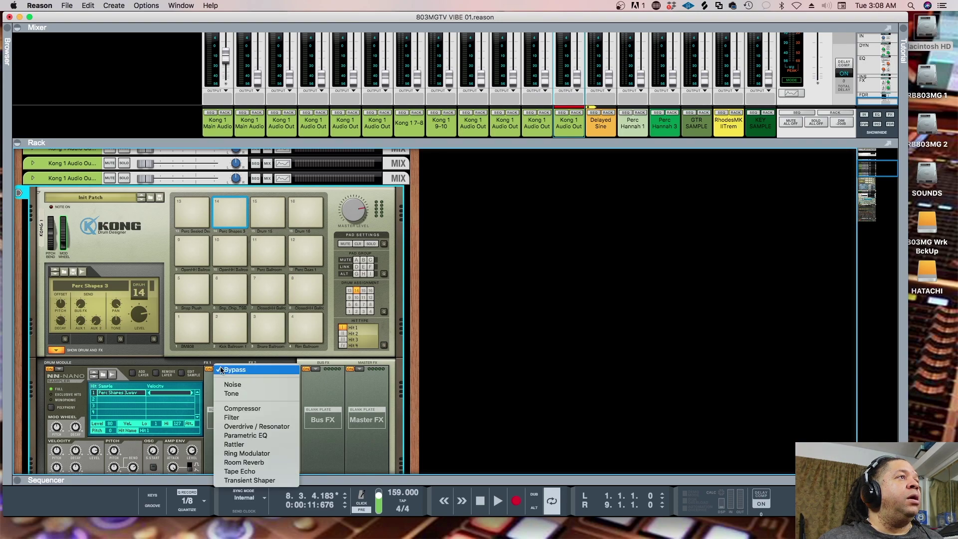
pyautogui.click(231, 410)
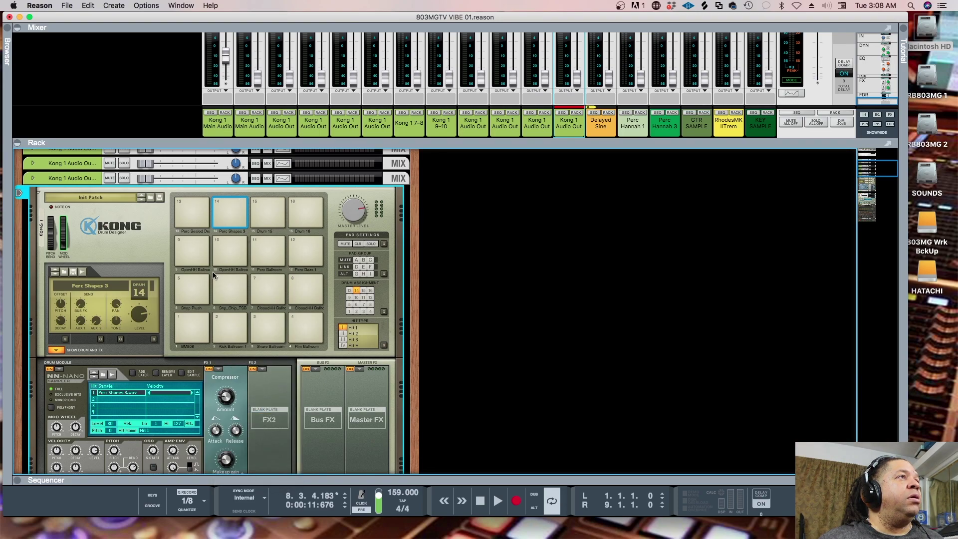
# - Set the drum output of drum 14, Perc Shapes 3, to Output 13-14
pyautogui.click(193, 204)
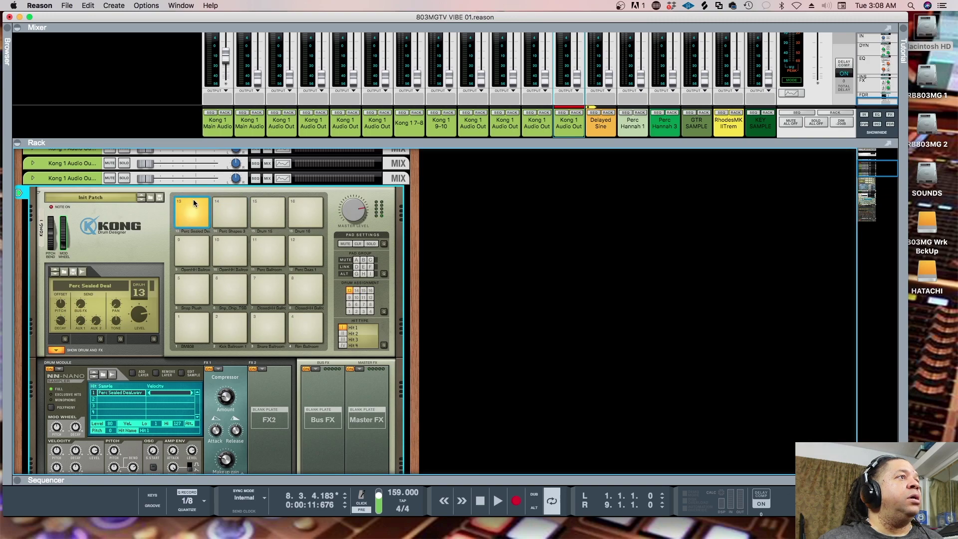
pyautogui.click(225, 202)
pyautogui.scroll(-3, 260, 397)
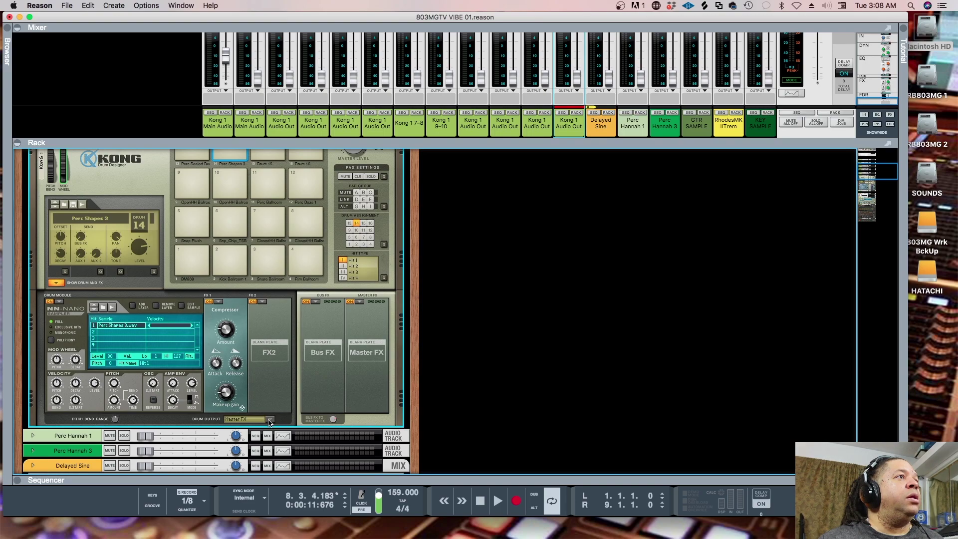
pyautogui.click(268, 420)
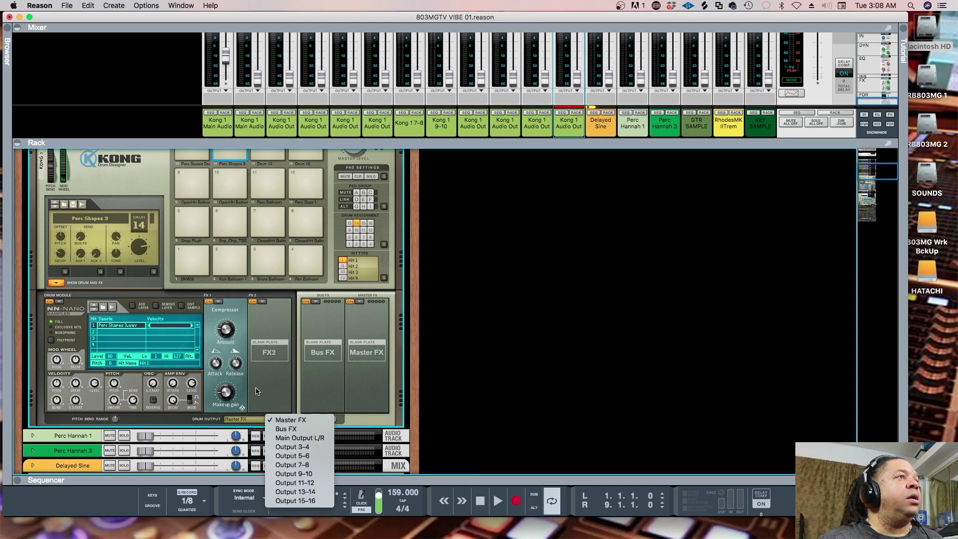
pyautogui.click(292, 492)
pyautogui.scroll(10, 258, 308)
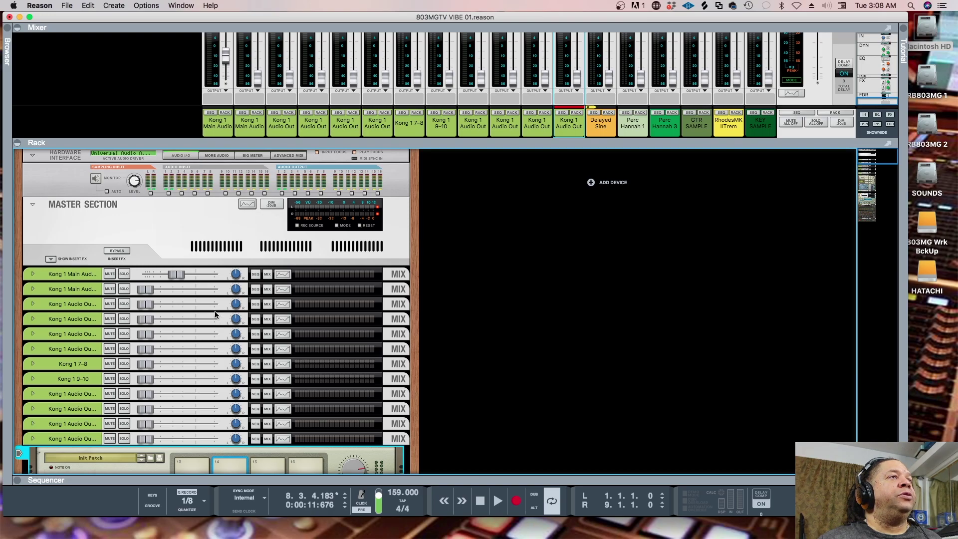
# - Expand the mixer over the rack area and start loop playback to review the Kong channel strips
pyautogui.moveTo(296, 148); pyautogui.dragTo(334, 456)
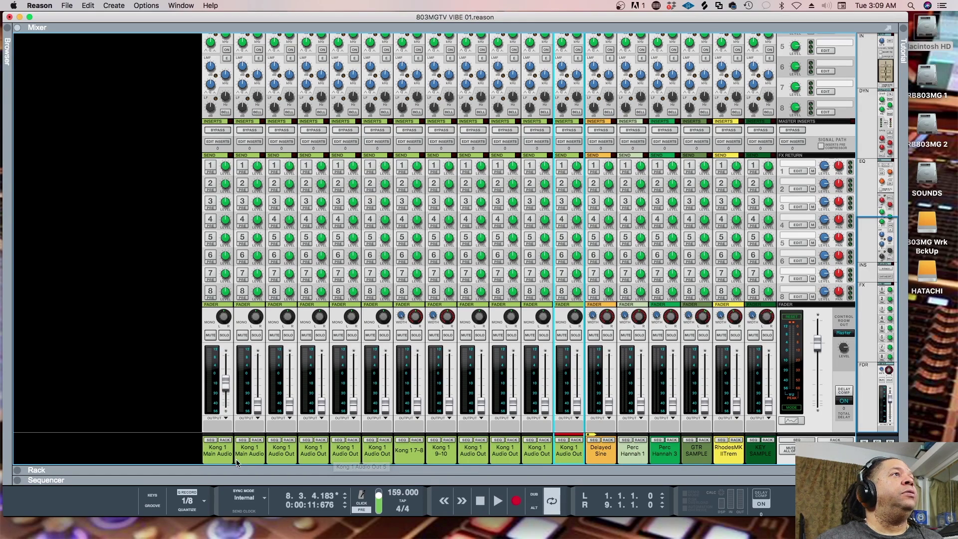
pyautogui.press('space')
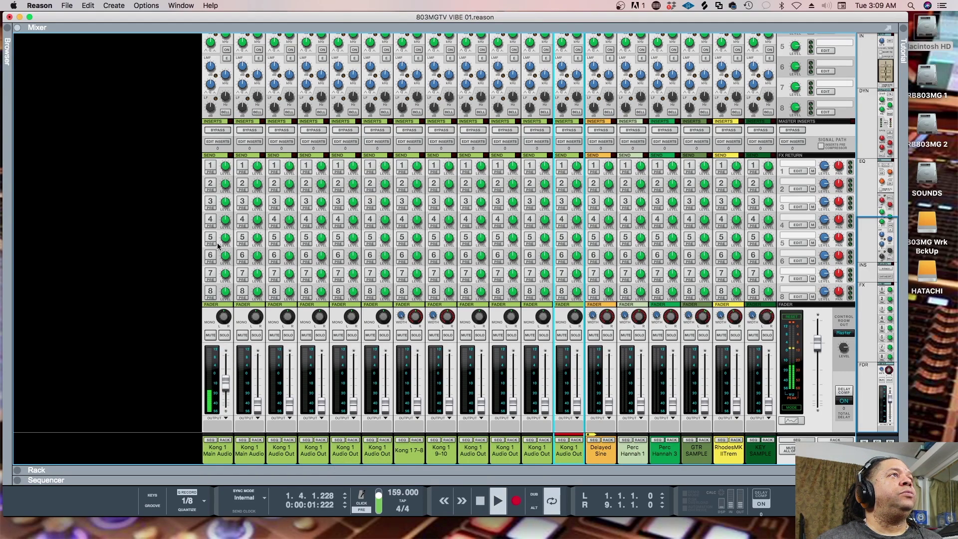
pyautogui.scroll(10, 236, 167)
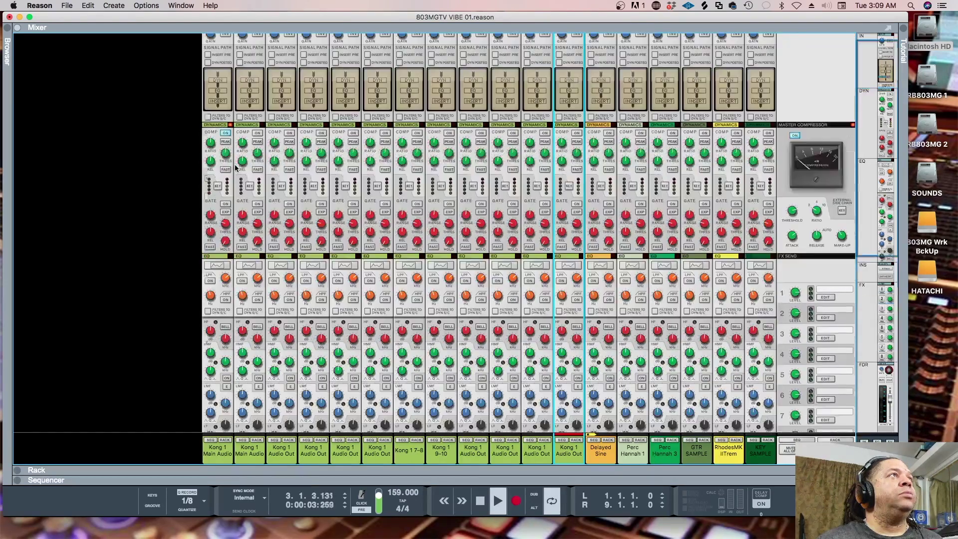
pyautogui.scroll(2, 236, 167)
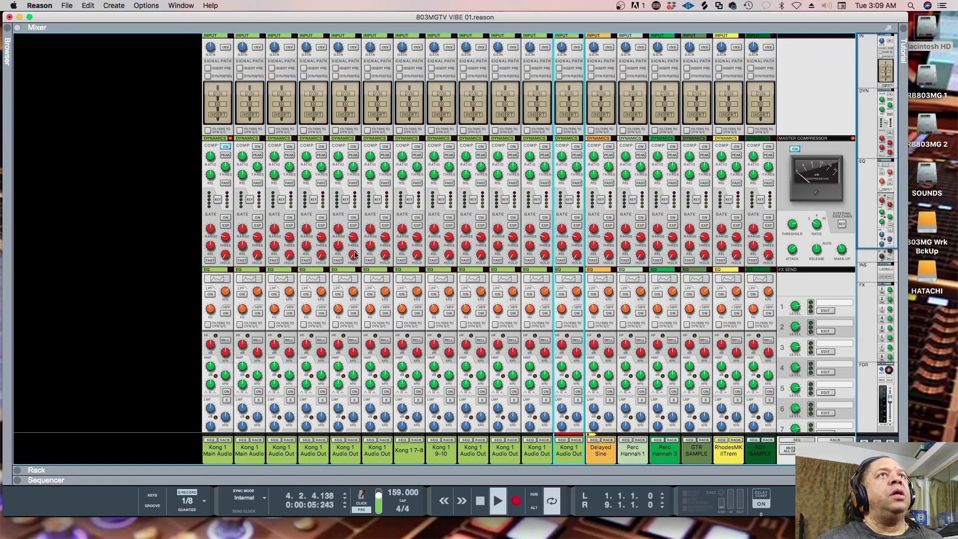
pyautogui.scroll(-10, 657, 228)
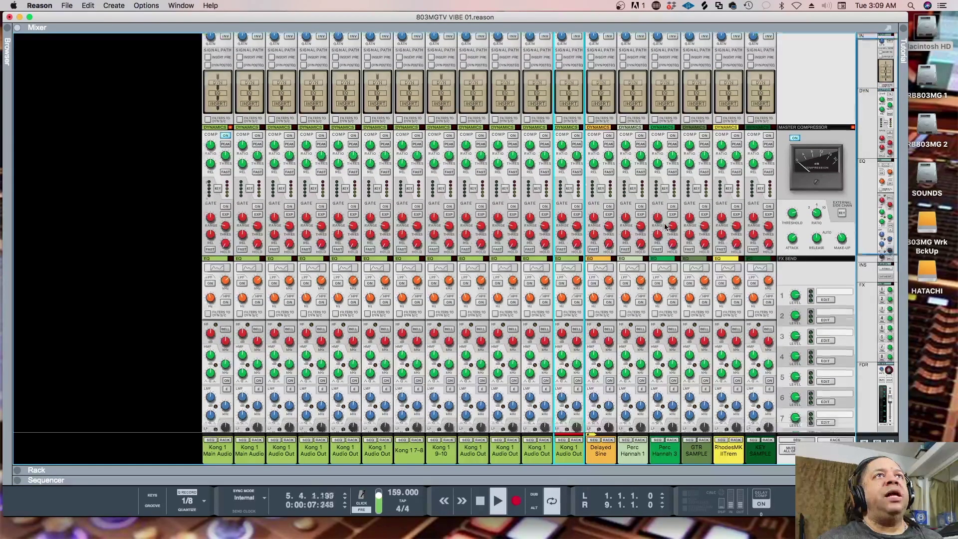
pyautogui.scroll(-18, 664, 228)
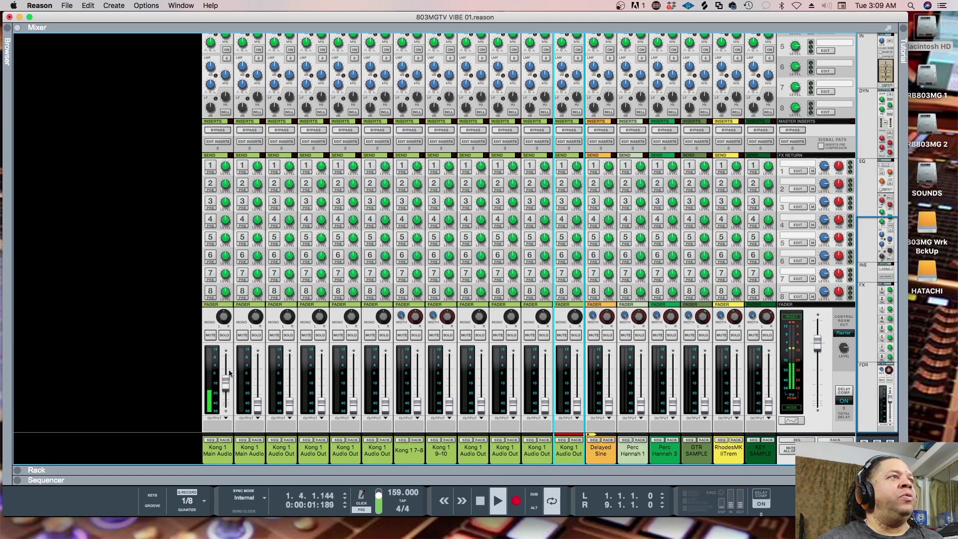
pyautogui.scroll(20, 228, 333)
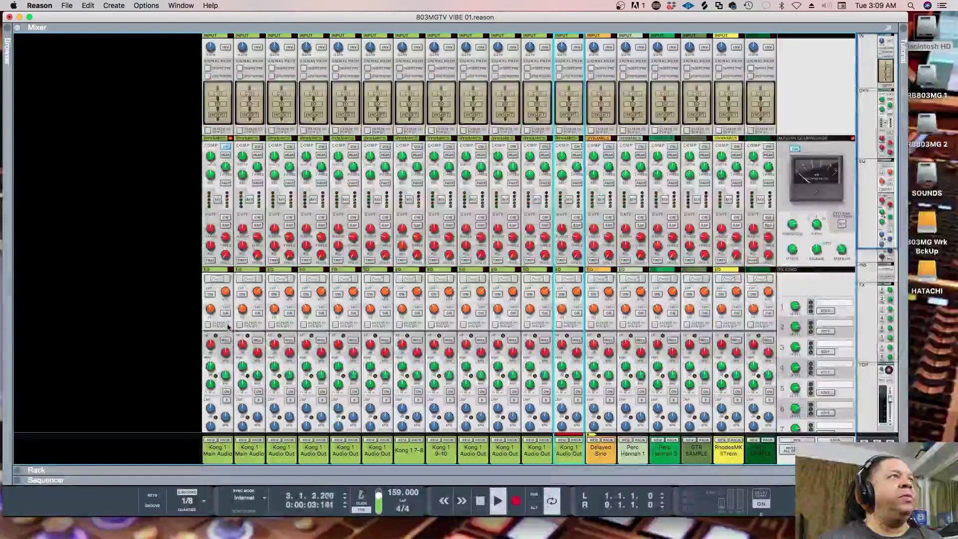
# - Select the first Kong 1 Main Audio channel and check its compressor's gain reduction during playback
pyautogui.click(223, 148)
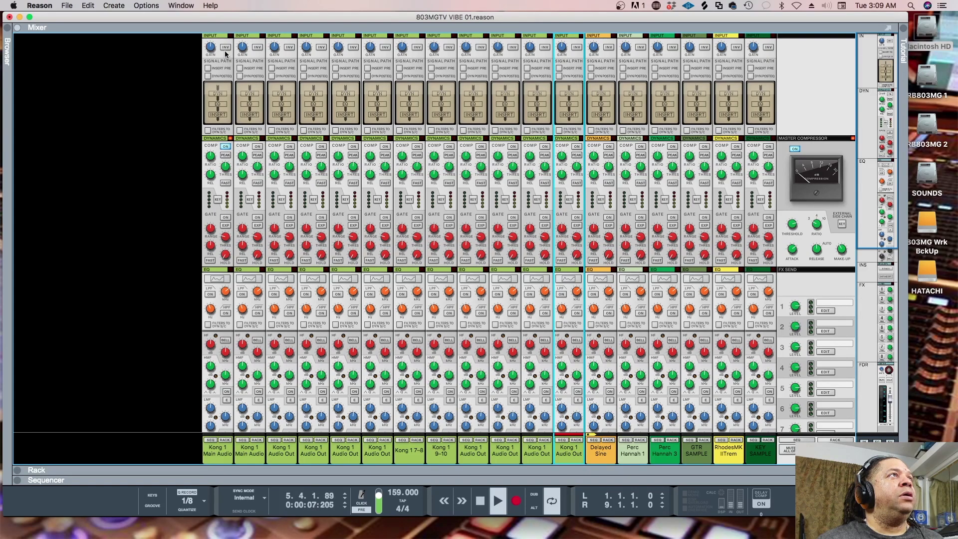
pyautogui.scroll(-1, 228, 173)
pyautogui.scroll(-5, 227, 174)
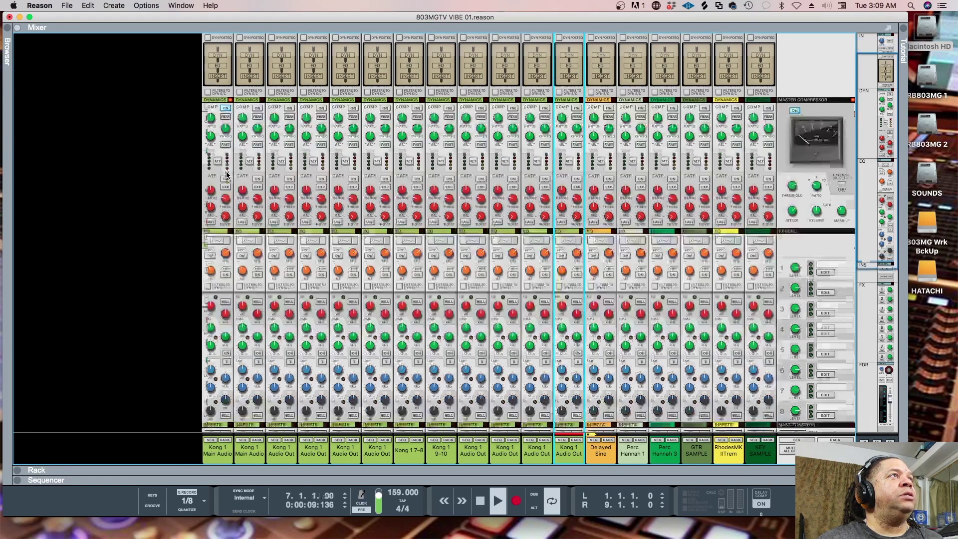
pyautogui.scroll(-3, 228, 193)
pyautogui.scroll(-2, 230, 199)
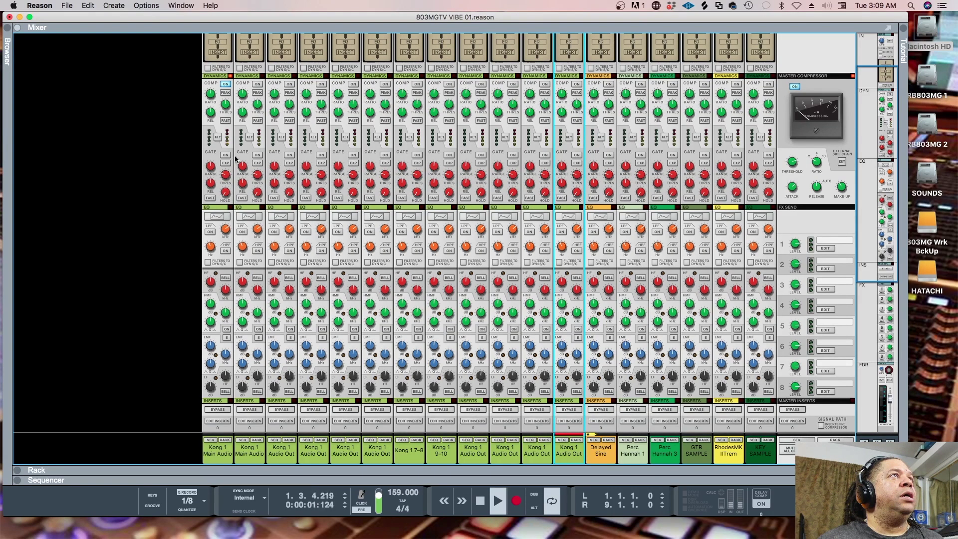
pyautogui.click(230, 109)
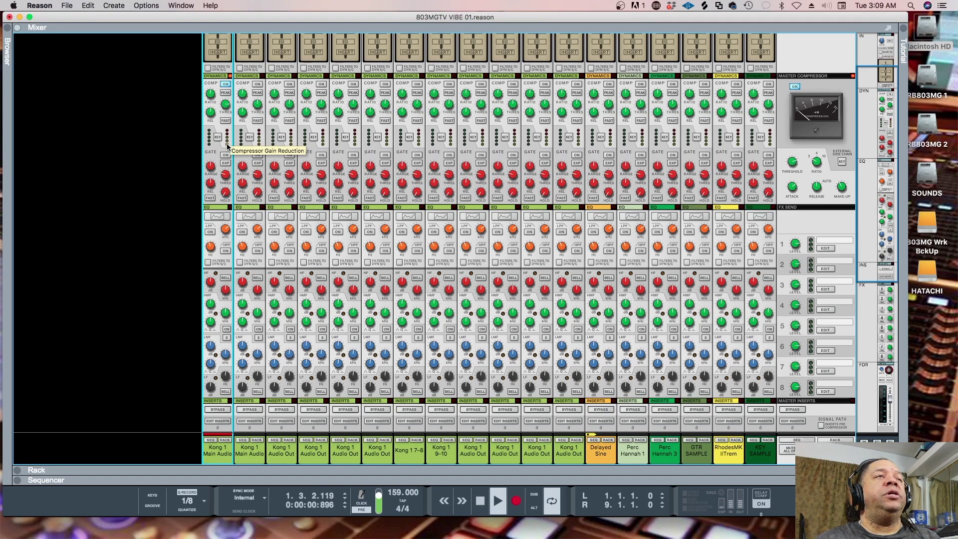
# - Enable the low pass filter on the first Kong 1 Main Audio channel and set it to about 1.59 kHz with the Spectrum EQ open
pyautogui.scroll(-3, 230, 201)
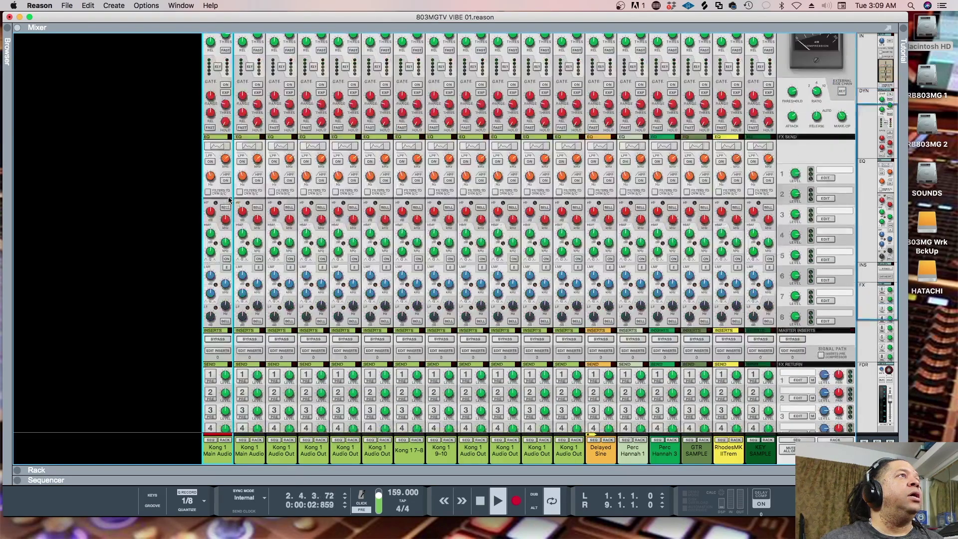
pyautogui.click(210, 161)
pyautogui.moveTo(225, 159); pyautogui.dragTo(223, 176)
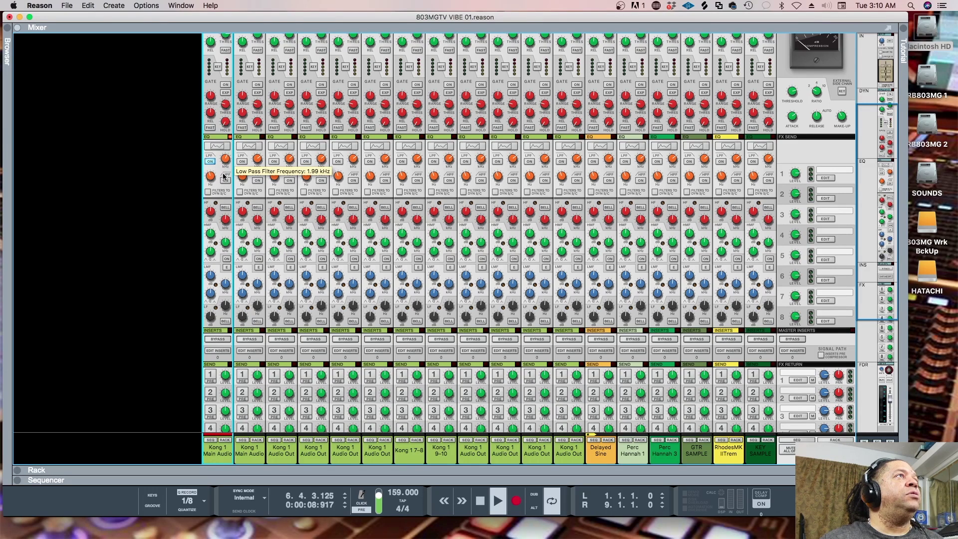
pyautogui.click(221, 149)
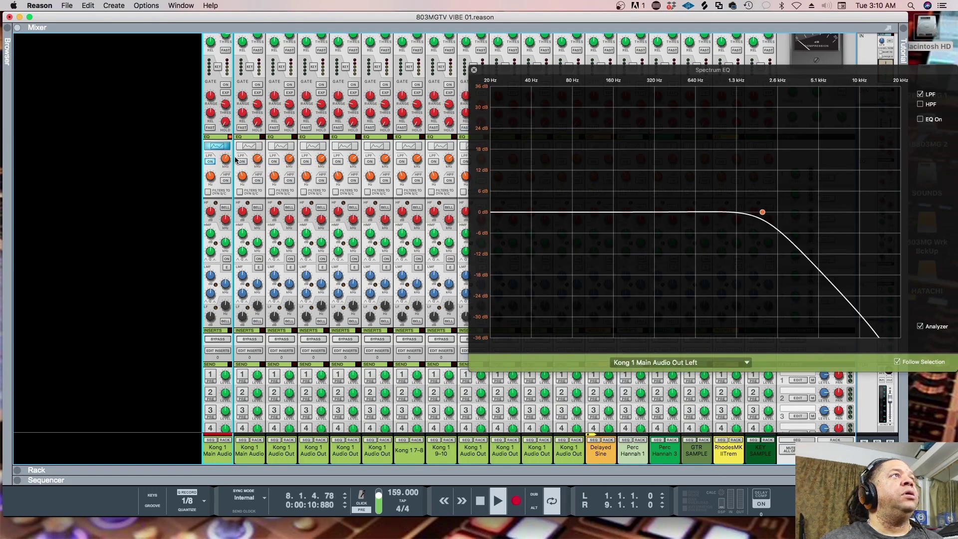
pyautogui.moveTo(227, 162); pyautogui.dragTo(245, 166)
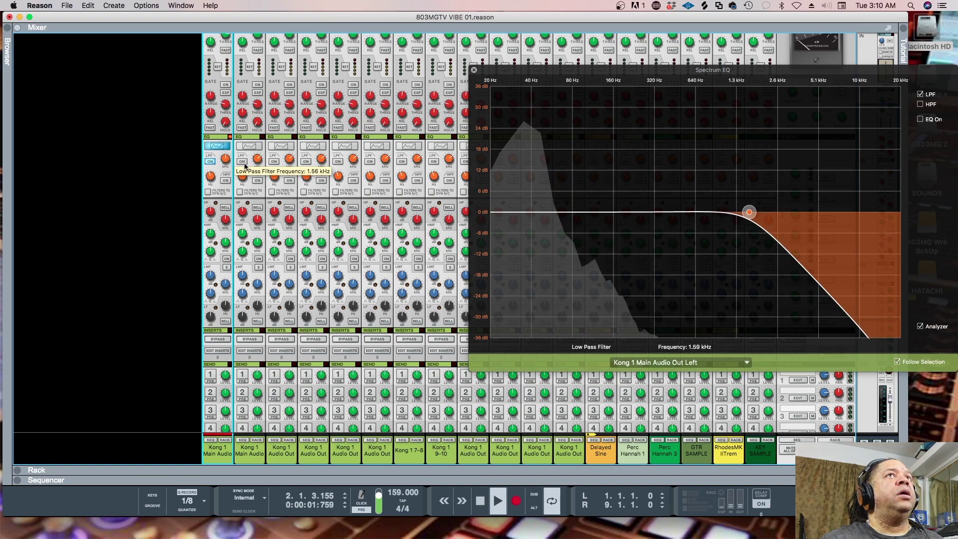
# - Turn on the channel's EQ, boosting the low band 5.08 dB at 44.5 Hz and the low mid band 0.95 dB at 342 Hz
pyautogui.click(920, 119)
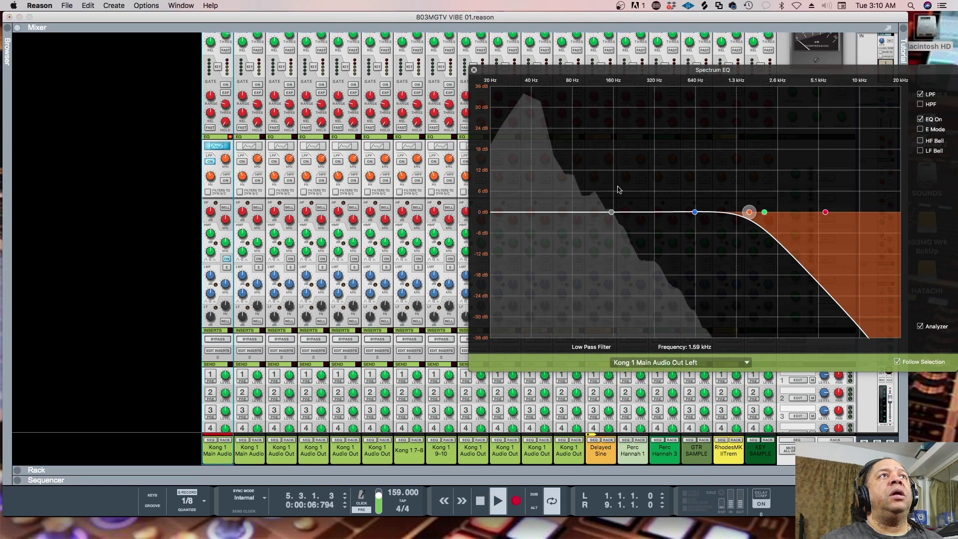
pyautogui.moveTo(616, 215); pyautogui.dragTo(538, 194)
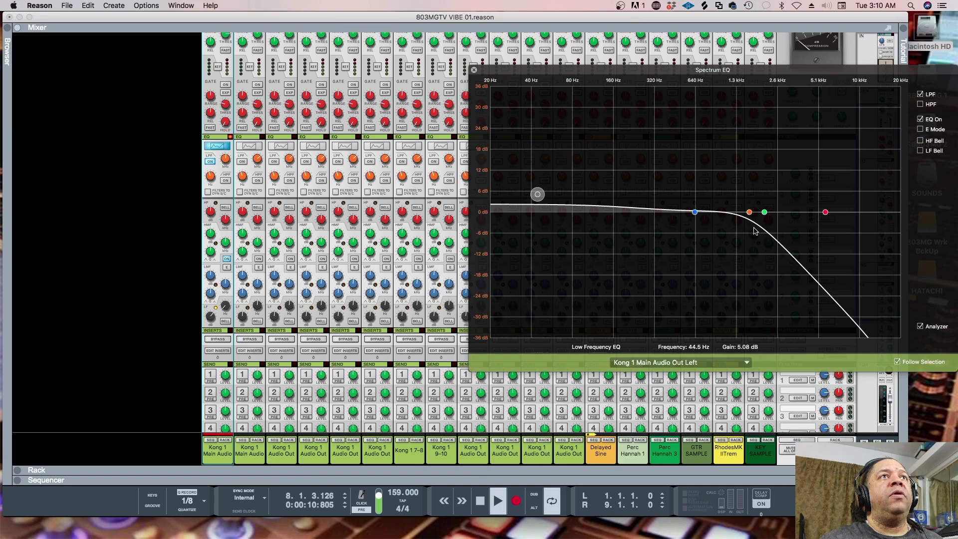
pyautogui.moveTo(695, 213); pyautogui.dragTo(659, 209)
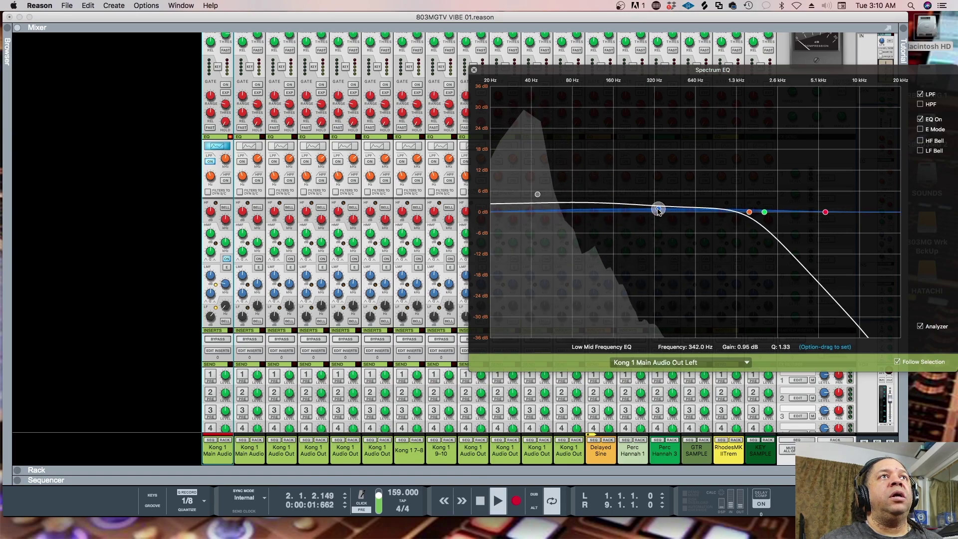
# - Lower the low pass filter to just above 640 Hz, set the low band to 5.40 dB at 40 Hz, and close the Spectrum EQ
pyautogui.click(750, 213)
pyautogui.moveTo(750, 213); pyautogui.dragTo(705, 214)
pyautogui.click(659, 209)
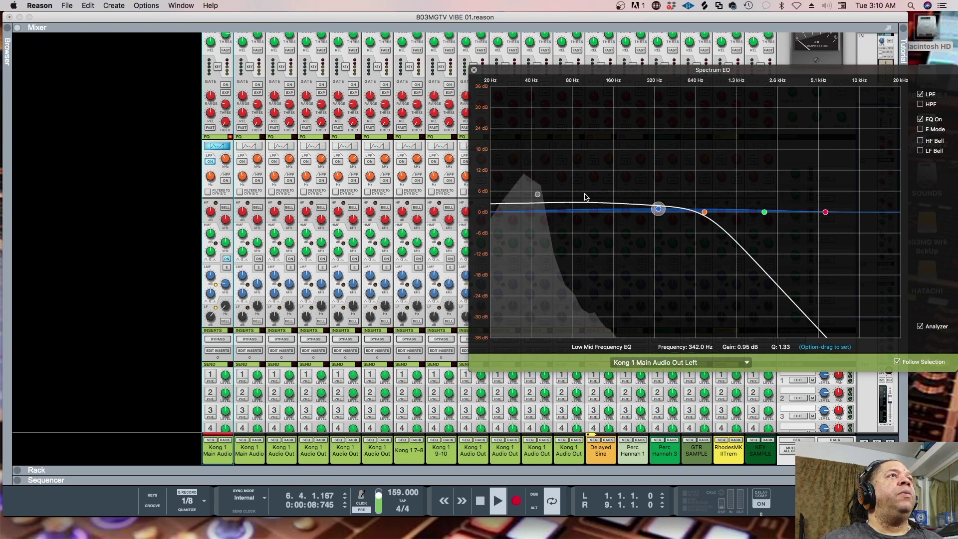
pyautogui.click(538, 194)
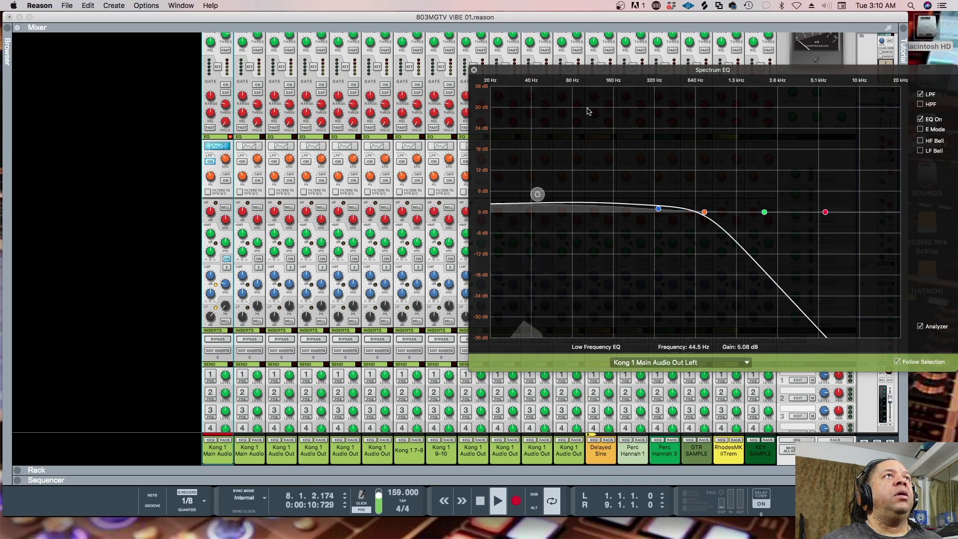
pyautogui.moveTo(538, 194); pyautogui.dragTo(531, 194)
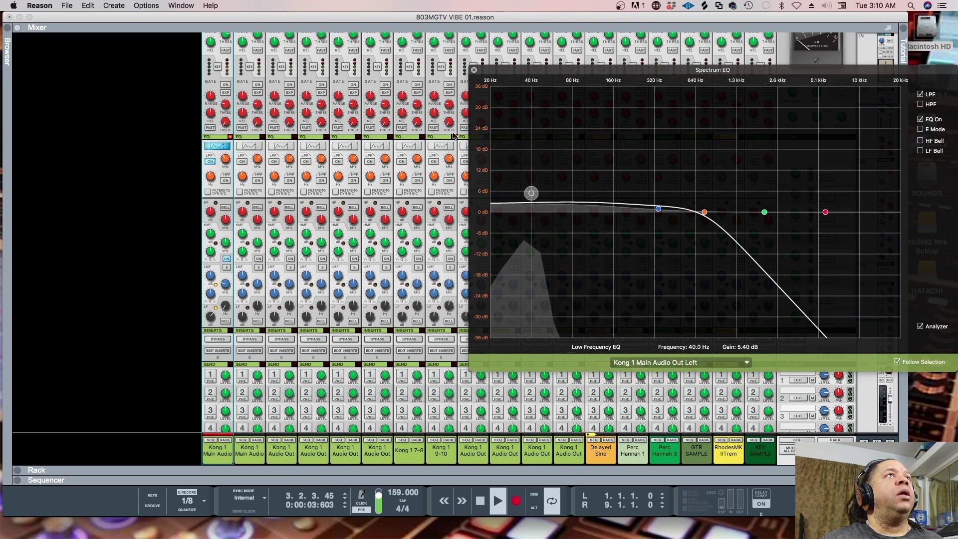
pyautogui.click(474, 71)
# - Lower the first Kong 1 Main Audio fader slightly and raise the second Kong 1 Main Audio fader well up from the bottom
pyautogui.scroll(-5, 389, 204)
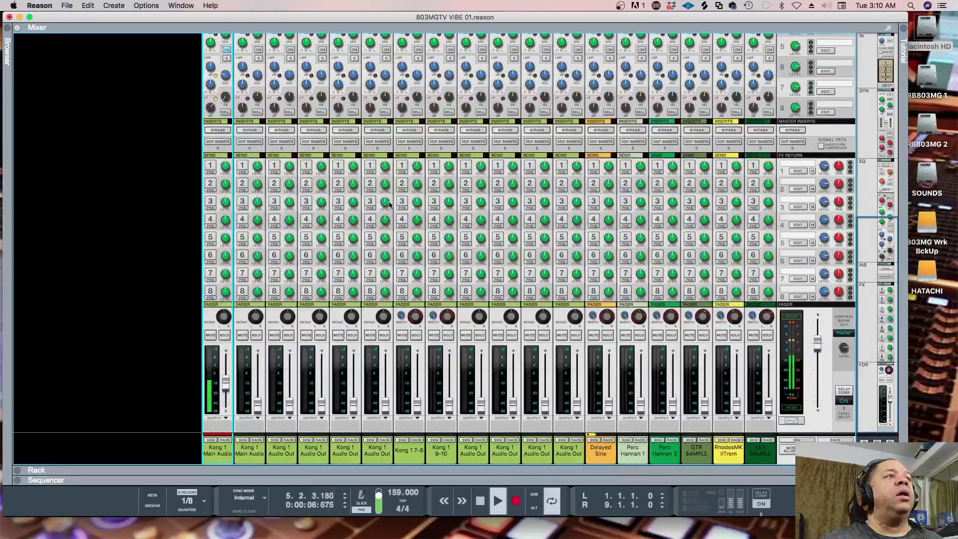
pyautogui.moveTo(230, 390)
pyautogui.moveTo(229, 391); pyautogui.dragTo(230, 392)
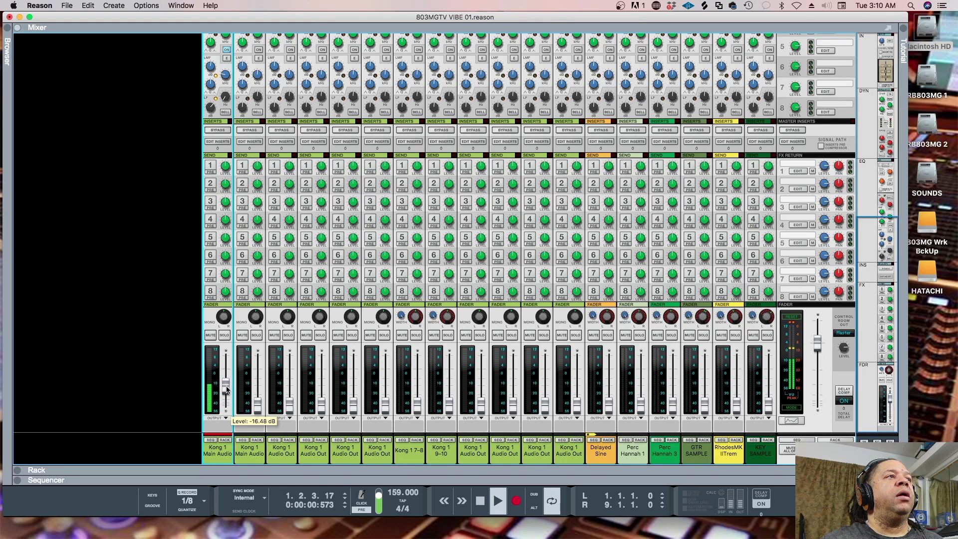
pyautogui.moveTo(227, 389); pyautogui.dragTo(260, 375)
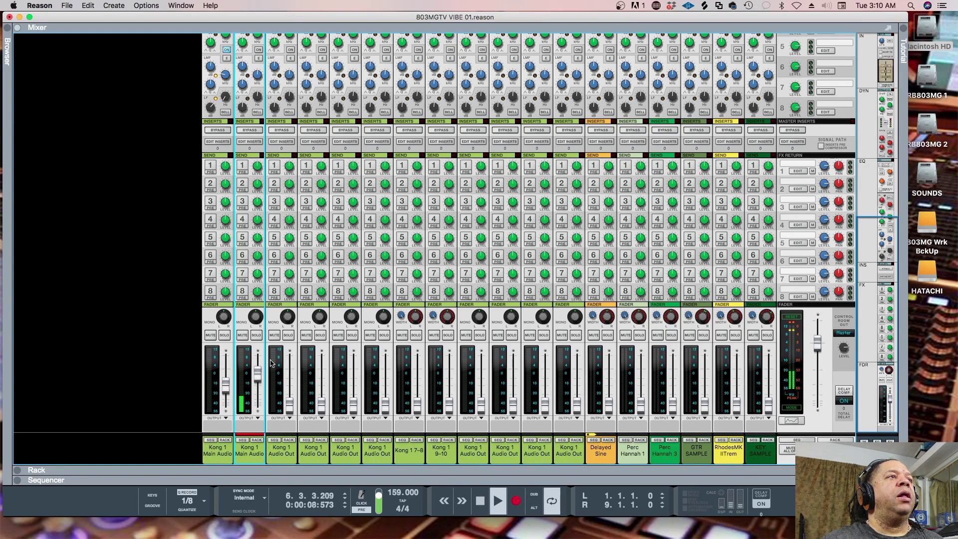
# - Enable the compressor on the second Kong 1 Main Audio channel and set its threshold to about -21.7 dB
pyautogui.scroll(2, 285, 312)
pyautogui.scroll(10, 285, 312)
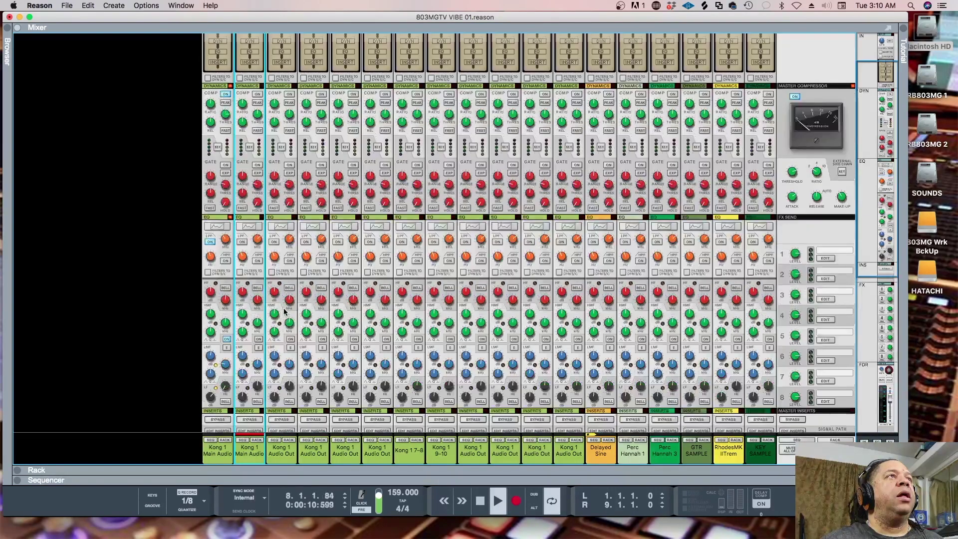
pyautogui.click(257, 146)
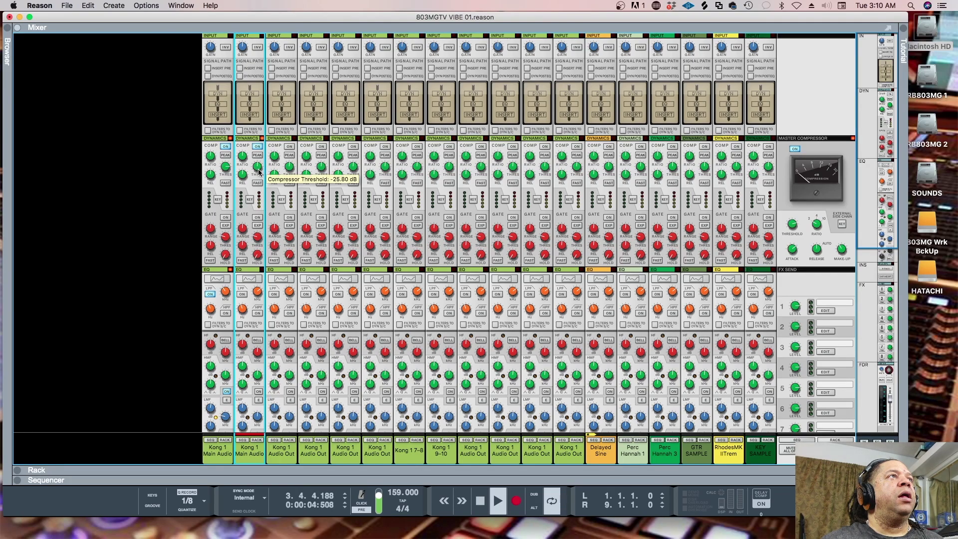
pyautogui.scroll(1, 258, 166)
pyautogui.scroll(3, 258, 164)
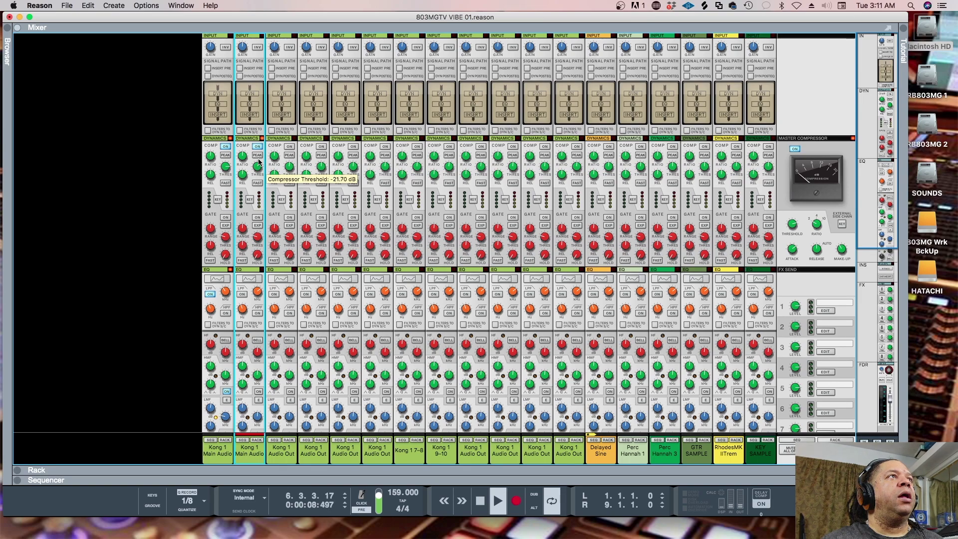
pyautogui.scroll(10, 259, 161)
pyautogui.click(257, 147)
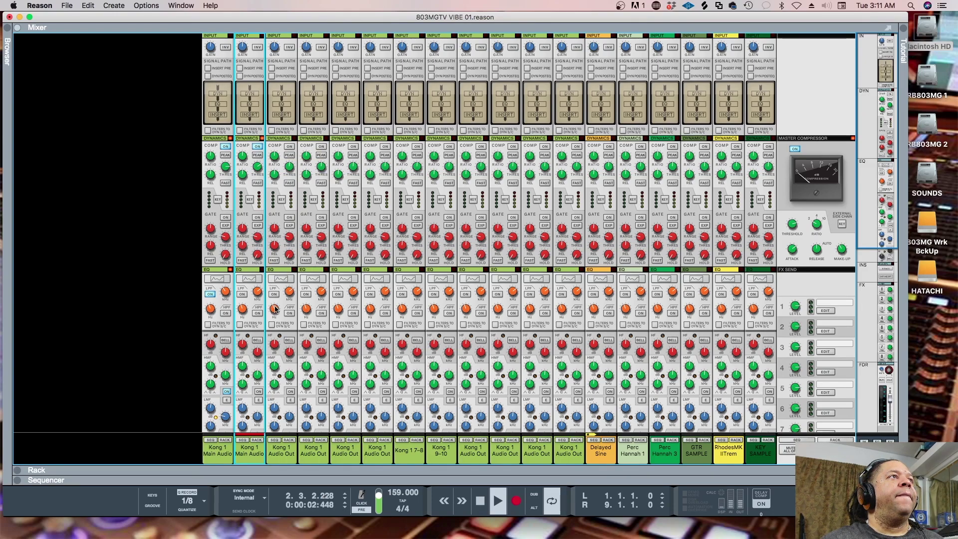
# - Enable the low pass filter and EQ on the second Kong 1 Main Audio channel, using its Spectrum EQ window
pyautogui.click(243, 295)
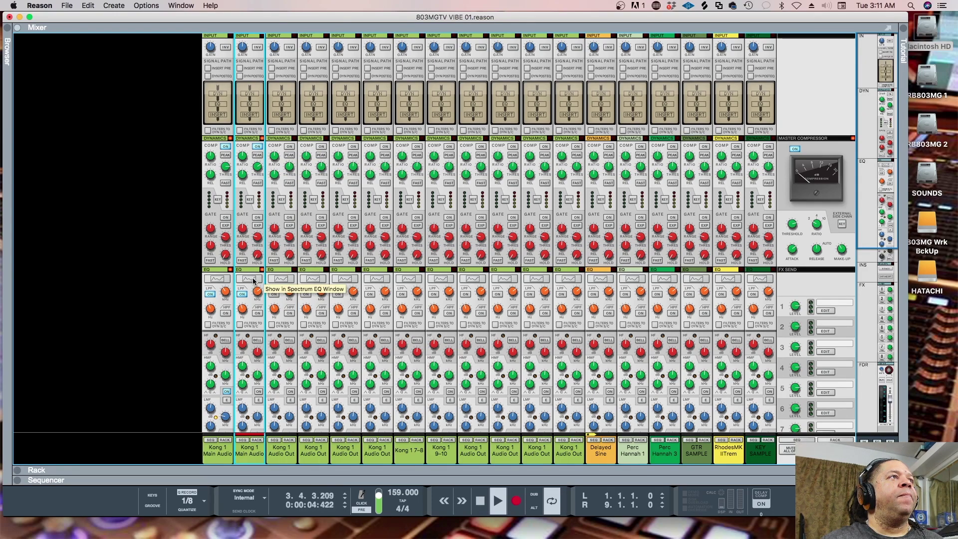
pyautogui.click(248, 279)
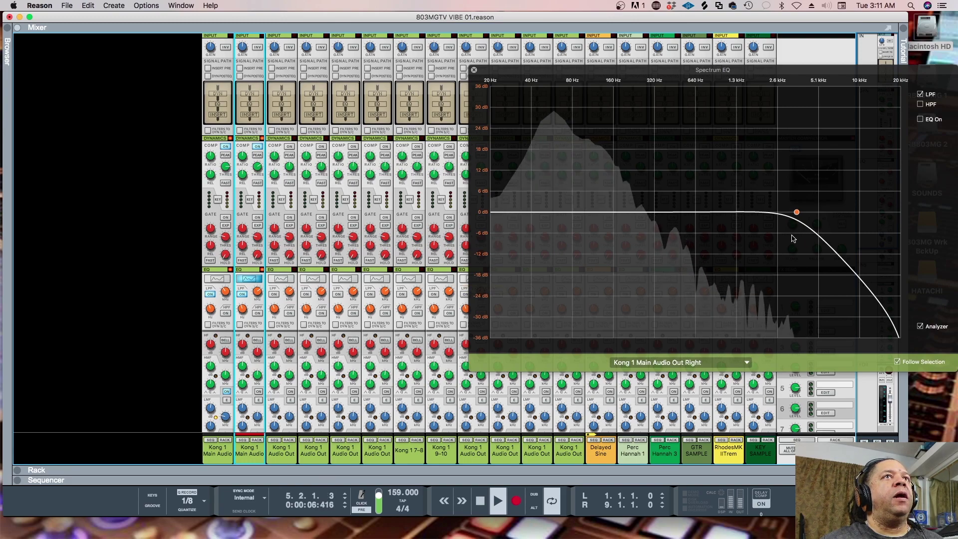
pyautogui.click(921, 119)
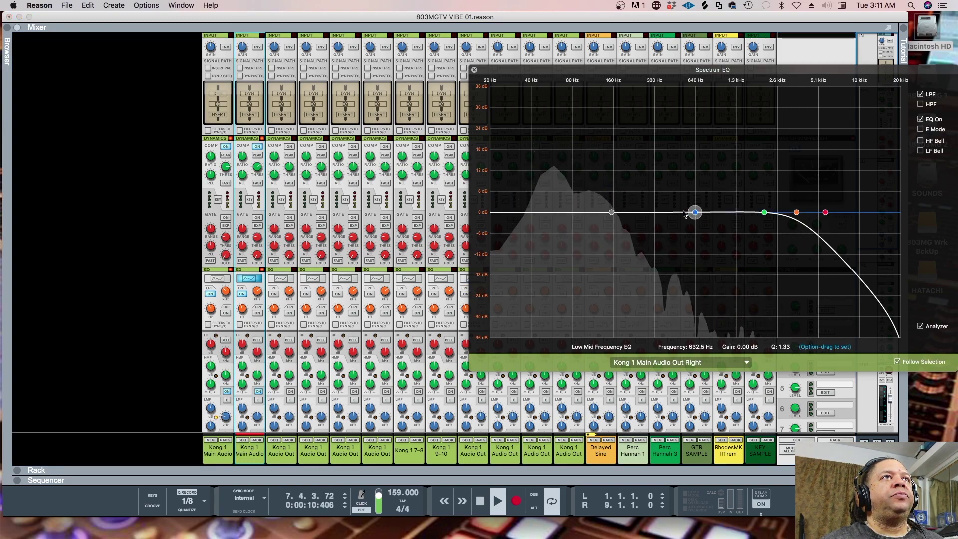
# - Boost the low band as an LF Bell between 40 and 80 Hz, and the low mid band 2.54 dB at 279.3 Hz
pyautogui.moveTo(613, 215); pyautogui.dragTo(561, 212)
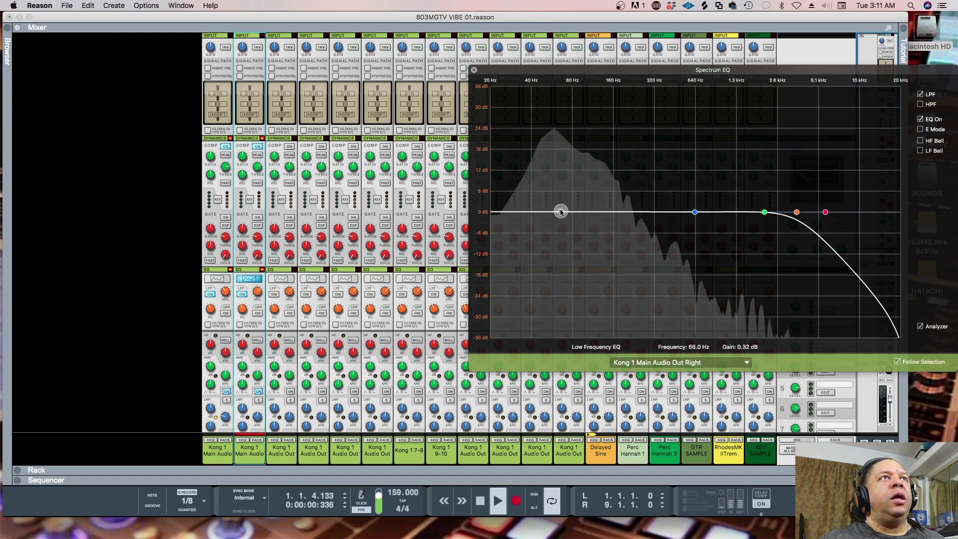
pyautogui.click(920, 151)
pyautogui.moveTo(561, 211)
pyautogui.mouseDown()
pyautogui.moveTo(541, 204)
pyautogui.moveTo(553, 197)
pyautogui.mouseUp()
pyautogui.moveTo(695, 212); pyautogui.dragTo(648, 211)
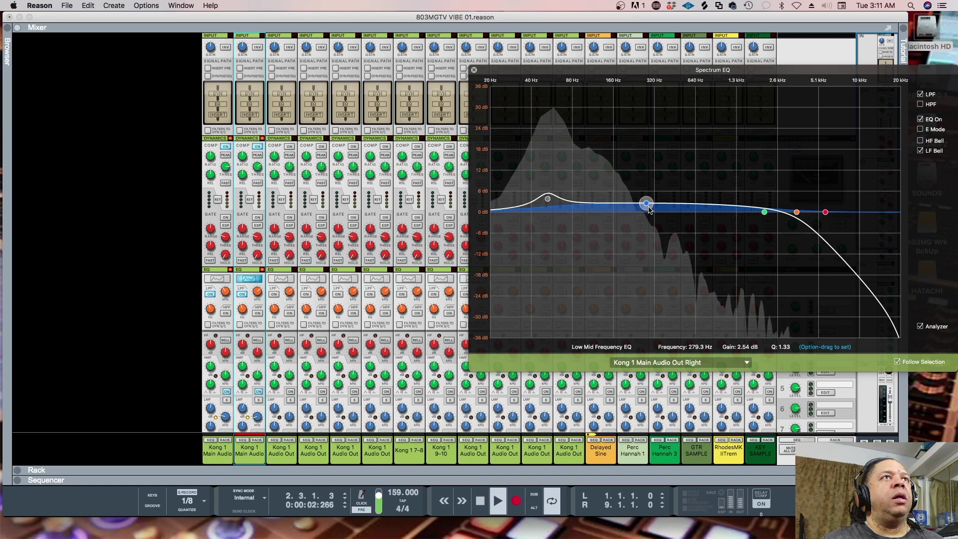
# - Boost the high mid band 1.27 dB at 1.59 kHz and the high band slightly, with the low pass filter at about 5.82 kHz
pyautogui.moveTo(765, 212); pyautogui.dragTo(827, 214)
pyautogui.click(796, 214)
pyautogui.click(839, 214)
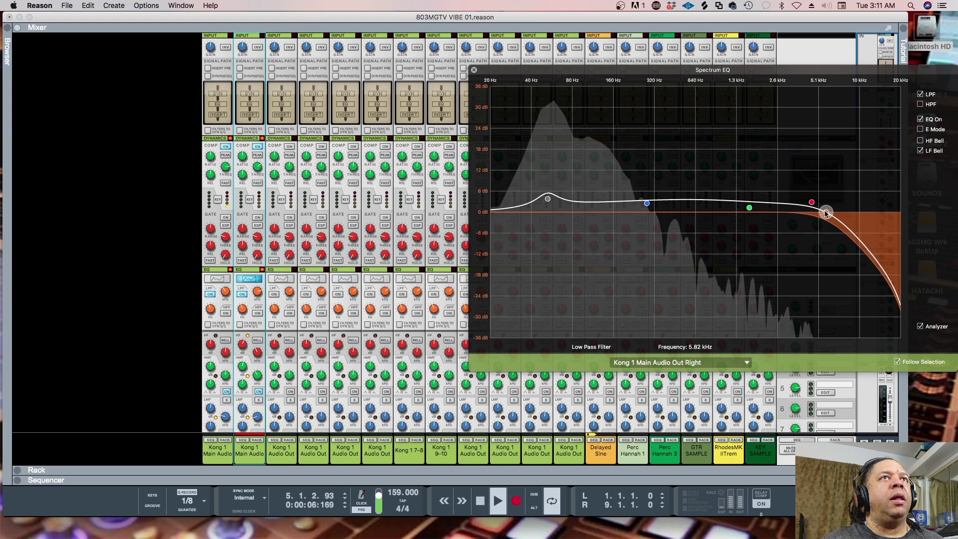
pyautogui.click(750, 207)
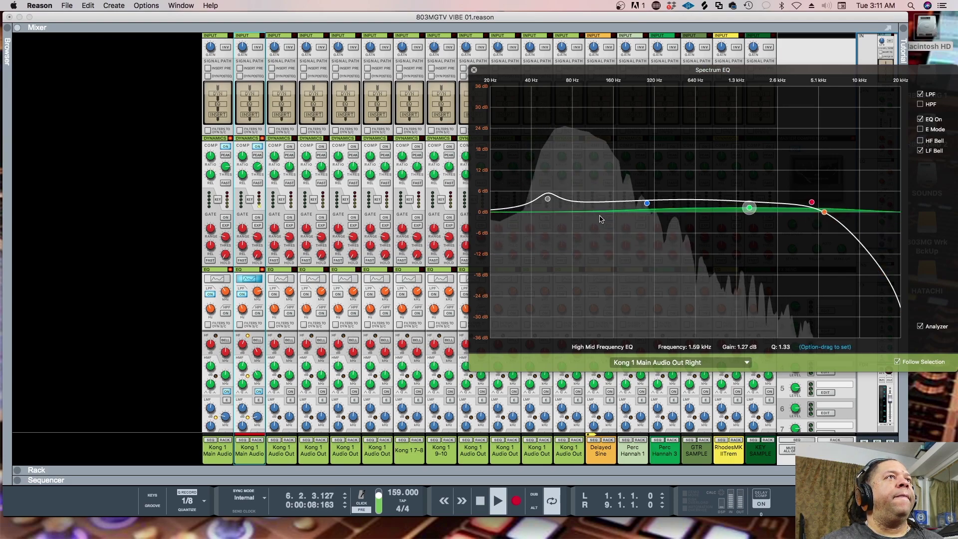
# - Close the second Kong channel's Spectrum EQ and raise the Kong 1 Audio Out 3 fader to about -3.17 dB
pyautogui.click(546, 202)
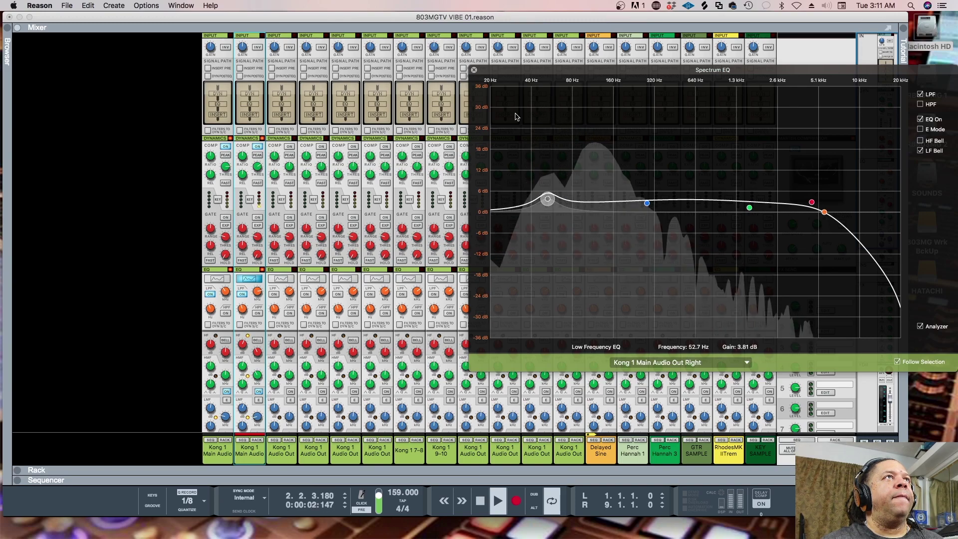
pyautogui.click(474, 71)
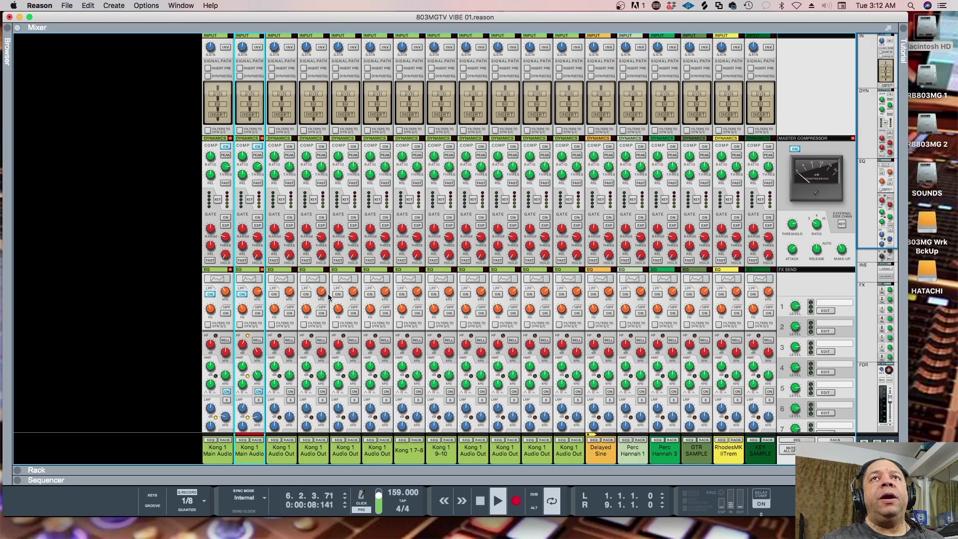
pyautogui.scroll(-2, 329, 305)
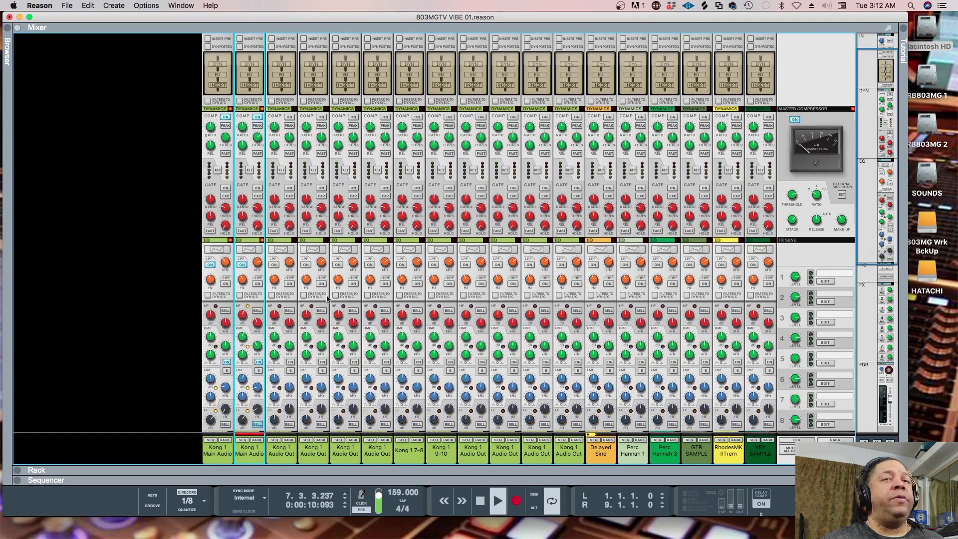
pyautogui.scroll(-8, 329, 289)
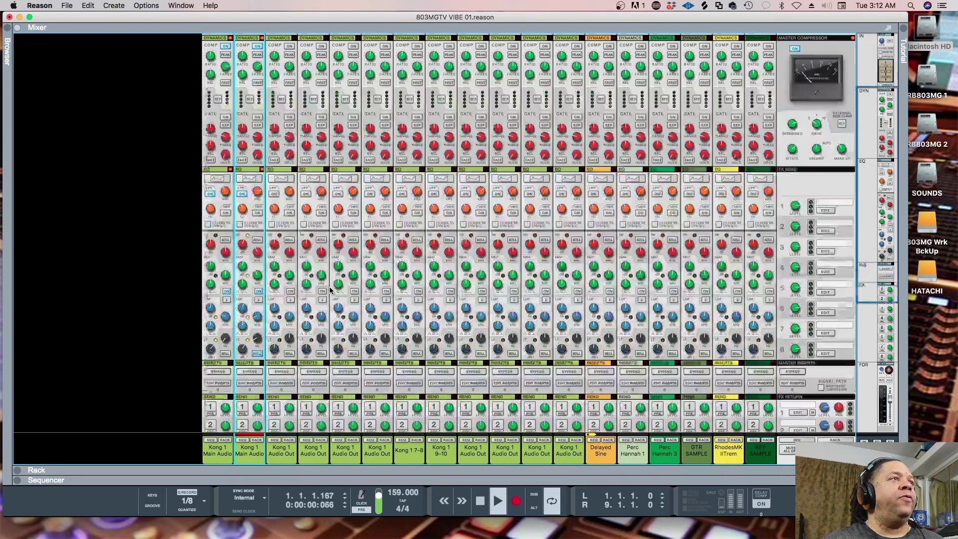
pyautogui.scroll(-12, 329, 290)
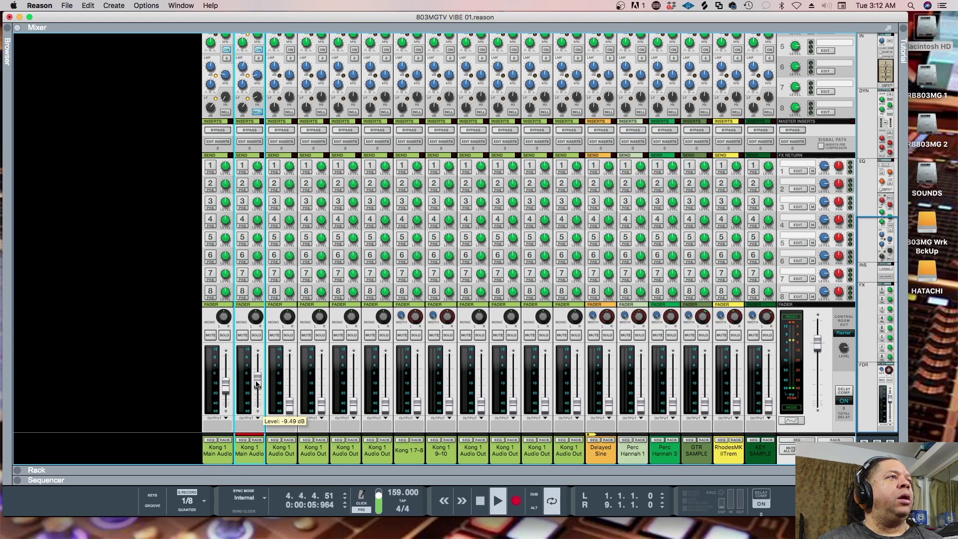
pyautogui.moveTo(288, 411); pyautogui.dragTo(288, 389)
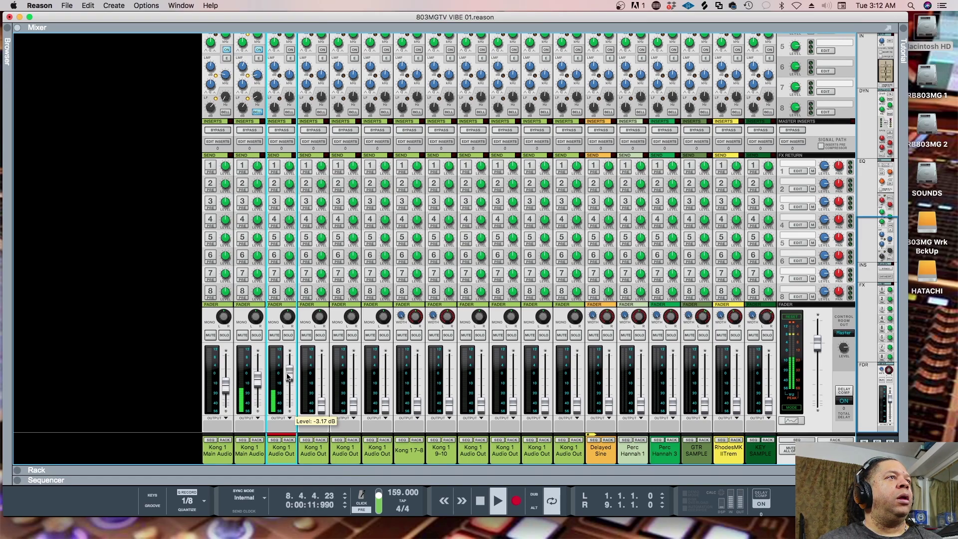
# - Enable the compressor, high pass filter, low pass filter and EQ on Kong 1 Audio Out 3, using its Spectrum EQ window
pyautogui.scroll(10, 299, 338)
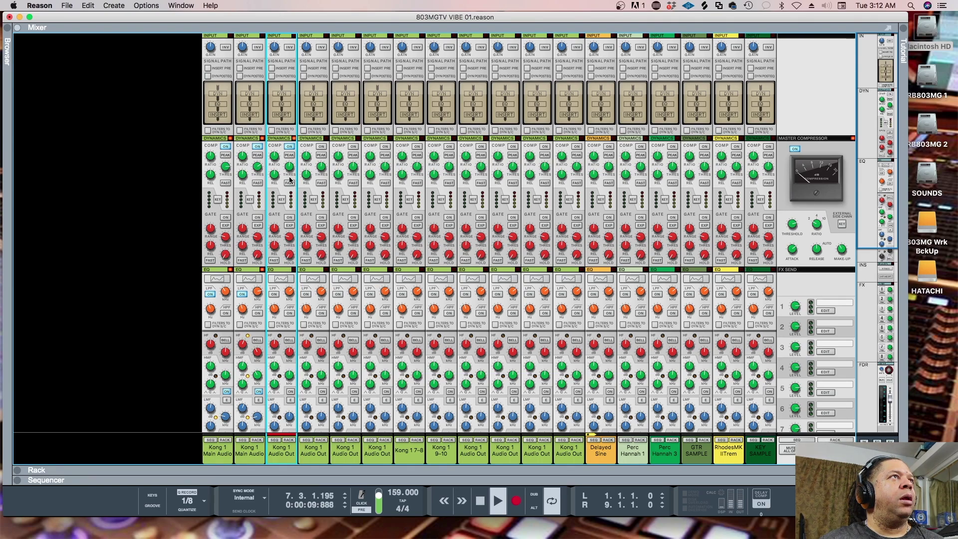
pyautogui.click(289, 313)
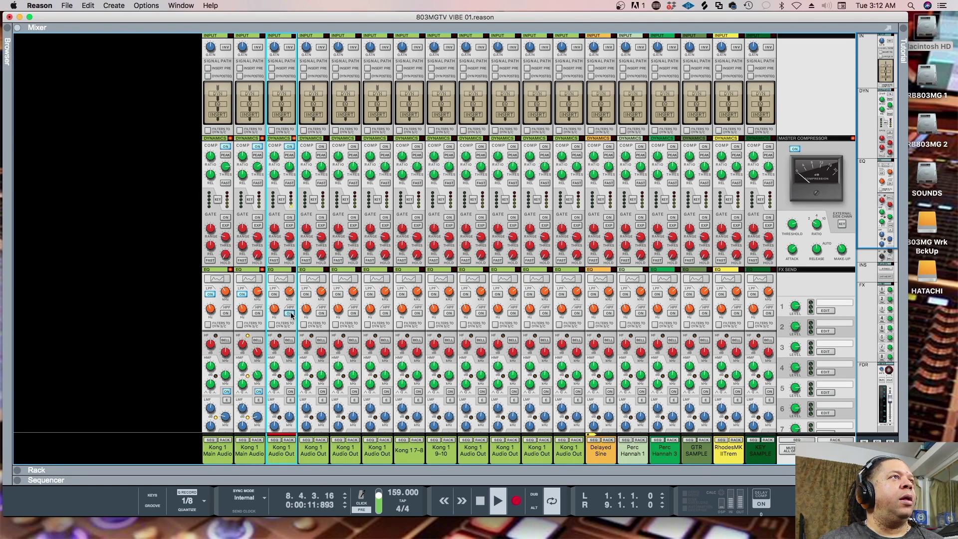
pyautogui.click(292, 281)
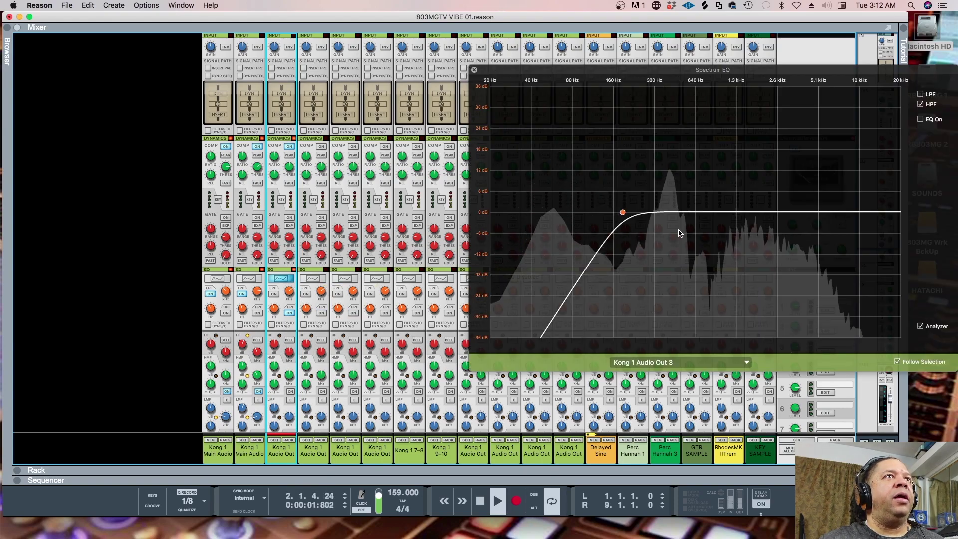
pyautogui.click(921, 119)
pyautogui.click(921, 94)
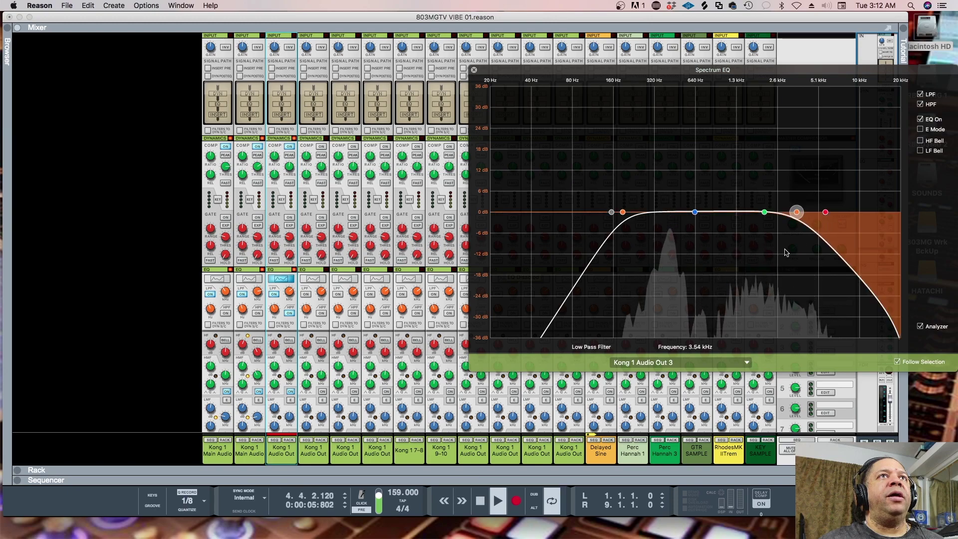
# - Raise Audio Out 3's low pass frequency and slightly boost its high, high mid and low mid bands, the low mid around 548 Hz
pyautogui.moveTo(798, 212); pyautogui.dragTo(825, 198)
pyautogui.moveTo(764, 212); pyautogui.dragTo(763, 202)
pyautogui.moveTo(694, 213); pyautogui.dragTo(685, 205)
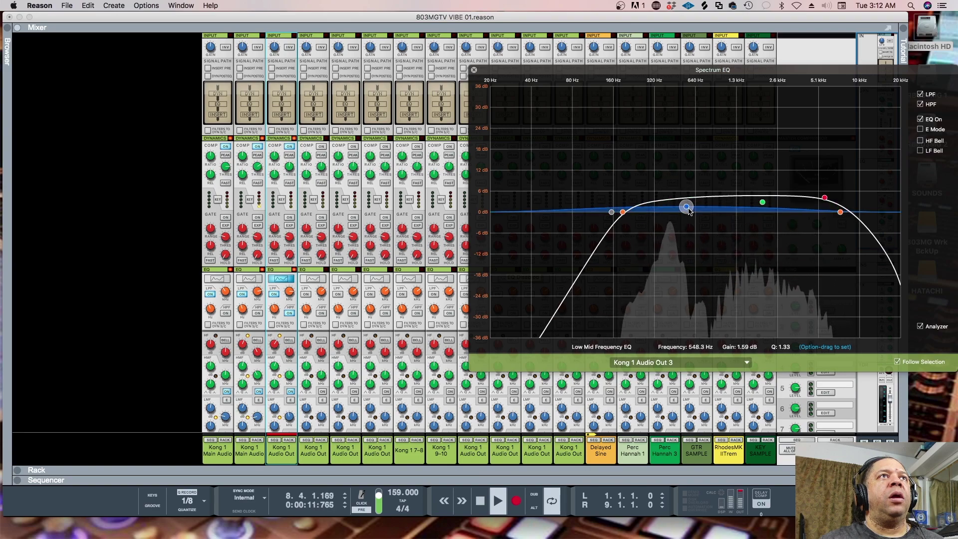
# - Slightly boost Audio Out 3's low band, set the high pass filter to about 141.3 Hz and close the Spectrum EQ
pyautogui.moveTo(623, 212); pyautogui.dragTo(518, 212)
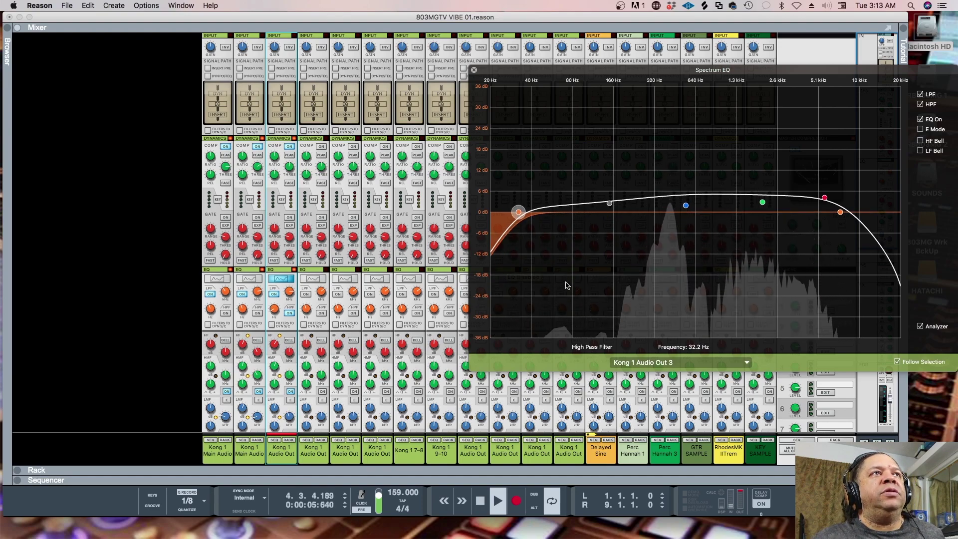
pyautogui.moveTo(520, 215); pyautogui.dragTo(611, 217)
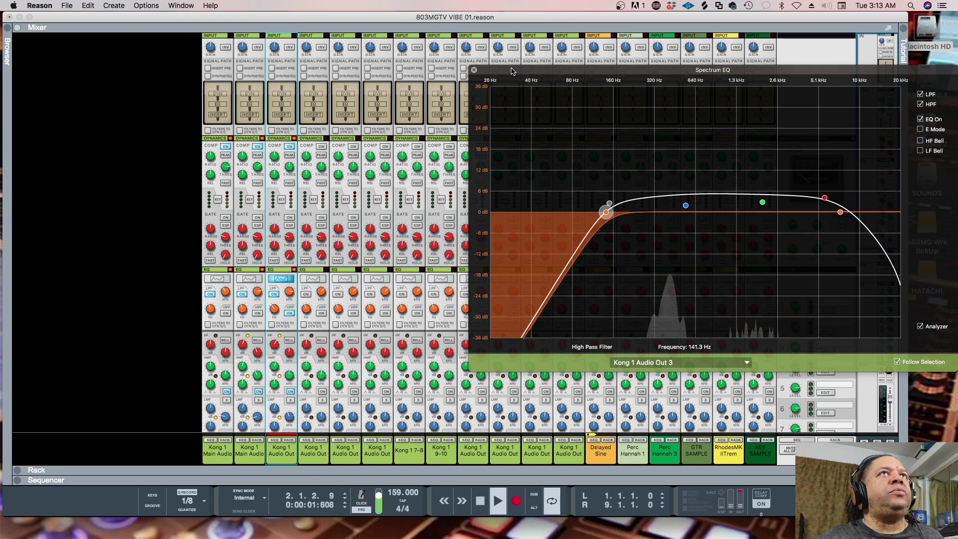
pyautogui.click(407, 177)
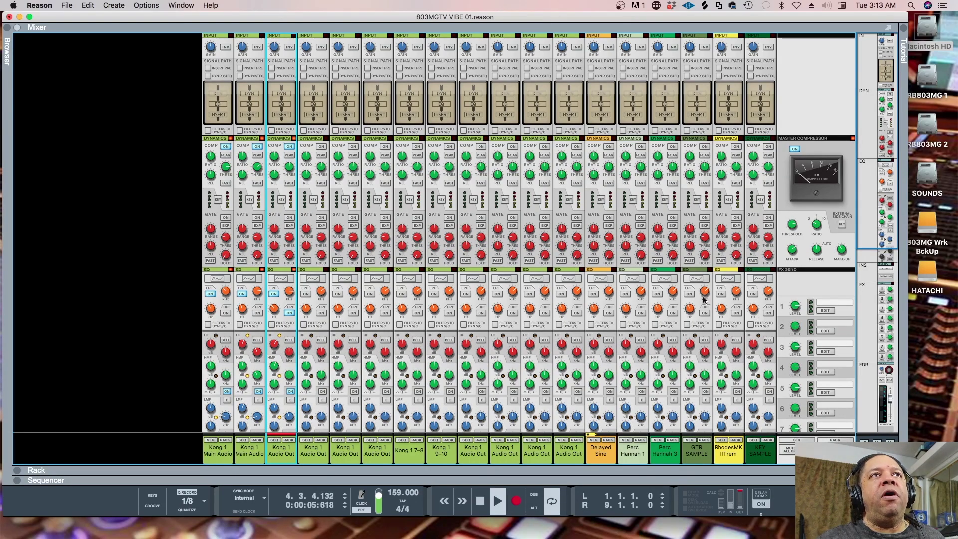
# - Lower the Kong 1 Audio Out 3 fader to about -12.75 dB in the full-height mixer
pyautogui.moveTo(599, 469)
pyautogui.mouseDown()
pyautogui.moveTo(607, 253)
pyautogui.moveTo(599, 269)
pyautogui.moveTo(613, 458)
pyautogui.mouseUp()
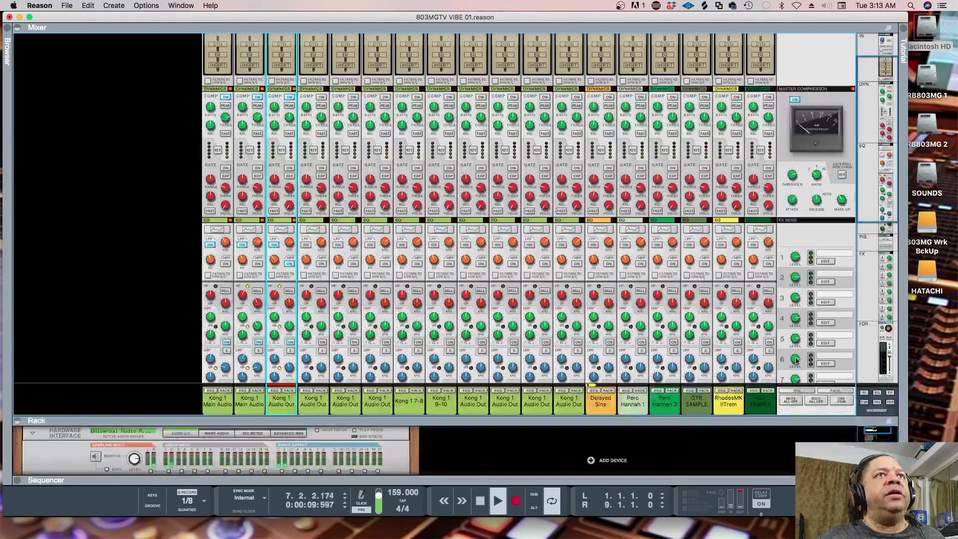
pyautogui.moveTo(686, 421); pyautogui.dragTo(688, 525)
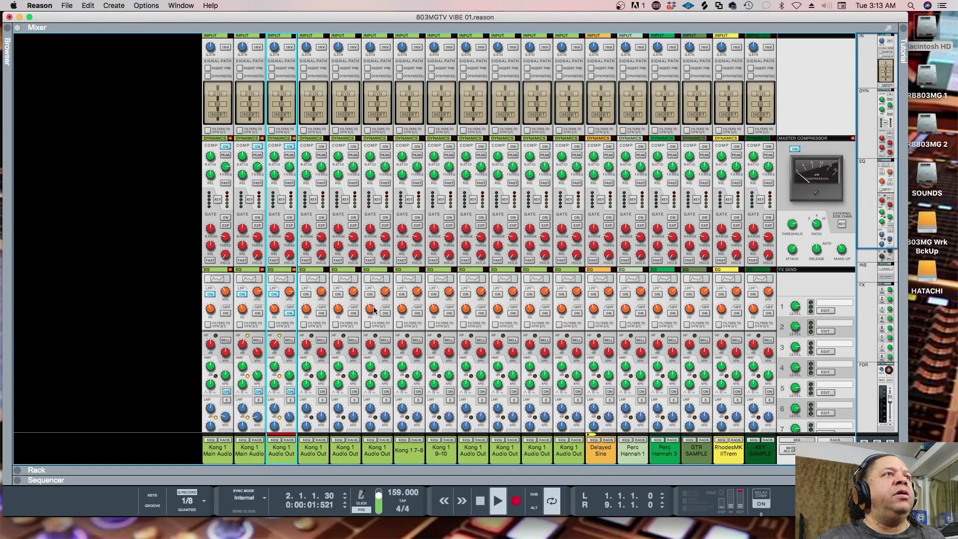
pyautogui.scroll(-5, 367, 320)
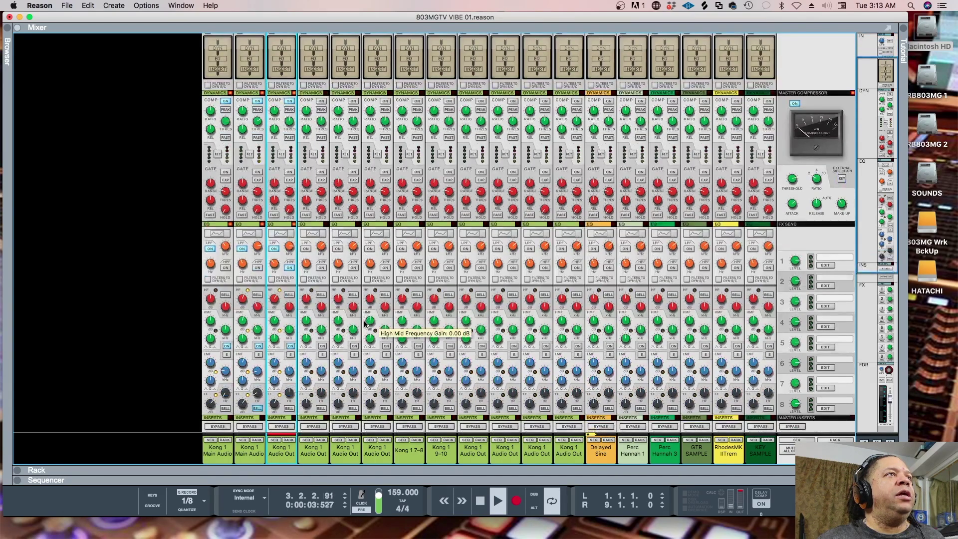
pyautogui.scroll(-9, 365, 323)
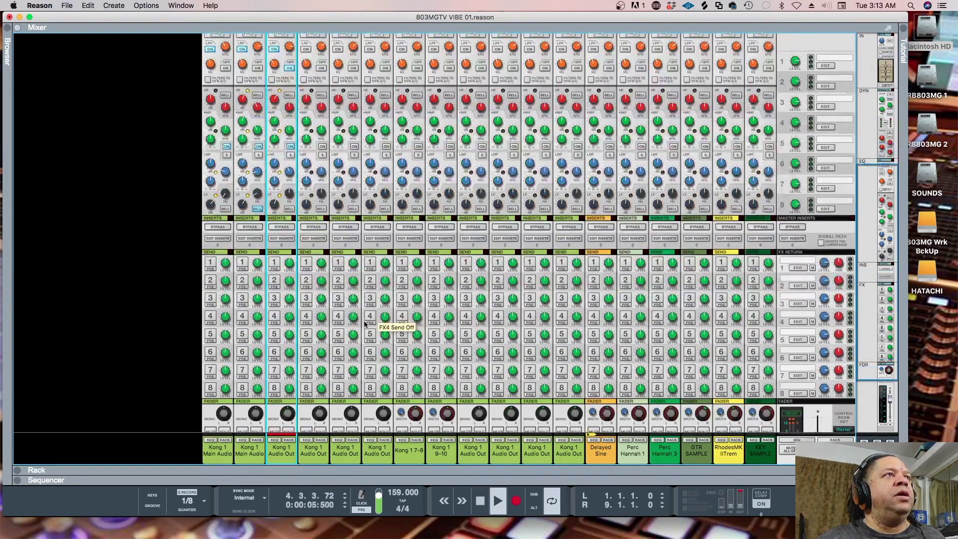
pyautogui.scroll(-2, 364, 323)
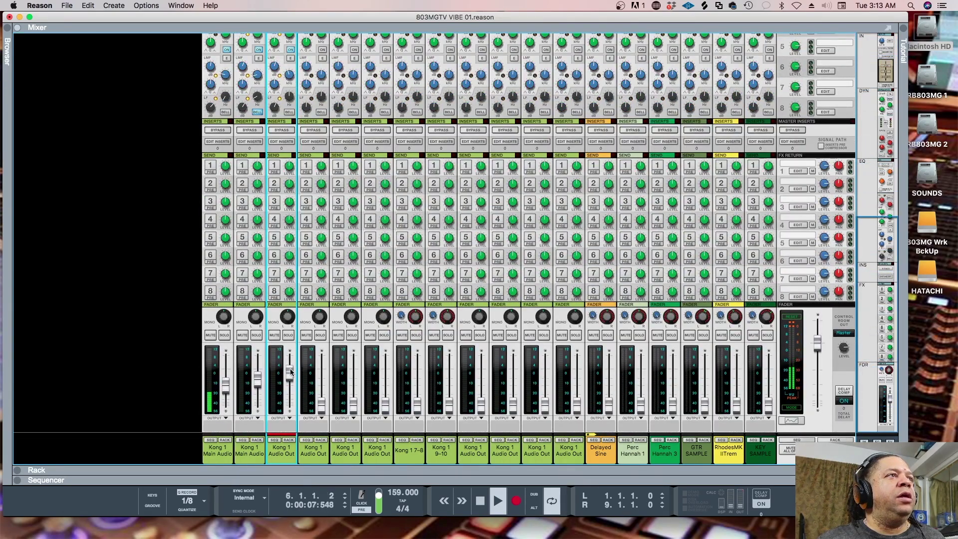
pyautogui.moveTo(290, 374); pyautogui.dragTo(290, 379)
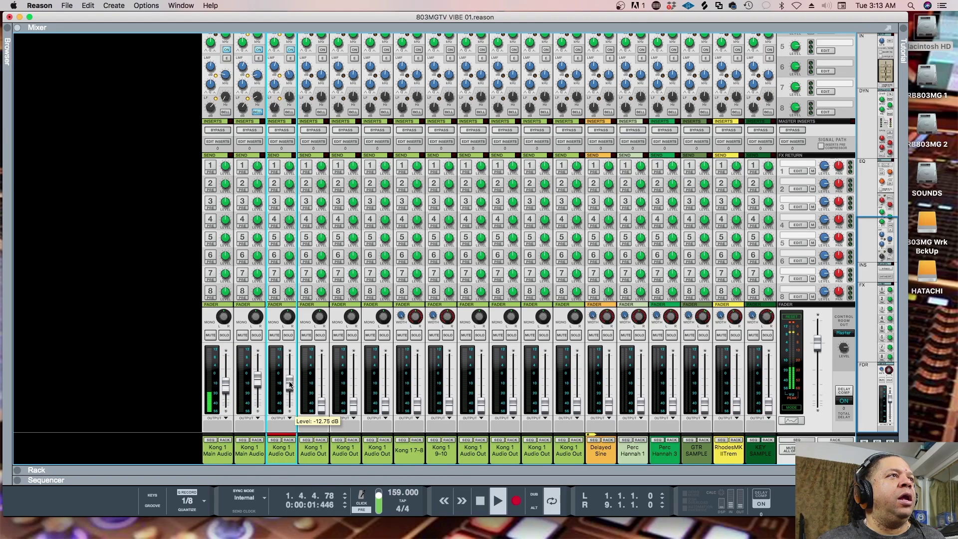
# - Raise the Kong 1 Audio Out 4 fader to 0.00 dB and enable that channel's compressor
pyautogui.click(322, 409)
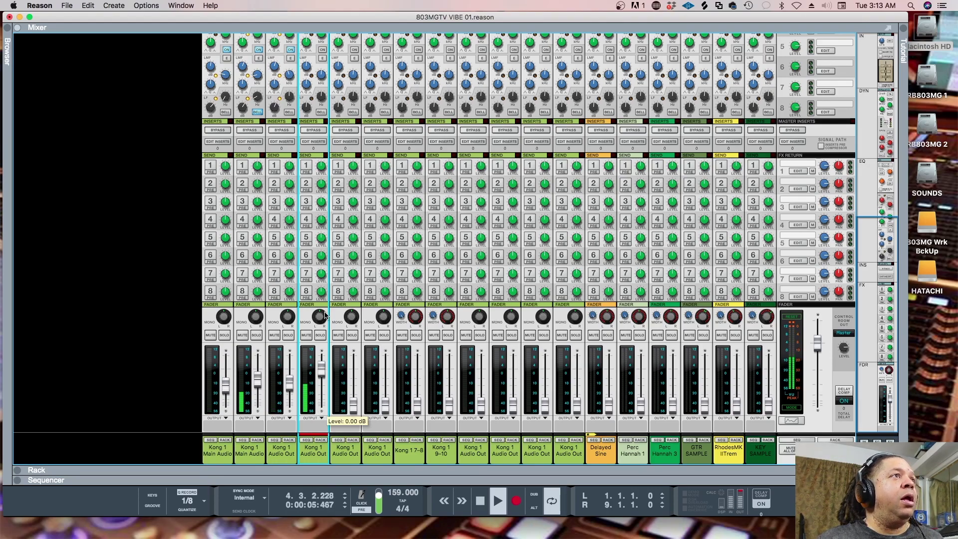
pyautogui.scroll(10, 327, 280)
pyautogui.click(321, 146)
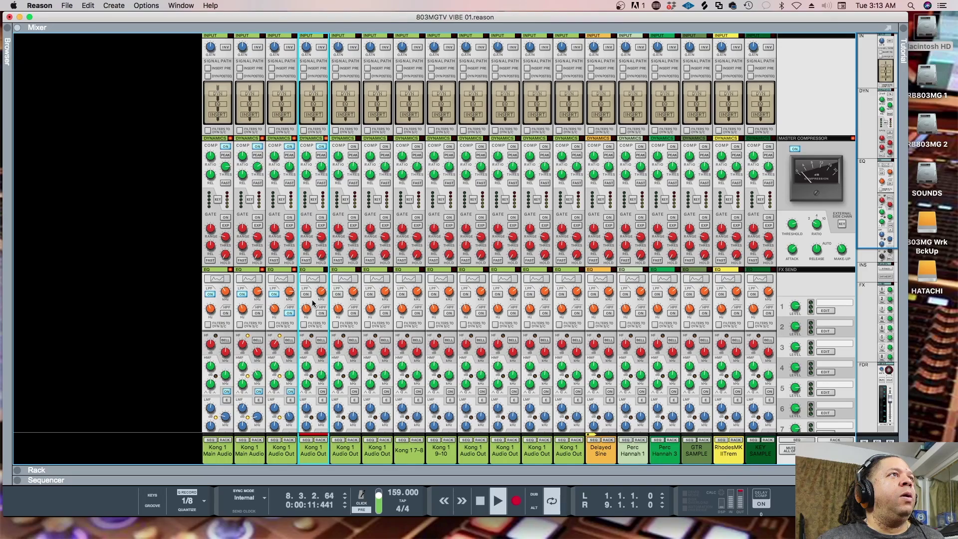
# - Enable the high pass filter, low pass filter and EQ on Kong 1 Audio Out 4, with the low pass at about 7.04 kHz
pyautogui.click(322, 314)
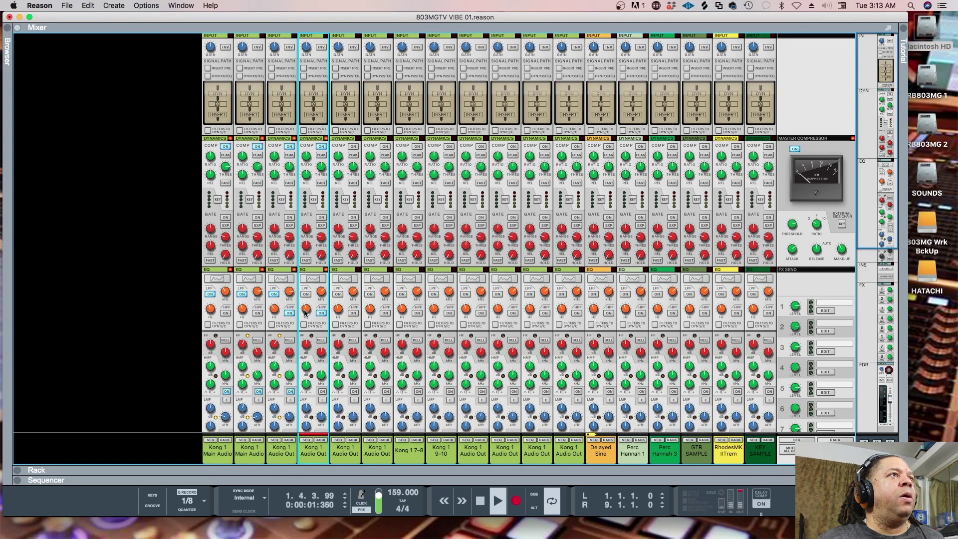
pyautogui.click(313, 279)
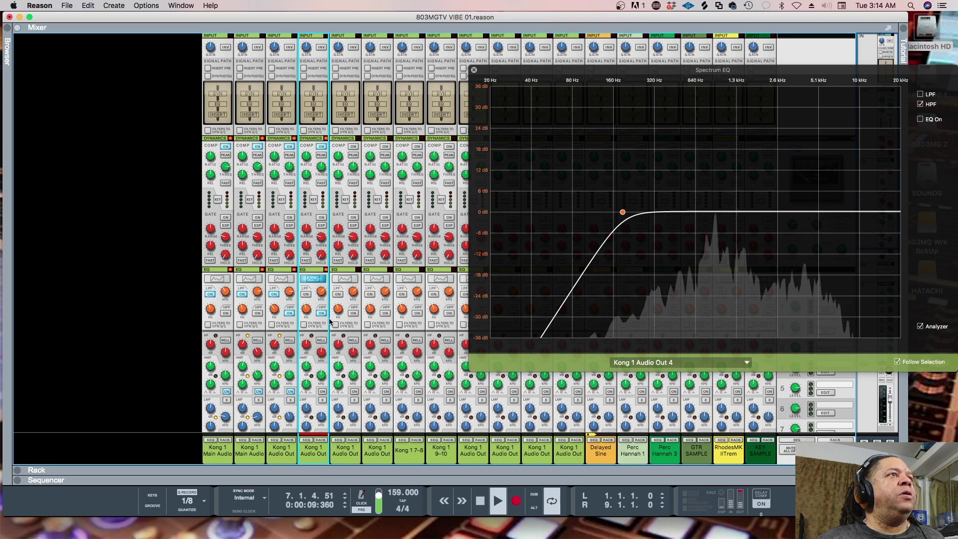
pyautogui.click(306, 294)
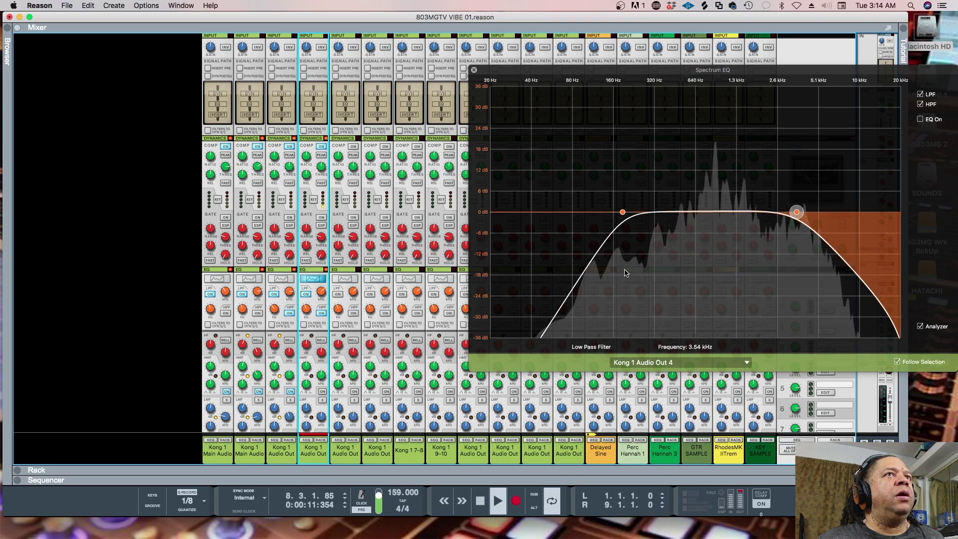
pyautogui.moveTo(792, 219); pyautogui.dragTo(837, 212)
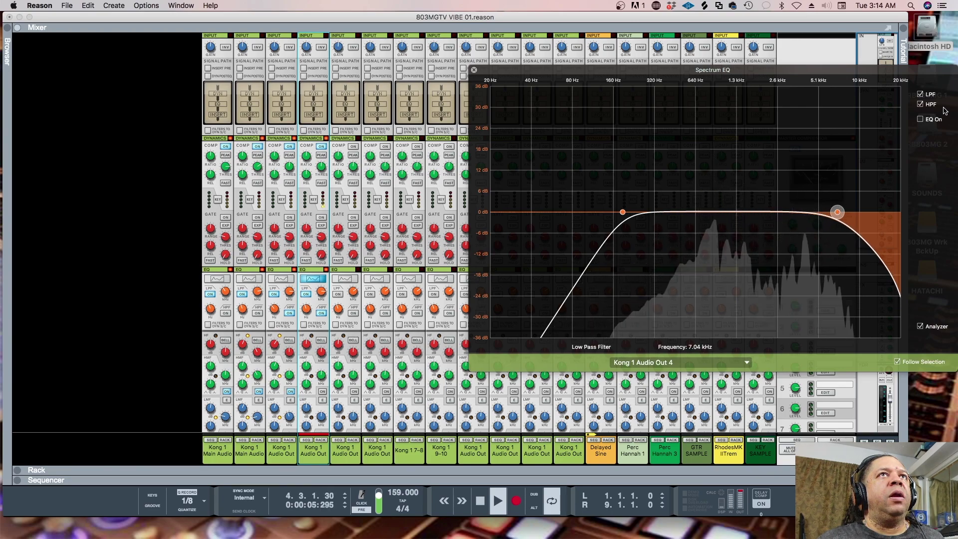
pyautogui.click(921, 119)
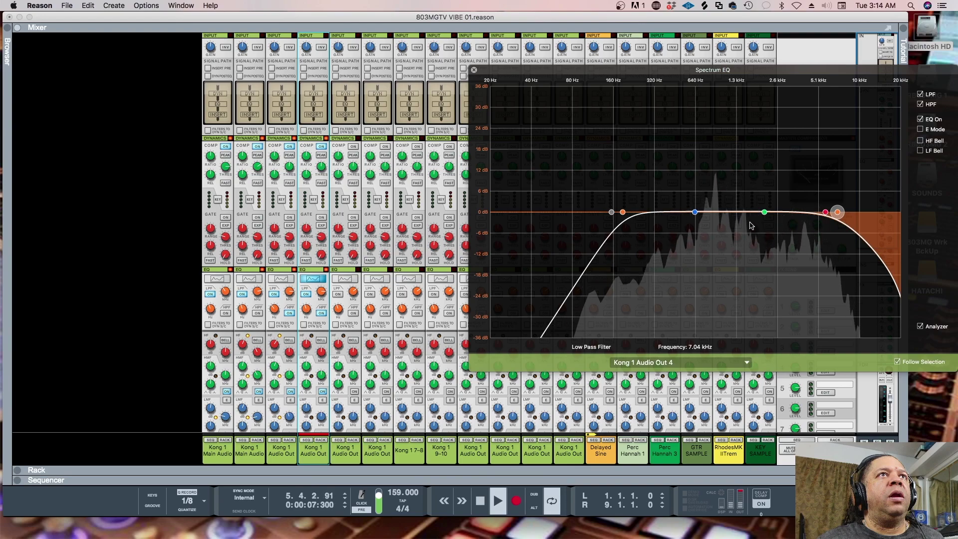
# - Slightly boost Audio Out 4's high mid band and its low mid band around 521 Hz, leaving the high pass at 187.1 Hz
pyautogui.moveTo(764, 212); pyautogui.dragTo(759, 204)
pyautogui.moveTo(695, 213); pyautogui.dragTo(684, 212)
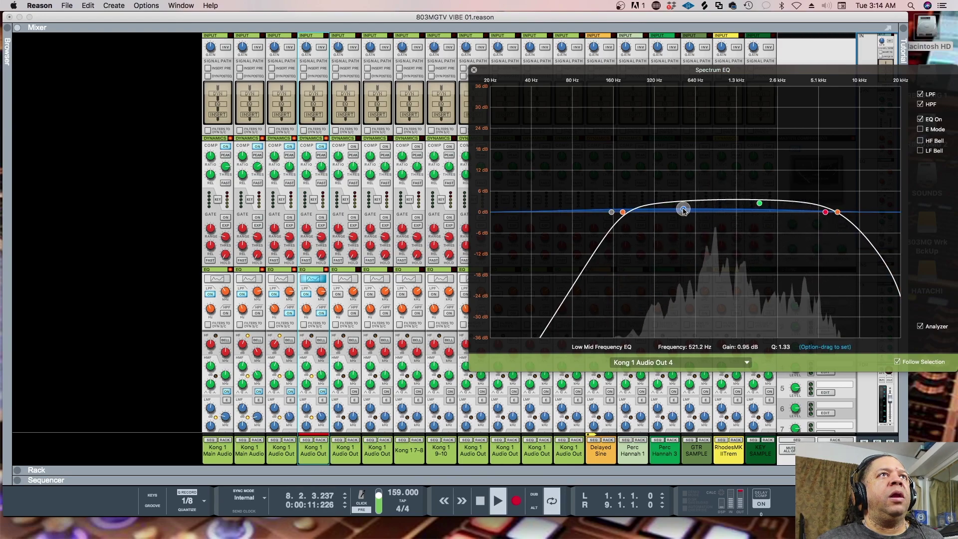
pyautogui.click(622, 212)
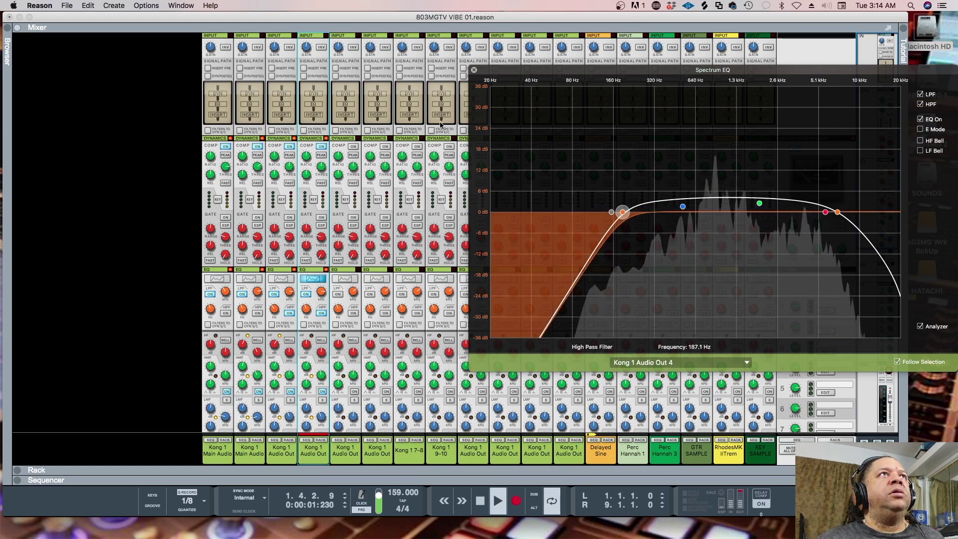
# - Close the Spectrum EQ and lower the Kong 1 Audio Out 4 fader to roughly match the neighbouring drum channels
pyautogui.click(403, 444)
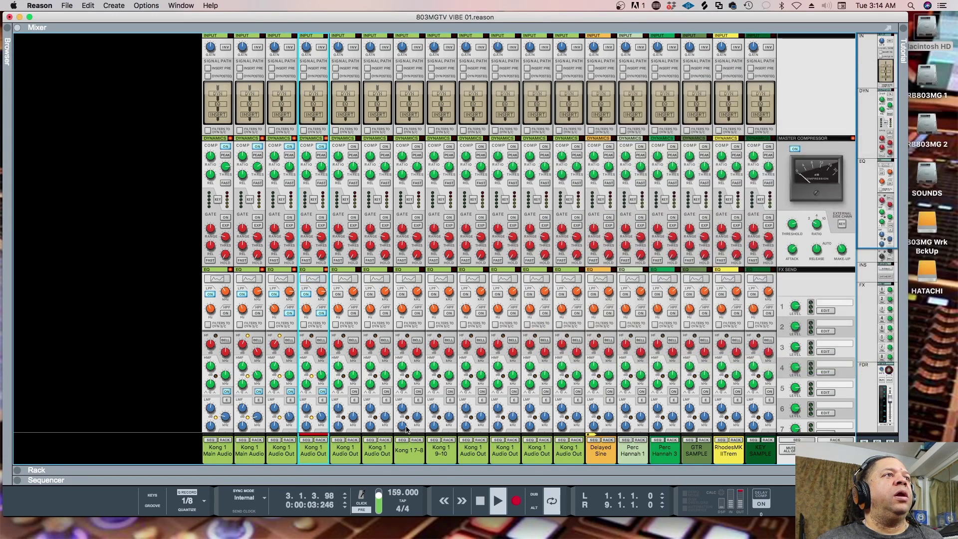
pyautogui.scroll(-10, 378, 424)
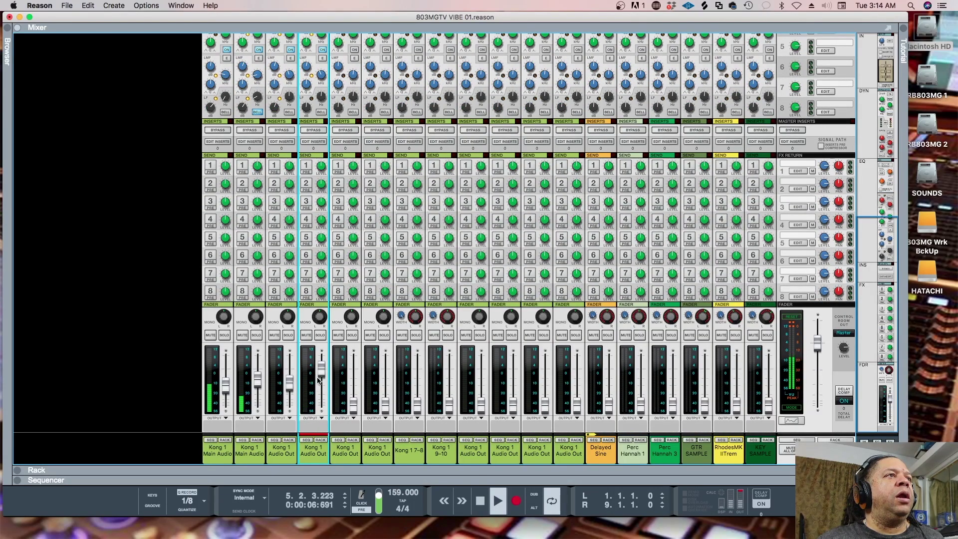
pyautogui.moveTo(319, 380); pyautogui.dragTo(319, 386)
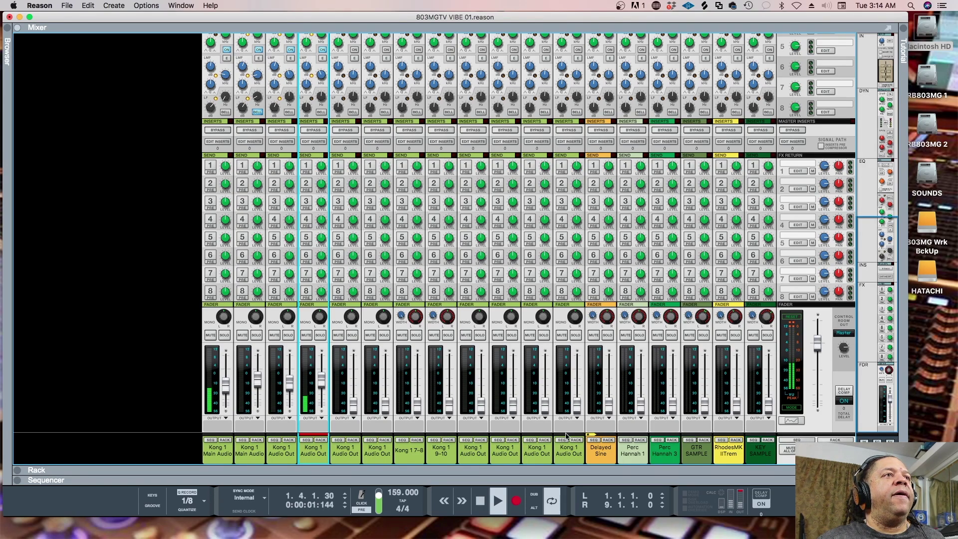
# - Show the Kong device in the rack and select pad 4, Rim Ballroom, to inspect its drum settings
pyautogui.press('F6')
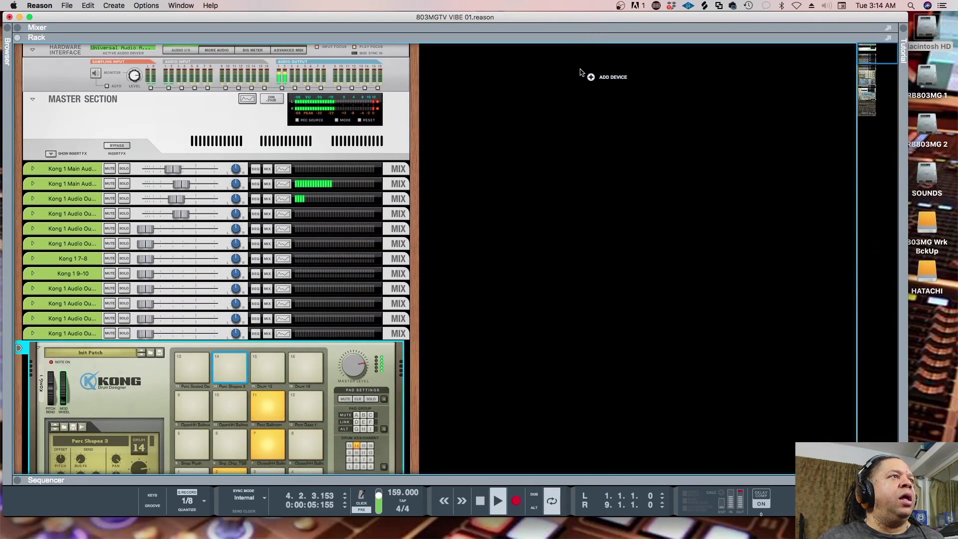
pyautogui.scroll(-5, 423, 259)
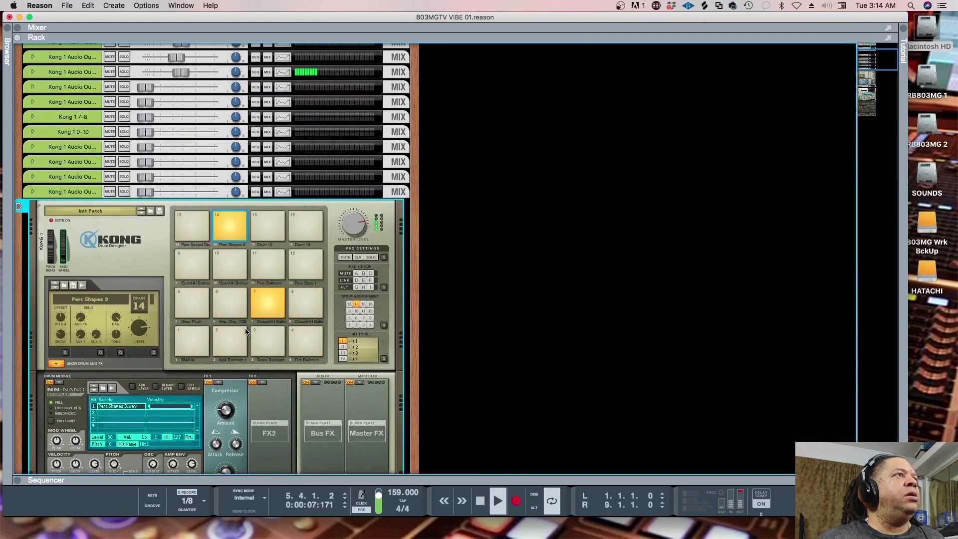
pyautogui.click(306, 341)
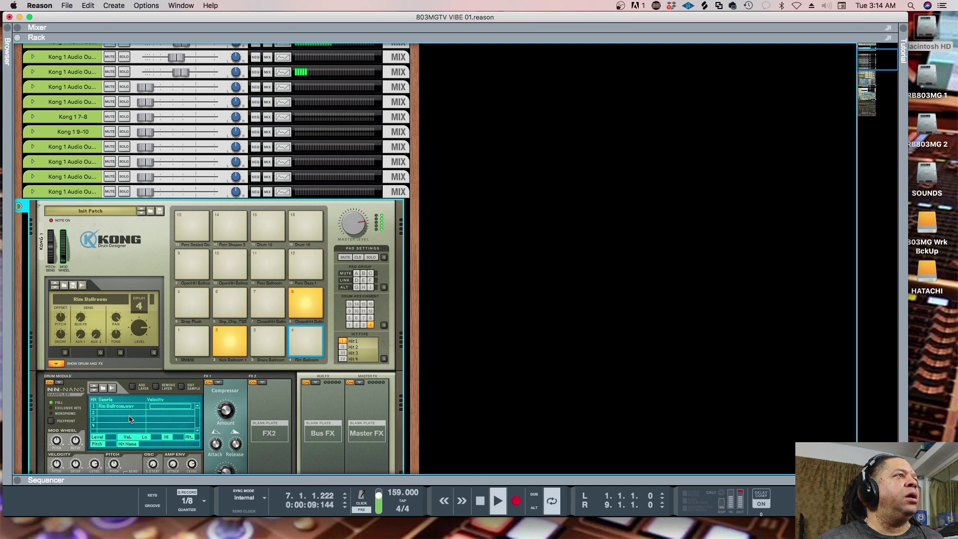
# - Lower the decay offset of the Rim Ballroom drum in the Kong device
pyautogui.moveTo(63, 345); pyautogui.dragTo(64, 364)
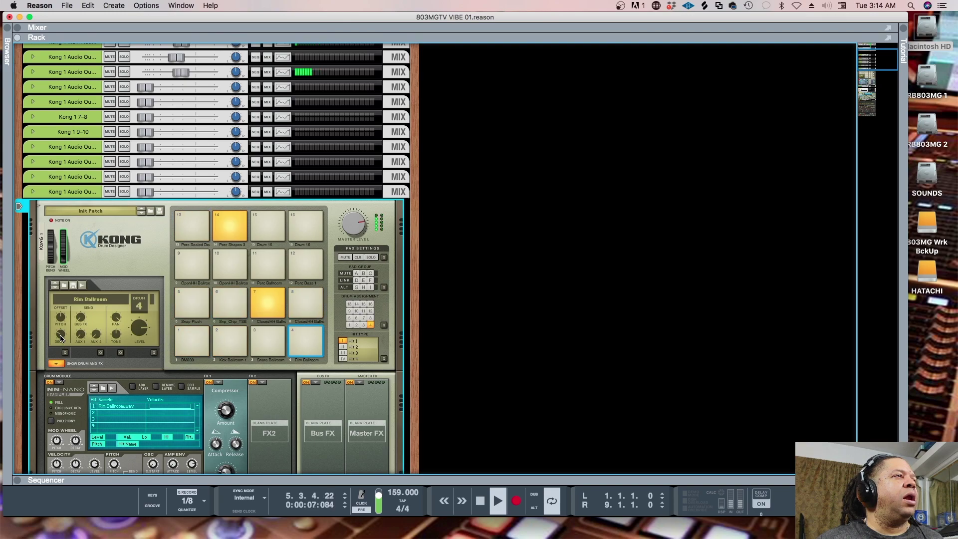
pyautogui.moveTo(61, 340)
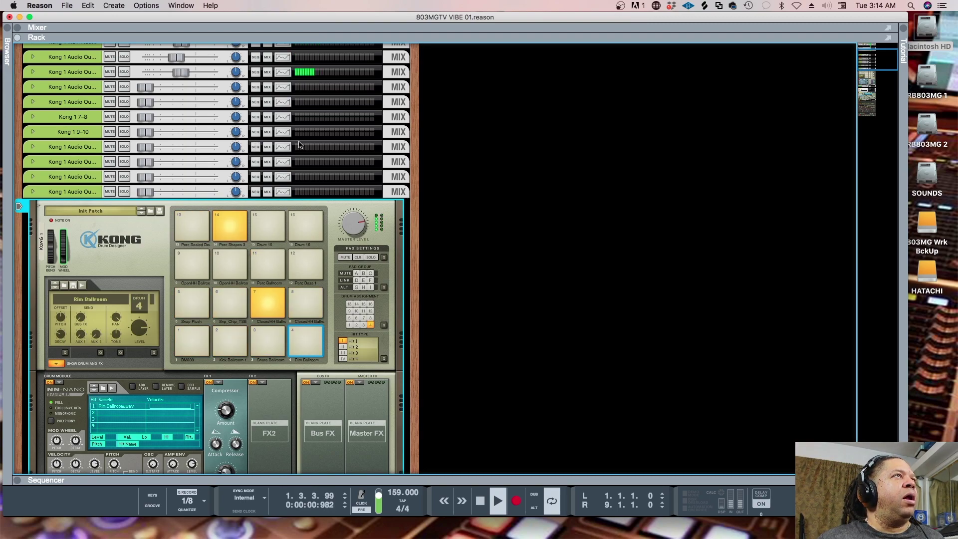
# - Fold the Kong device in the rack and bring the main mixer's channel strips back into full view
pyautogui.scroll(1, 331, 146)
pyautogui.scroll(8, 330, 145)
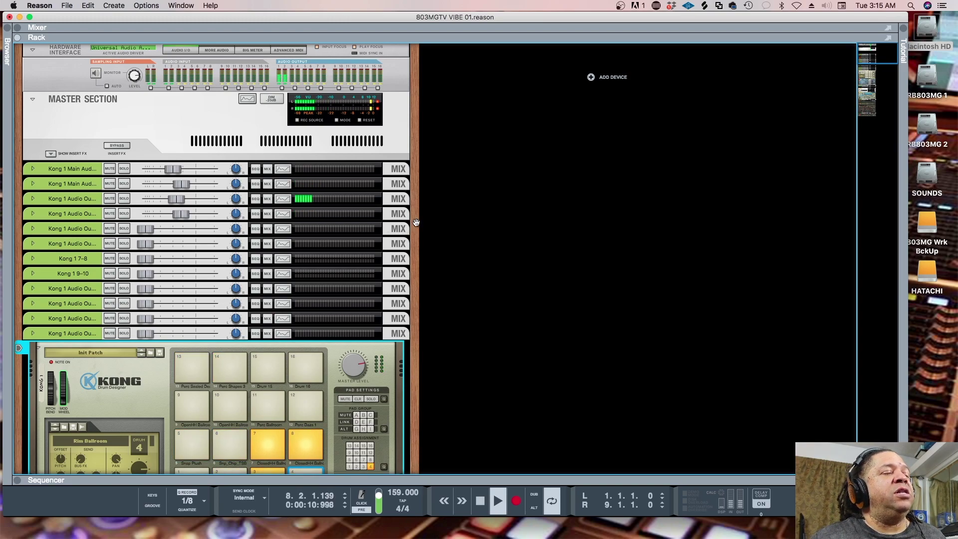
pyautogui.scroll(-3, 451, 327)
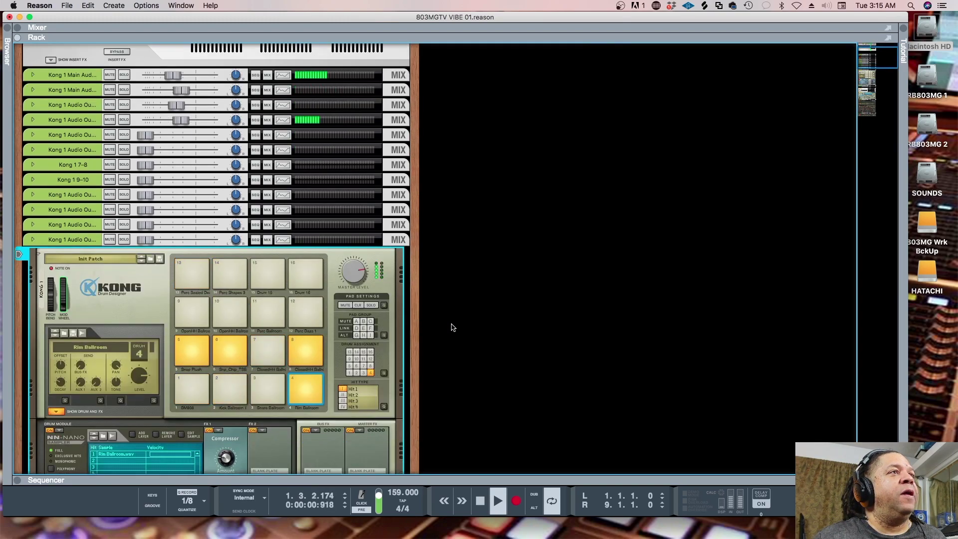
pyautogui.scroll(-6, 487, 376)
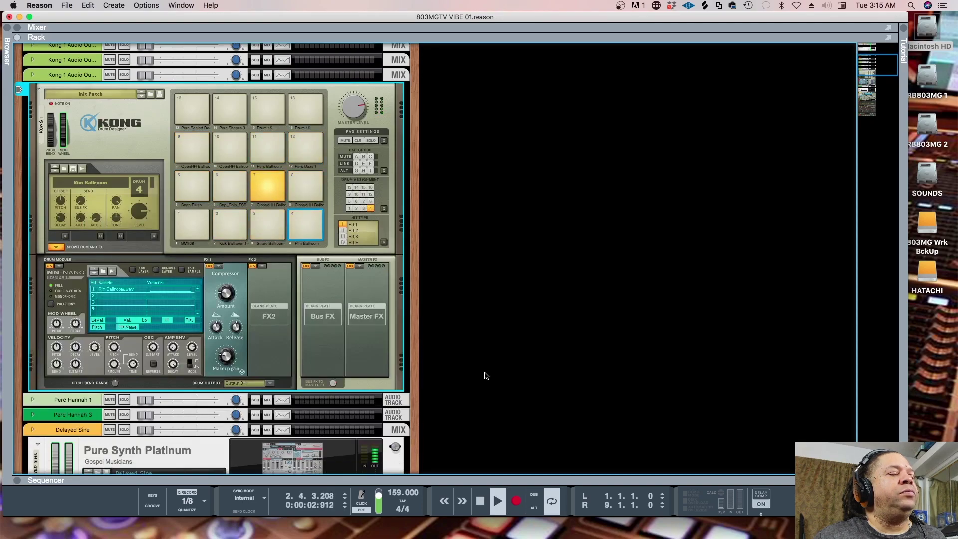
pyautogui.scroll(5, 234, 298)
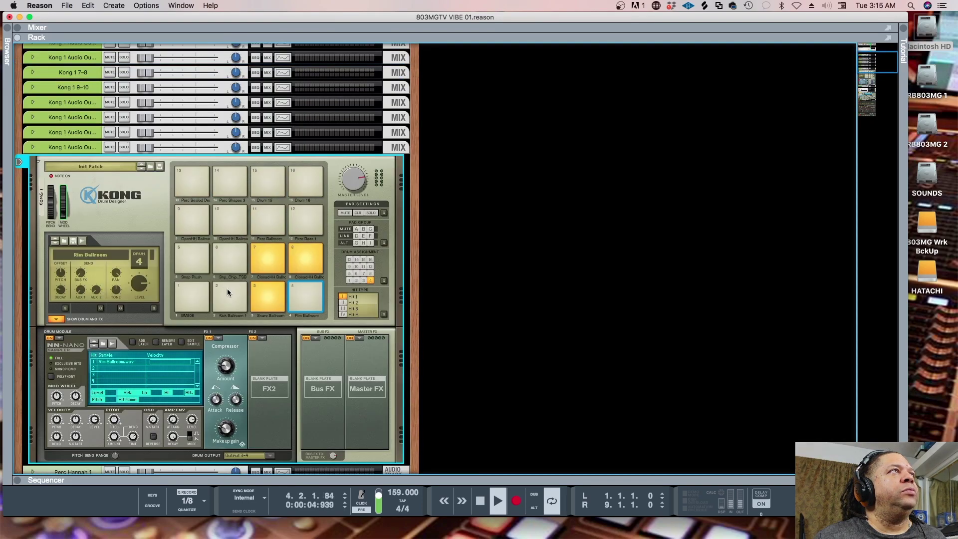
pyautogui.click(40, 162)
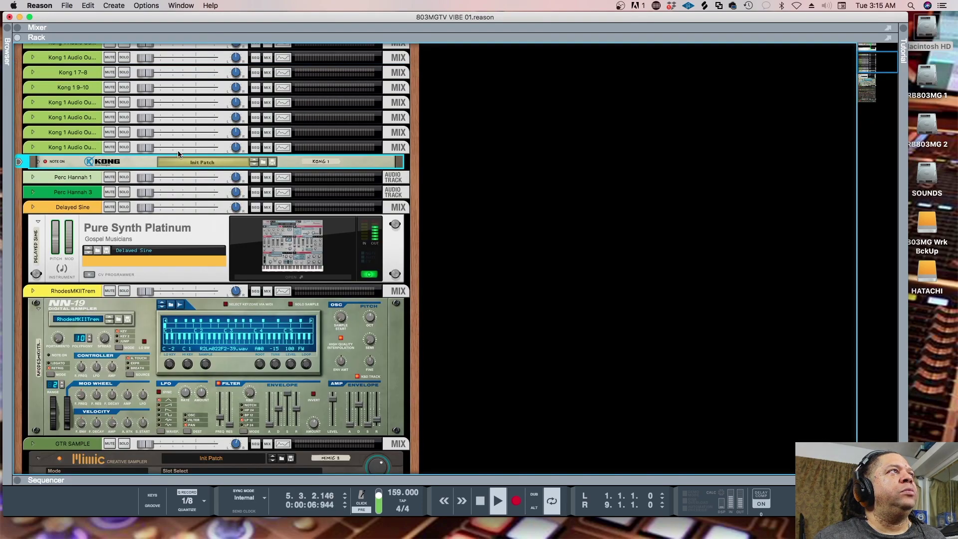
pyautogui.moveTo(308, 39); pyautogui.dragTo(307, 465)
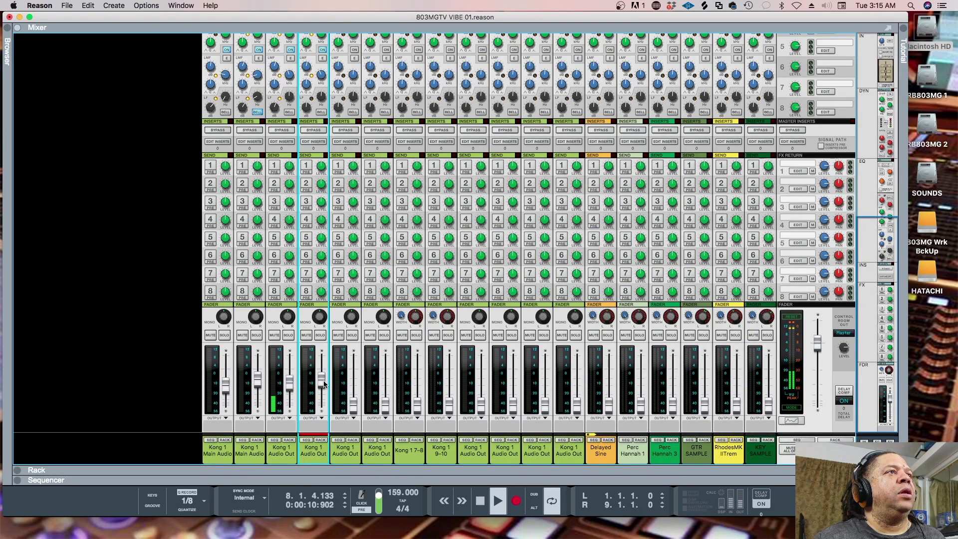
# - Raise the Kong 1 Audio Out 5 fader and enable its compressor with a threshold of about -26.61 dB
pyautogui.moveTo(353, 408); pyautogui.dragTo(356, 387)
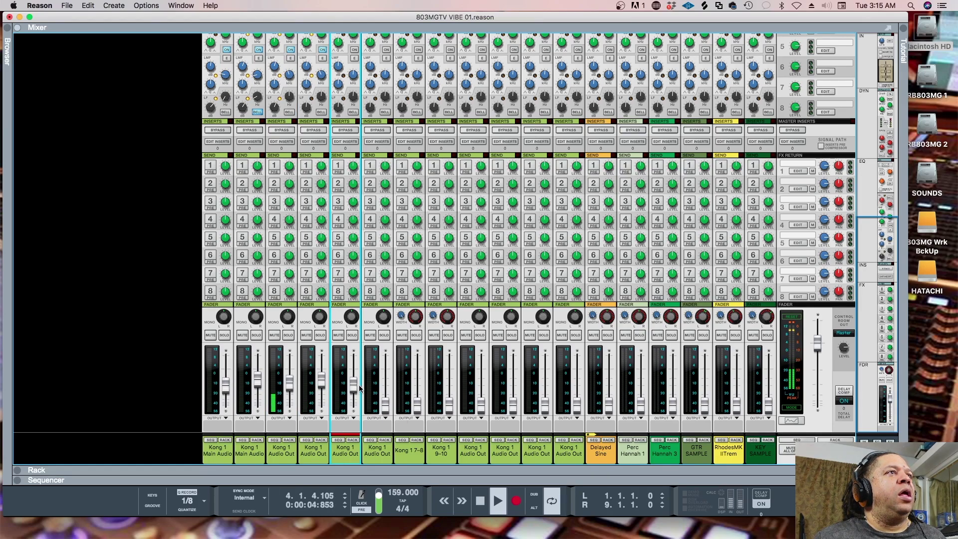
pyautogui.moveTo(356, 384); pyautogui.dragTo(354, 369)
pyautogui.scroll(10, 360, 249)
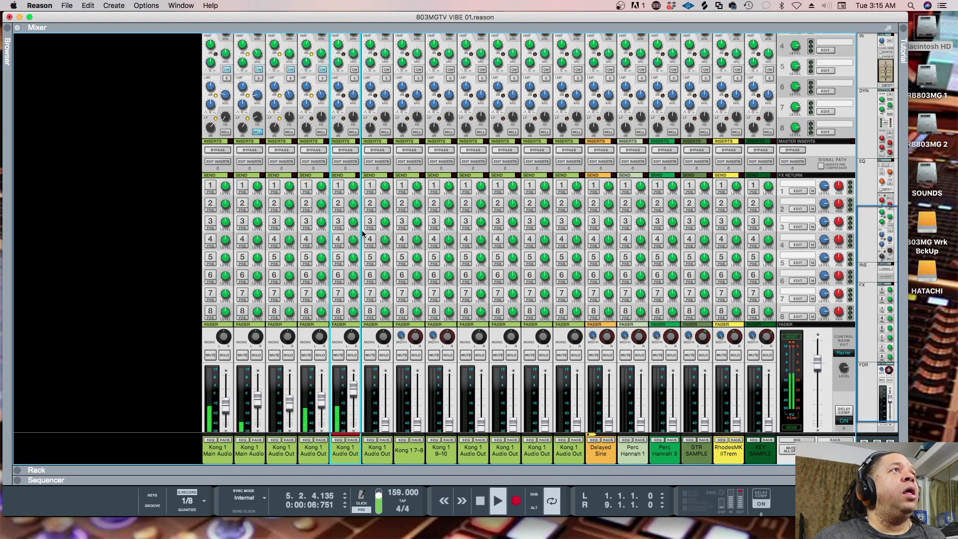
pyautogui.click(353, 147)
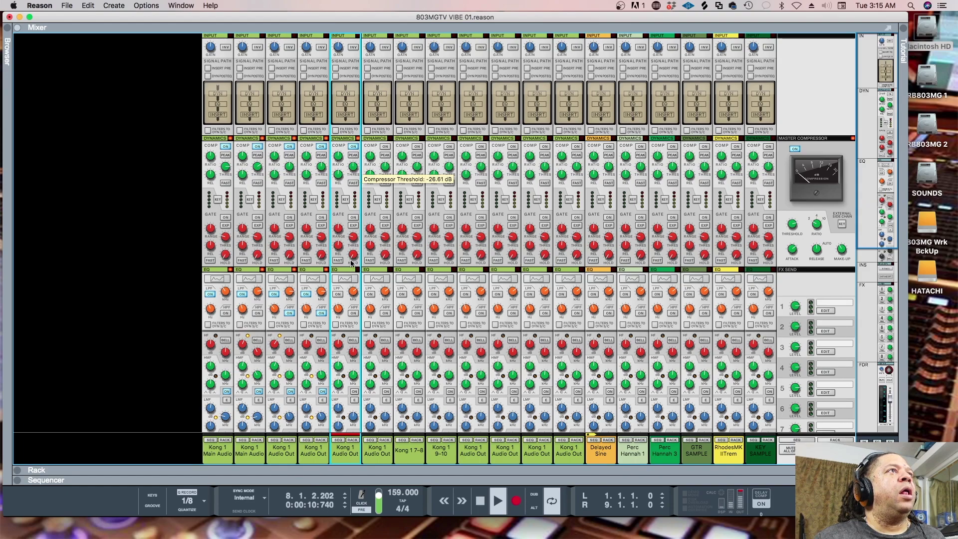
# - Enable the high pass and low pass filters on Kong 1 Audio Out 5, with the low pass at about 8.17 kHz
pyautogui.click(353, 312)
pyautogui.click(341, 295)
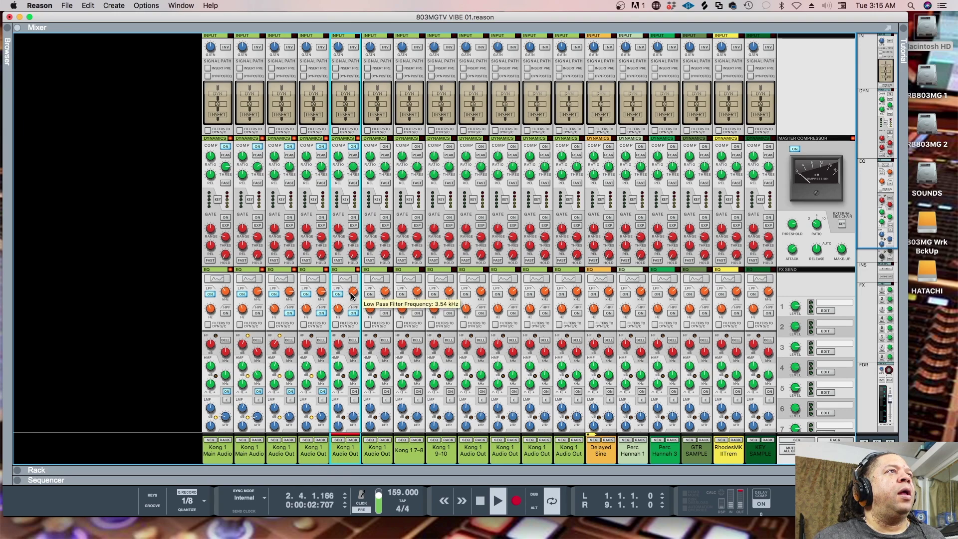
pyautogui.click(344, 278)
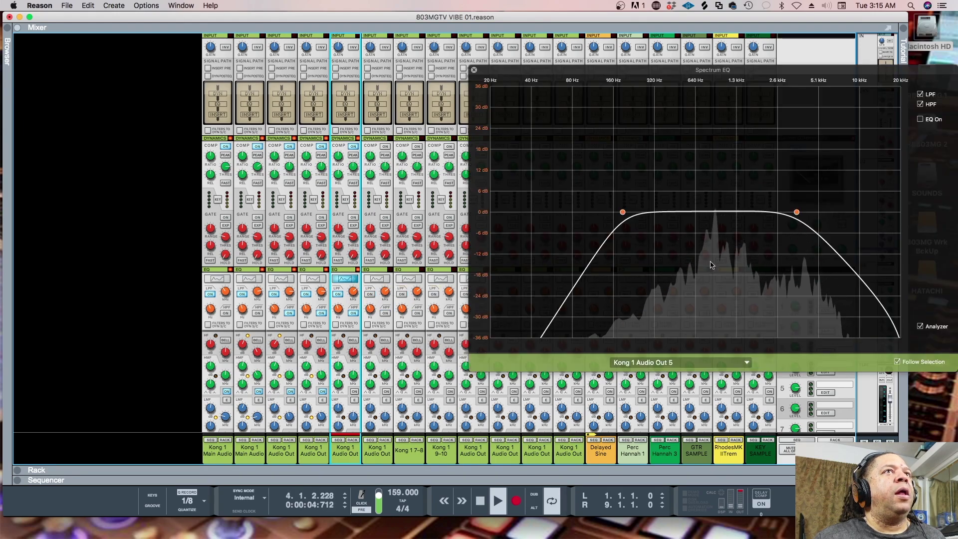
pyautogui.moveTo(799, 214); pyautogui.dragTo(847, 211)
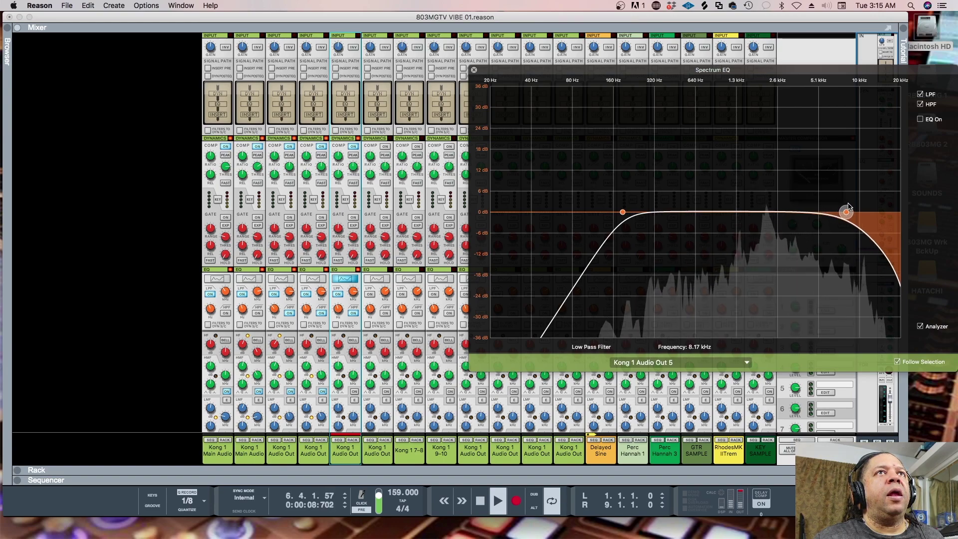
# - Turn on Audio Out 5's EQ, boost the high mid about 3.17 dB at 2.01 kHz and slightly boost the low mid
pyautogui.click(920, 119)
pyautogui.moveTo(765, 212); pyautogui.dragTo(763, 201)
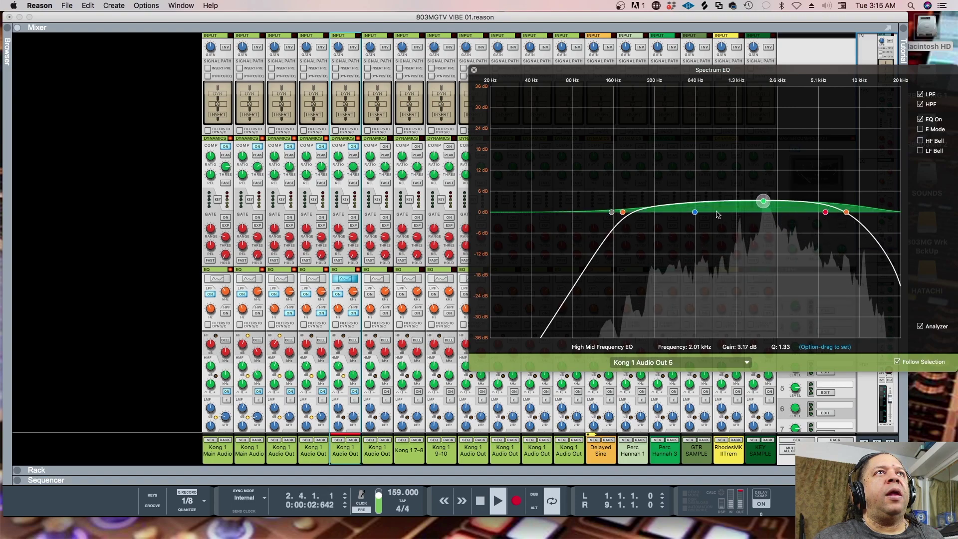
pyautogui.moveTo(695, 213); pyautogui.dragTo(687, 208)
pyautogui.click(763, 202)
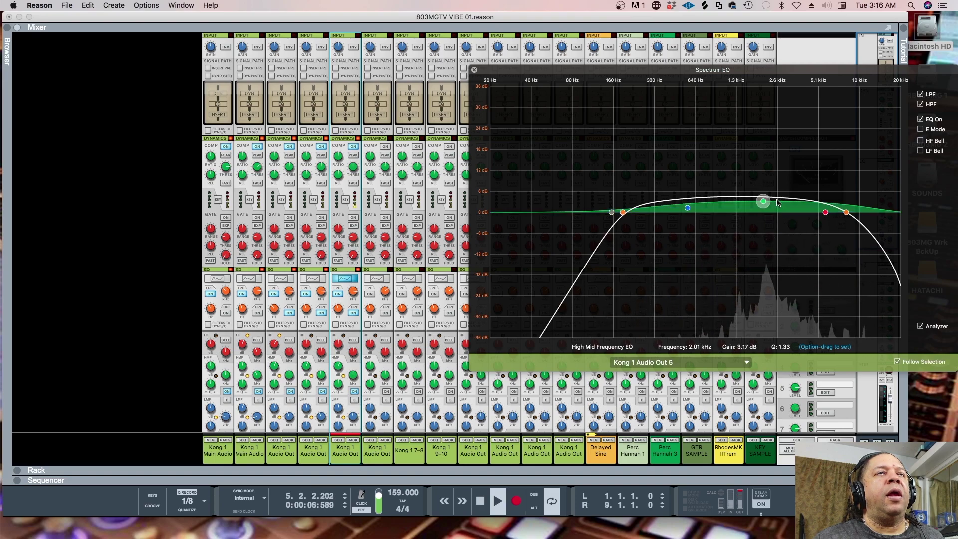
# - Close the Spectrum EQ and lower the Kong 1 Audio Out 5 fader to about -11.4 dB
pyautogui.click(474, 70)
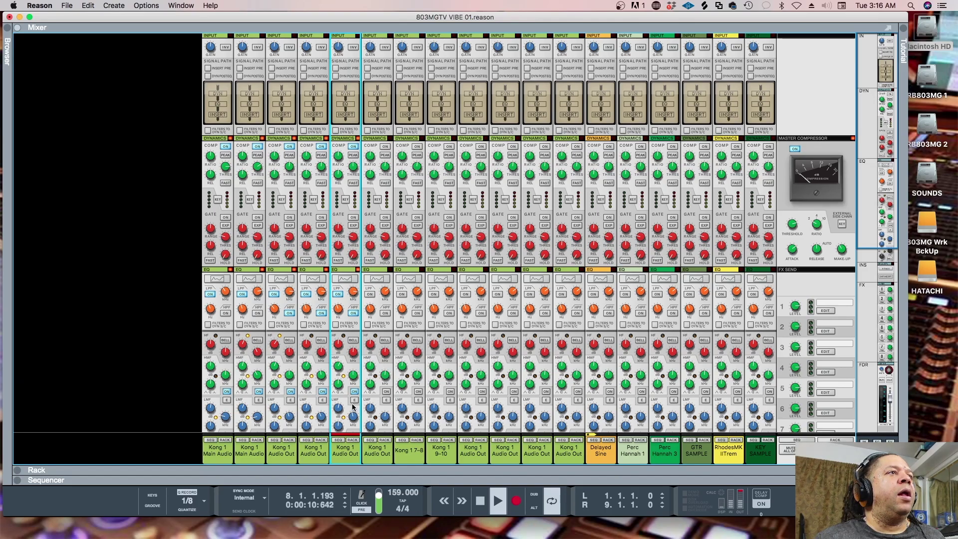
pyautogui.scroll(-10, 353, 407)
pyautogui.moveTo(350, 384); pyautogui.dragTo(351, 386)
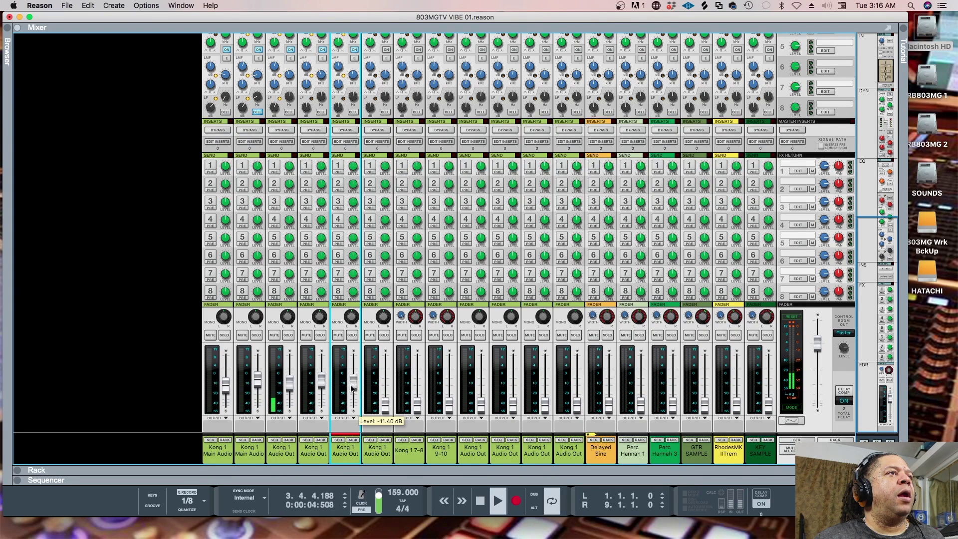
pyautogui.moveTo(351, 389); pyautogui.dragTo(352, 390)
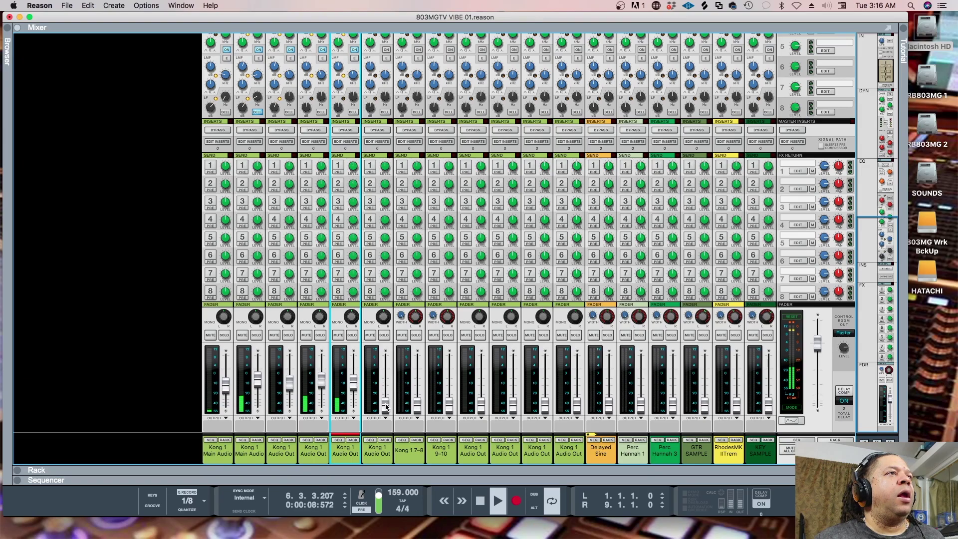
# - Raise the Kong 1 Audio Out 6 fader and enable its compressor in Peak mode with a threshold of about -11.06 dB
pyautogui.moveTo(385, 406); pyautogui.dragTo(386, 368)
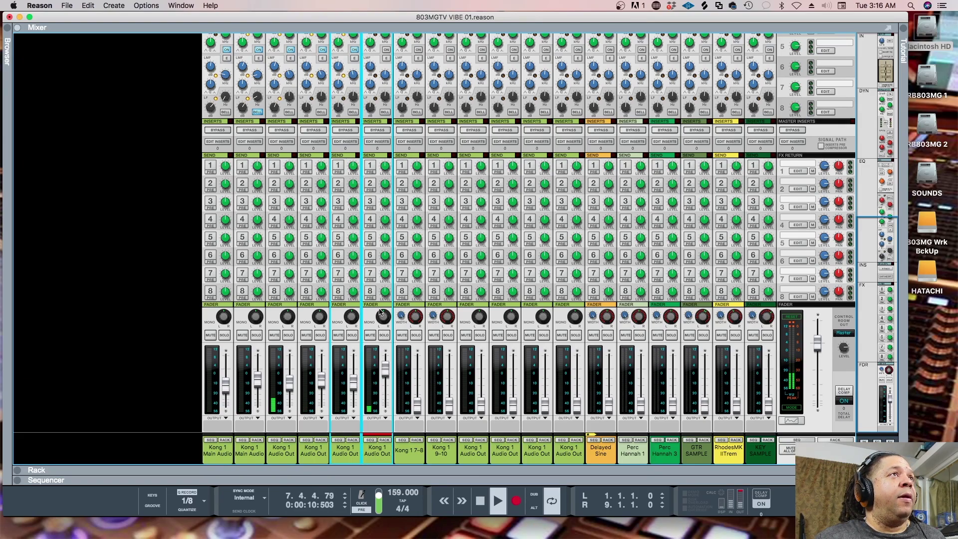
pyautogui.scroll(10, 382, 152)
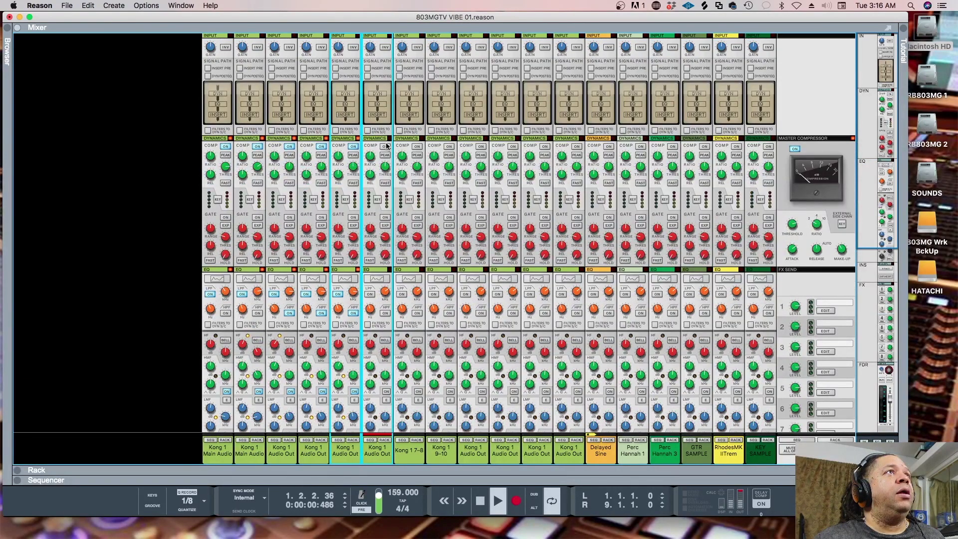
pyautogui.click(387, 147)
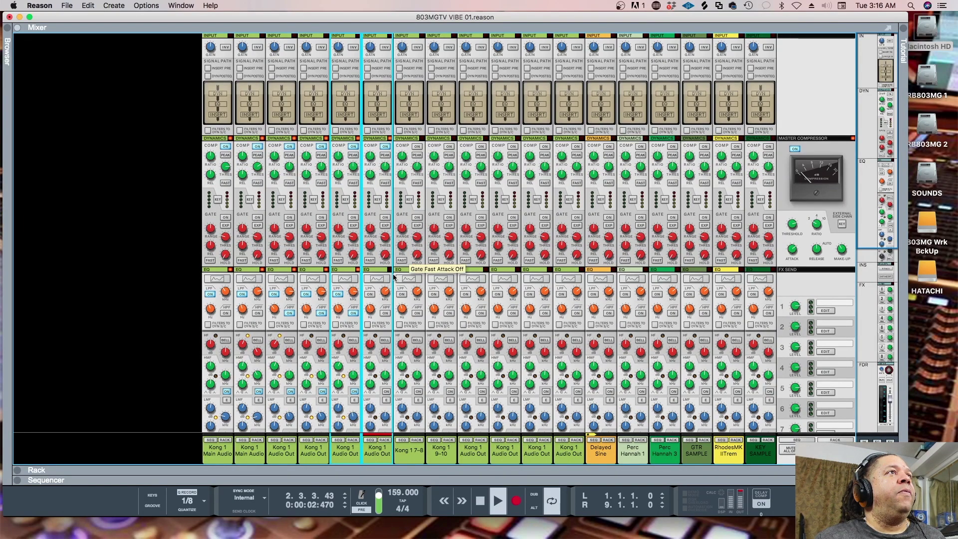
pyautogui.click(386, 156)
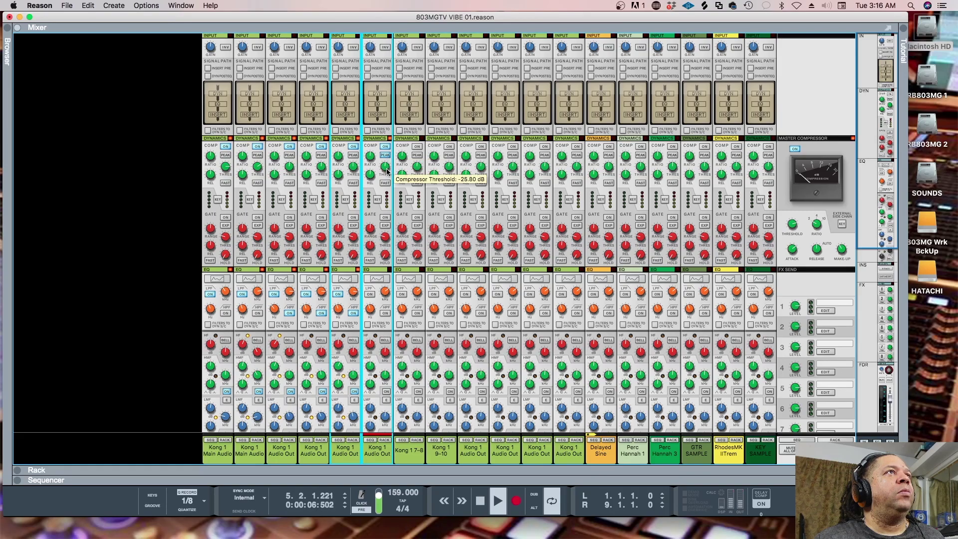
pyautogui.scroll(2, 386, 161)
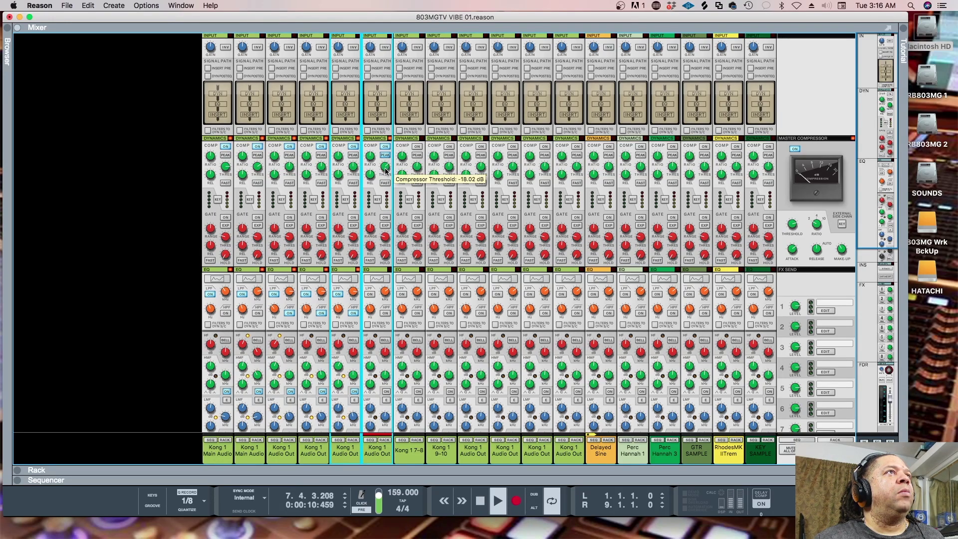
pyautogui.scroll(1, 386, 165)
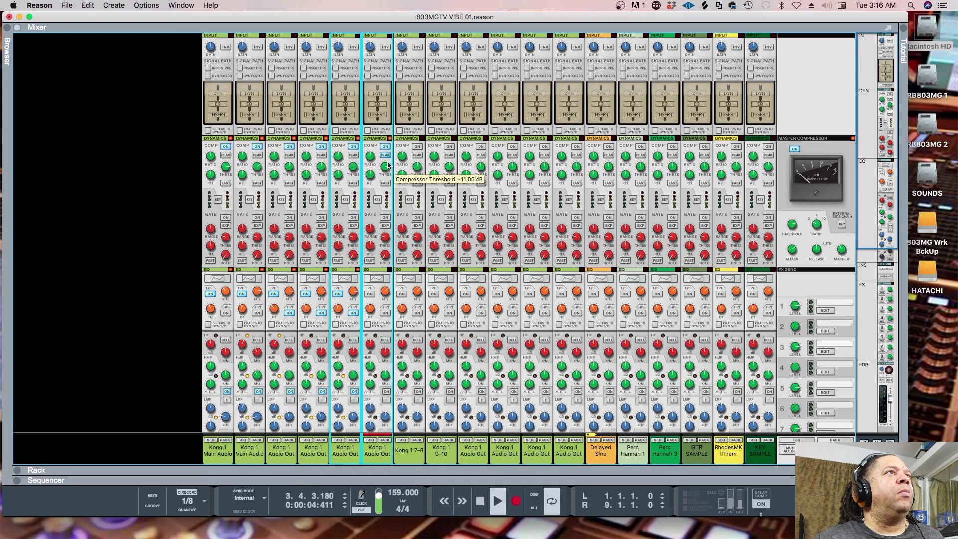
# - Enable the high pass and low pass filters on Kong 1 Audio Out 6, with the low pass at about 4.61 kHz
pyautogui.click(385, 312)
pyautogui.click(371, 294)
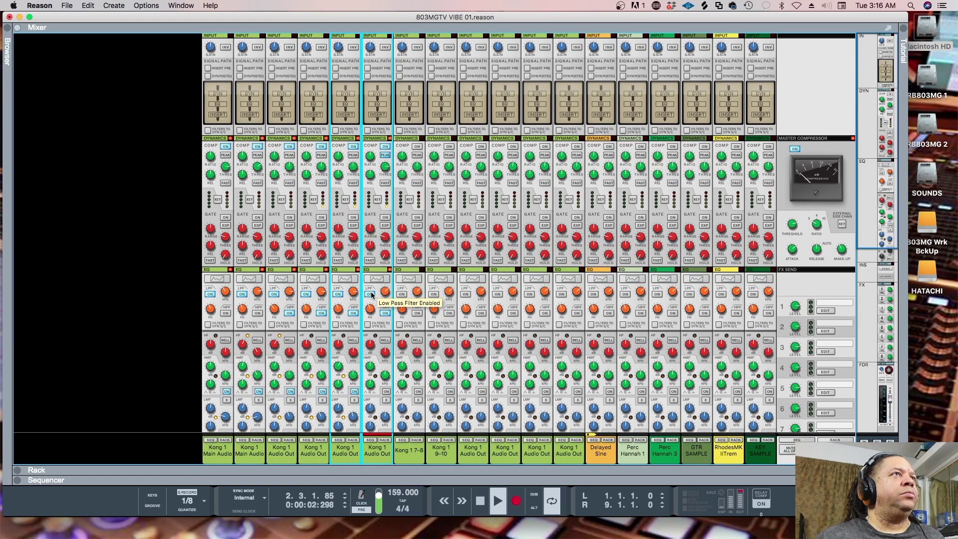
pyautogui.scroll(-1, 373, 330)
pyautogui.scroll(-3, 373, 330)
pyautogui.click(383, 229)
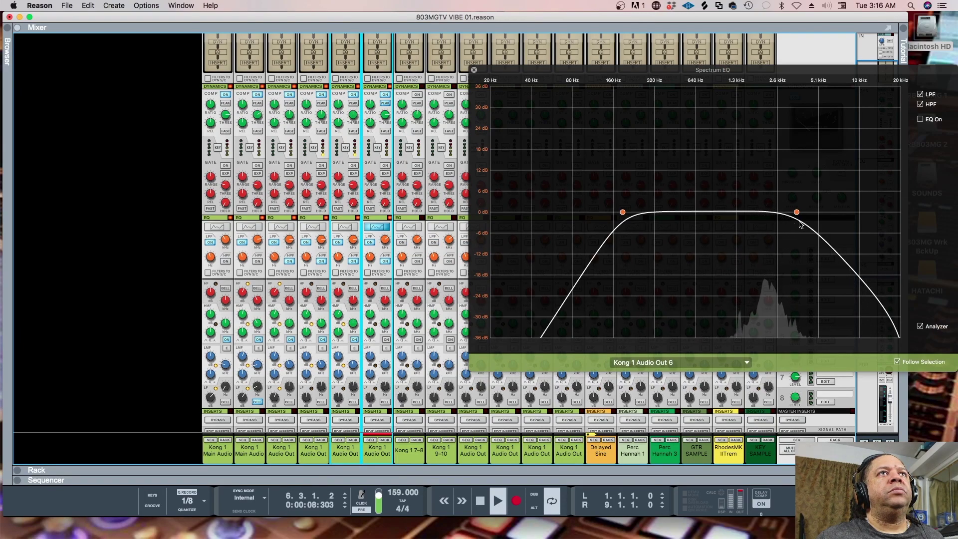
pyautogui.moveTo(796, 212); pyautogui.dragTo(812, 212)
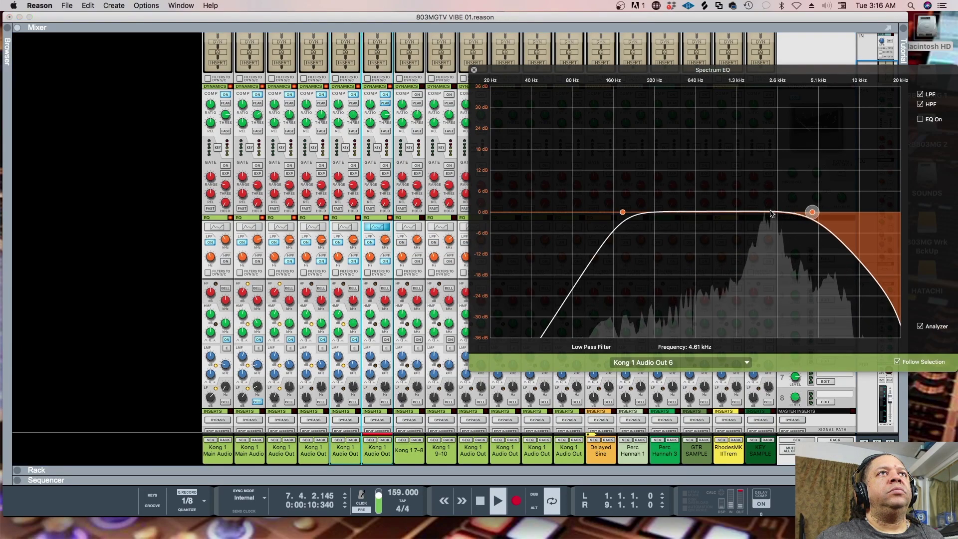
# - Turn on Audio Out 6's EQ, raise its high pass, and boost the high mid near 2.05 kHz and the low mid 1.90 dB at 688.7 Hz
pyautogui.click(921, 119)
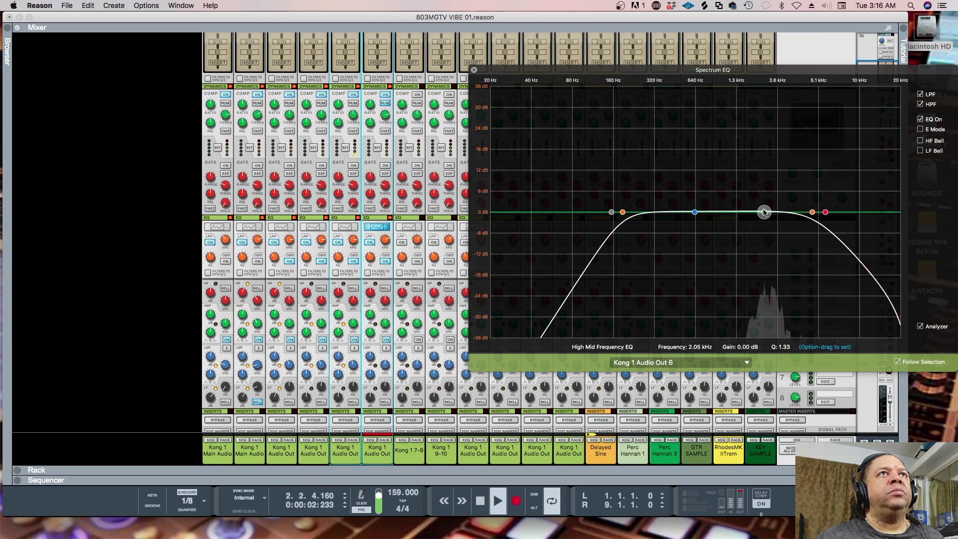
pyautogui.moveTo(764, 213); pyautogui.dragTo(764, 203)
pyautogui.moveTo(623, 213); pyautogui.dragTo(700, 206)
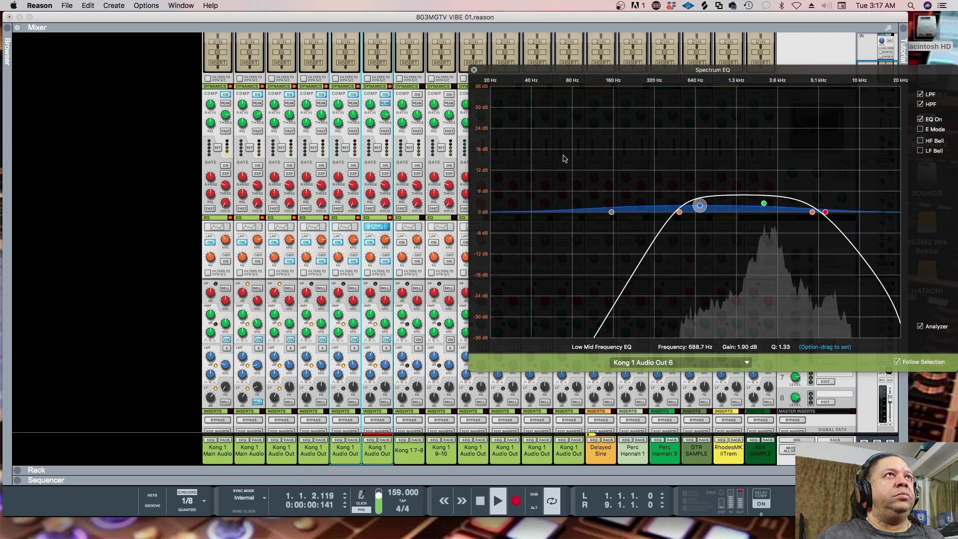
# - Close the Spectrum EQ and lower only the Kong 1 Audio Out 6 fader to roughly match the neighbouring drum channels
pyautogui.click(474, 69)
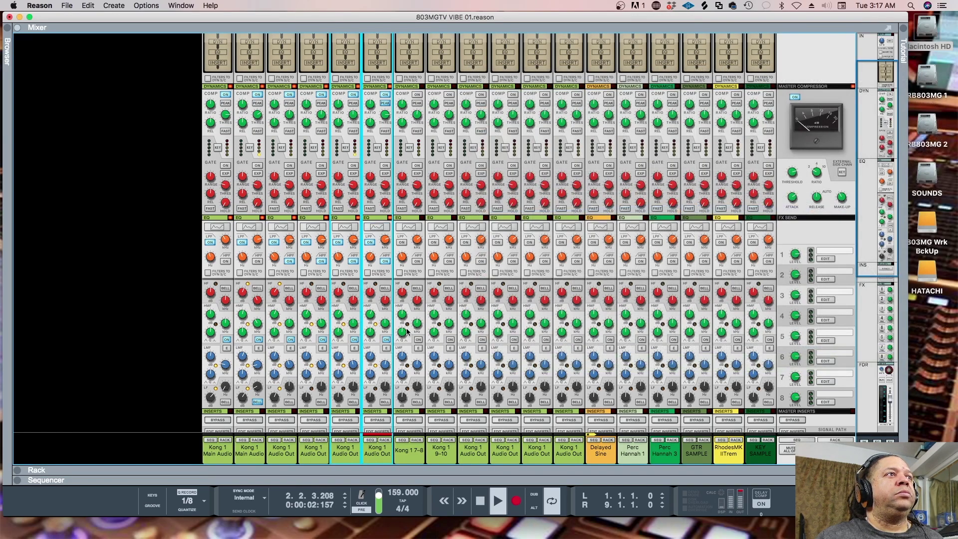
pyautogui.scroll(-6, 383, 378)
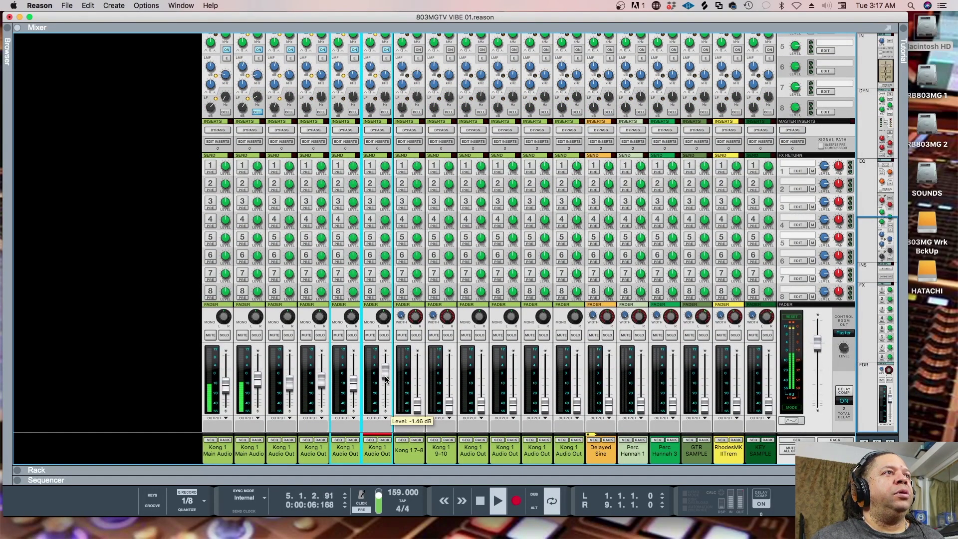
pyautogui.scroll(-2, 386, 376)
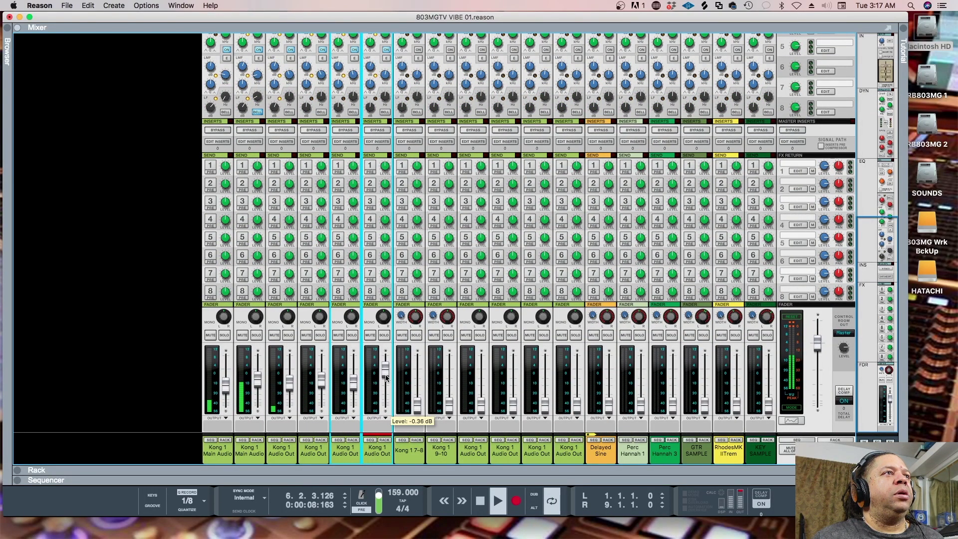
pyautogui.click(378, 456)
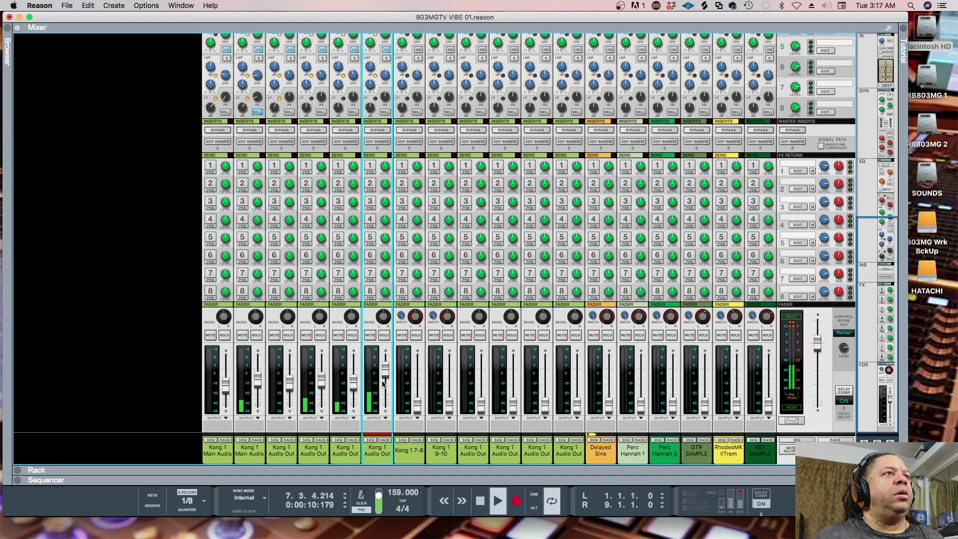
pyautogui.moveTo(385, 377); pyautogui.dragTo(385, 389)
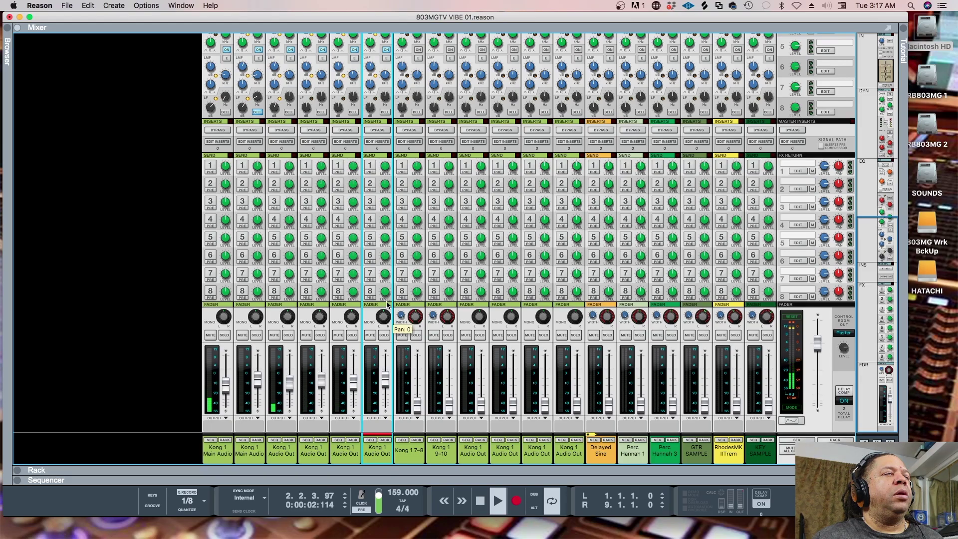
# - Compare the Spectrum EQ curves of Kong 1 Audio Out 5, Audio Out 6 and Kong 1 7-8, and lower the Audio Out 6 fader slightly
pyautogui.scroll(5, 384, 305)
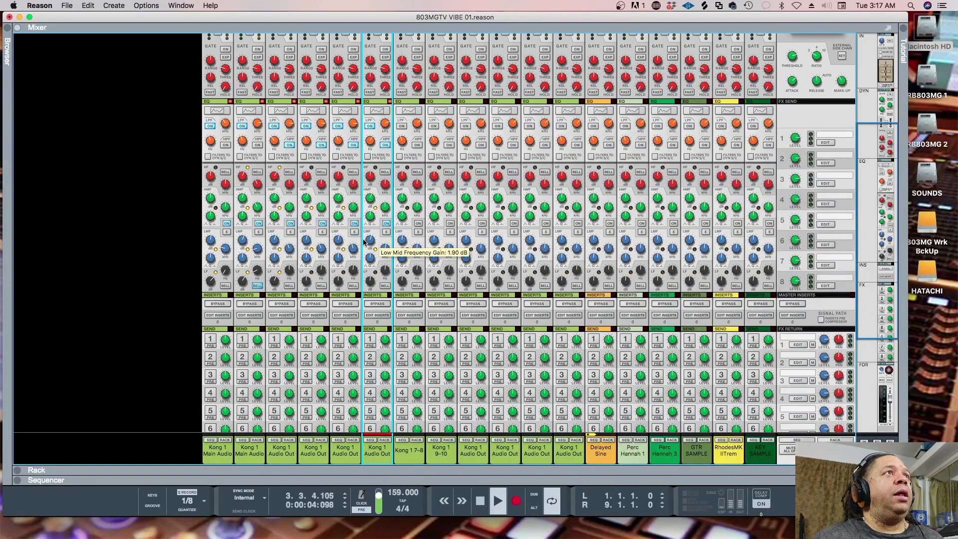
pyautogui.click(349, 111)
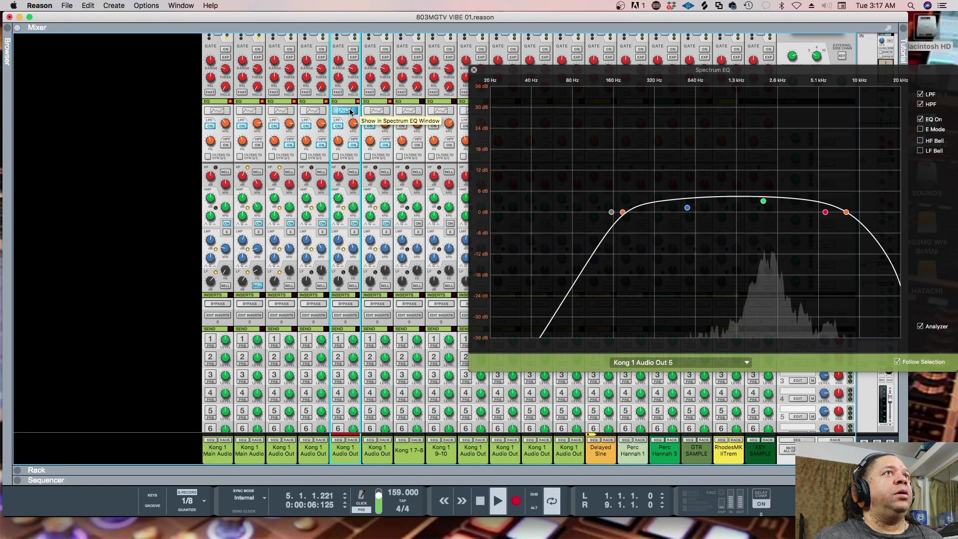
pyautogui.click(374, 111)
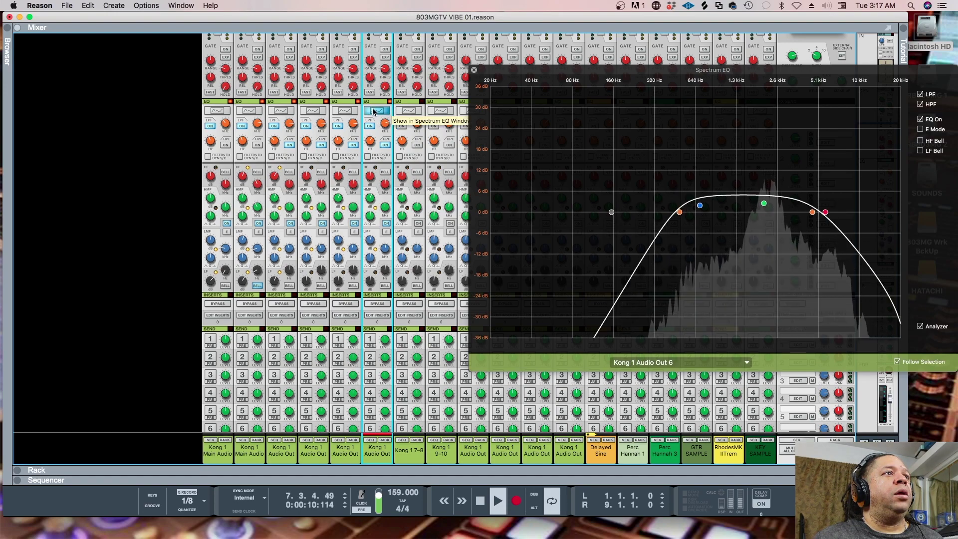
pyautogui.click(409, 111)
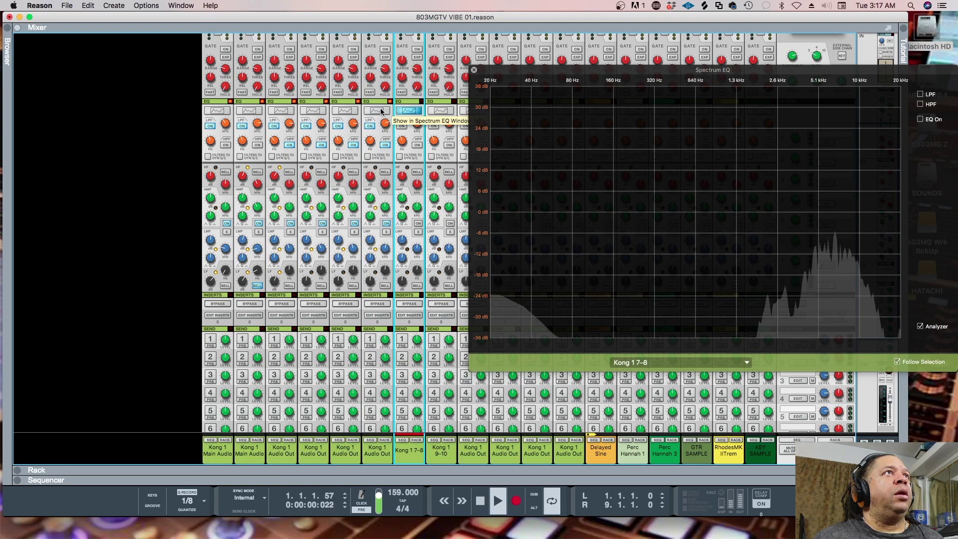
pyautogui.click(382, 111)
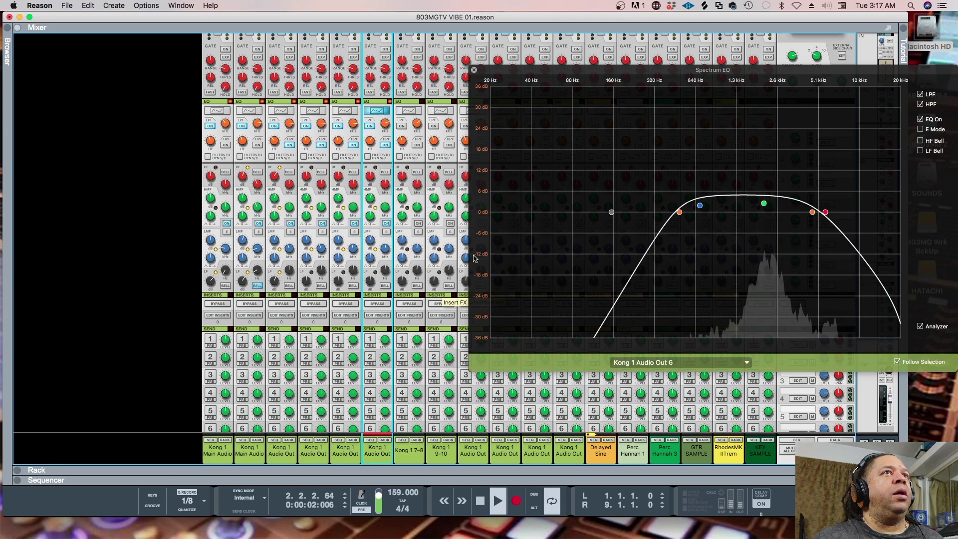
pyautogui.click(475, 71)
pyautogui.scroll(-5, 403, 350)
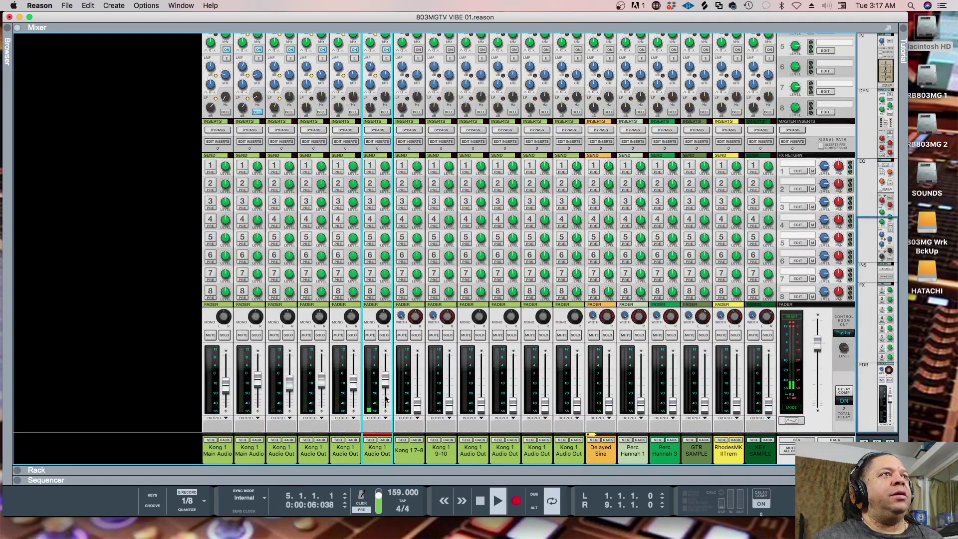
pyautogui.moveTo(382, 393)
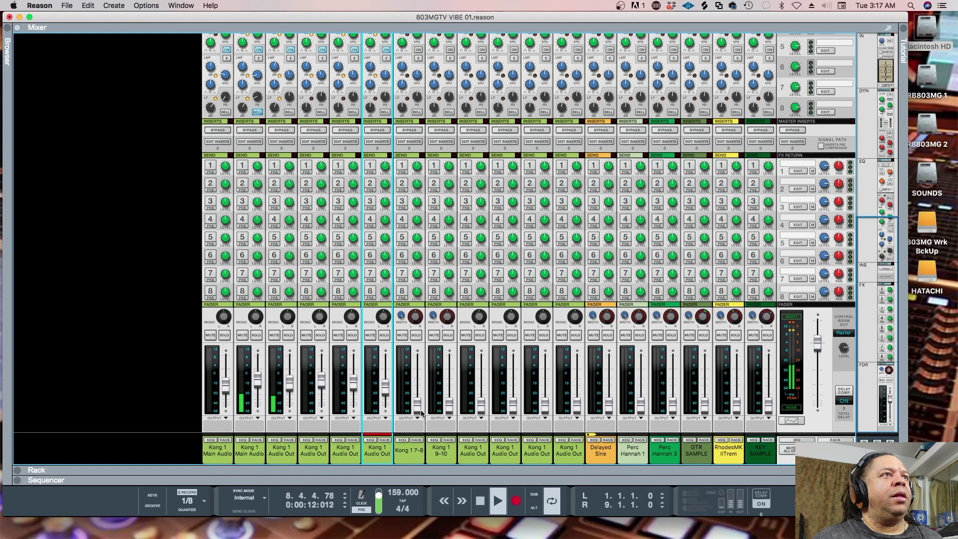
# - Raise the Kong 1 7-8 fader above the neighbouring drum channels and enable the channel's compressor
pyautogui.moveTo(420, 413); pyautogui.dragTo(418, 377)
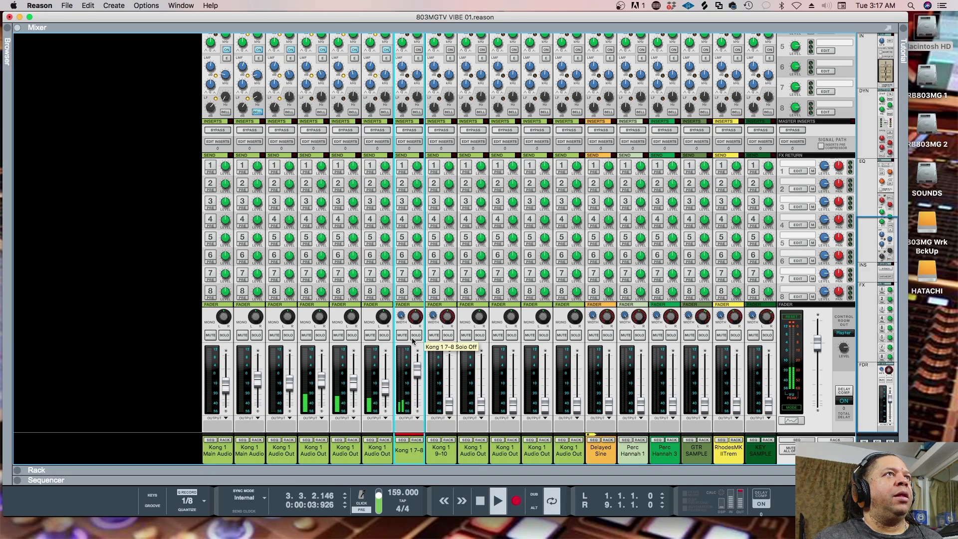
pyautogui.scroll(10, 407, 210)
pyautogui.click(417, 146)
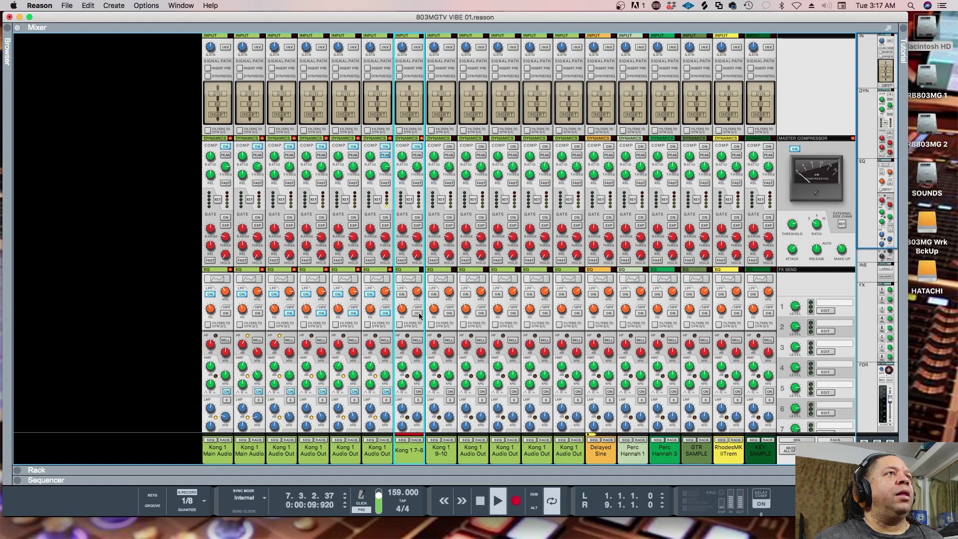
# - Enable and raise Kong 1 7-8's high pass, turn on its EQ, and boost 4.44 dB at 5.53 kHz and 1.27 dB at 1.81 kHz
pyautogui.click(409, 278)
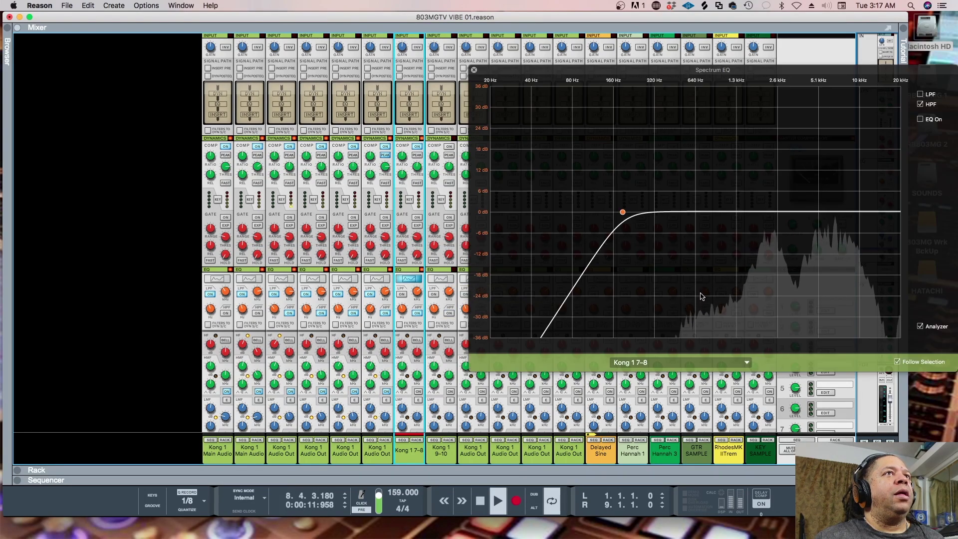
pyautogui.moveTo(630, 212); pyautogui.dragTo(676, 212)
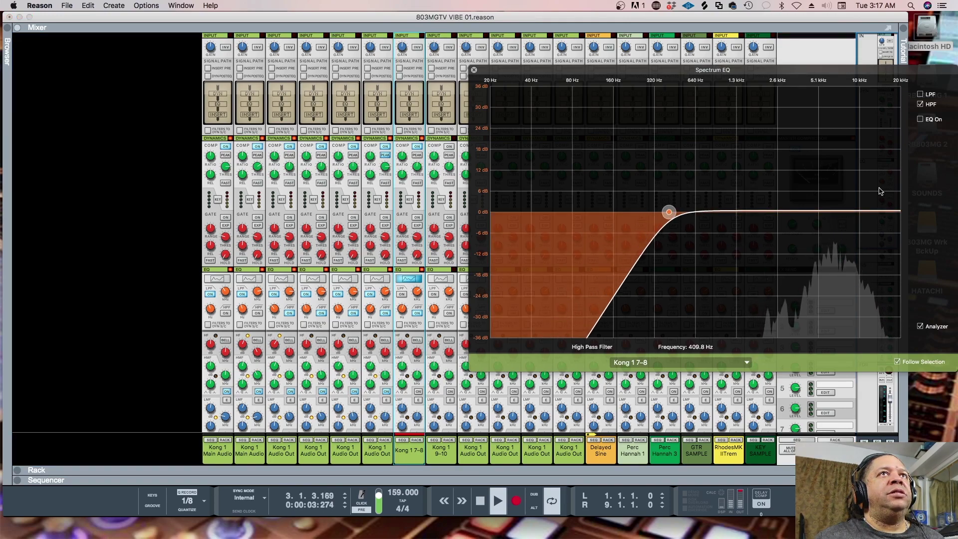
pyautogui.click(921, 119)
pyautogui.moveTo(826, 213); pyautogui.dragTo(825, 199)
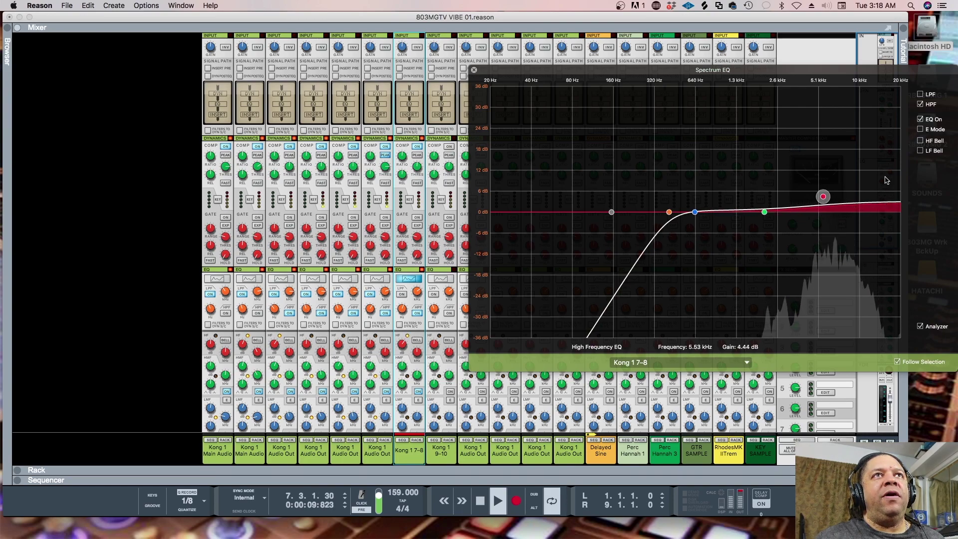
pyautogui.moveTo(695, 213)
pyautogui.mouseDown()
pyautogui.moveTo(706, 215)
pyautogui.moveTo(676, 212)
pyautogui.moveTo(776, 218)
pyautogui.moveTo(710, 218)
pyautogui.moveTo(759, 209)
pyautogui.mouseUp()
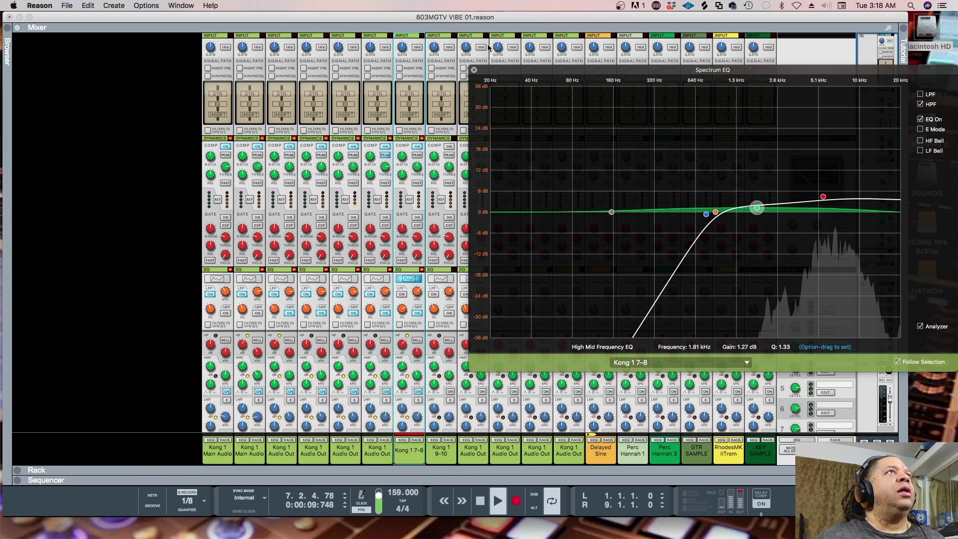
pyautogui.click(474, 70)
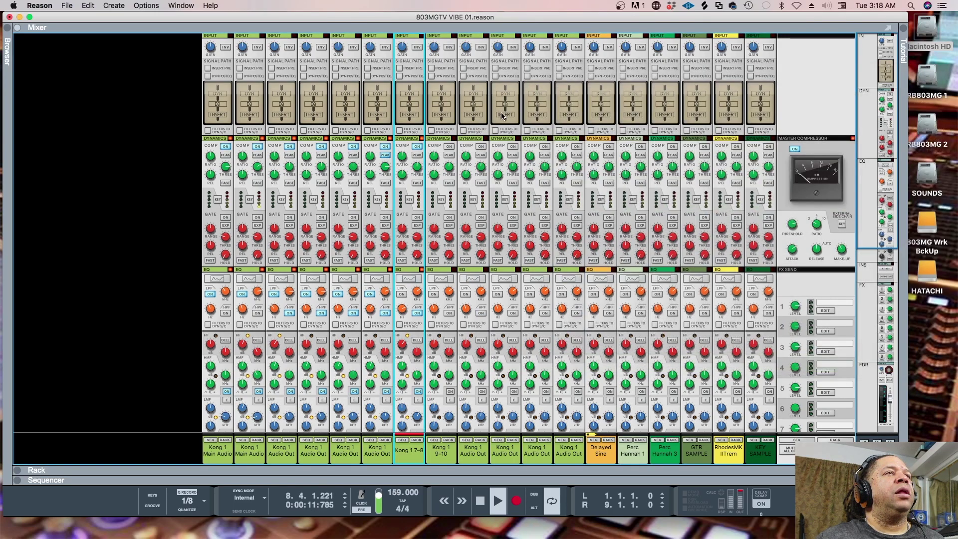
# - Pan the Kong 1 7-8 channel to 18 and lower its fader to roughly -12 dB
pyautogui.scroll(-15, 452, 256)
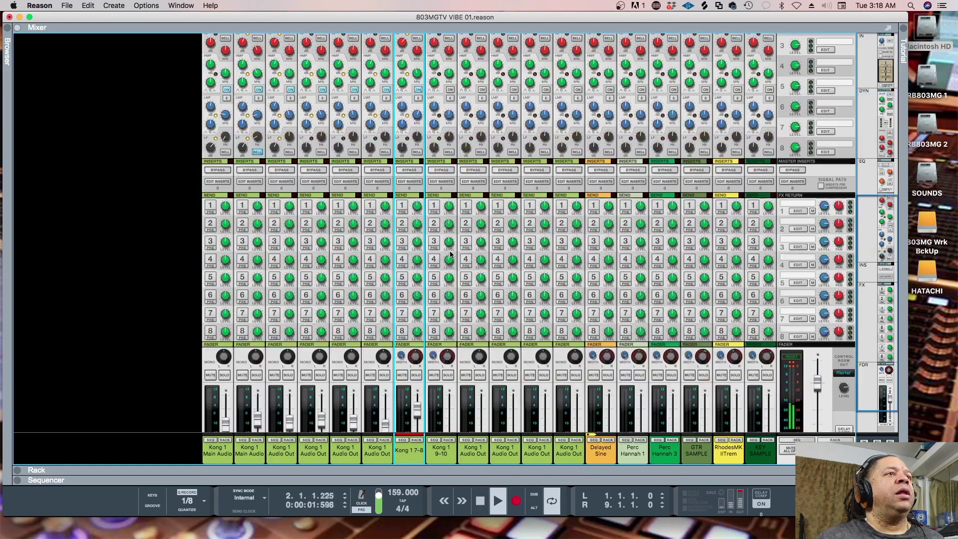
pyautogui.moveTo(417, 319); pyautogui.dragTo(417, 322)
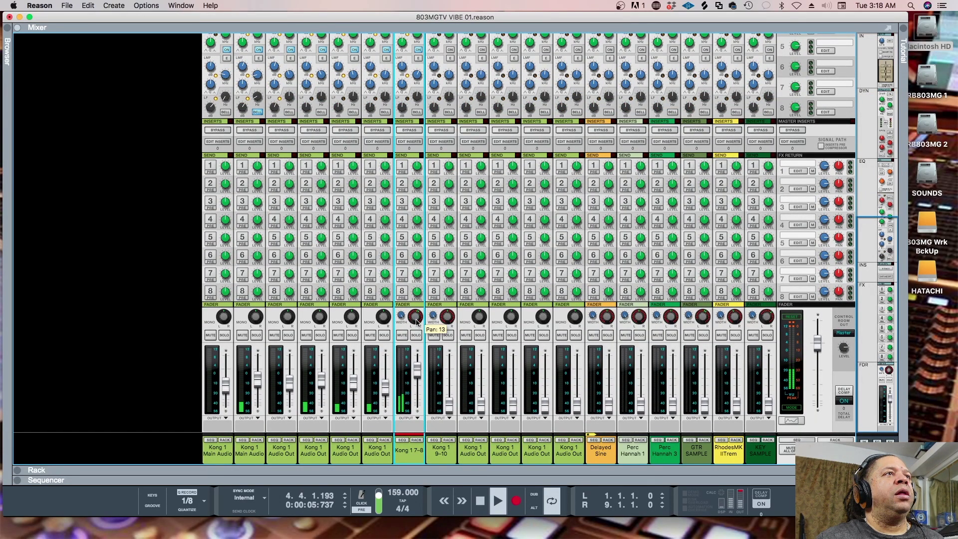
pyautogui.moveTo(416, 322); pyautogui.dragTo(417, 322)
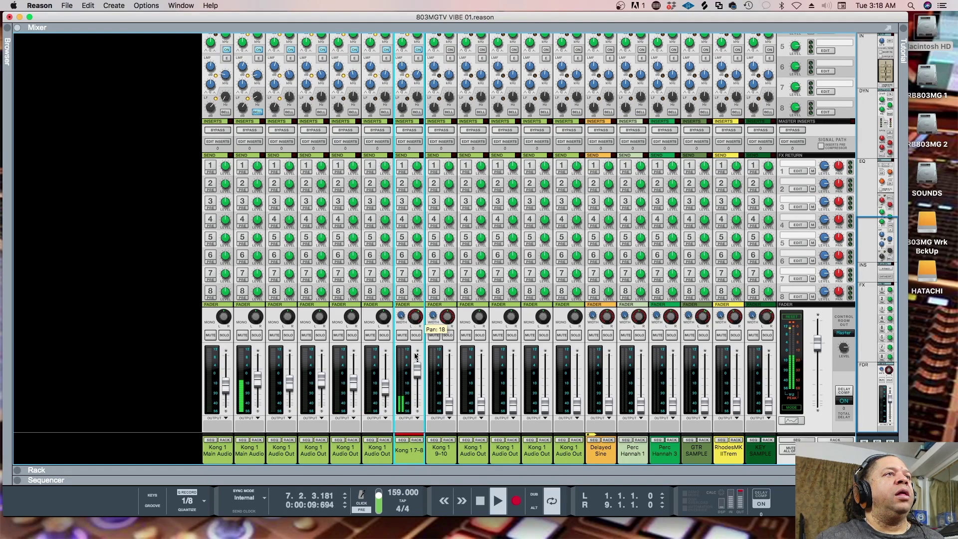
pyautogui.moveTo(420, 381); pyautogui.dragTo(421, 389)
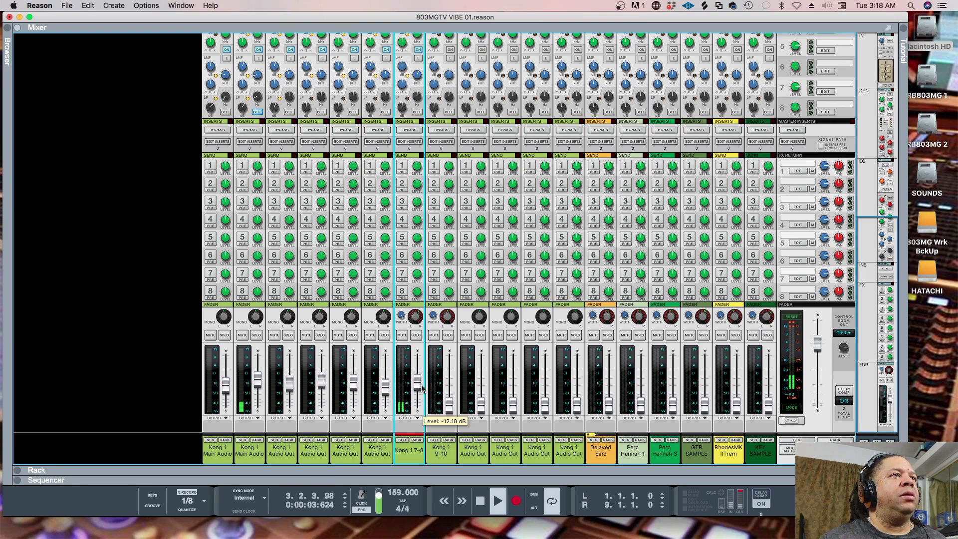
pyautogui.moveTo(418, 379); pyautogui.dragTo(416, 390)
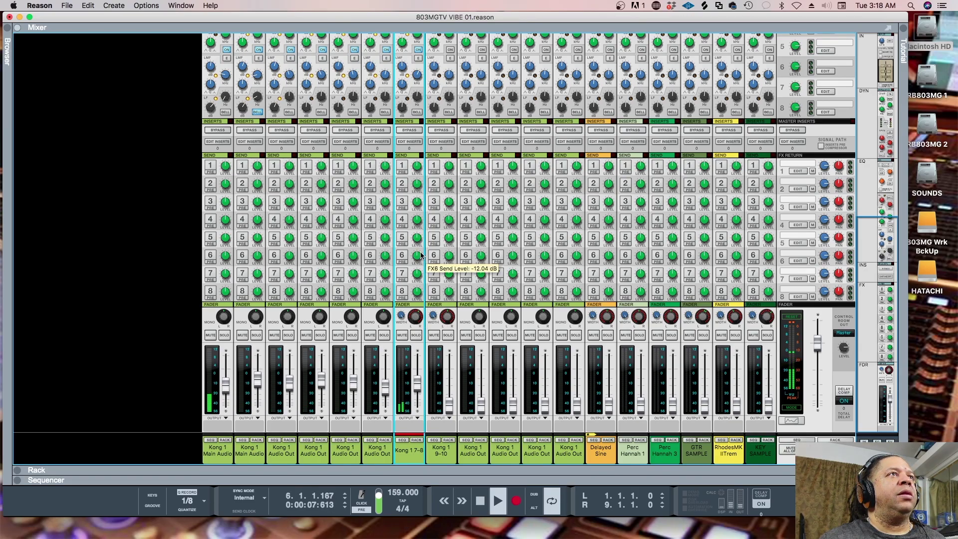
# - Boost Kong 1 7-8's high band to 5.40 dB at 5.37 kHz and its high mid to 2.54 dB at 1.83 kHz
pyautogui.scroll(8, 421, 255)
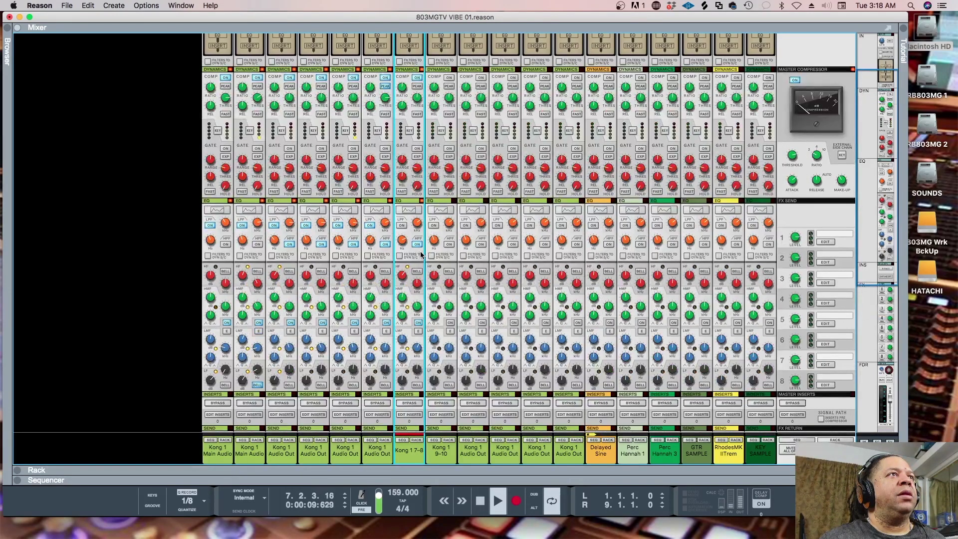
pyautogui.click(415, 210)
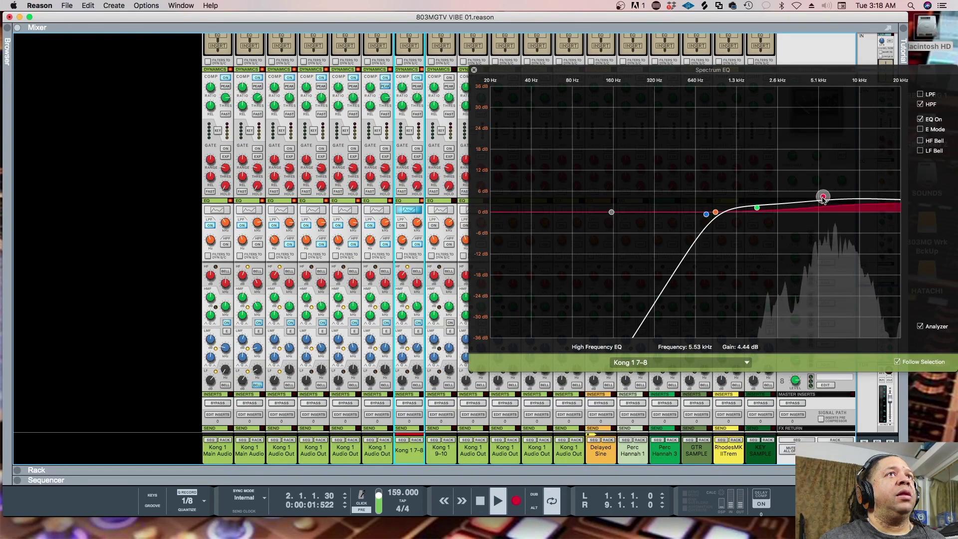
pyautogui.moveTo(824, 199); pyautogui.dragTo(821, 193)
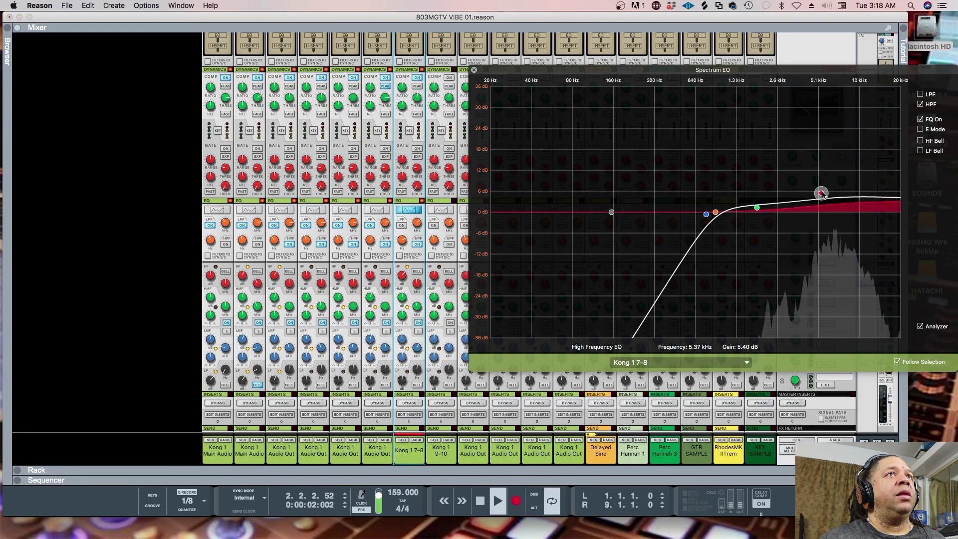
pyautogui.click(758, 207)
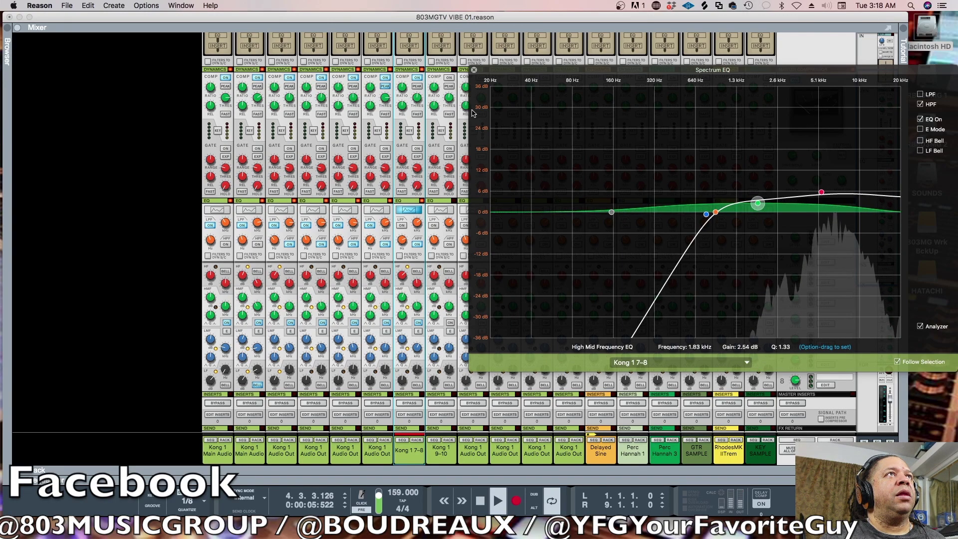
pyautogui.click(474, 69)
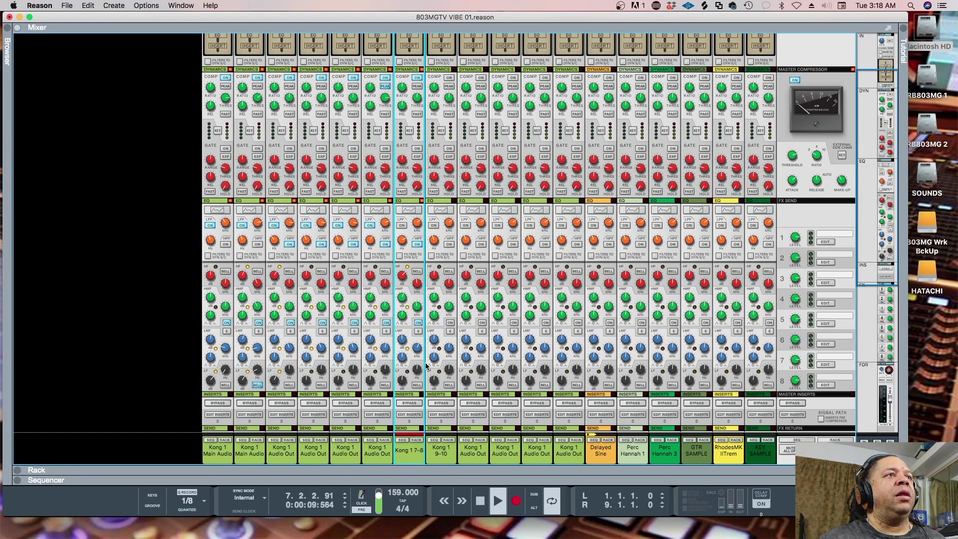
# - Raise the Kong 1 9-10 fader to about the height of the Kong 1 7-8 fader and enable its compressor
pyautogui.scroll(-10, 435, 395)
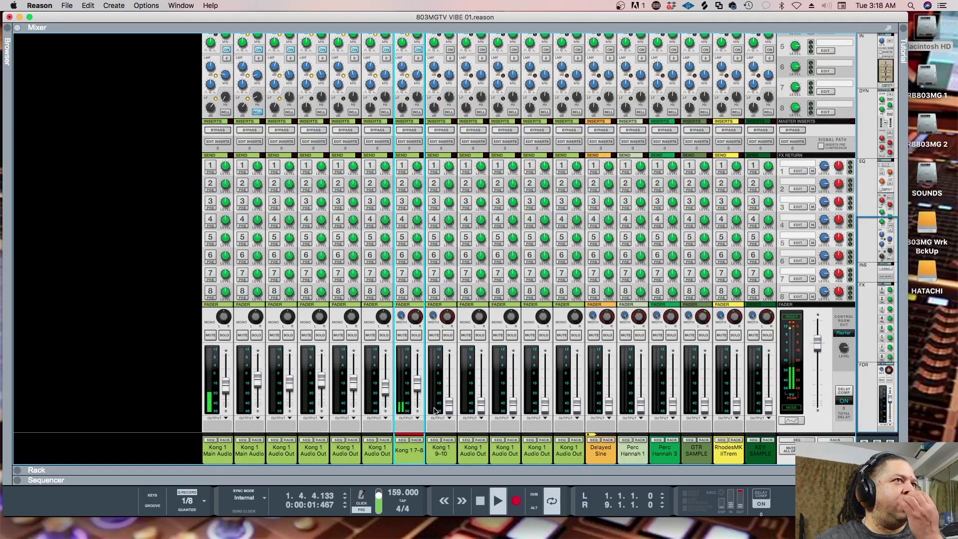
pyautogui.moveTo(450, 414); pyautogui.dragTo(454, 391)
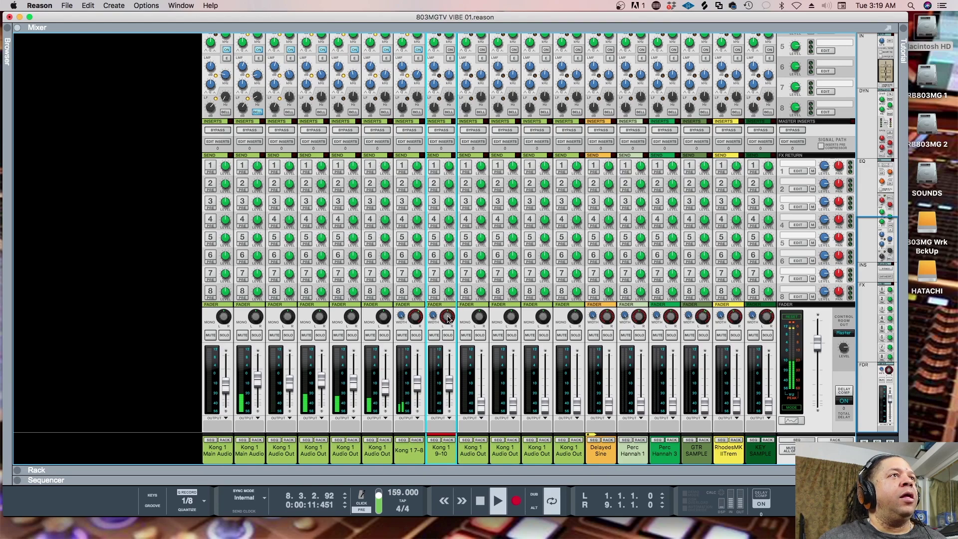
pyautogui.moveTo(449, 325)
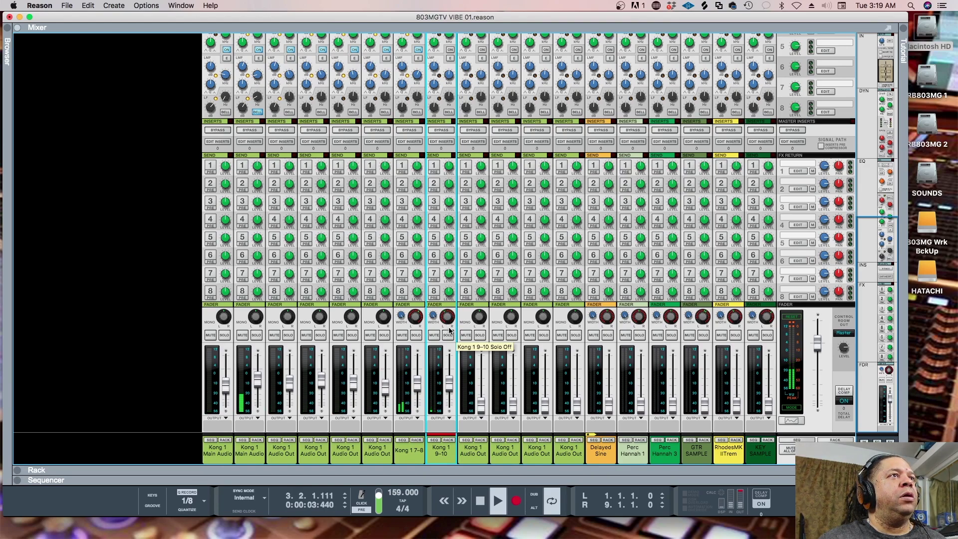
pyautogui.scroll(10, 447, 260)
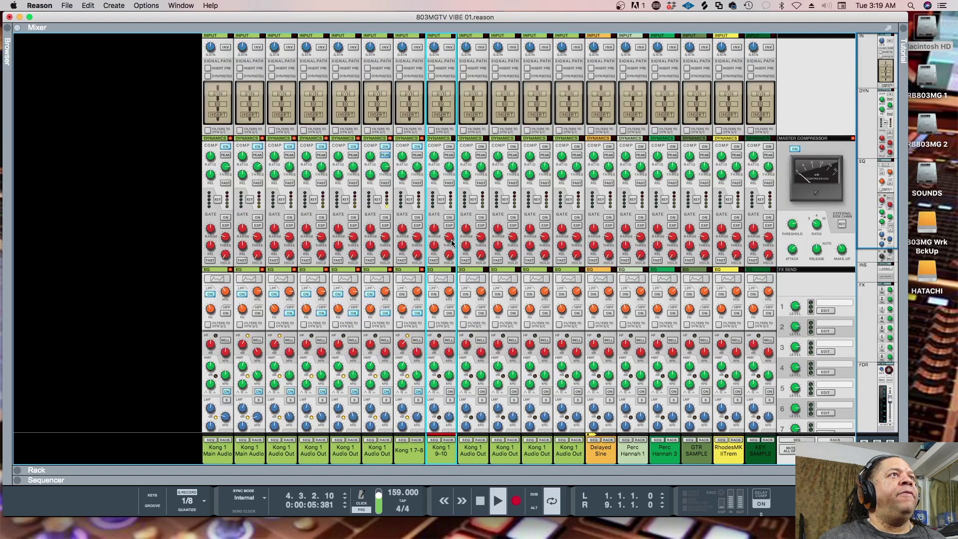
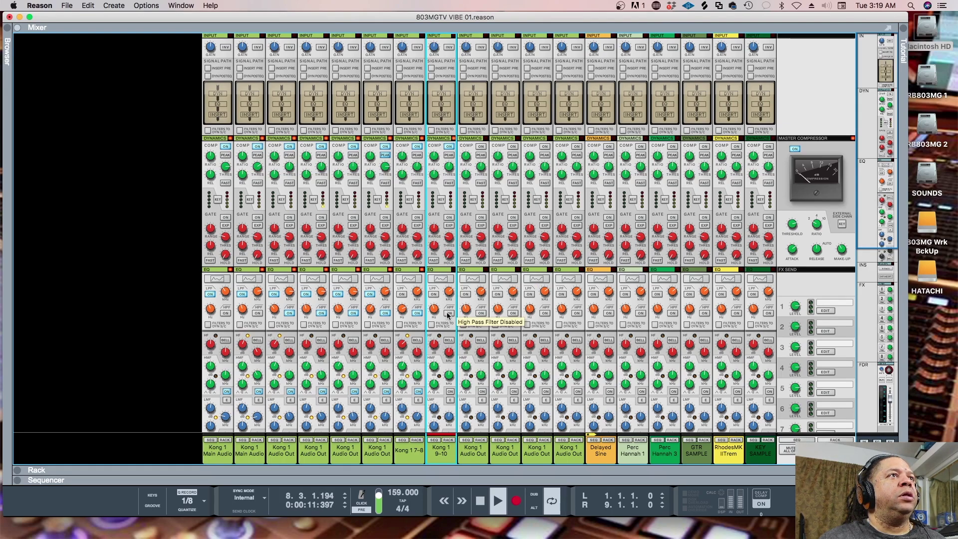
# - Enable Kong 1 9-10's high pass filter at 936.7 Hz, turn on its EQ, and boost the high band 2.86 dB at 5.78 kHz
pyautogui.click(441, 281)
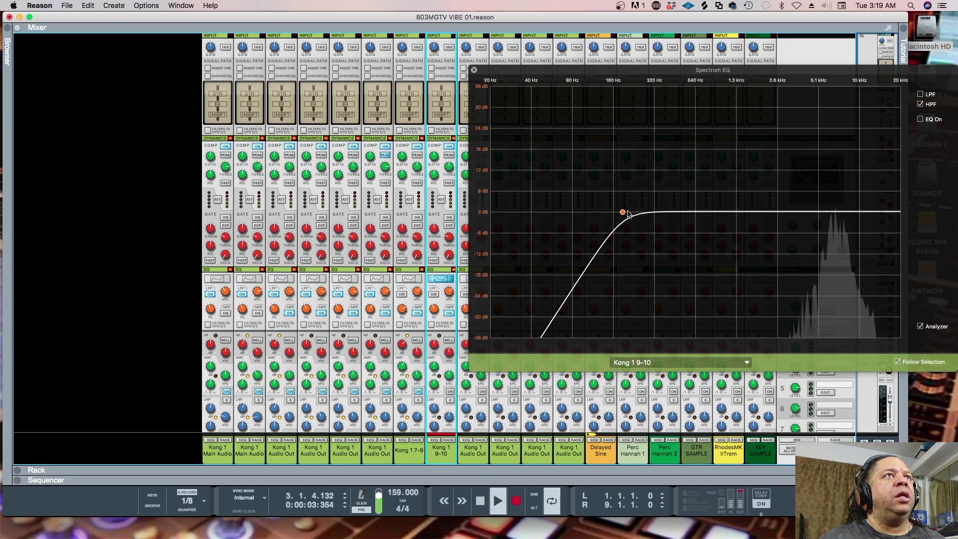
pyautogui.moveTo(624, 214)
pyautogui.moveTo(625, 214); pyautogui.dragTo(719, 213)
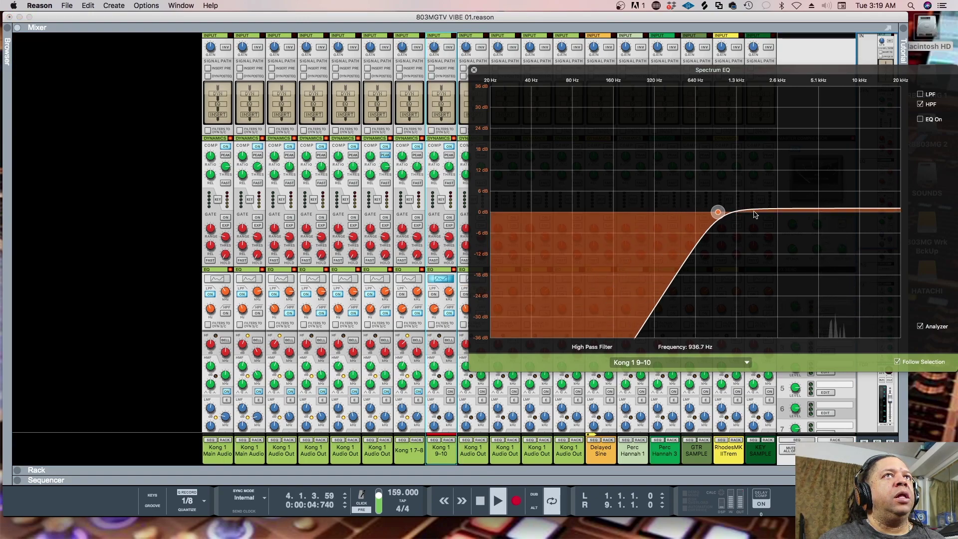
pyautogui.click(923, 119)
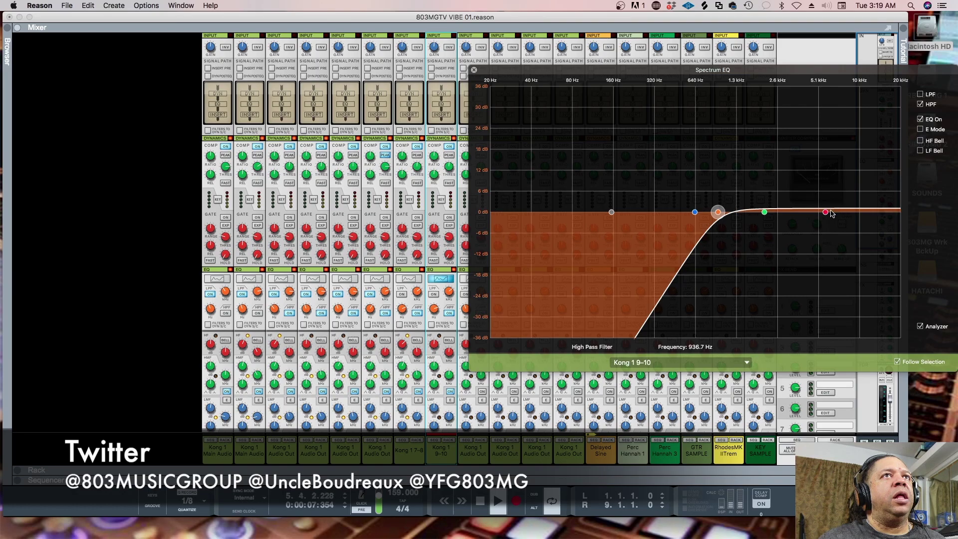
pyautogui.moveTo(826, 212); pyautogui.dragTo(826, 202)
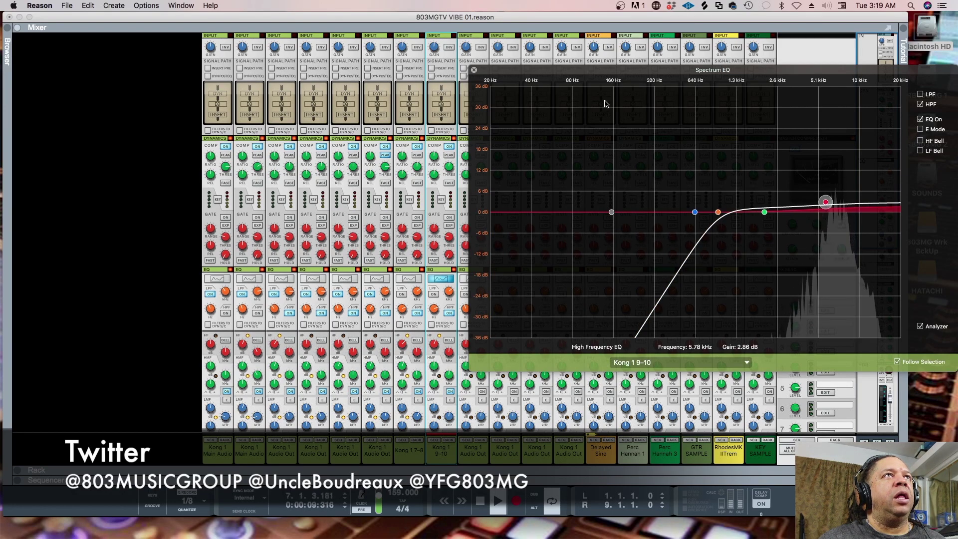
pyautogui.click(474, 70)
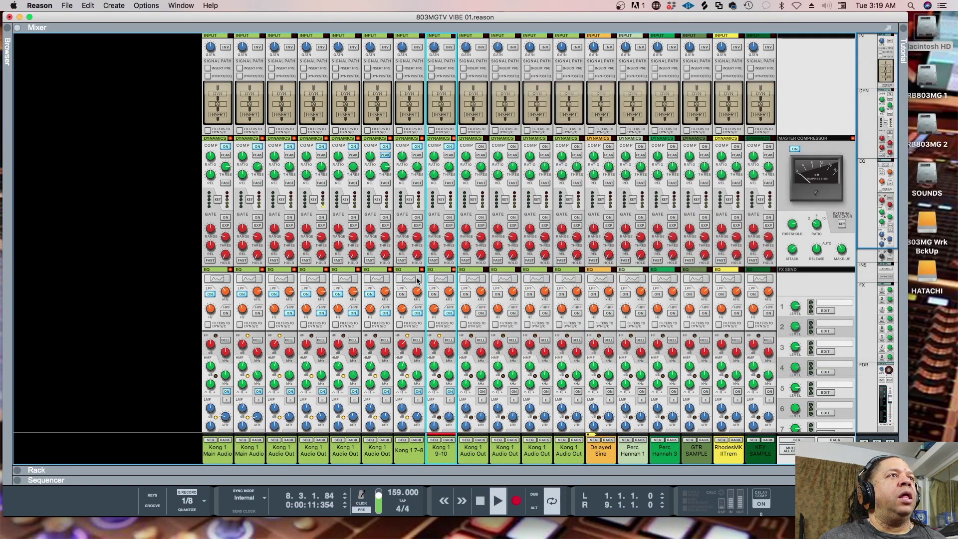
pyautogui.scroll(-10, 419, 265)
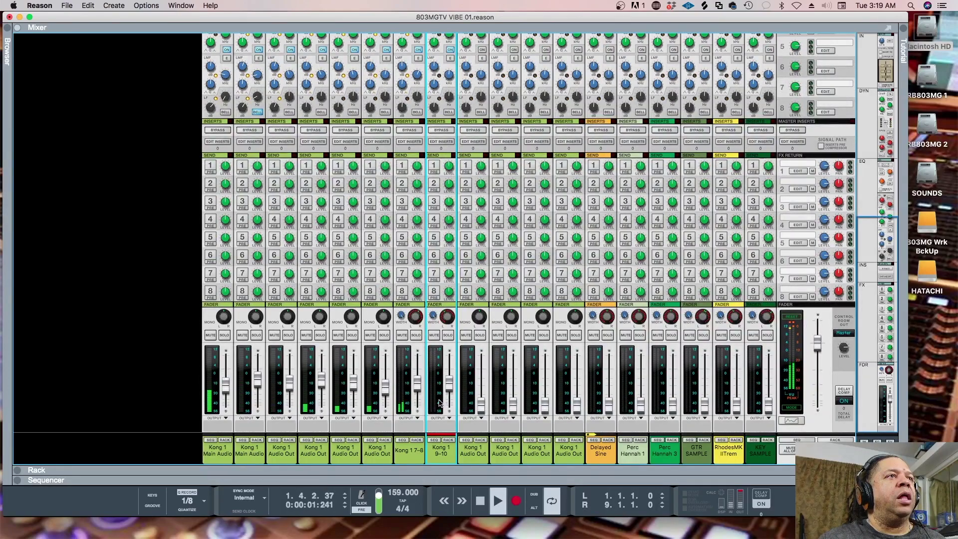
# - Lower the Kong 1 9-10 fader to -20.83 dB and raise the Kong 1 Audio Out 11 fader to -2.77 dB
pyautogui.moveTo(446, 395)
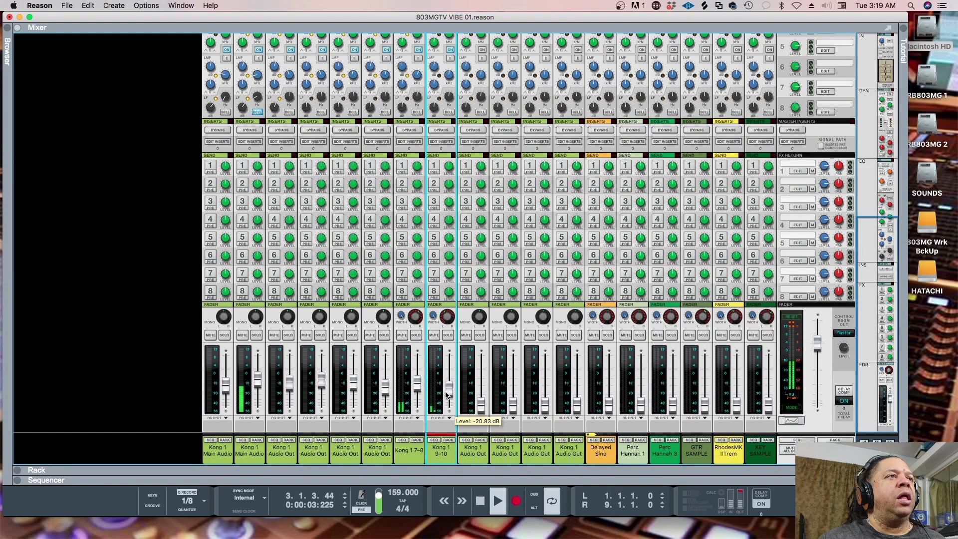
pyautogui.moveTo(481, 405); pyautogui.dragTo(483, 377)
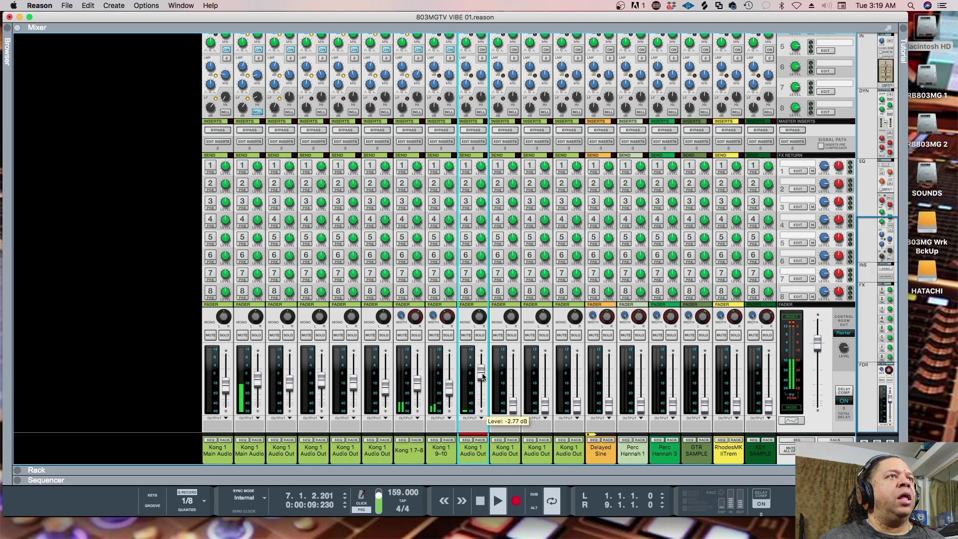
# - Pan the Kong 1 Audio Out 11 channel to 25
pyautogui.scroll(2, 482, 335)
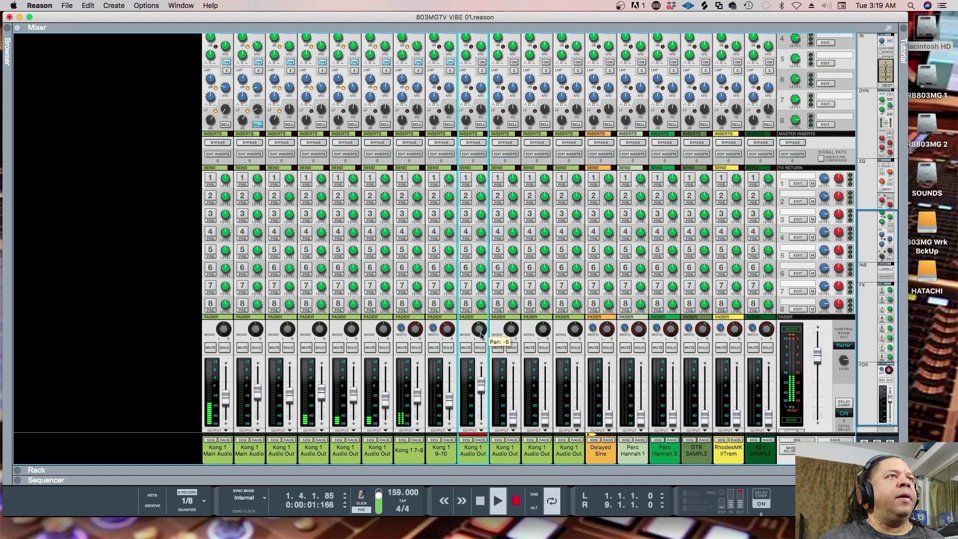
pyautogui.moveTo(478, 329); pyautogui.dragTo(475, 322)
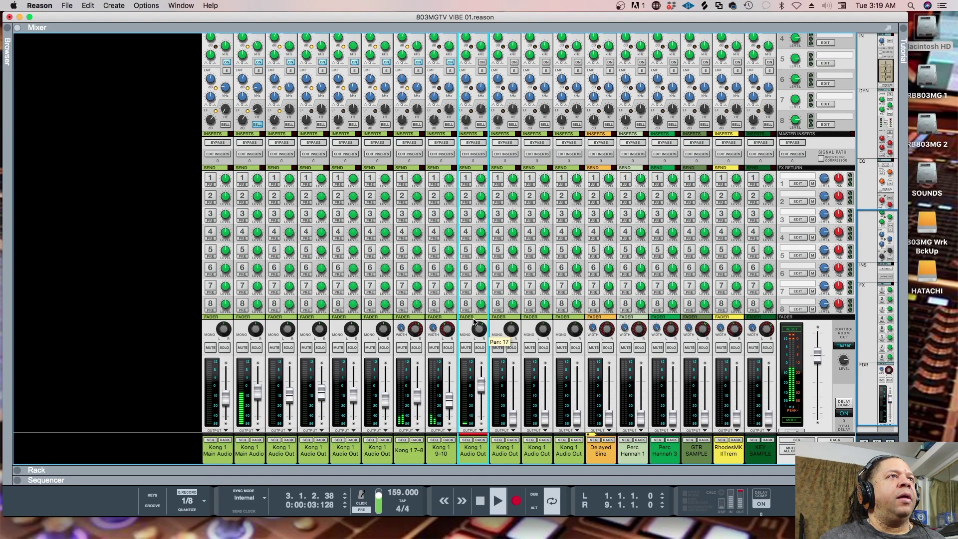
pyautogui.moveTo(474, 330); pyautogui.dragTo(477, 329)
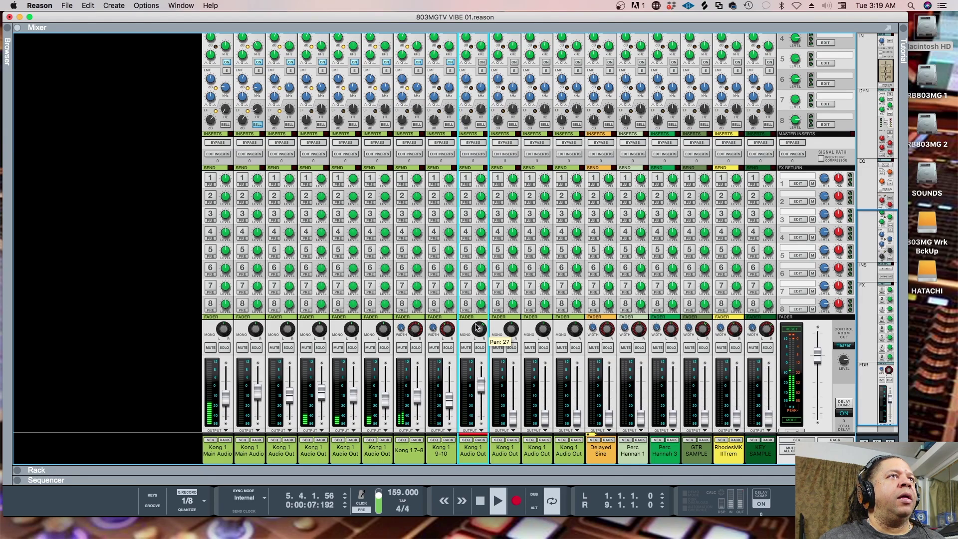
pyautogui.moveTo(477, 328); pyautogui.dragTo(475, 332)
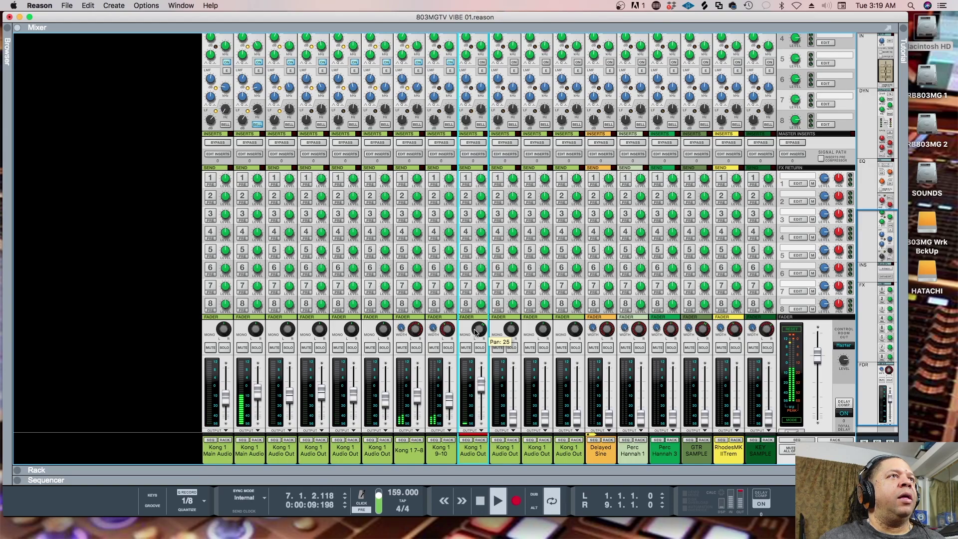
# - Enable Kong 1 Audio Out 11's compressor and high and low pass filters, and set the low pass to 4.66 kHz
pyautogui.scroll(10, 471, 295)
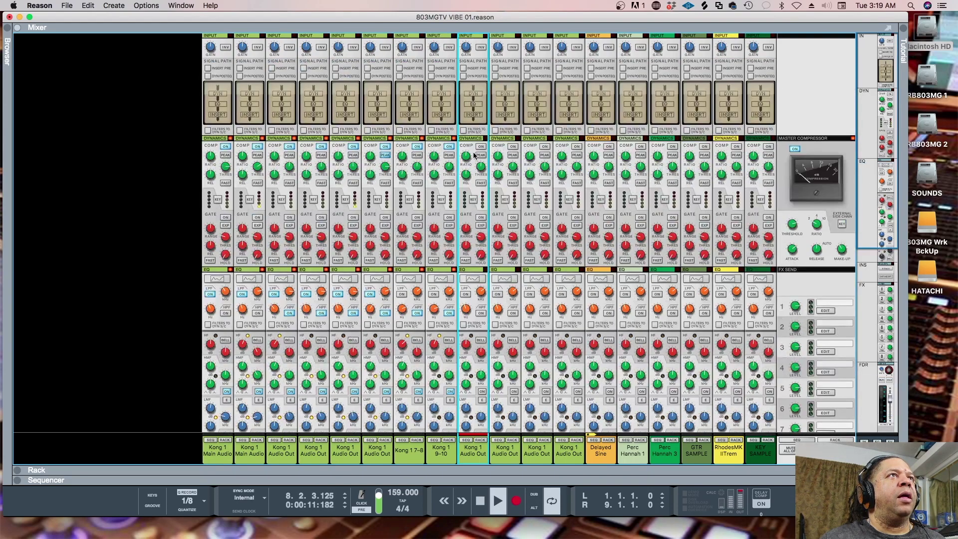
pyautogui.click(481, 313)
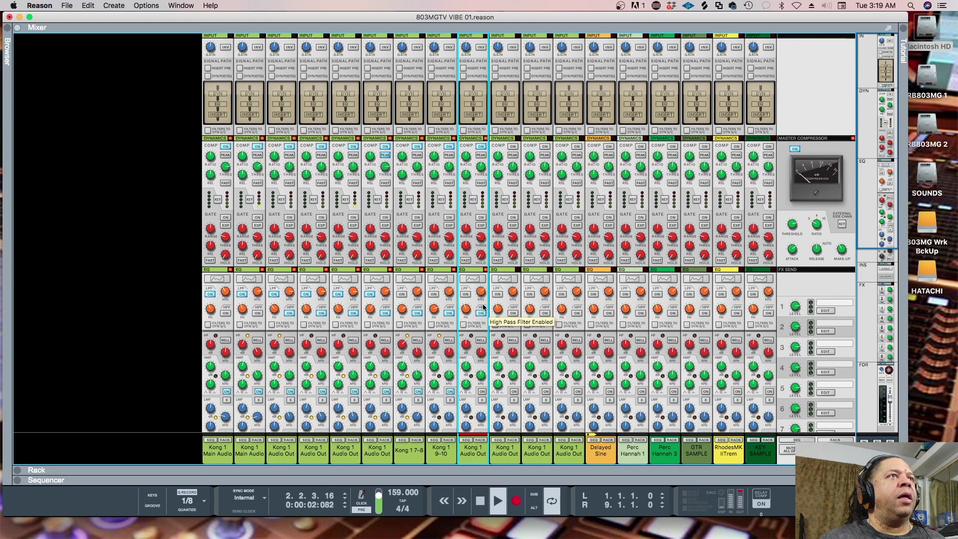
pyautogui.click(473, 278)
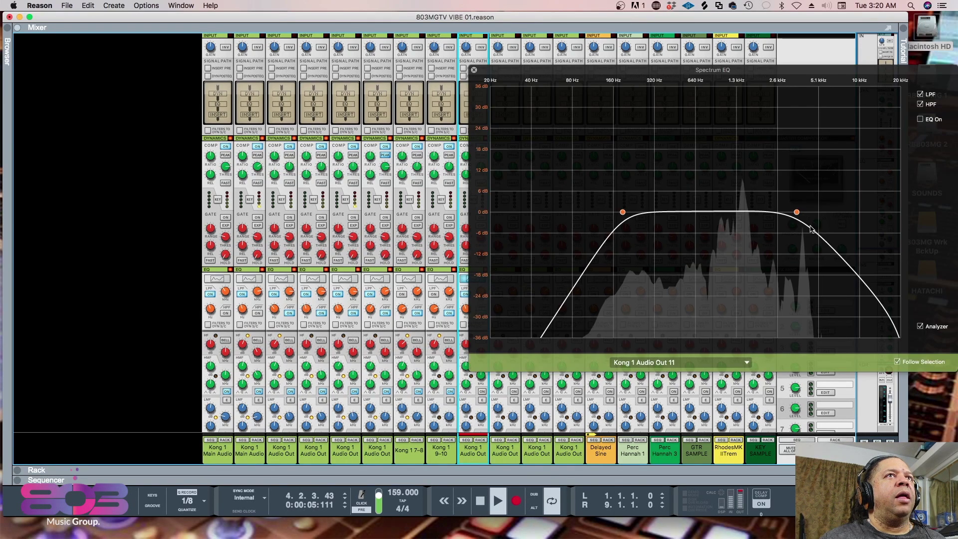
pyautogui.moveTo(797, 212); pyautogui.dragTo(813, 212)
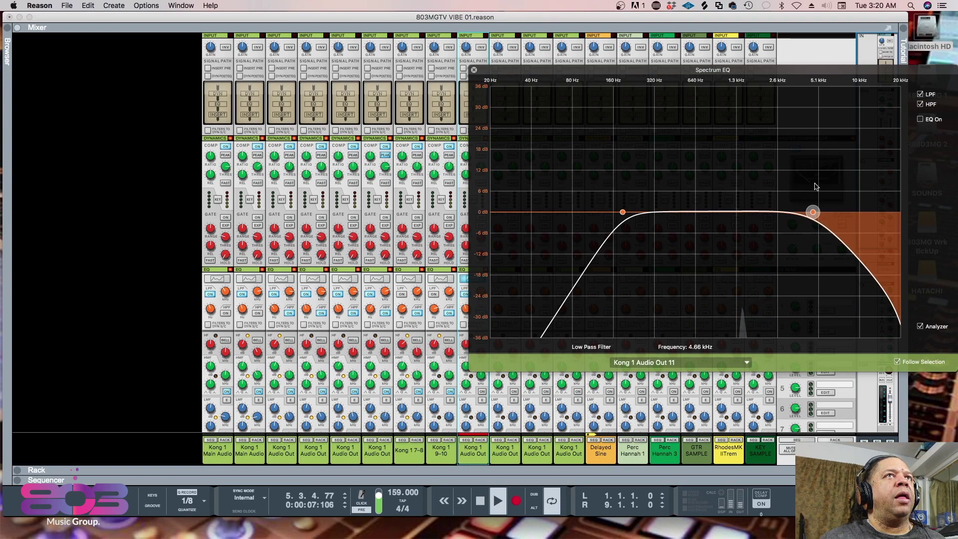
# - Turn on Kong 1 Audio Out 11's EQ, slightly boost both mid bands, and set its high pass filter to 127.1 Hz
pyautogui.click(921, 120)
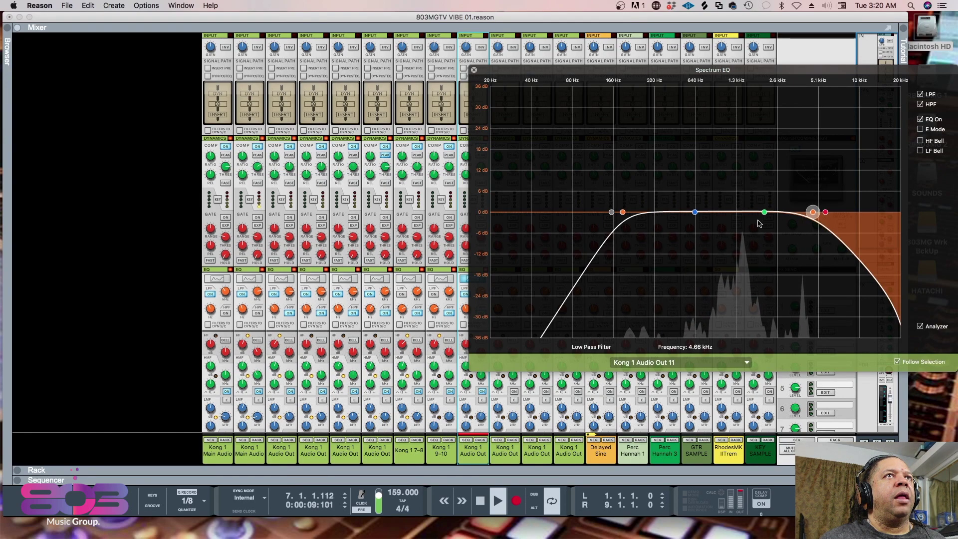
pyautogui.moveTo(760, 213); pyautogui.dragTo(762, 202)
pyautogui.moveTo(694, 212); pyautogui.dragTo(600, 212)
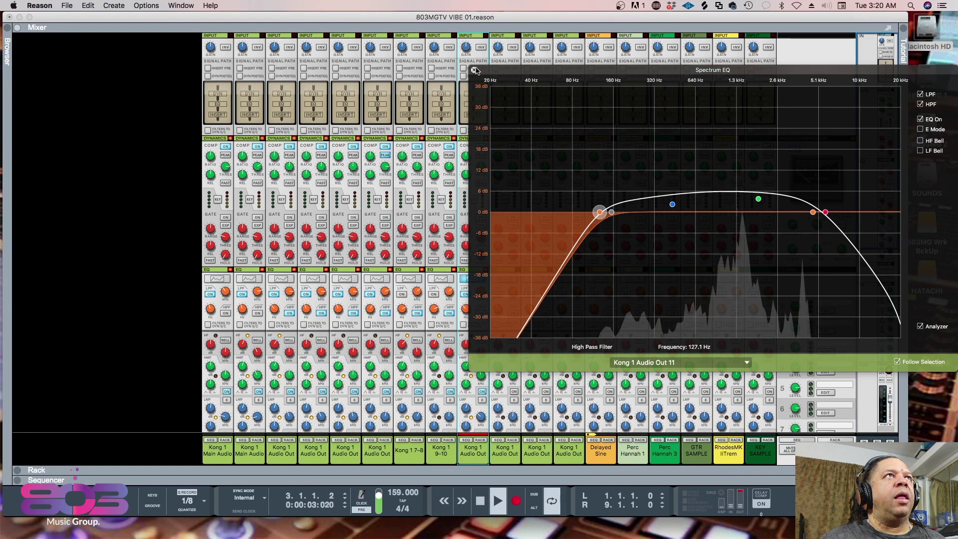
pyautogui.click(474, 70)
# - Lower the Kong 1 Audio Out 11 fader to -20.83 dB, and raise Kong 1 Audio Out 12 to -3.57 dB while adjusting its pan
pyautogui.scroll(-10, 469, 403)
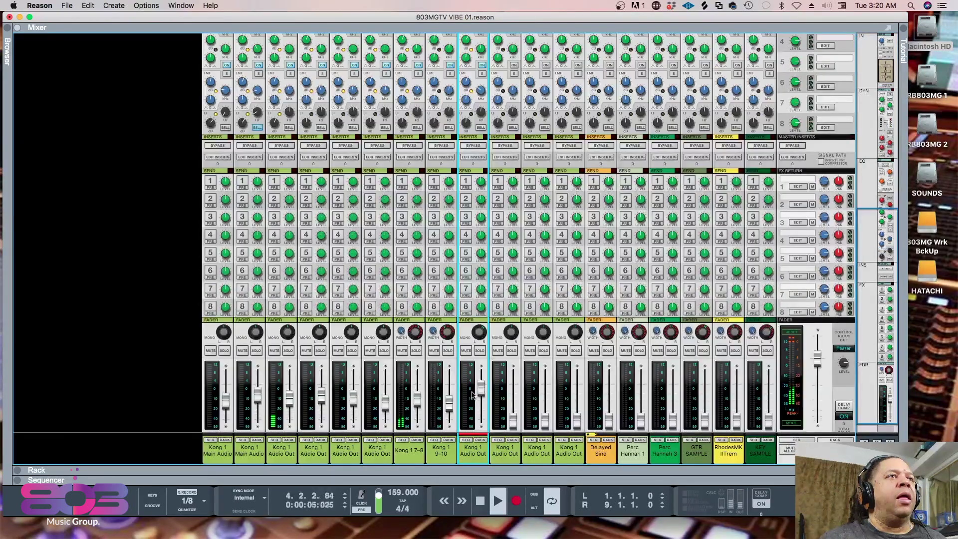
pyautogui.moveTo(479, 385); pyautogui.dragTo(479, 396)
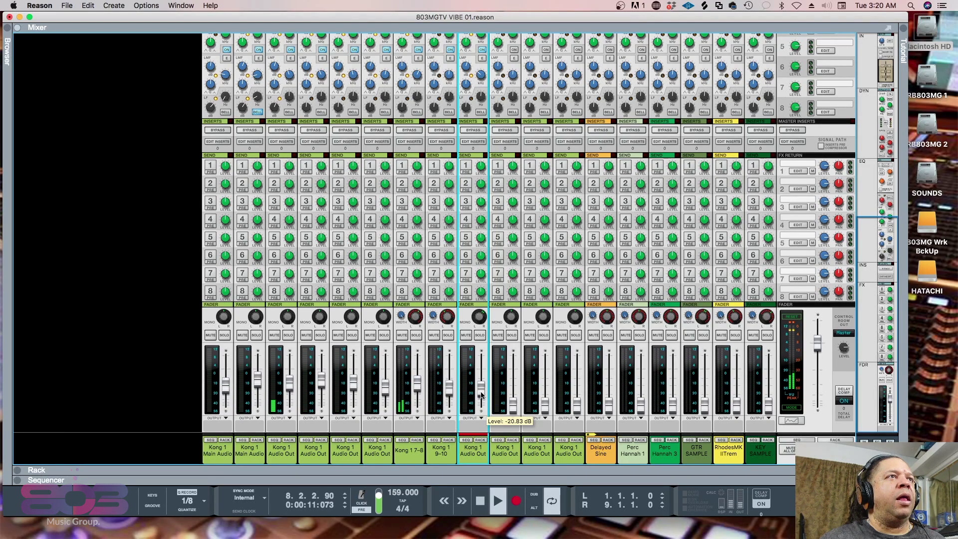
pyautogui.moveTo(516, 403); pyautogui.dragTo(517, 375)
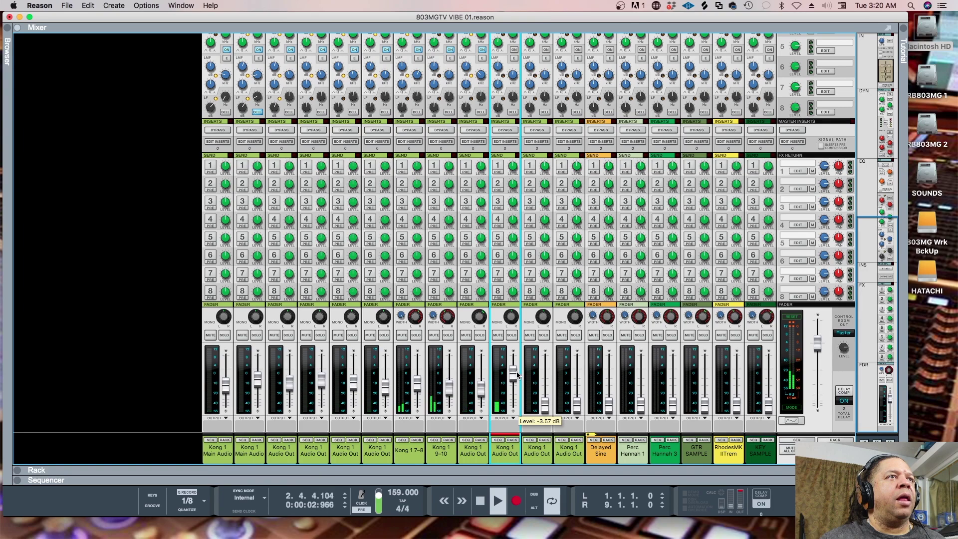
pyautogui.moveTo(511, 325); pyautogui.dragTo(514, 348)
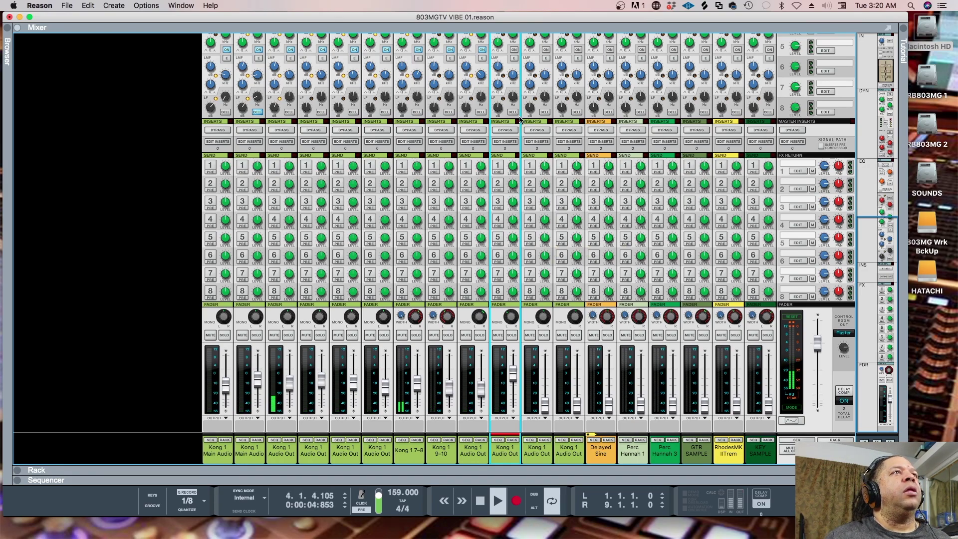
# - Enable Kong 1 Audio Out 12's filters, setting the low pass just below 10 kHz and the high pass to 811.8 Hz
pyautogui.scroll(5, 519, 127)
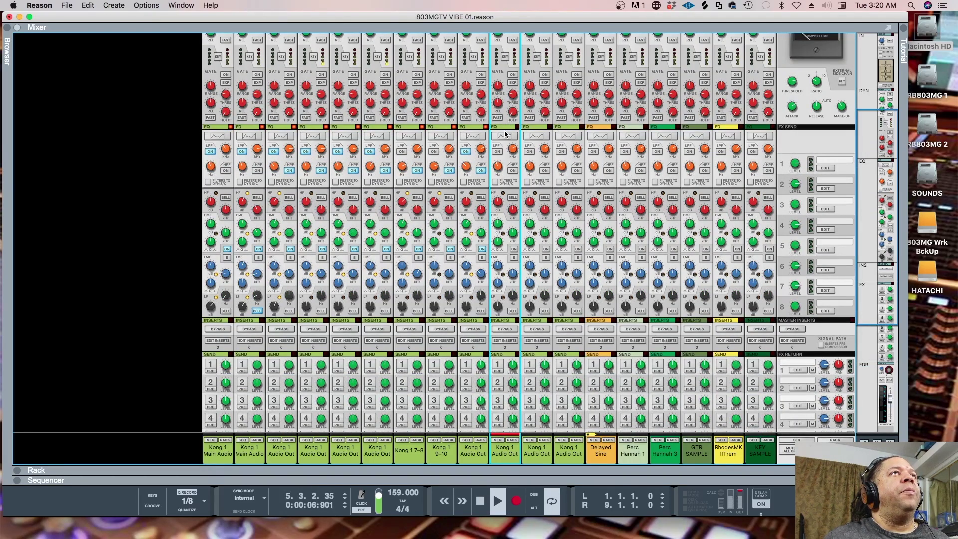
pyautogui.click(512, 171)
pyautogui.click(498, 152)
pyautogui.click(509, 141)
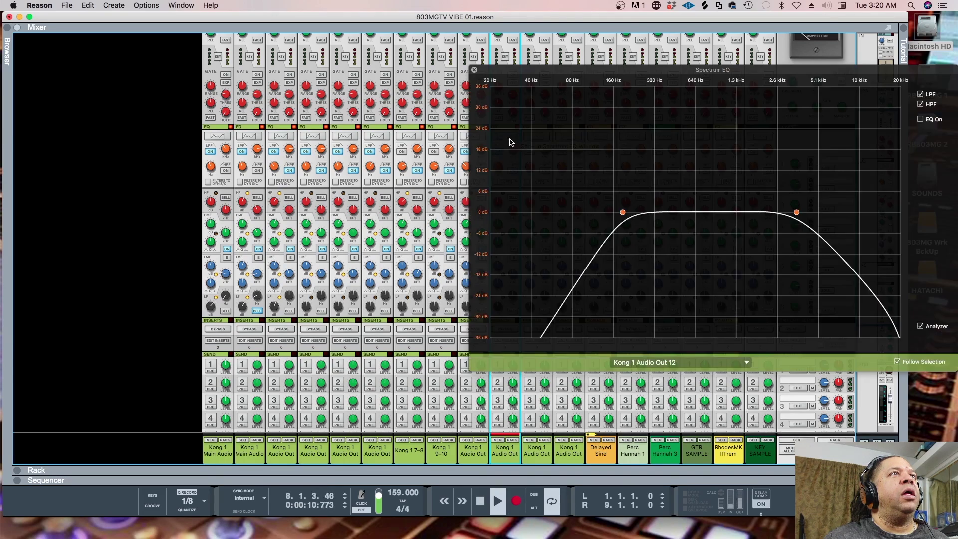
pyautogui.moveTo(814, 216); pyautogui.dragTo(847, 218)
pyautogui.moveTo(623, 212); pyautogui.dragTo(709, 213)
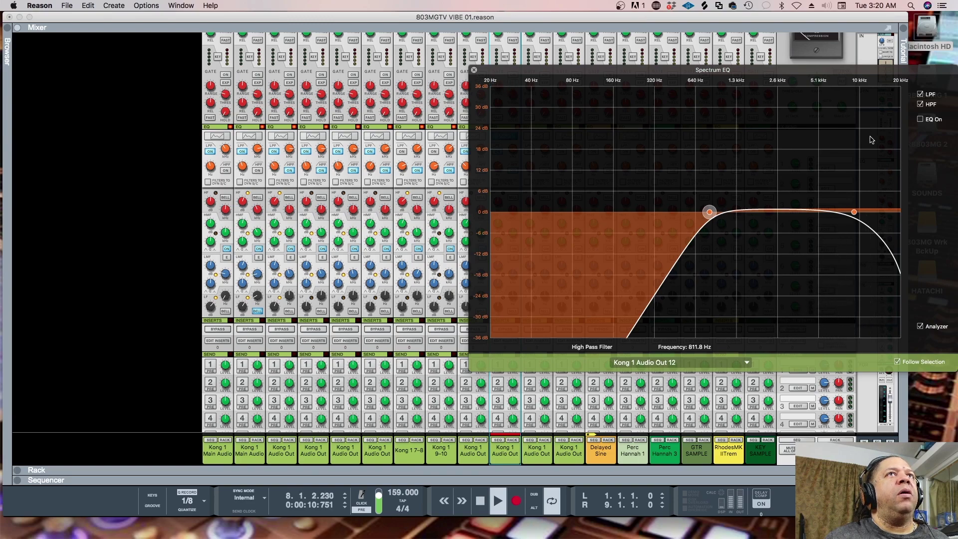
# - Turn on Kong 1 Audio Out 12's EQ, boosting the high band about 4 dB and the high mid 2.22 dB at 2.03 kHz
pyautogui.click(921, 120)
pyautogui.moveTo(826, 213); pyautogui.dragTo(826, 199)
pyautogui.moveTo(764, 212); pyautogui.dragTo(765, 205)
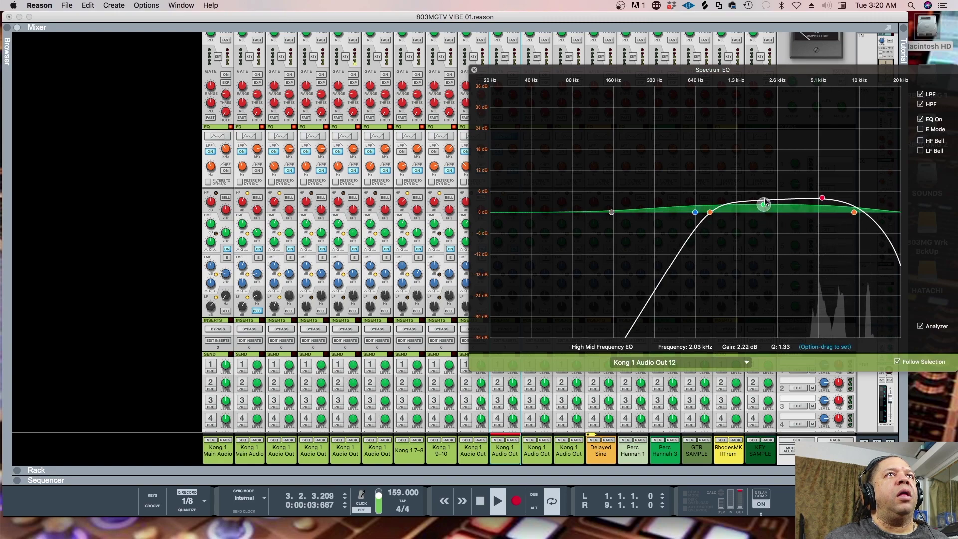
pyautogui.click(474, 73)
# - Lower the Kong 1 Audio Out 12 fader to -18.56 dB, and raise Kong 1 Audio Out 13 to roughly -3 dB while adjusting its pan
pyautogui.scroll(-5, 516, 357)
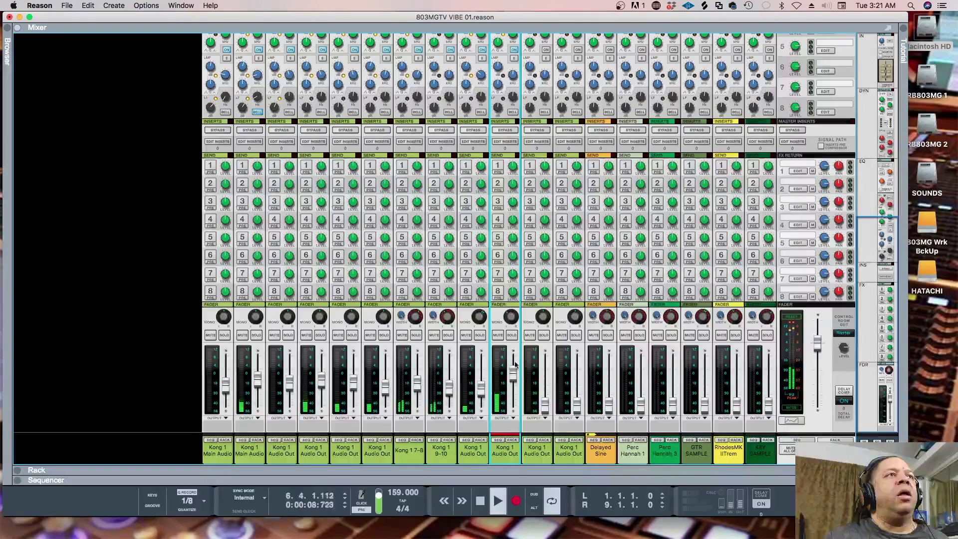
pyautogui.moveTo(514, 375); pyautogui.dragTo(515, 388)
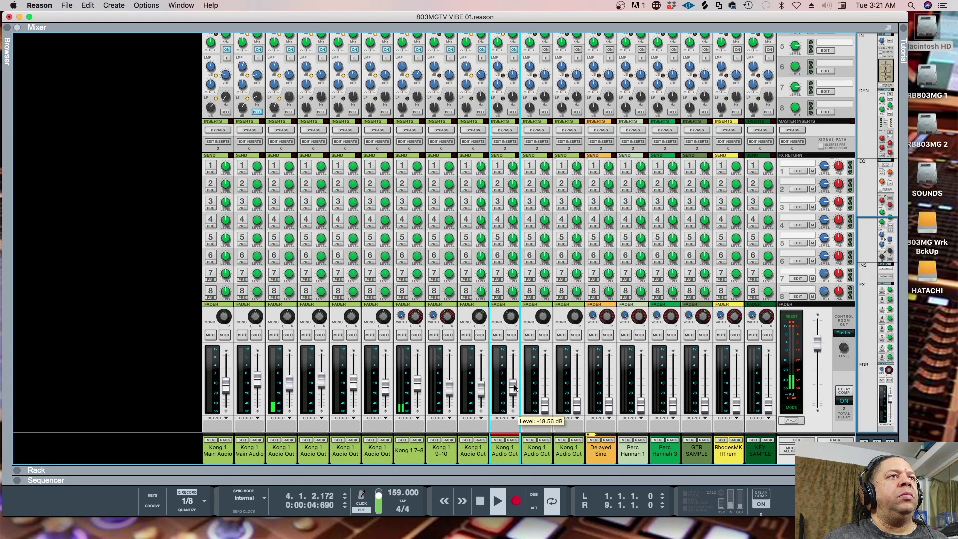
pyautogui.moveTo(546, 404); pyautogui.dragTo(545, 377)
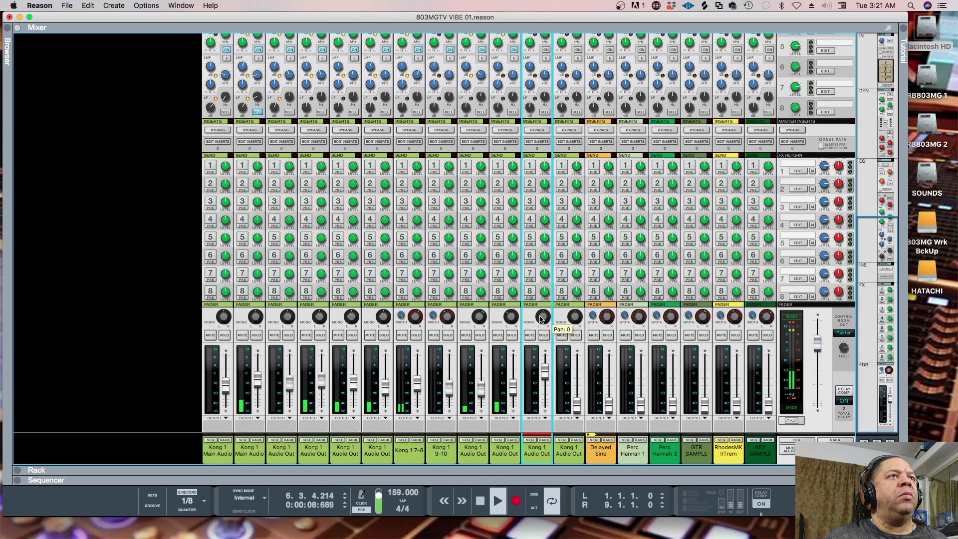
pyautogui.moveTo(539, 307); pyautogui.dragTo(541, 320)
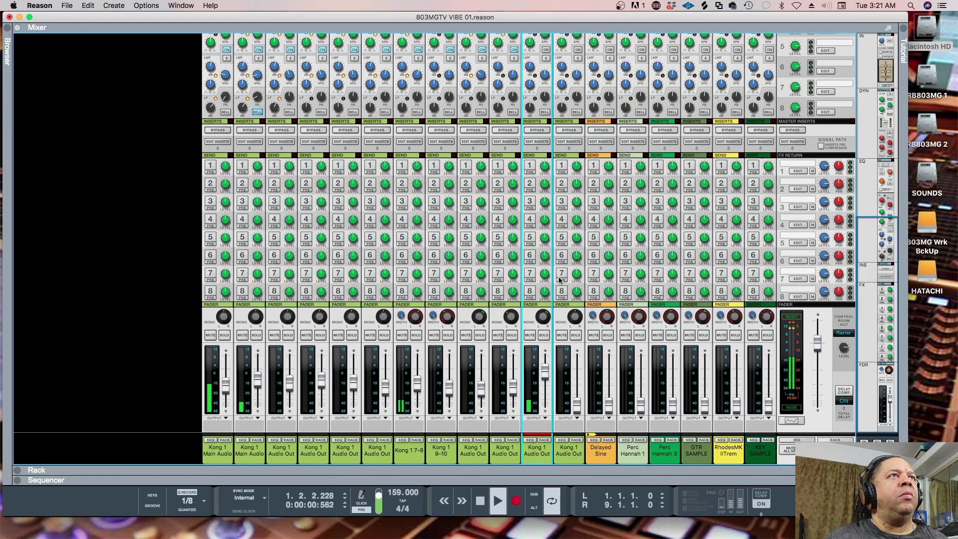
# - Enable the compressors on the Kong 1 Audio Out 12 and Audio Out 13 channels
pyautogui.scroll(10, 555, 299)
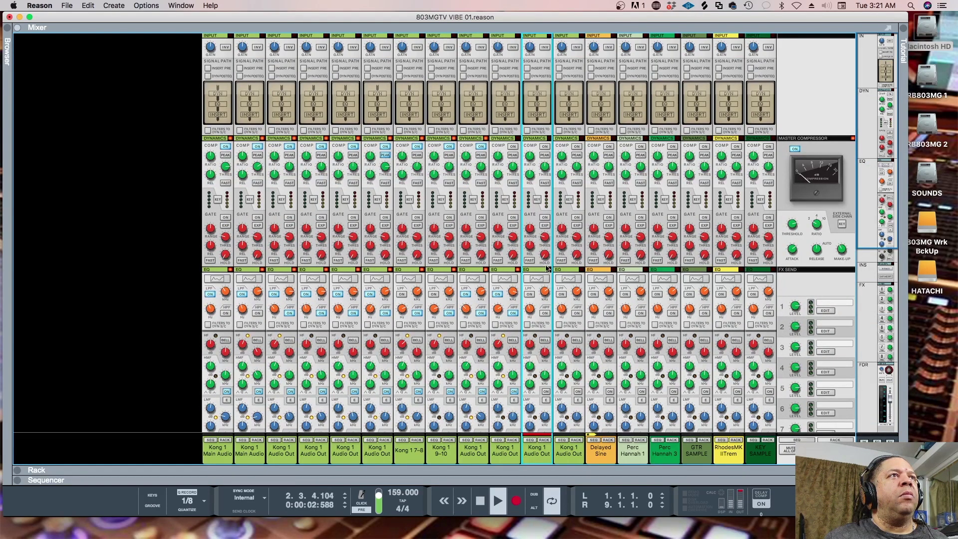
pyautogui.click(515, 147)
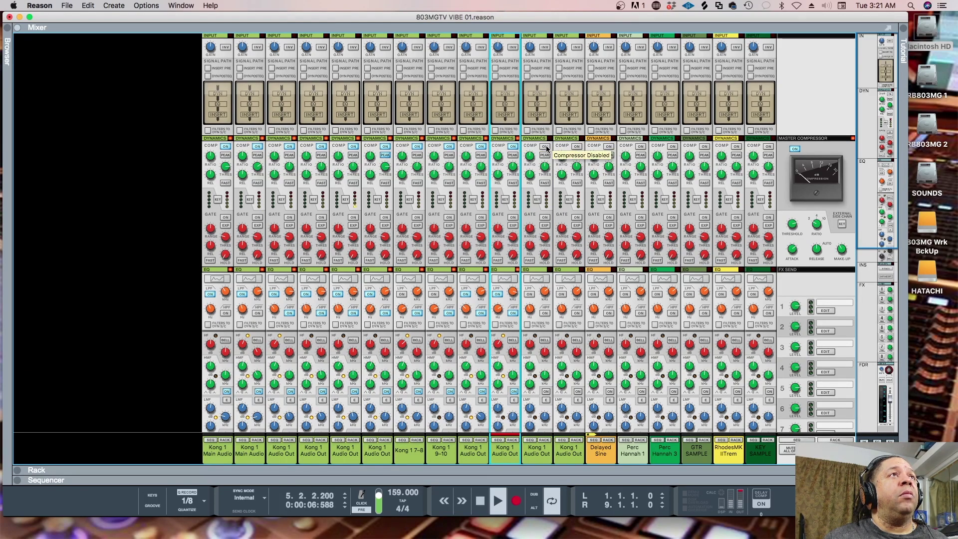
pyautogui.click(545, 146)
# - Try a 4.17 kHz low pass on Kong 1 Audio Out 13, disable it, and set the high pass filter to about 1 kHz
pyautogui.scroll(-3, 546, 282)
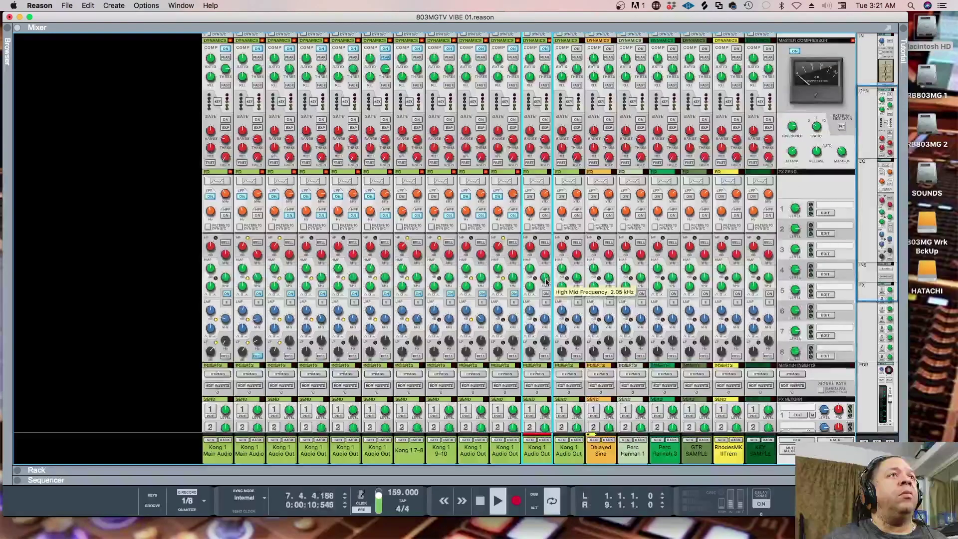
pyautogui.scroll(-2, 545, 282)
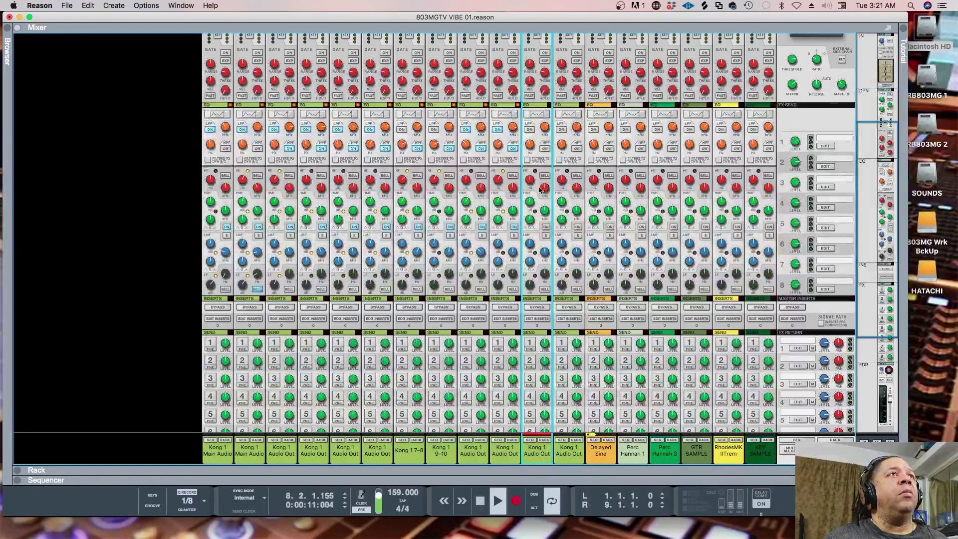
pyautogui.click(536, 114)
pyautogui.moveTo(797, 212)
pyautogui.mouseDown()
pyautogui.moveTo(882, 220)
pyautogui.moveTo(809, 215)
pyautogui.mouseUp()
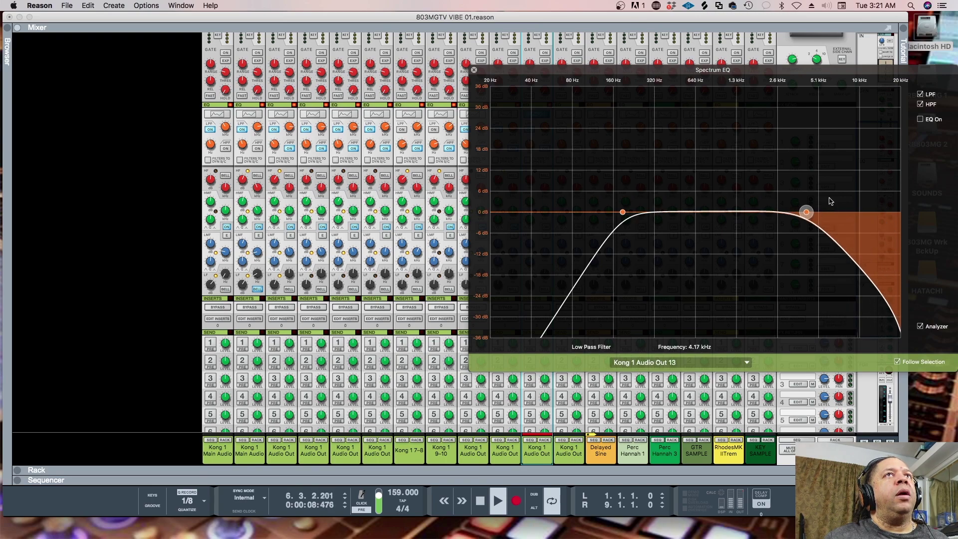
pyautogui.click(921, 94)
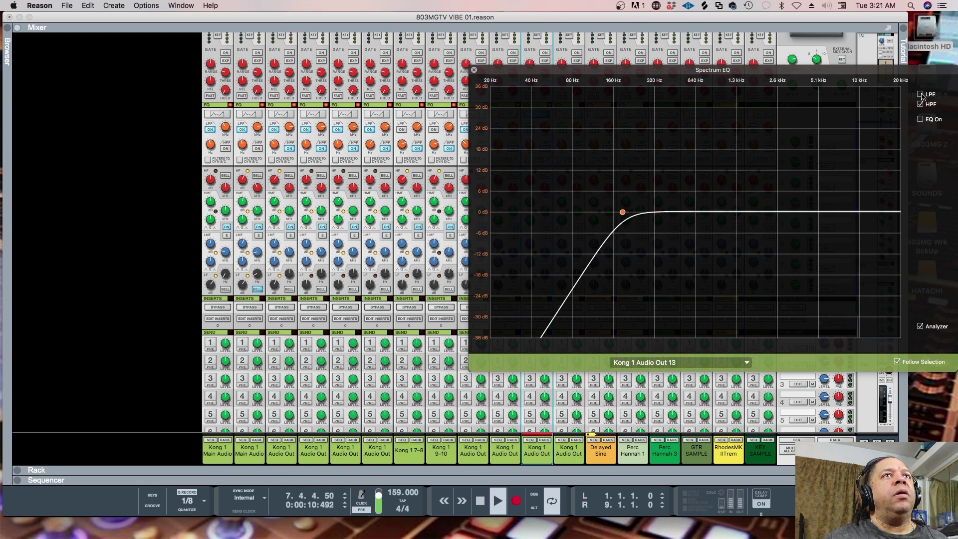
pyautogui.moveTo(622, 212); pyautogui.dragTo(721, 212)
# - Turn on Kong 1 Audio Out 13's EQ and boost its high band 5.40 dB at 5.06 kHz
pyautogui.click(921, 120)
pyautogui.moveTo(826, 213); pyautogui.dragTo(824, 204)
pyautogui.moveTo(823, 202); pyautogui.dragTo(818, 193)
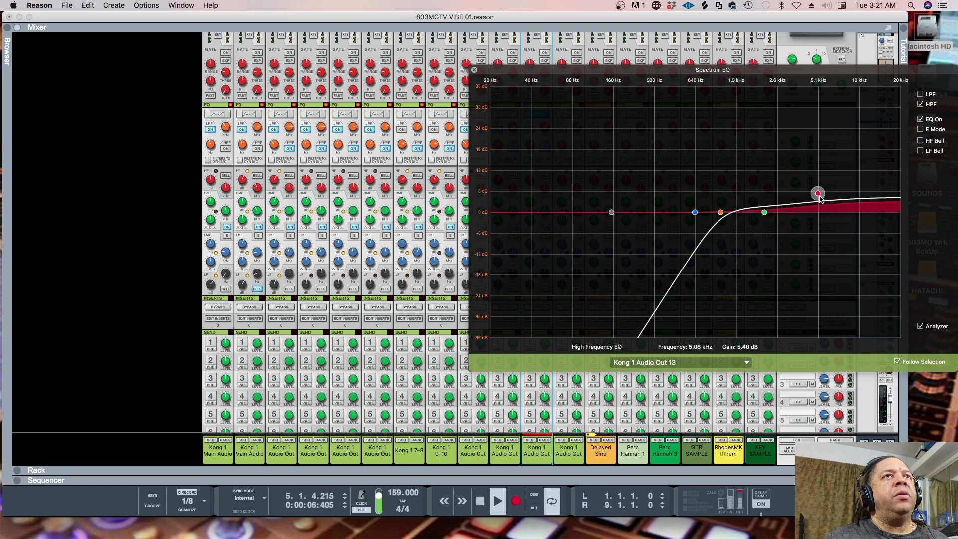
pyautogui.click(475, 70)
# - Raise the fader of the final Kong 1 Audio Out channel to about the height of the Audio Out 13 fader
pyautogui.scroll(-5, 439, 110)
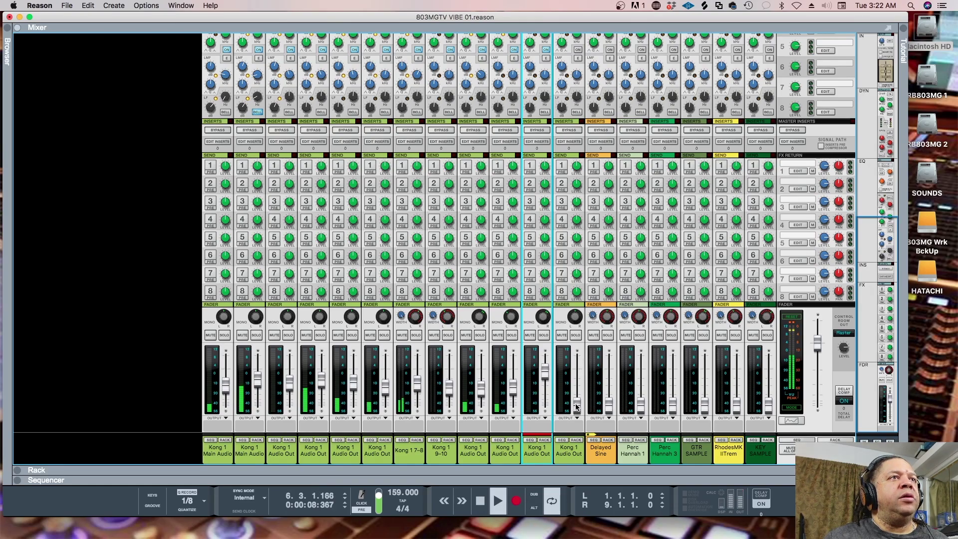
pyautogui.moveTo(580, 406); pyautogui.dragTo(579, 371)
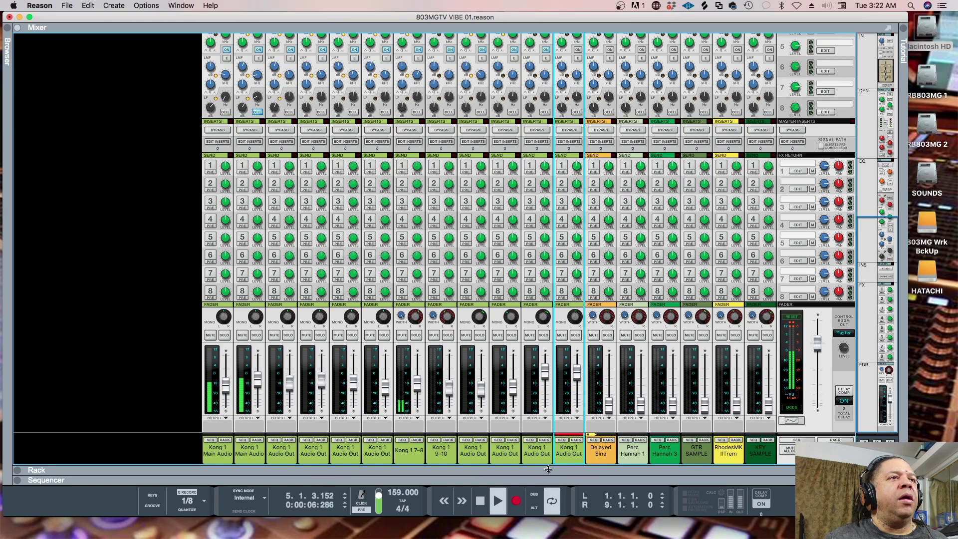
# - Show the rack and unfold the Kong 1 drum device to view its pads and drum module
pyautogui.moveTo(549, 471); pyautogui.dragTo(444, 33)
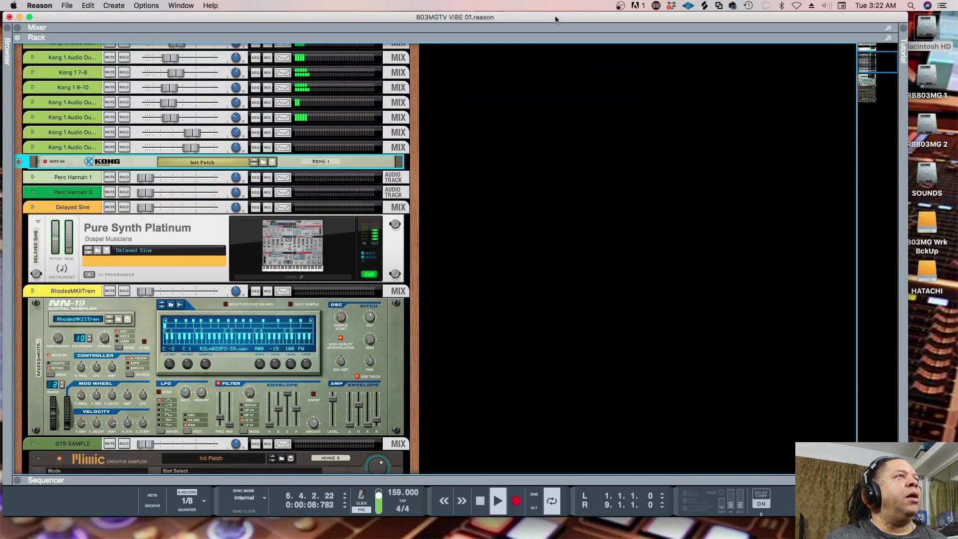
pyautogui.click(39, 163)
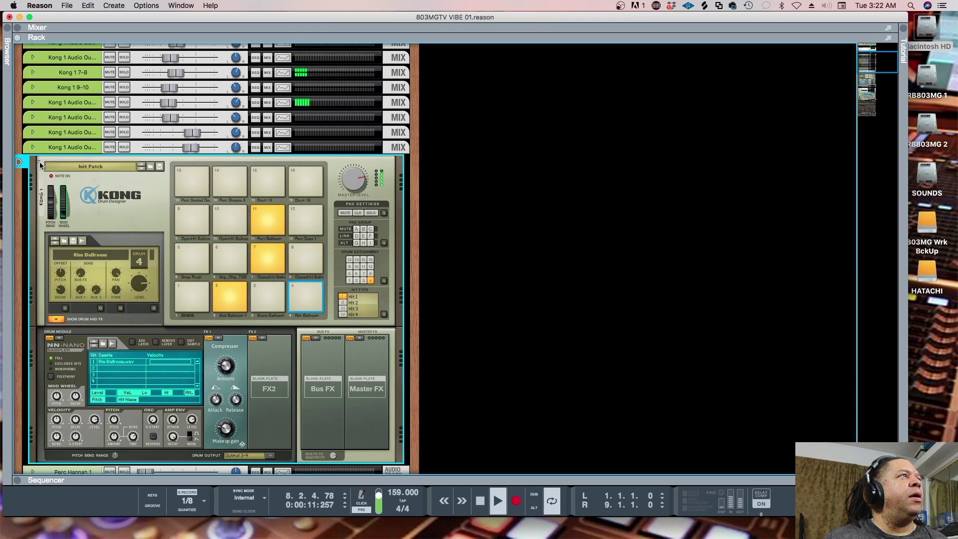
# - On Kong drum 14 (Perc Shapes 3), lower the decay offset slightly and set the compressor's make-up gain to 32
pyautogui.click(226, 179)
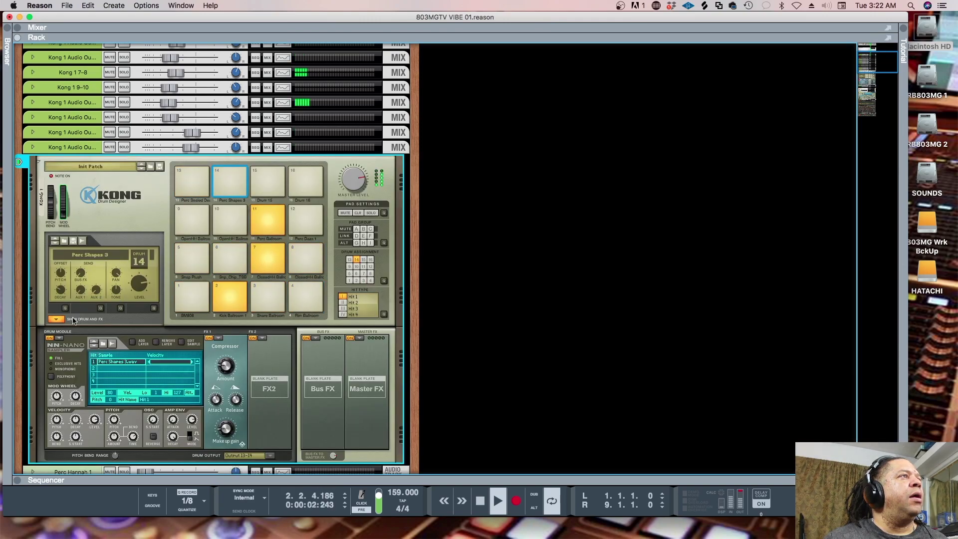
pyautogui.moveTo(59, 292)
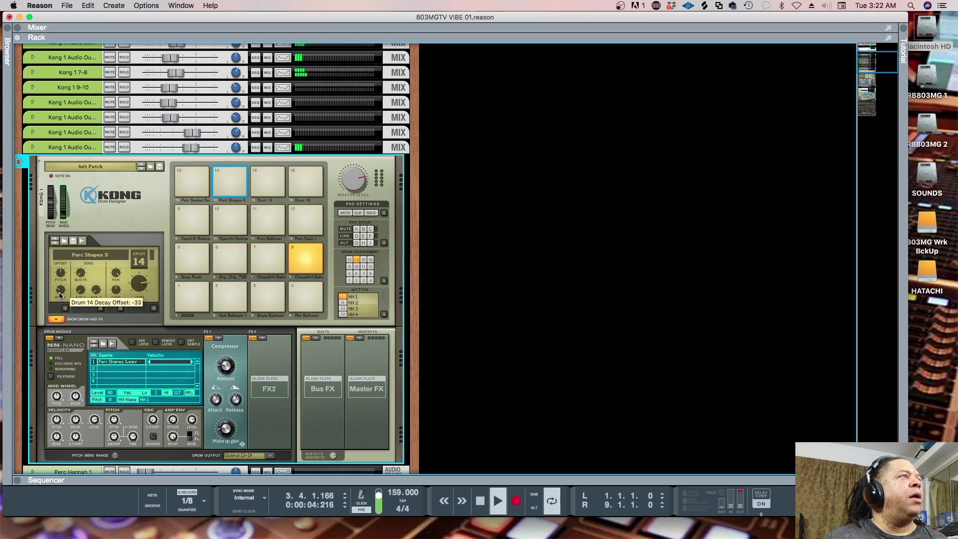
pyautogui.moveTo(62, 296); pyautogui.dragTo(62, 298)
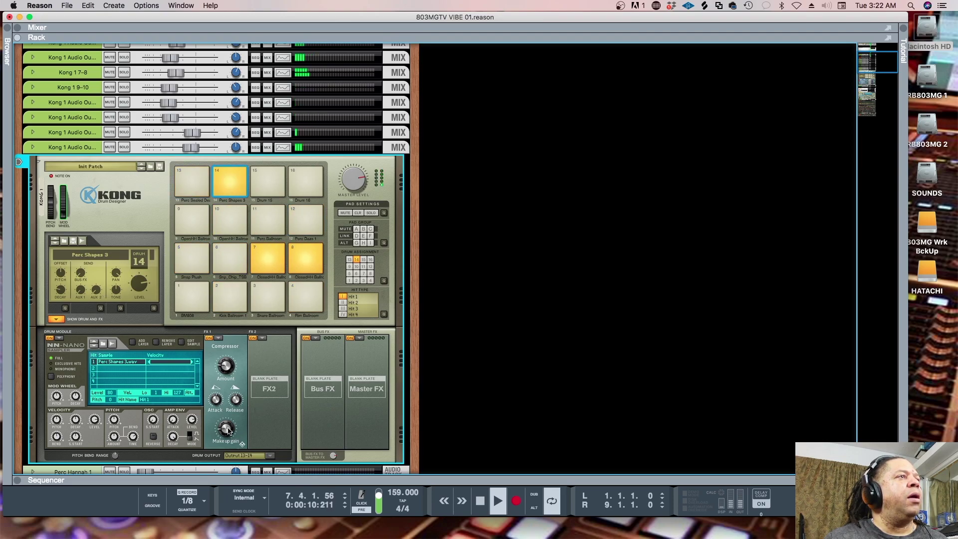
pyautogui.moveTo(230, 426)
pyautogui.moveTo(229, 425); pyautogui.dragTo(229, 423)
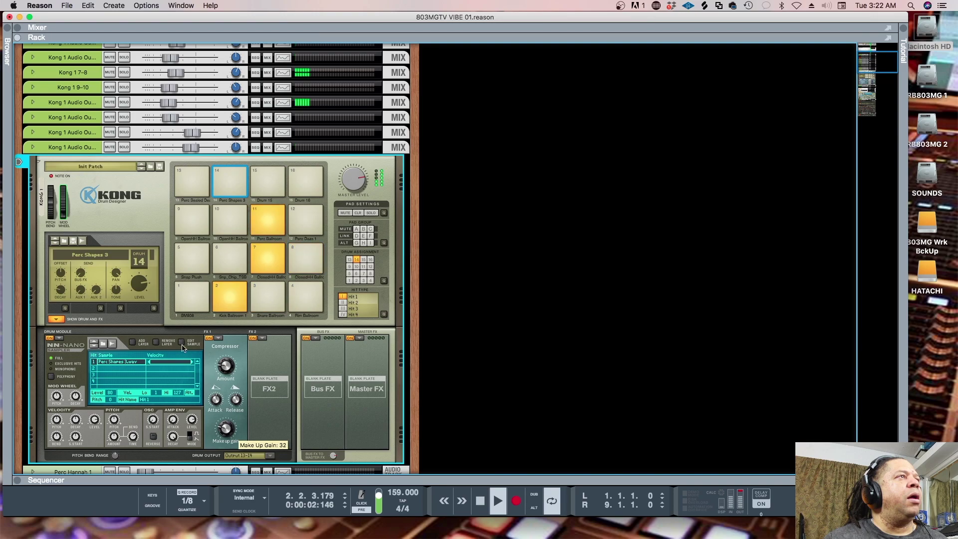
pyautogui.moveTo(139, 276)
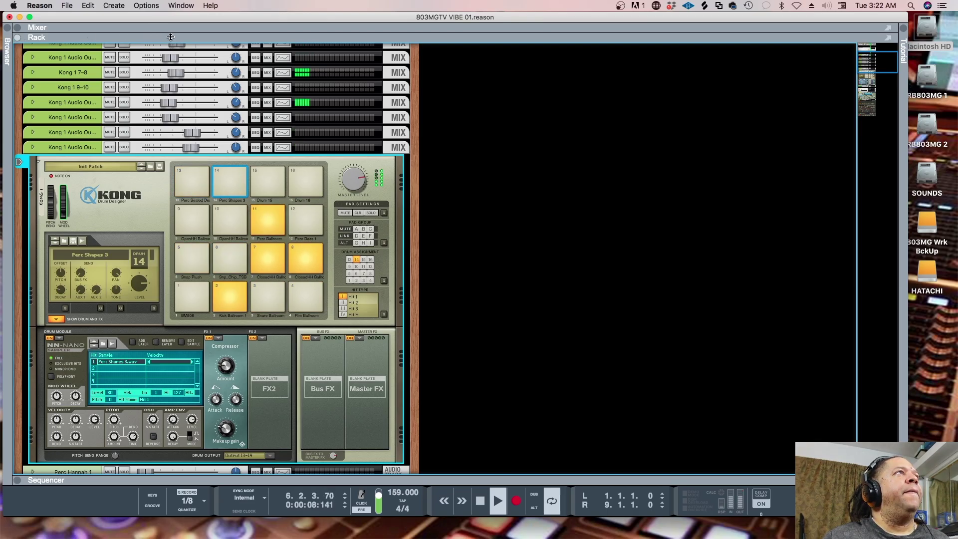
# - Return to the mixer and pan the Kong 1 Audio Out 14 channel slightly left
pyautogui.press('F5')
pyautogui.press('F6')
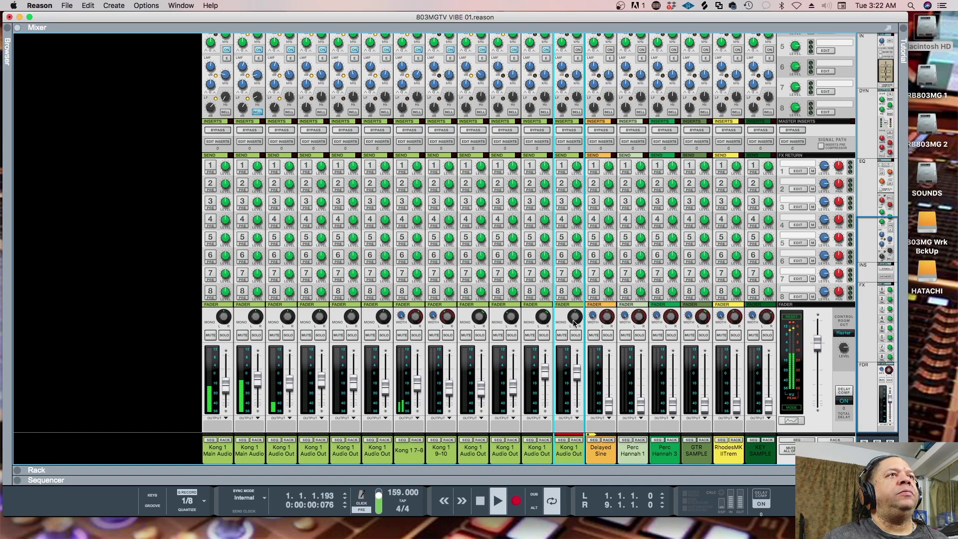
pyautogui.moveTo(575, 323); pyautogui.dragTo(576, 331)
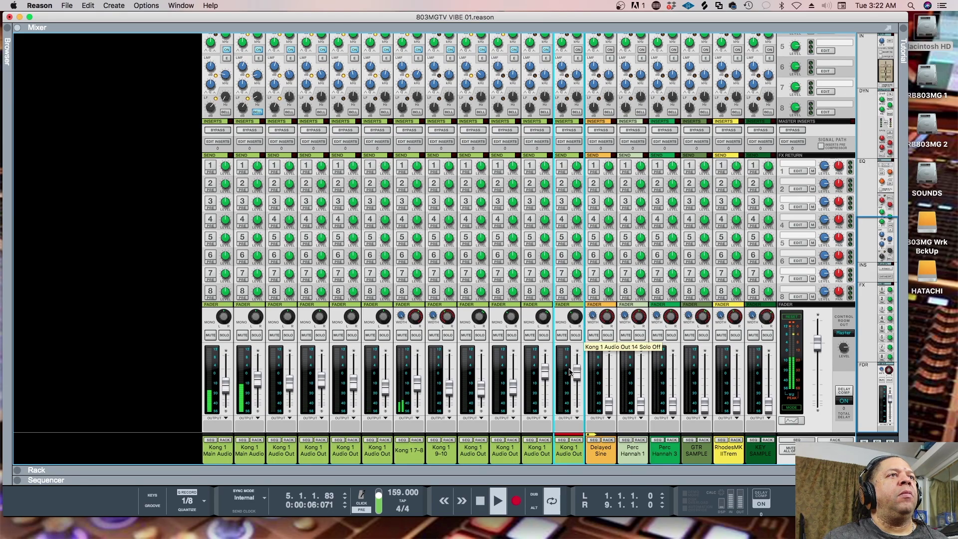
# - Turn on the channel compressor for Kong 1 Audio Out 14
pyautogui.scroll(10, 565, 277)
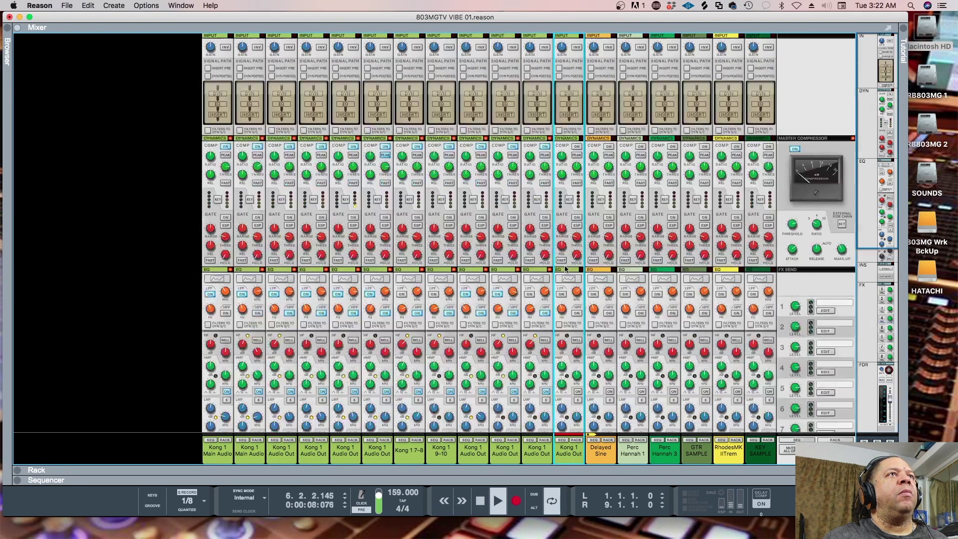
pyautogui.click(577, 146)
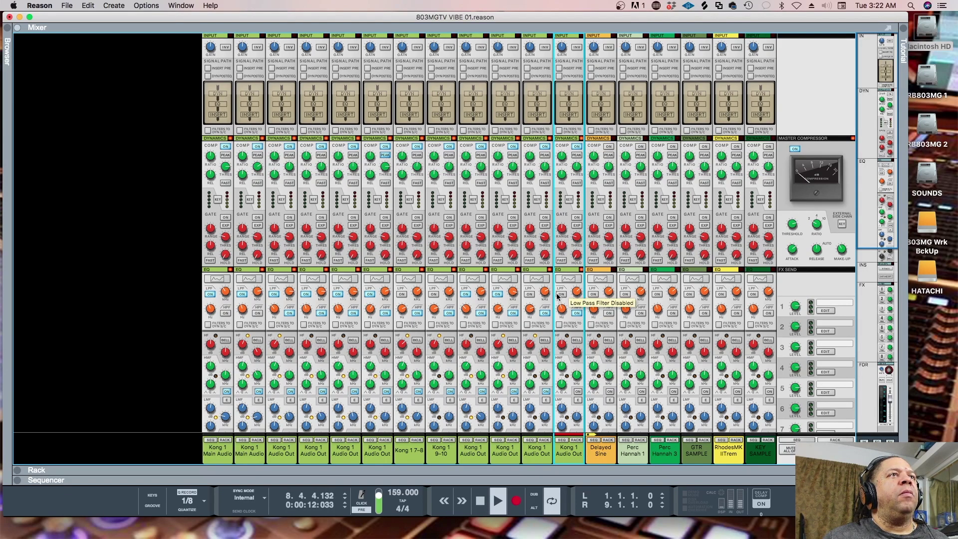
# - Enable the EQ on Kong 1 Audio Out 14 and boost the highs, high mids, and low mids by about 5 dB near 543 Hz
pyautogui.click(571, 283)
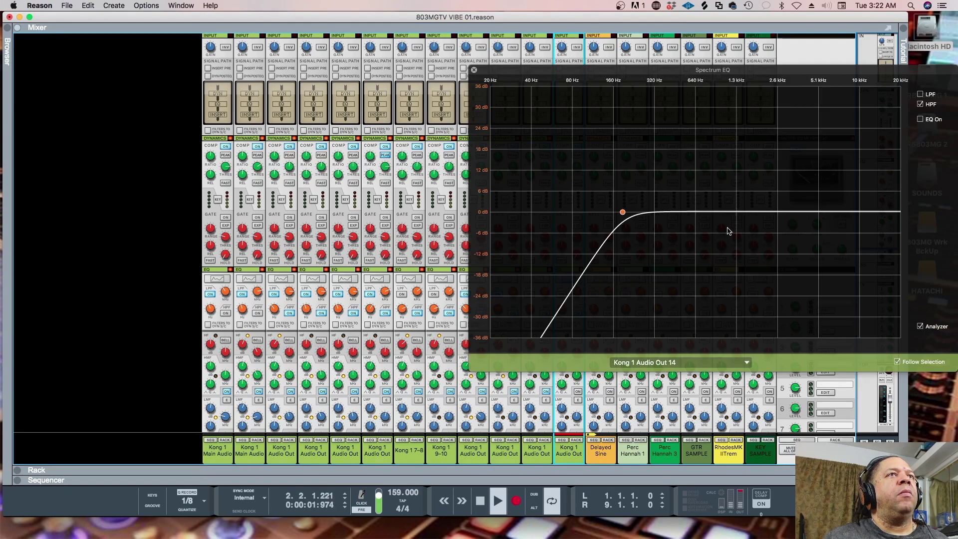
pyautogui.click(921, 120)
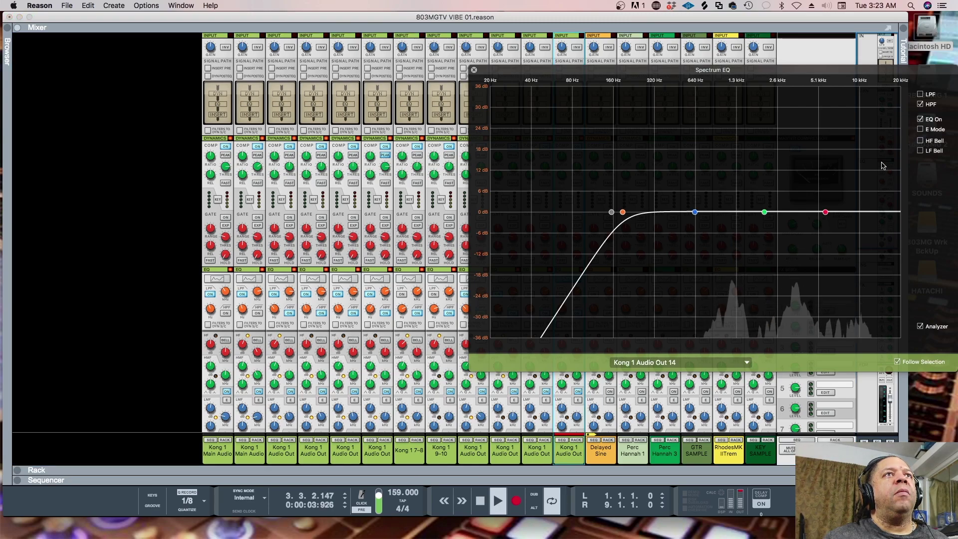
pyautogui.moveTo(769, 216); pyautogui.dragTo(766, 200)
pyautogui.moveTo(695, 212); pyautogui.dragTo(692, 202)
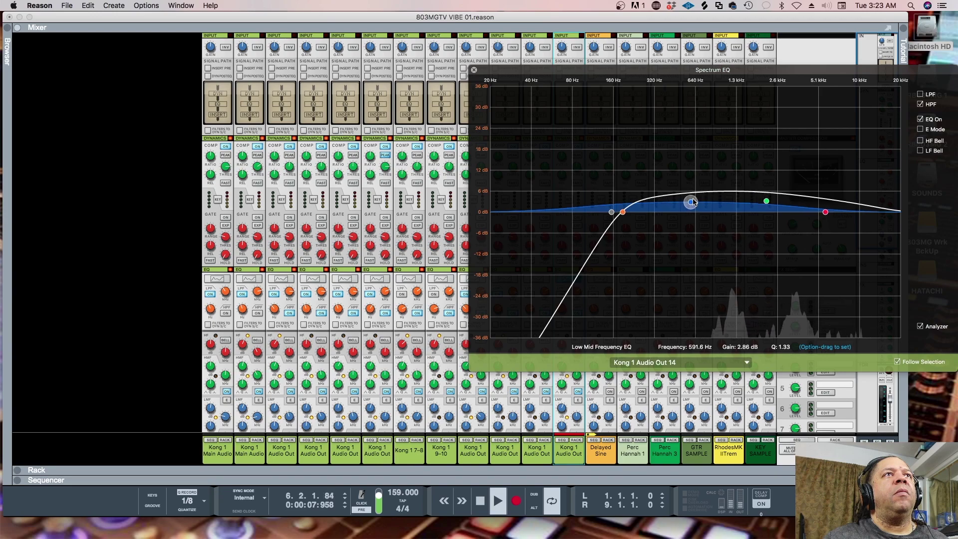
pyautogui.moveTo(825, 212); pyautogui.dragTo(768, 195)
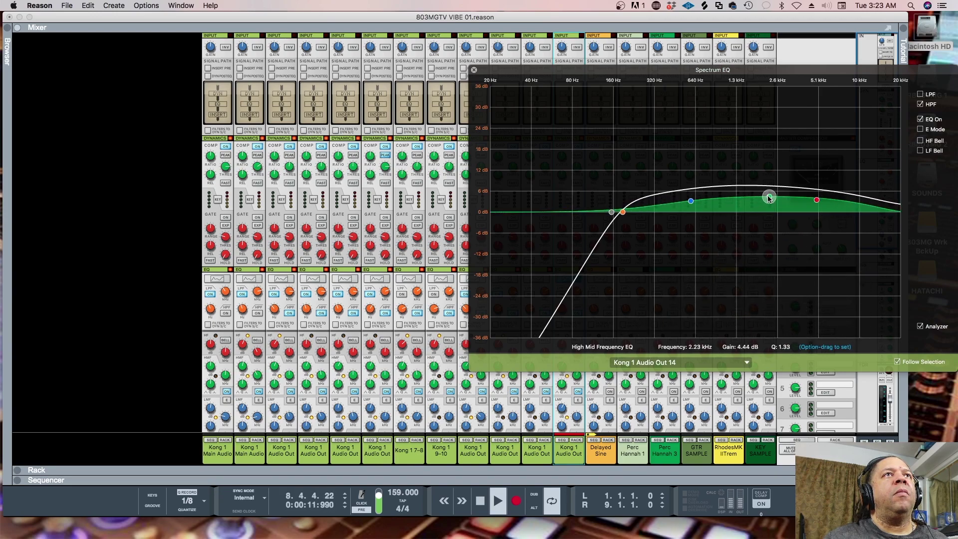
pyautogui.moveTo(691, 202); pyautogui.dragTo(686, 195)
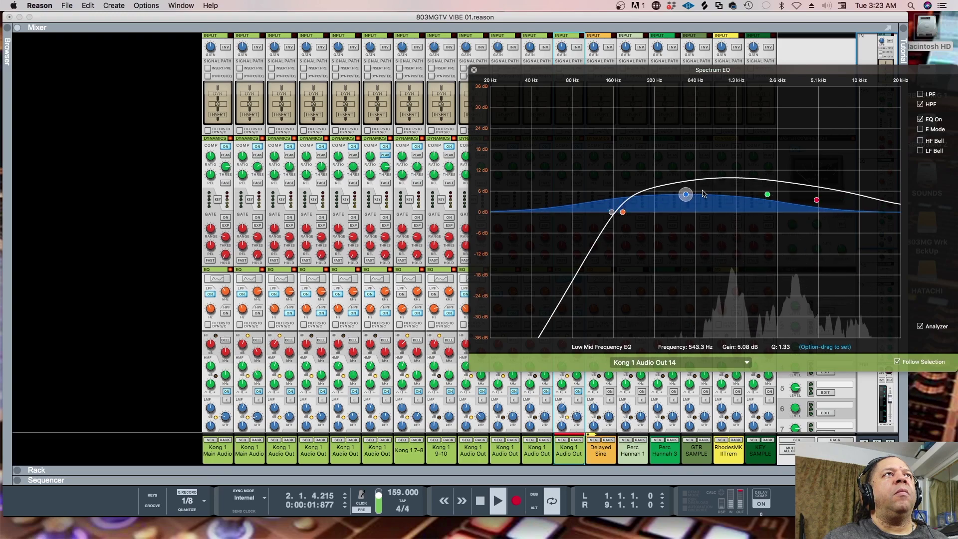
# - Enable the low pass filter on Kong 1 Audio Out 14, set it to about 9.43 kHz, and close the Spectrum EQ
pyautogui.click(920, 94)
pyautogui.moveTo(795, 216); pyautogui.dragTo(859, 209)
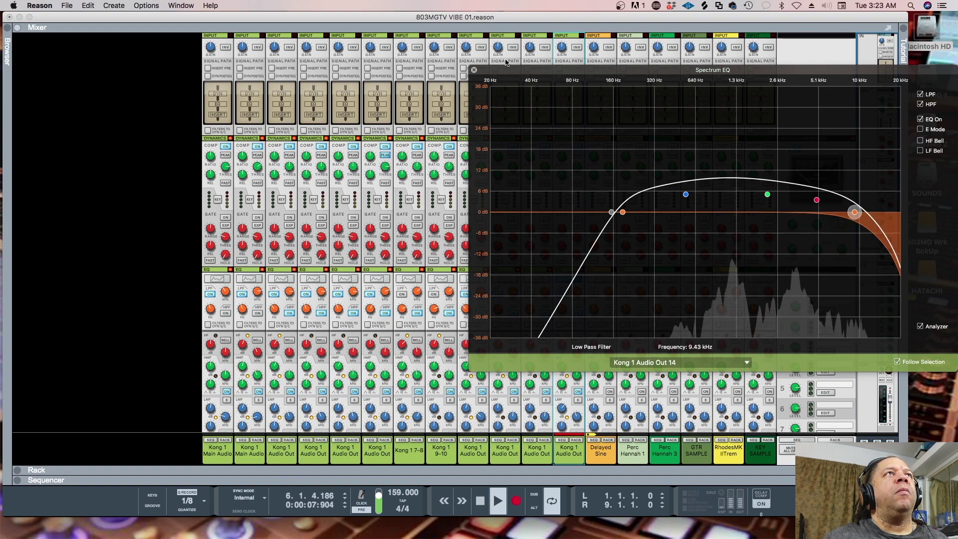
pyautogui.click(474, 70)
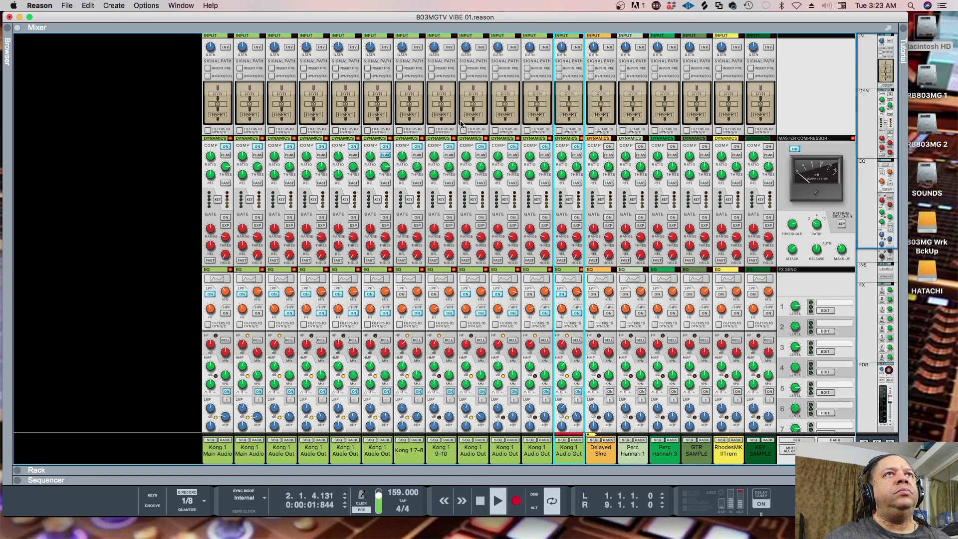
# - Lower the faders of the last two Kong 1 channels to about -12.75 dB and -14.55 dB
pyautogui.click(791, 228)
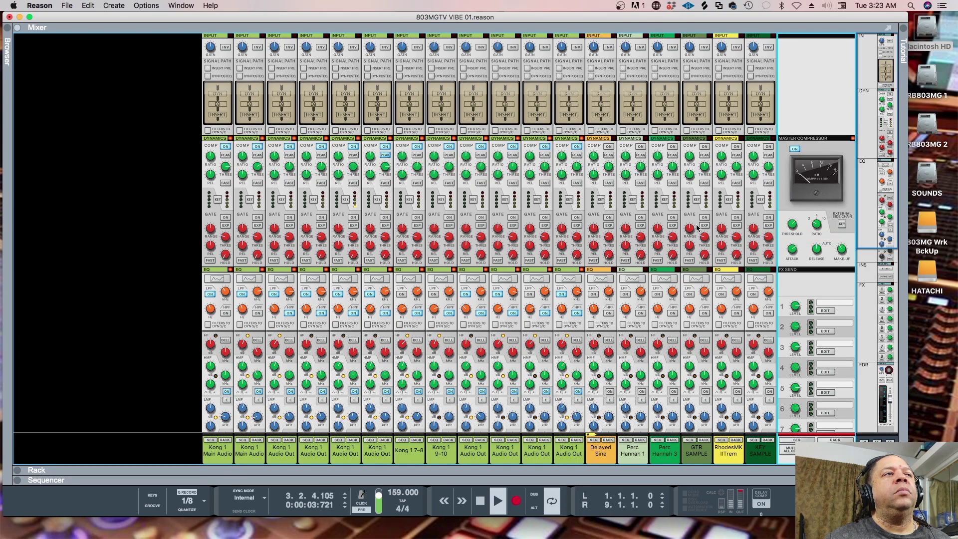
pyautogui.scroll(-10, 689, 227)
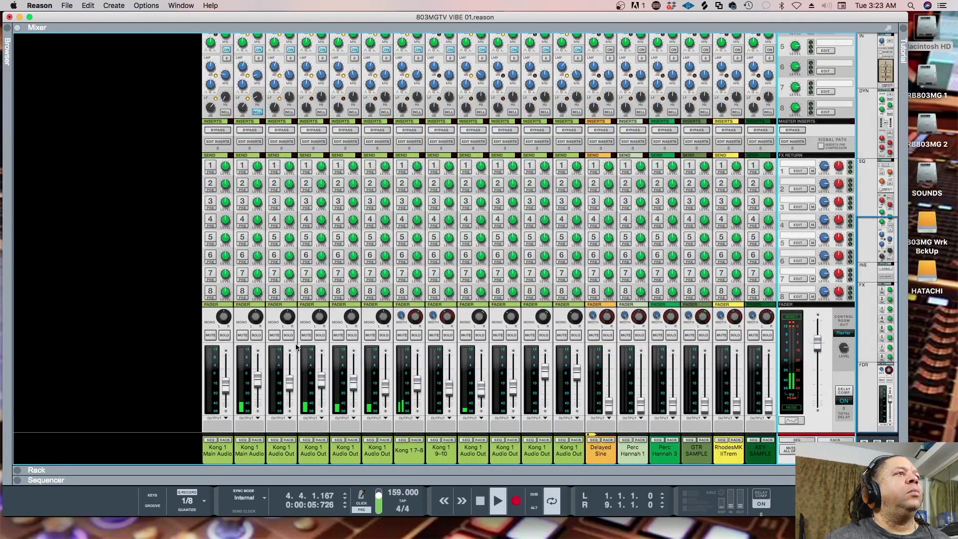
pyautogui.click(256, 385)
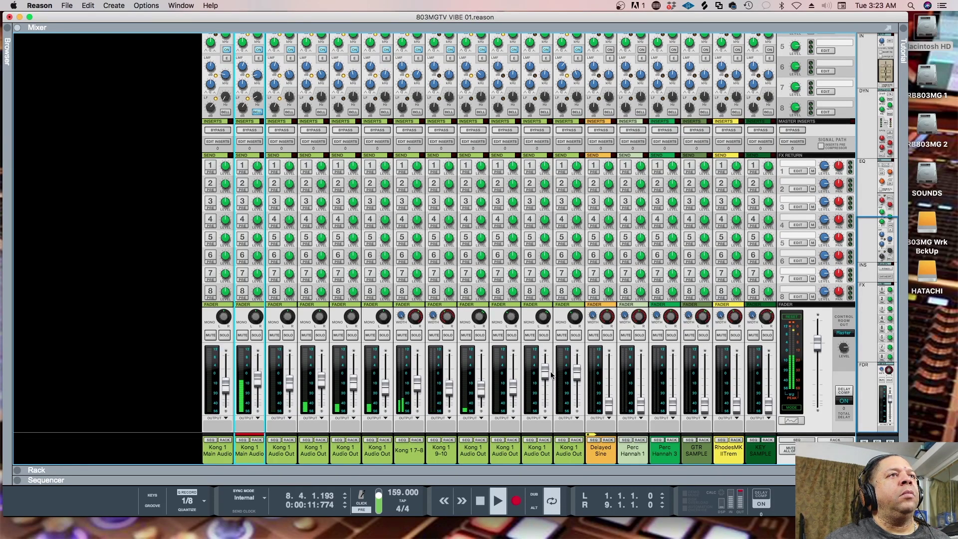
pyautogui.moveTo(546, 376); pyautogui.dragTo(579, 389)
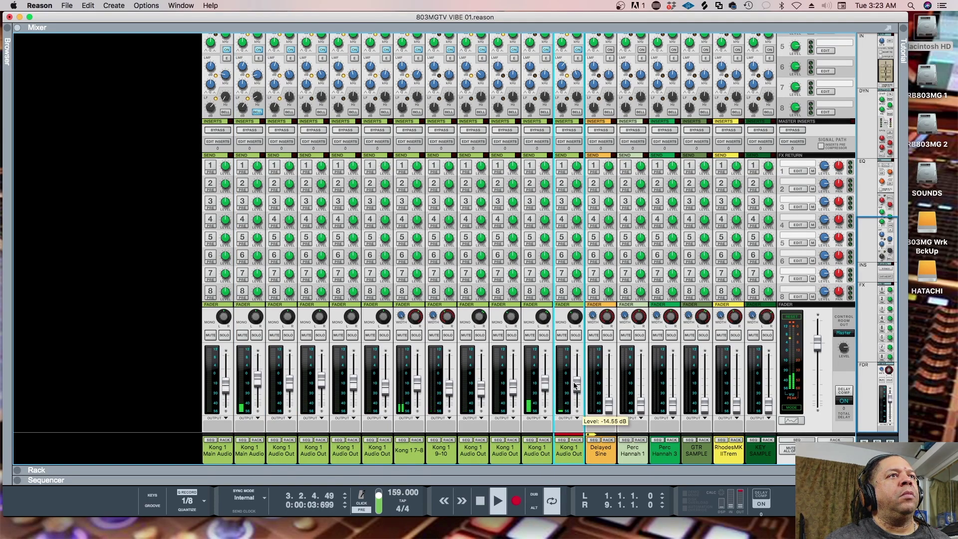
pyautogui.click(543, 385)
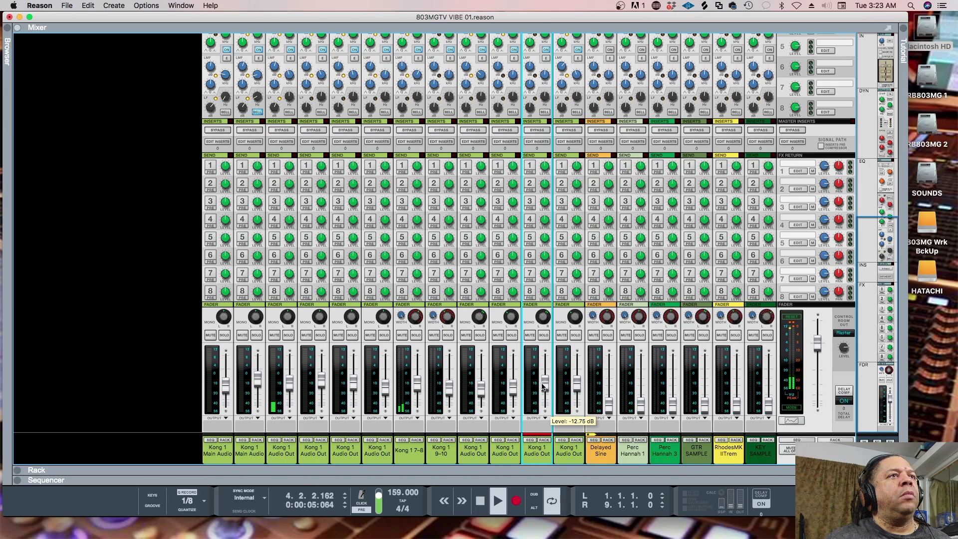
pyautogui.click(578, 389)
pyautogui.click(547, 390)
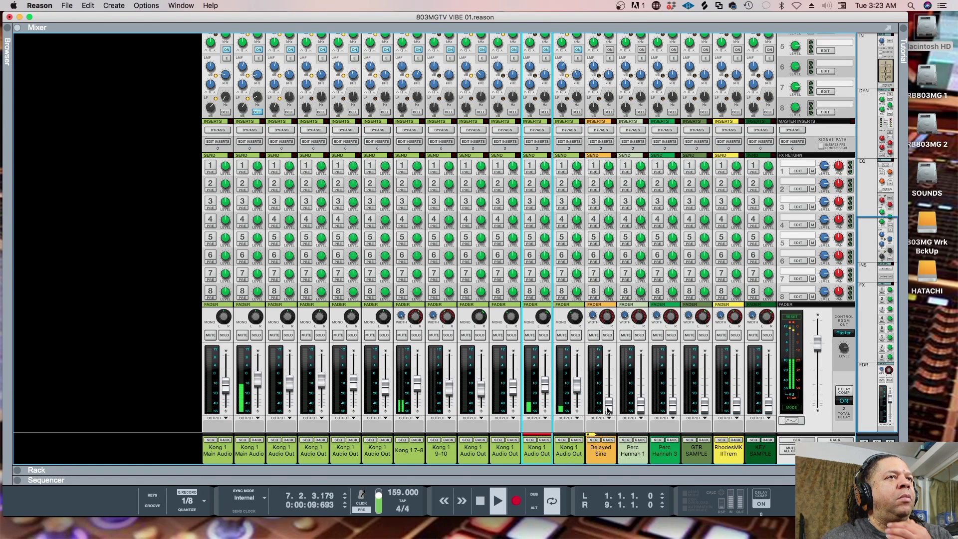
# - Move the Delayed Sine channel after KEY SAMPLE and raise the Perc Hannah 1 fader to roughly the level of the Kong channels
pyautogui.moveTo(601, 460); pyautogui.dragTo(762, 457)
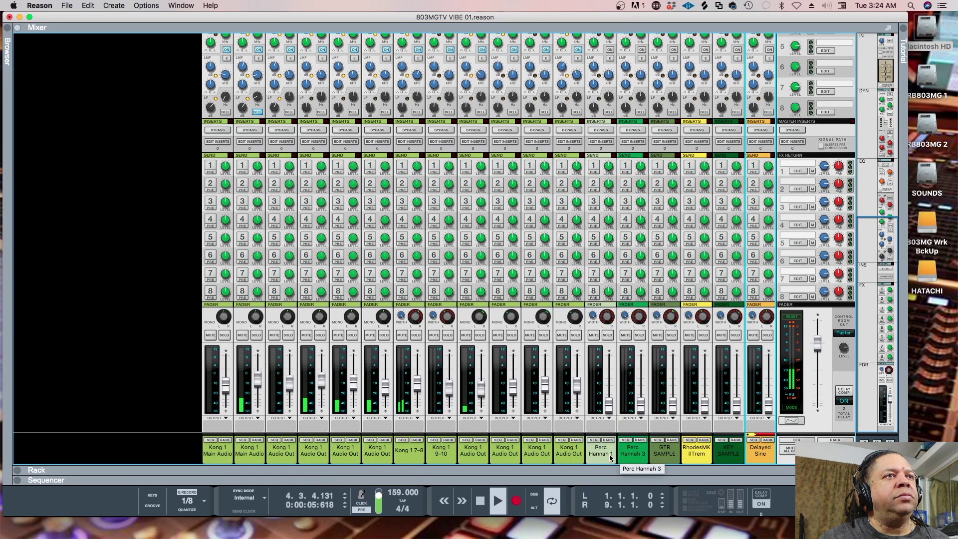
pyautogui.moveTo(608, 412)
pyautogui.mouseDown()
pyautogui.moveTo(614, 398)
pyautogui.moveTo(610, 416)
pyautogui.mouseUp()
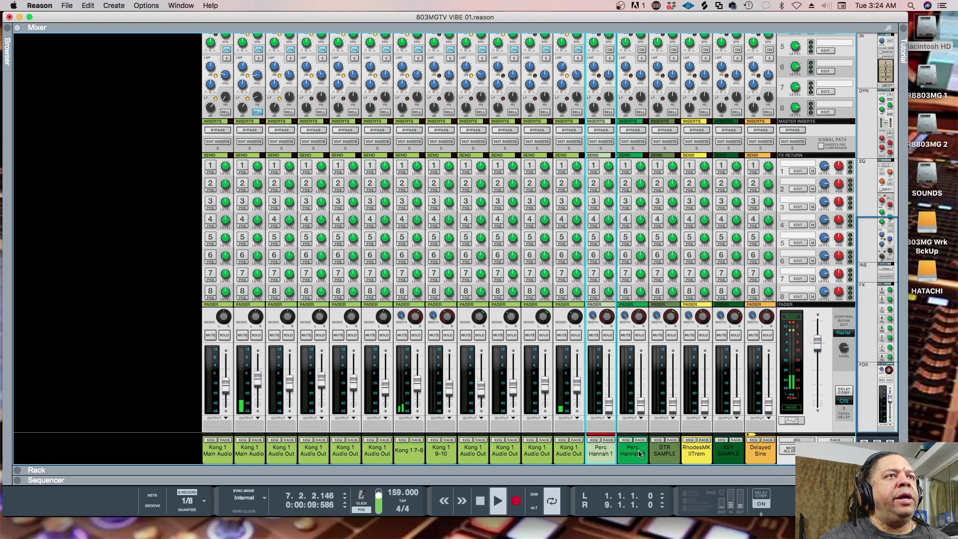
pyautogui.moveTo(604, 410); pyautogui.dragTo(608, 391)
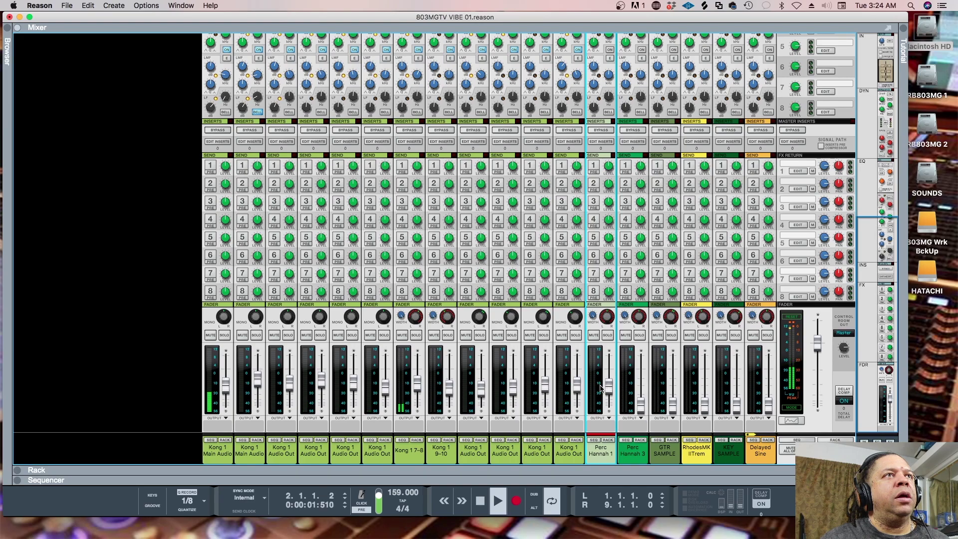
# - Turn on the compressor, low pass filter, high pass filter and EQ for the Perc Hannah 1 channel
pyautogui.scroll(6, 595, 286)
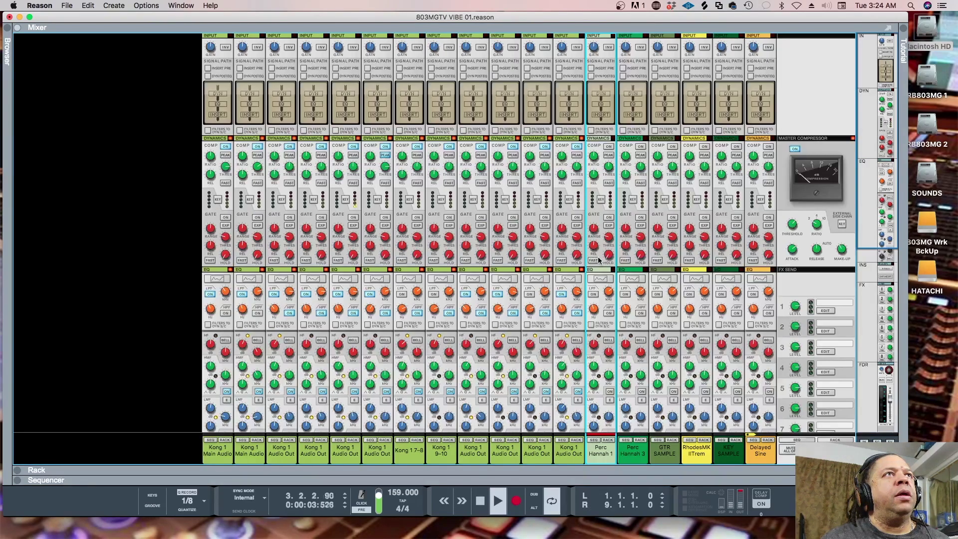
pyautogui.click(608, 147)
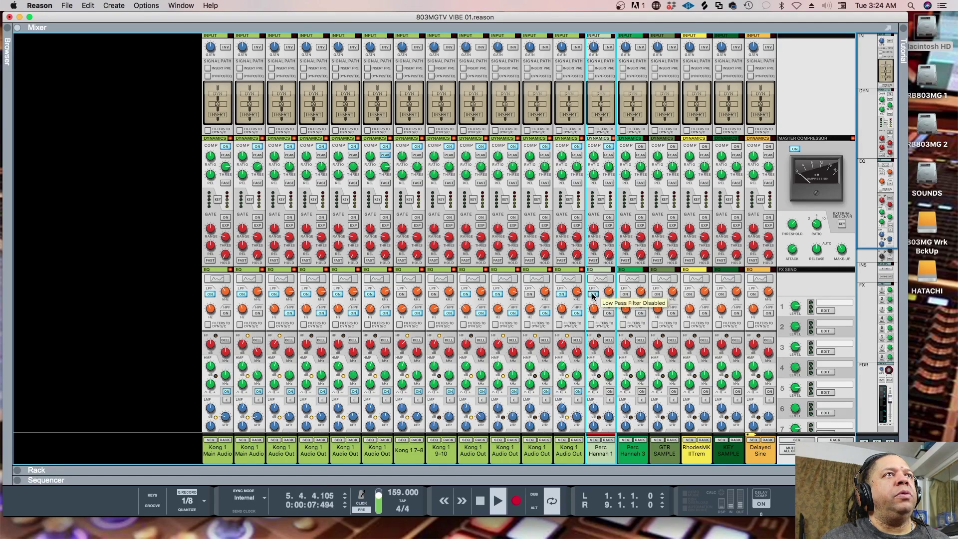
pyautogui.click(600, 280)
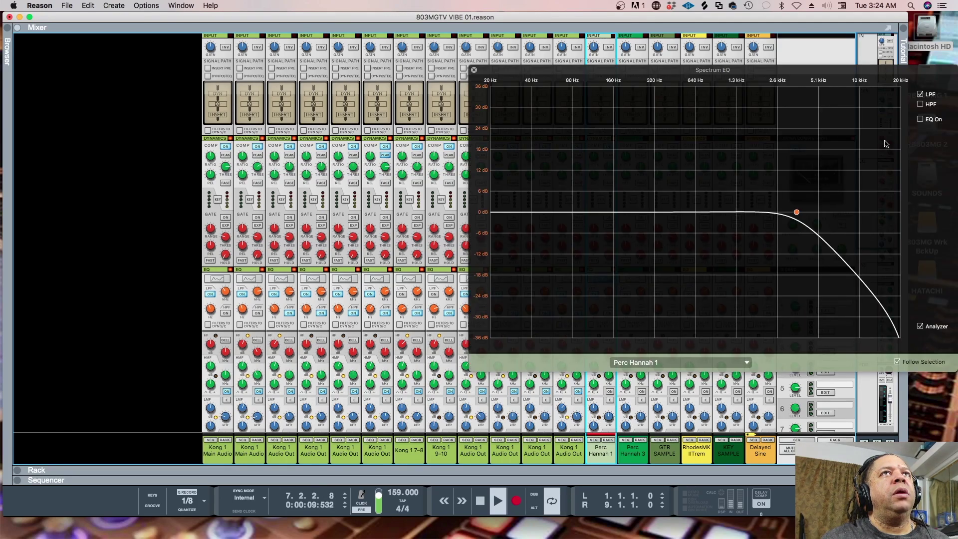
pyautogui.click(921, 119)
pyautogui.click(920, 104)
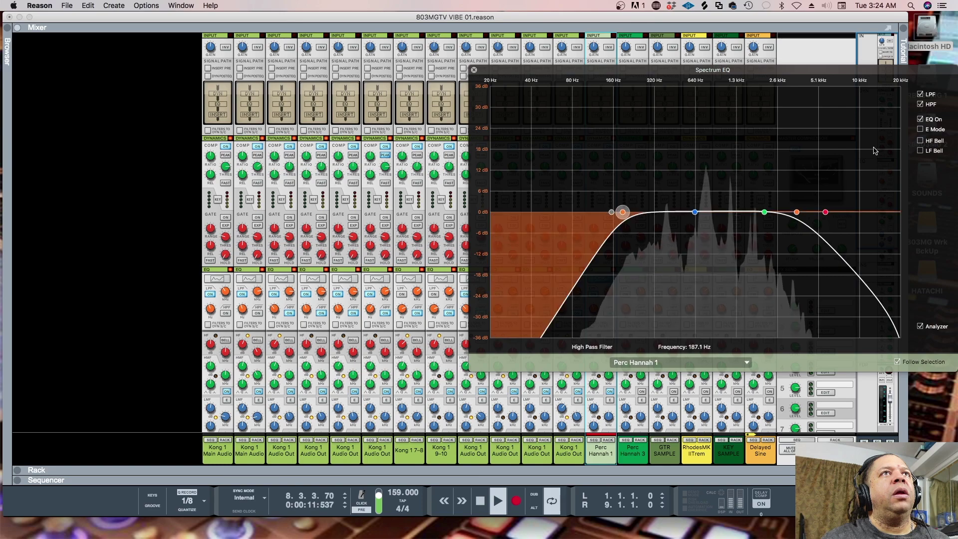
# - Shape Perc Hannah 1's EQ with the low pass at about 6.57 kHz, a lower high pass, and gentle high-mid, low-mid and low boosts
pyautogui.moveTo(797, 214); pyautogui.dragTo(833, 213)
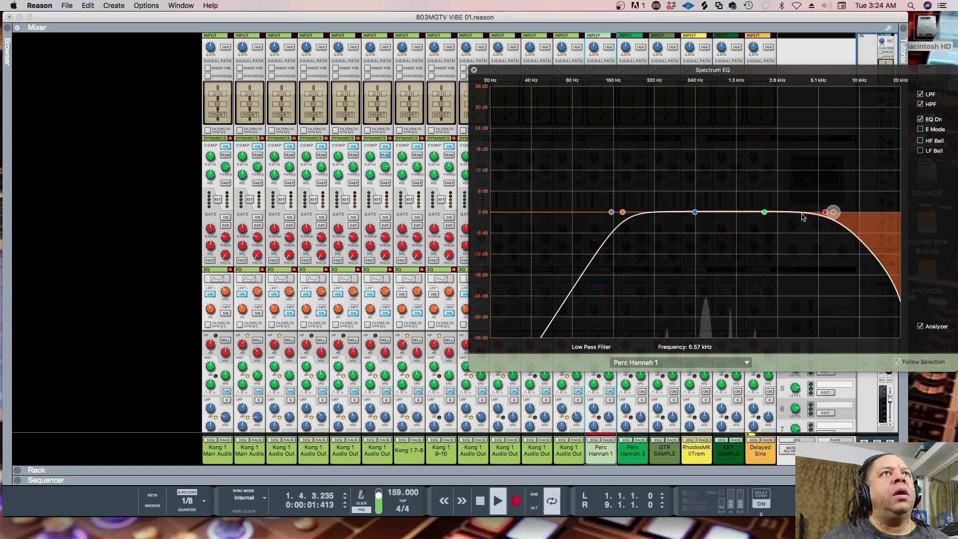
pyautogui.moveTo(765, 212); pyautogui.dragTo(765, 196)
pyautogui.moveTo(695, 212); pyautogui.dragTo(687, 204)
pyautogui.moveTo(622, 212)
pyautogui.mouseDown()
pyautogui.moveTo(581, 212)
pyautogui.moveTo(609, 202)
pyautogui.mouseUp()
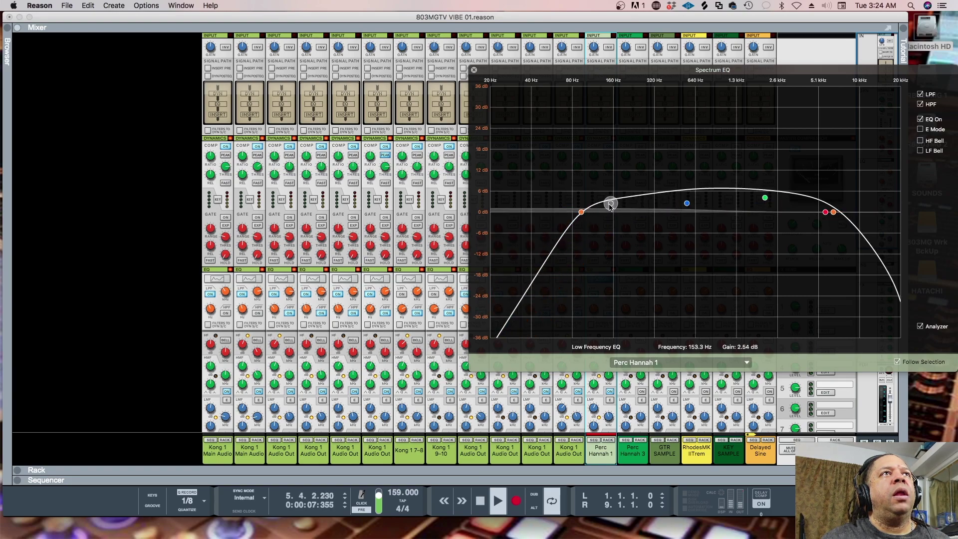
pyautogui.click(474, 70)
# - Lower the Perc Hannah 1 fader slightly and raise the Perc Hannah 3 fader to about -16.48 dB
pyautogui.scroll(-10, 602, 339)
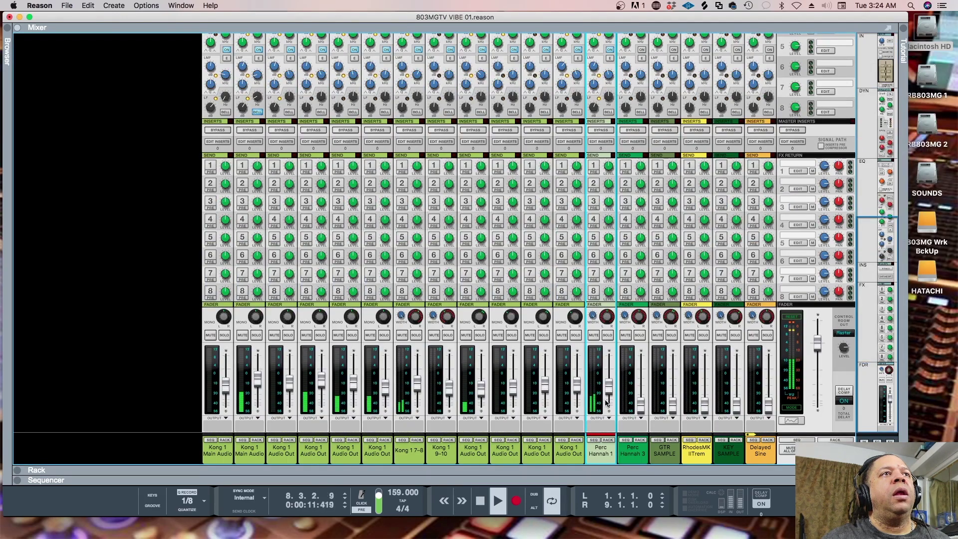
pyautogui.moveTo(608, 394); pyautogui.dragTo(641, 387)
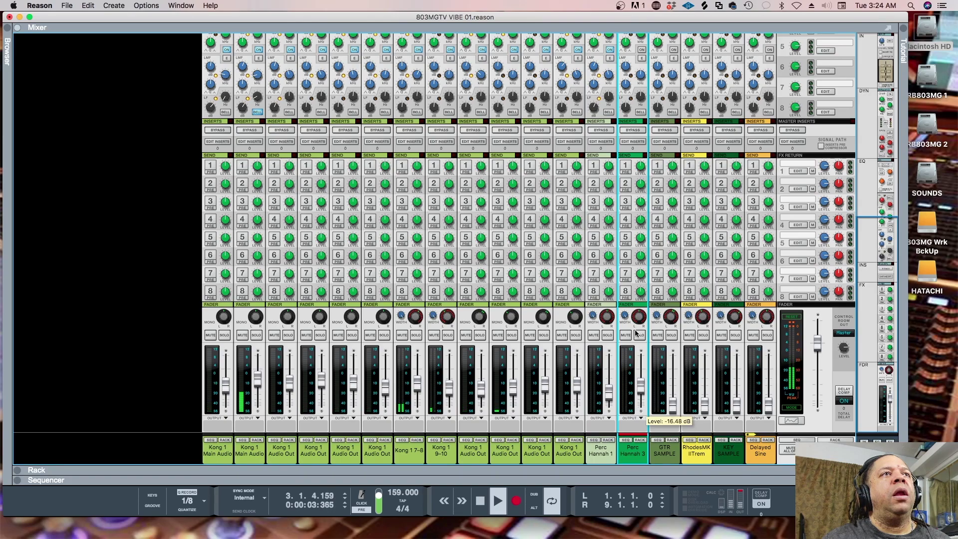
# - Turn on the compressor, high pass filter and EQ for the Perc Hannah 3 channel
pyautogui.scroll(10, 637, 283)
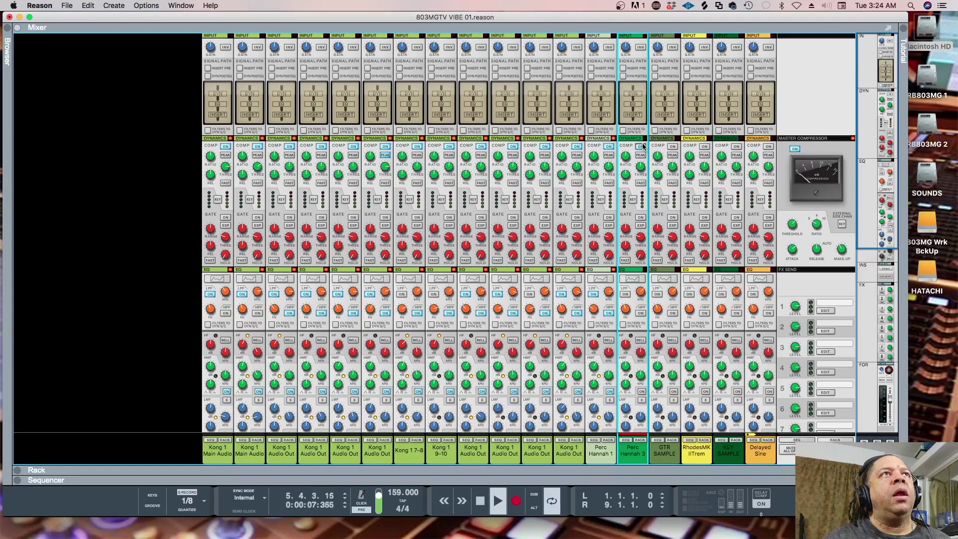
pyautogui.click(631, 281)
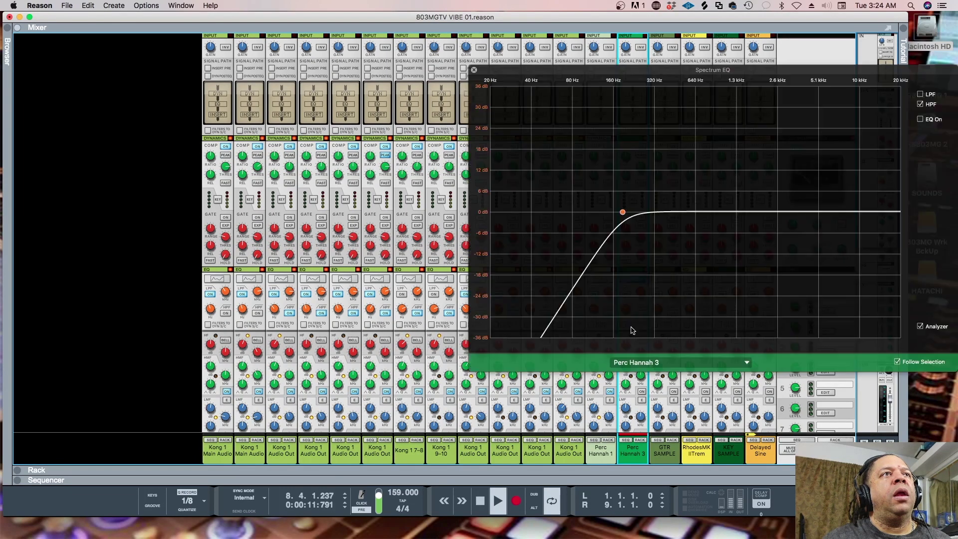
pyautogui.click(921, 120)
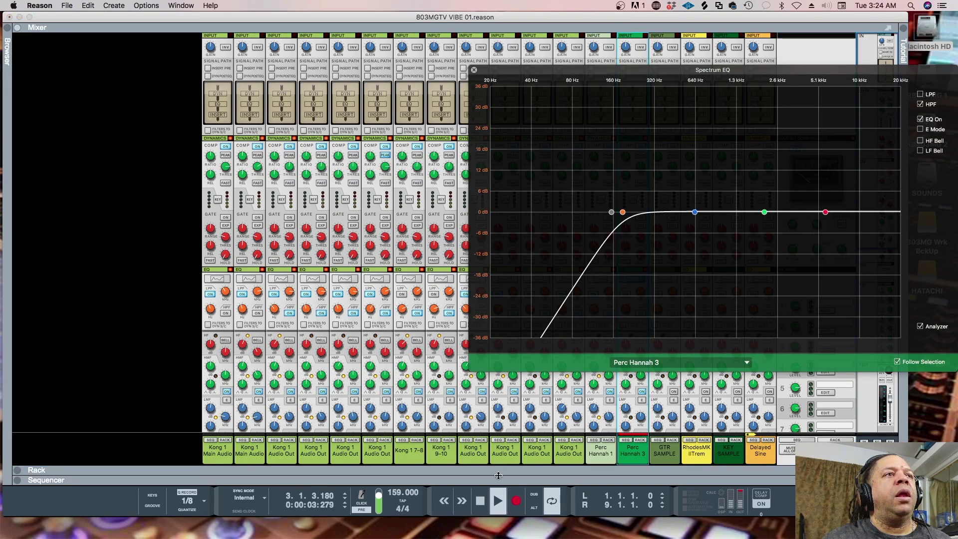
# - Reveal the sequencer tracks and select the Perc Hannah 3 audio clip to check where it plays
pyautogui.moveTo(498, 476); pyautogui.dragTo(499, 142)
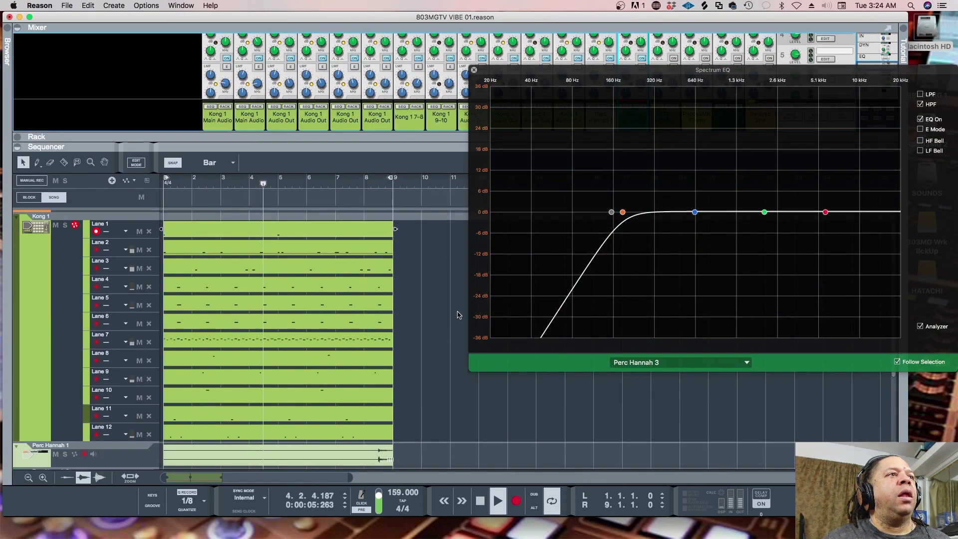
pyautogui.scroll(-5, 399, 319)
pyautogui.click(367, 329)
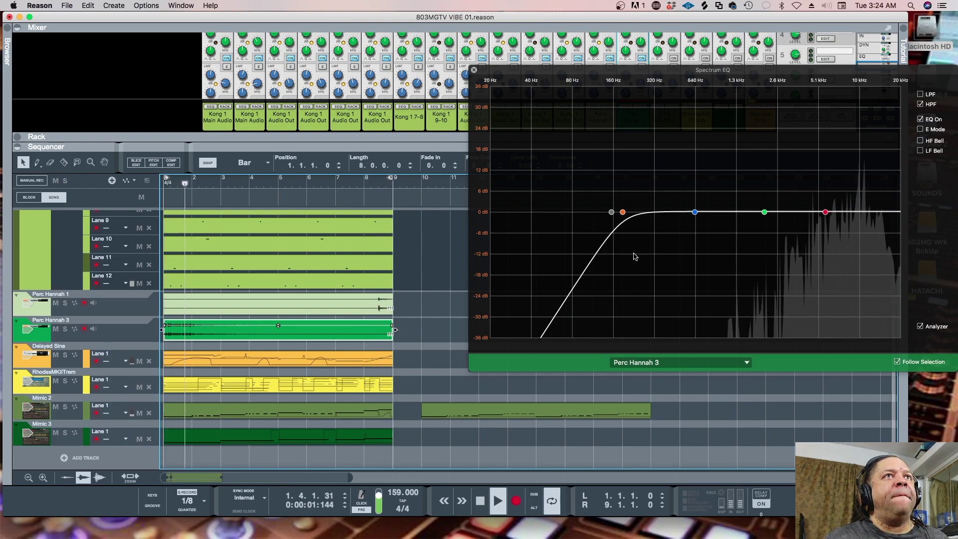
# - Boost Perc Hannah 3's highs slightly and its high mids by about 2.9 dB near 2.2 kHz, and close the Spectrum EQ
pyautogui.moveTo(826, 212); pyautogui.dragTo(819, 201)
pyautogui.moveTo(765, 212); pyautogui.dragTo(769, 202)
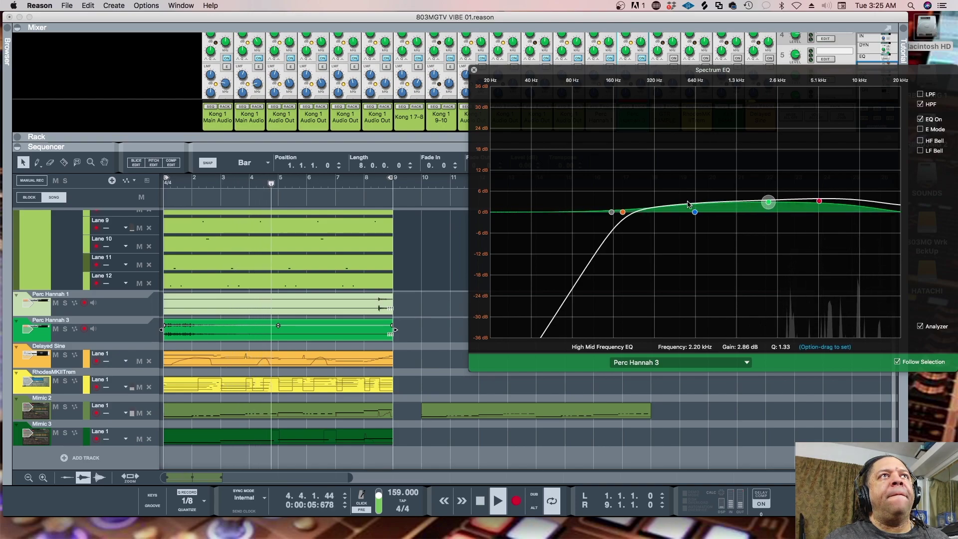
pyautogui.click(475, 70)
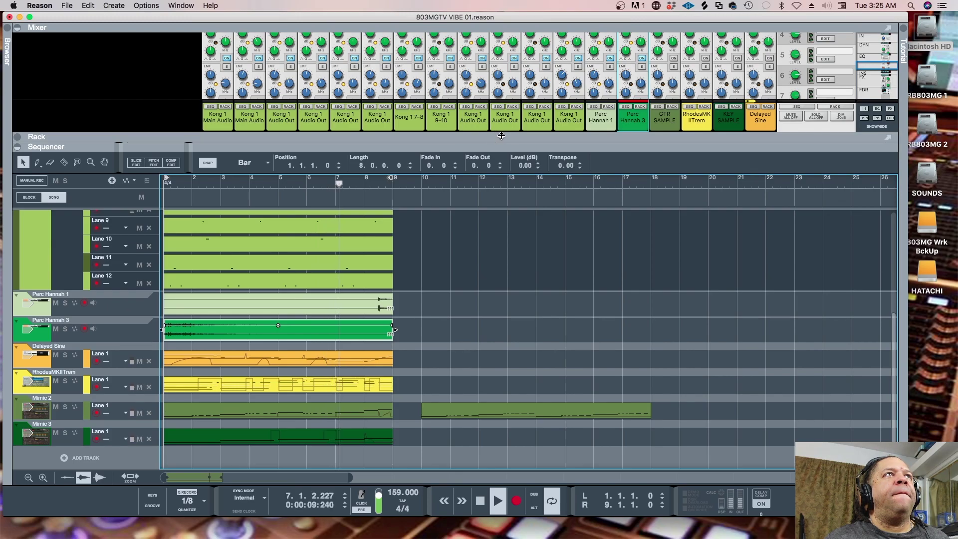
# - Boost Perc Hannah 3's high frequencies to about 6.7 dB at 5.10 kHz, raise its high pass filter to about 493 Hz, and close the Spectrum EQ
pyautogui.press('F5')
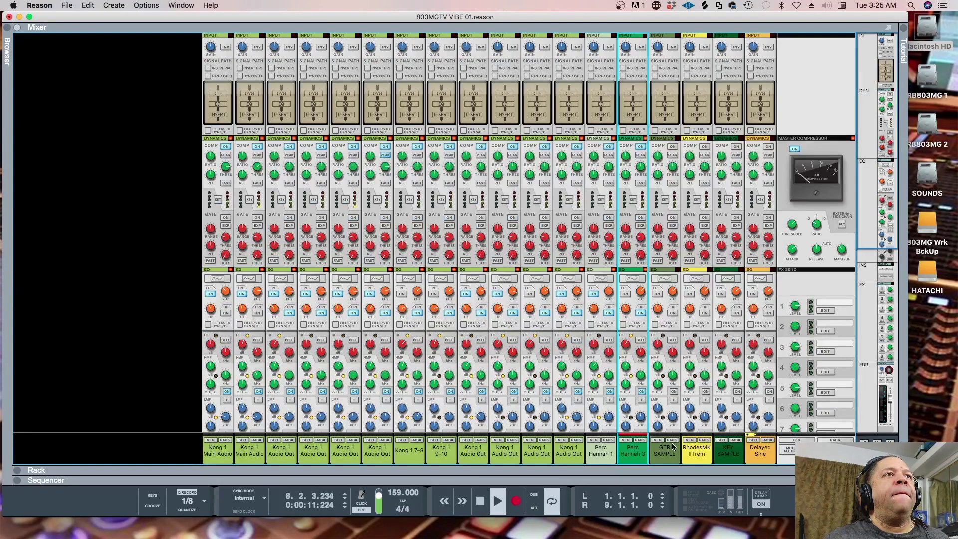
pyautogui.scroll(-10, 702, 411)
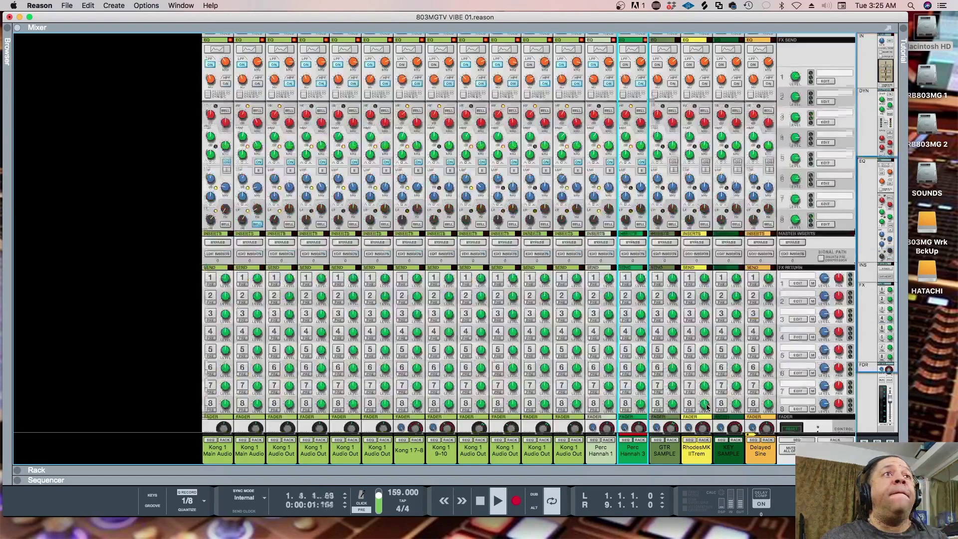
pyautogui.scroll(10, 638, 170)
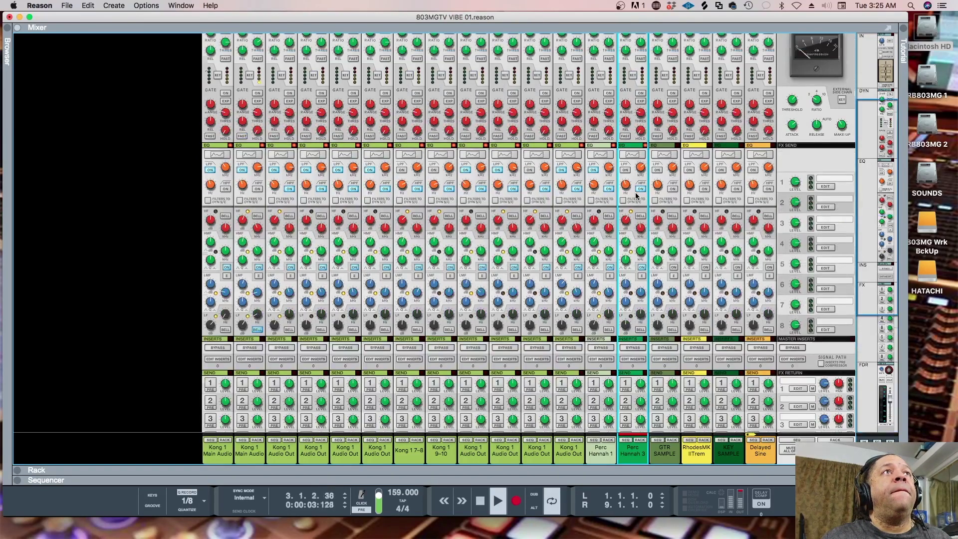
pyautogui.click(635, 156)
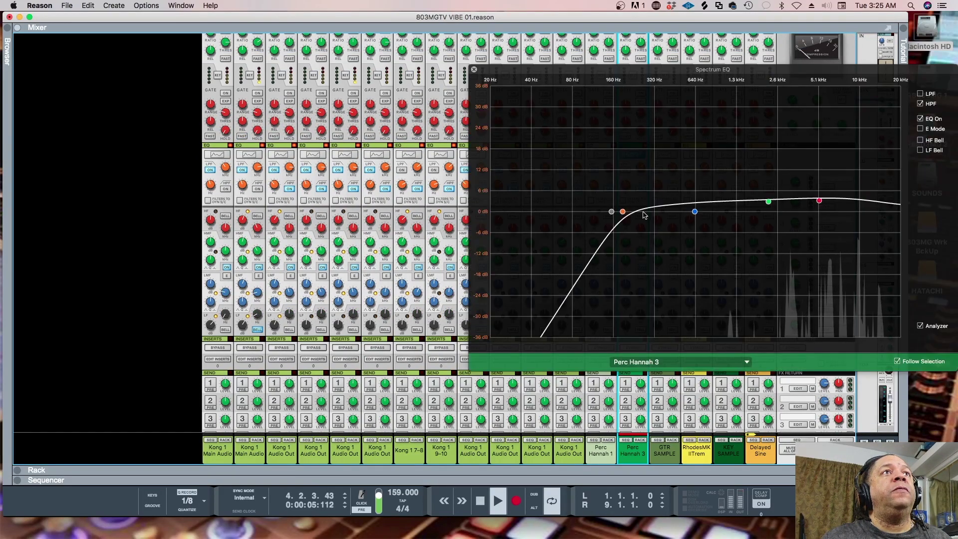
pyautogui.moveTo(819, 200); pyautogui.dragTo(819, 190)
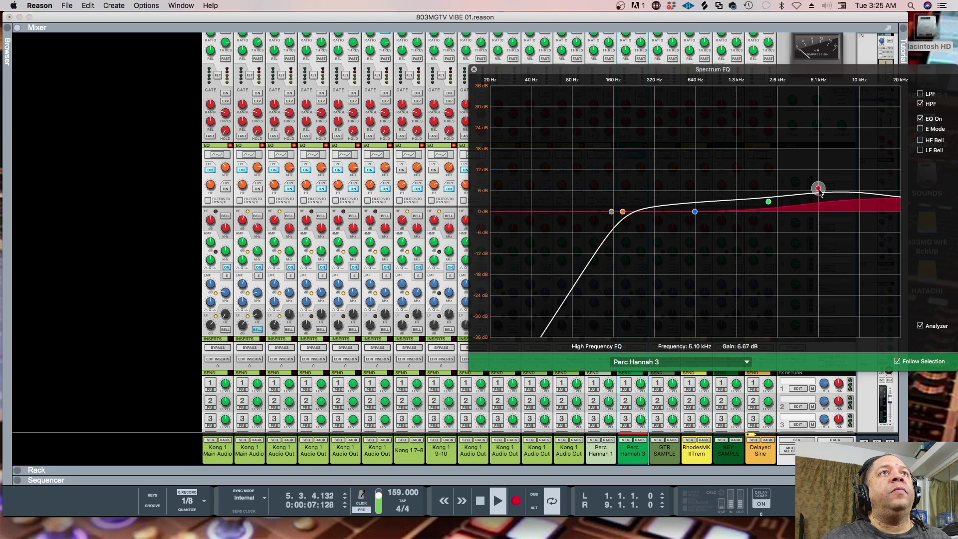
pyautogui.click(769, 201)
pyautogui.moveTo(624, 212); pyautogui.dragTo(680, 211)
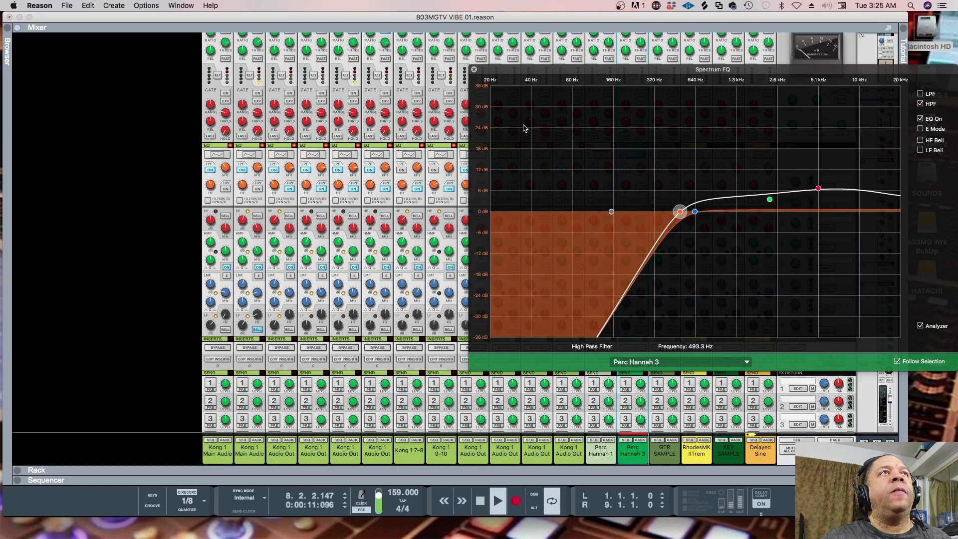
pyautogui.click(474, 70)
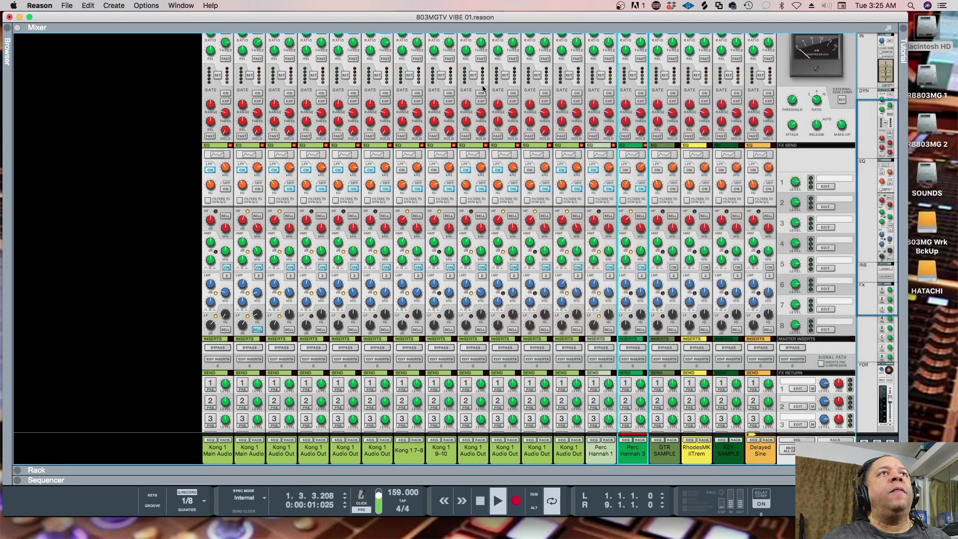
# - Lower the Perc Hannah 3 fader to about -25.11 dB and nudge its pan
pyautogui.scroll(-5, 620, 350)
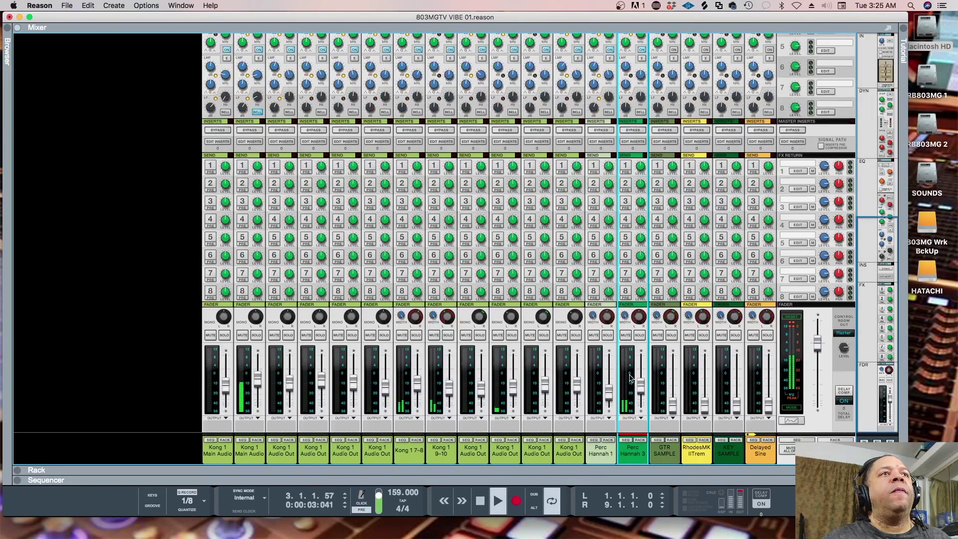
pyautogui.moveTo(640, 389); pyautogui.dragTo(641, 394)
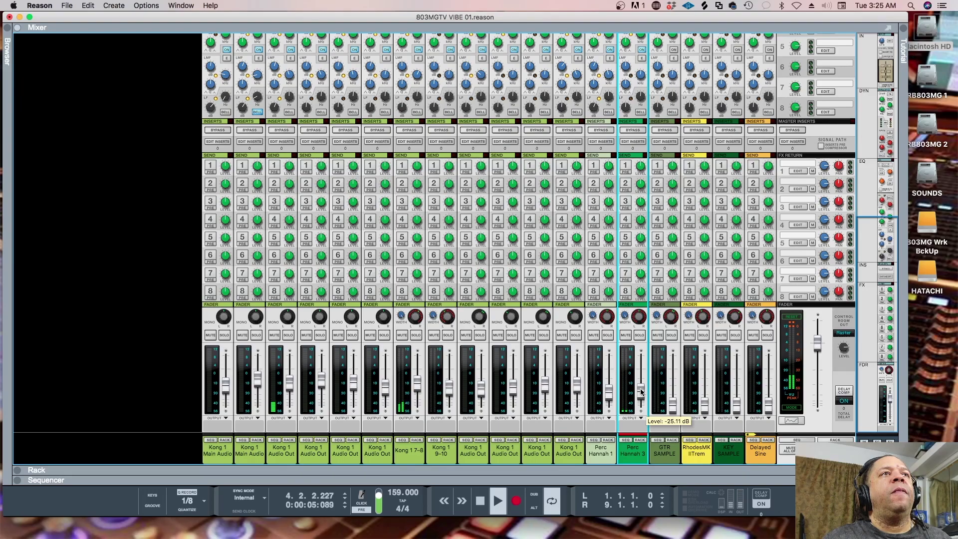
pyautogui.moveTo(637, 321)
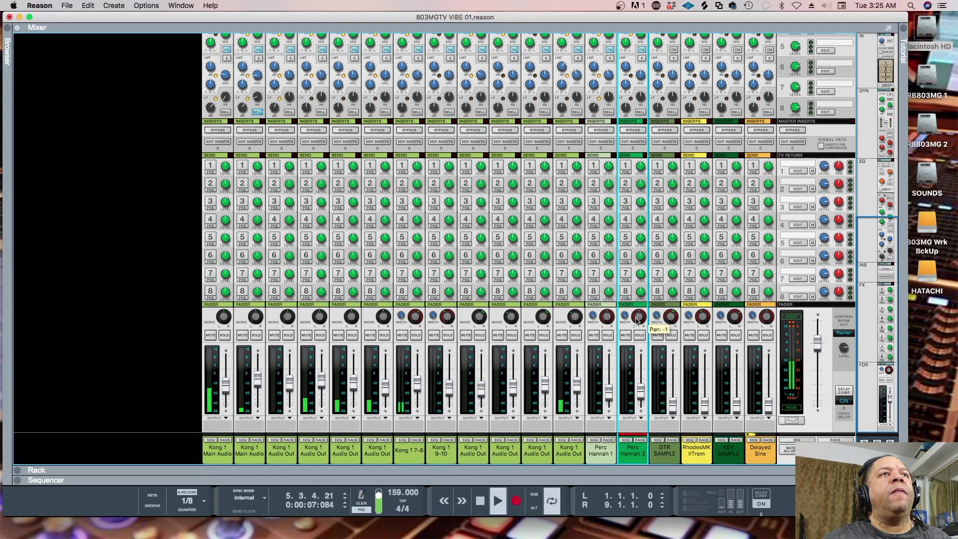
pyautogui.moveTo(636, 325); pyautogui.dragTo(635, 333)
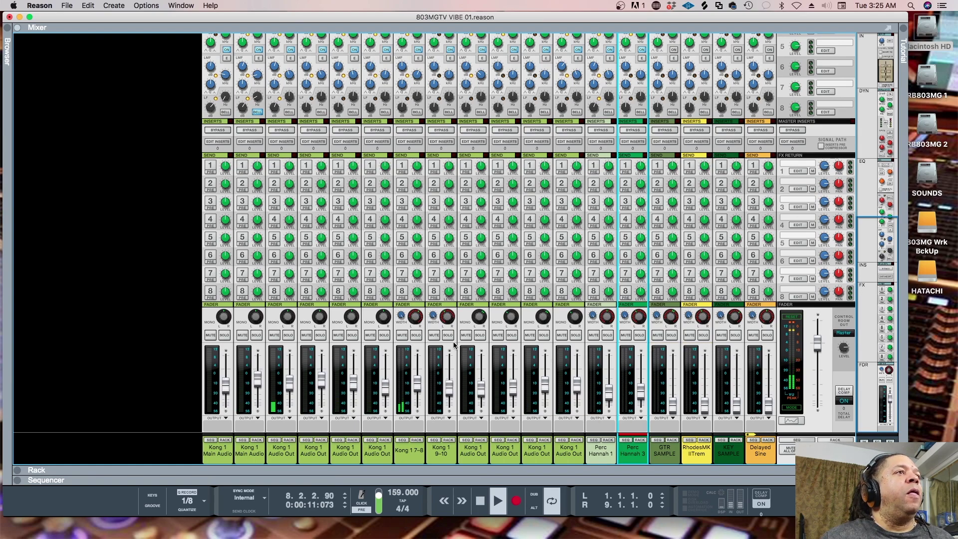
# - Solo the Kong 1 7-8 channel and add a Pulveriser Demolition effect to its insert FX in the rack
pyautogui.click(420, 338)
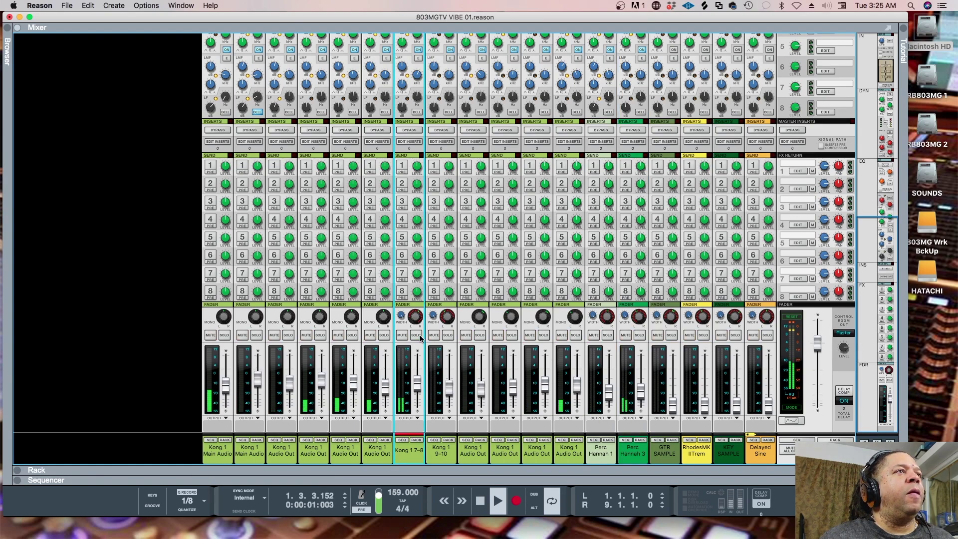
pyautogui.click(418, 336)
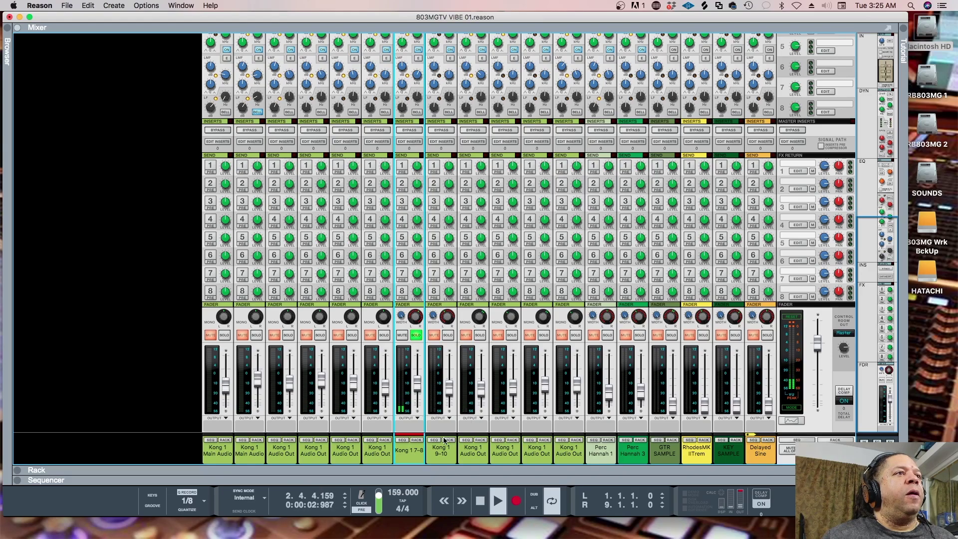
pyautogui.moveTo(452, 471); pyautogui.dragTo(439, 106)
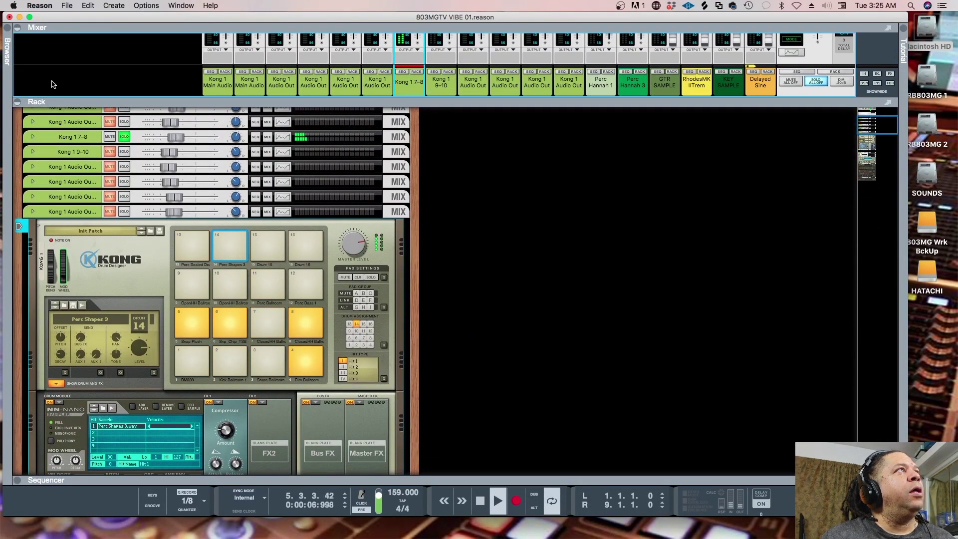
pyautogui.click(6, 31)
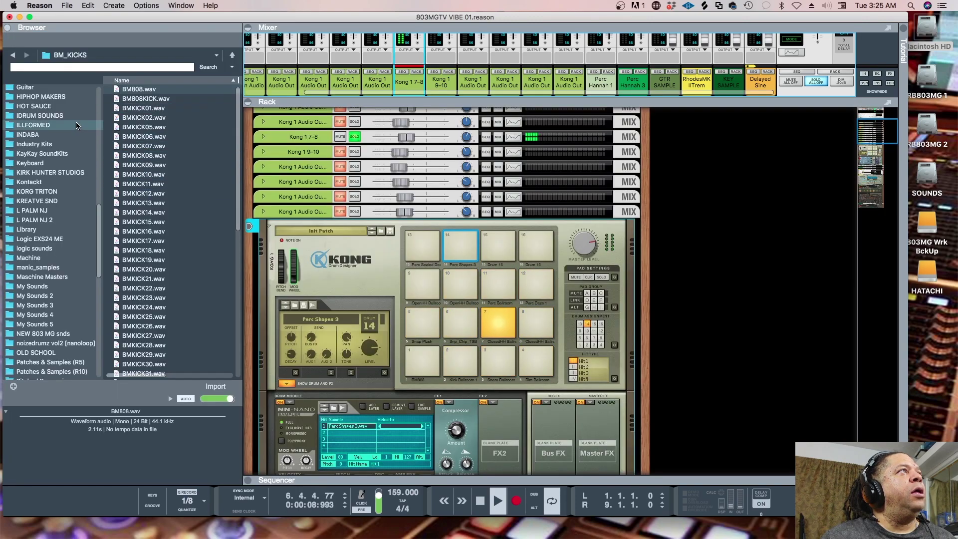
pyautogui.scroll(5, 70, 159)
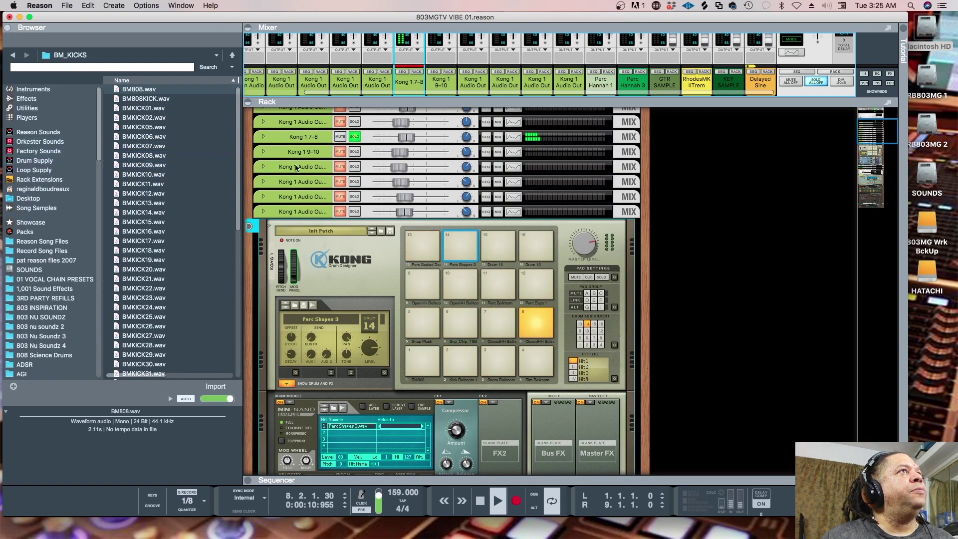
pyautogui.click(269, 141)
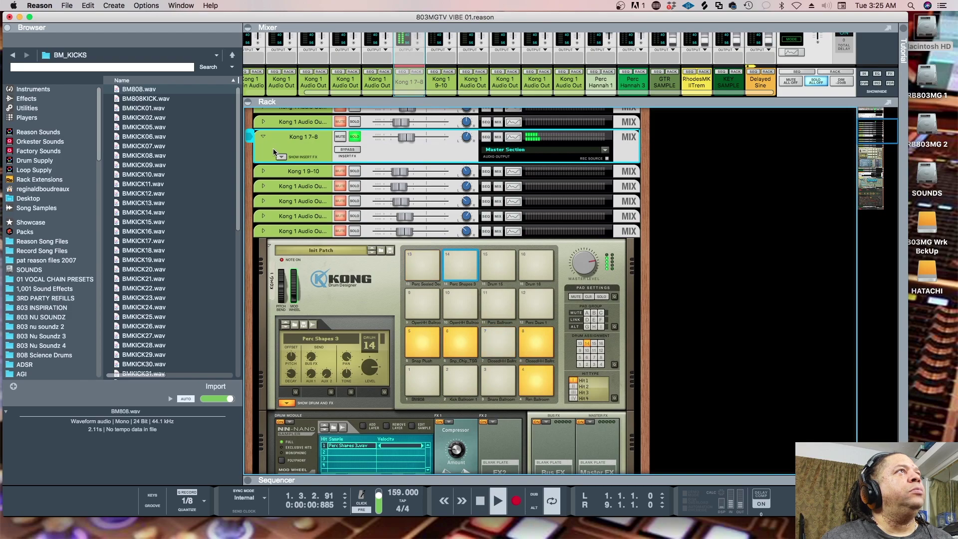
pyautogui.click(263, 137)
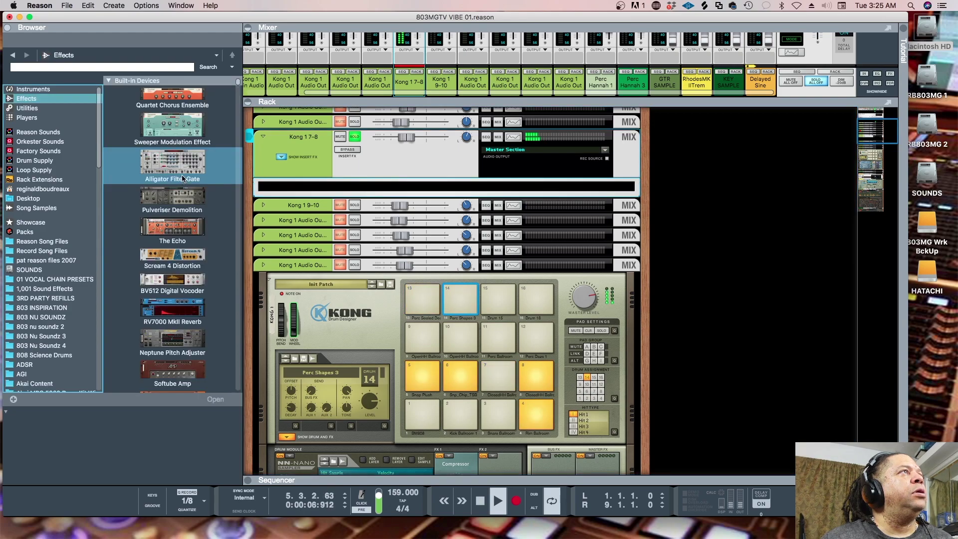
pyautogui.moveTo(173, 198); pyautogui.dragTo(405, 182)
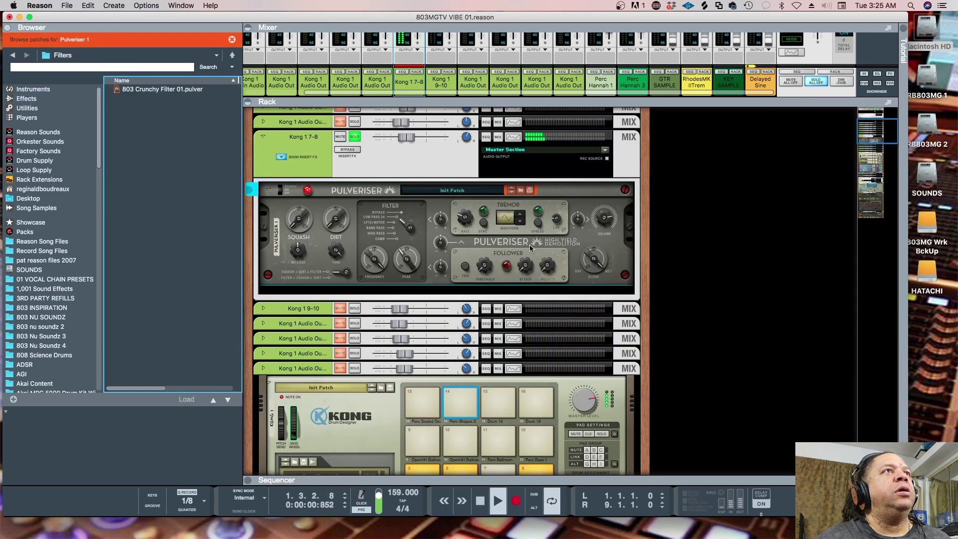
# - Hide the insert FX of the Kong 1 7-8 mix channel and fold the channel device
pyautogui.moveTo(578, 221)
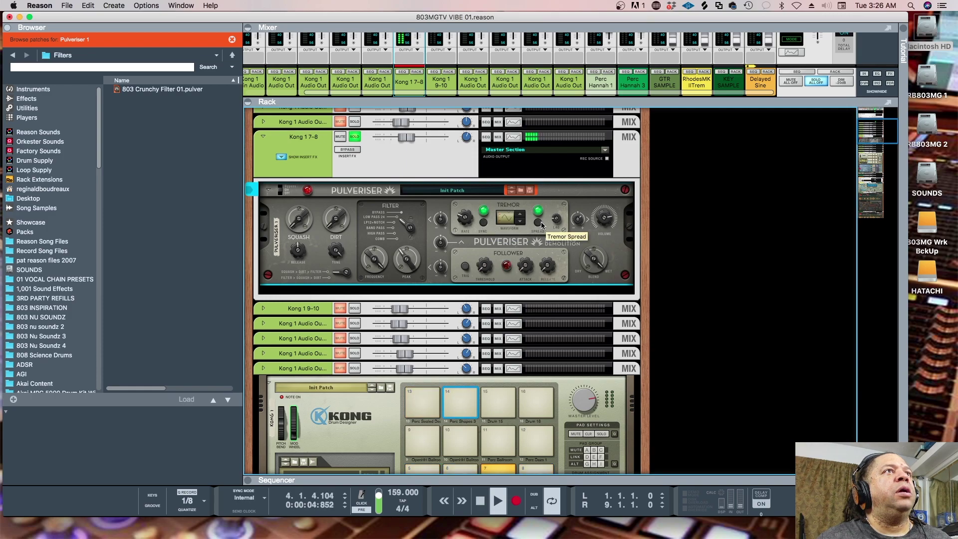
pyautogui.moveTo(468, 217)
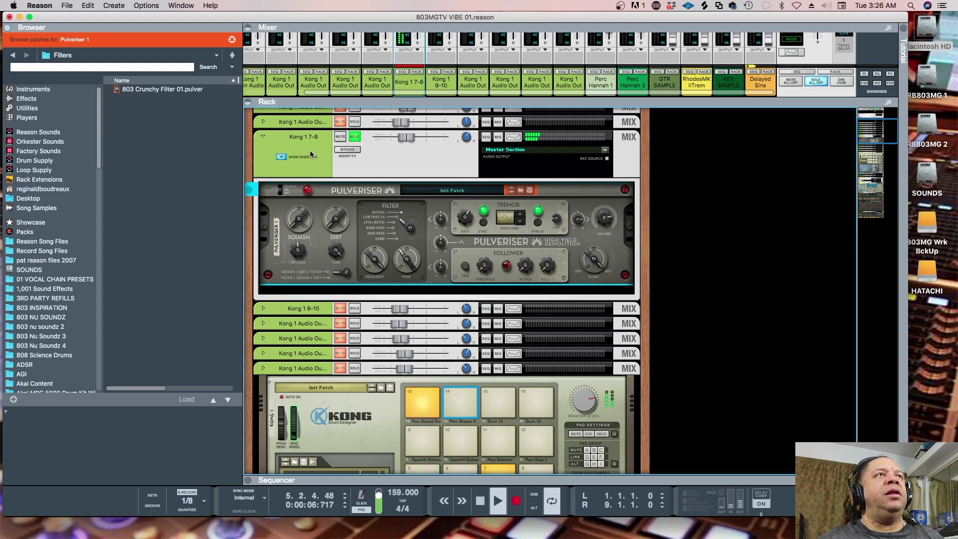
pyautogui.click(282, 158)
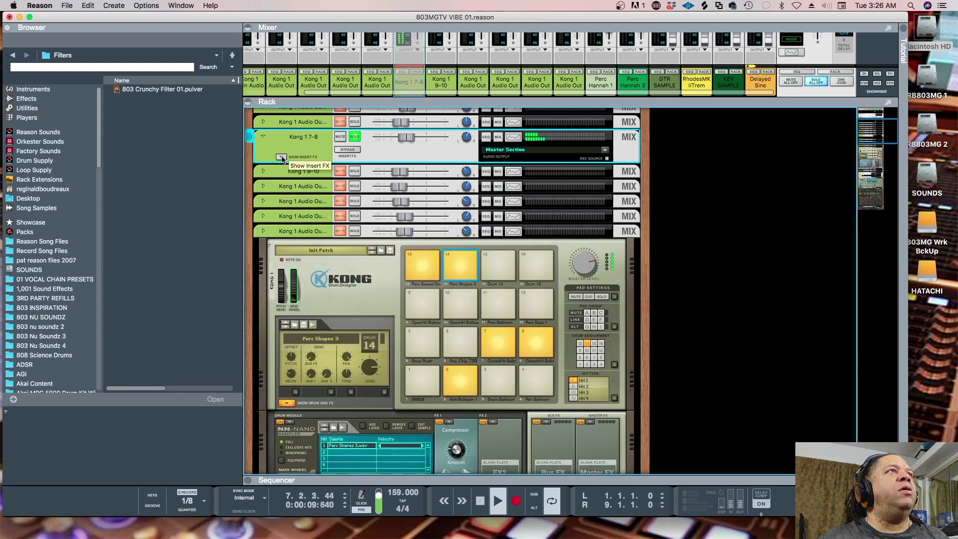
pyautogui.click(263, 137)
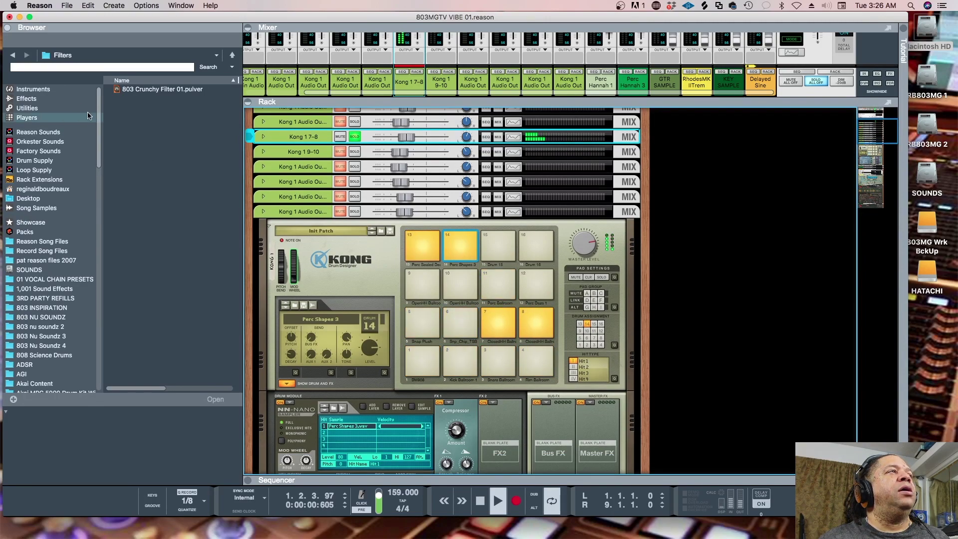
# - Unsolo Kong 1 7-8 and lower its level to about -14.61 dB
pyautogui.scroll(-5, 502, 317)
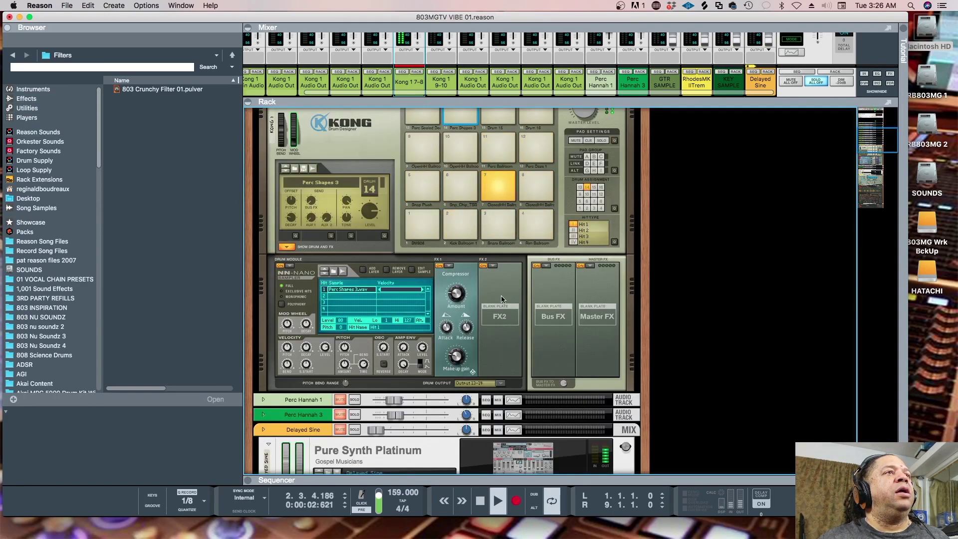
pyautogui.scroll(5, 501, 292)
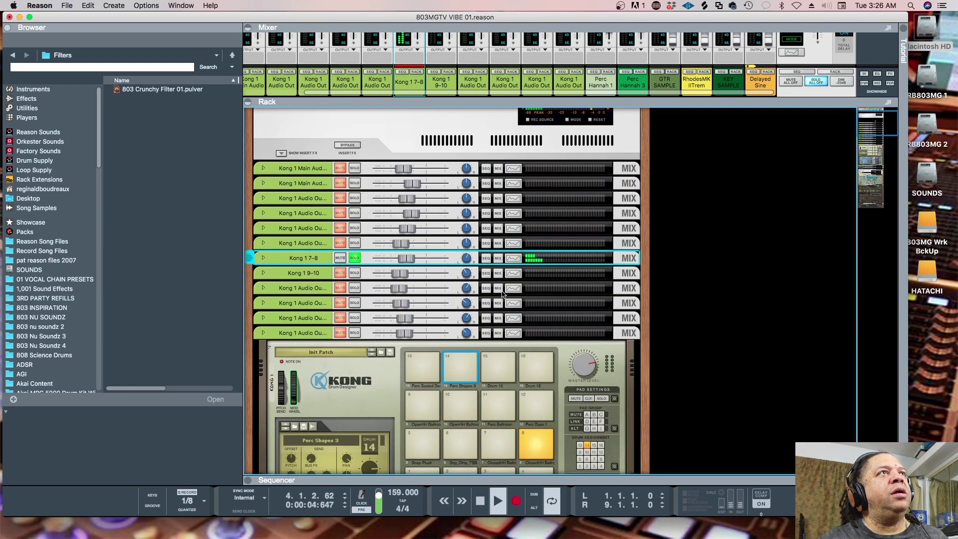
pyautogui.click(354, 257)
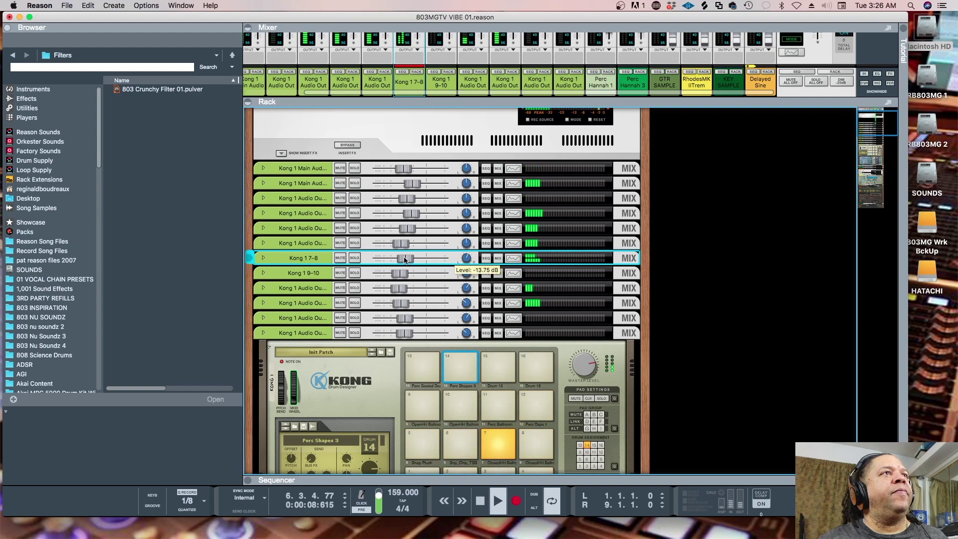
pyautogui.moveTo(407, 260); pyautogui.dragTo(405, 260)
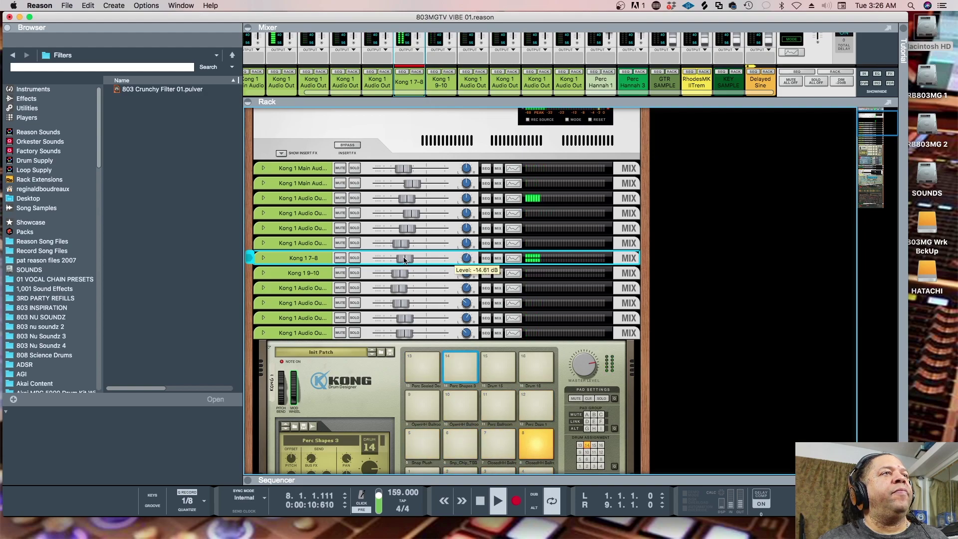
# - Fold the RhodesMKIITrem NN-19 sampler and both Mimic samplers in the rack
pyautogui.scroll(-15, 450, 298)
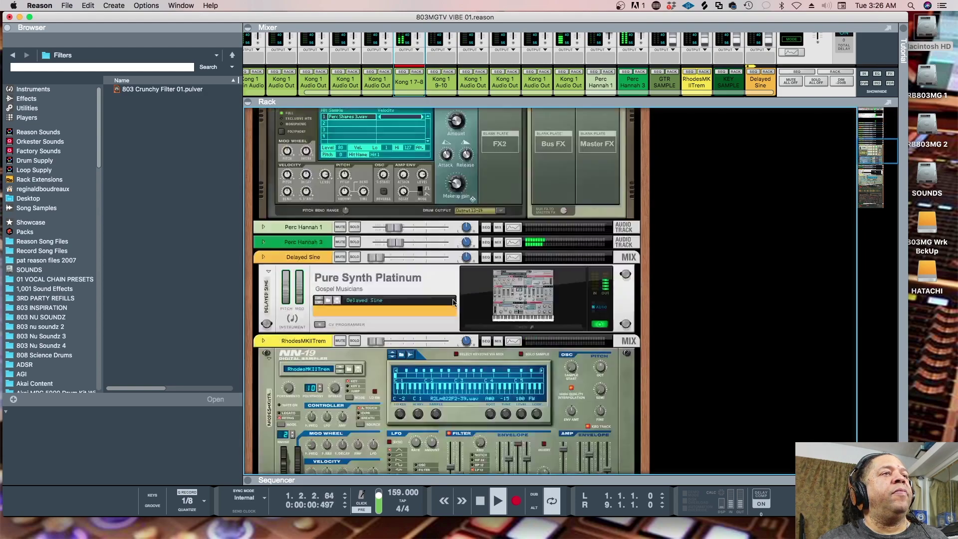
pyautogui.scroll(2, 454, 306)
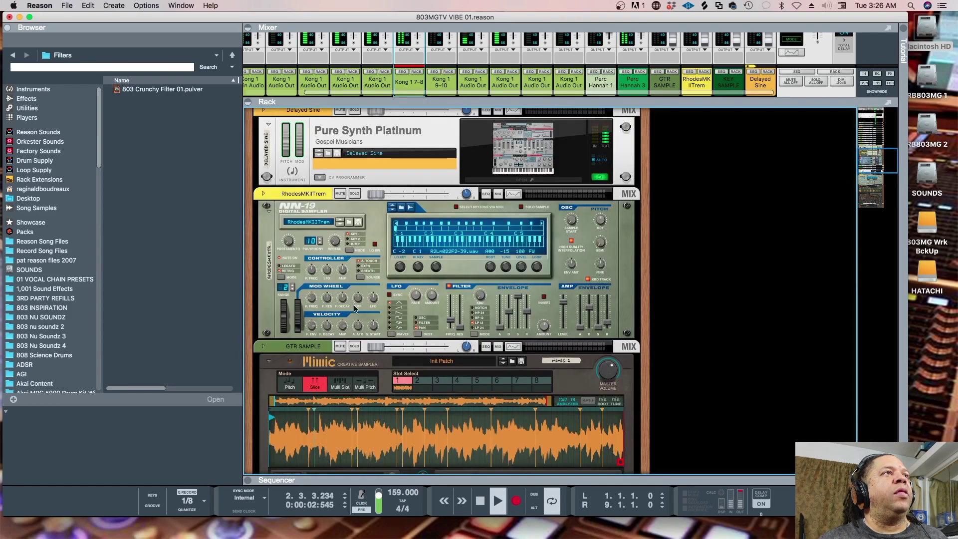
pyautogui.click(269, 361)
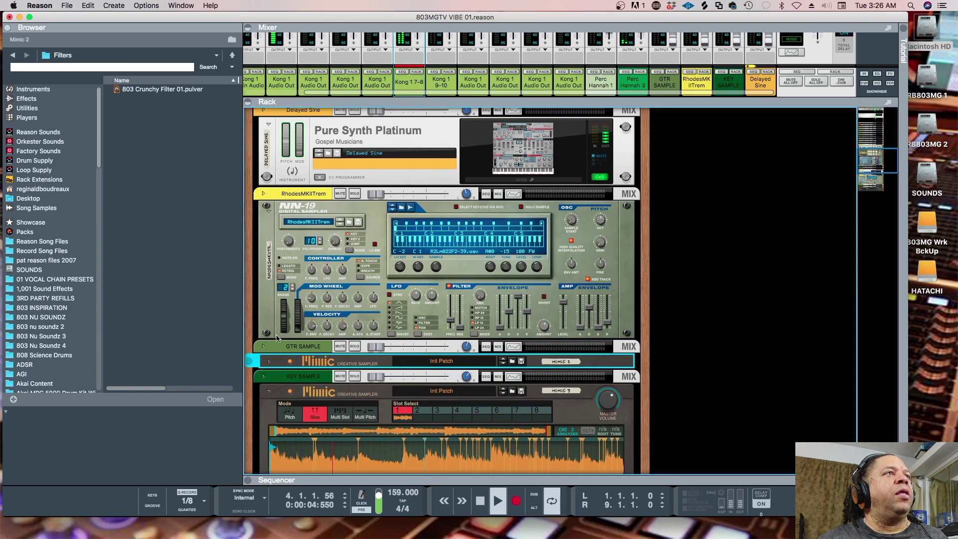
pyautogui.click(269, 215)
pyautogui.click(269, 271)
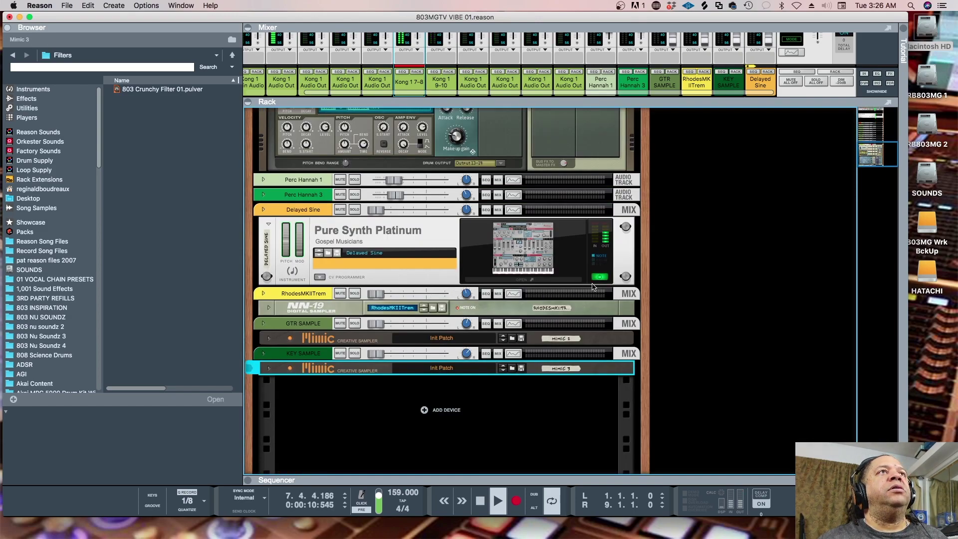
# - Expand the mixer to full height and raise the GTR SAMPLE fader to about -17.85 dB
pyautogui.moveTo(676, 102); pyautogui.dragTo(676, 469)
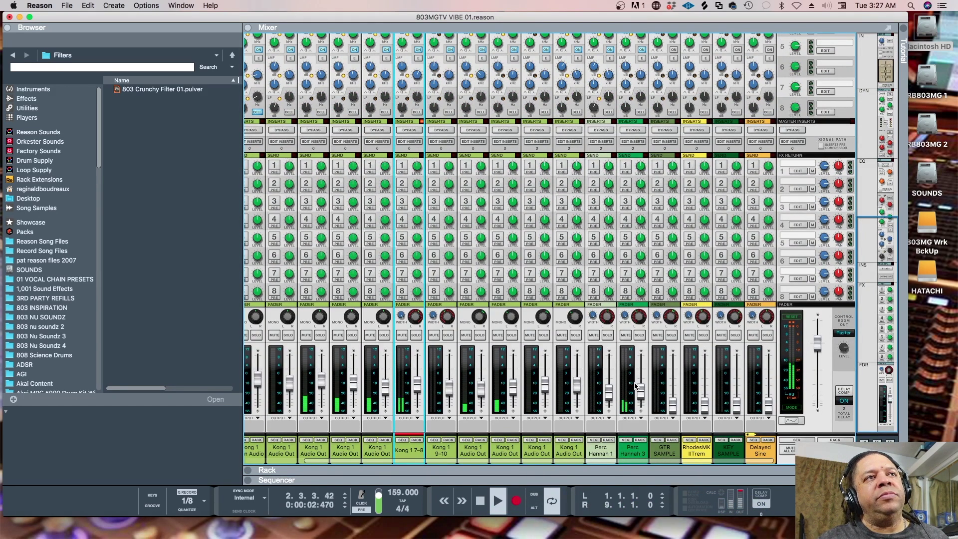
pyautogui.moveTo(641, 395)
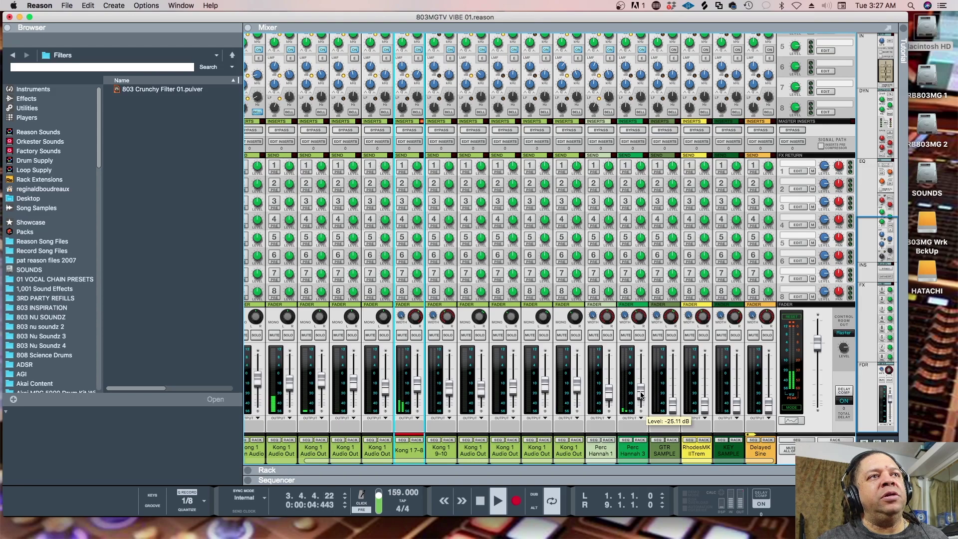
pyautogui.moveTo(641, 394); pyautogui.dragTo(676, 389)
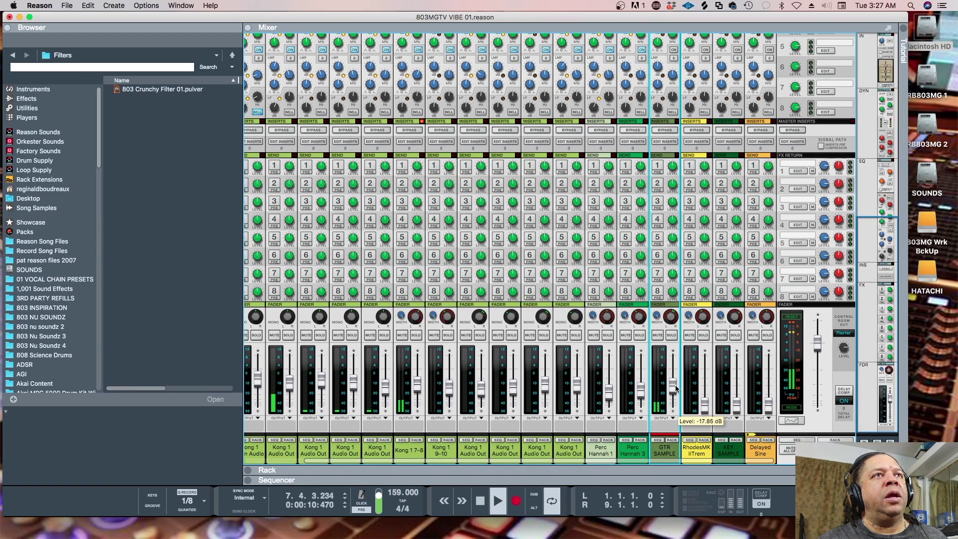
pyautogui.scroll(12, 670, 216)
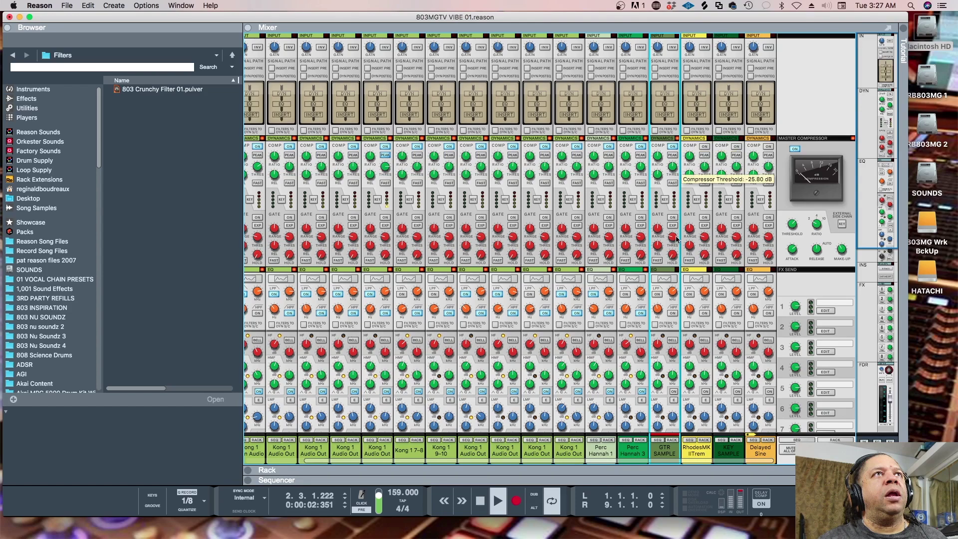
# - Enable the GTR SAMPLE high-pass filter, open its Spectrum EQ and raise the high-pass cutoff to about 314.5 Hz
pyautogui.scroll(-2, 677, 317)
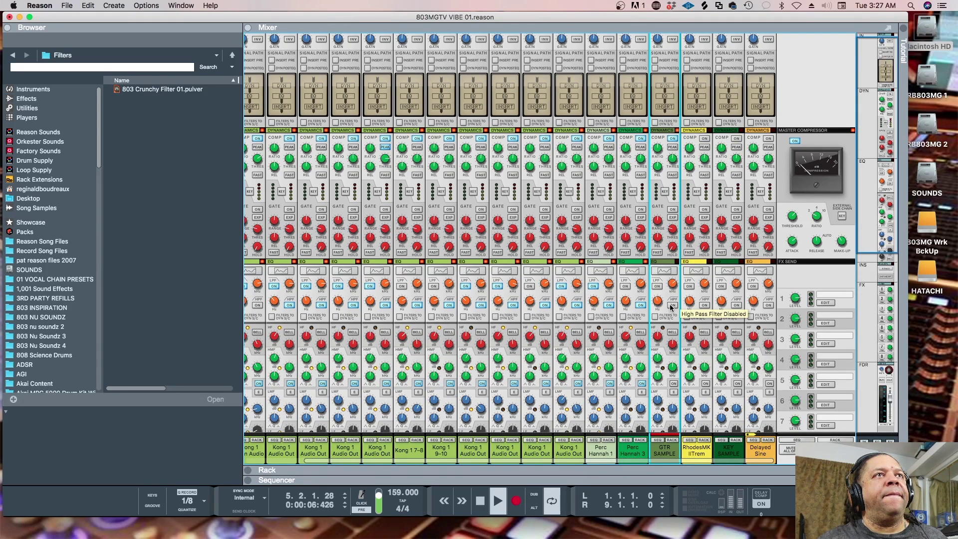
pyautogui.click(672, 305)
pyautogui.click(665, 271)
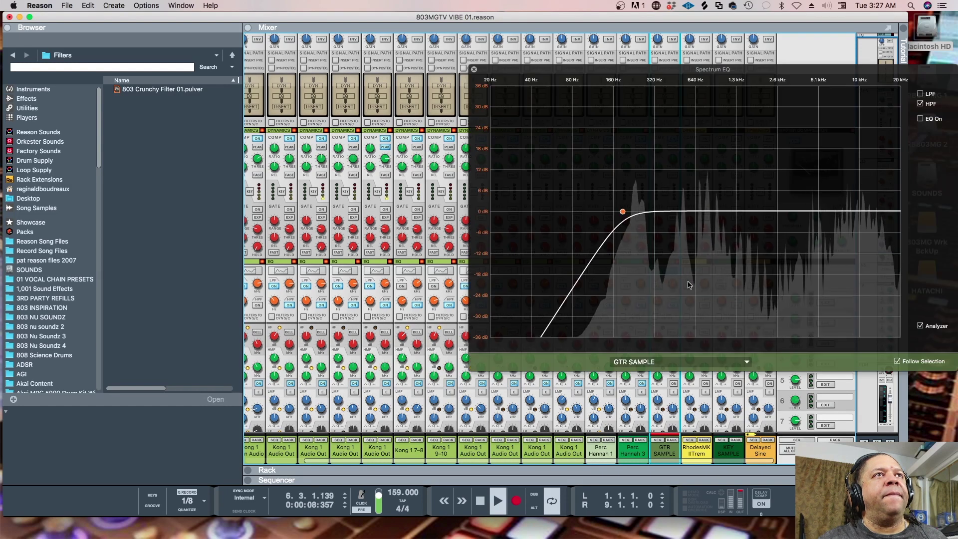
pyautogui.moveTo(623, 212); pyautogui.dragTo(653, 211)
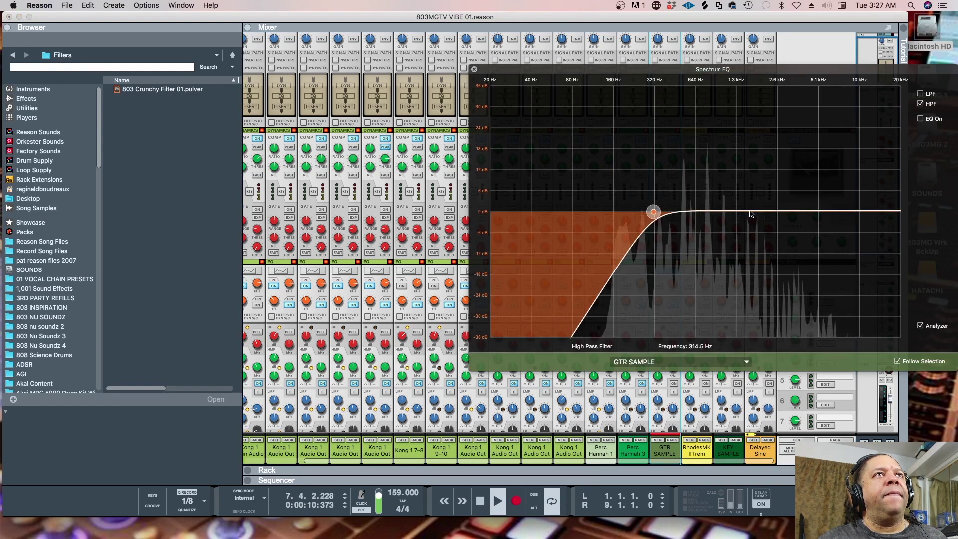
# - Turn on GTR SAMPLE's EQ, boost both mid bands and the highs about 5.71 dB at 5.62 kHz, with the high-pass at about 390.8 Hz
pyautogui.click(920, 118)
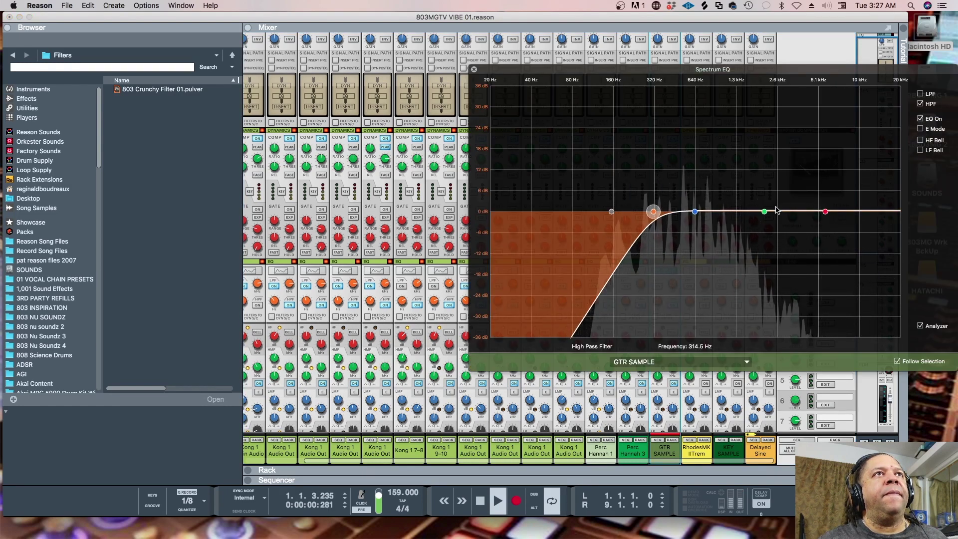
pyautogui.moveTo(764, 211); pyautogui.dragTo(768, 201)
pyautogui.moveTo(695, 211); pyautogui.dragTo(660, 213)
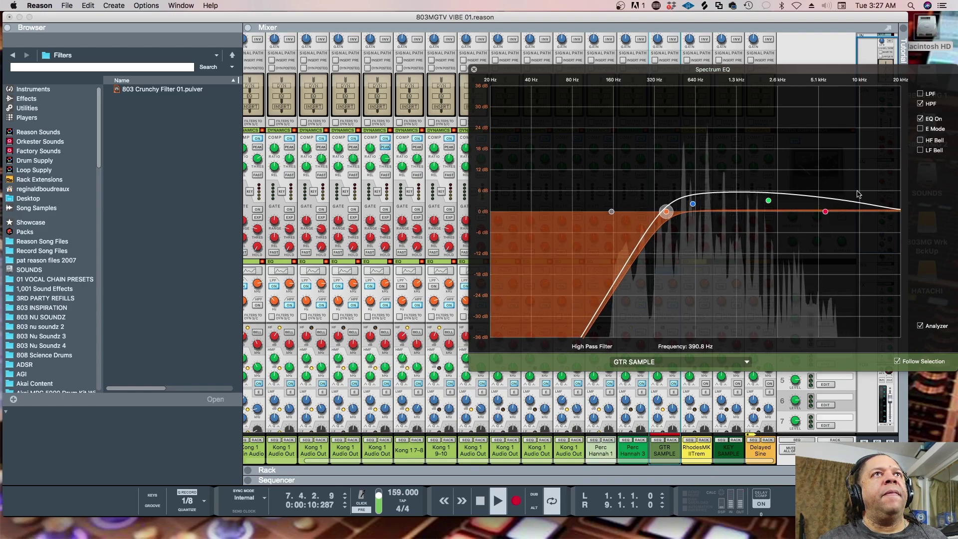
pyautogui.moveTo(826, 212); pyautogui.dragTo(825, 192)
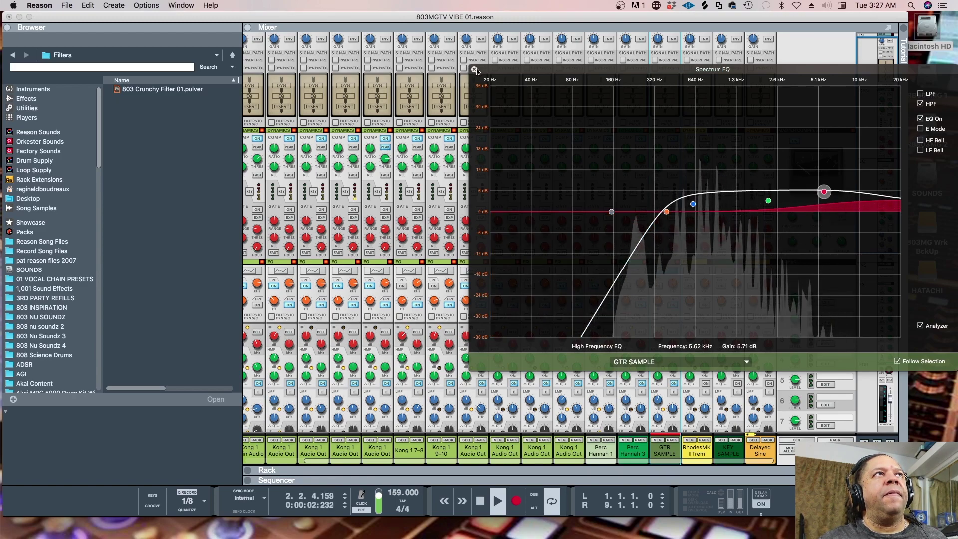
pyautogui.click(474, 69)
# - Lower the GTR SAMPLE channel level to about -16.48 dB
pyautogui.scroll(-10, 609, 272)
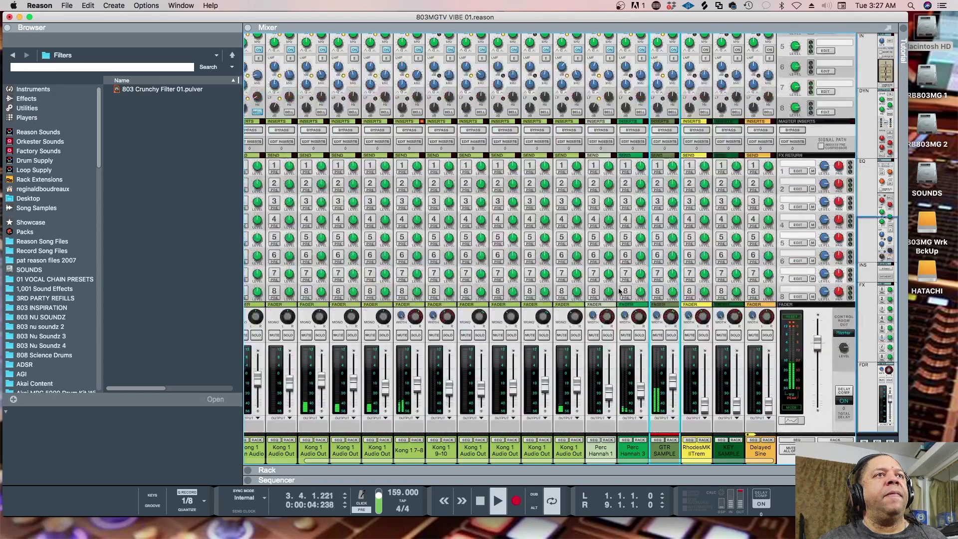
pyautogui.moveTo(673, 378); pyautogui.dragTo(674, 385)
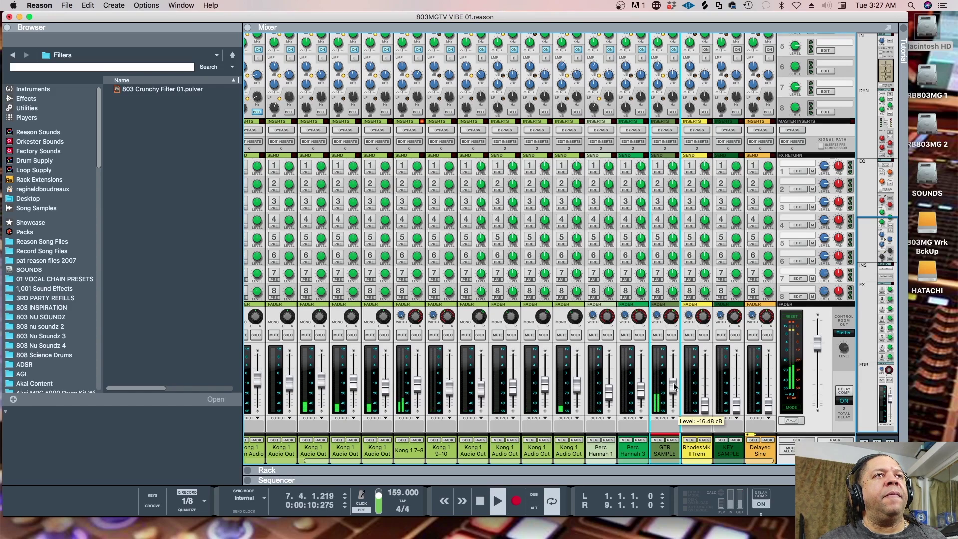
# - Raise the RhodesMKIITrem channel level to about -2.77 dB and adjust its pan
pyautogui.moveTo(705, 407); pyautogui.dragTo(709, 382)
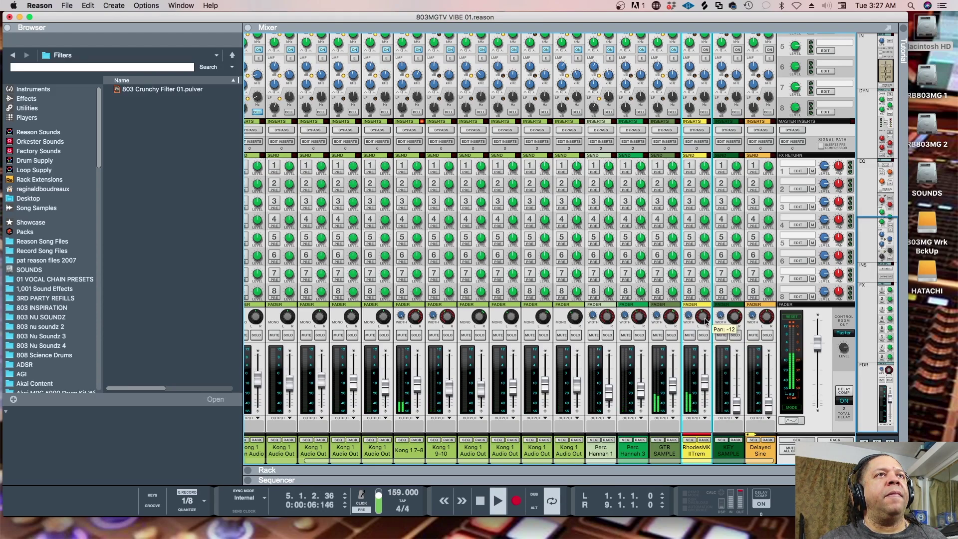
pyautogui.moveTo(705, 322); pyautogui.dragTo(705, 322)
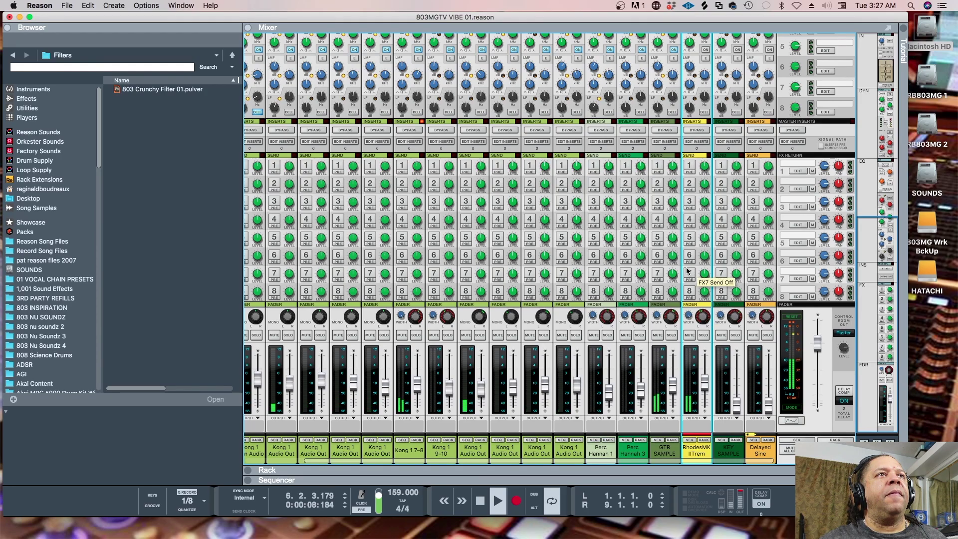
pyautogui.moveTo(706, 387); pyautogui.dragTo(706, 379)
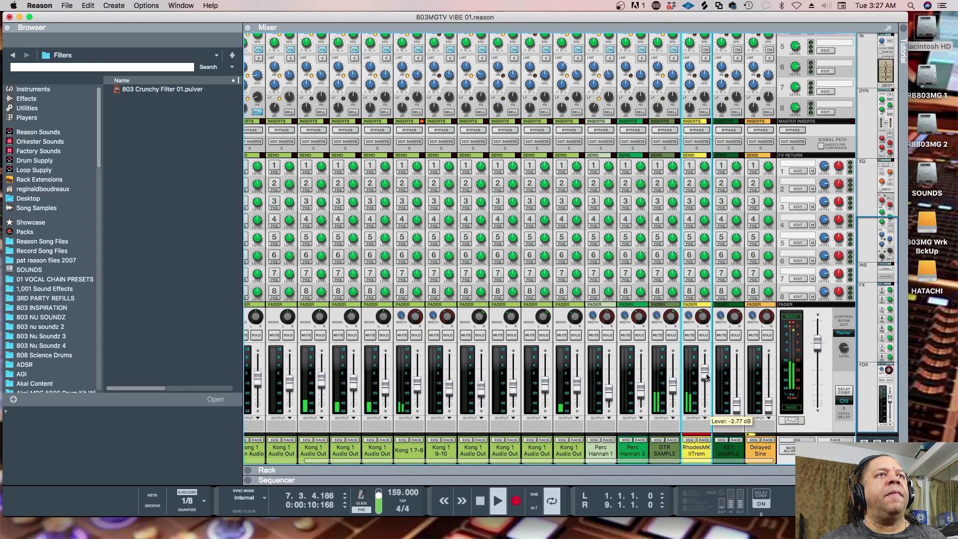
# - Enable the high-pass and low-pass filters on RhodesMKIITrem and set the low-pass cutoff to about 8.80 kHz
pyautogui.scroll(5, 700, 178)
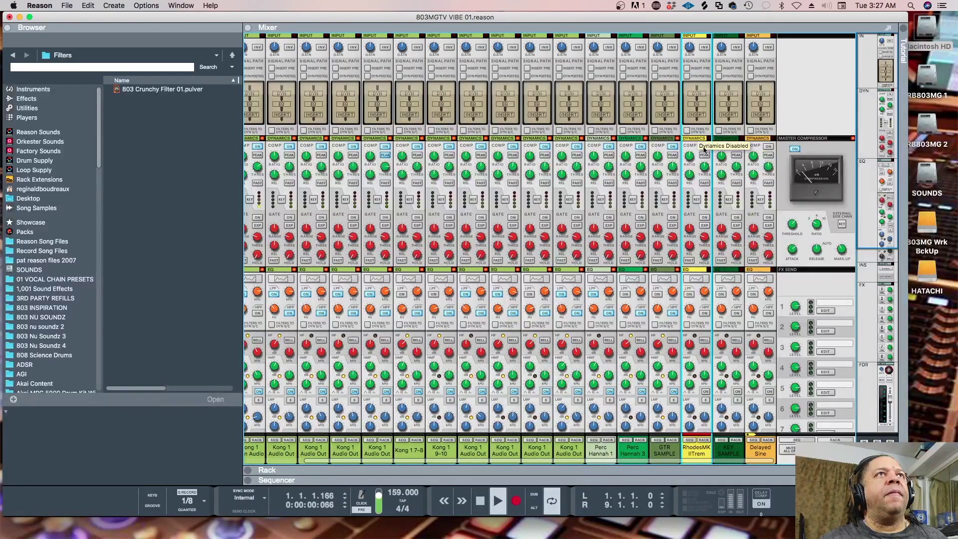
pyautogui.click(697, 280)
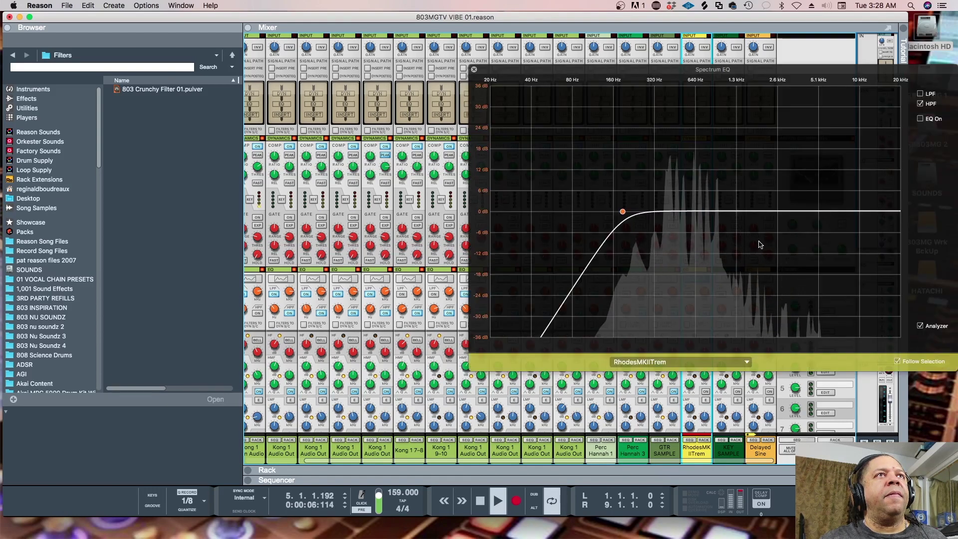
pyautogui.click(920, 93)
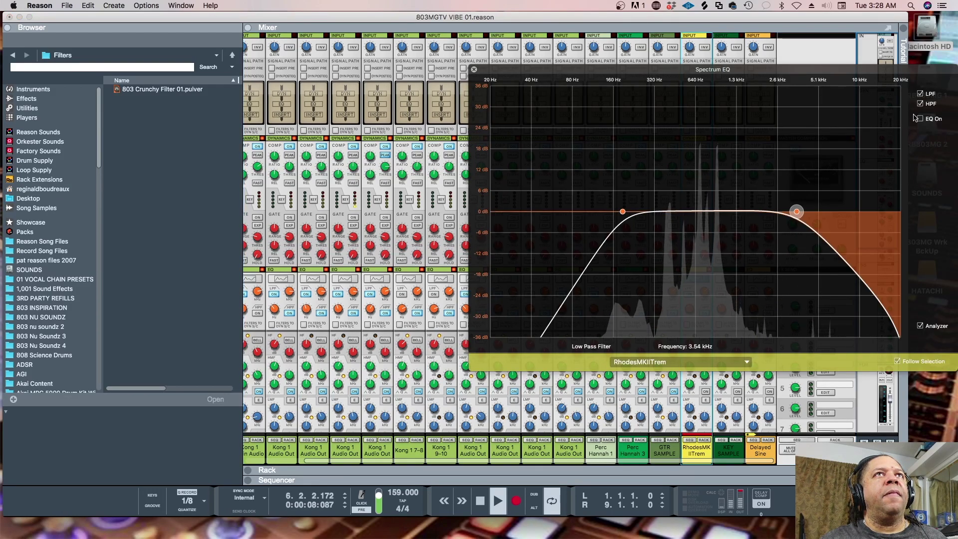
pyautogui.moveTo(796, 213); pyautogui.dragTo(850, 212)
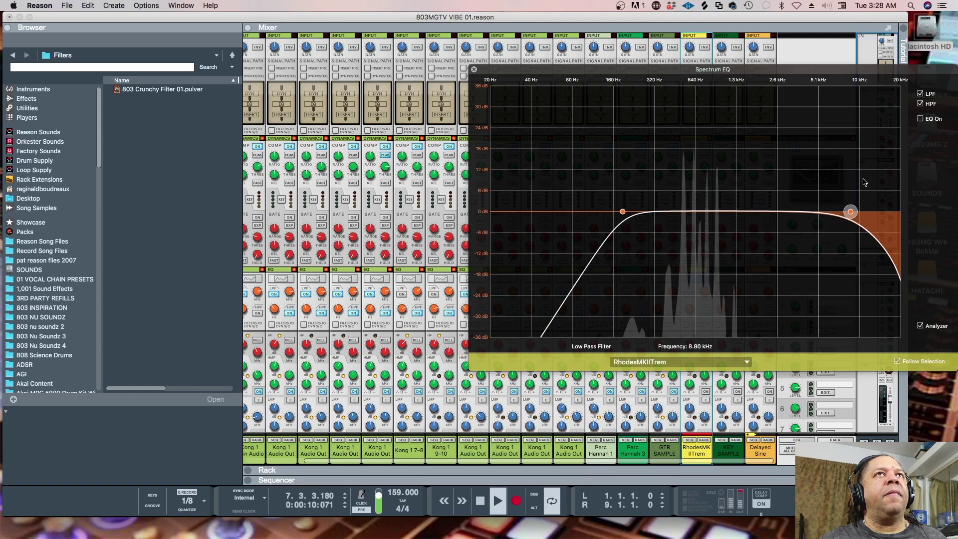
# - Turn on RhodesMKIITrem's EQ, boost the high mids and the low mids about 1.59 dB at 304.1 Hz, and set the high-pass to about 119.9 Hz
pyautogui.click(920, 118)
pyautogui.moveTo(765, 211); pyautogui.dragTo(754, 204)
pyautogui.moveTo(622, 212); pyautogui.dragTo(596, 211)
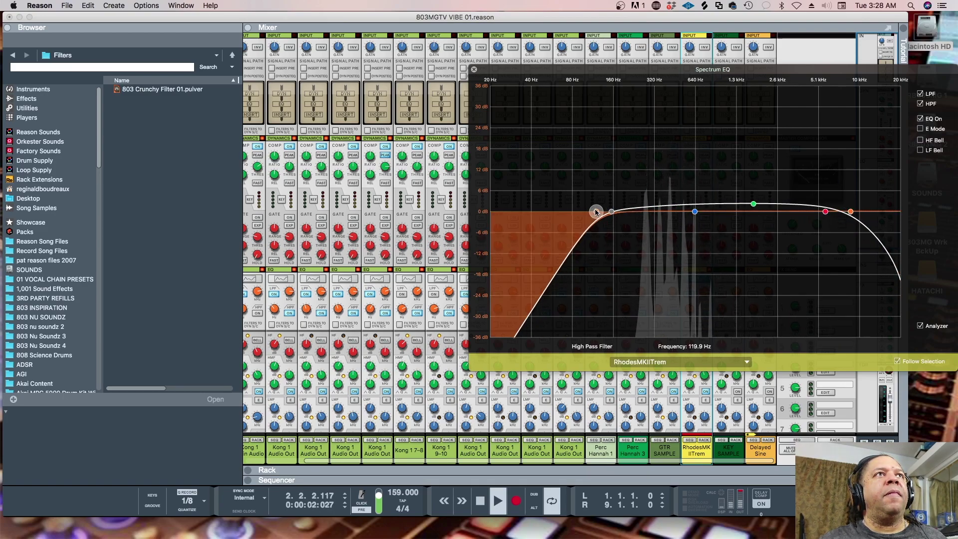
pyautogui.moveTo(695, 211); pyautogui.dragTo(651, 206)
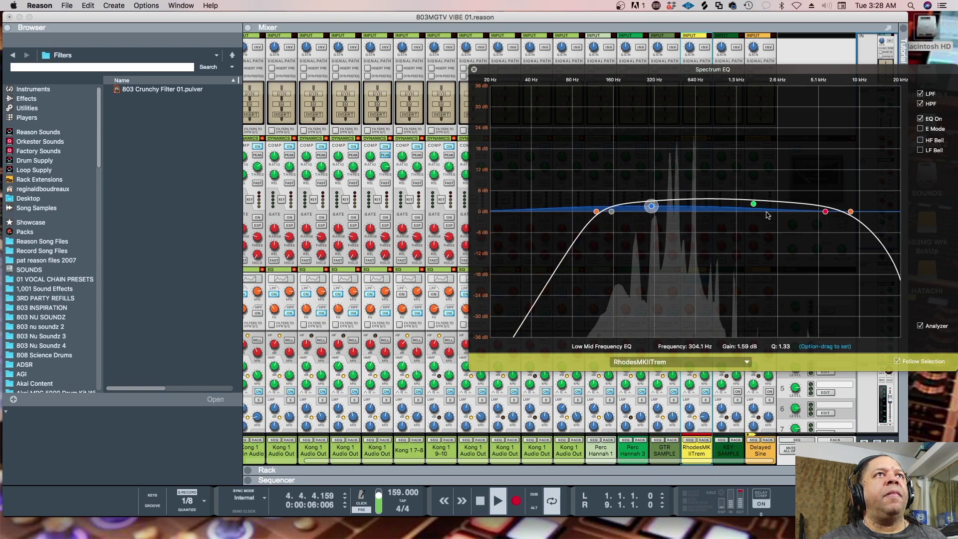
# - Slightly boost the RhodesMKIITrem high-frequency band, lower its low-pass cutoff a little and close the Spectrum EQ
pyautogui.click(826, 211)
pyautogui.moveTo(826, 212)
pyautogui.mouseDown()
pyautogui.moveTo(809, 207)
pyautogui.moveTo(849, 212)
pyautogui.moveTo(840, 212)
pyautogui.mouseUp()
pyautogui.click(753, 203)
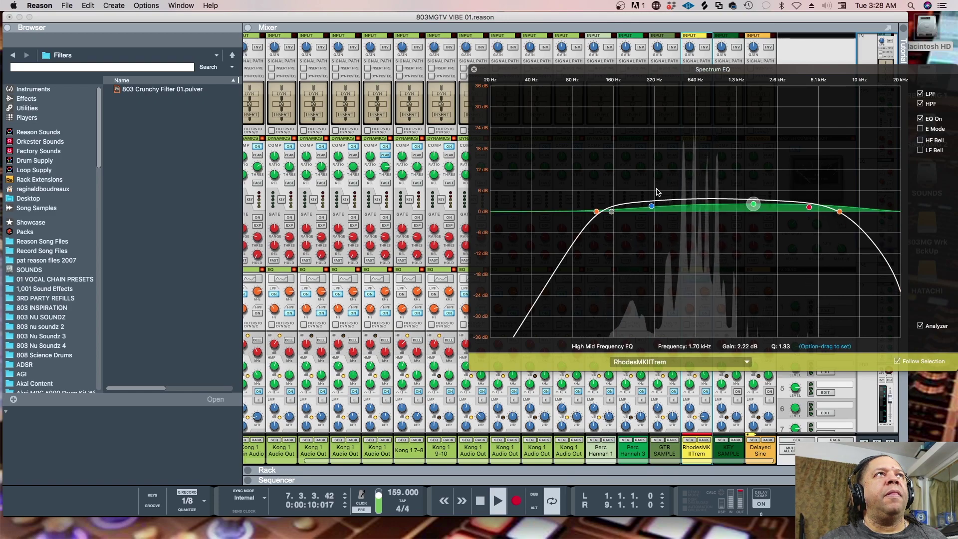
pyautogui.click(474, 71)
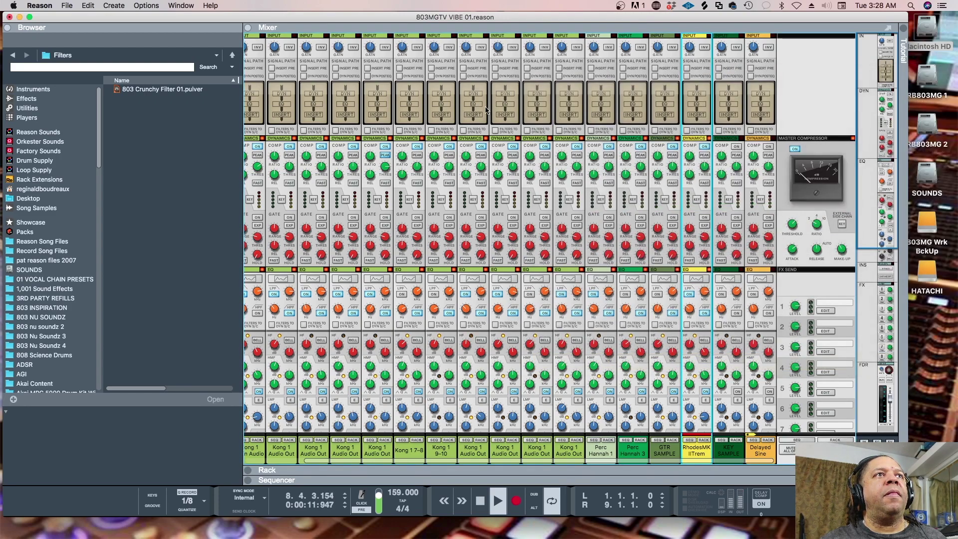
# - Lower the RhodesMKIITrem channel level to about -14.55 dB
pyautogui.scroll(-10, 625, 316)
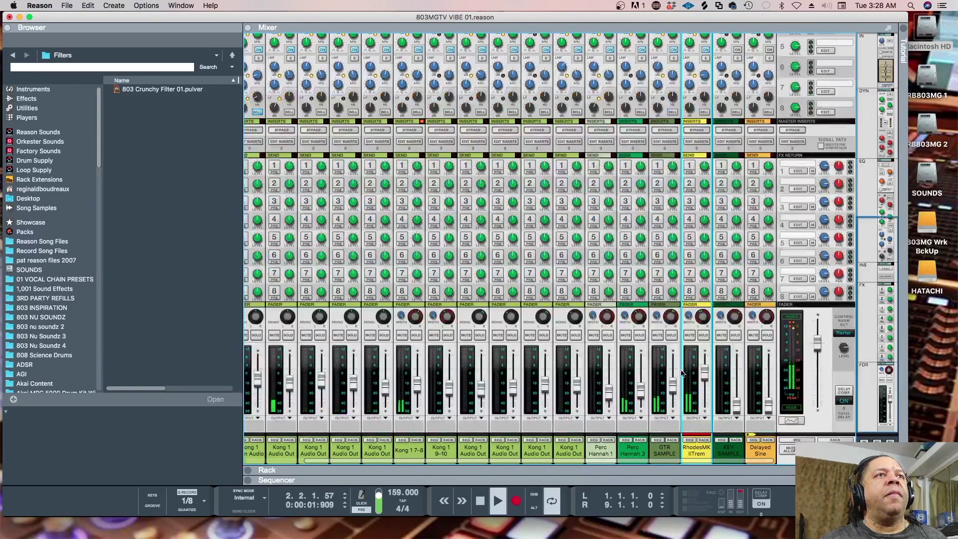
pyautogui.moveTo(704, 378); pyautogui.dragTo(707, 388)
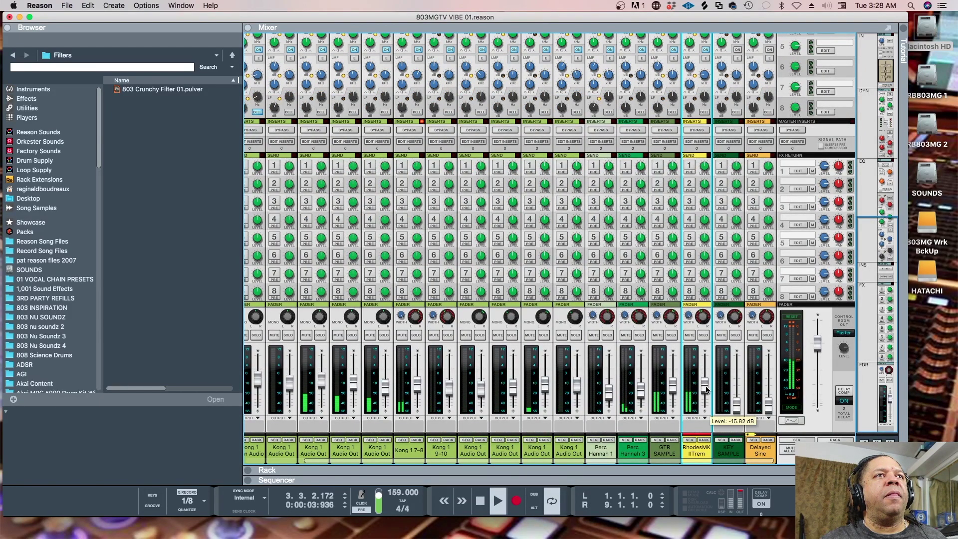
pyautogui.click(676, 392)
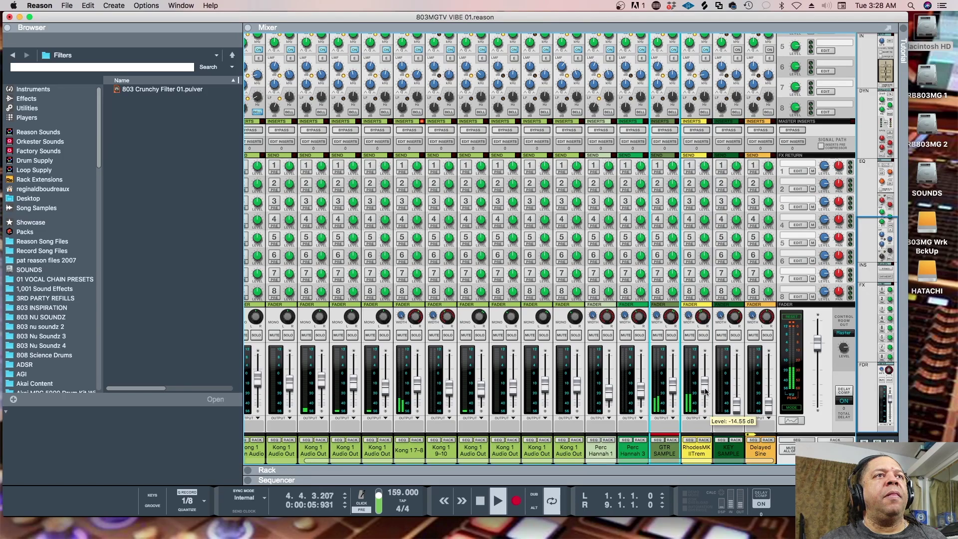
pyautogui.click(707, 389)
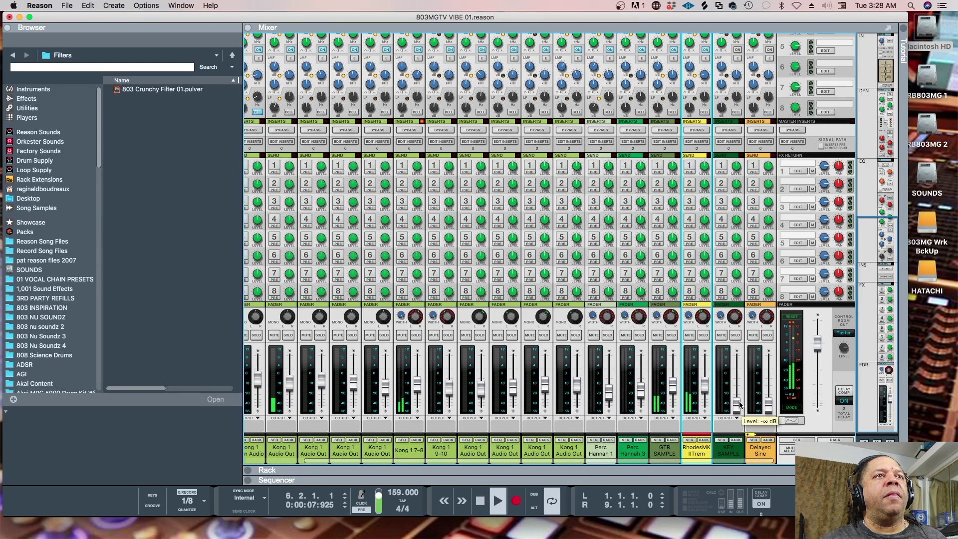
# - Raise the KEY SAMPLE fader from silence and switch on its high-pass filter and EQ in the Spectrum EQ
pyautogui.moveTo(737, 404); pyautogui.dragTo(739, 368)
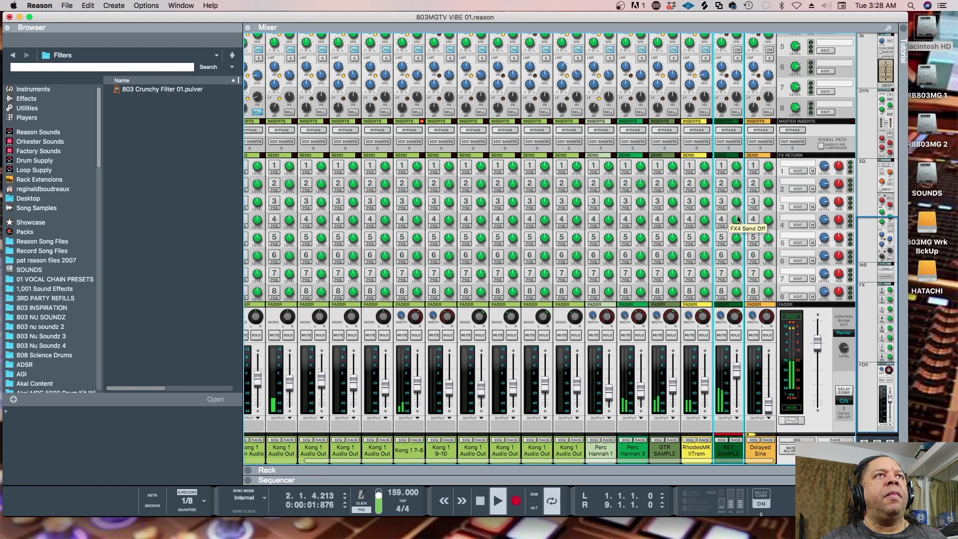
pyautogui.scroll(10, 723, 251)
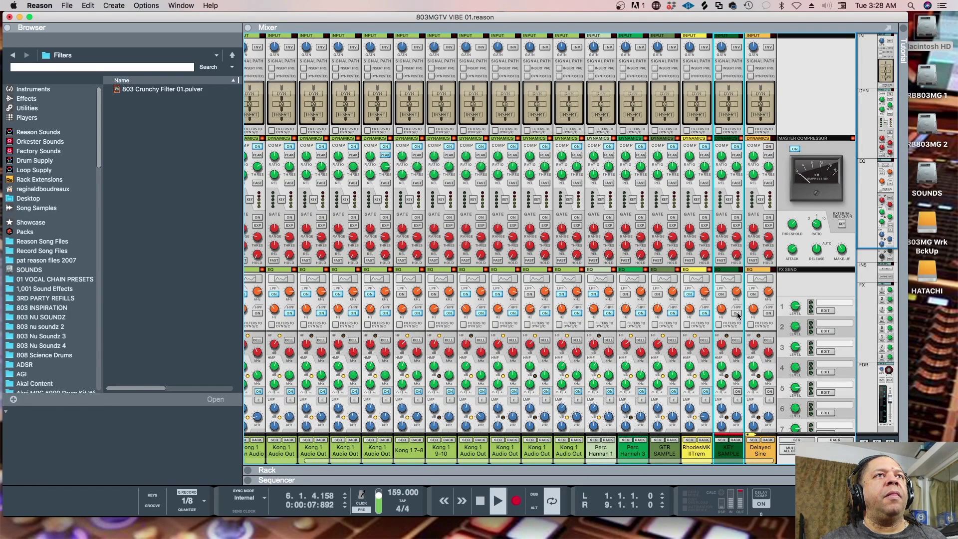
pyautogui.click(728, 281)
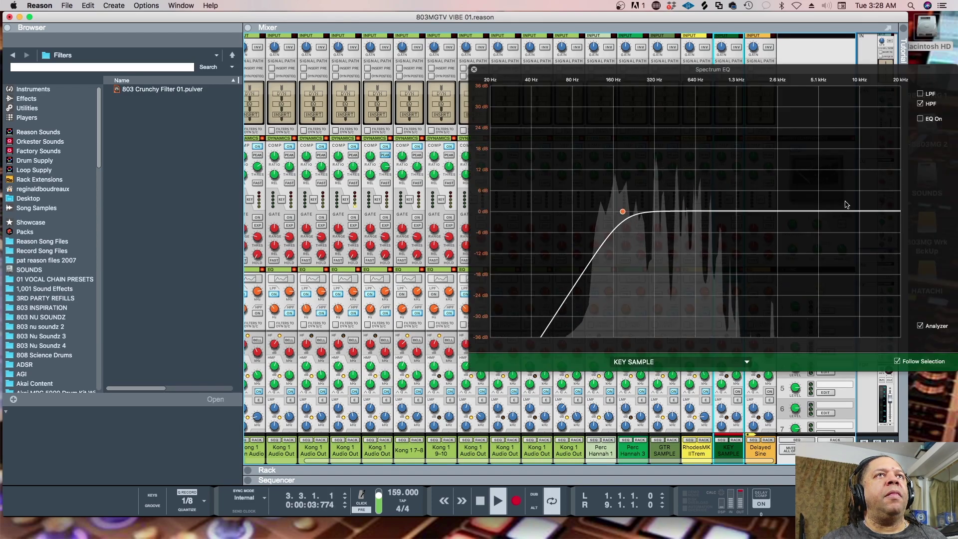
pyautogui.click(921, 118)
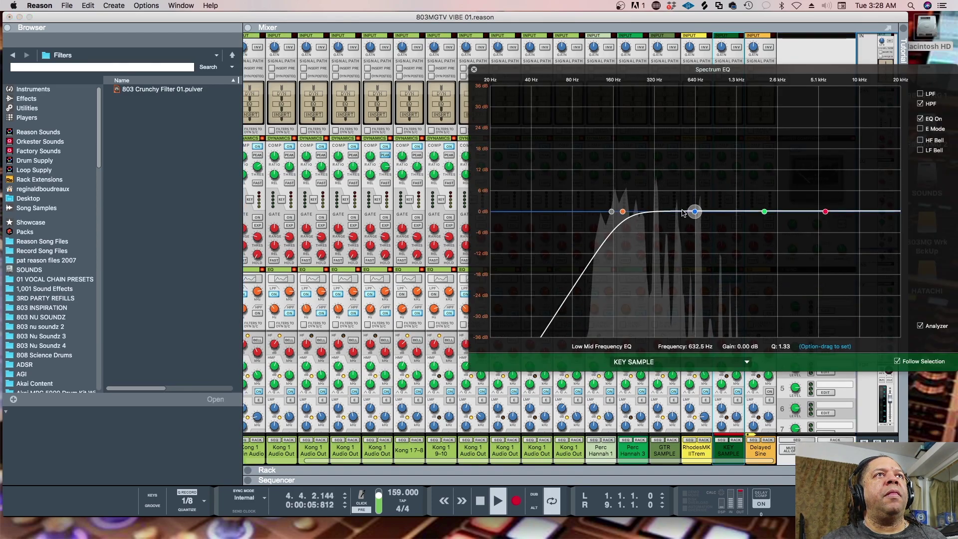
# - Boost KEY SAMPLE's low mids near 320 Hz and its high mids, lower the high-pass cutoff, and enable the low-pass filter at 3.54 kHz
pyautogui.moveTo(694, 211); pyautogui.dragTo(692, 202)
pyautogui.moveTo(623, 211); pyautogui.dragTo(593, 212)
pyautogui.moveTo(691, 202); pyautogui.dragTo(651, 202)
pyautogui.moveTo(763, 210); pyautogui.dragTo(747, 201)
pyautogui.click(826, 212)
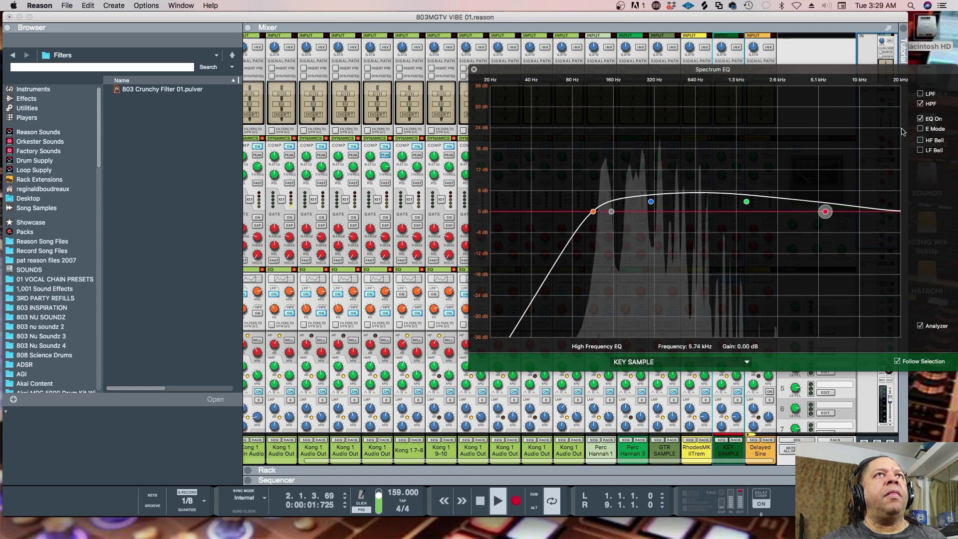
pyautogui.click(920, 93)
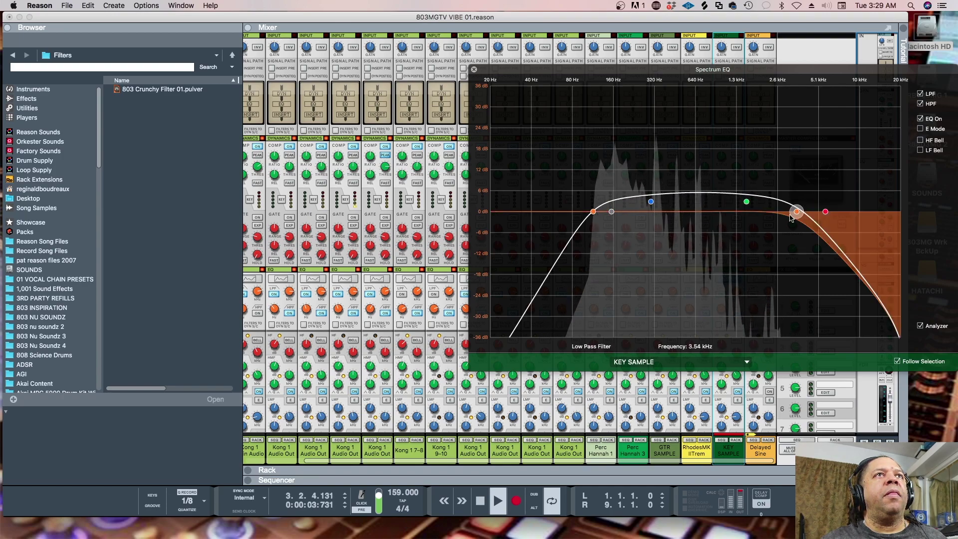
pyautogui.click(476, 70)
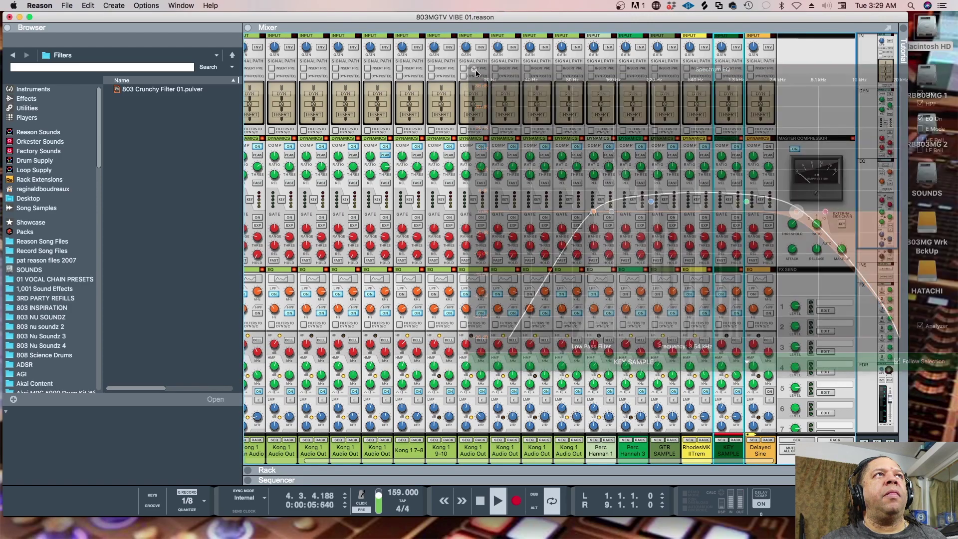
# - Lower the KEY SAMPLE channel level to about -13.93 dB and select the RhodesMKIITrem channel
pyautogui.scroll(-6, 705, 321)
pyautogui.moveTo(736, 370); pyautogui.dragTo(737, 386)
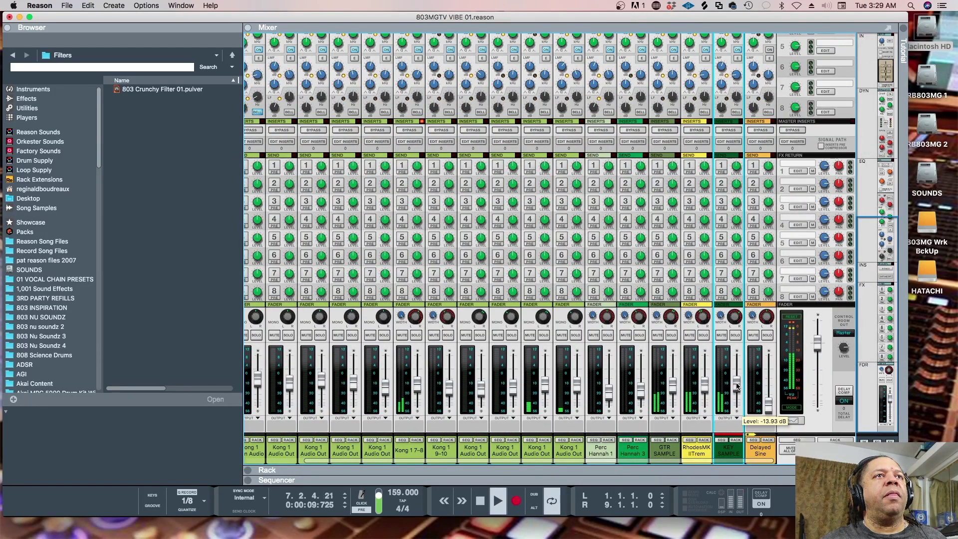
pyautogui.press('Up')
pyautogui.press('Up')
pyautogui.click(698, 388)
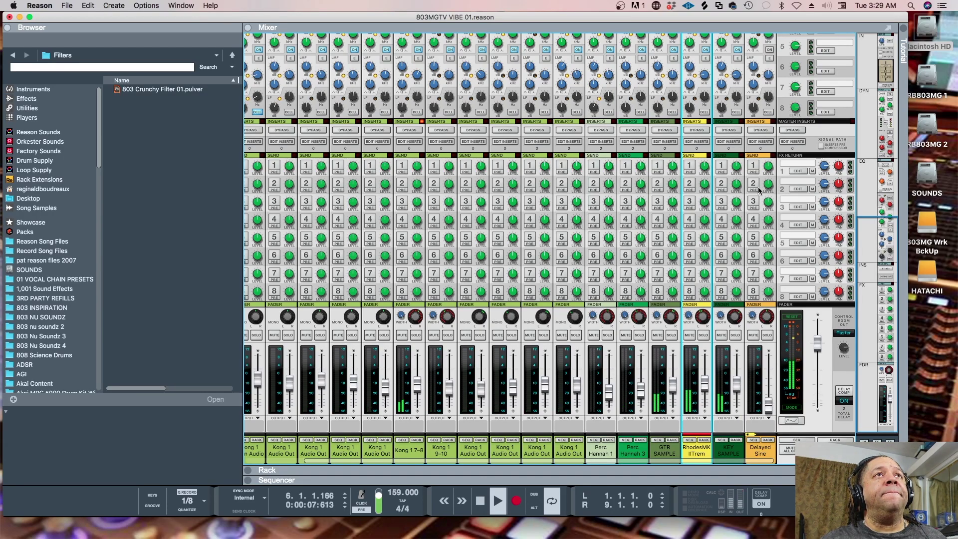
# - Raise the Delayed Sine channel fader from silence to -70.00 dB
pyautogui.scroll(10, 759, 194)
pyautogui.scroll(-10, 766, 156)
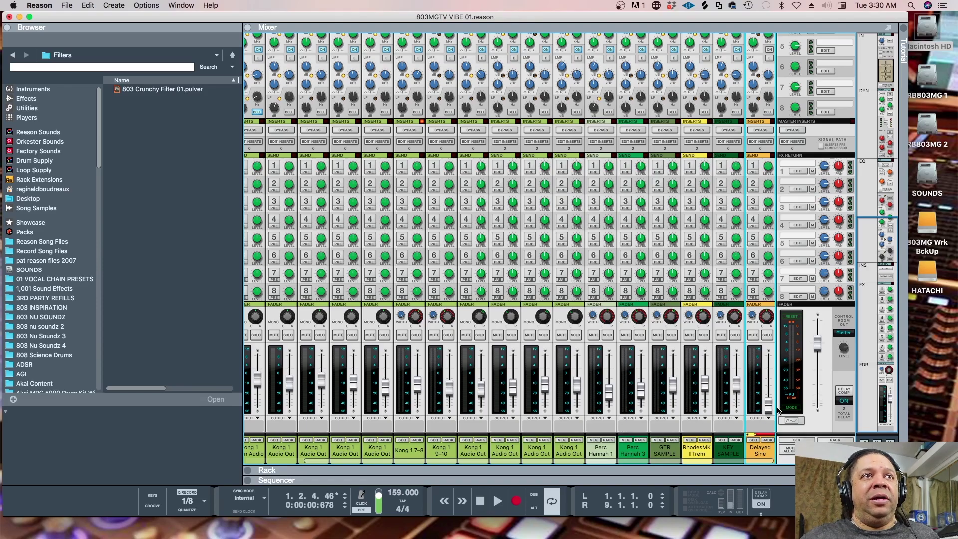
pyautogui.moveTo(769, 408)
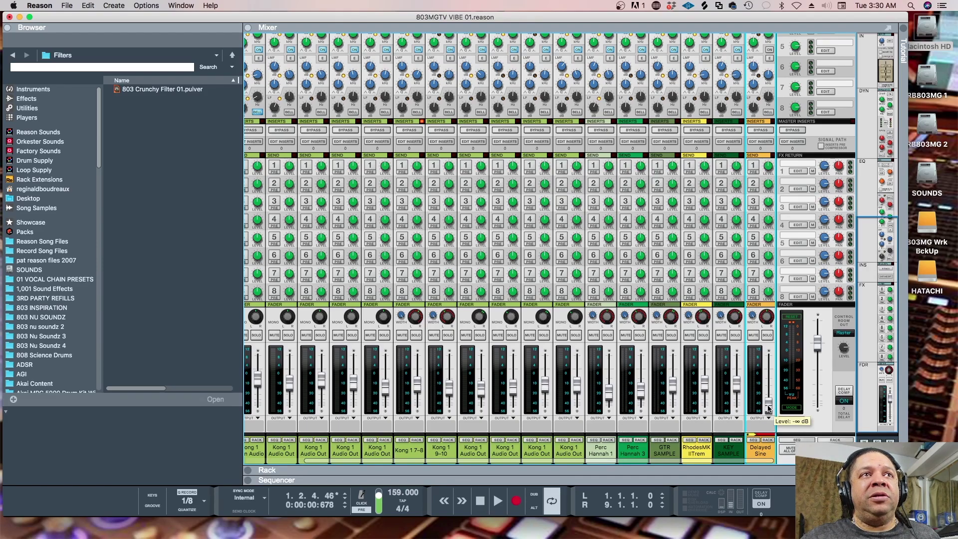
pyautogui.moveTo(769, 408); pyautogui.dragTo(769, 406)
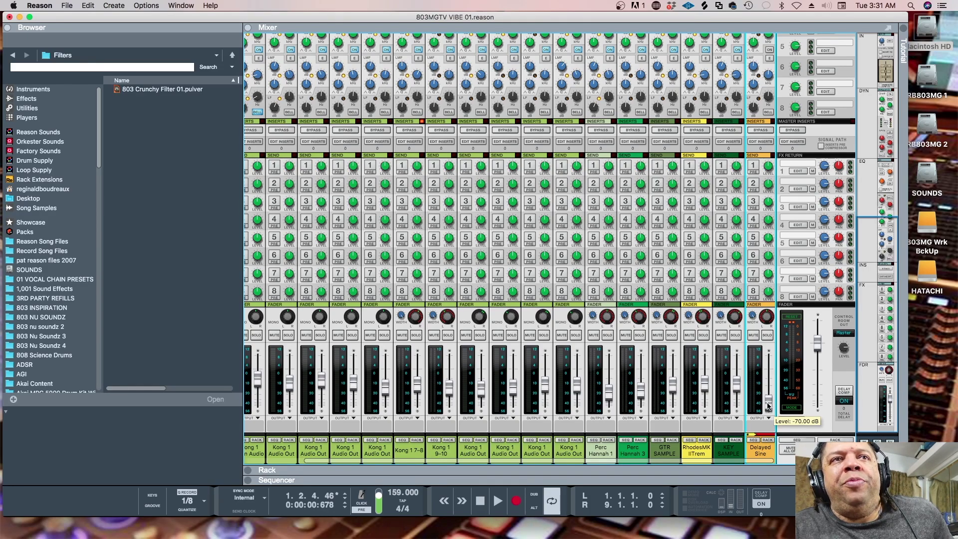
# - Expand the sequencer to full height and mute the spare Mimic 2 clip that starts at bar 10
pyautogui.moveTo(718, 480); pyautogui.dragTo(716, 189)
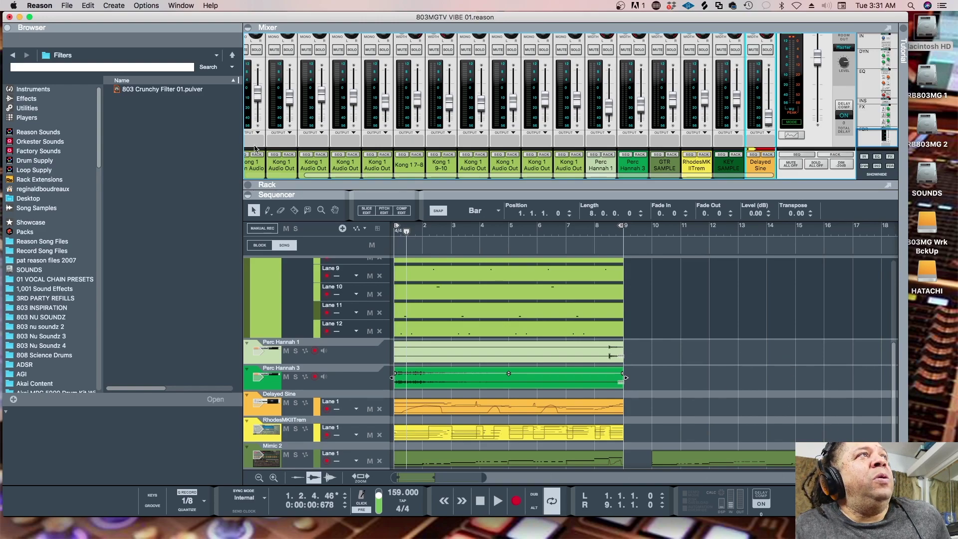
pyautogui.moveTo(621, 190); pyautogui.dragTo(607, 51)
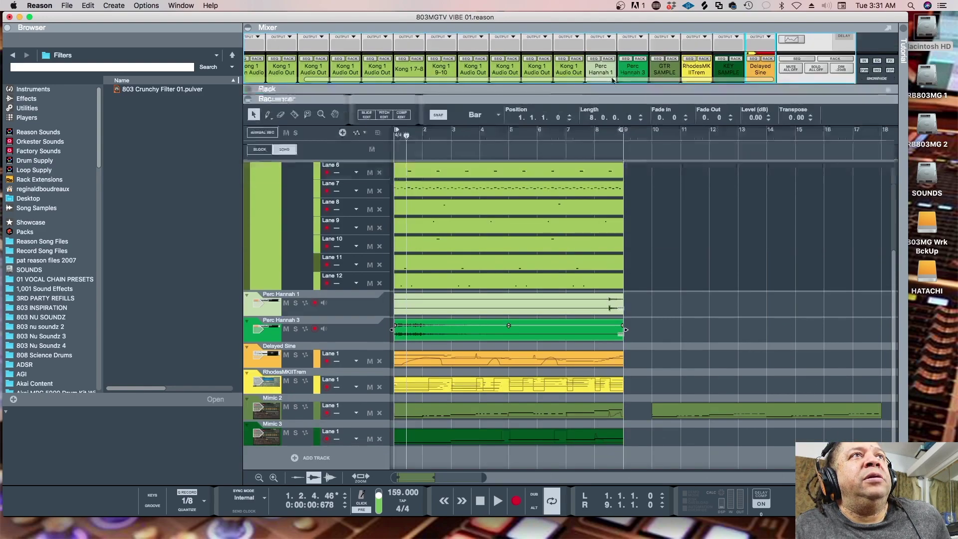
pyautogui.moveTo(694, 254); pyautogui.dragTo(740, 420)
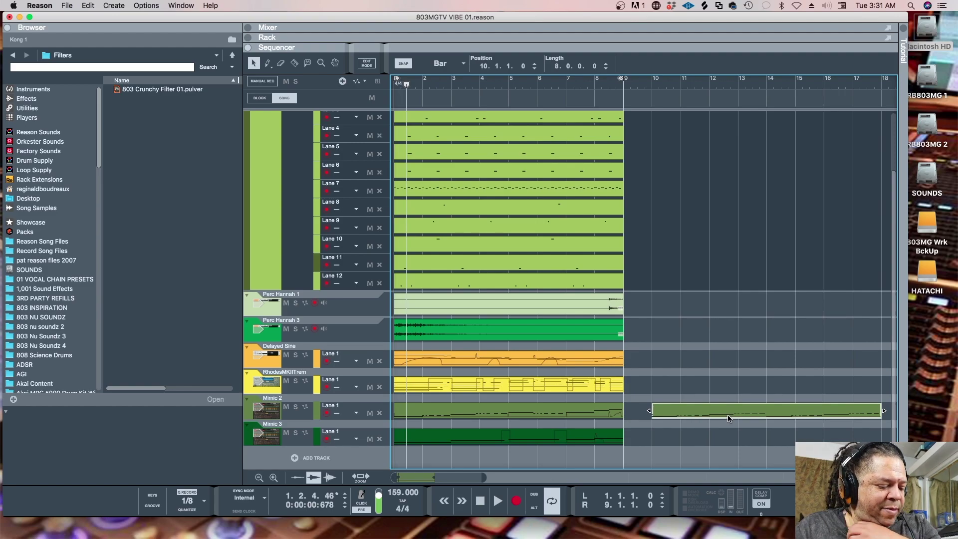
pyautogui.press('m')
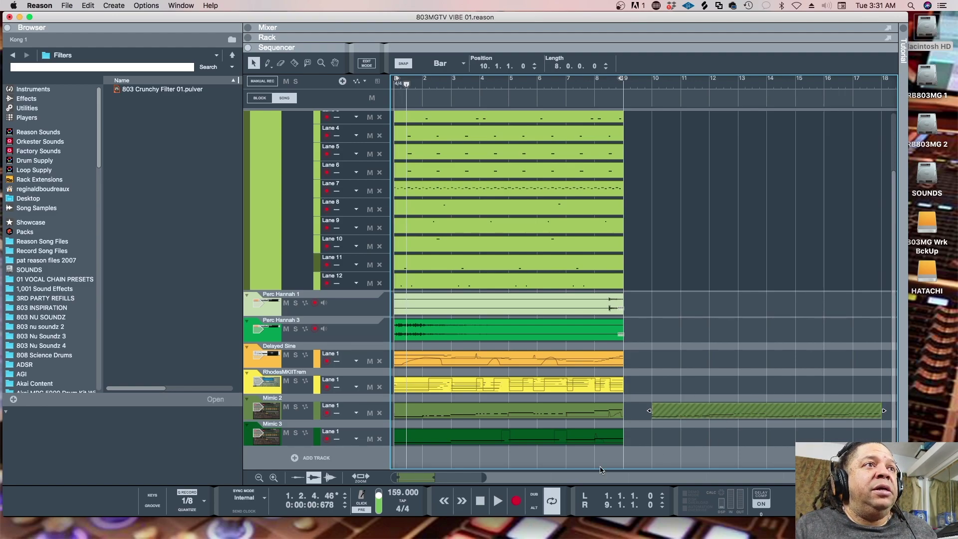
# - Hide the browser and move the muted Mimic 2 clip past the song end to bar 103
pyautogui.click(7, 28)
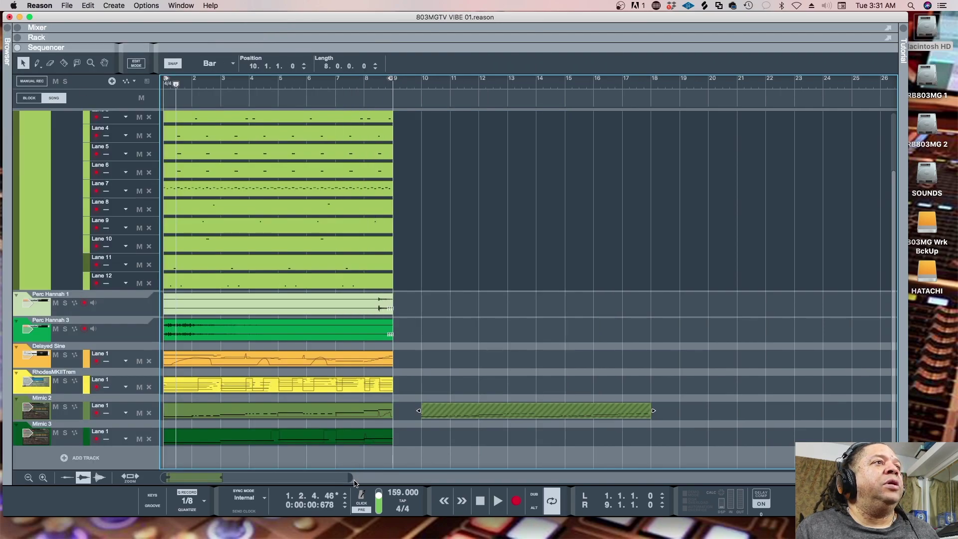
pyautogui.moveTo(351, 480); pyautogui.dragTo(761, 483)
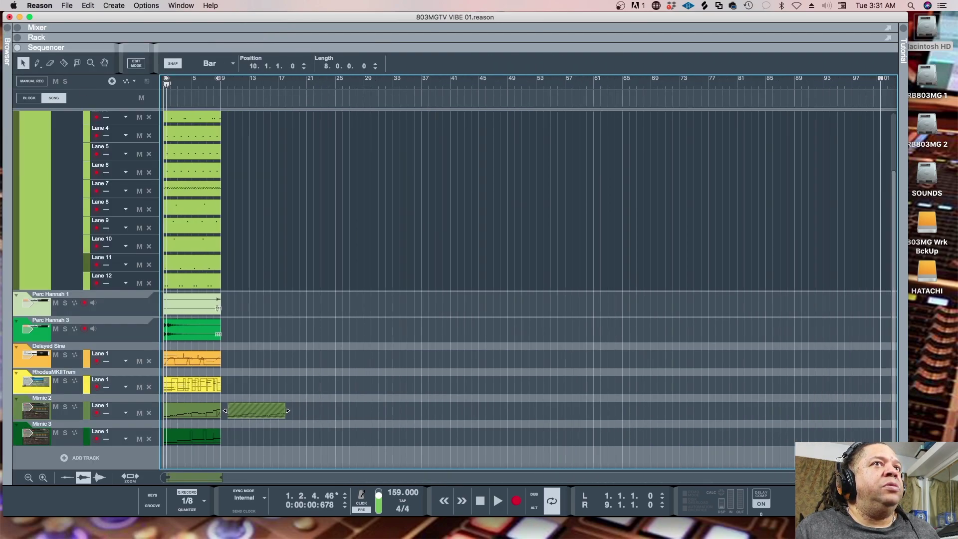
pyautogui.moveTo(255, 411); pyautogui.dragTo(865, 410)
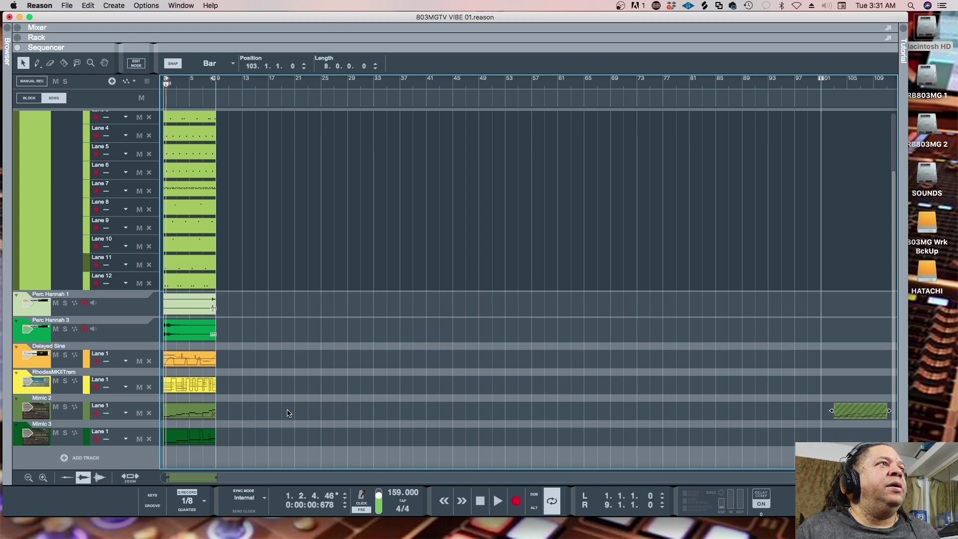
# - Duplicate the eight-bar clips on all tracks seven times in a row so the arrangement runs up to bar 65
pyautogui.moveTo(187, 245); pyautogui.dragTo(175, 103)
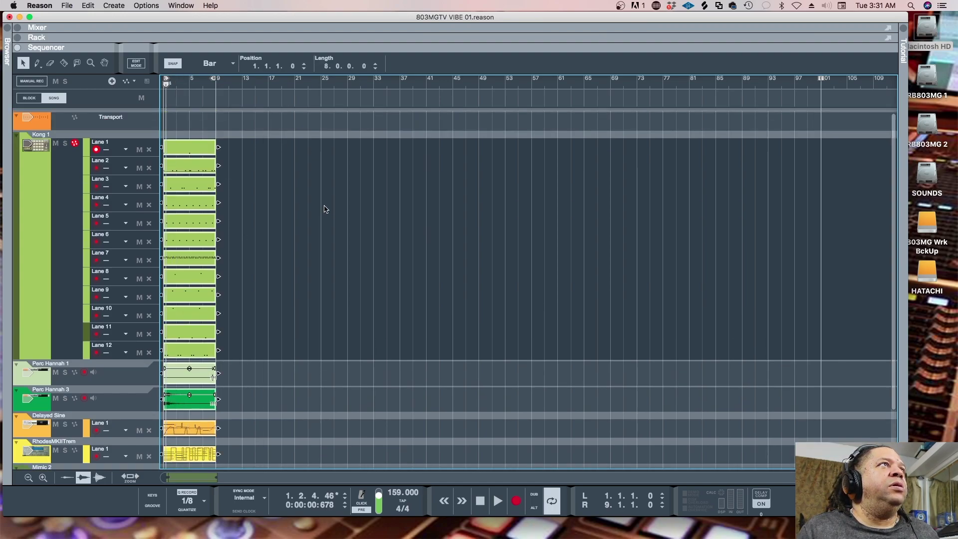
pyautogui.scroll(-1, 323, 209)
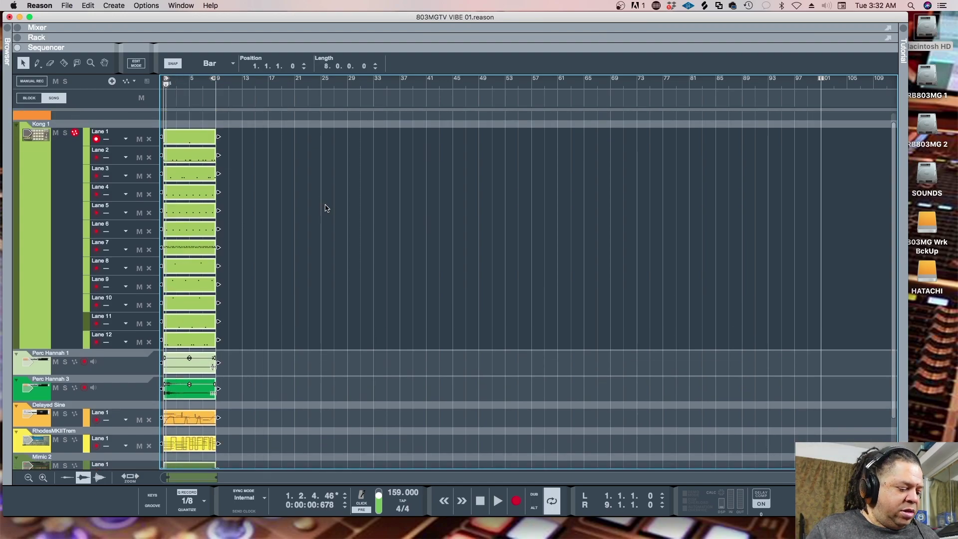
pyautogui.press('super+d')
pyautogui.press('super+d')
pyautogui.press('super+d')
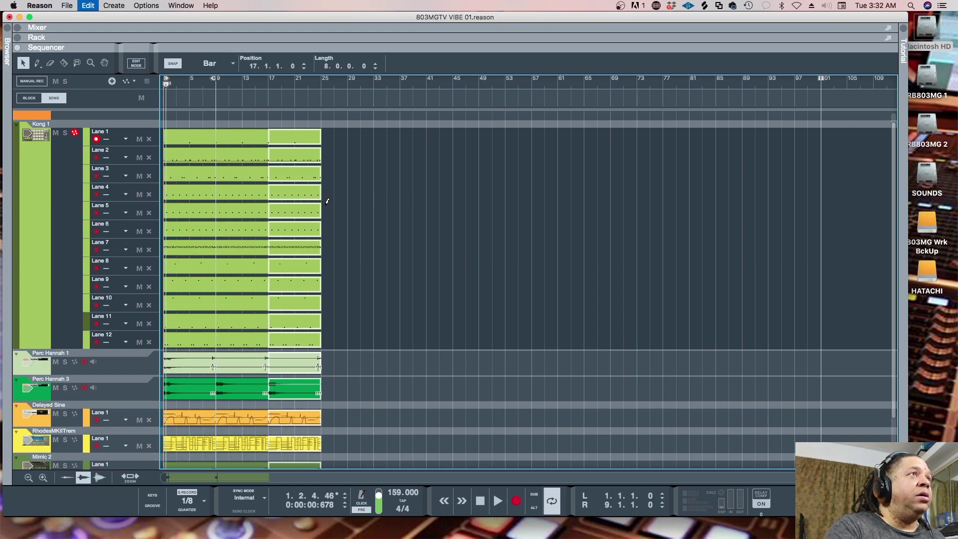
pyautogui.press('super+d')
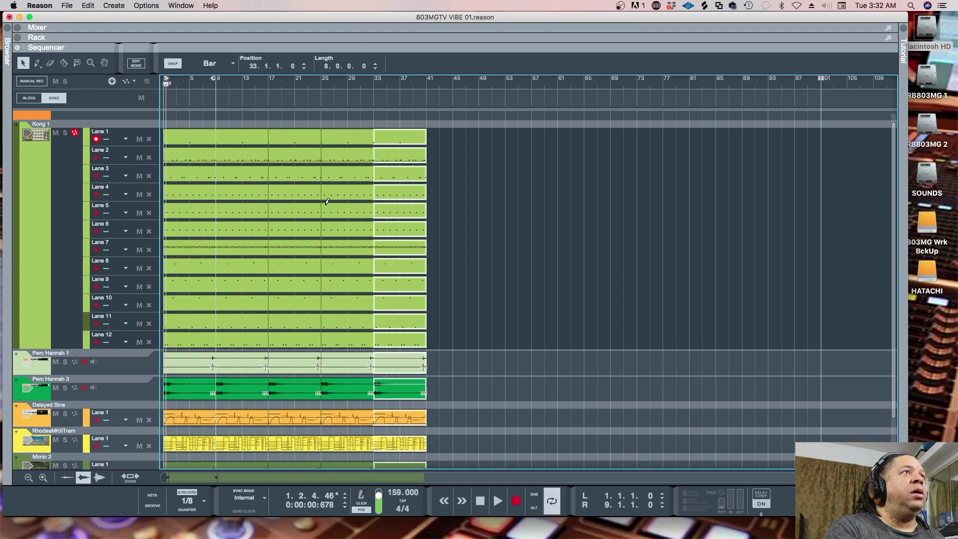
pyautogui.press('super+d')
pyautogui.press('super+d')
pyautogui.press('super+d')
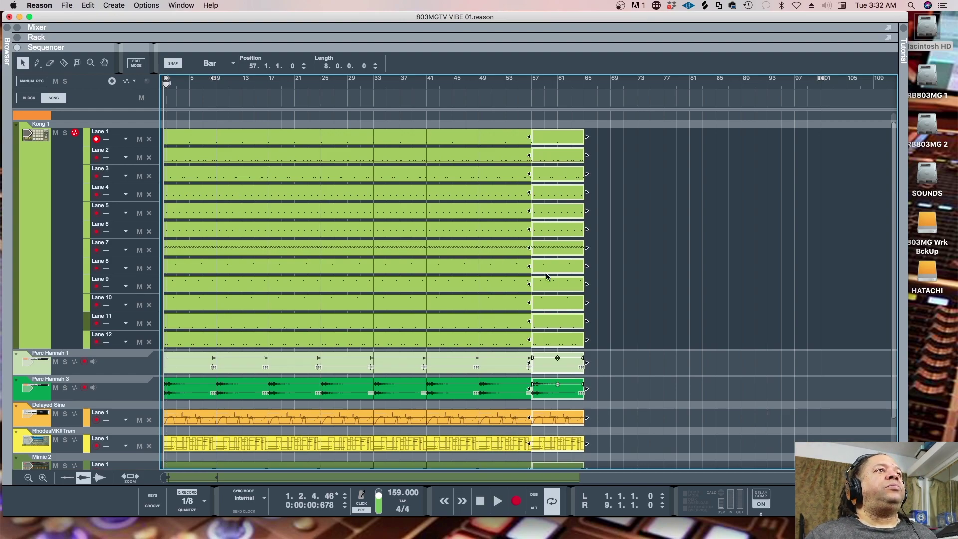
# - Mute every Perc Hannah 3 clip across the arrangement
pyautogui.click(630, 291)
pyautogui.scroll(-3, 624, 290)
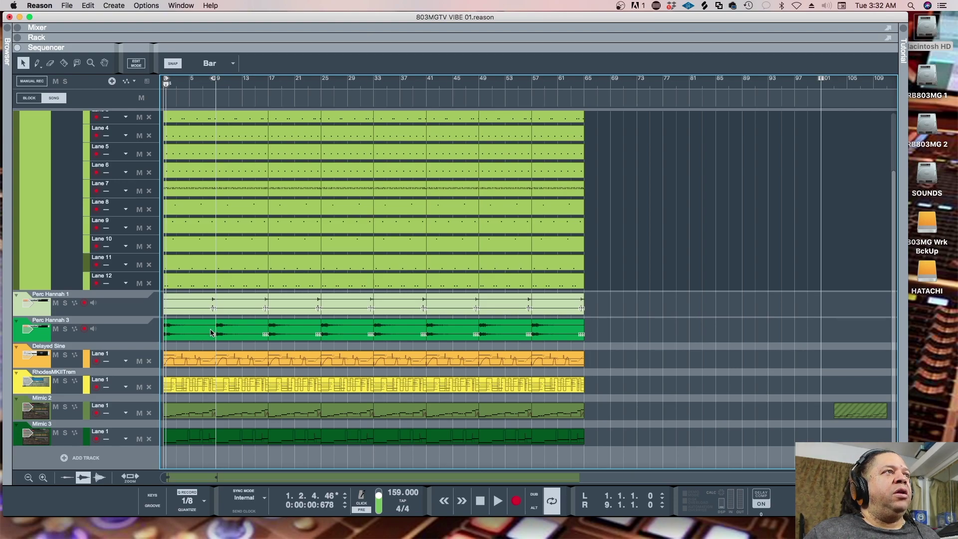
pyautogui.click(240, 331)
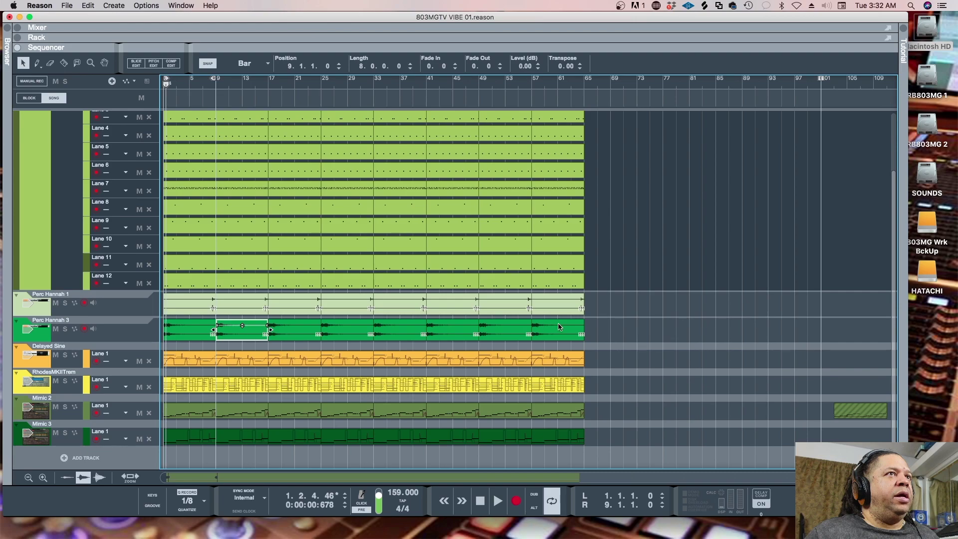
pyautogui.moveTo(627, 325); pyautogui.dragTo(383, 331)
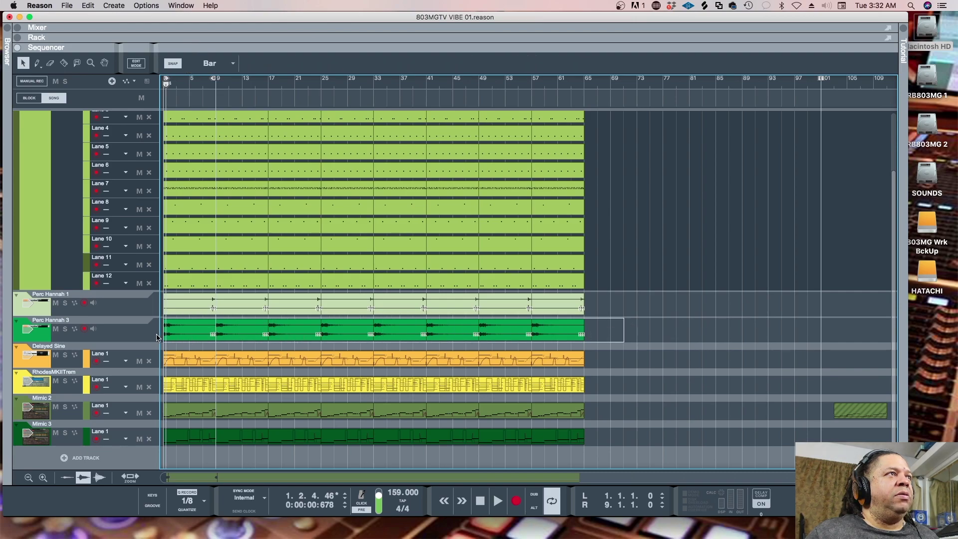
pyautogui.moveTo(157, 337); pyautogui.dragTo(158, 338)
pyautogui.press('m')
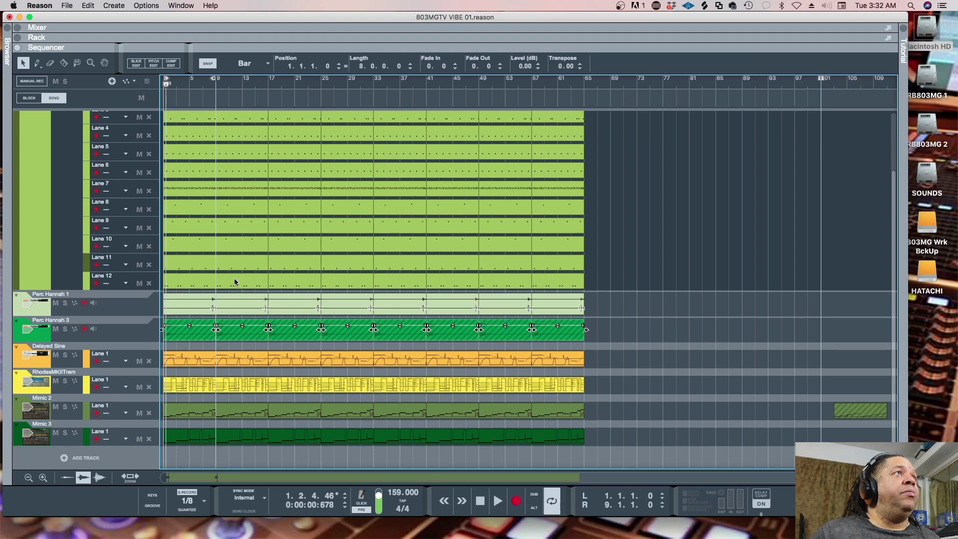
# - Mute the first eight-bar clips on all twelve Kong 1 lanes and on Perc Hannah 1
pyautogui.scroll(4, 195, 136)
pyautogui.moveTo(189, 124); pyautogui.dragTo(190, 178)
pyautogui.press('m')
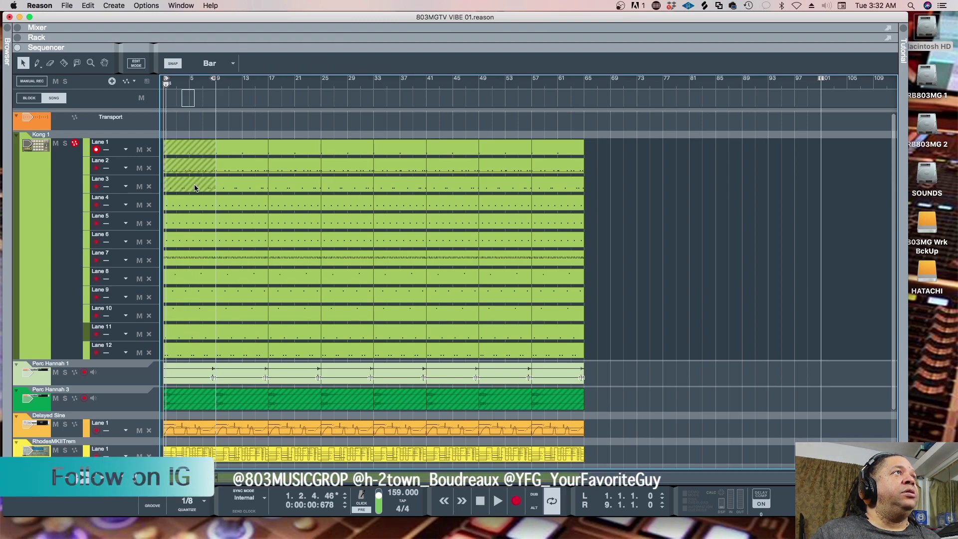
pyautogui.moveTo(190, 196); pyautogui.dragTo(194, 180)
pyautogui.moveTo(193, 122); pyautogui.dragTo(194, 231)
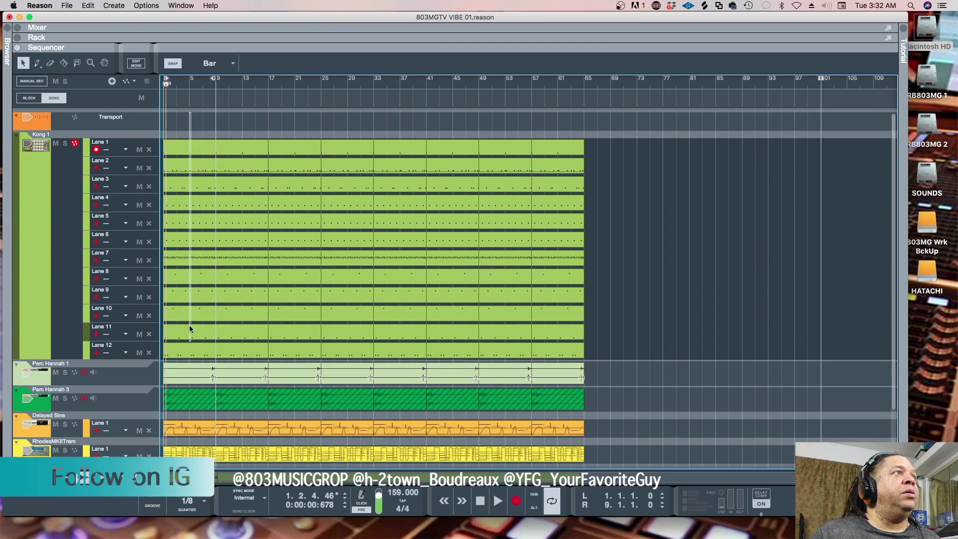
pyautogui.moveTo(188, 341); pyautogui.dragTo(190, 380)
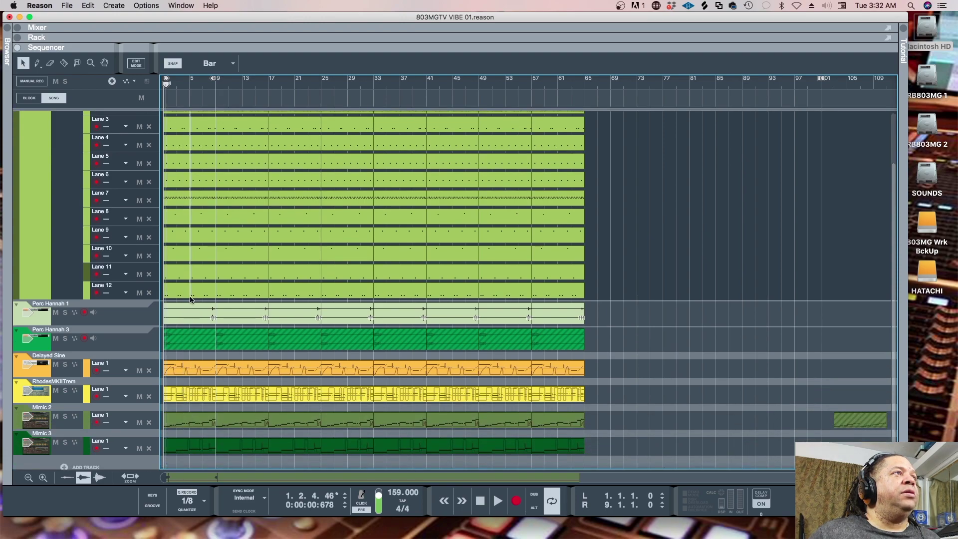
pyautogui.moveTo(188, 310); pyautogui.dragTo(189, 311)
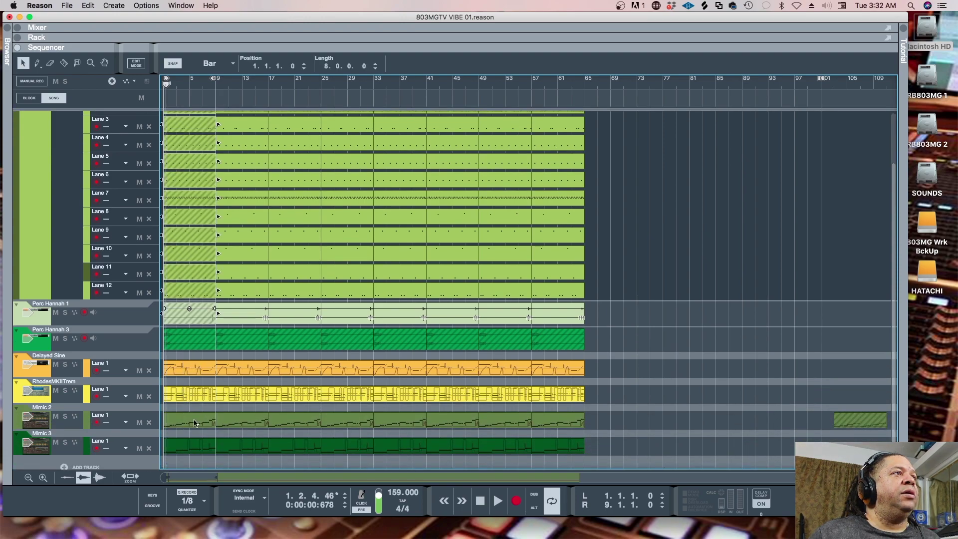
# - Mute the first eight-bar clips of Delayed Sine, RhodesMKIITrem, Mimic 2 and Mimic 3
pyautogui.click(199, 461)
pyautogui.moveTo(193, 374); pyautogui.dragTo(192, 364)
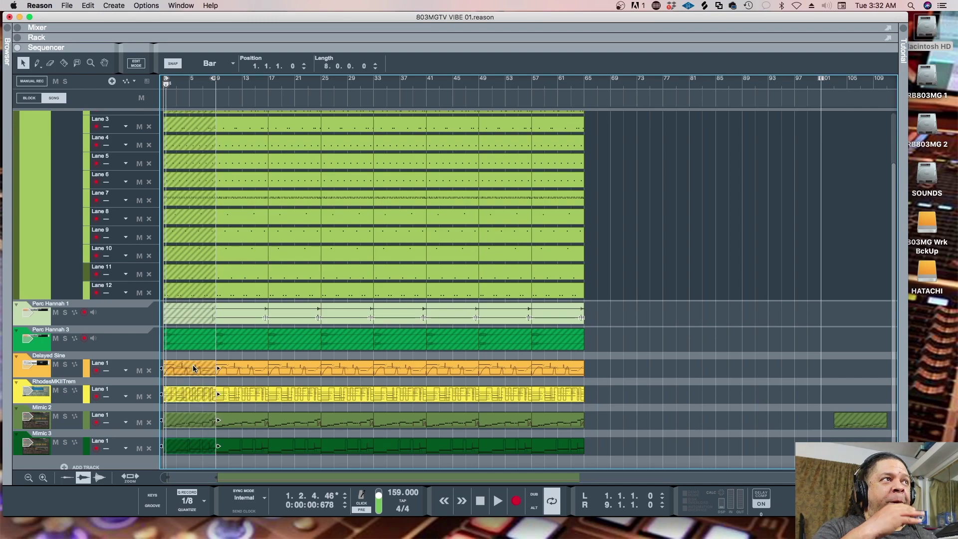
pyautogui.press('space')
pyautogui.press('m')
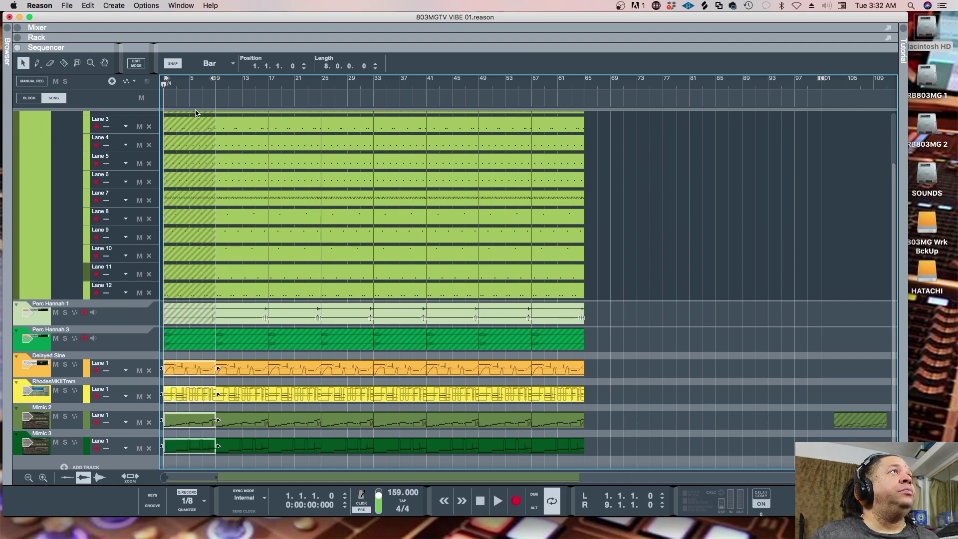
pyautogui.press('m')
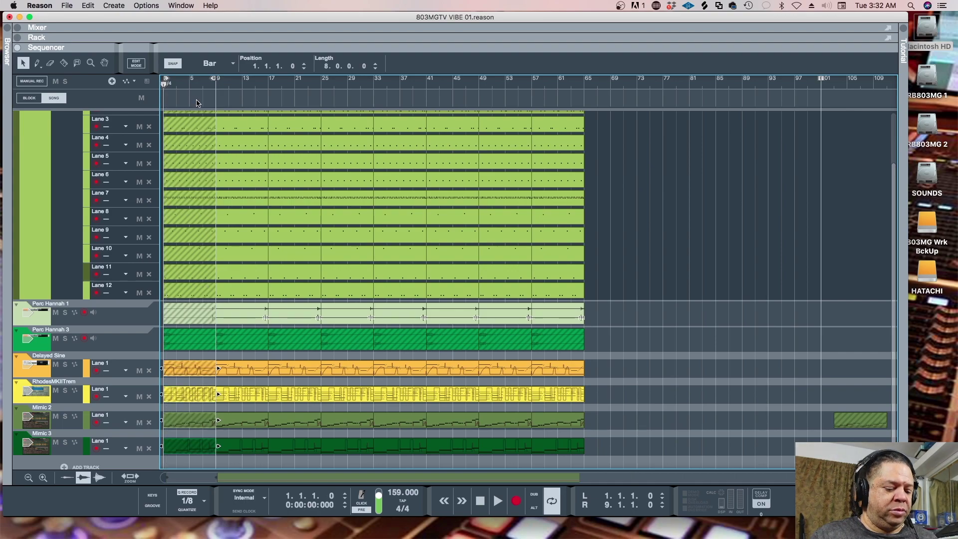
# - Start playback and reorder the tracks, with Delayed Sine below Mimic 3 and Mimic 2 above RhodesMKIITrem
pyautogui.press('space')
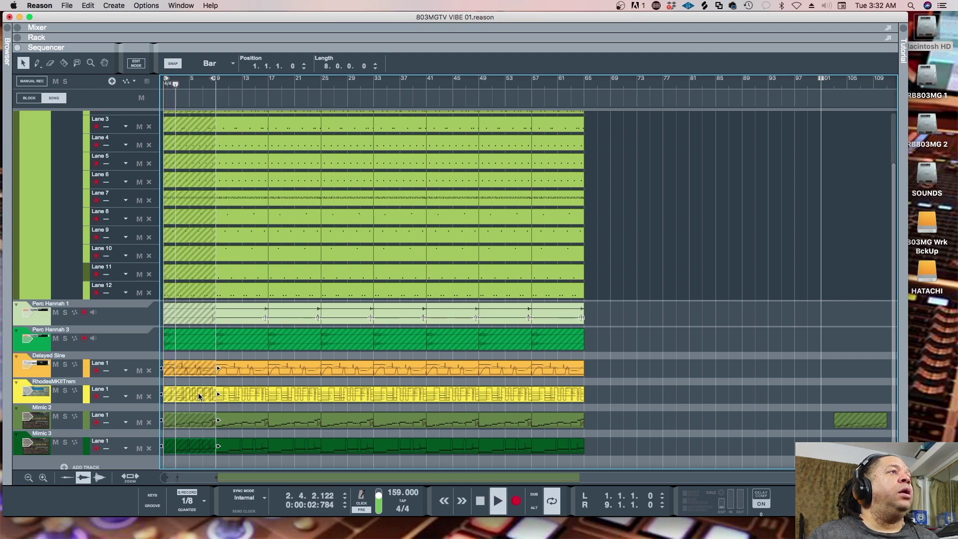
pyautogui.moveTo(9, 372); pyautogui.dragTo(16, 459)
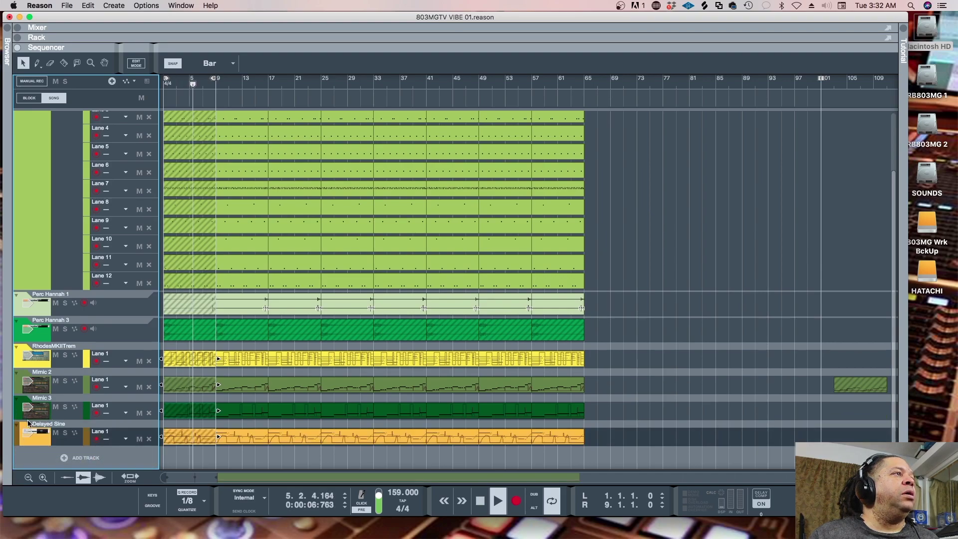
pyautogui.moveTo(22, 386); pyautogui.dragTo(20, 348)
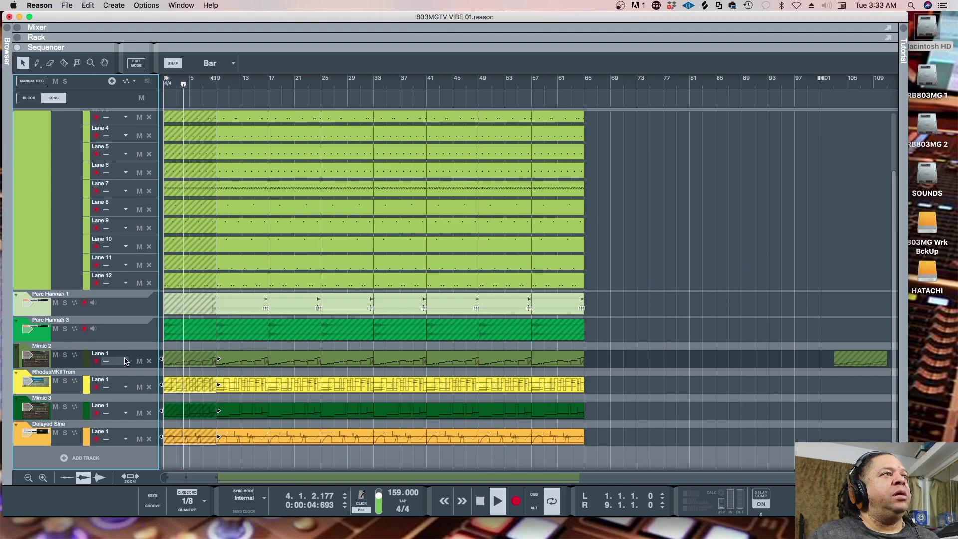
# - Unmute only the first eight-bar Mimic 2 clip for the intro
pyautogui.click(176, 364)
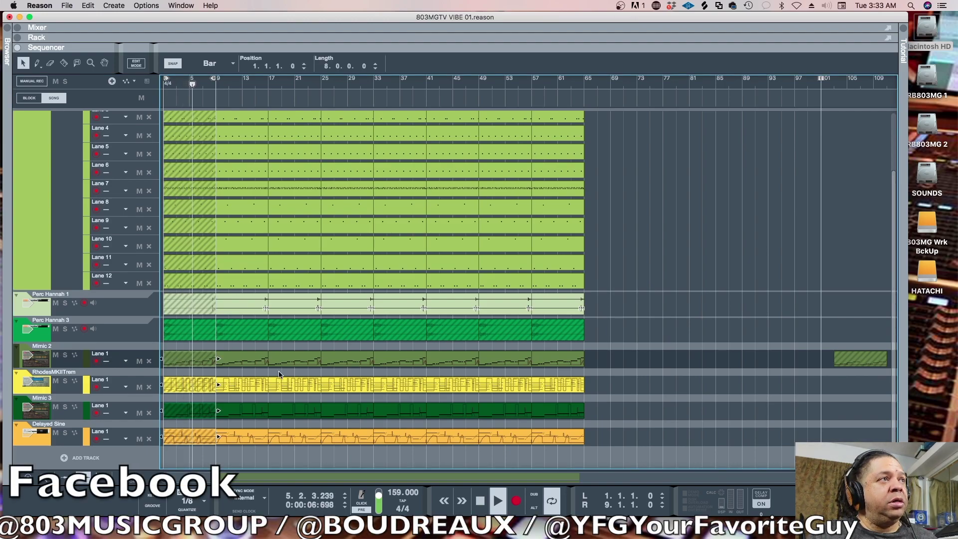
pyautogui.click(665, 368)
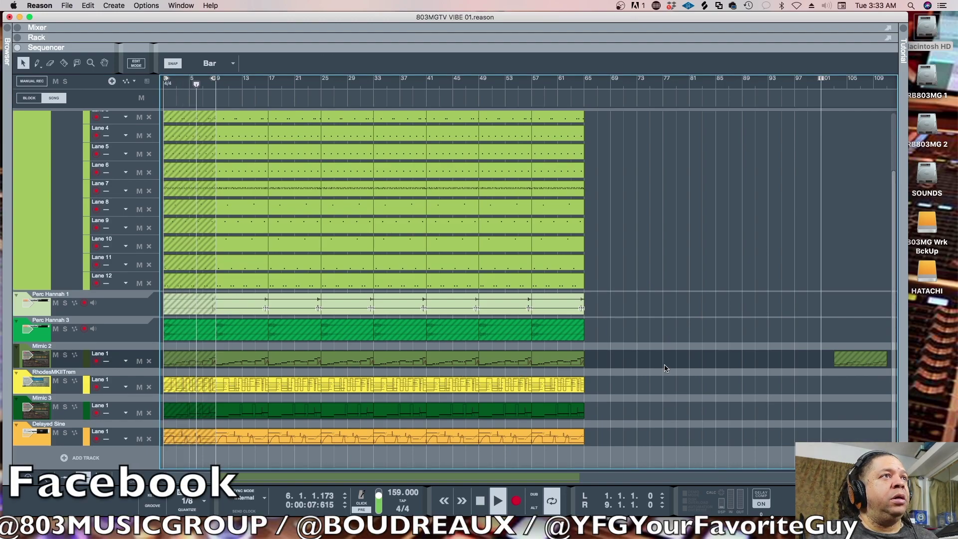
pyautogui.click(195, 363)
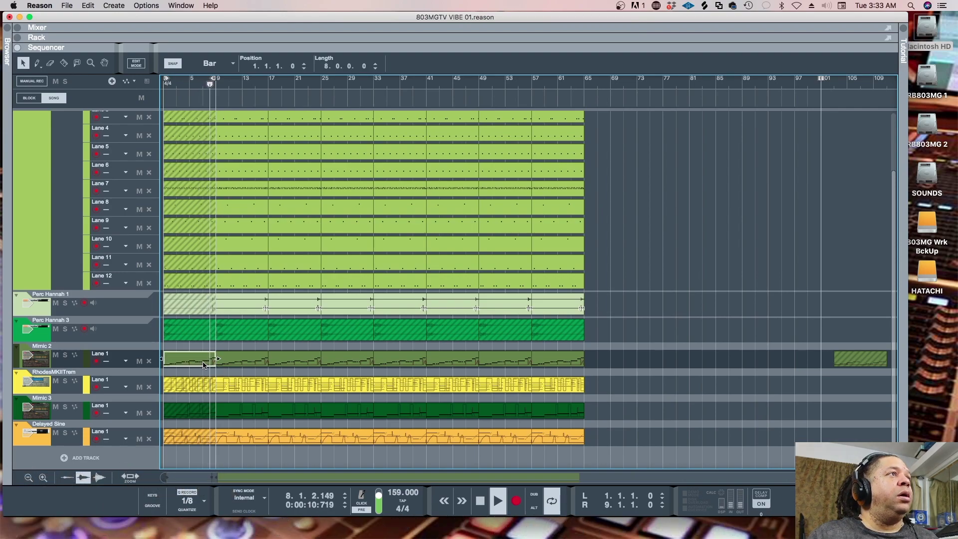
# - Unmute the first eight-bar clips on Kong 1 Lane 6 and Lane 5
pyautogui.scroll(1, 193, 154)
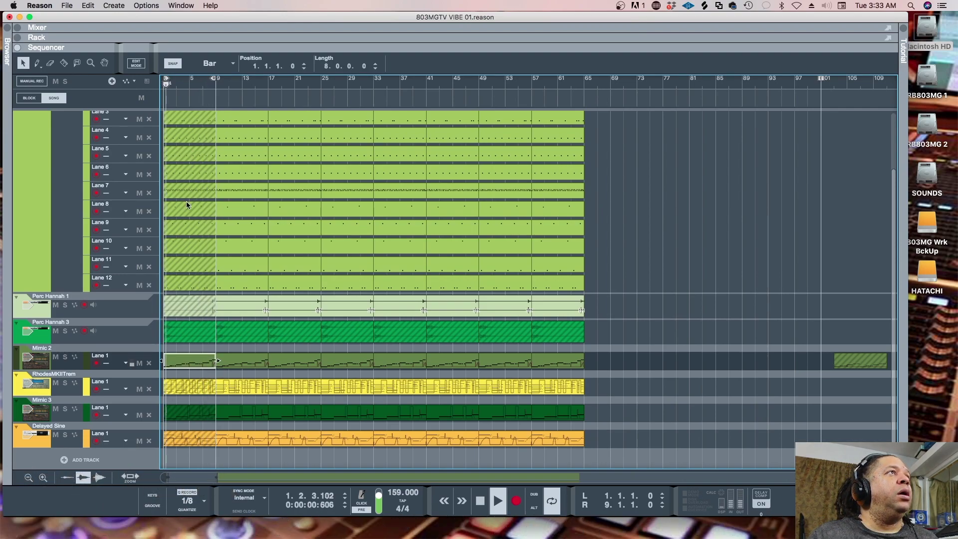
pyautogui.click(181, 171)
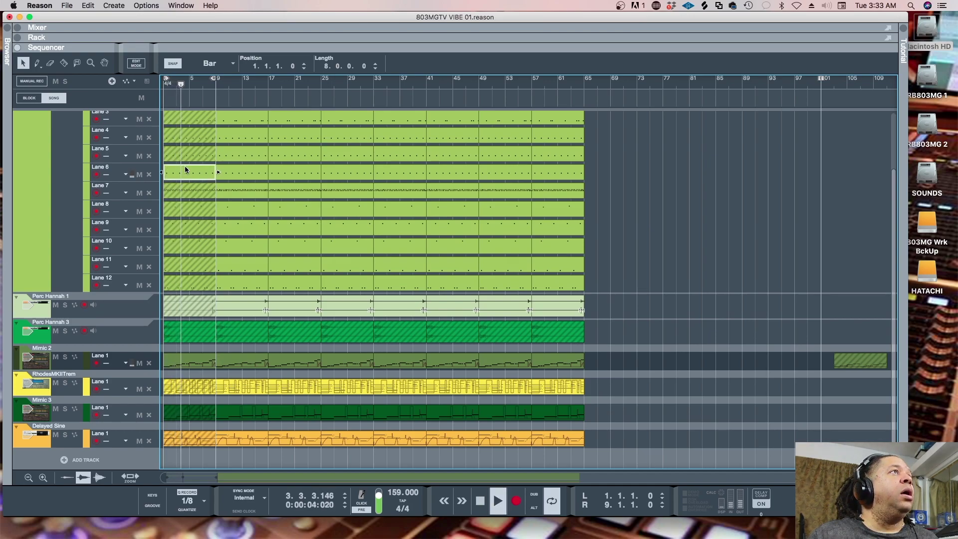
pyautogui.click(186, 159)
pyautogui.press('m')
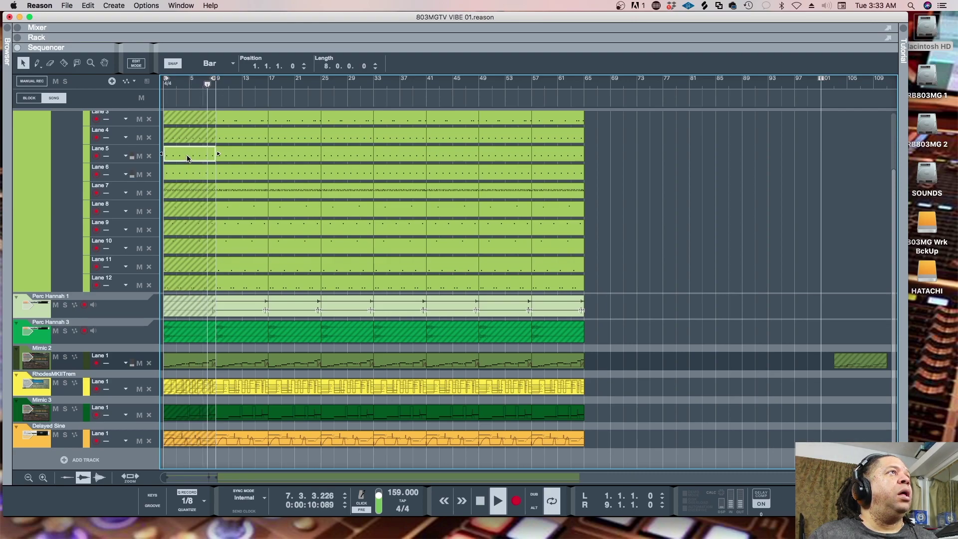
# - Toggle the mute on the first Lane 5 clip to compare, and unmute the first eight-bar clips on Lanes 11 and 12
pyautogui.press('m')
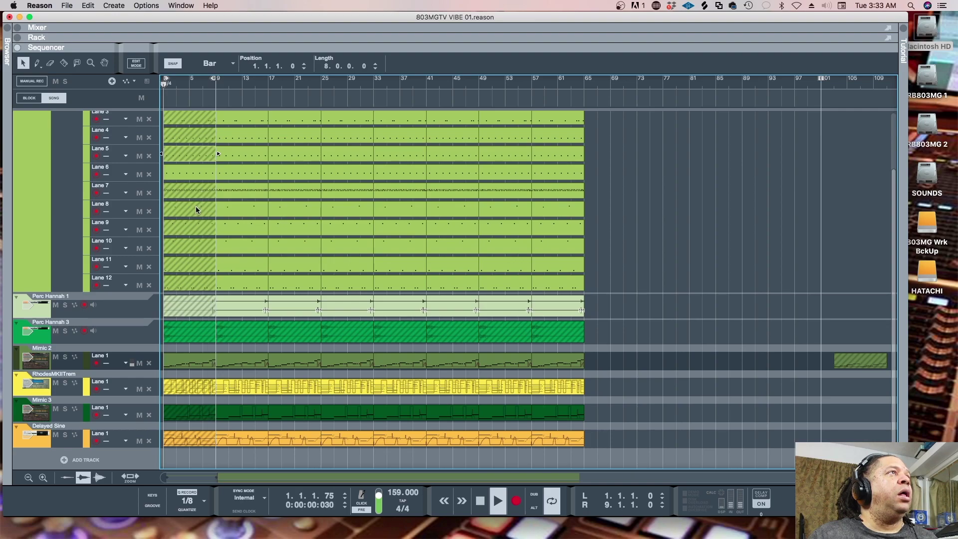
pyautogui.press('m')
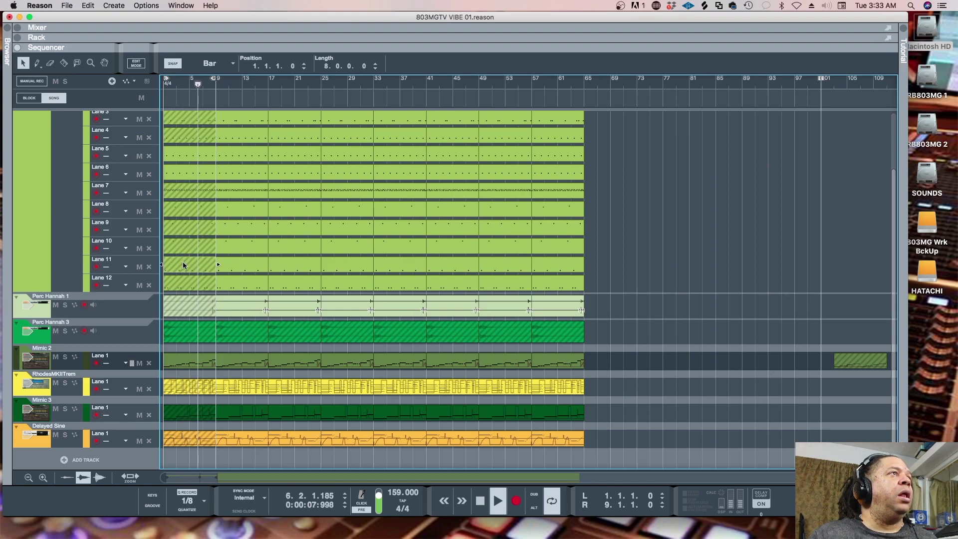
pyautogui.click(183, 287)
pyautogui.moveTo(183, 289); pyautogui.dragTo(182, 282)
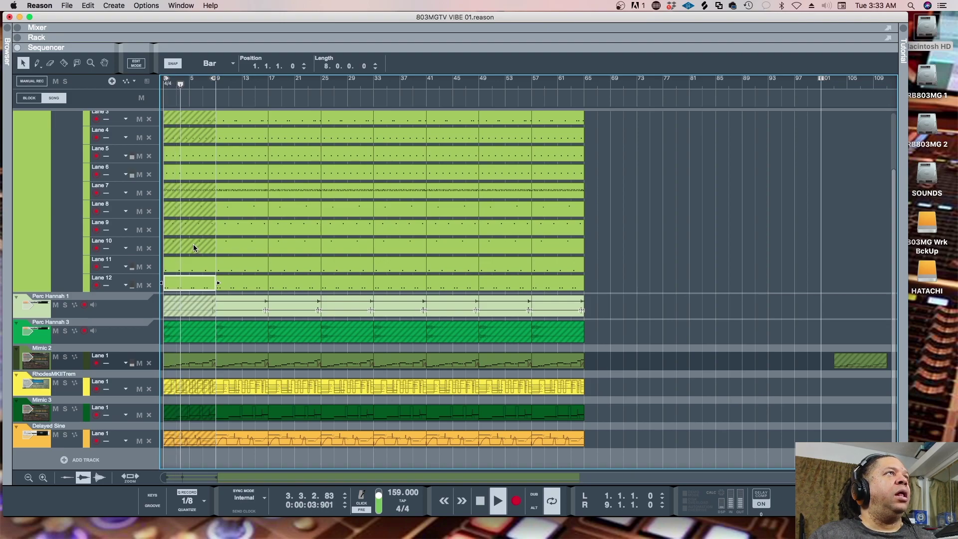
pyautogui.click(170, 257)
pyautogui.click(170, 256)
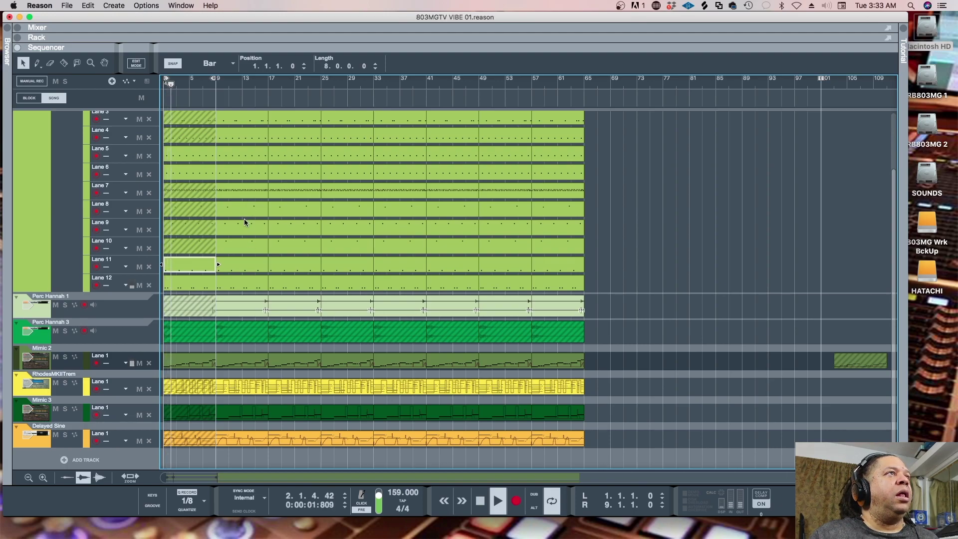
# - Mute the eight-bar clips starting at bar 9 on Lane 7, Mimic 3 and Delayed Sine
pyautogui.click(244, 196)
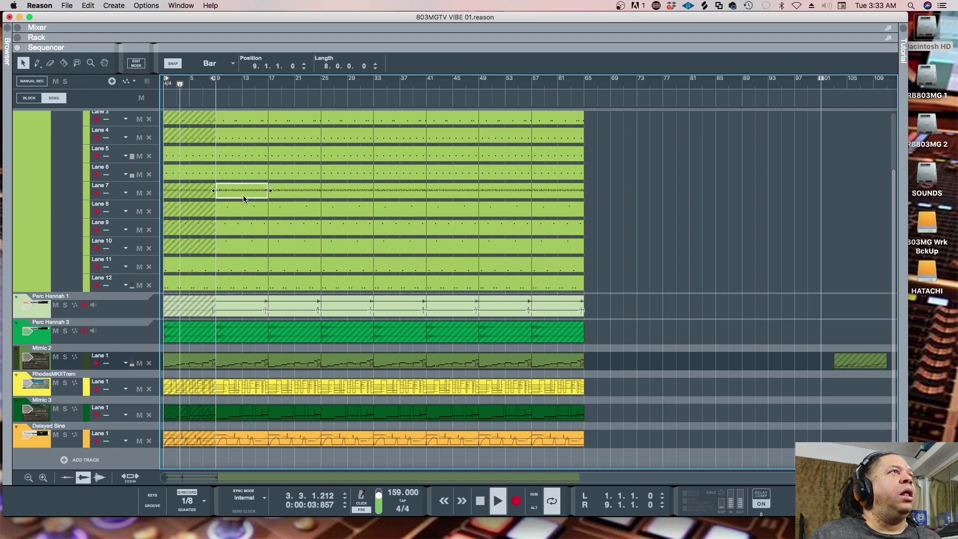
pyautogui.press('m')
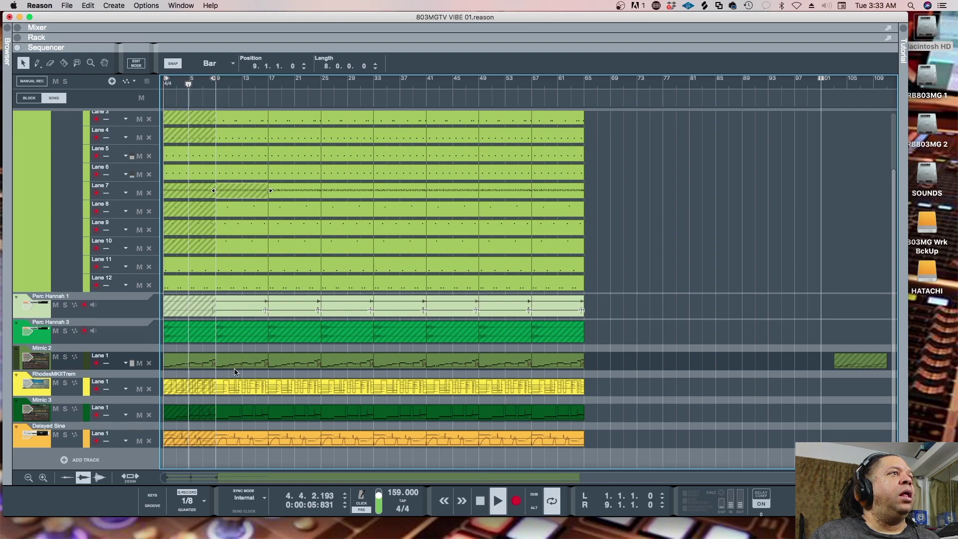
pyautogui.click(233, 454)
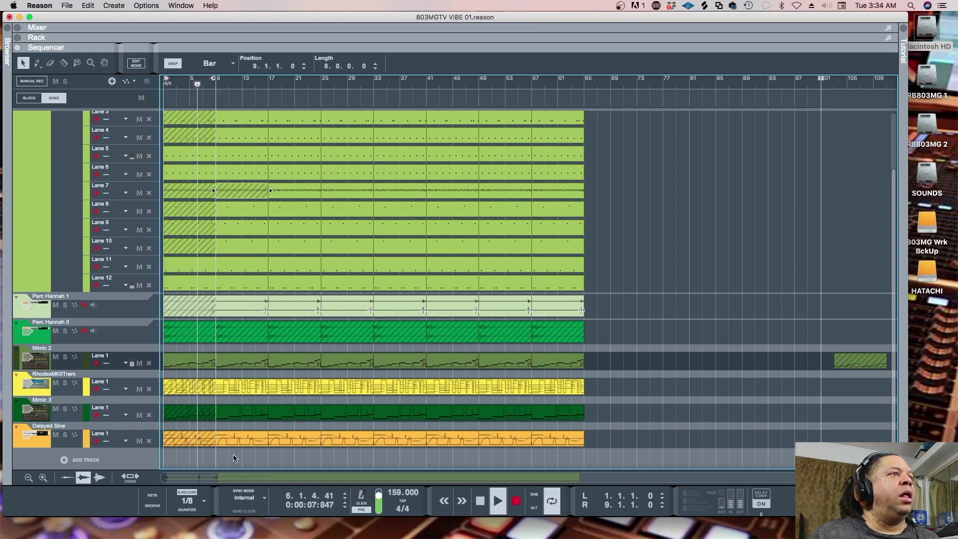
pyautogui.moveTo(235, 454); pyautogui.dragTo(245, 416)
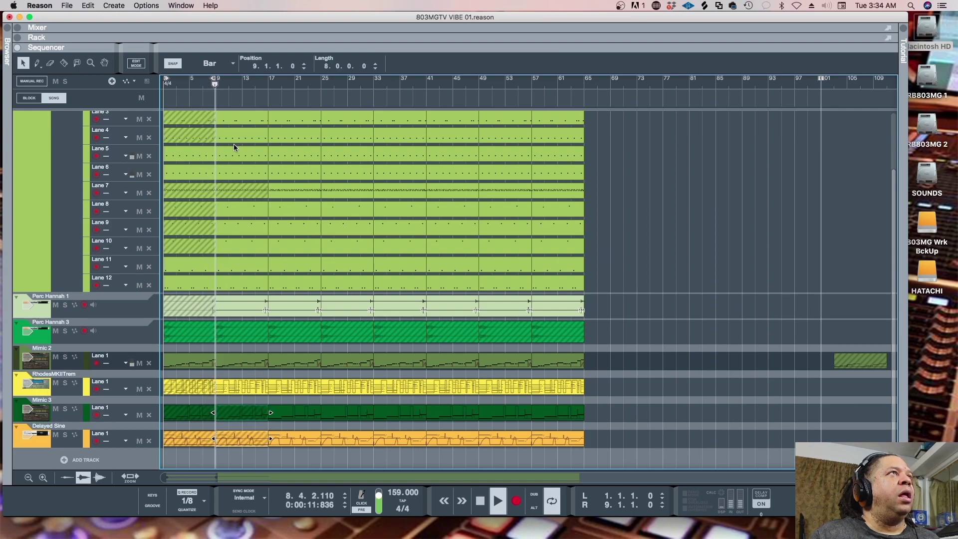
# - Extend the loop end to bar 25 and unmute the first eight-bar Perc Hannah 1 clip
pyautogui.moveTo(214, 80); pyautogui.dragTo(322, 80)
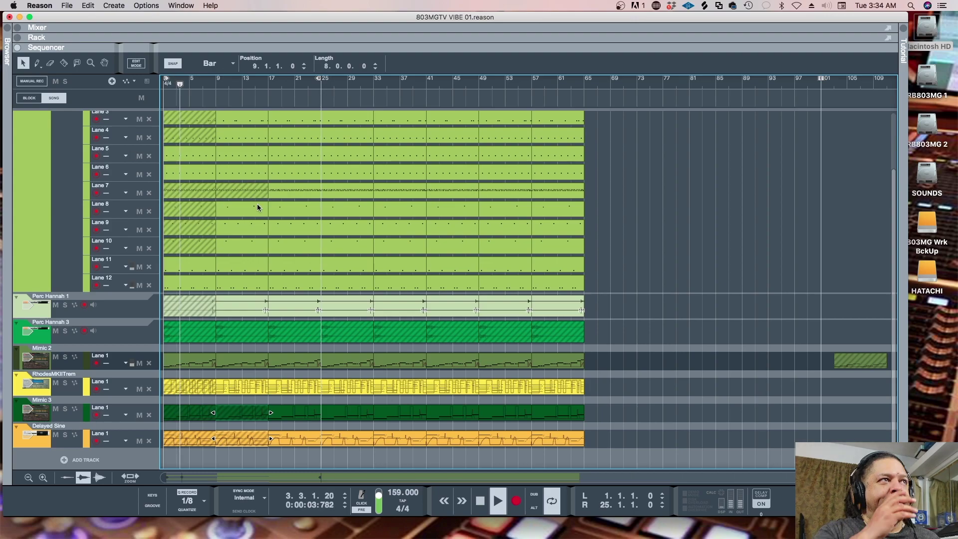
pyautogui.click(205, 307)
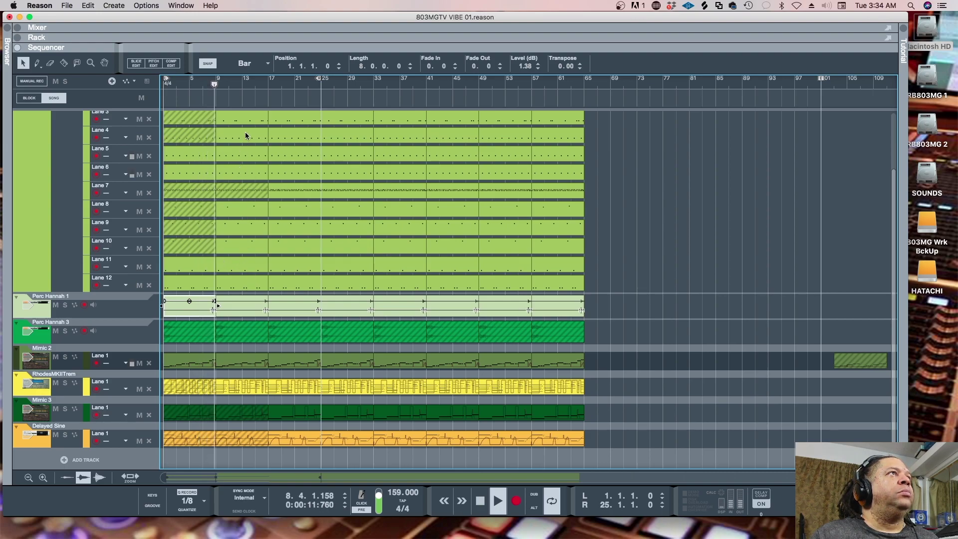
# - Mute the RhodesMKIITrem clip at bar 9 and unmute the Mimic 3 clip at the same bar
pyautogui.click(255, 391)
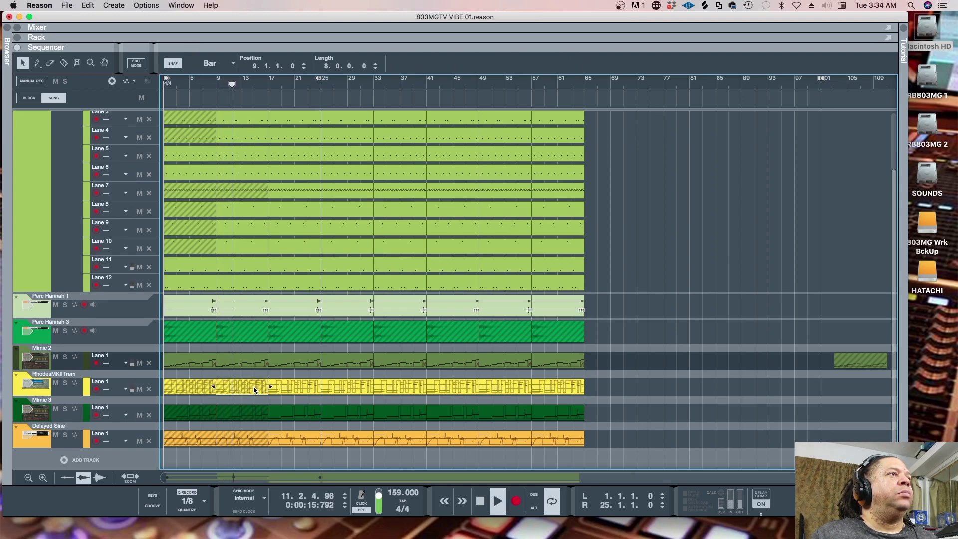
pyautogui.click(246, 413)
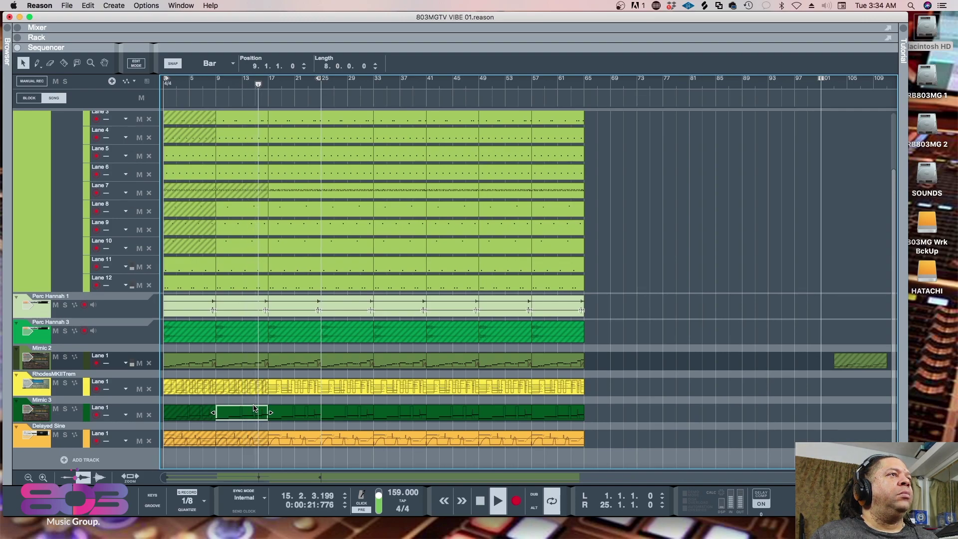
pyautogui.click(285, 413)
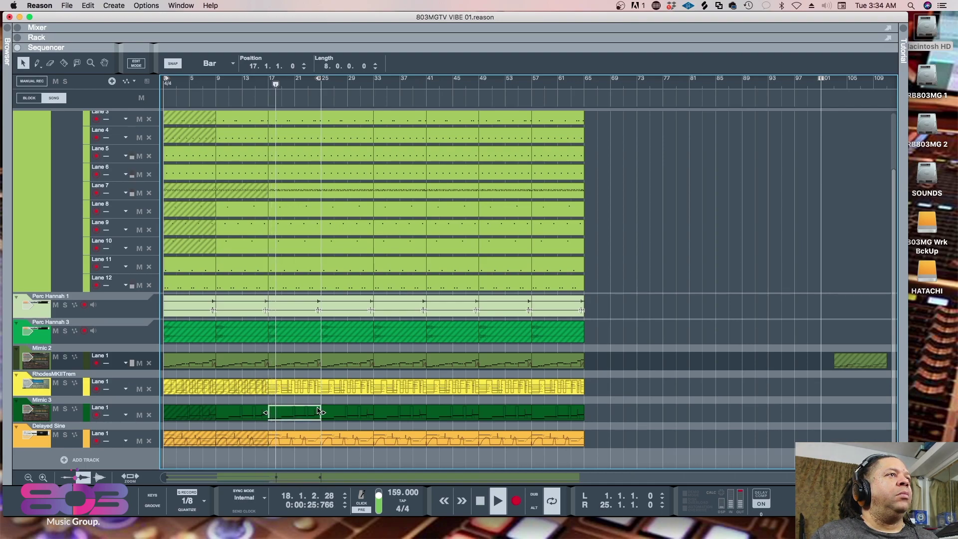
# - Mute the RhodesMKIITrem and Delayed Sine clips that start at bar 17
pyautogui.click(306, 387)
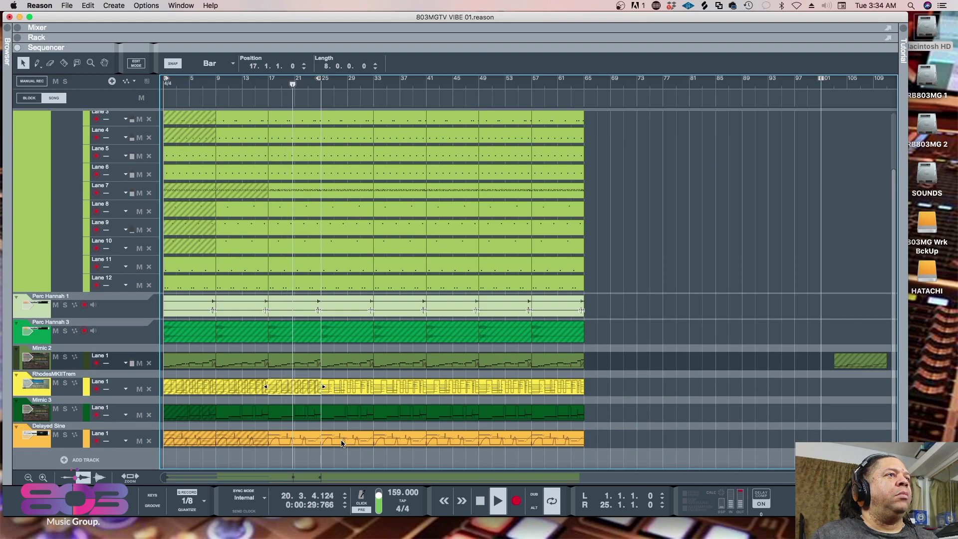
pyautogui.click(308, 442)
pyautogui.press('m')
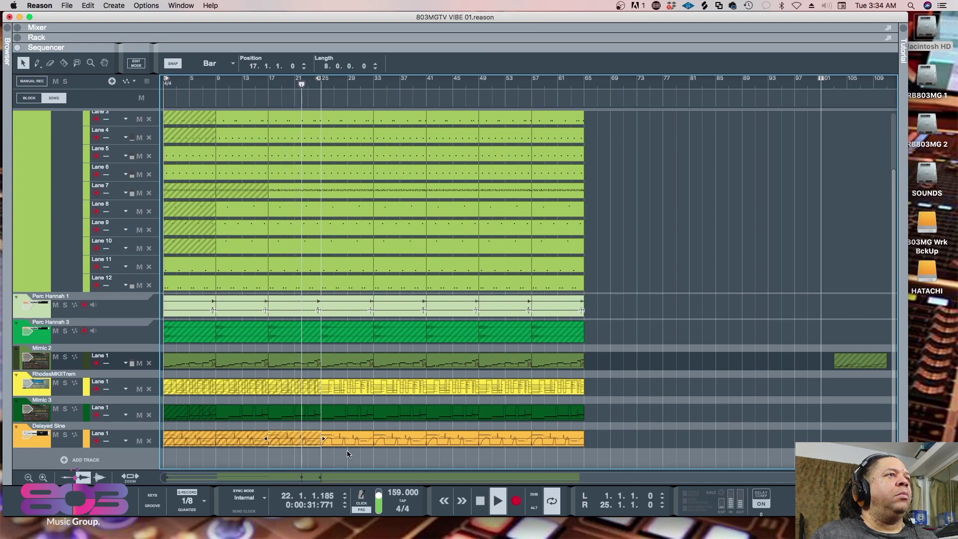
pyautogui.click(352, 439)
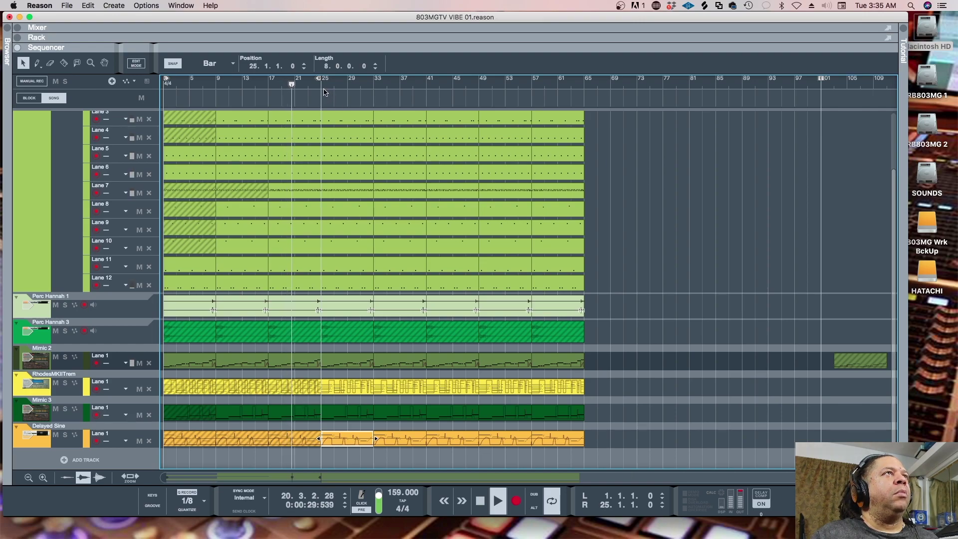
# - Loop bars 25 to 41 and fill that range with unmuted Perc Hannah 3 clips by duplicating the unmuted clip at bar 25 to bar 33
pyautogui.moveTo(319, 79); pyautogui.dragTo(423, 85)
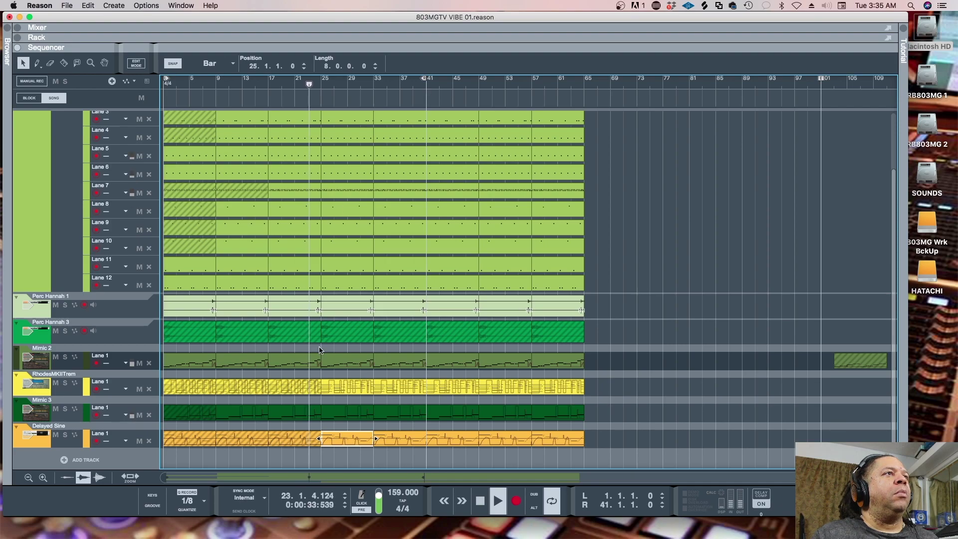
pyautogui.click(335, 337)
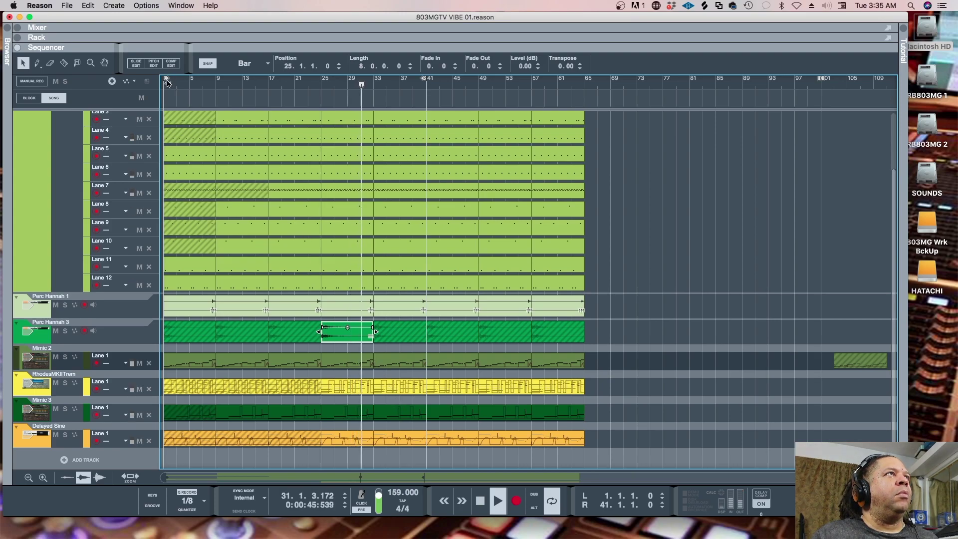
pyautogui.keyDown('alt'); pyautogui.click(245, 93); pyautogui.keyUp('alt')
pyautogui.keyDown('alt'); pyautogui.click(321, 106); pyautogui.keyUp('alt')
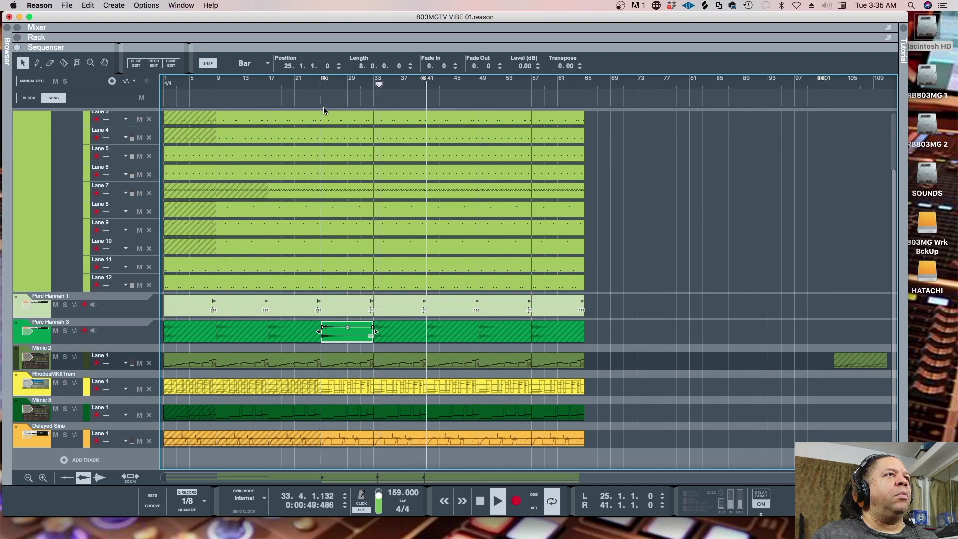
pyautogui.press('super+d')
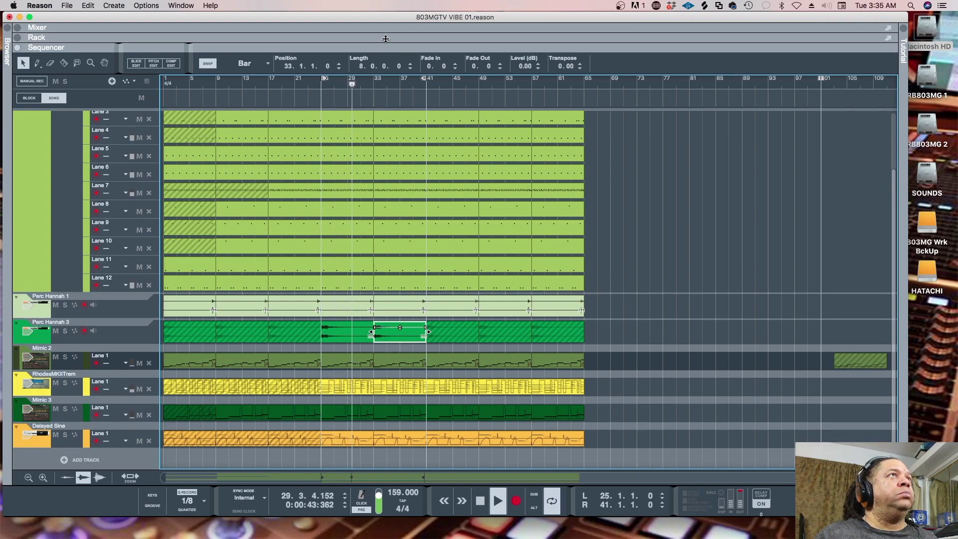
# - Show the empty end of the rack together with the browser, and stop playback
pyautogui.moveTo(388, 50); pyautogui.dragTo(398, 176)
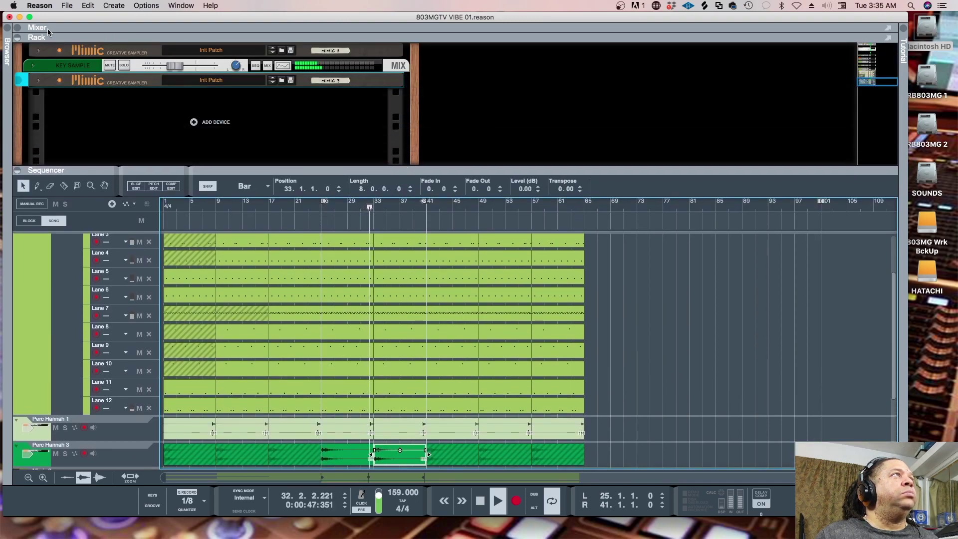
pyautogui.click(10, 26)
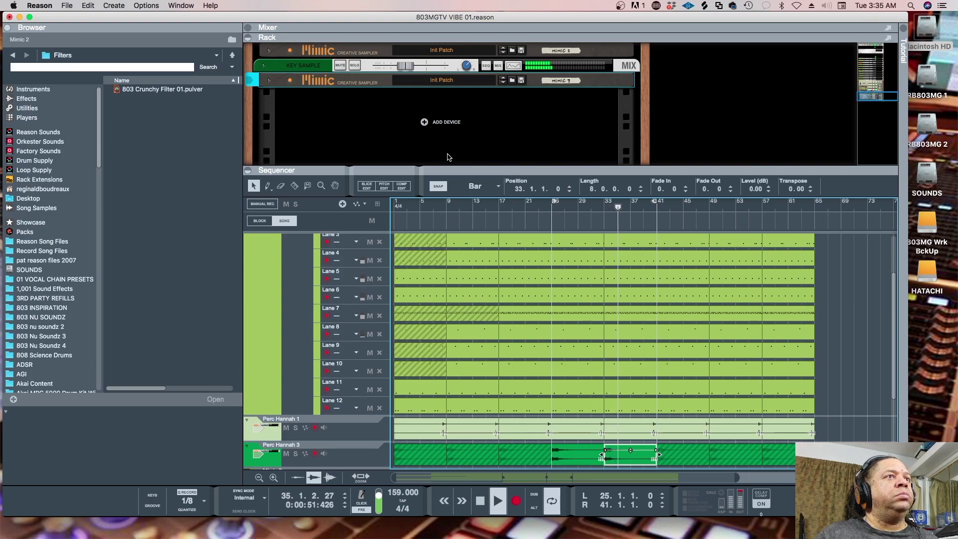
pyautogui.scroll(-2, 531, 160)
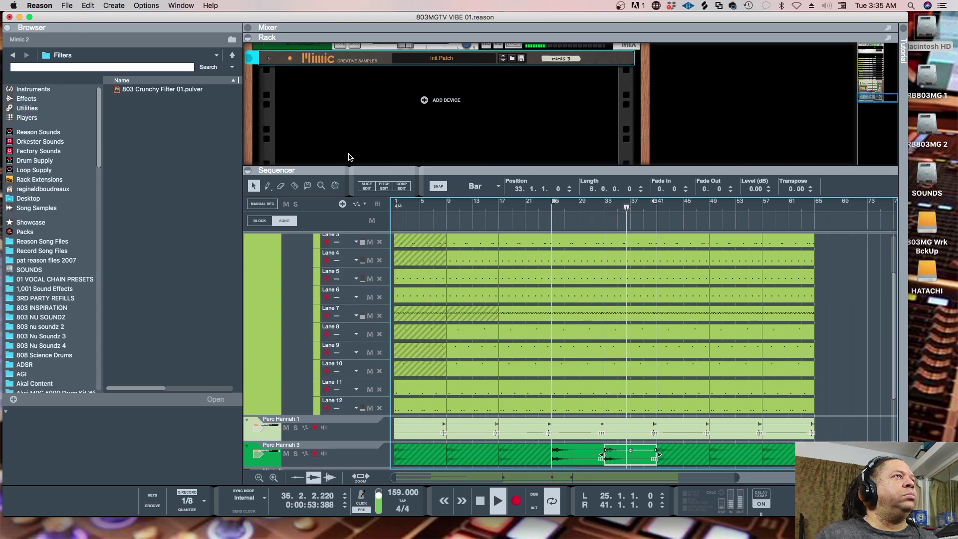
pyautogui.press('space')
# - Look through the browser's built-in and third-party instruments for another instrument to add to the song
pyautogui.scroll(-1, 77, 240)
pyautogui.scroll(-8, 75, 239)
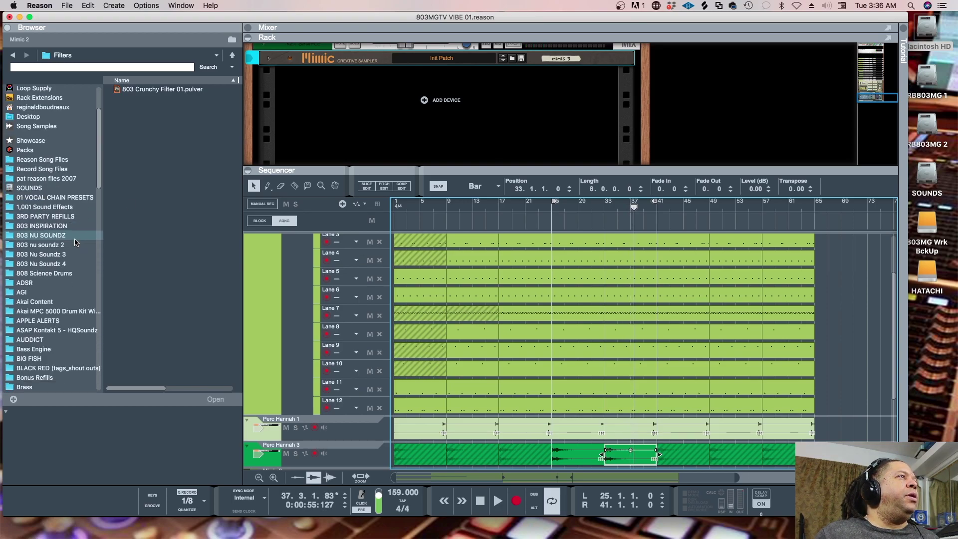
pyautogui.scroll(8, 74, 242)
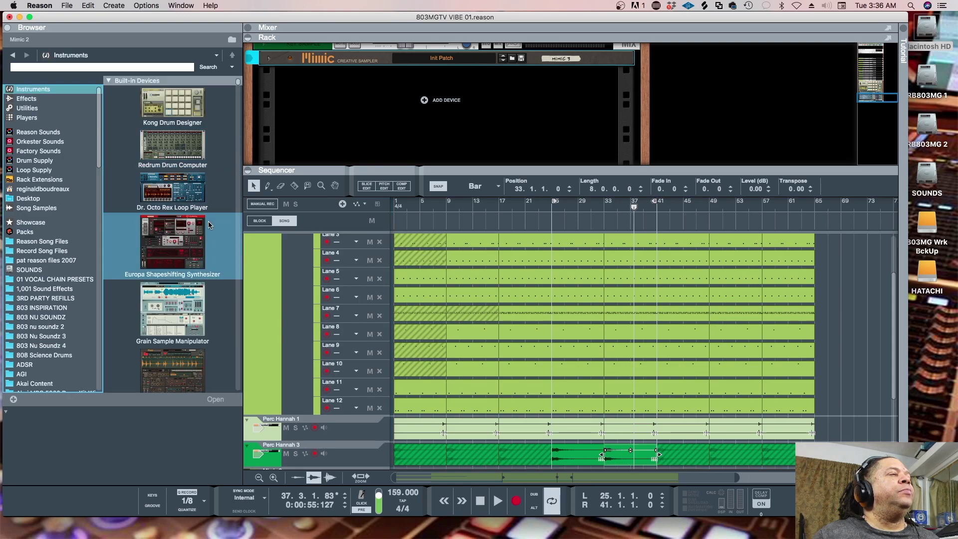
pyautogui.scroll(-10, 214, 245)
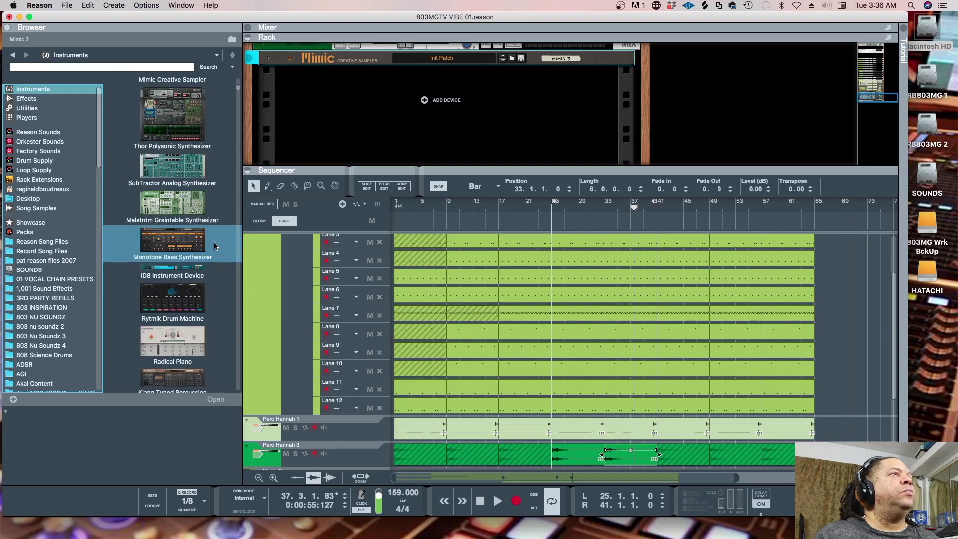
pyautogui.scroll(-10, 214, 242)
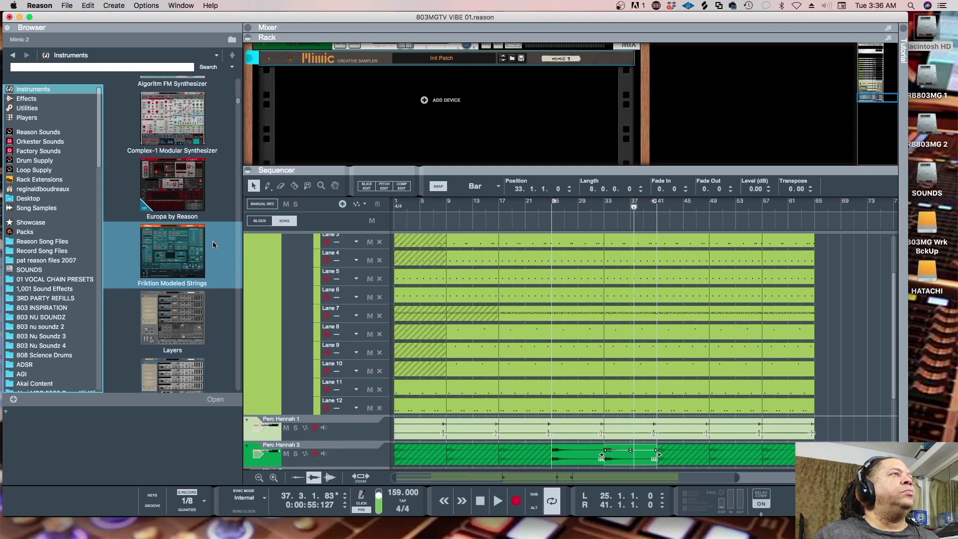
pyautogui.scroll(-10, 212, 244)
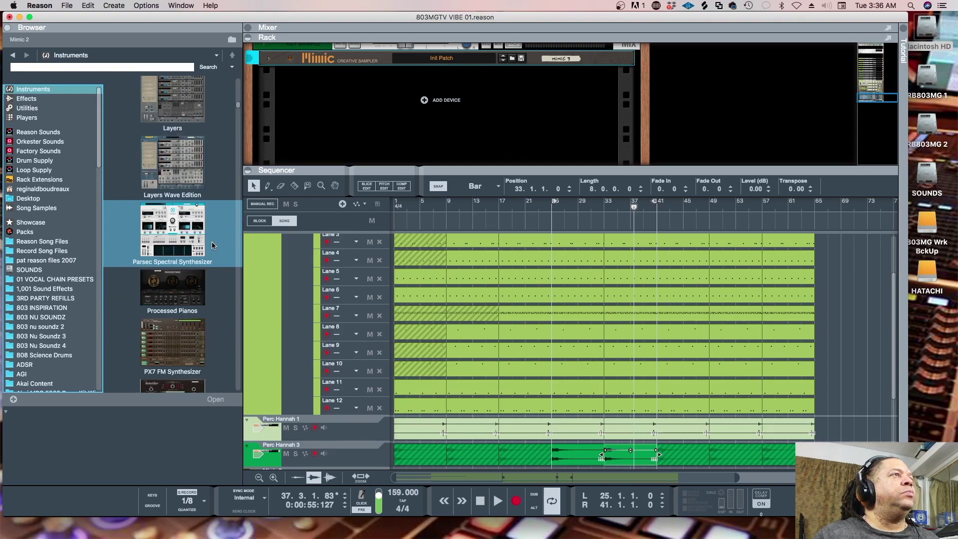
pyautogui.scroll(-10, 212, 245)
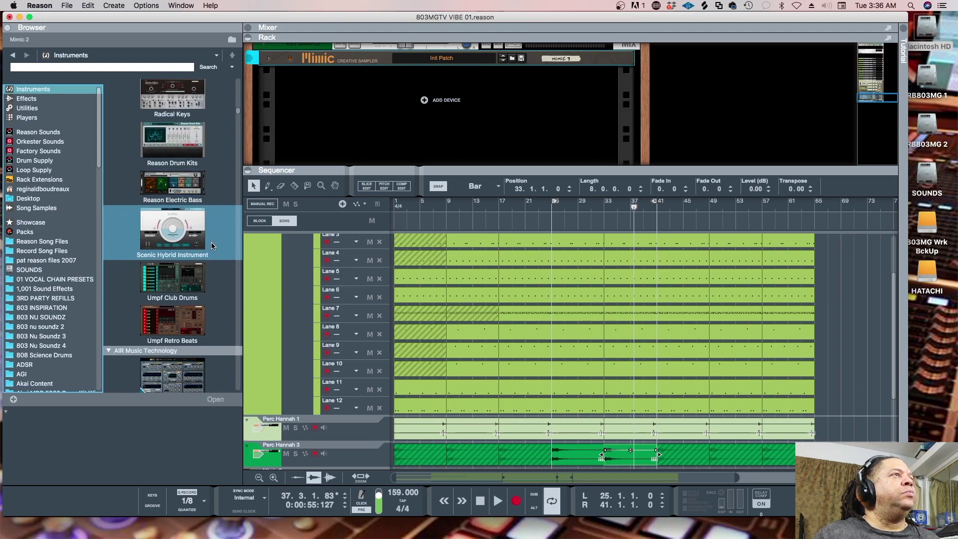
pyautogui.scroll(-10, 211, 246)
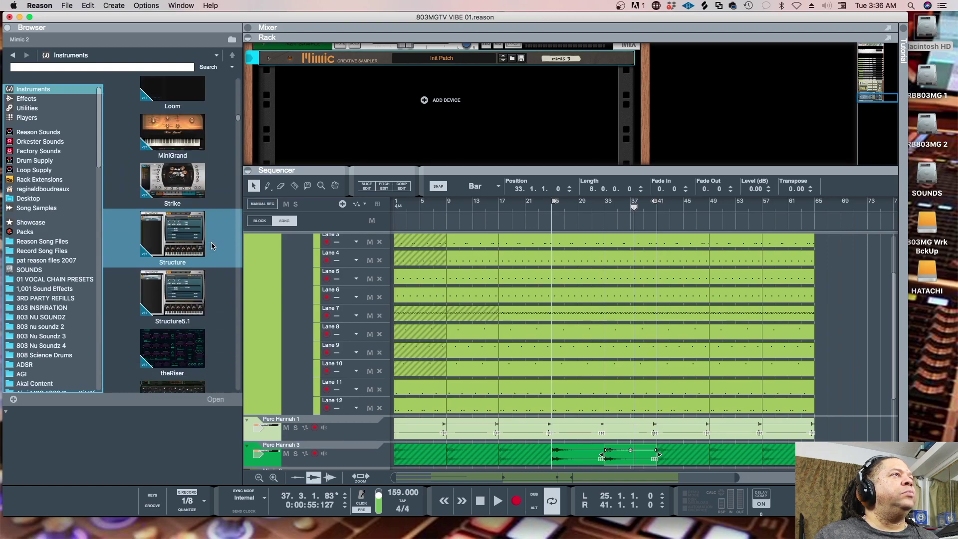
pyautogui.scroll(-10, 211, 245)
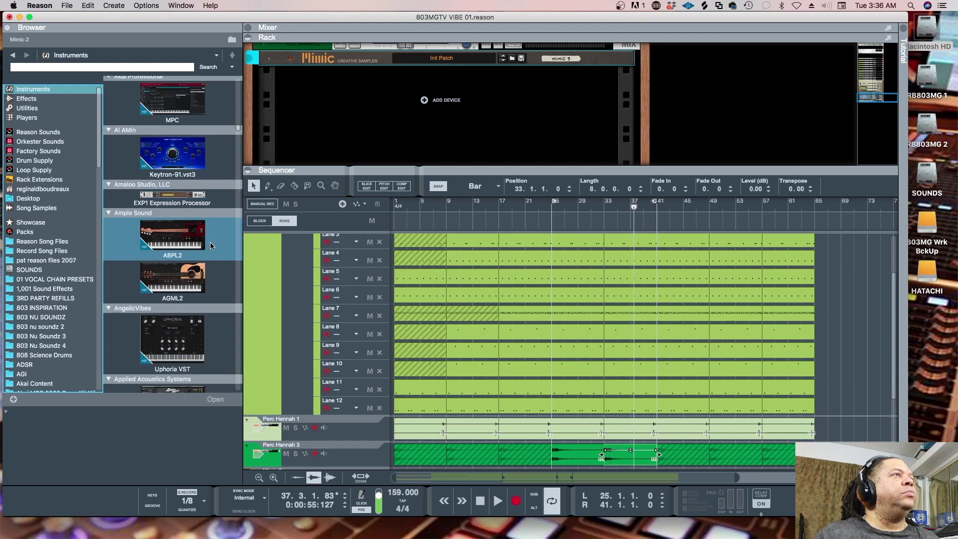
pyautogui.scroll(-10, 211, 246)
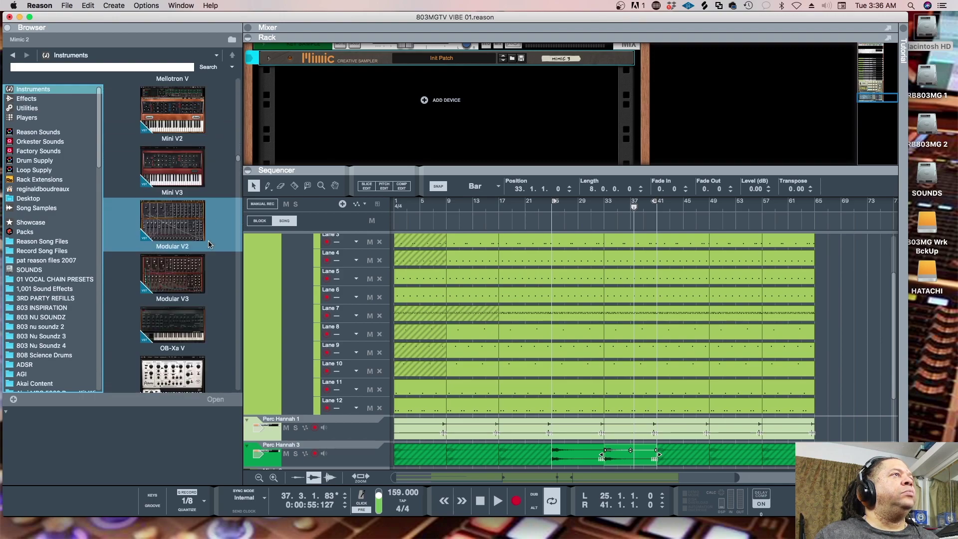
pyautogui.scroll(-10, 209, 244)
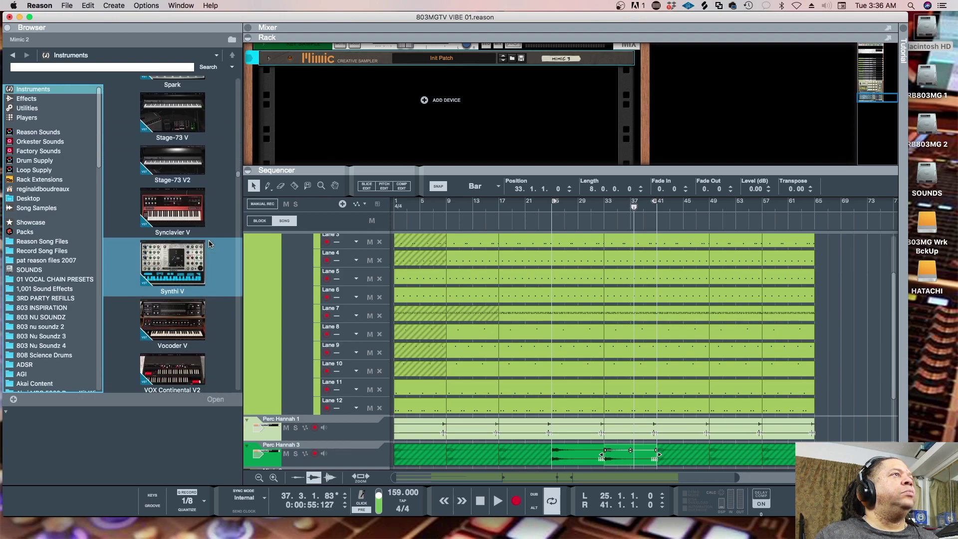
pyautogui.scroll(-10, 209, 244)
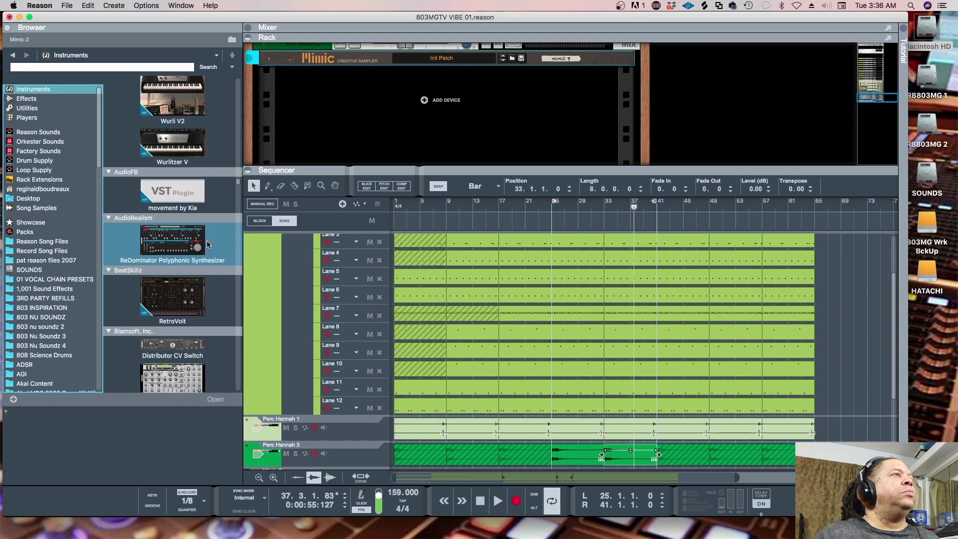
pyautogui.scroll(-10, 209, 244)
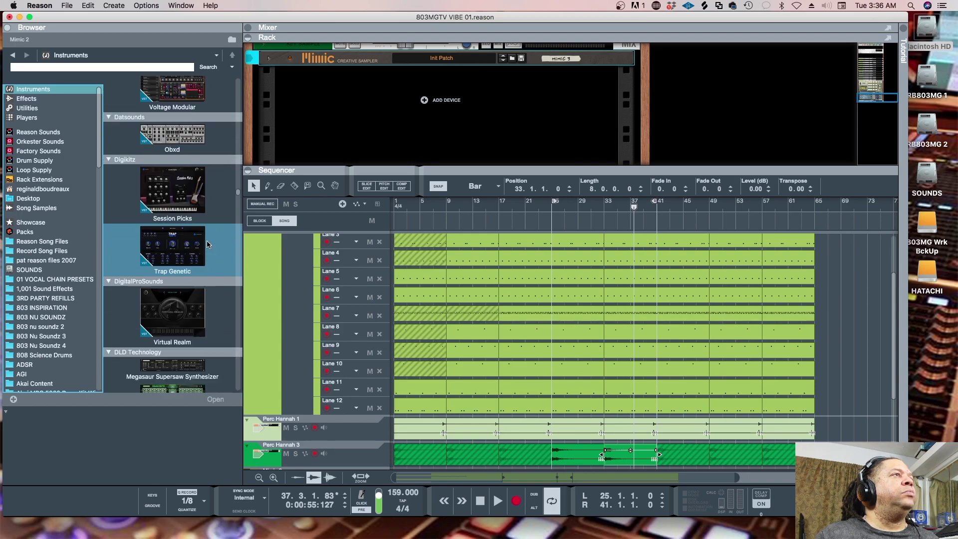
pyautogui.scroll(-4, 207, 245)
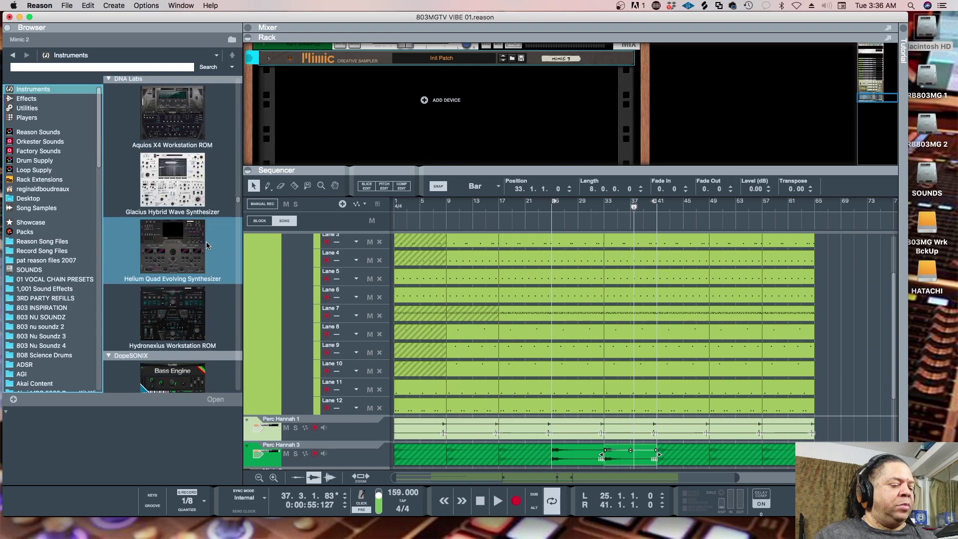
# - Save the song and add the Spectrasonics Trilian bass instrument at the end of the rack
pyautogui.press('super+s')
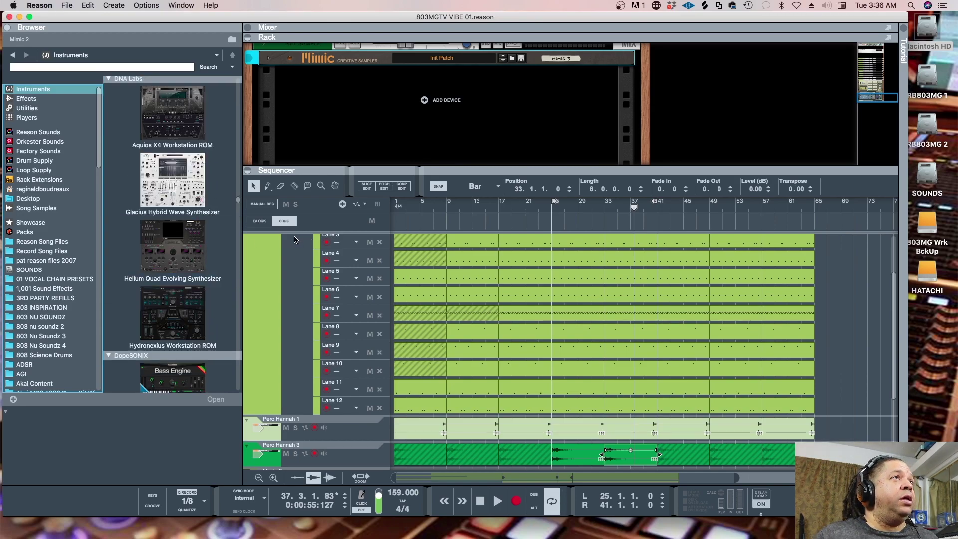
pyautogui.scroll(-10, 207, 244)
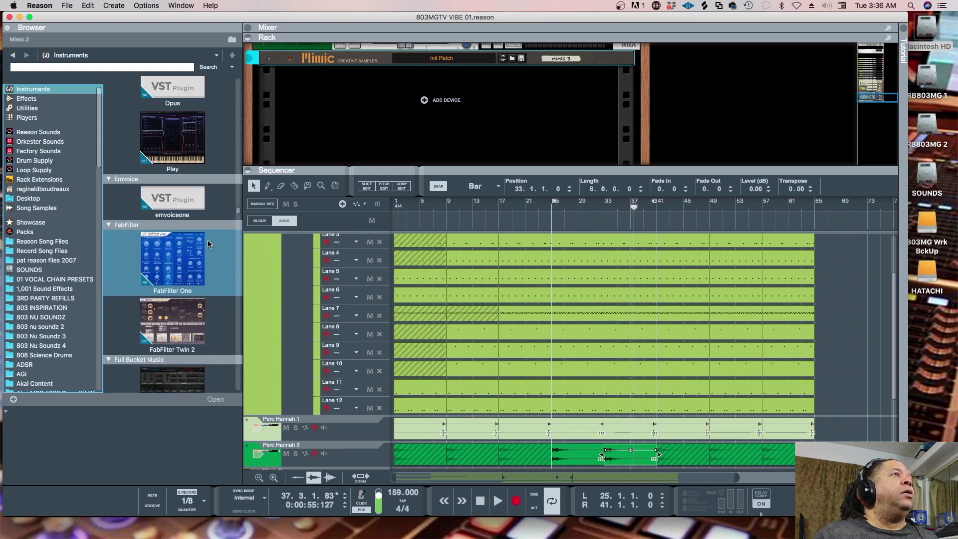
pyautogui.scroll(-10, 208, 243)
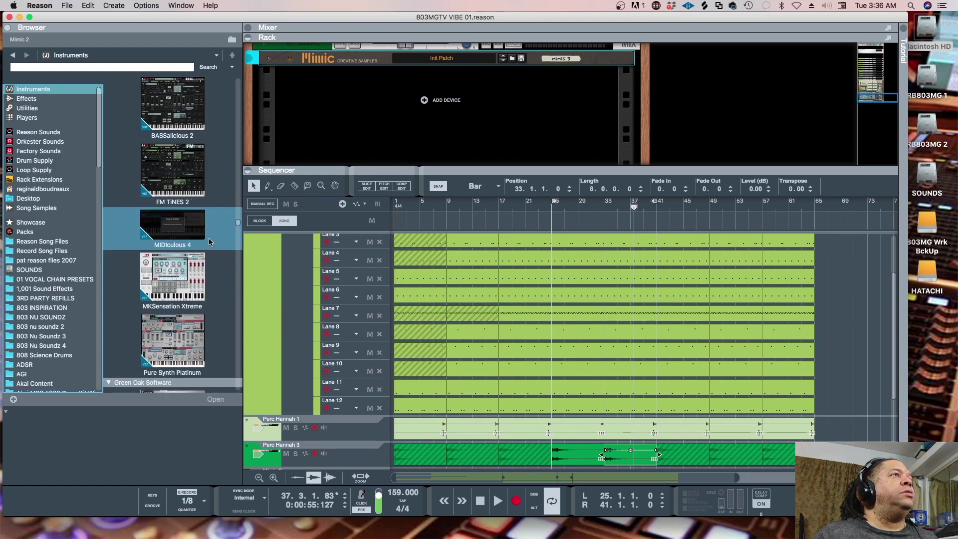
pyautogui.scroll(-10, 209, 242)
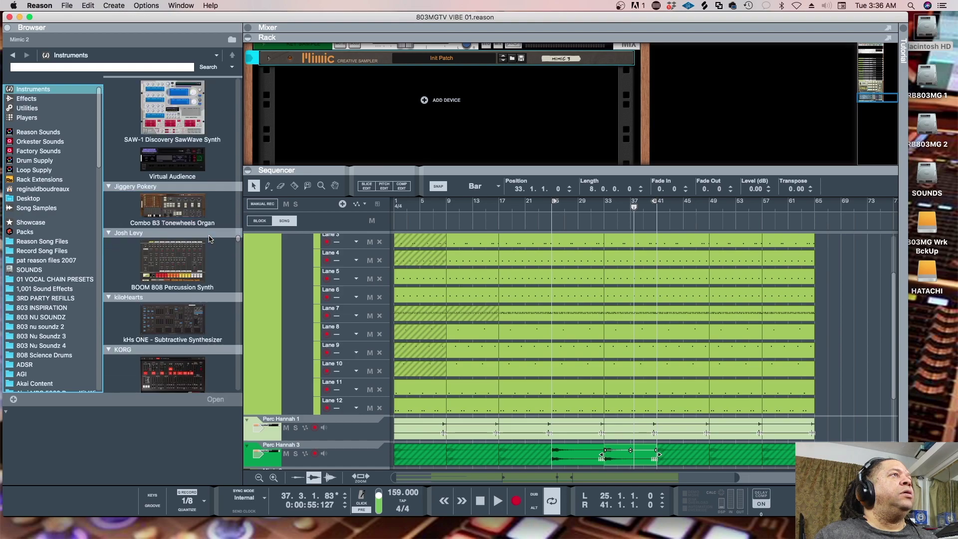
pyautogui.scroll(-10, 209, 239)
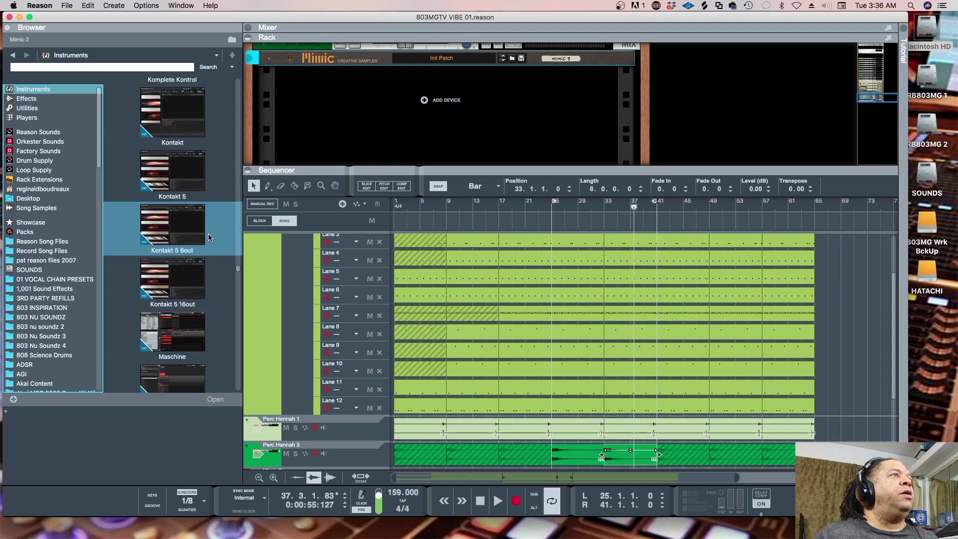
pyautogui.scroll(-10, 209, 232)
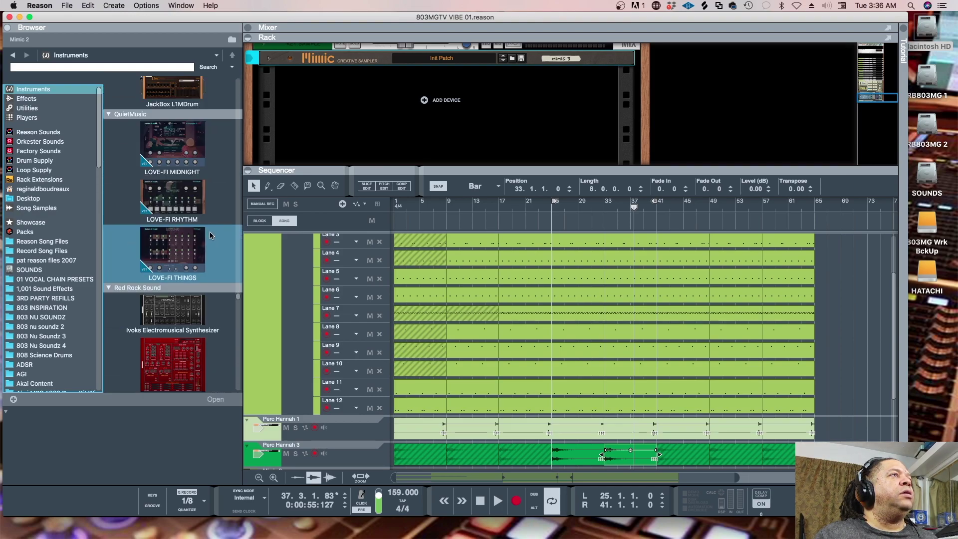
pyautogui.scroll(-10, 210, 231)
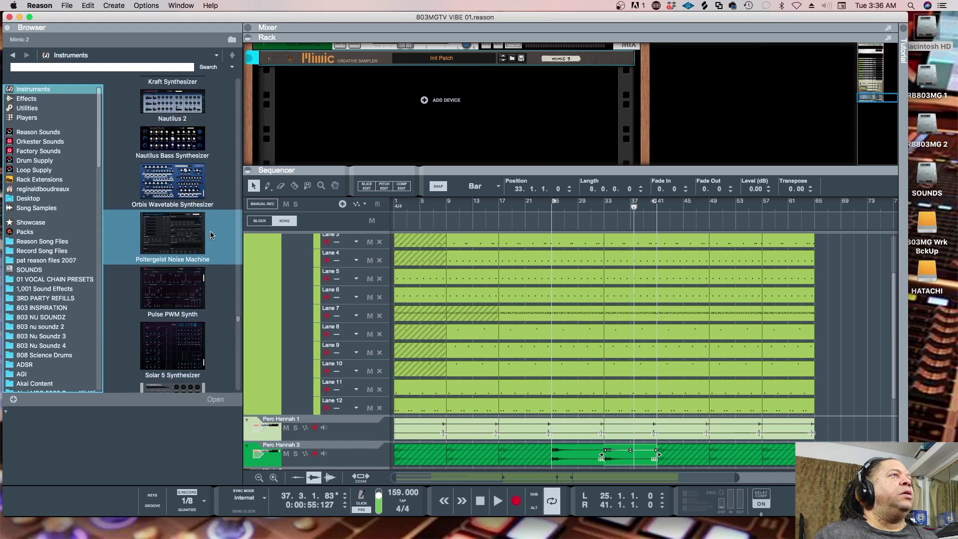
pyautogui.scroll(-10, 210, 231)
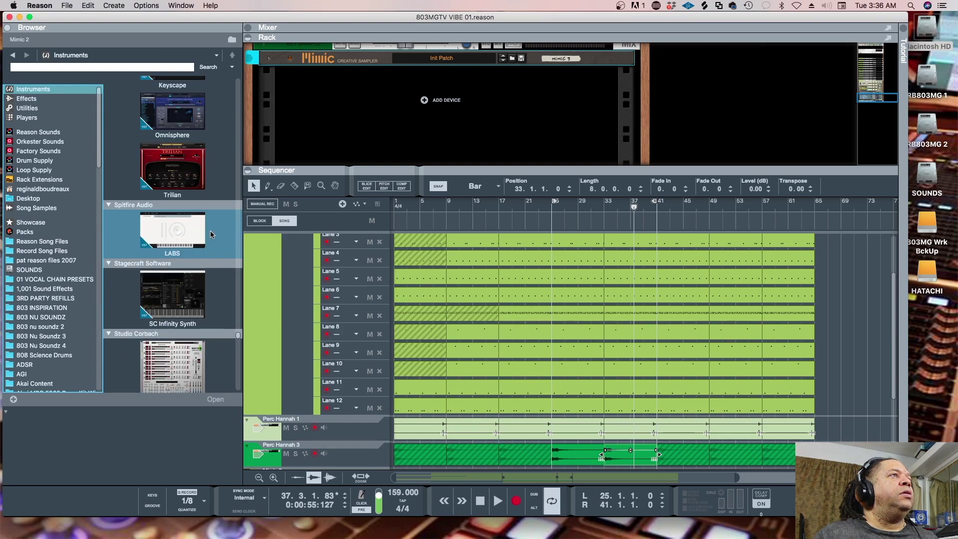
pyautogui.moveTo(199, 180); pyautogui.dragTo(439, 148)
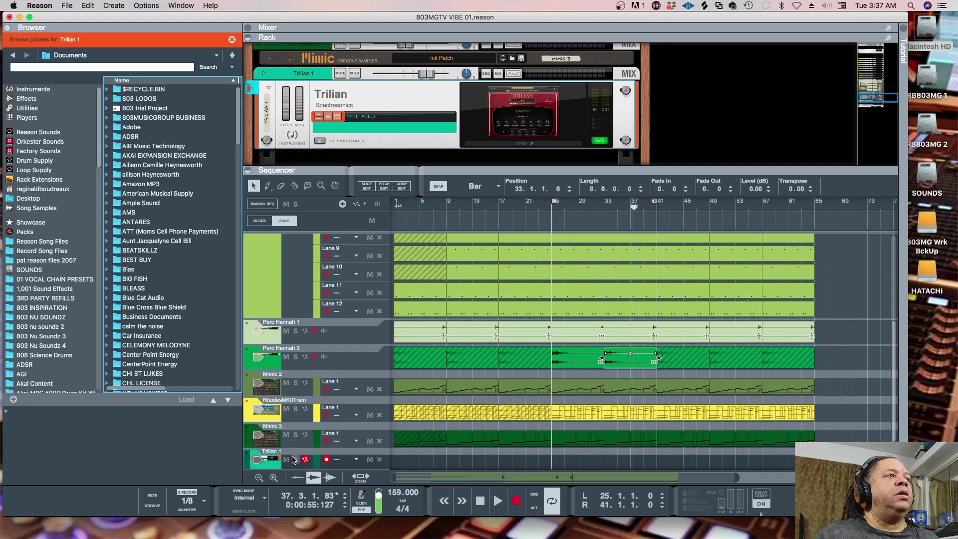
# - Move the Trilian 1 track directly below the Perc Hannah 3 track in the sequencer
pyautogui.click(262, 469)
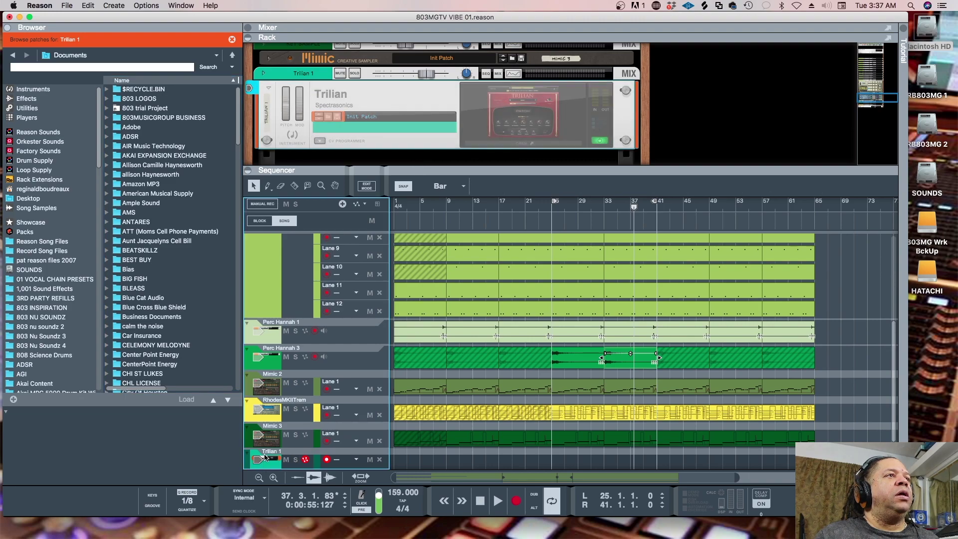
pyautogui.moveTo(247, 460); pyautogui.dragTo(314, 370)
pyautogui.scroll(1, 367, 324)
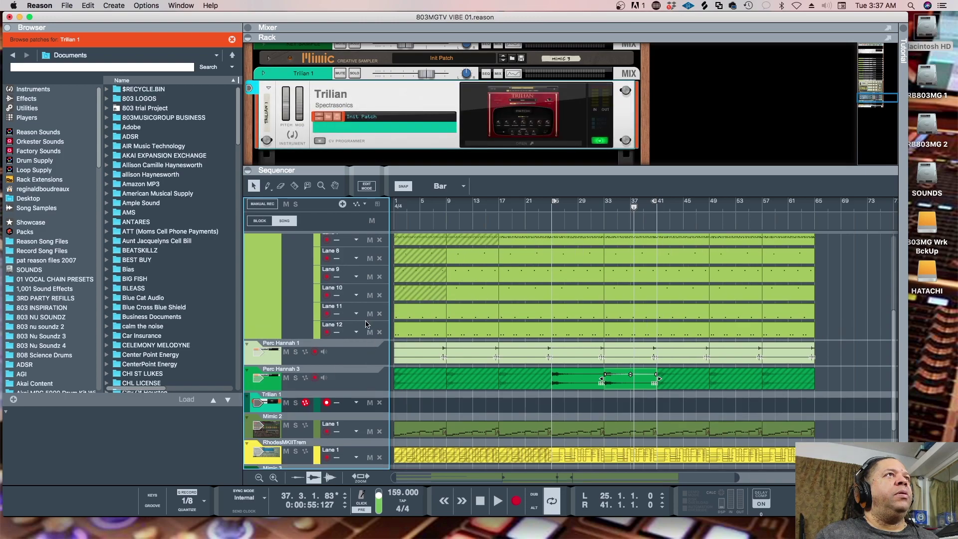
# - Reorder the enlarged rack with Trilian 1 below Perc Hannah 3, GTR SAMPLE above RhodesMKIITrem, and Delayed Sine last
pyautogui.moveTo(420, 172); pyautogui.dragTo(432, 460)
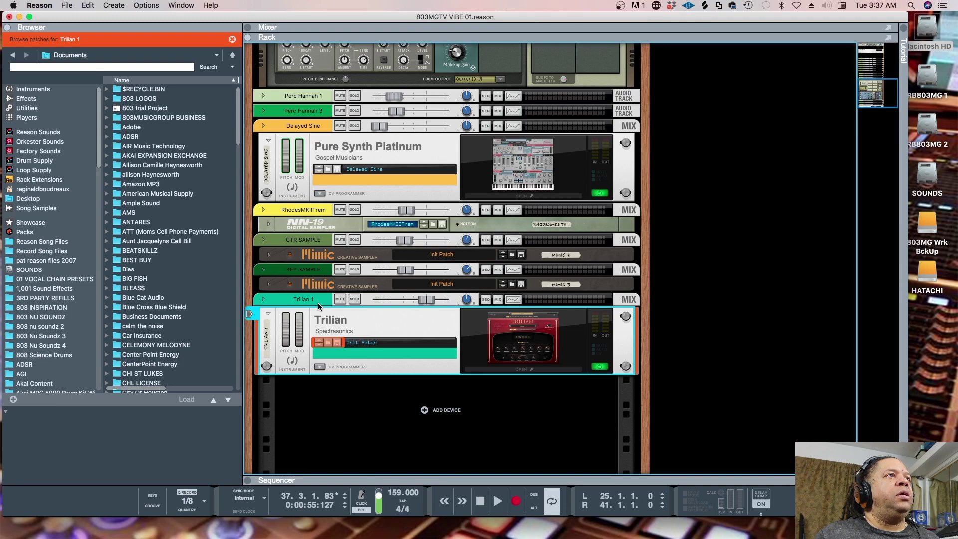
pyautogui.moveTo(319, 303); pyautogui.dragTo(313, 128)
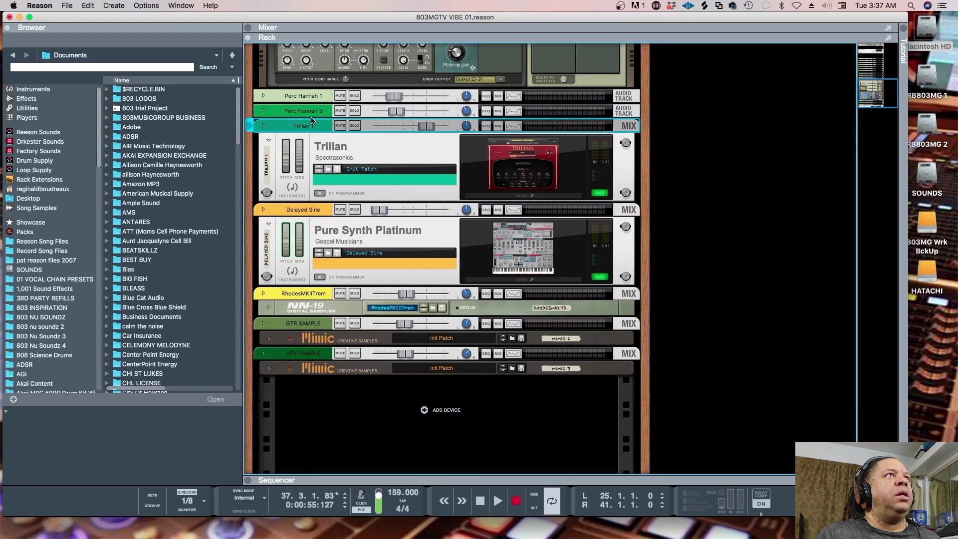
pyautogui.moveTo(308, 215); pyautogui.dragTo(312, 438)
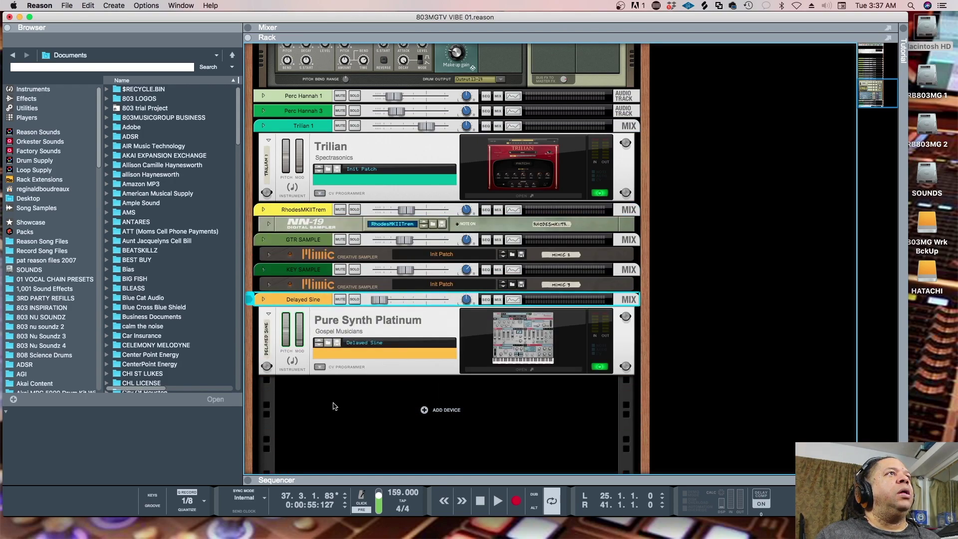
pyautogui.moveTo(314, 243); pyautogui.dragTo(314, 209)
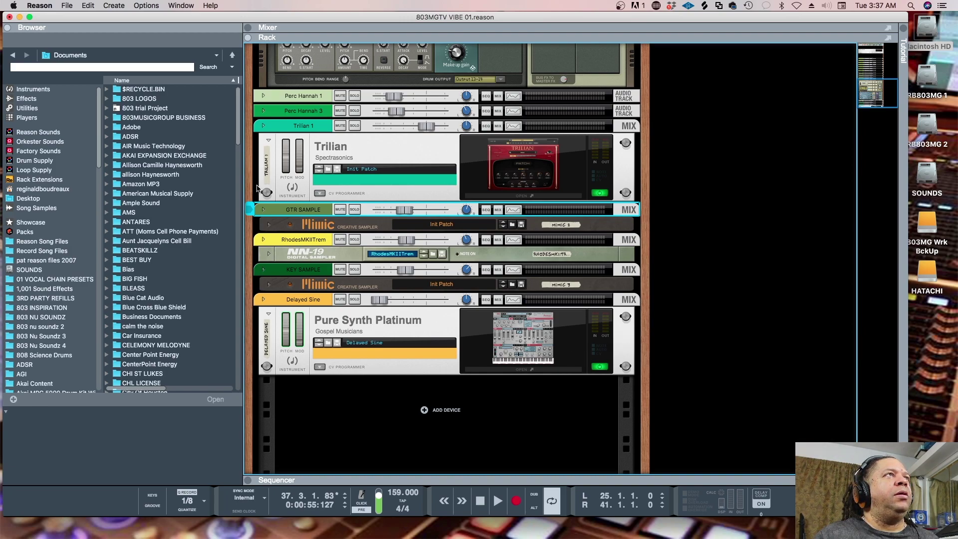
# - Hide the browser, bring the sequencer back into view below the rack, and play the song from bar 25
pyautogui.click(8, 28)
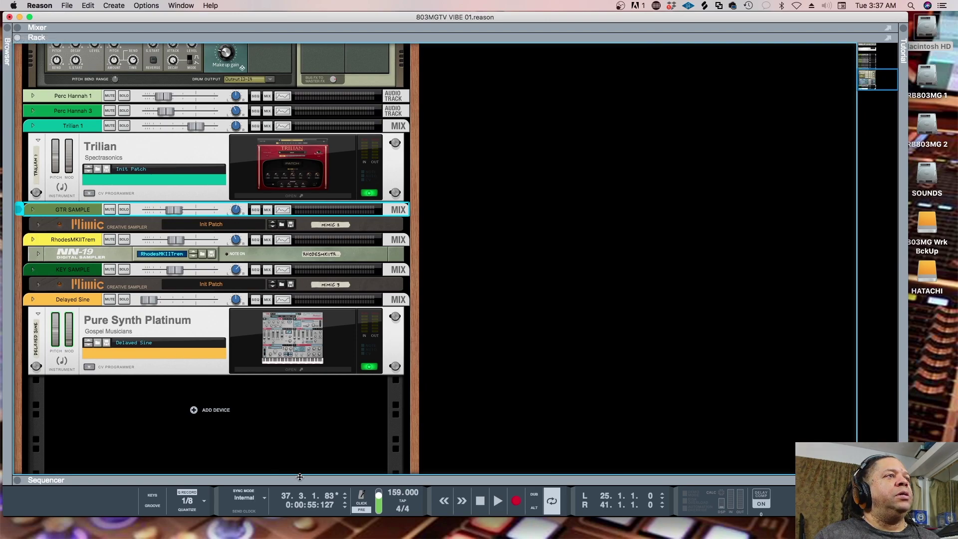
pyautogui.moveTo(303, 481); pyautogui.dragTo(308, 198)
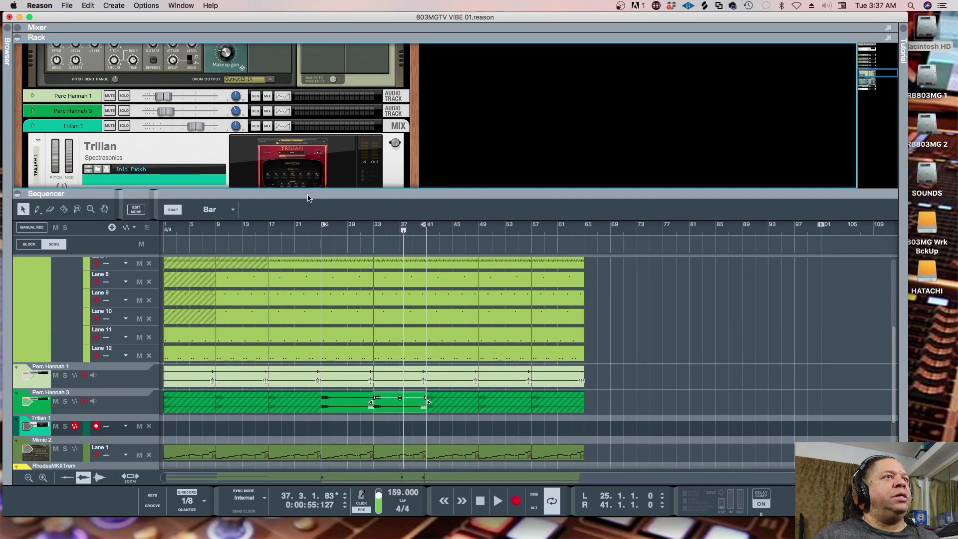
pyautogui.click(321, 236)
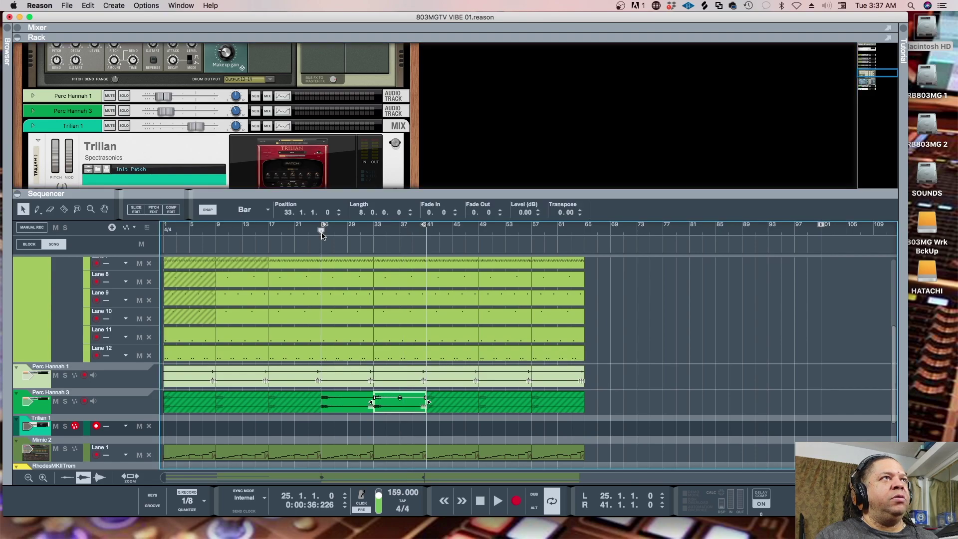
pyautogui.press('space')
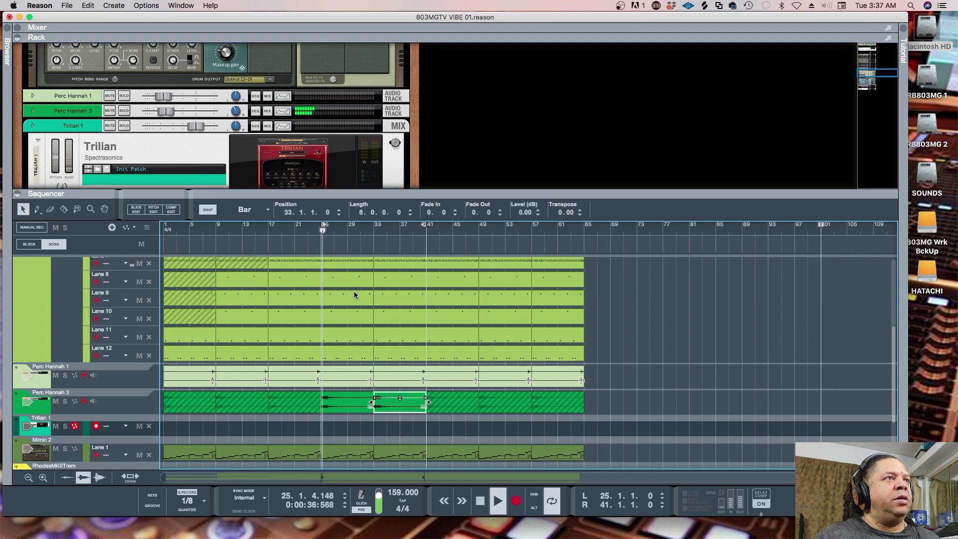
# - Open the Trilian instrument and filter its patches to the Synth Bass category and the Hip-Hop genre
pyautogui.click(287, 179)
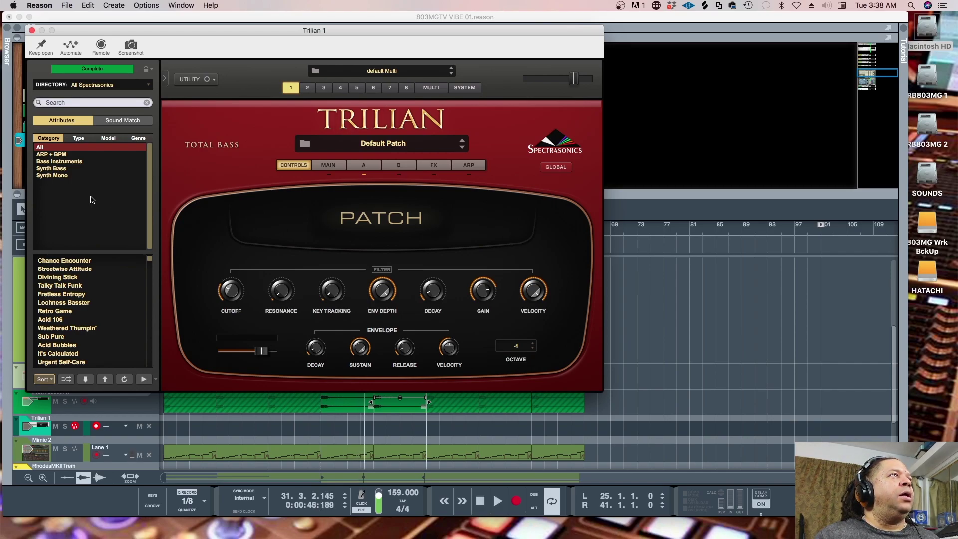
pyautogui.click(59, 162)
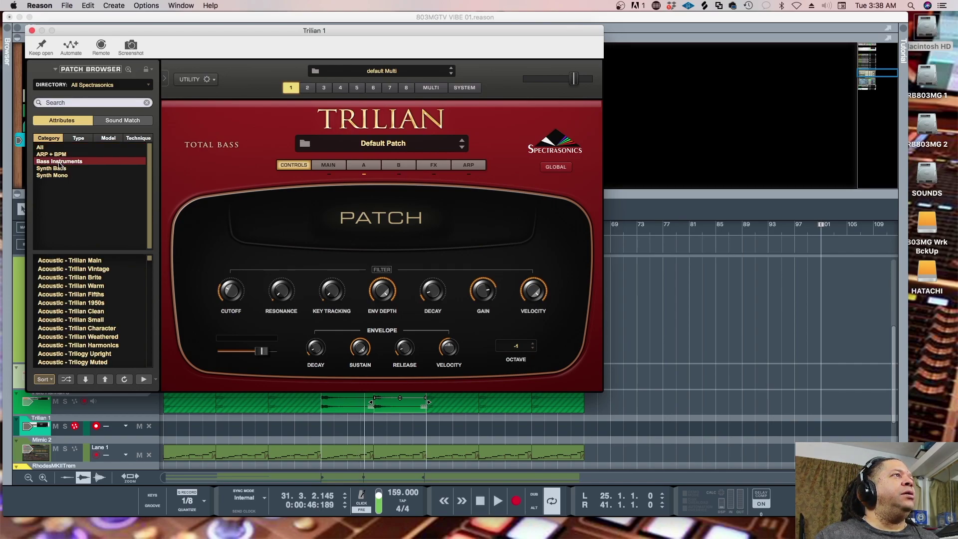
pyautogui.click(85, 138)
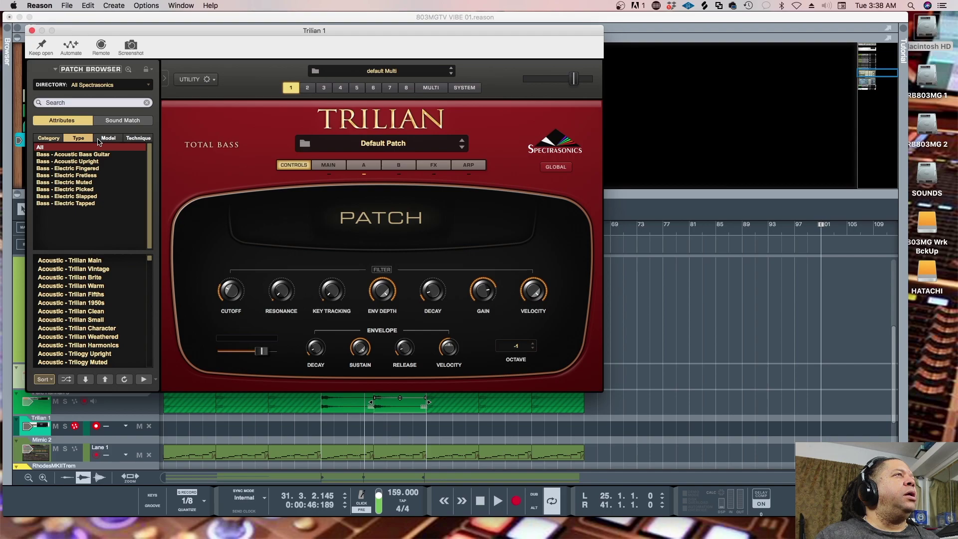
pyautogui.click(53, 138)
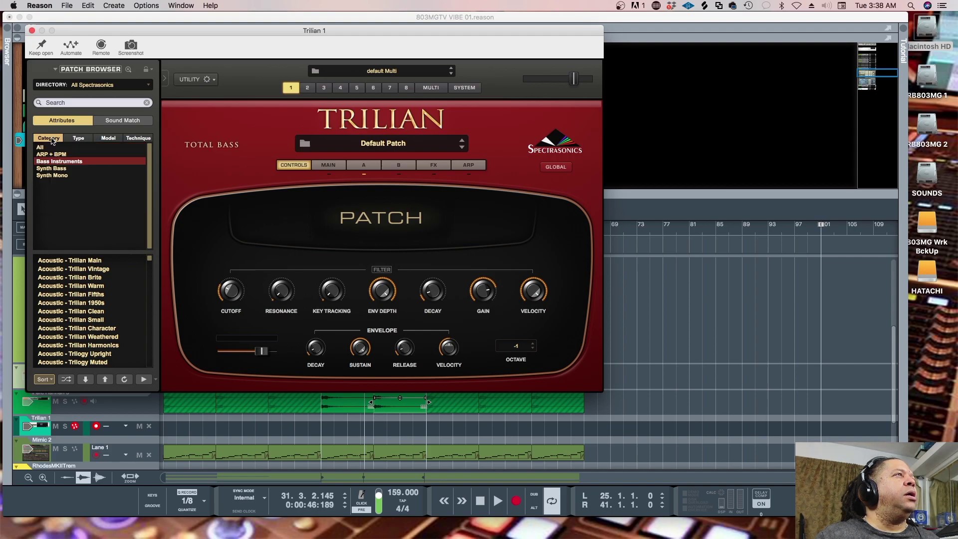
pyautogui.click(51, 169)
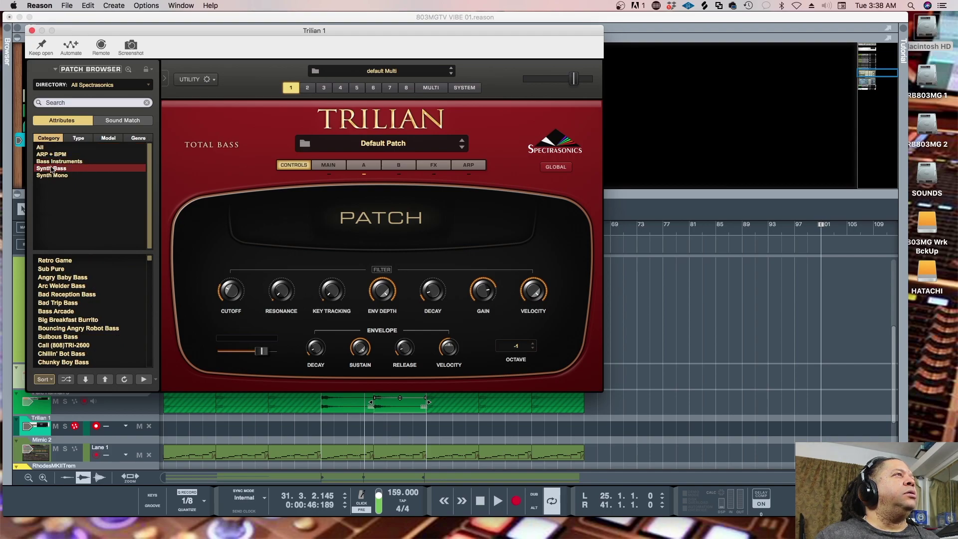
pyautogui.click(135, 140)
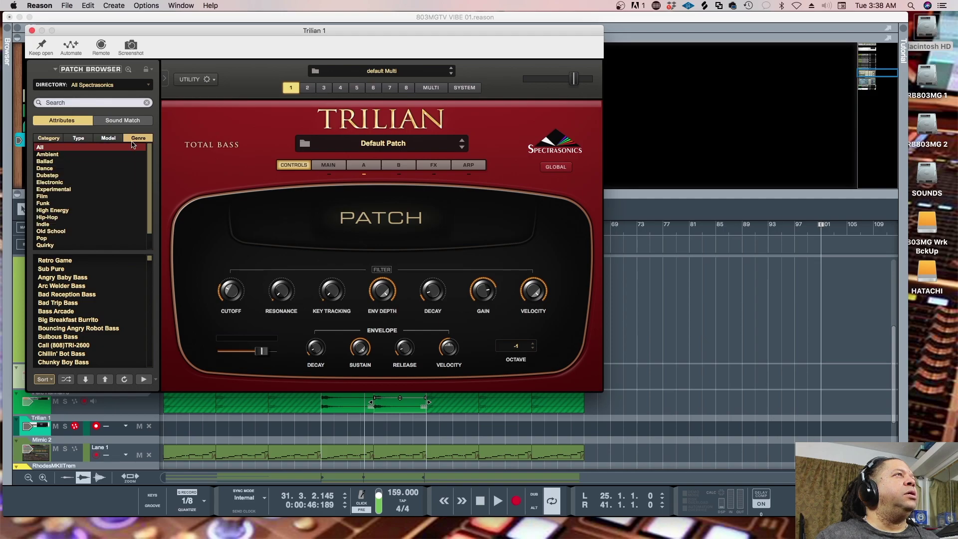
pyautogui.scroll(-3, 55, 216)
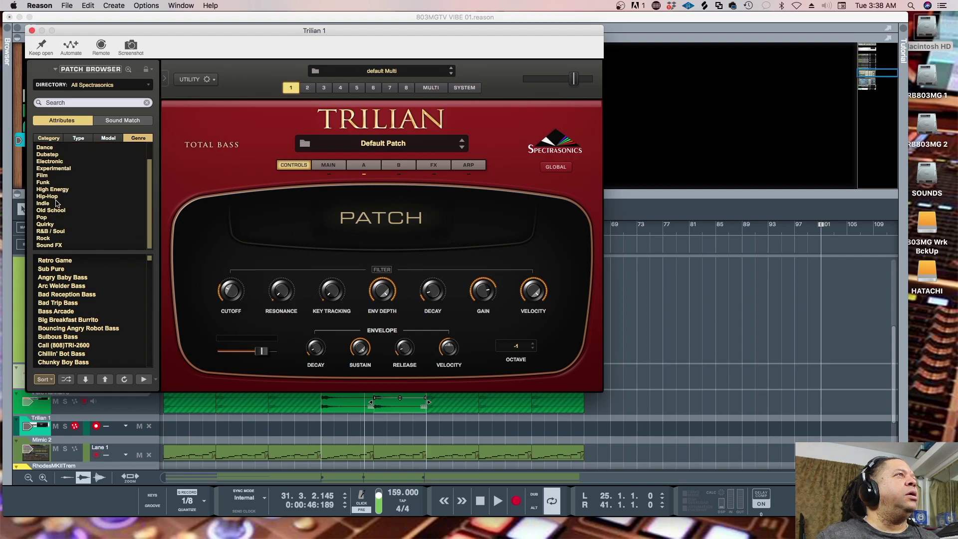
pyautogui.click(53, 197)
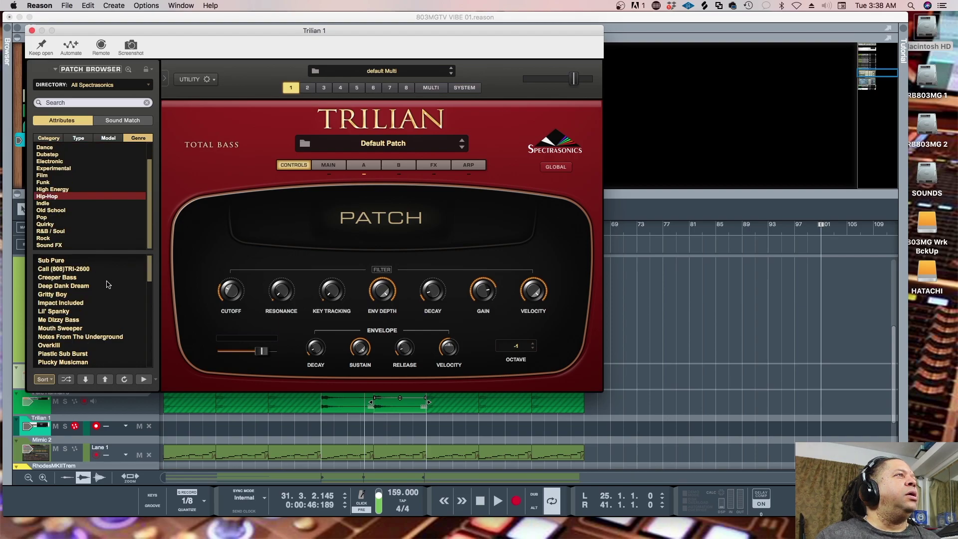
# - Load the Clicky 106 Sub patch in Trilian and close the instrument window
pyautogui.scroll(-8, 104, 285)
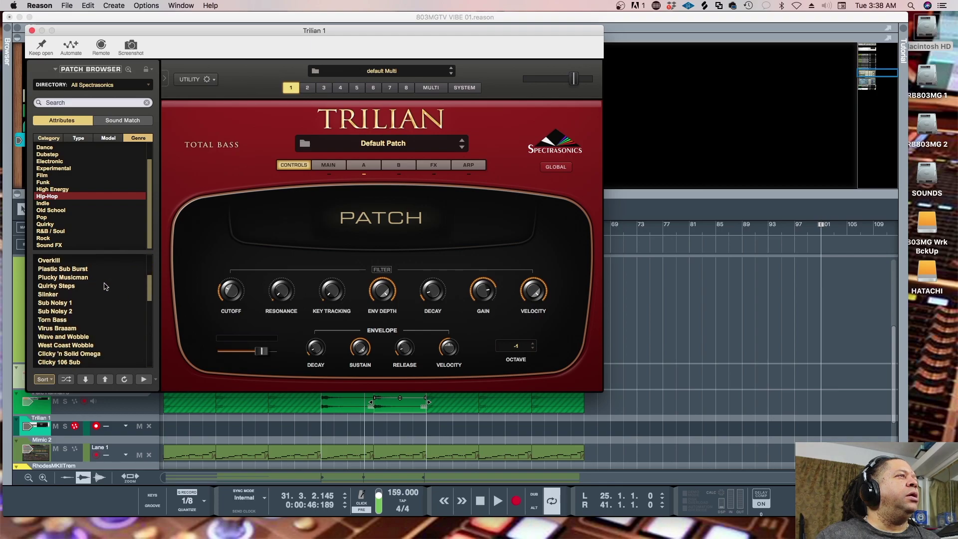
pyautogui.scroll(-3, 103, 287)
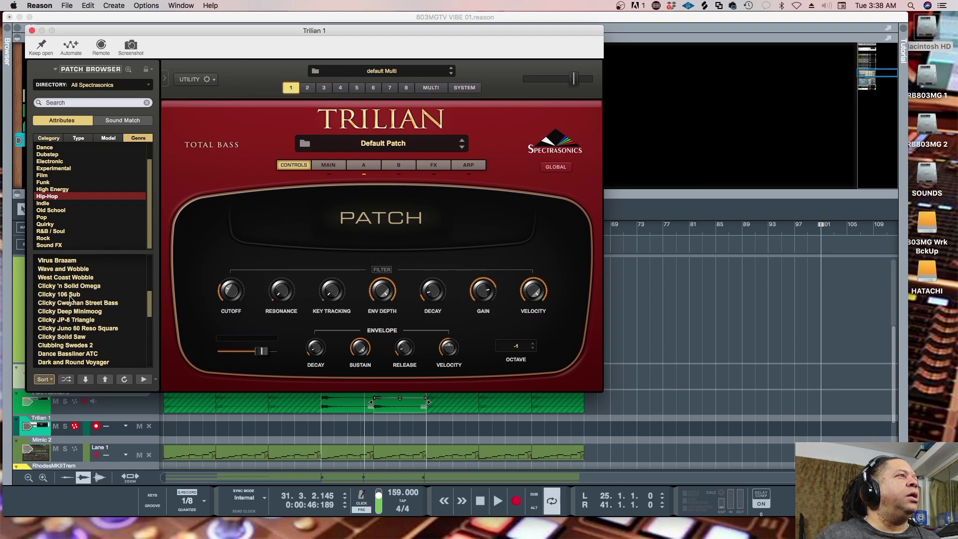
pyautogui.click(71, 300)
pyautogui.click(70, 295)
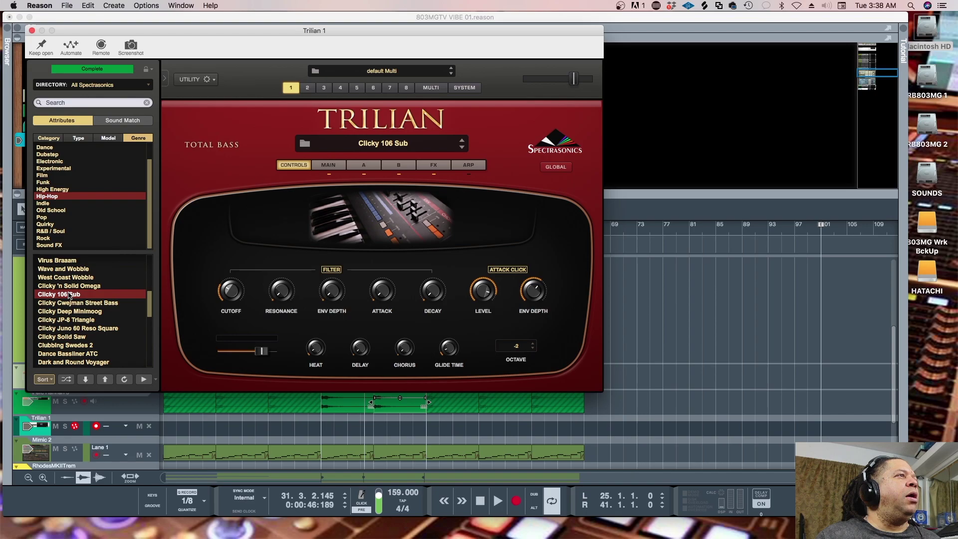
pyautogui.click(33, 30)
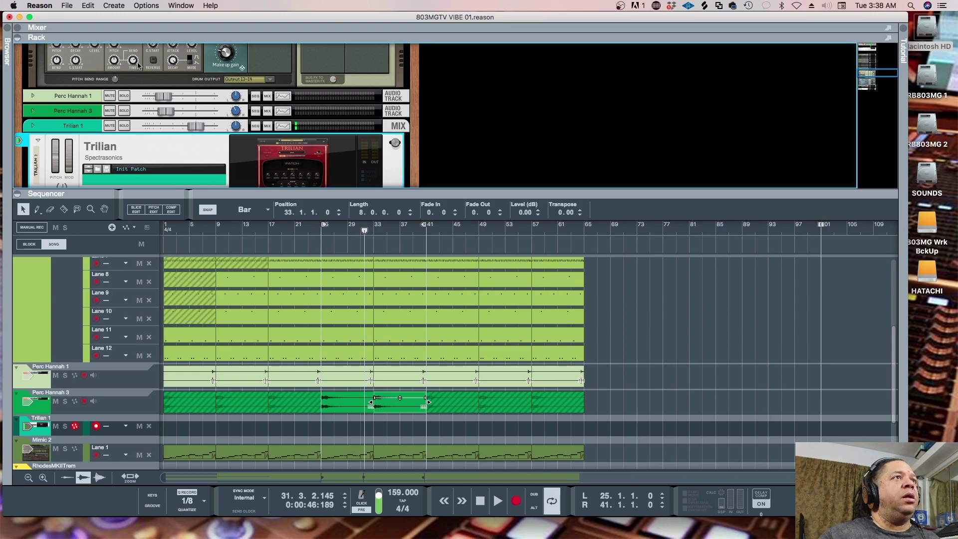
# - Reopen Trilian, set its output level to about -0.80 dB, and close the instrument window
pyautogui.click(307, 179)
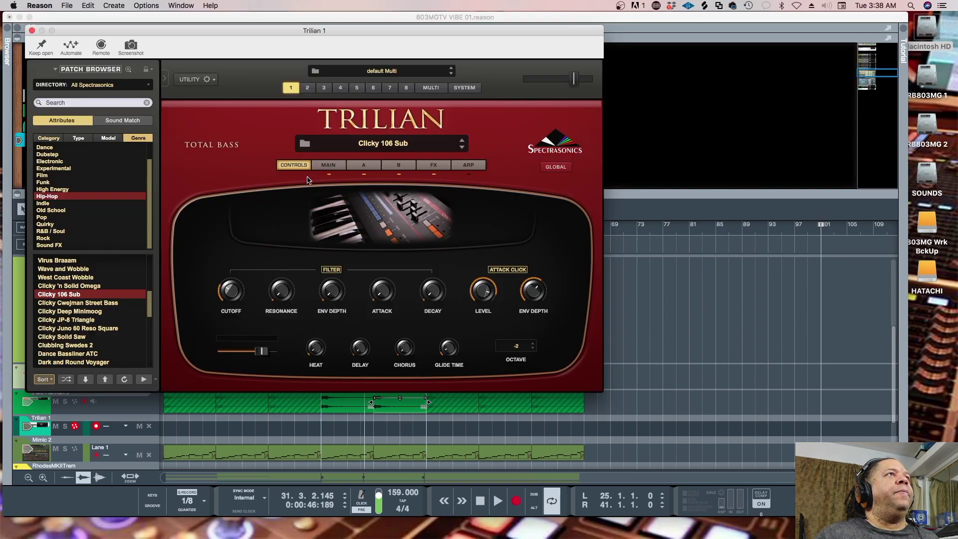
pyautogui.moveTo(573, 84)
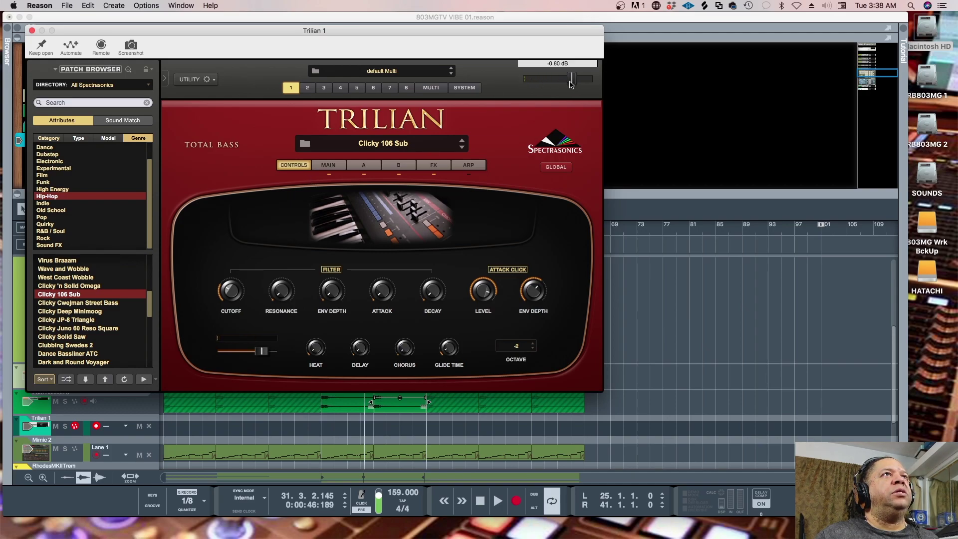
pyautogui.click(33, 30)
# - Play the bars 25 to 41 loop to rehearse the bass line, and return the song position to bar 25
pyautogui.press('space')
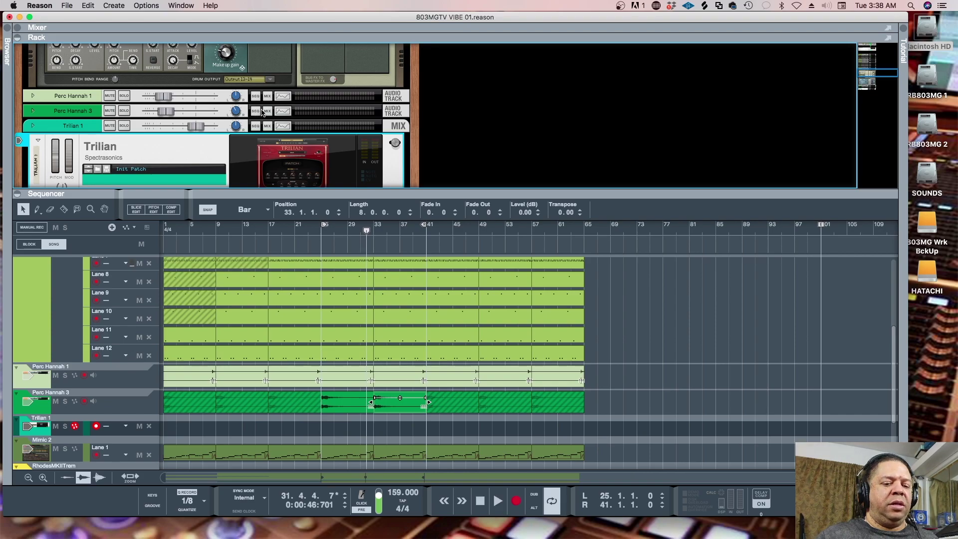
pyautogui.press('space')
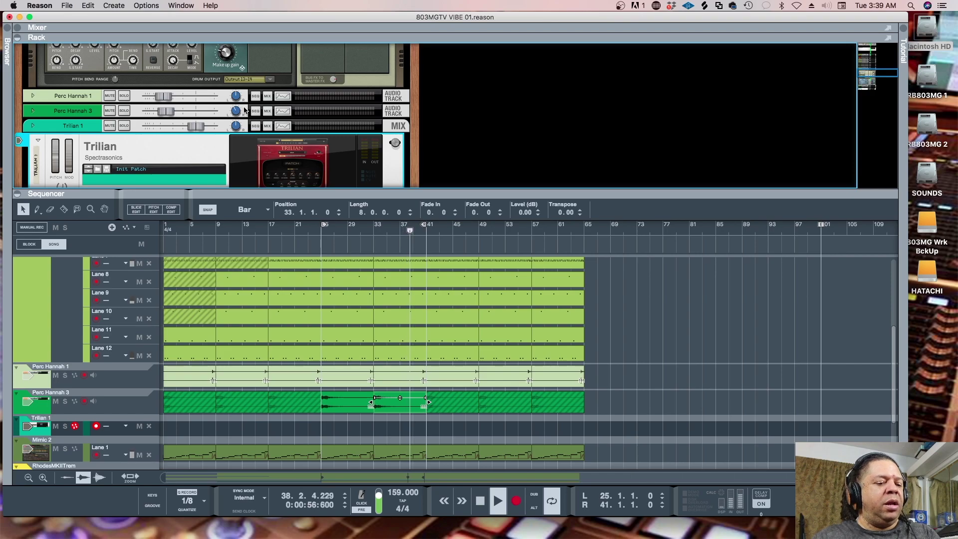
pyautogui.moveTo(243, 110)
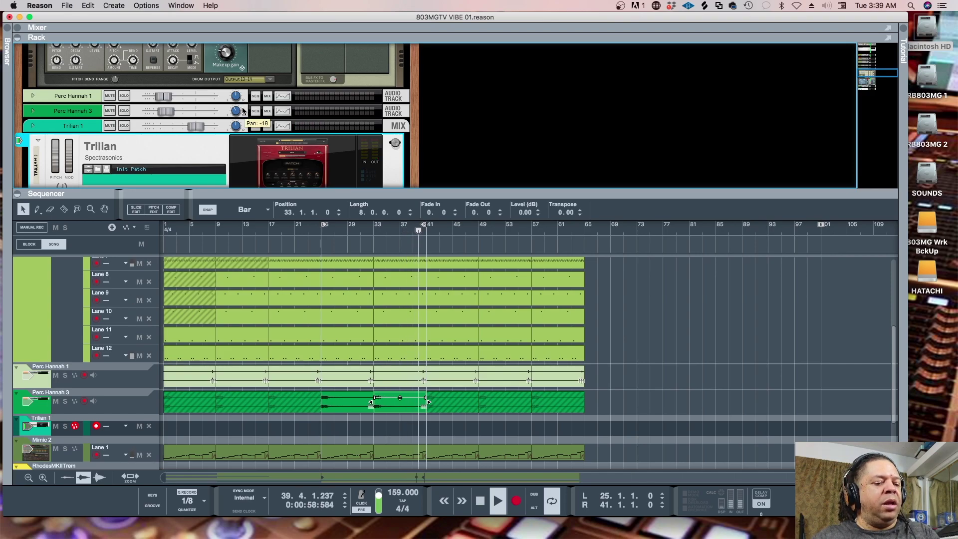
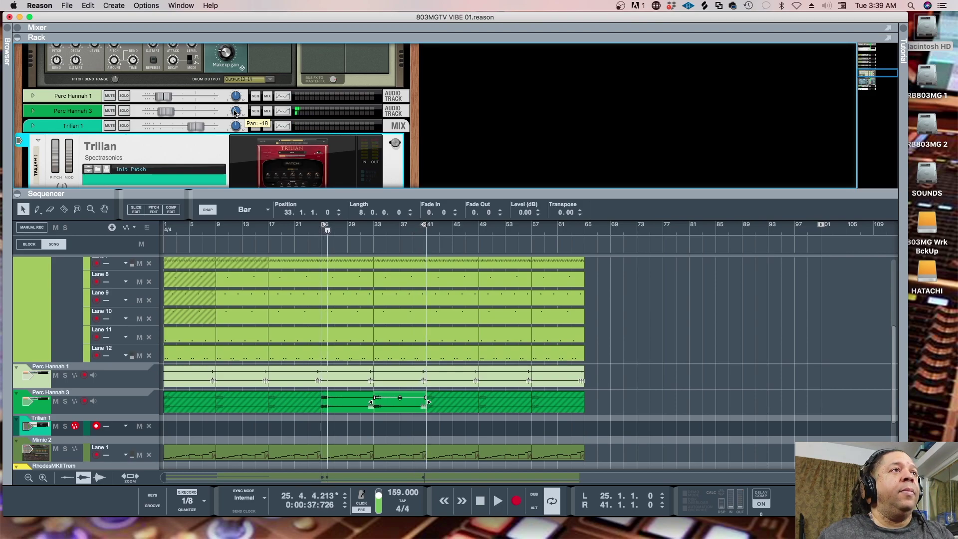
pyautogui.click(325, 233)
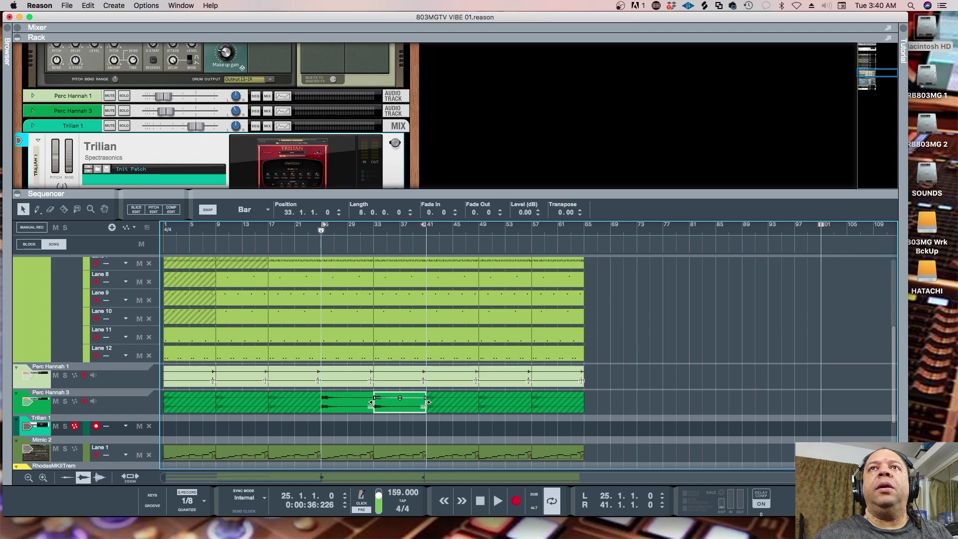
# - Record a 16-bar bass clip on the Trilian 1 track from bar 25 and lower that channel's mix level
pyautogui.click(687, 252)
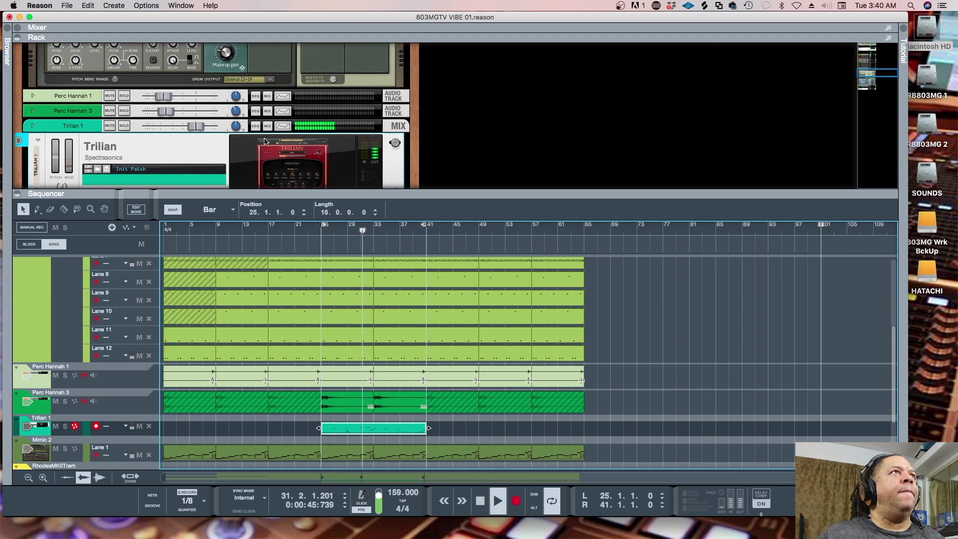
pyautogui.click(183, 128)
pyautogui.moveTo(183, 129); pyautogui.dragTo(173, 127)
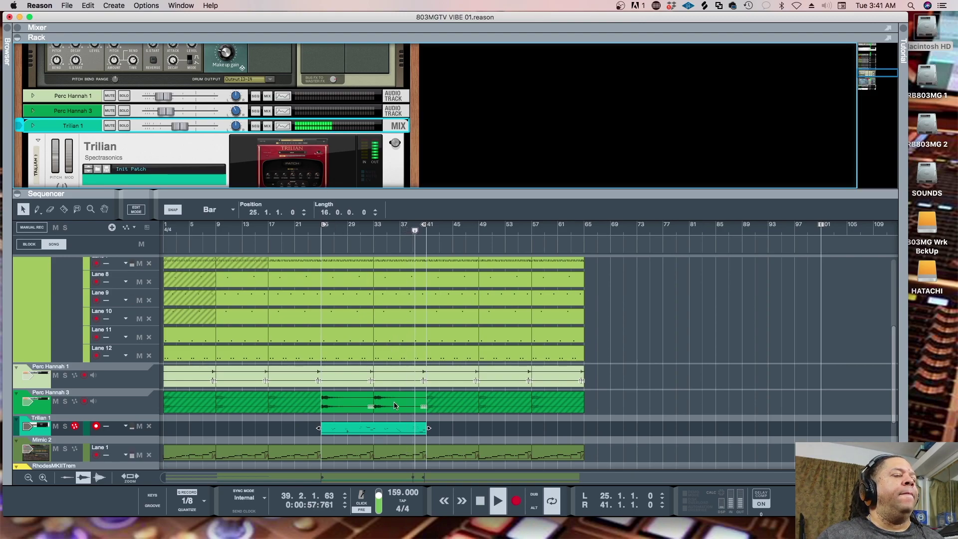
# - Lengthen the first C#3 note of the Trilian clip to 0.0.3.232, play it from bar 25, and close the note editor
pyautogui.doubleClick(352, 431)
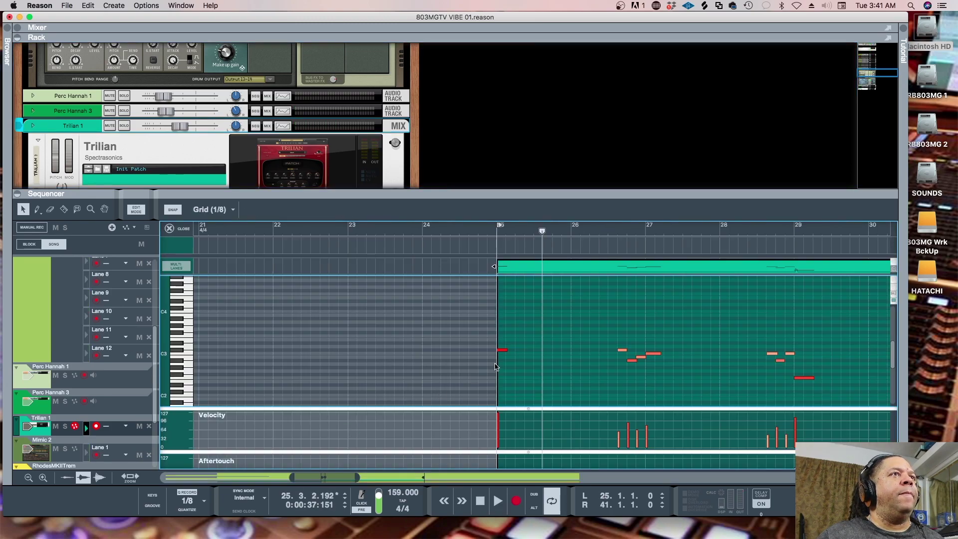
pyautogui.click(509, 350)
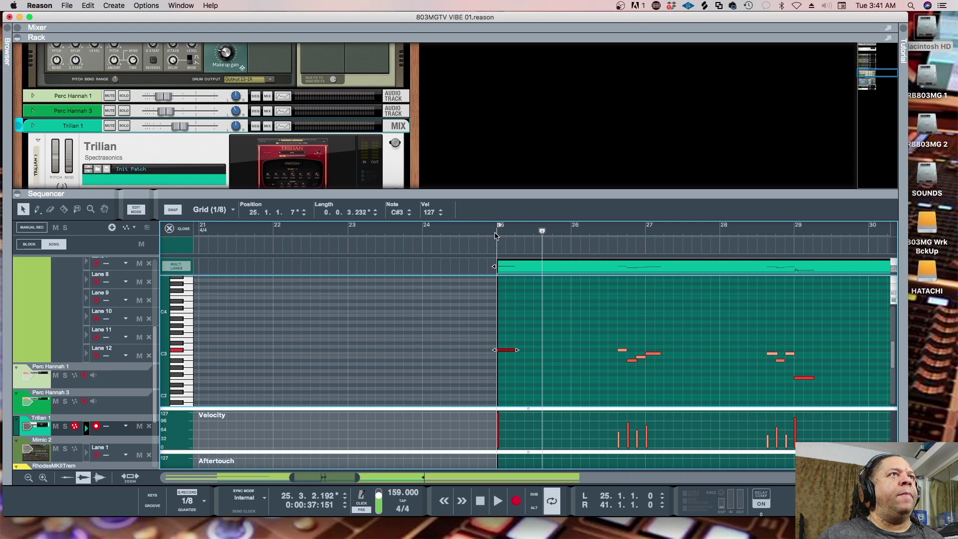
pyautogui.click(496, 236)
pyautogui.press('space')
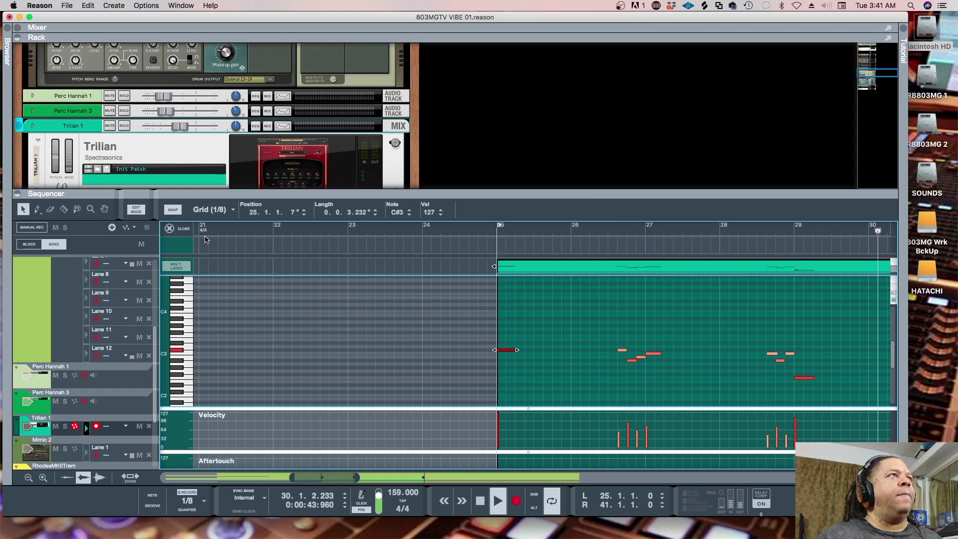
pyautogui.click(170, 228)
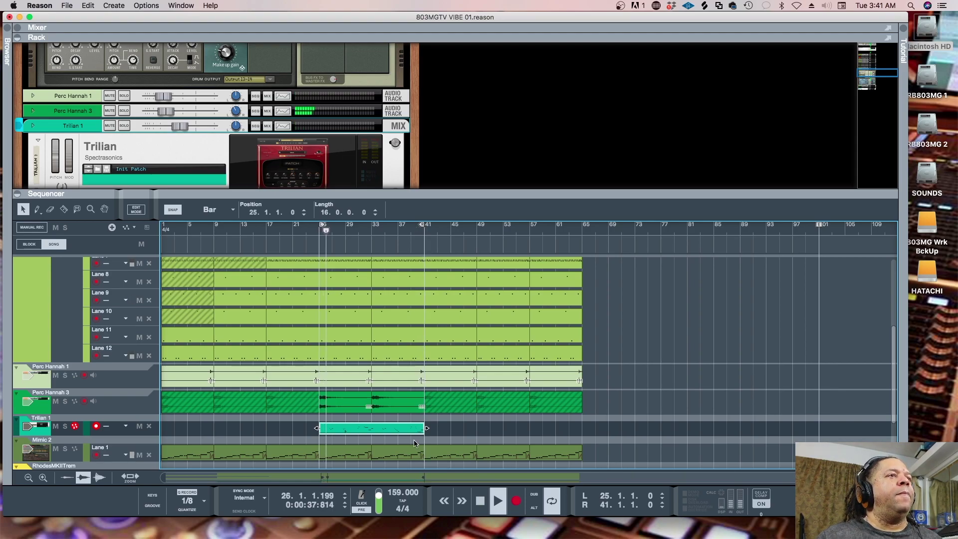
# - Stop playback, move the song position to bar 41, and inspect the final G#2 note of the Trilian clip
pyautogui.press('space')
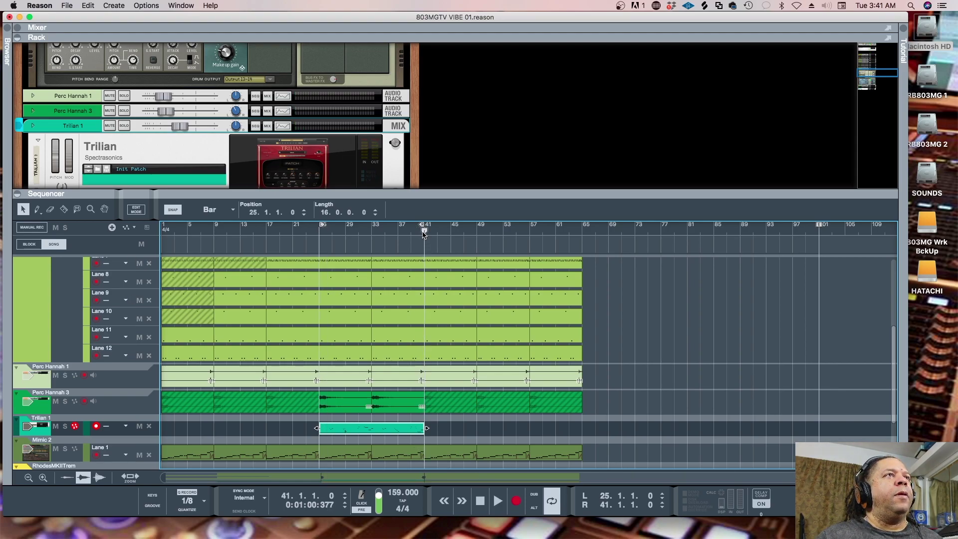
pyautogui.doubleClick(421, 429)
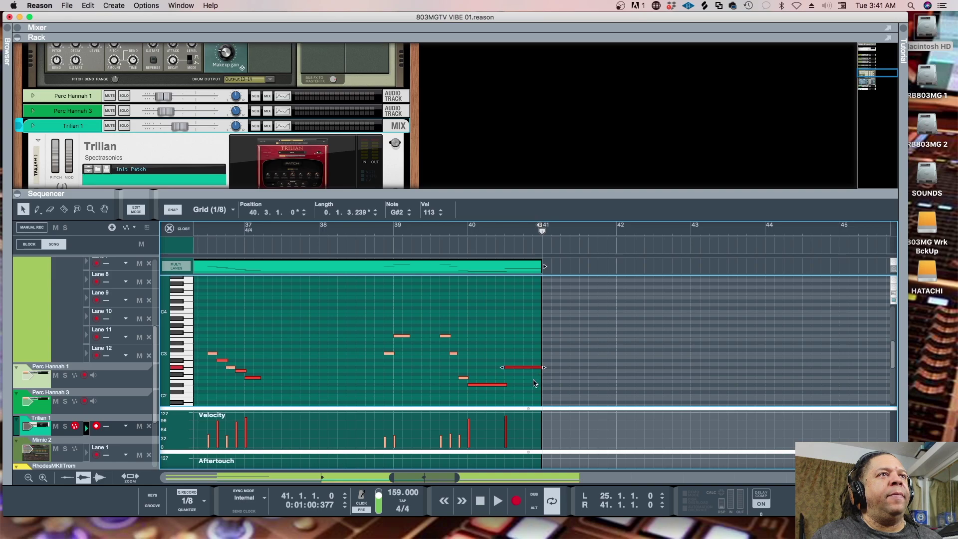
pyautogui.click(174, 228)
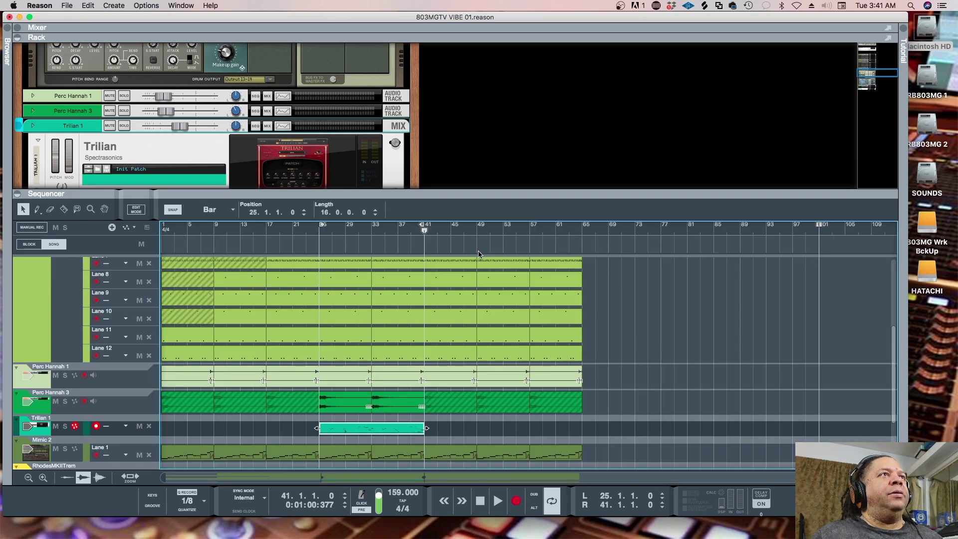
# - Enlarge the sequencer, select the clips on all tracks in the eight-bar section at bar 57, and duplicate them to bar 65
pyautogui.moveTo(376, 198); pyautogui.dragTo(376, 103)
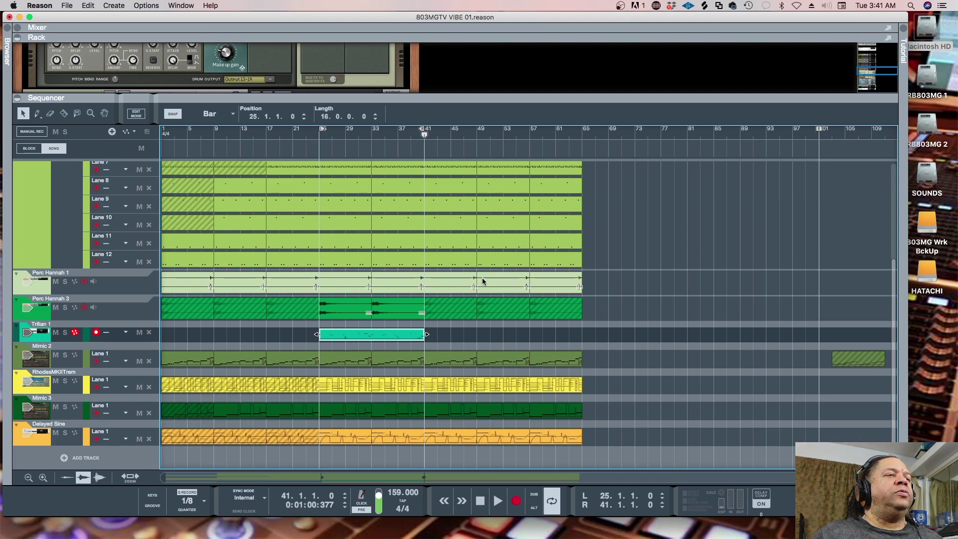
pyautogui.click(552, 455)
pyautogui.scroll(2, 553, 160)
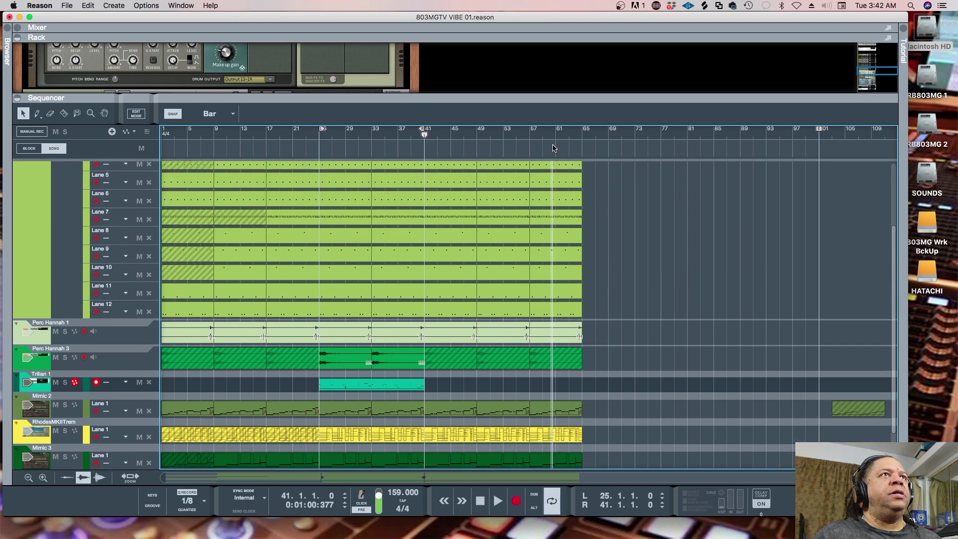
pyautogui.scroll(4, 553, 146)
pyautogui.click(556, 145)
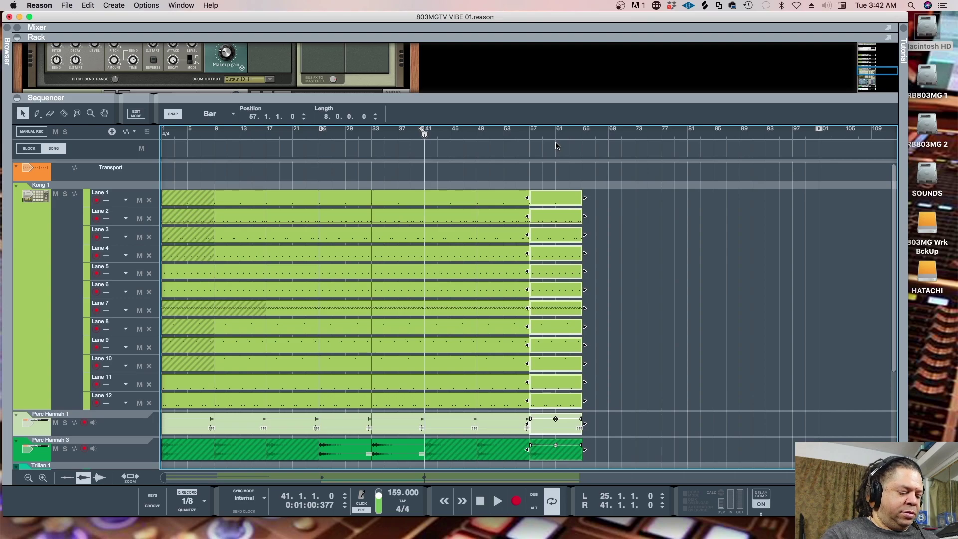
pyautogui.press('super+d')
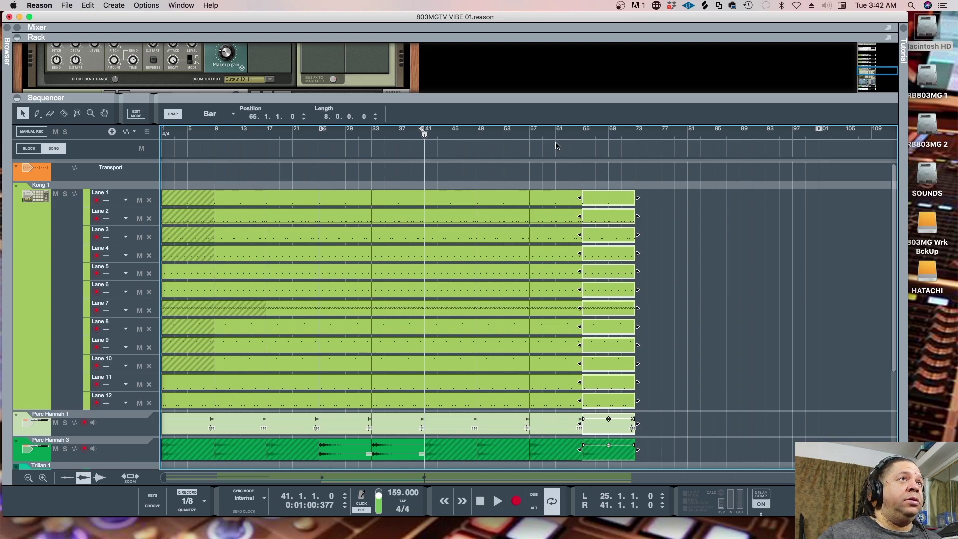
# - Duplicate the 16-bar Trilian bass clip so the copy starts at bar 41
pyautogui.scroll(-5, 532, 236)
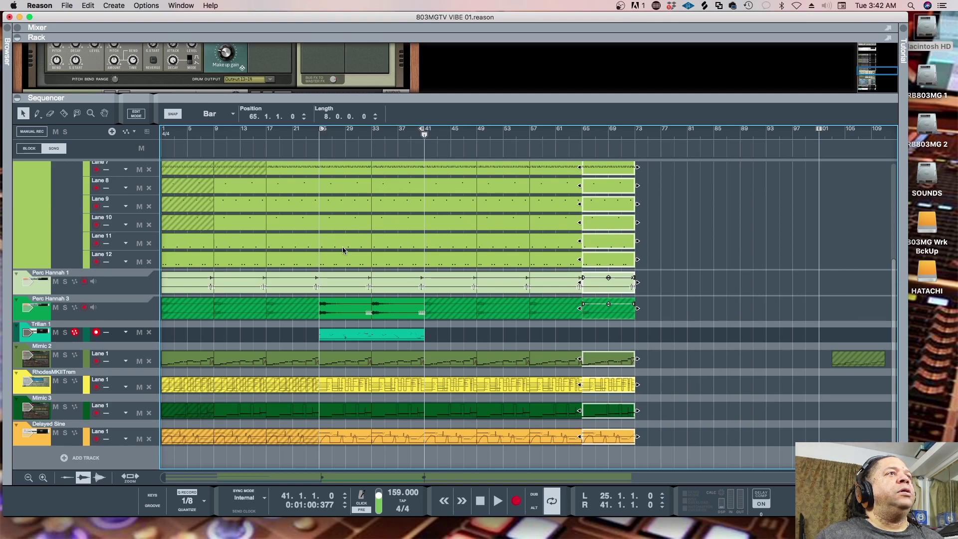
pyautogui.click(379, 334)
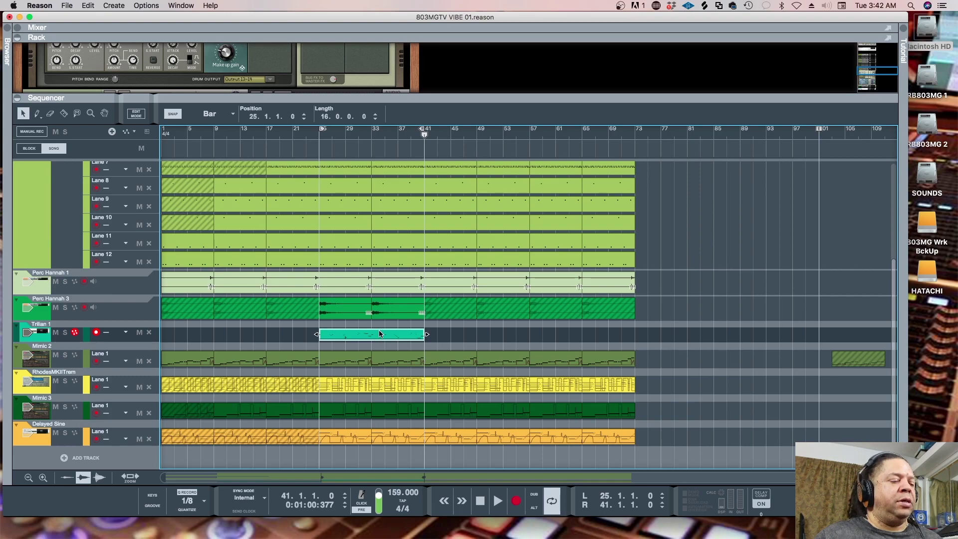
pyautogui.press('super+d')
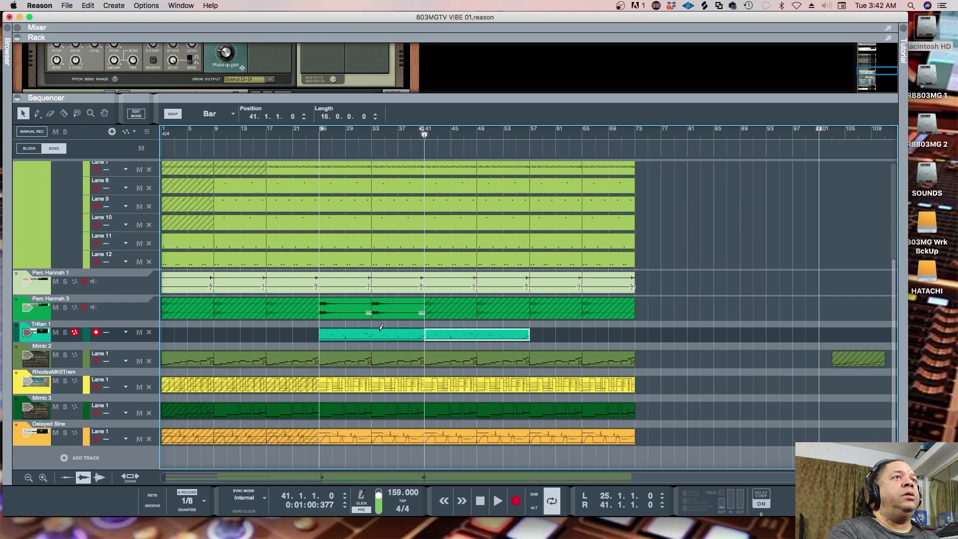
# - Duplicate the 16-bar Trilian bass clip so the copy starts at bar 57, and play the song from there
pyautogui.press('super+d')
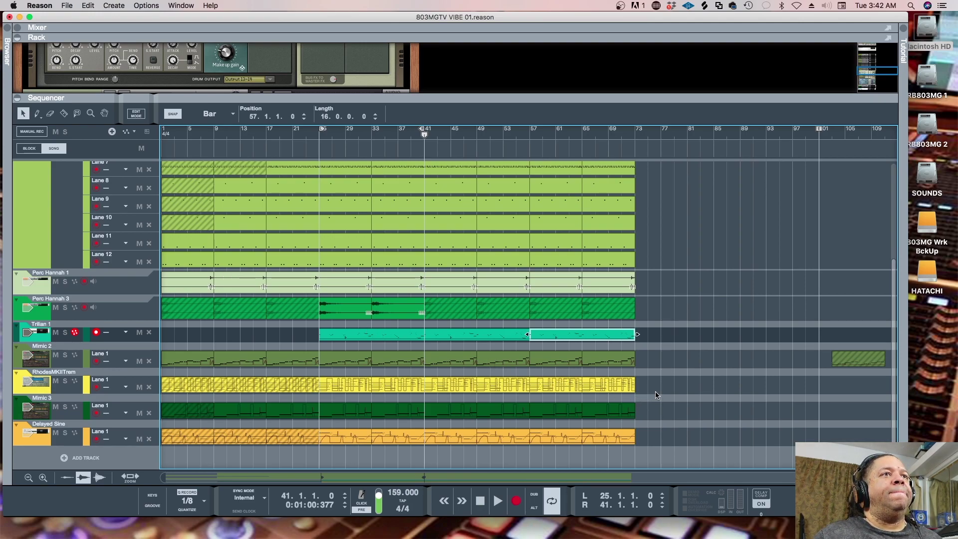
pyautogui.click(660, 411)
pyautogui.moveTo(661, 413)
pyautogui.mouseDown()
pyautogui.moveTo(624, 432)
pyautogui.moveTo(582, 435)
pyautogui.moveTo(651, 428)
pyautogui.mouseUp()
pyautogui.click(531, 133)
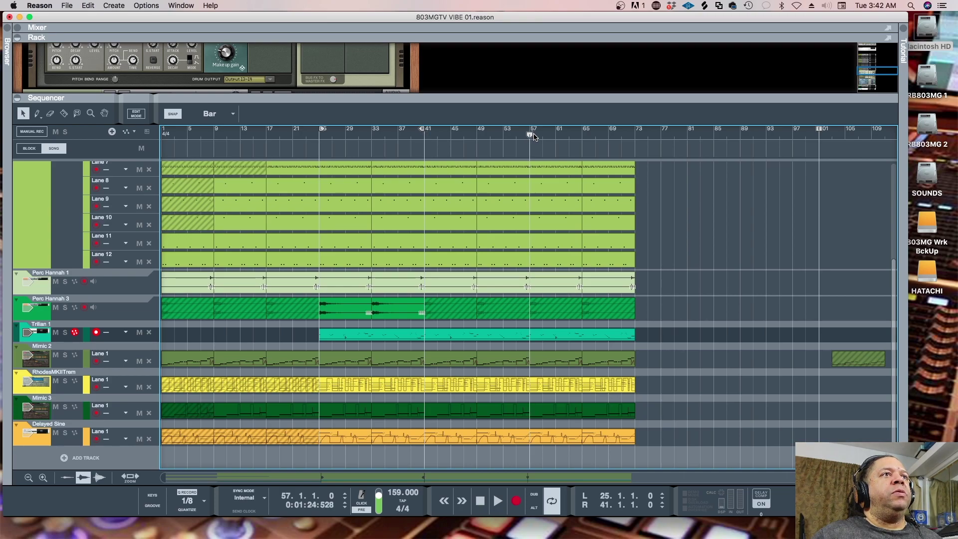
pyautogui.press('space')
# - Try muting the RhodesMKIITrem and Mimic 3 clips from bar 57 to bar 73 during playback, and unmute them again
pyautogui.moveTo(659, 428); pyautogui.dragTo(559, 443)
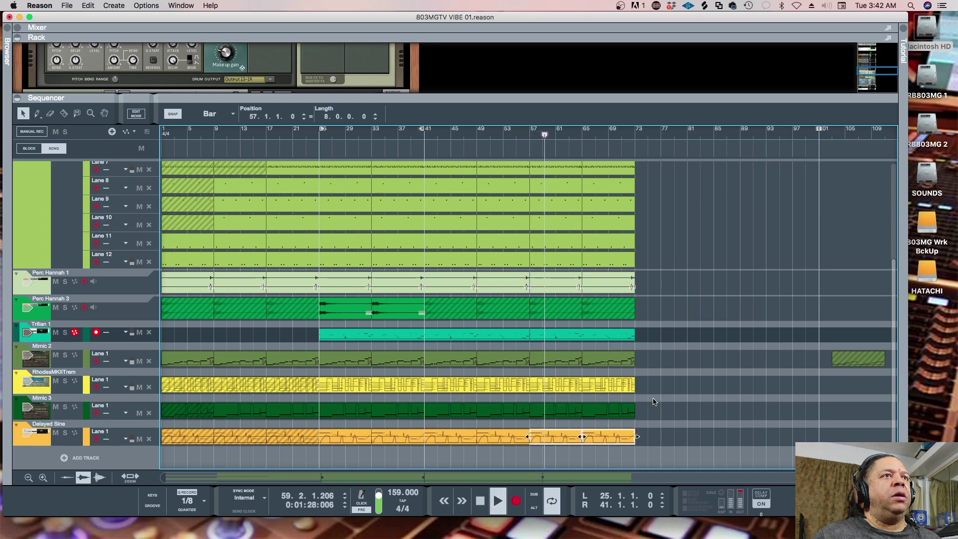
pyautogui.moveTo(654, 387); pyautogui.dragTo(567, 384)
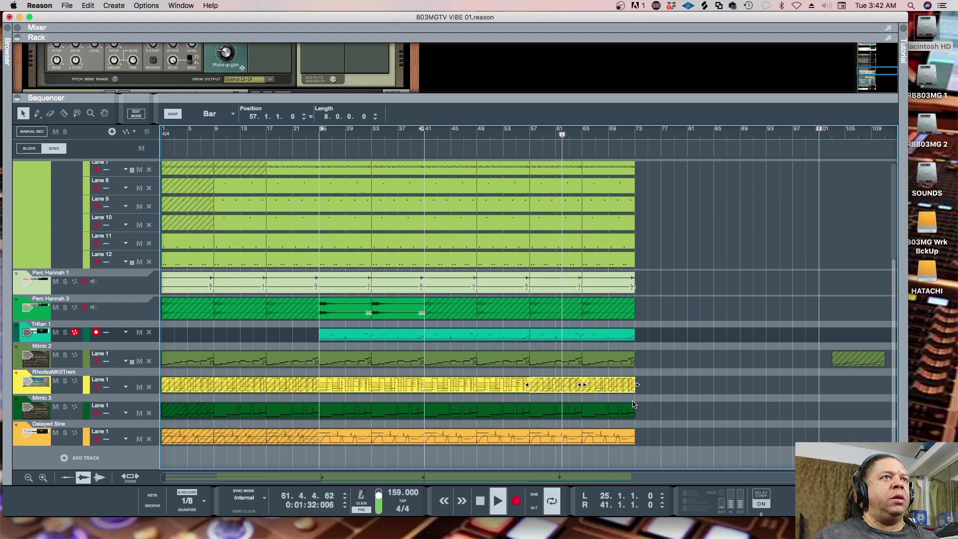
pyautogui.moveTo(651, 411); pyautogui.dragTo(511, 412)
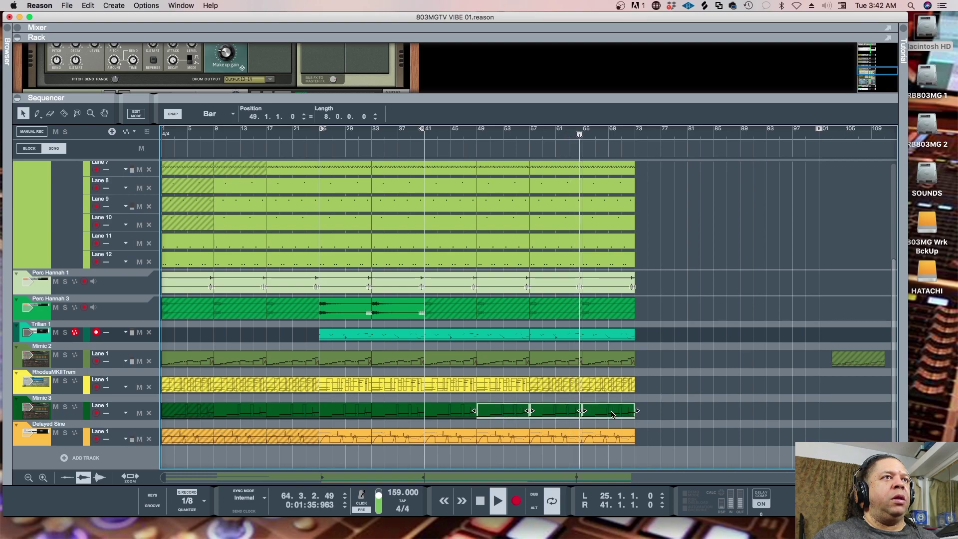
pyautogui.moveTo(660, 404); pyautogui.dragTo(559, 406)
pyautogui.moveTo(641, 389); pyautogui.dragTo(578, 385)
pyautogui.press('m')
pyautogui.moveTo(641, 409); pyautogui.dragTo(528, 407)
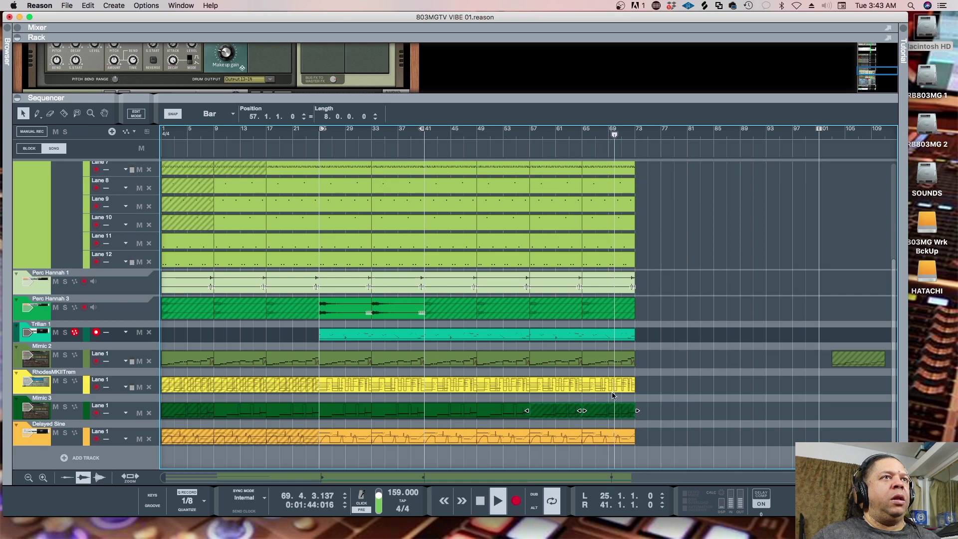
pyautogui.press('m')
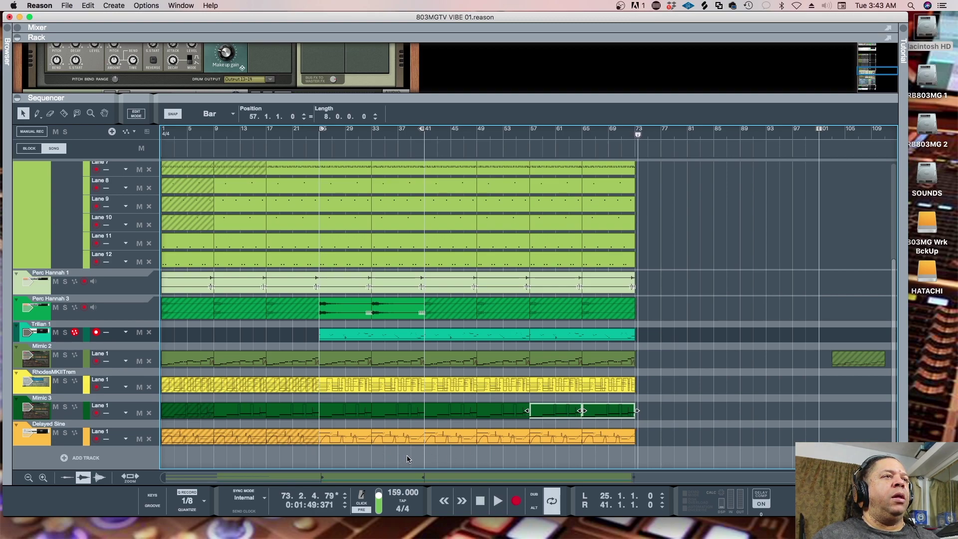
# - Unmute the Perc Hannah 3 clips at bars 9, 41 and 57, and mute the one at bar 33
pyautogui.click(451, 317)
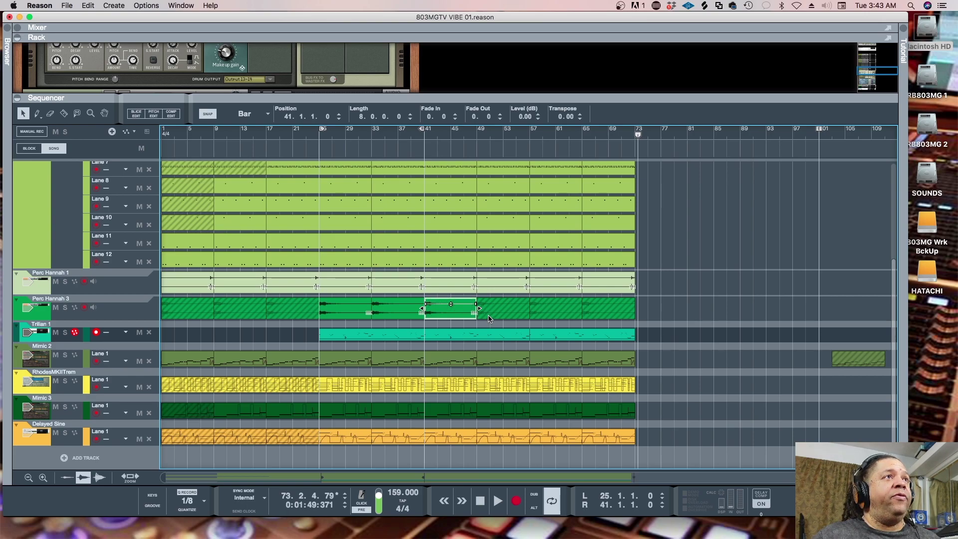
pyautogui.click(536, 316)
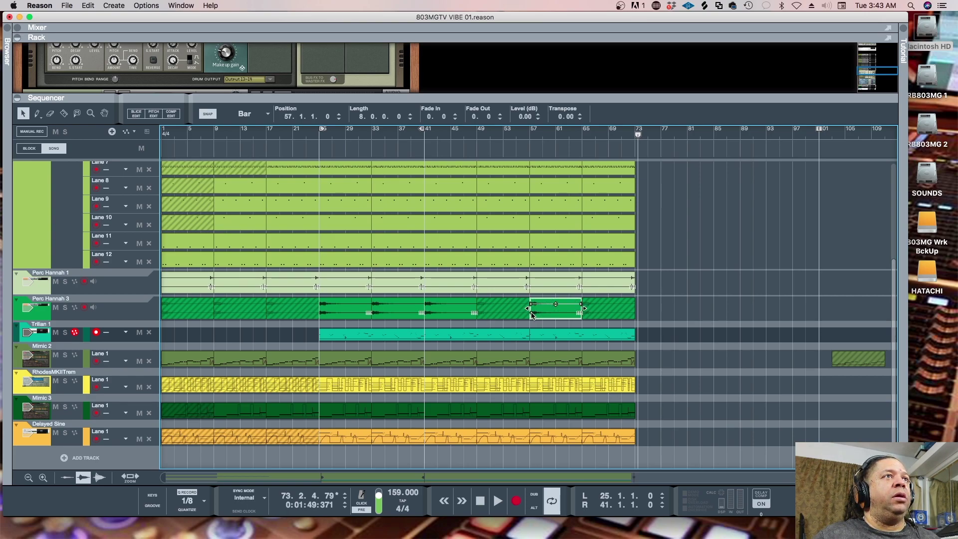
pyautogui.click(396, 314)
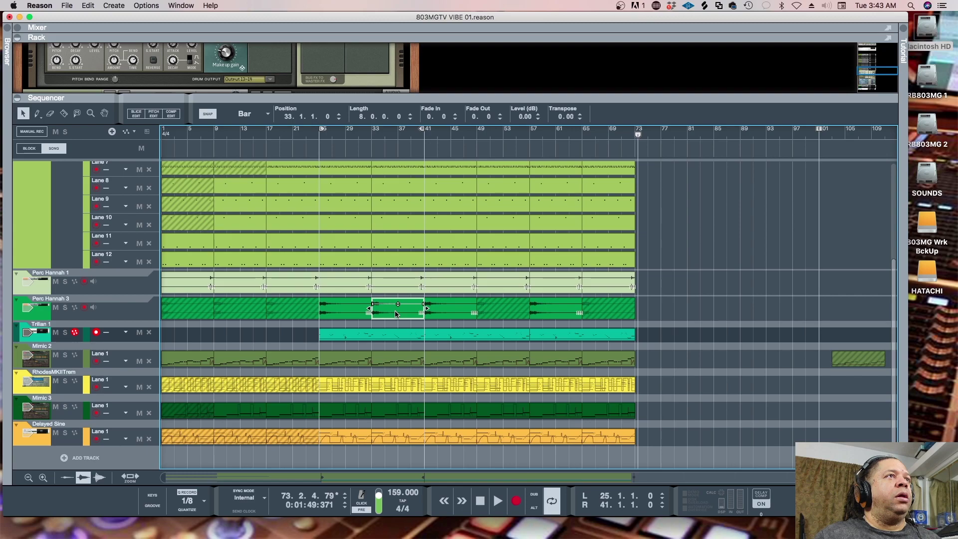
pyautogui.click(241, 318)
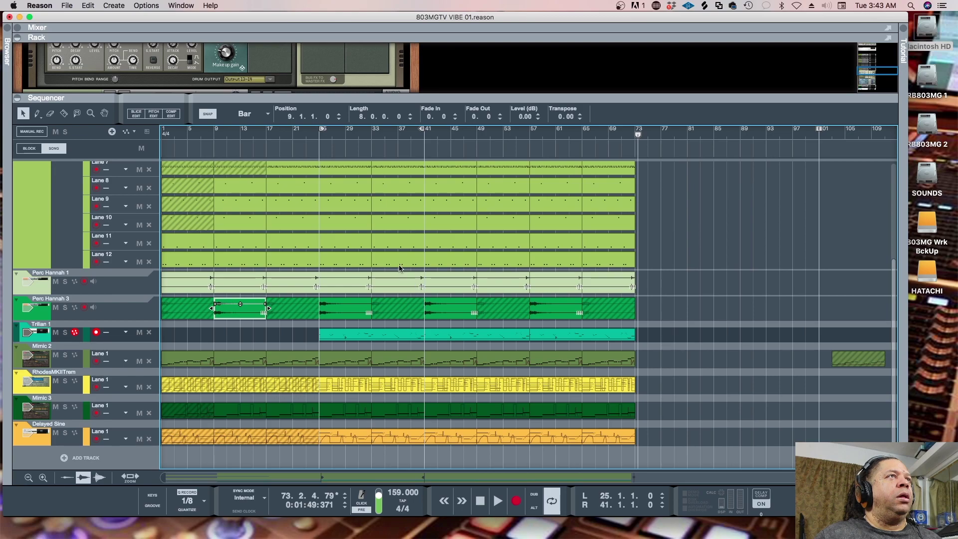
# - Set the loop locators to bars 1 and 73 and move the song position to bar 73
pyautogui.moveTo(322, 128); pyautogui.dragTo(164, 128)
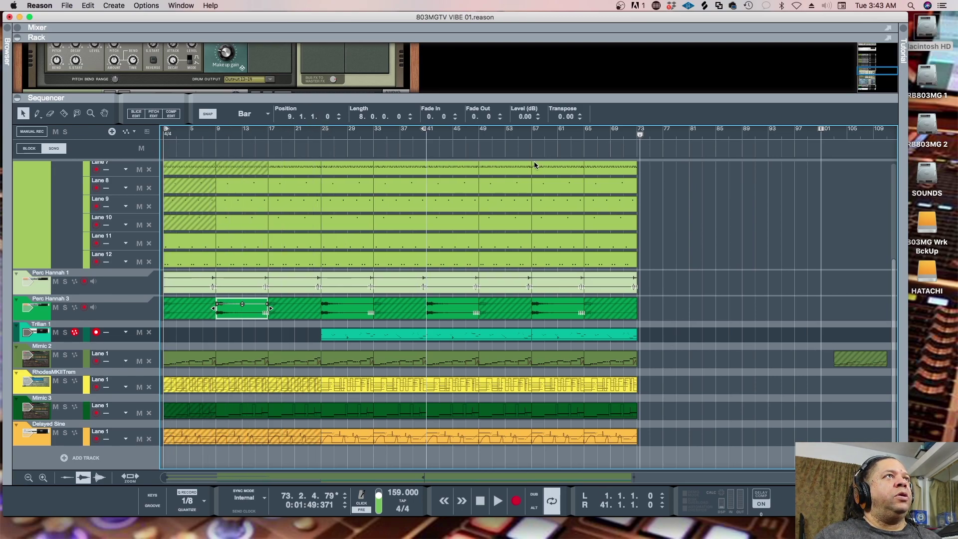
pyautogui.moveTo(424, 129)
pyautogui.mouseDown()
pyautogui.moveTo(549, 131)
pyautogui.moveTo(638, 151)
pyautogui.mouseUp()
pyautogui.click(638, 140)
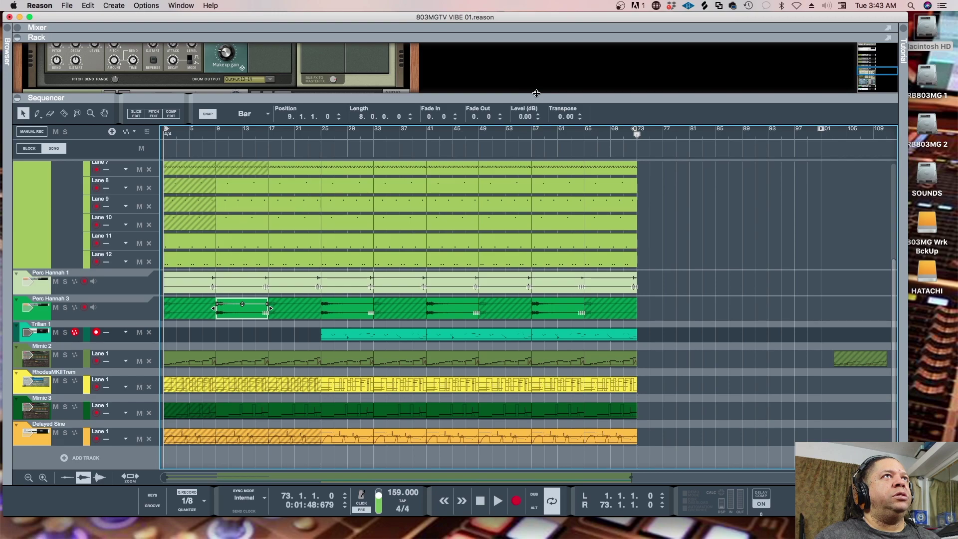
# - Fit all tracks into an enlarged sequencer and play the arrangement from bar 1
pyautogui.click(535, 38)
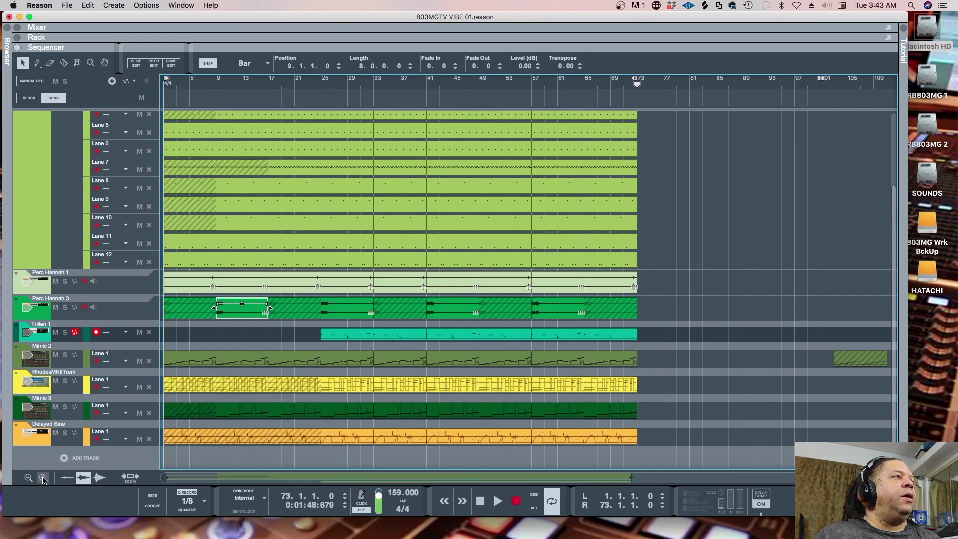
pyautogui.click(28, 479)
pyautogui.click(29, 478)
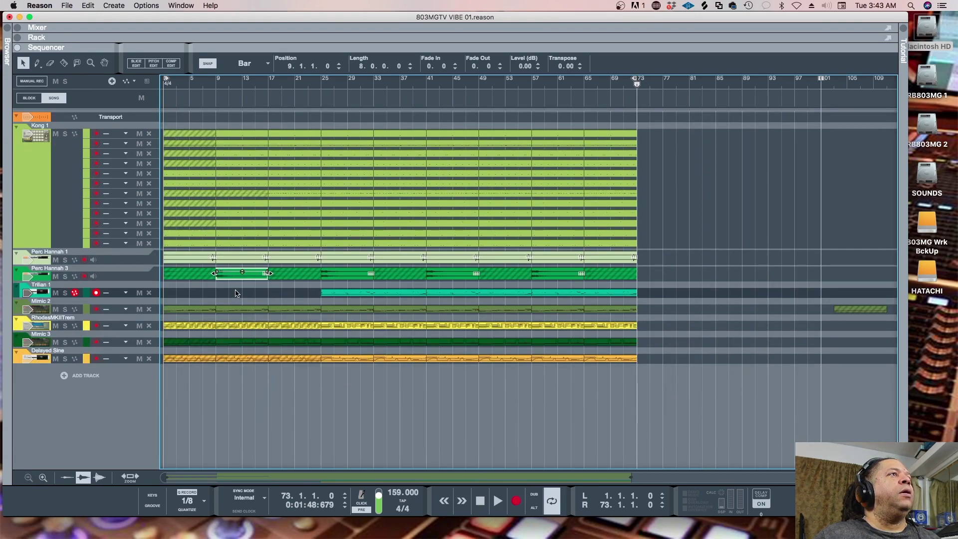
pyautogui.press('Home')
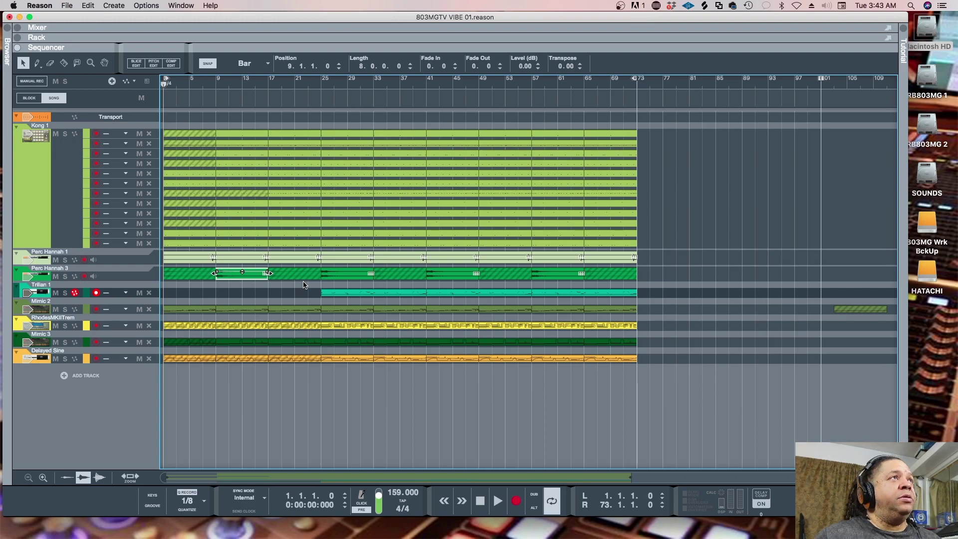
pyautogui.press('space')
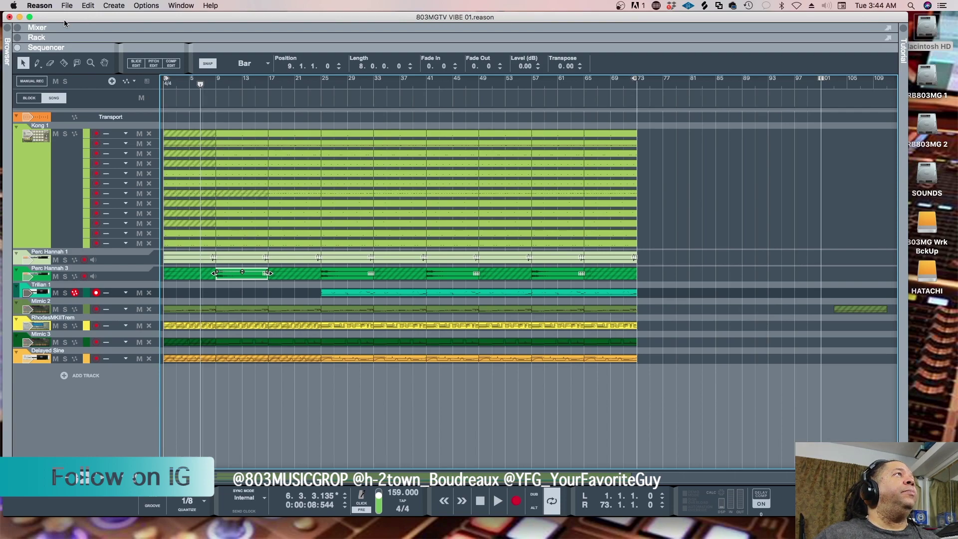
# - Select every clip in the arrangement up to bar 73 and move them all one bar later, starting at bar 2
pyautogui.click(6, 31)
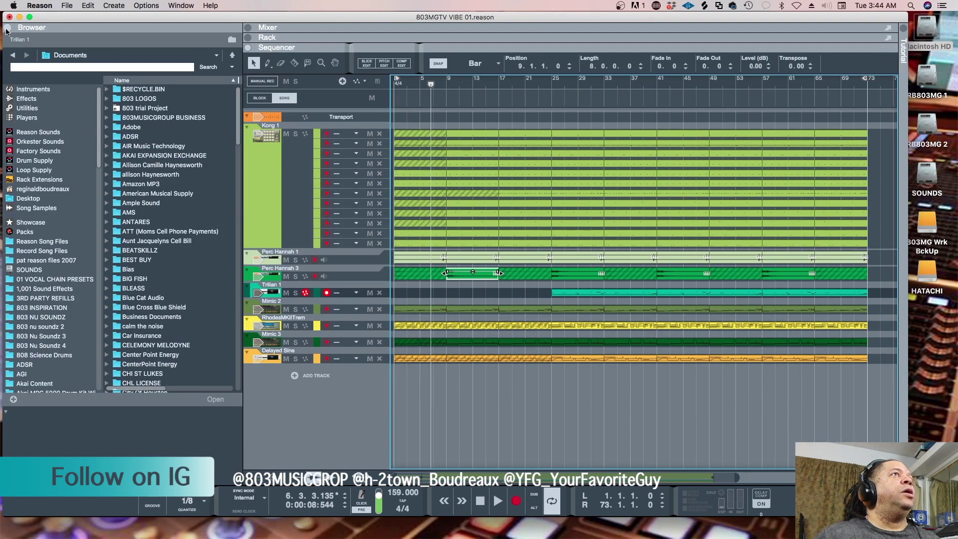
pyautogui.click(6, 31)
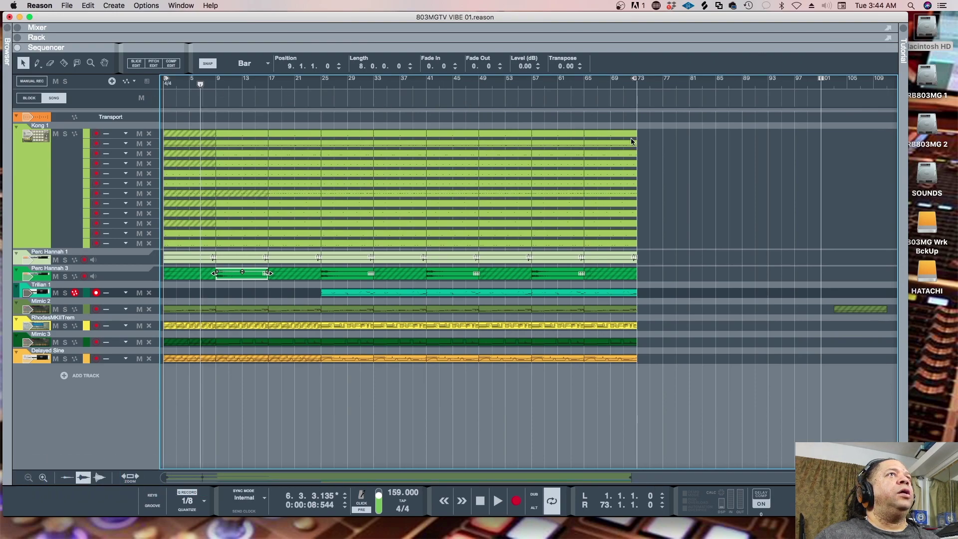
pyautogui.moveTo(648, 134); pyautogui.dragTo(157, 410)
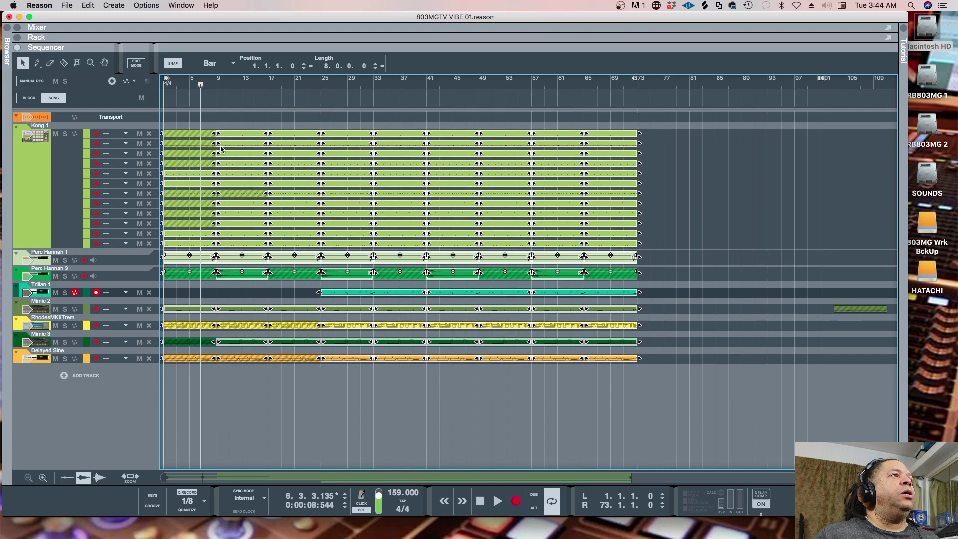
pyautogui.click(189, 137)
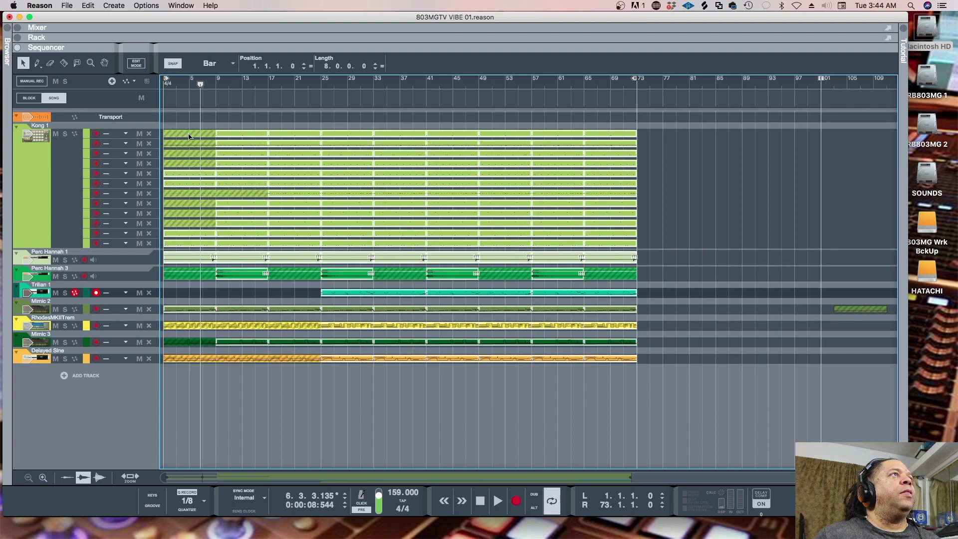
pyautogui.moveTo(190, 137); pyautogui.dragTo(192, 135)
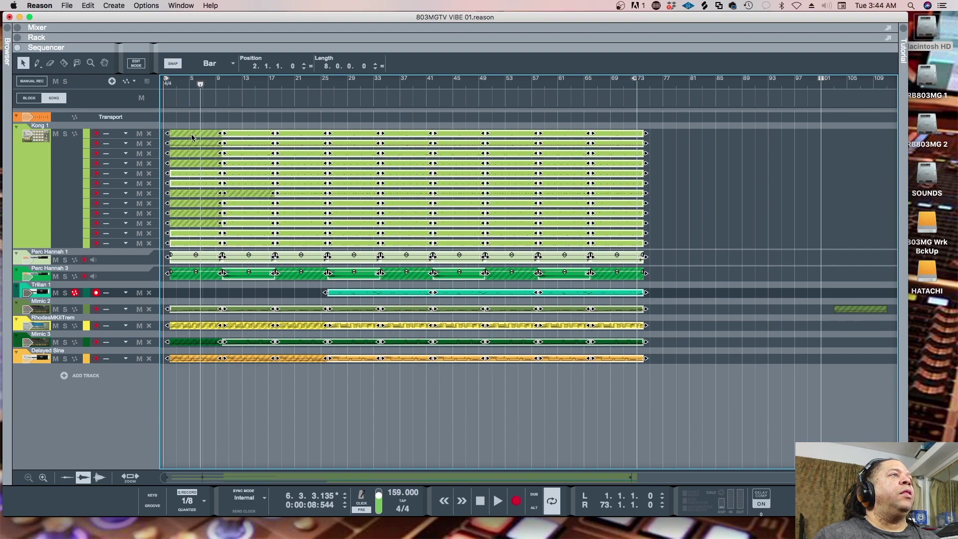
# - Deselect the clips and open the BLACK RED (tags_shout outs) folder in the sound browser
pyautogui.click(7, 33)
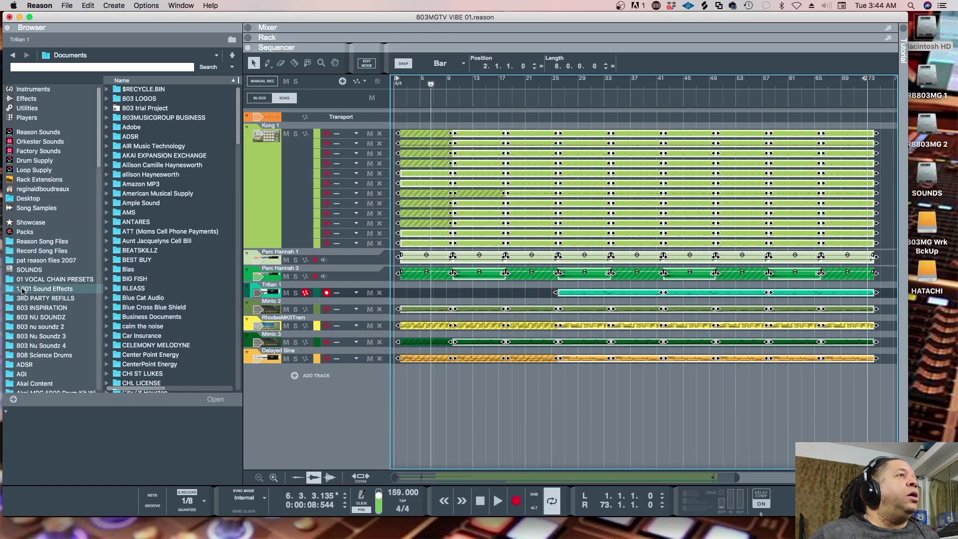
pyautogui.click(289, 412)
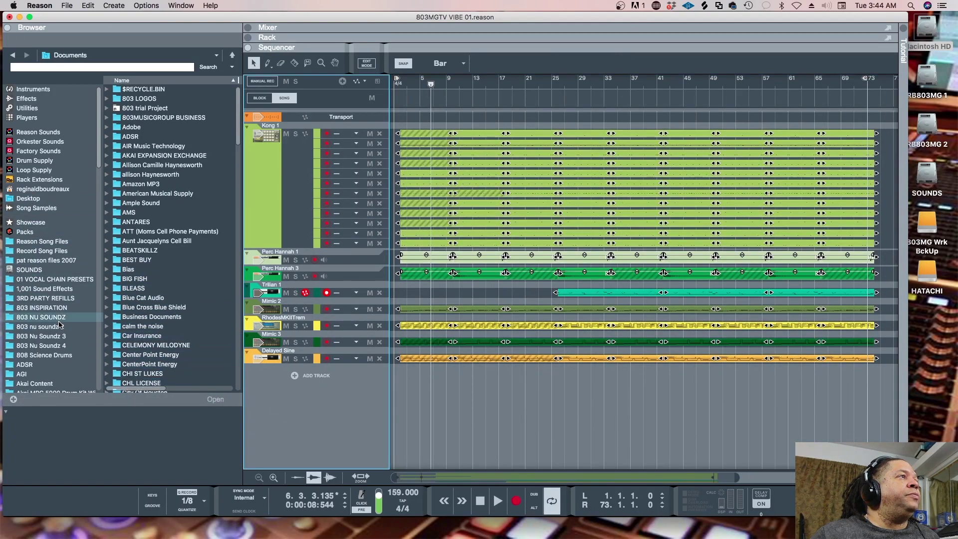
pyautogui.scroll(-3, 55, 325)
pyautogui.scroll(-3, 48, 327)
pyautogui.click(45, 345)
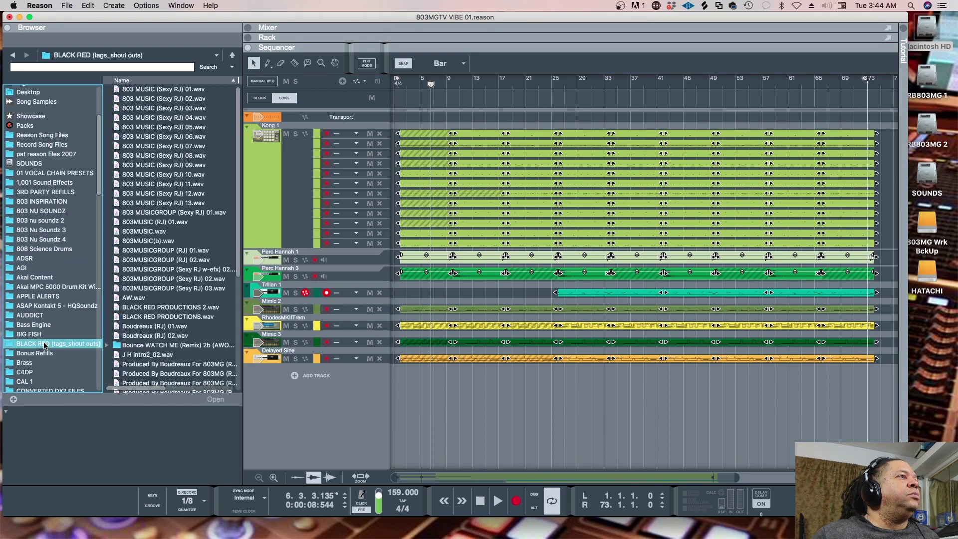
pyautogui.click(109, 345)
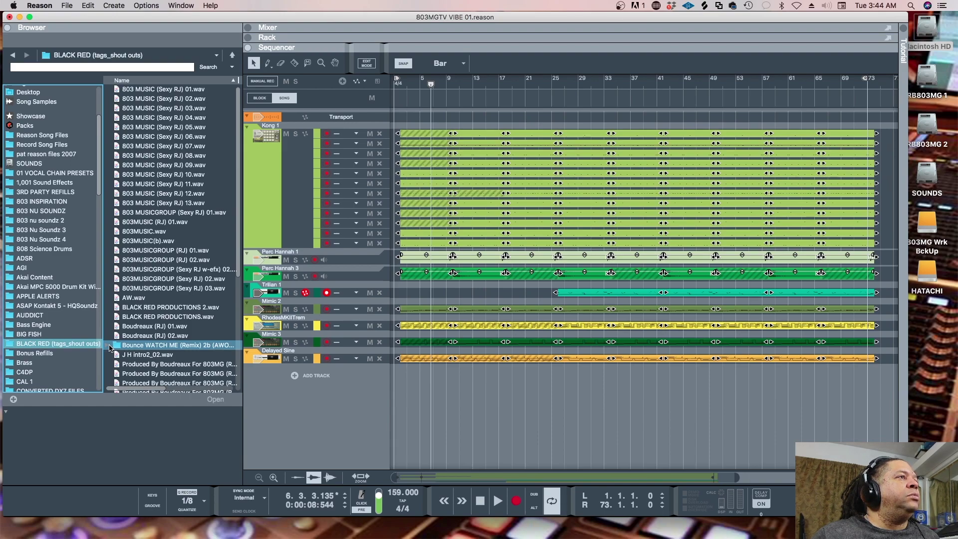
# - Try adding 803 MUSIC (Sexy RJ) 11.wav on a new audio track at bar 6, and undo the import
pyautogui.click(154, 197)
pyautogui.click(153, 184)
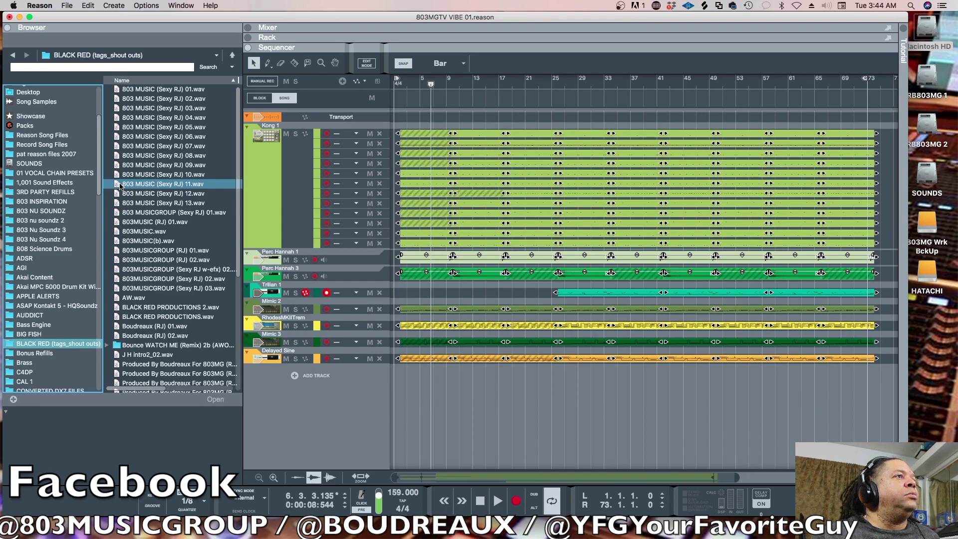
pyautogui.moveTo(119, 185); pyautogui.dragTo(427, 398)
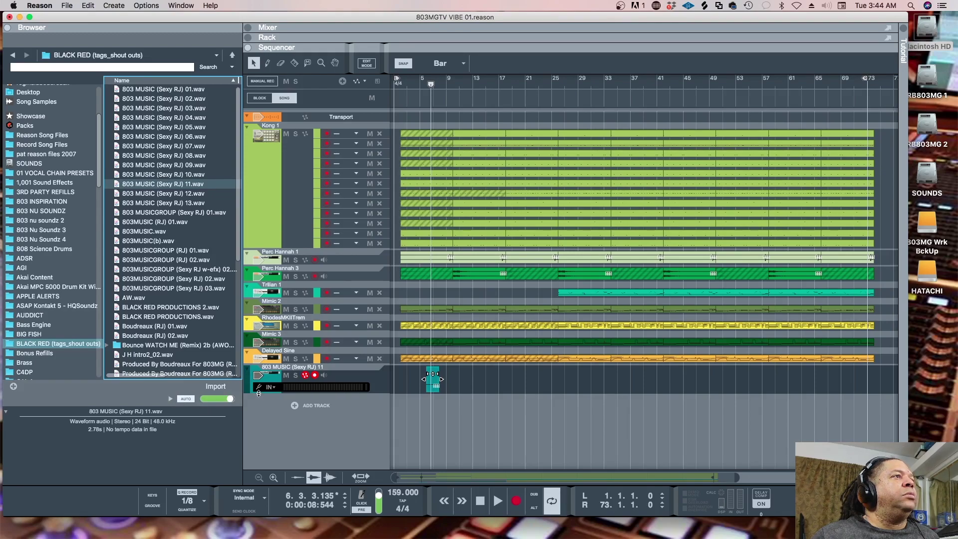
pyautogui.click(432, 392)
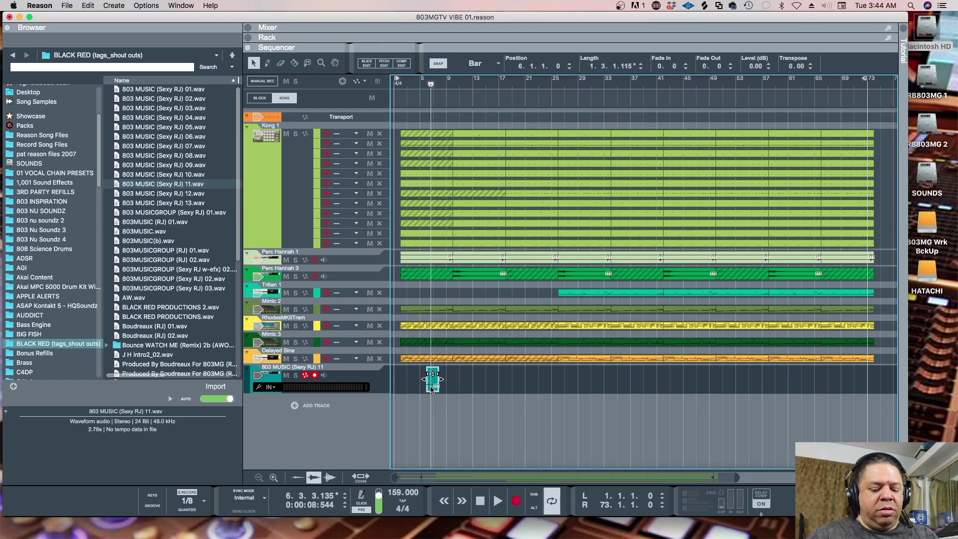
pyautogui.press('super+z')
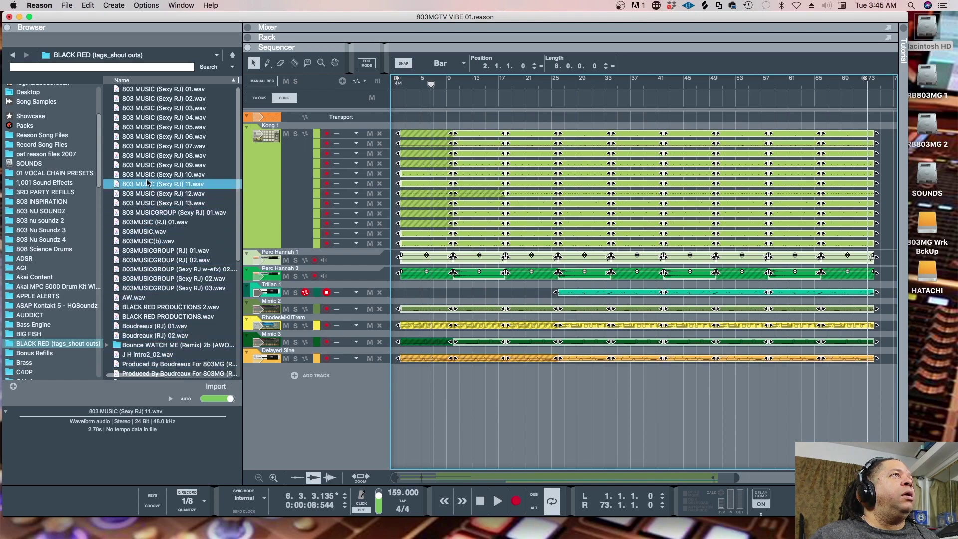
# - Import 803 MUSIC (Sexy RJ) 10.wav onto a new audio track at bar 1 and enlarge the song's opening bars
pyautogui.moveTo(147, 178); pyautogui.dragTo(399, 391)
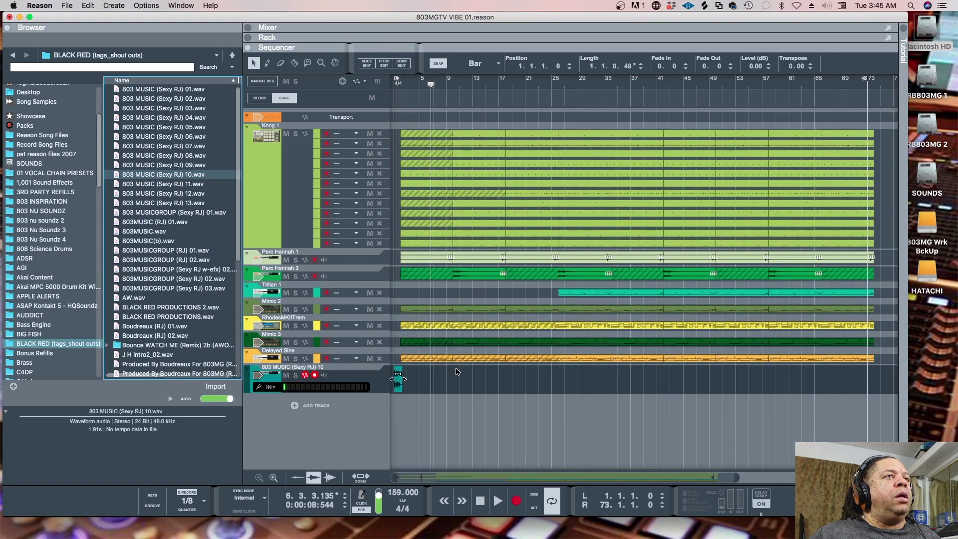
pyautogui.moveTo(740, 478); pyautogui.dragTo(413, 471)
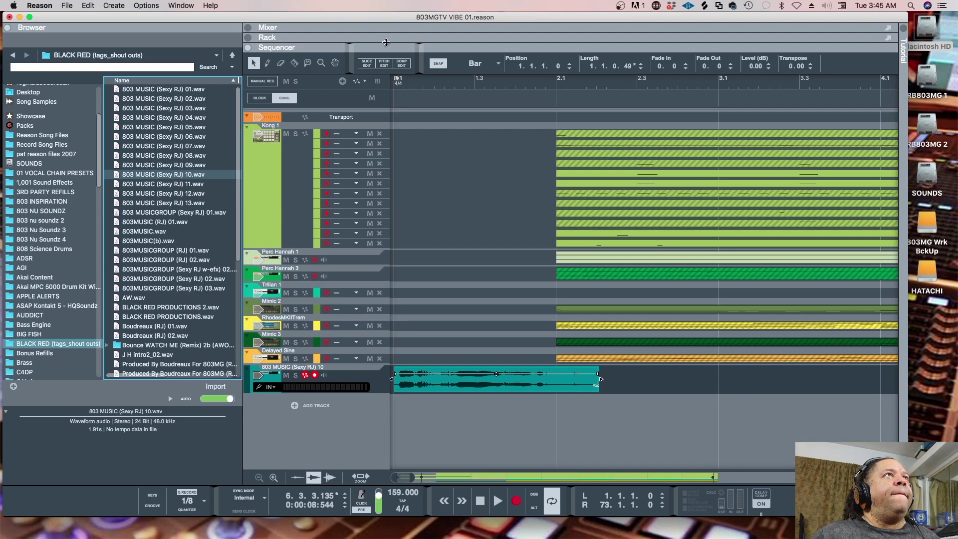
# - Show the mixer, adjust the fader of the new 803 MUSIC channel, and play the song
pyautogui.moveTo(390, 38); pyautogui.dragTo(399, 196)
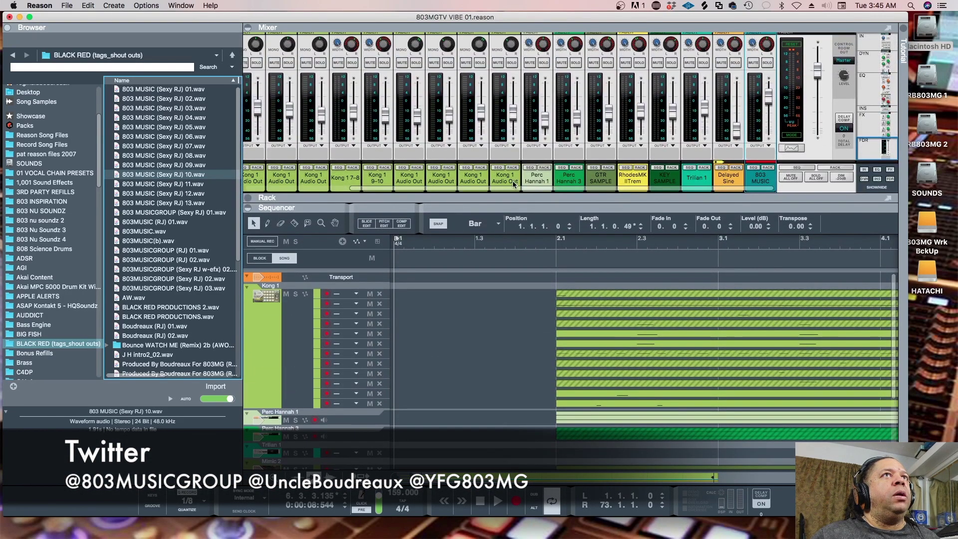
pyautogui.moveTo(765, 106); pyautogui.dragTo(768, 117)
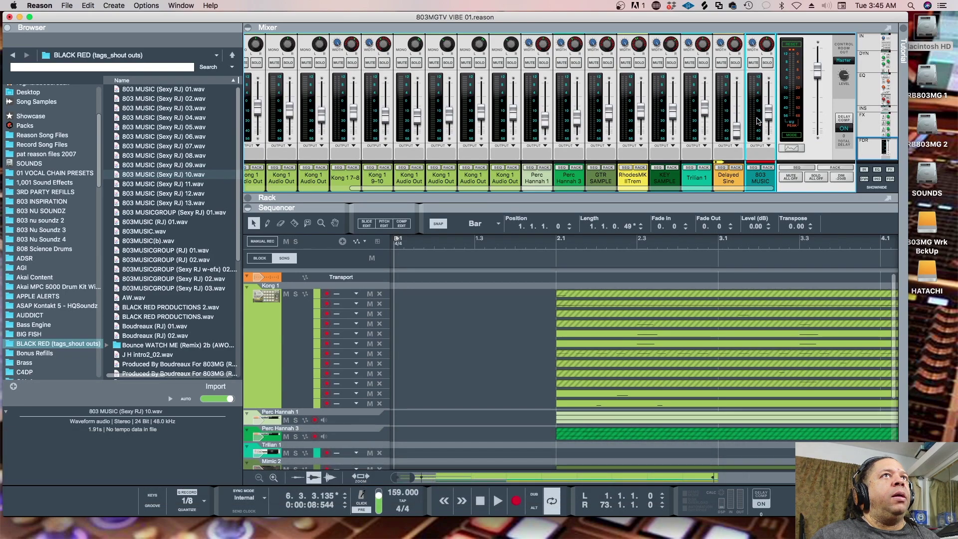
pyautogui.press('space')
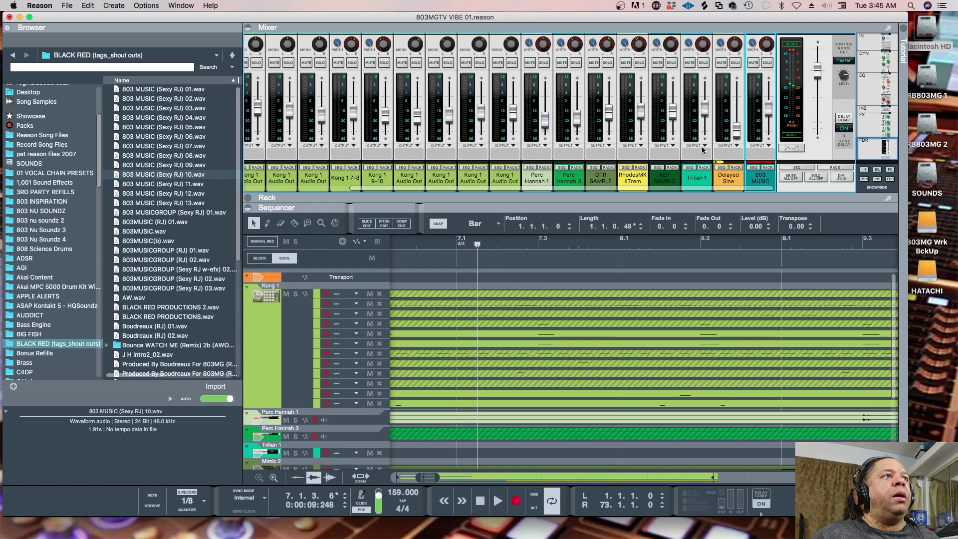
# - Play the song from the start and zoom the sequencer out until the whole arrangement fits in view
pyautogui.scroll(-5, 367, 288)
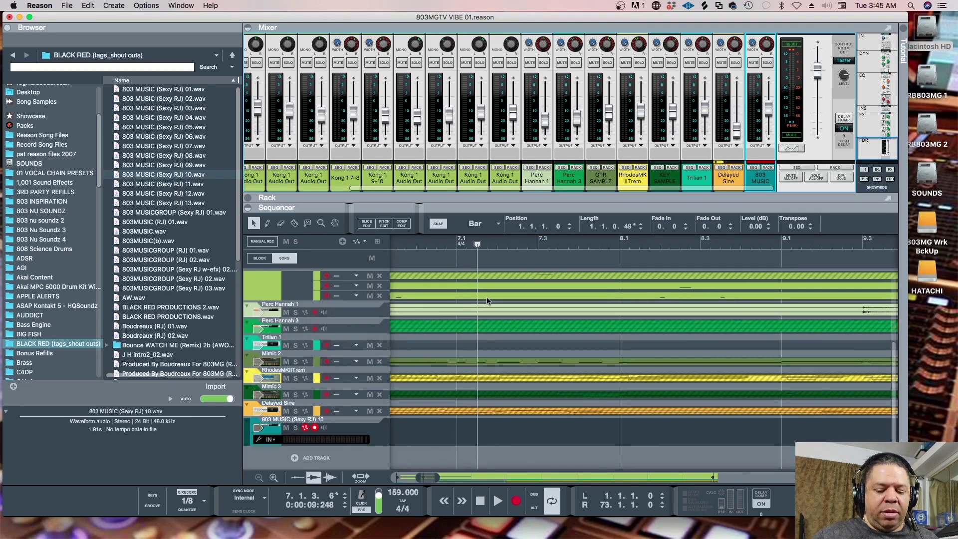
pyautogui.press('Return')
pyautogui.press('space')
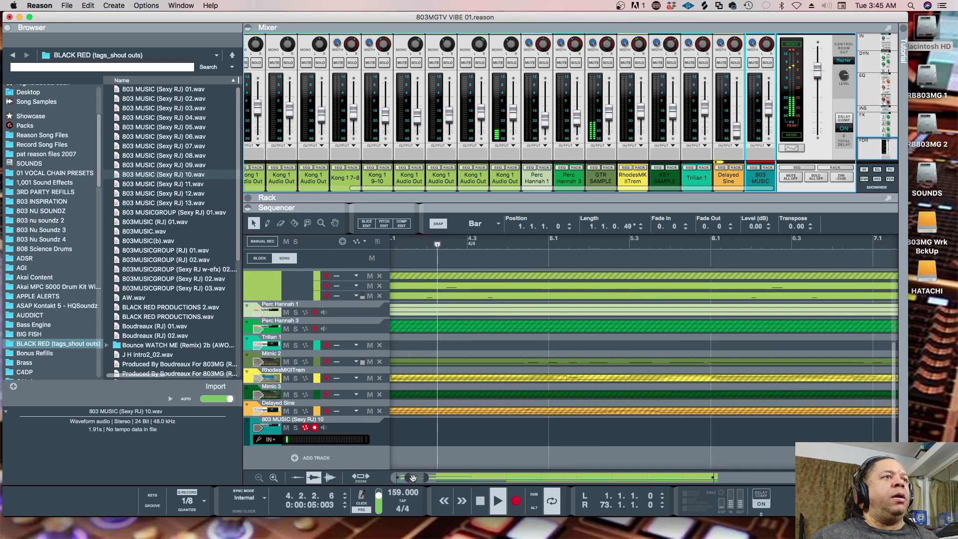
pyautogui.moveTo(427, 479); pyautogui.dragTo(497, 475)
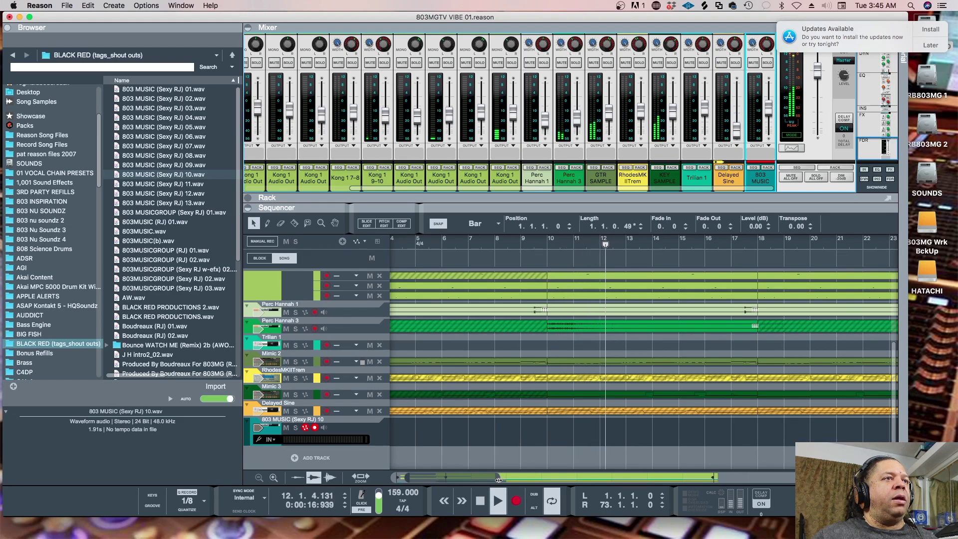
pyautogui.hscroll(-5, 478, 477)
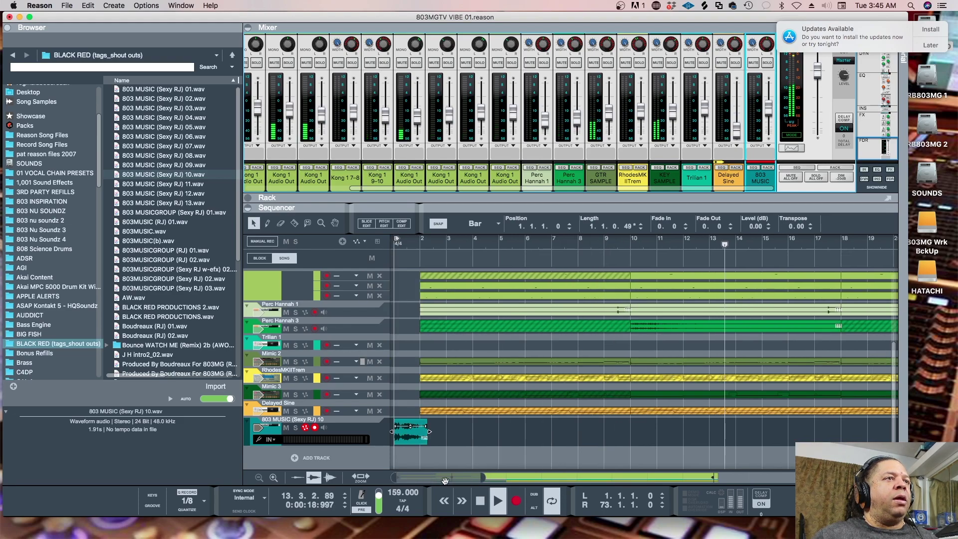
pyautogui.moveTo(480, 481); pyautogui.dragTo(714, 484)
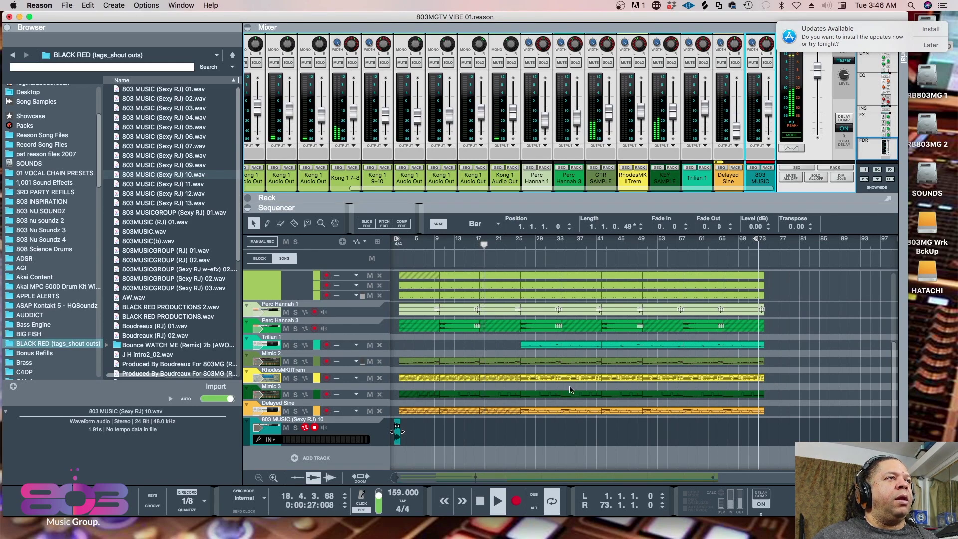
# - Widen the browser's file list, import You're Listening To 803MUSICGROUP (RJ) 08.wav onto a new audio track and move its clip to bar 11
pyautogui.scroll(-5, 191, 280)
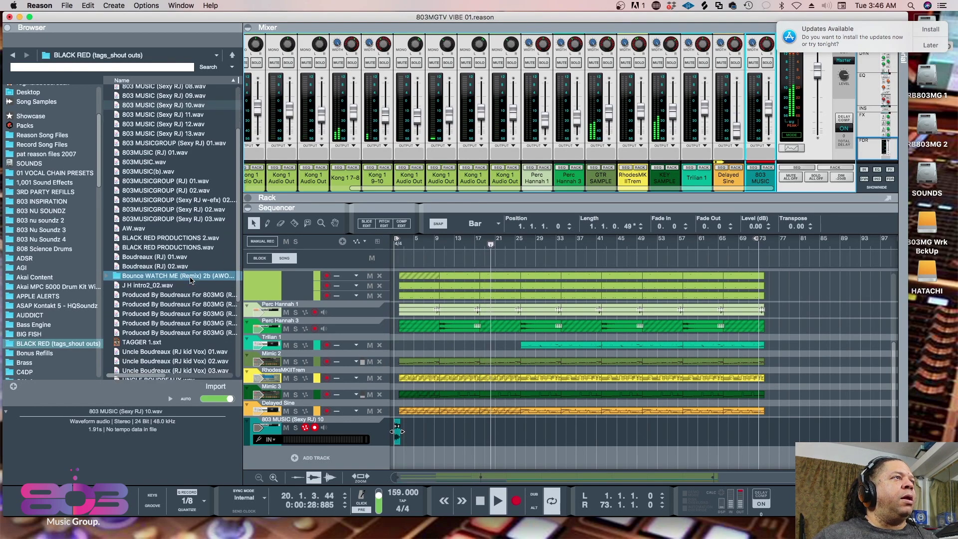
pyautogui.scroll(-3, 185, 289)
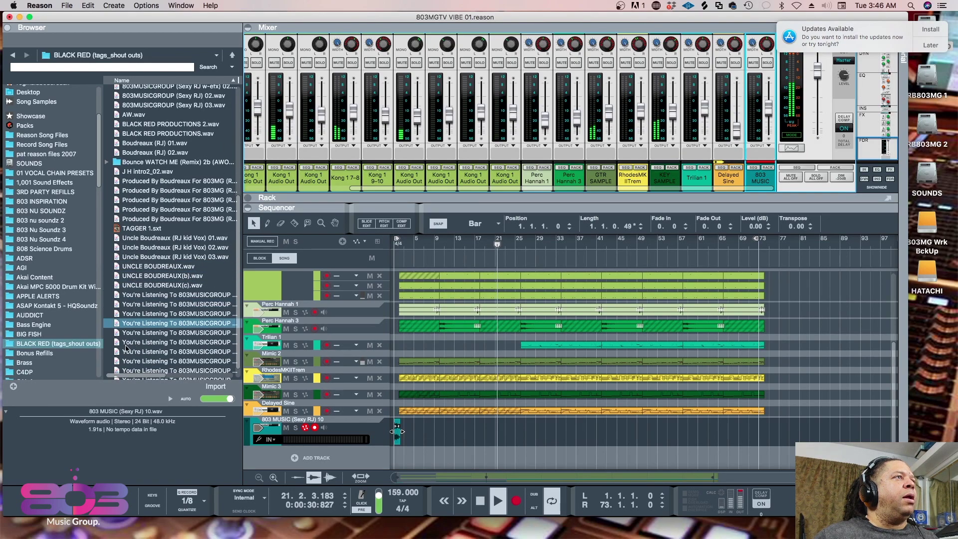
pyautogui.scroll(-1, 130, 357)
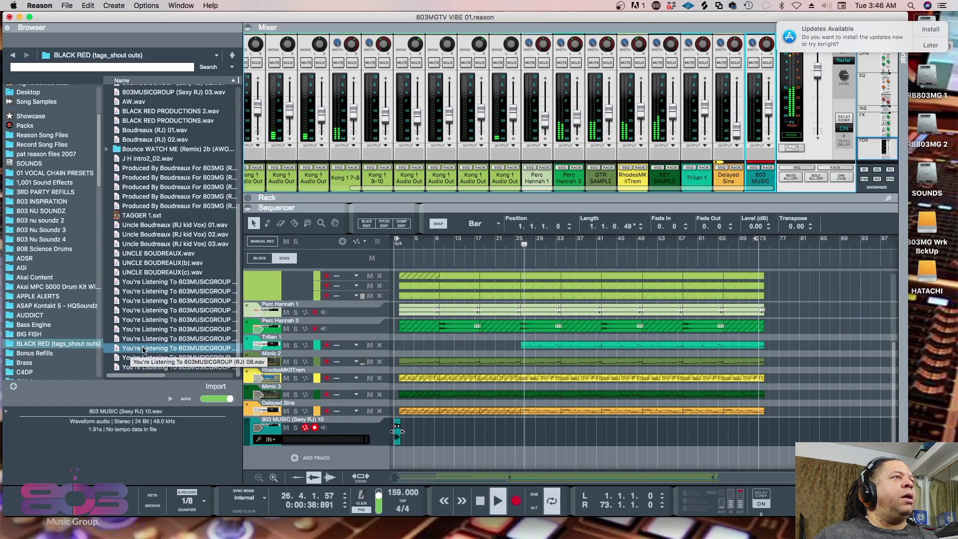
pyautogui.moveTo(241, 366); pyautogui.dragTo(289, 366)
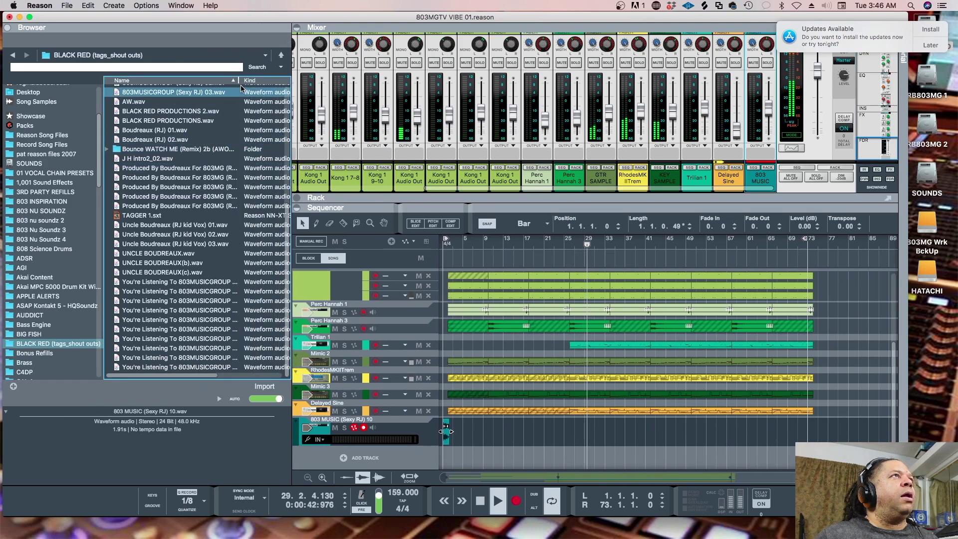
pyautogui.moveTo(240, 81); pyautogui.dragTo(257, 94)
pyautogui.moveTo(170, 297); pyautogui.dragTo(128, 351)
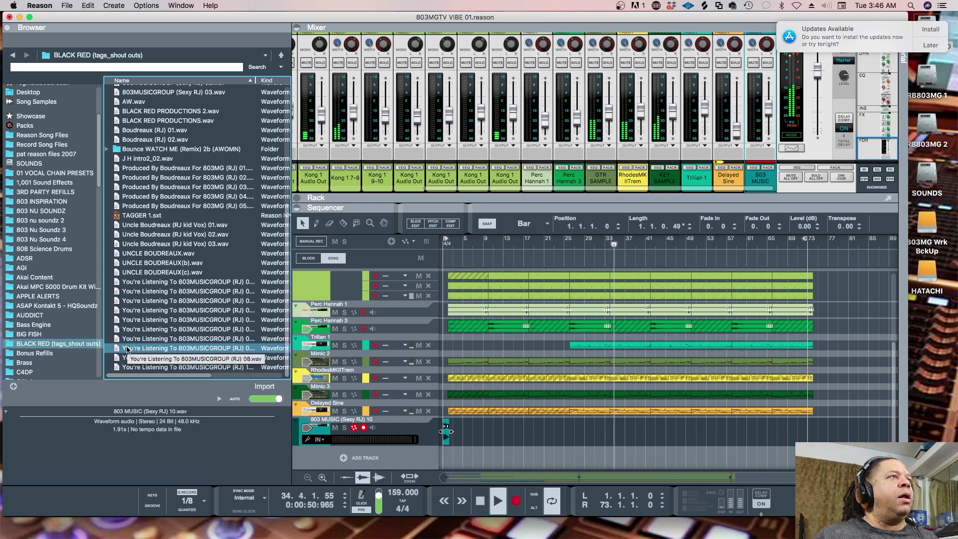
pyautogui.moveTo(126, 351)
pyautogui.mouseDown()
pyautogui.moveTo(434, 471)
pyautogui.moveTo(543, 468)
pyautogui.moveTo(534, 469)
pyautogui.mouseUp()
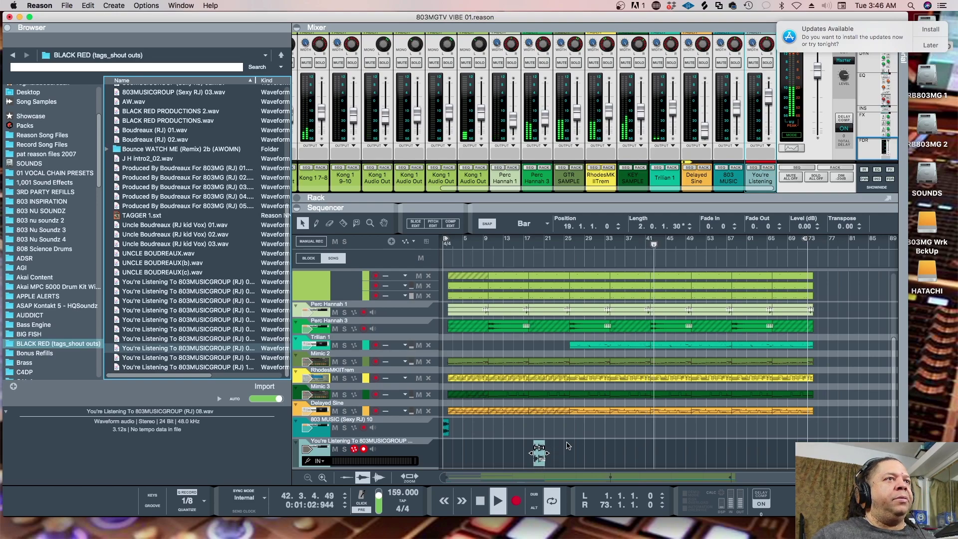
pyautogui.moveTo(539, 460); pyautogui.dragTo(500, 457)
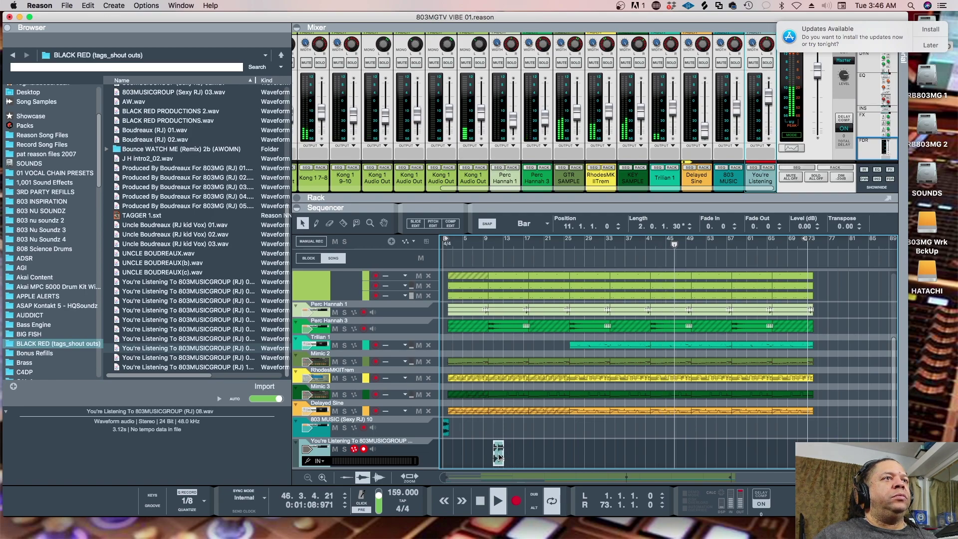
# - Copy the 803 MUSIC and You're Listening tag clips together so the copied 803 MUSIC clip starts at bar 23
pyautogui.click(516, 432)
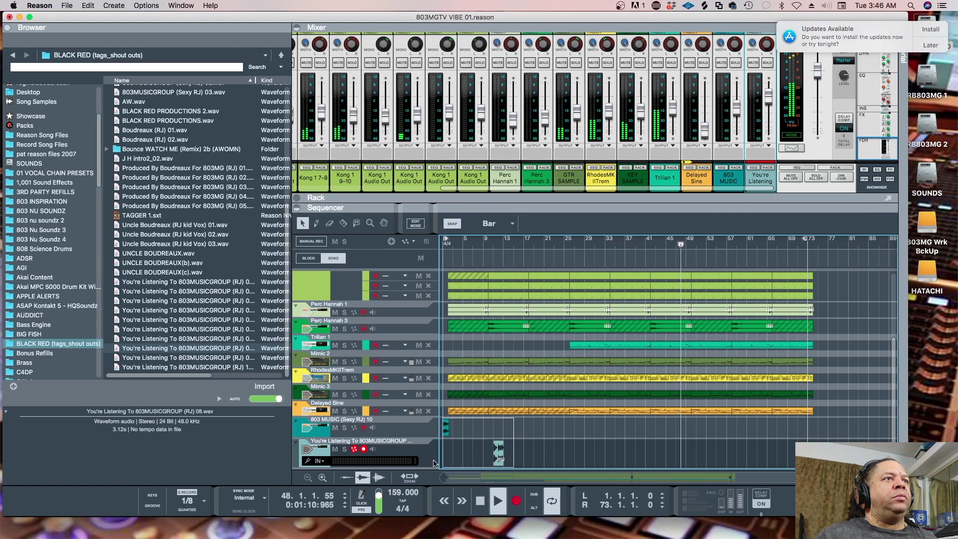
pyautogui.click(447, 429)
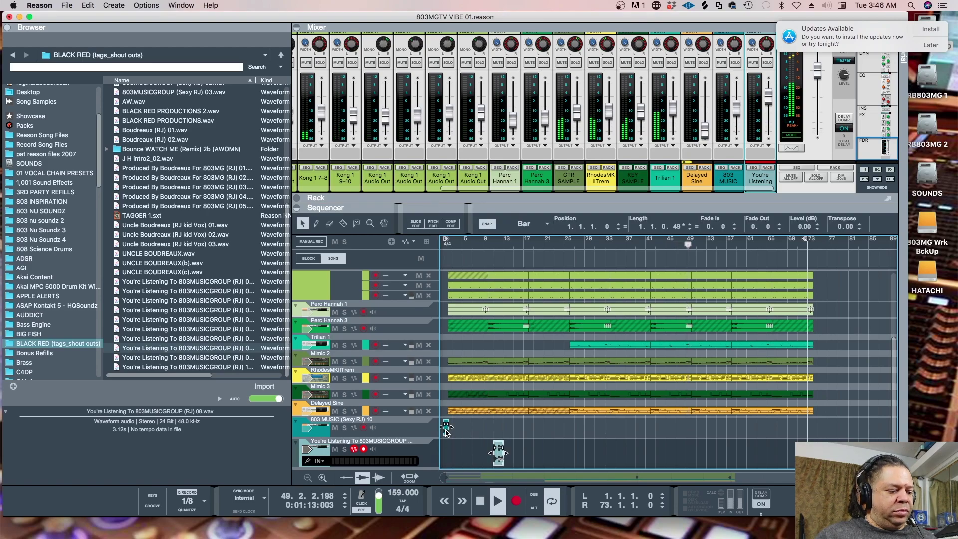
pyautogui.moveTo(447, 430); pyautogui.dragTo(557, 441)
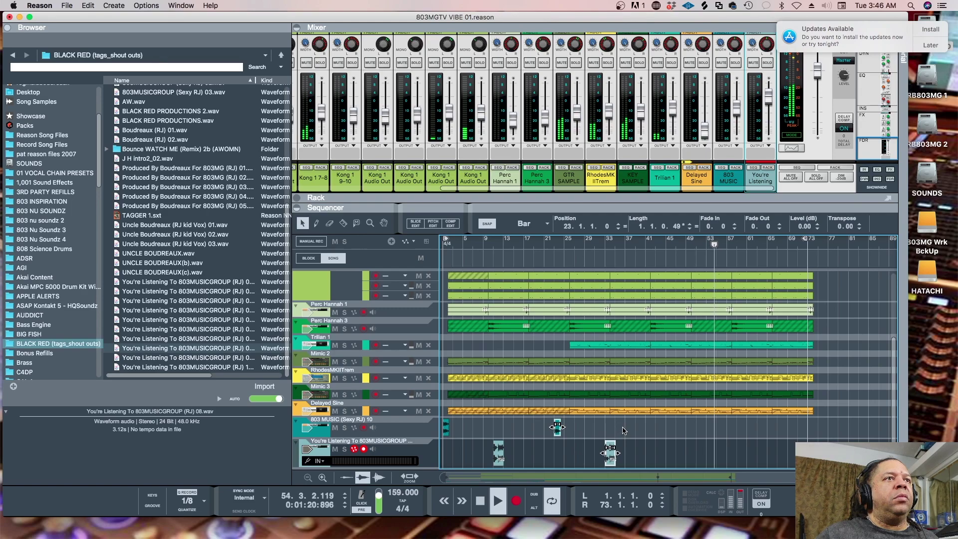
# - Reposition the copied tags, with the 803 MUSIC clip at bar 22 and the You're Listening clip at bar 33
pyautogui.click(623, 464)
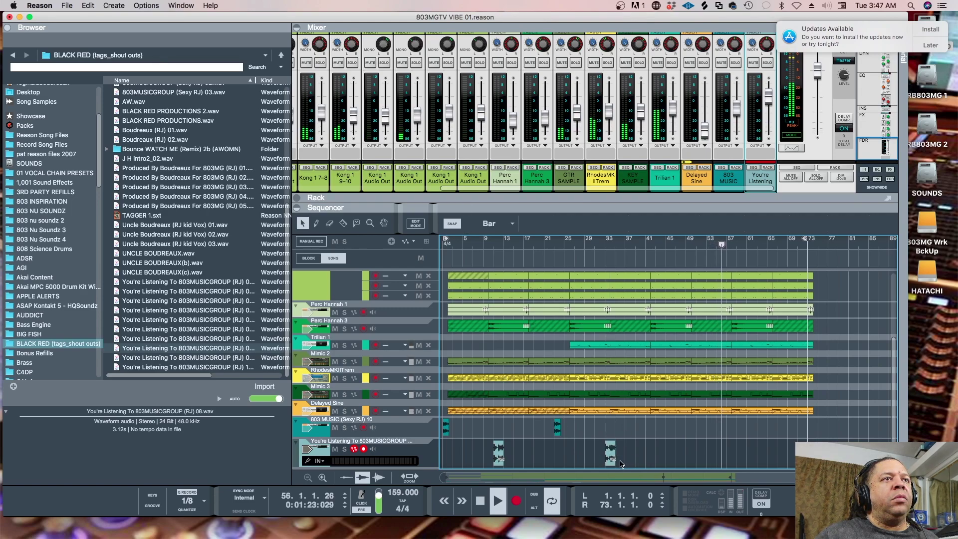
pyautogui.click(612, 463)
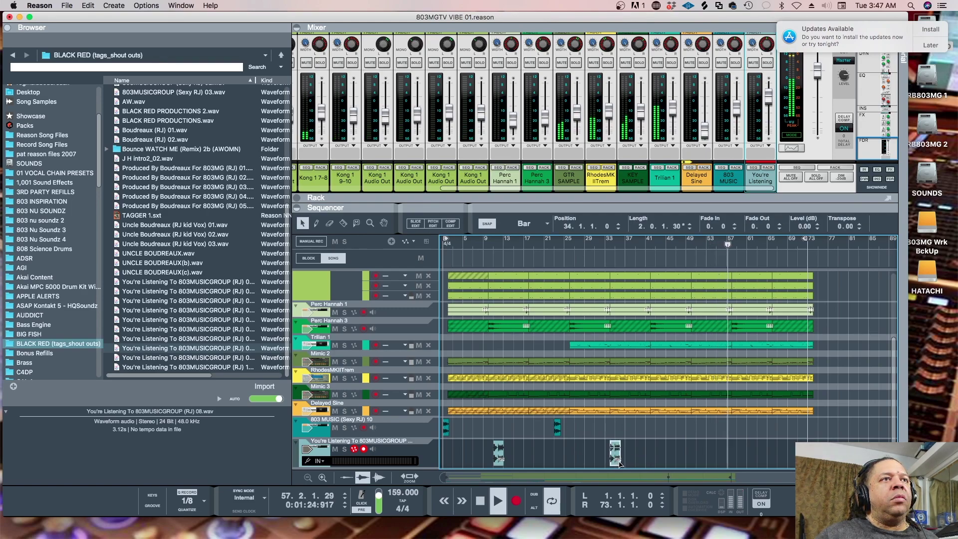
pyautogui.moveTo(651, 462); pyautogui.dragTo(639, 444)
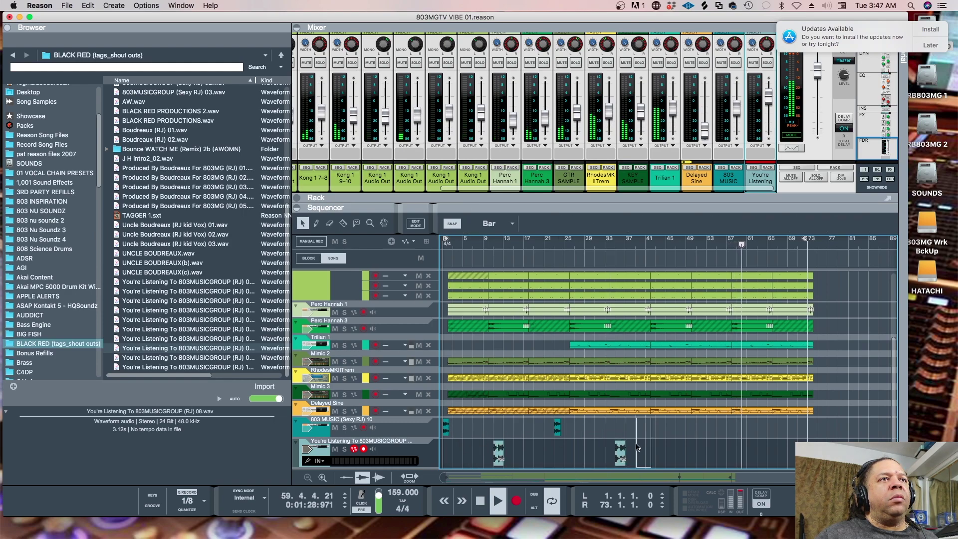
pyautogui.click(618, 455)
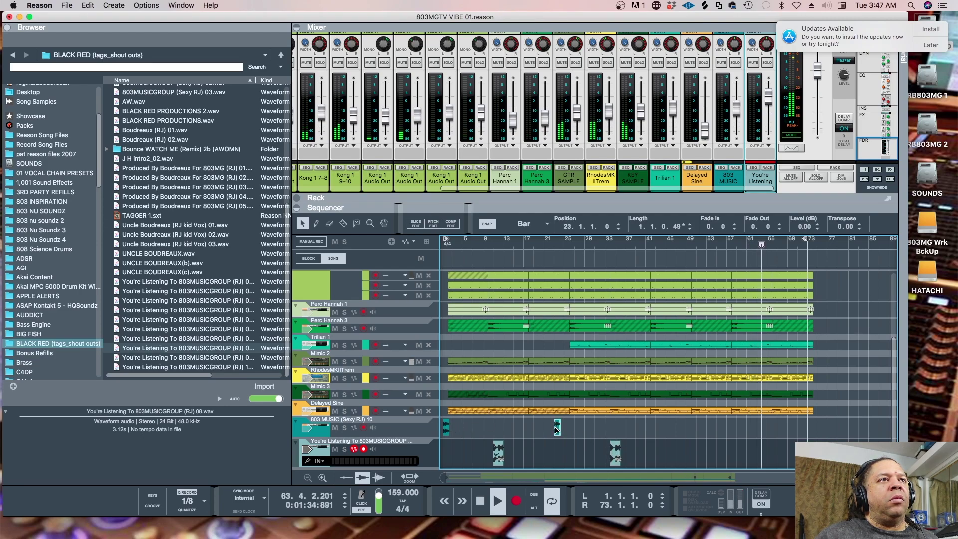
pyautogui.moveTo(558, 428); pyautogui.dragTo(552, 428)
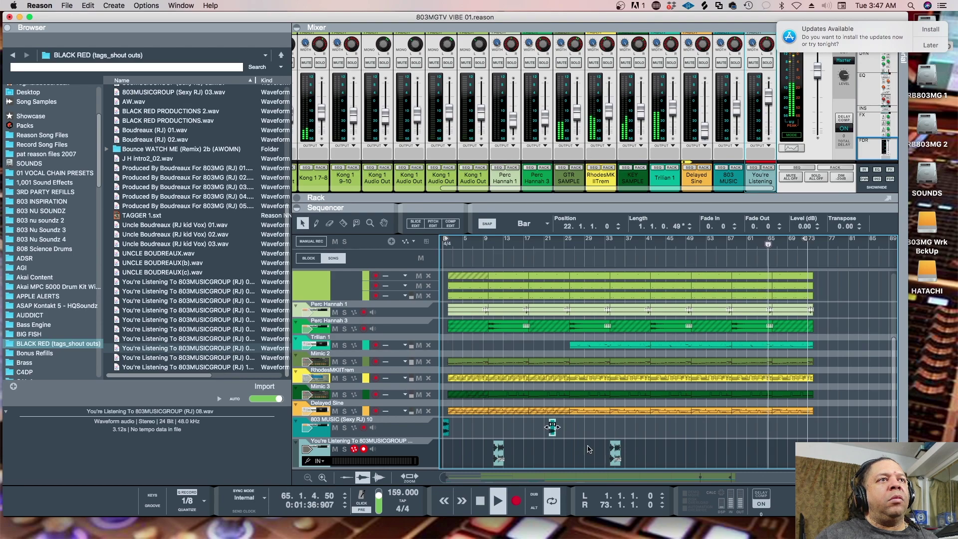
pyautogui.moveTo(617, 456); pyautogui.dragTo(611, 456)
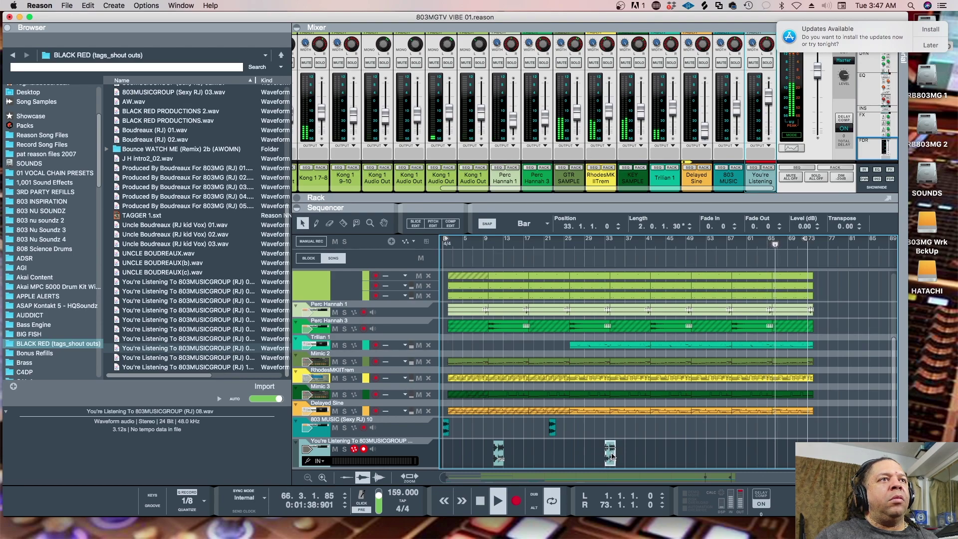
# - Copy all four tag clips to start at bar 45 and lower the fader of the You're Listening channel
pyautogui.moveTo(633, 417); pyautogui.dragTo(446, 463)
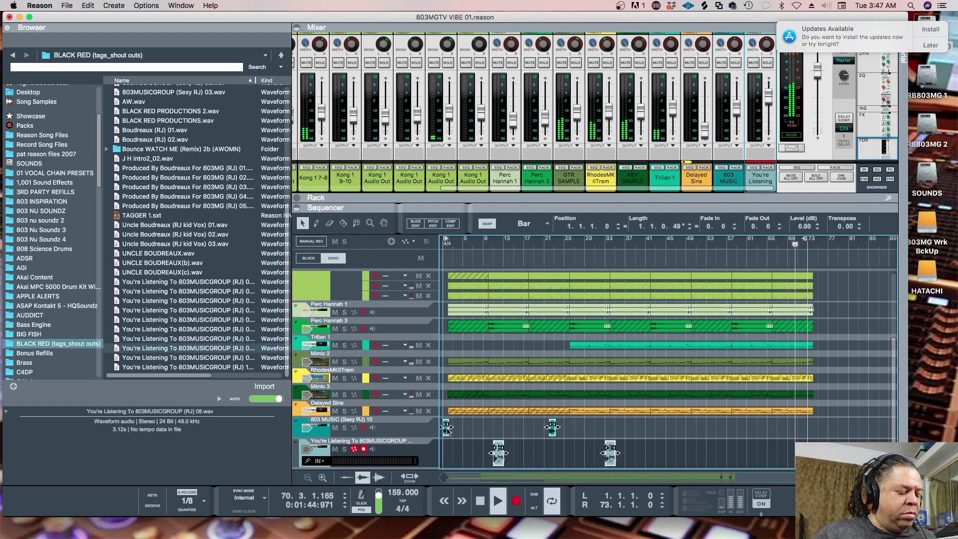
pyautogui.moveTo(446, 430); pyautogui.dragTo(668, 438)
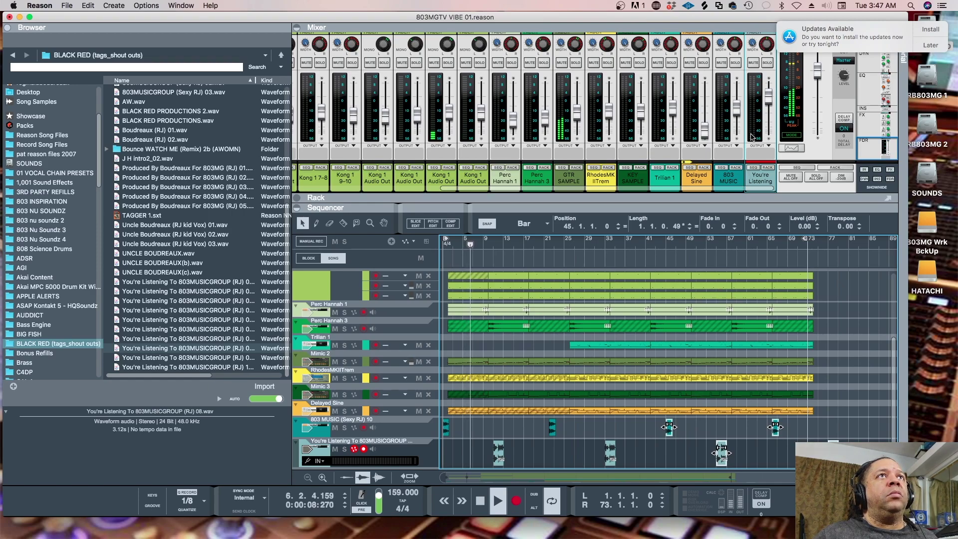
pyautogui.moveTo(769, 104); pyautogui.dragTo(769, 118)
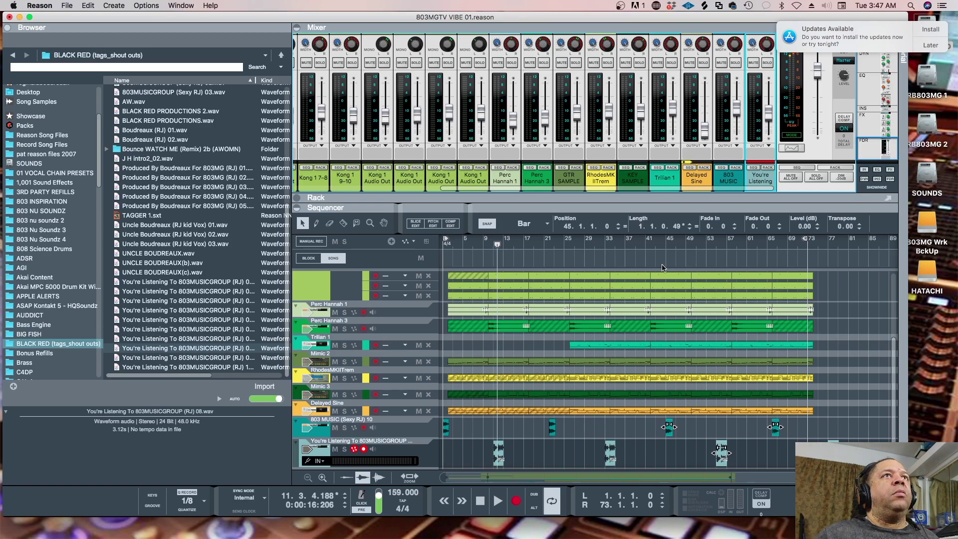
# - Postpone the macOS update notification that covers the mixer's master section
pyautogui.scroll(15, 749, 114)
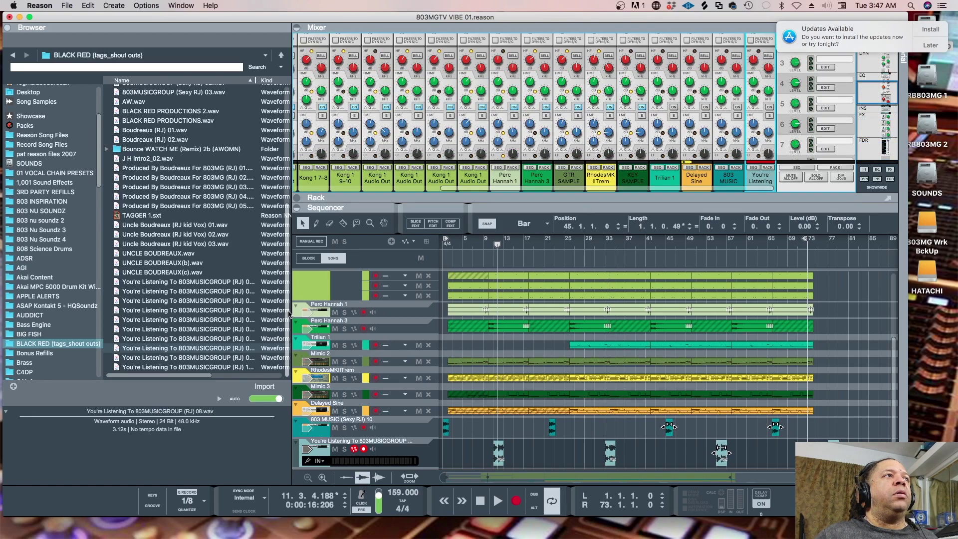
pyautogui.click(234, 349)
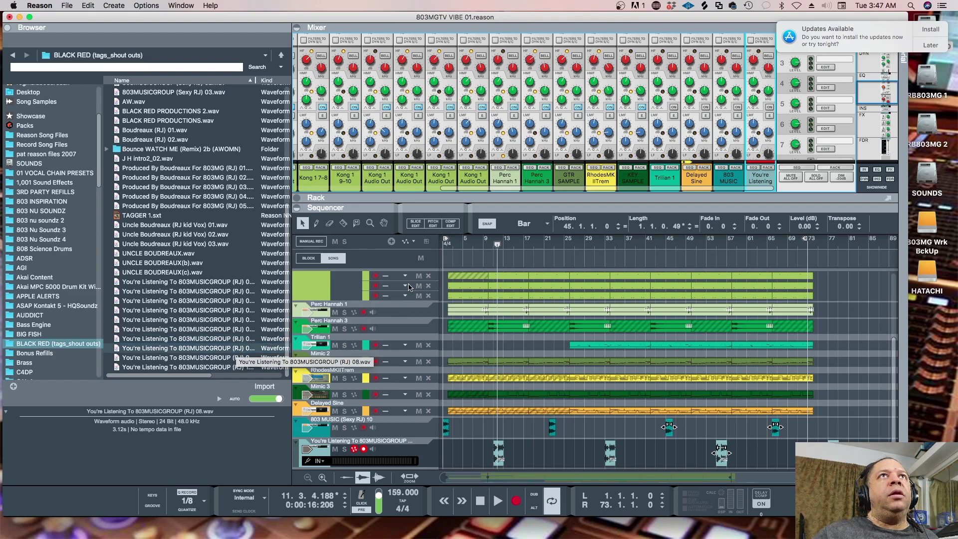
pyautogui.click(929, 45)
pyautogui.click(894, 85)
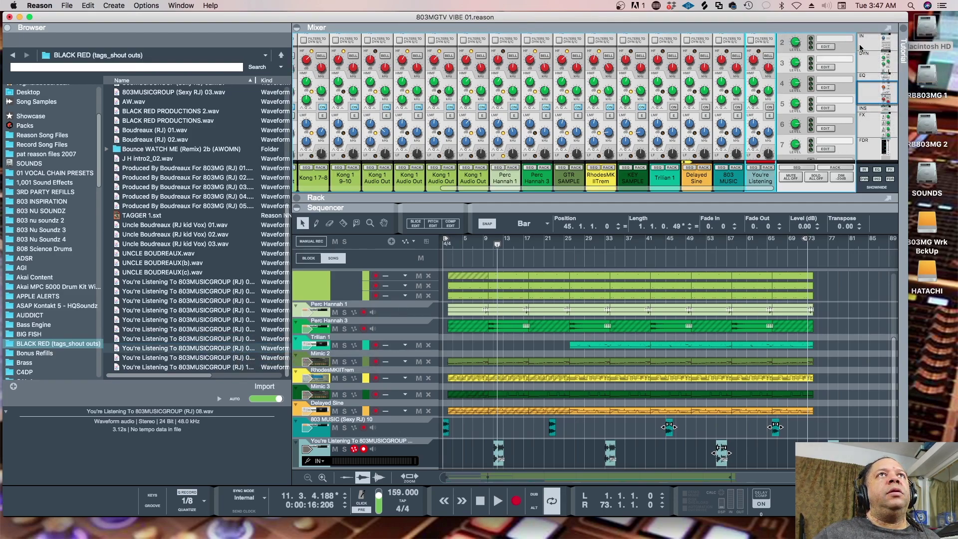
# - Enlarge the mixer area and bring the dynamics and EQ sections of the tag channels into view
pyautogui.scroll(-10, 848, 107)
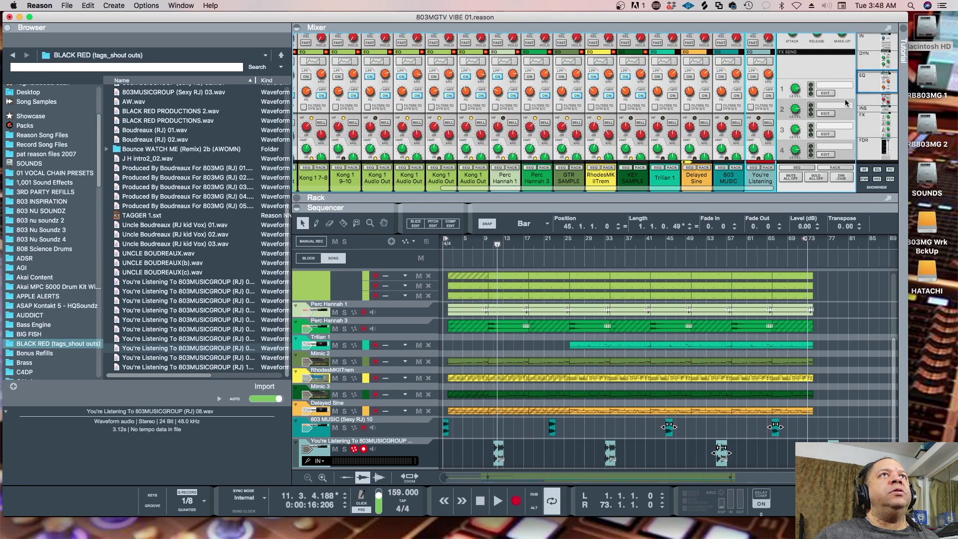
pyautogui.scroll(6, 818, 105)
pyautogui.moveTo(808, 199); pyautogui.dragTo(809, 364)
pyautogui.scroll(2, 808, 260)
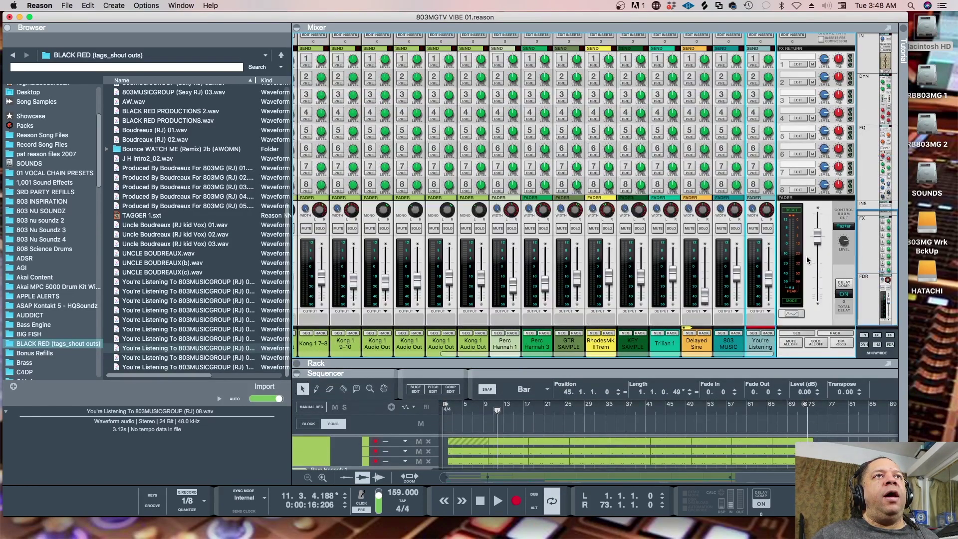
pyautogui.scroll(10, 770, 200)
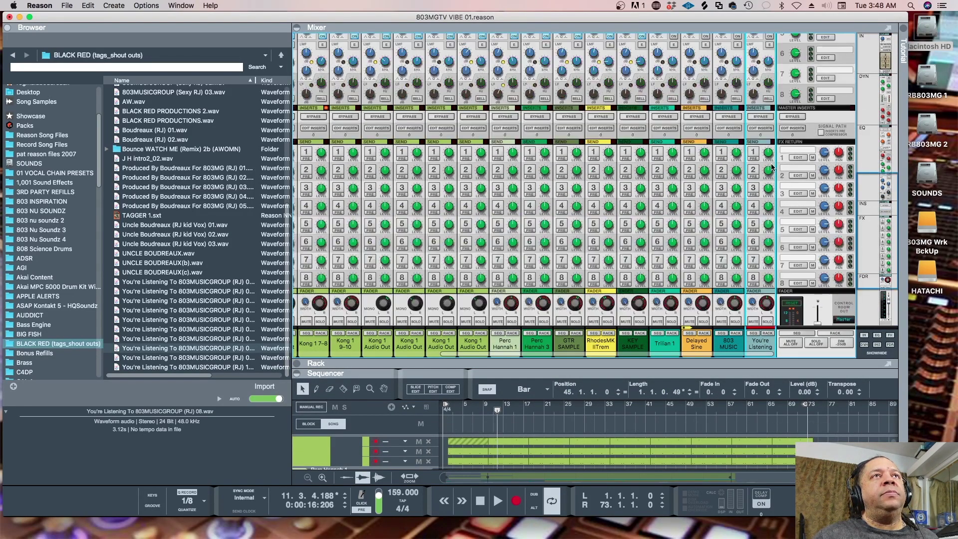
pyautogui.scroll(-2, 769, 144)
pyautogui.scroll(-1, 766, 144)
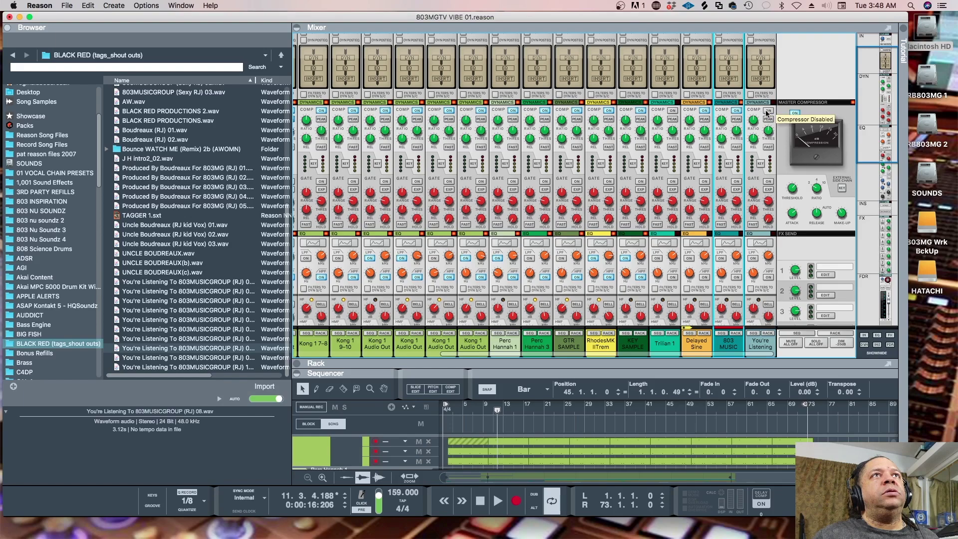
# - Turn on the EQ and high-pass filter for 803 MUSIC (Sexy RJ) 10, adjust the filter, and boost the high-mid and high bands
pyautogui.click(735, 246)
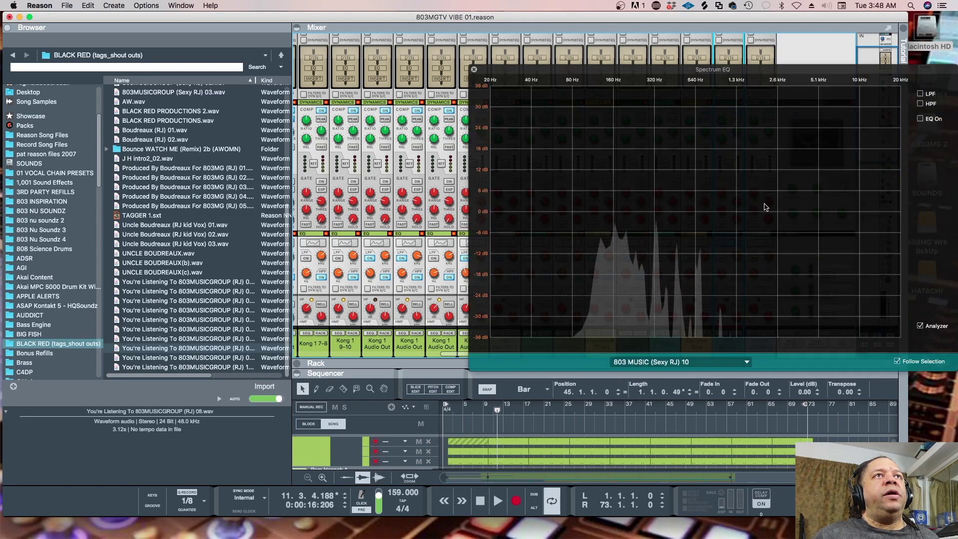
pyautogui.click(921, 119)
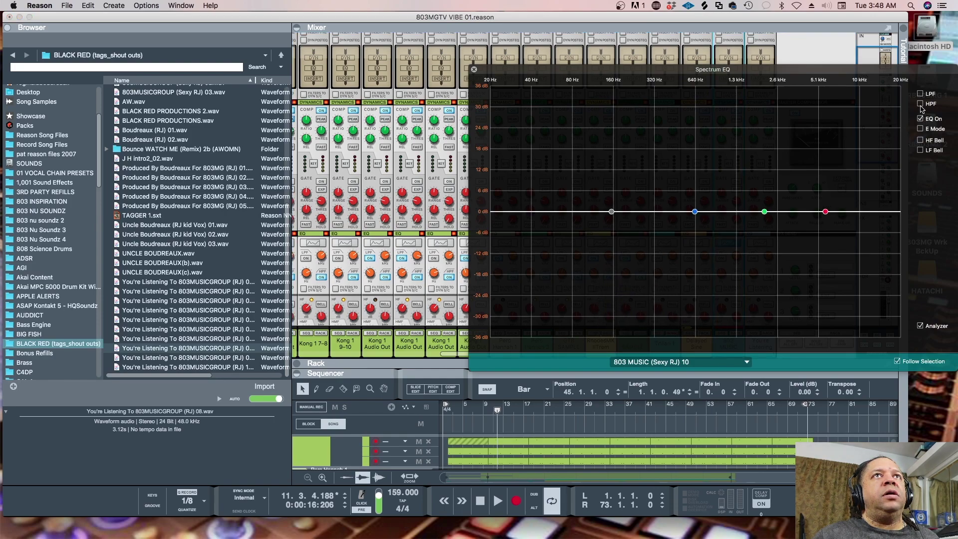
pyautogui.click(921, 104)
pyautogui.moveTo(622, 211); pyautogui.dragTo(694, 211)
pyautogui.moveTo(764, 212); pyautogui.dragTo(762, 198)
pyautogui.click(826, 211)
pyautogui.moveTo(826, 211); pyautogui.dragTo(827, 199)
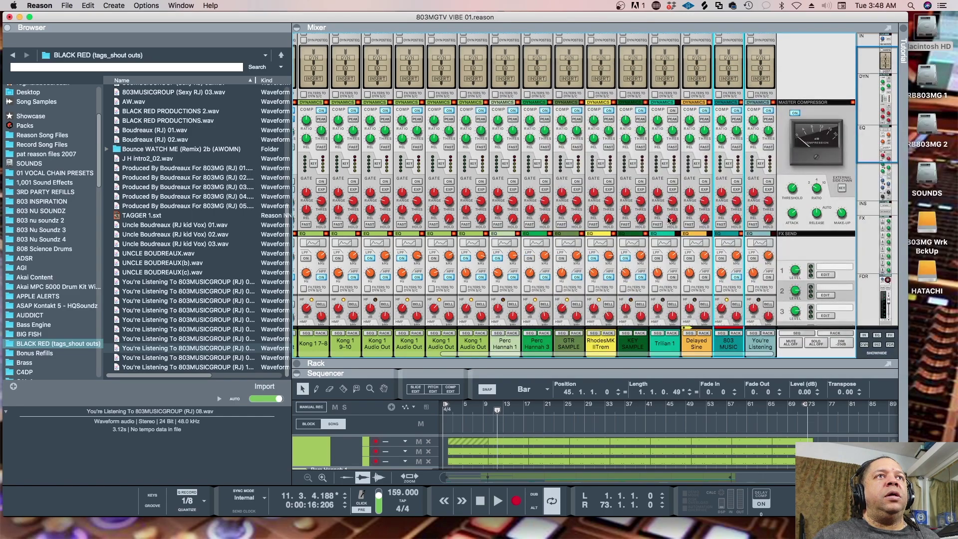
pyautogui.scroll(-15, 718, 256)
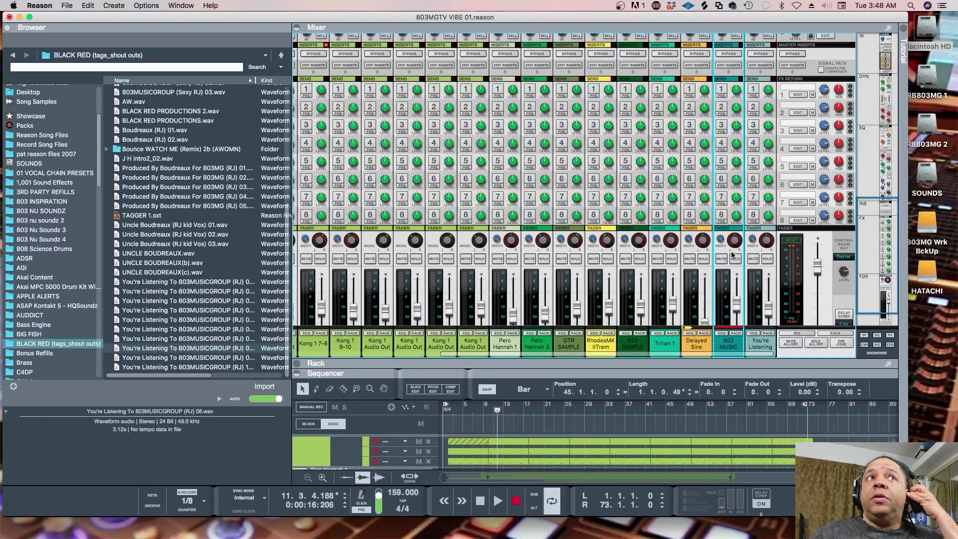
# - Set the 803 MUSIC fader to -19.00 dB and copy all of that channel's settings onto the You're Listening channel
pyautogui.scroll(-2, 733, 247)
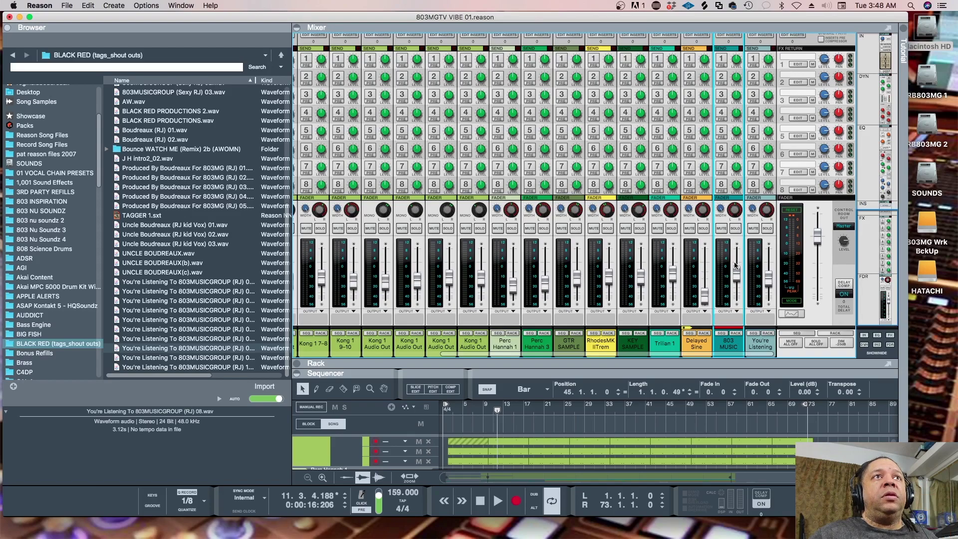
pyautogui.moveTo(737, 273); pyautogui.dragTo(738, 277)
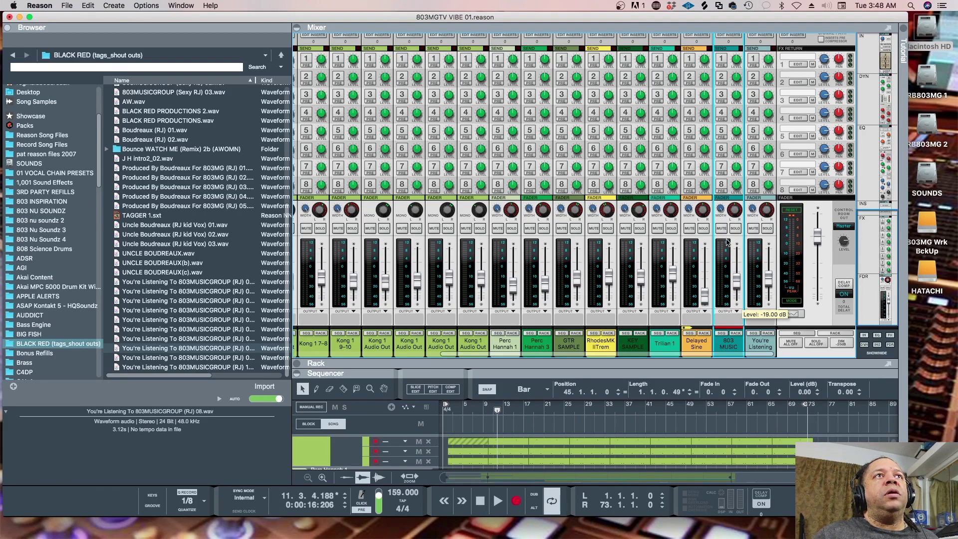
pyautogui.rightClick(723, 218)
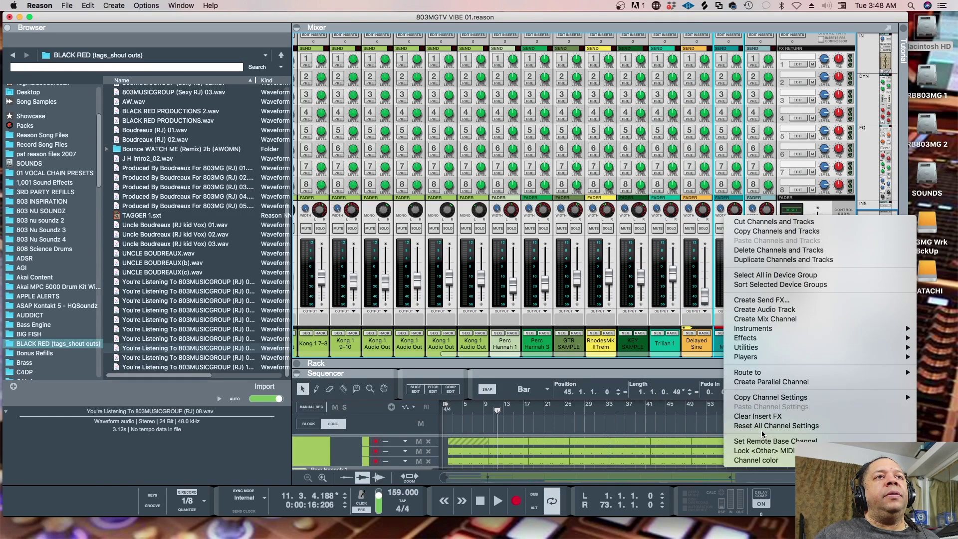
pyautogui.moveTo(765, 399)
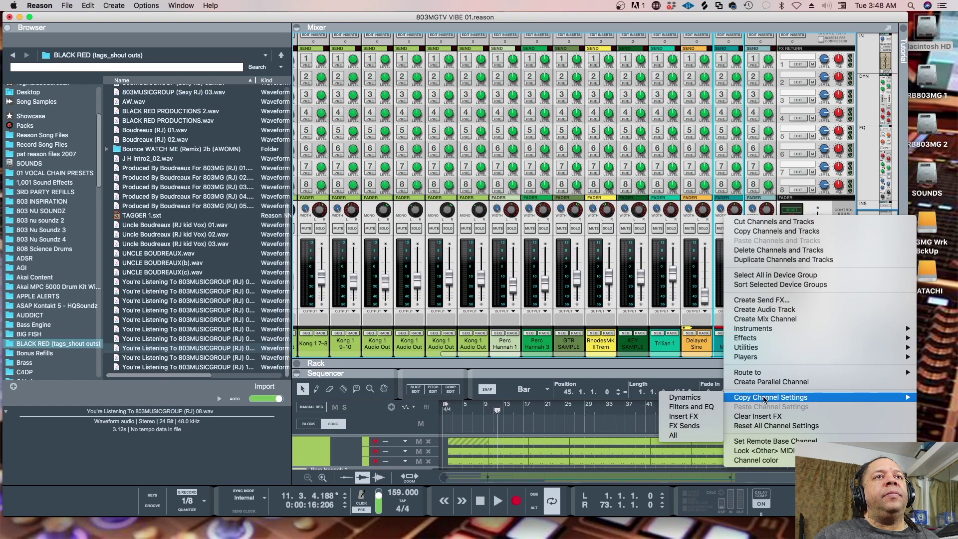
pyautogui.click(674, 436)
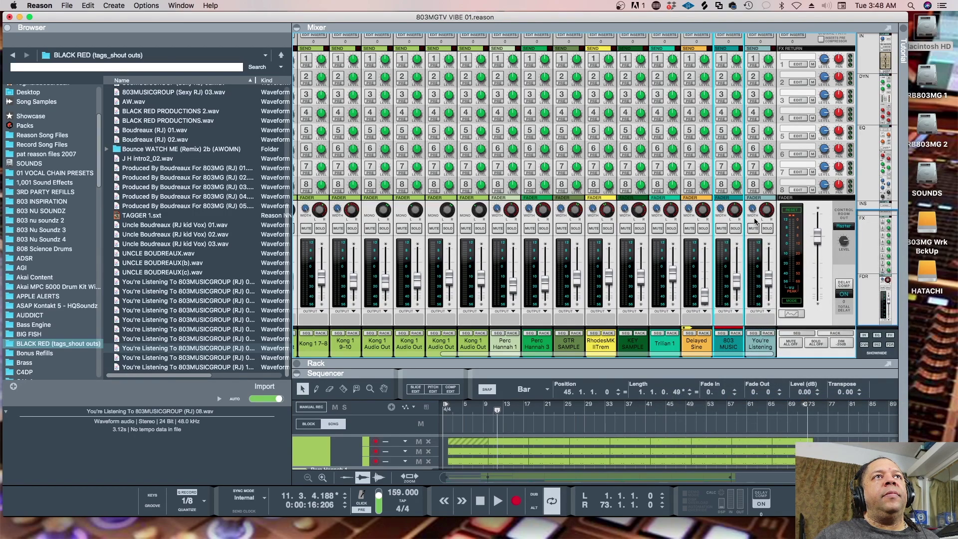
pyautogui.click(754, 218)
pyautogui.rightClick(753, 218)
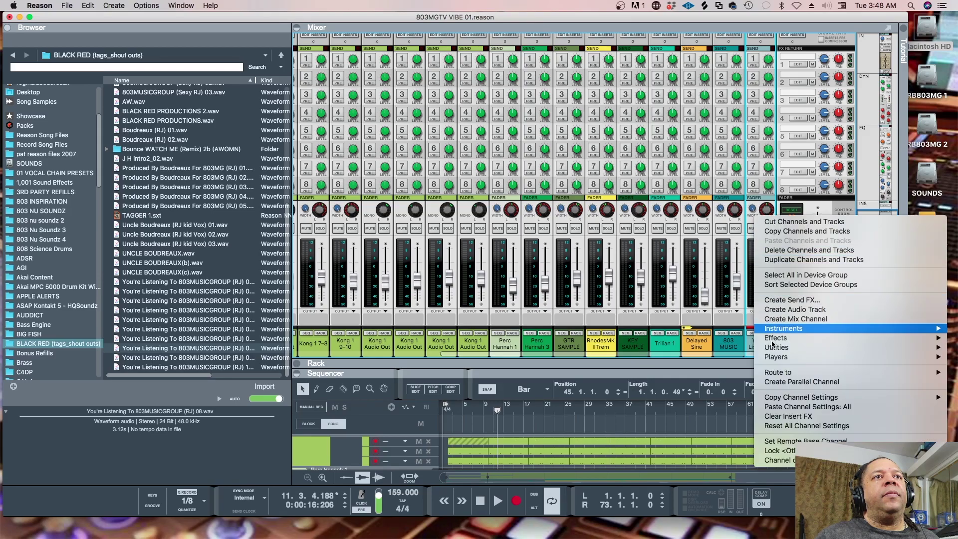
pyautogui.click(782, 407)
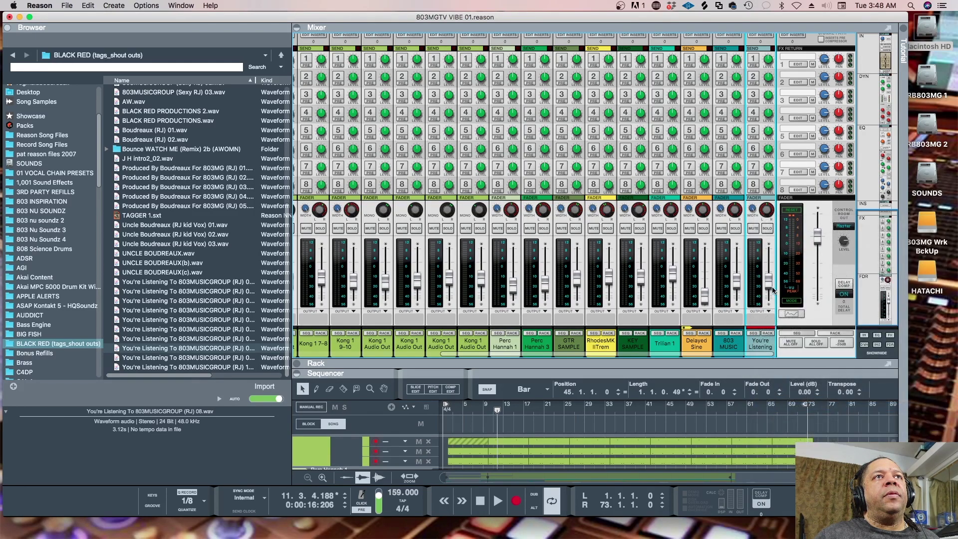
# - Adjust the panning of the two tag channels, with You're Listening at 18, and play the song from the beginning
pyautogui.click(734, 212)
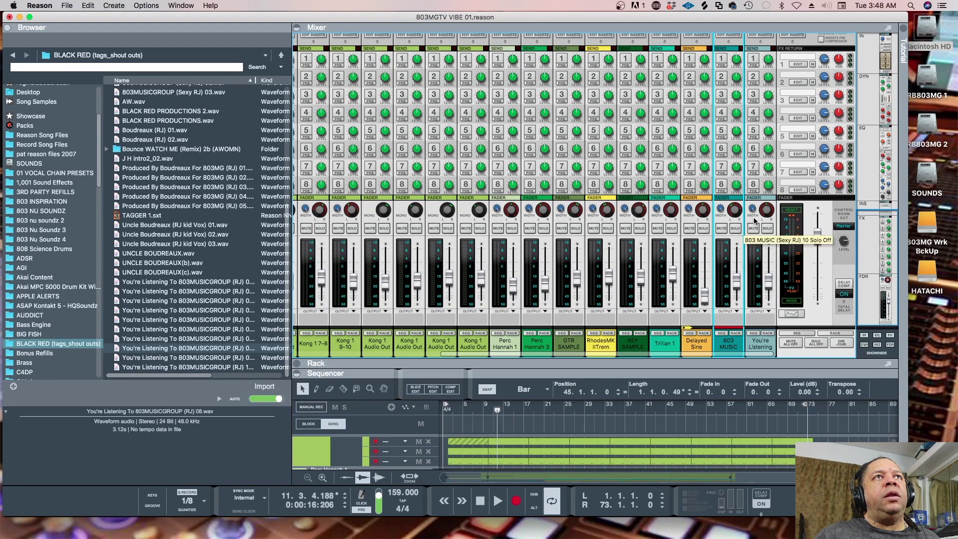
pyautogui.click(767, 210)
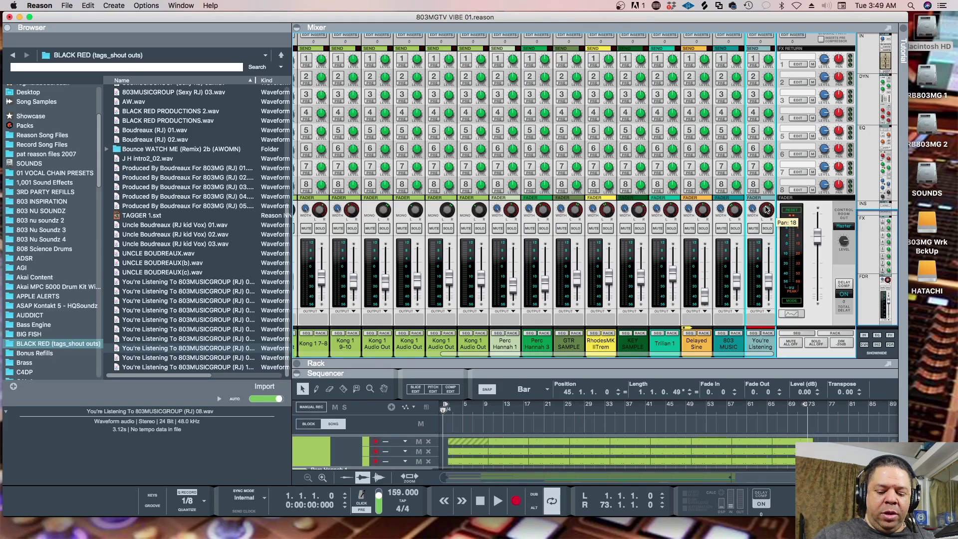
pyautogui.press('space')
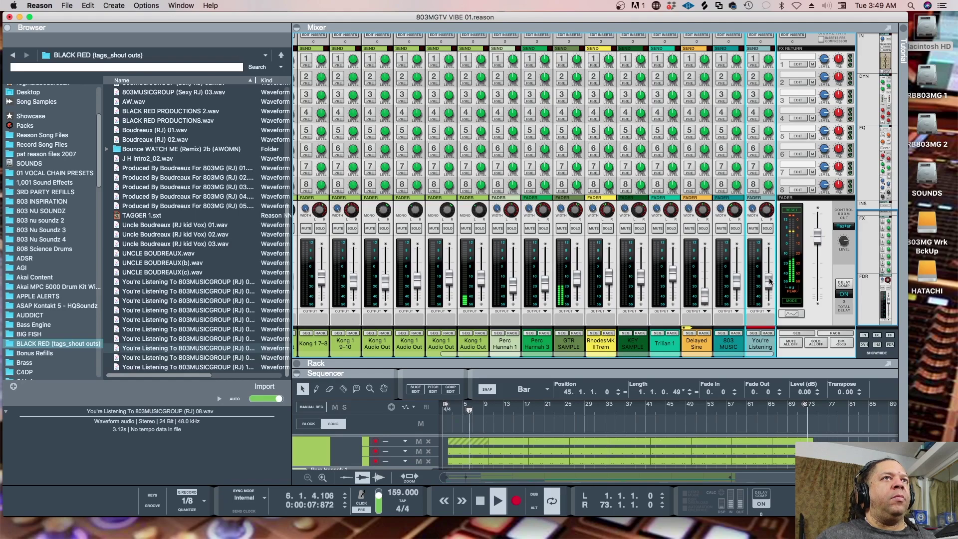
pyautogui.moveTo(770, 281)
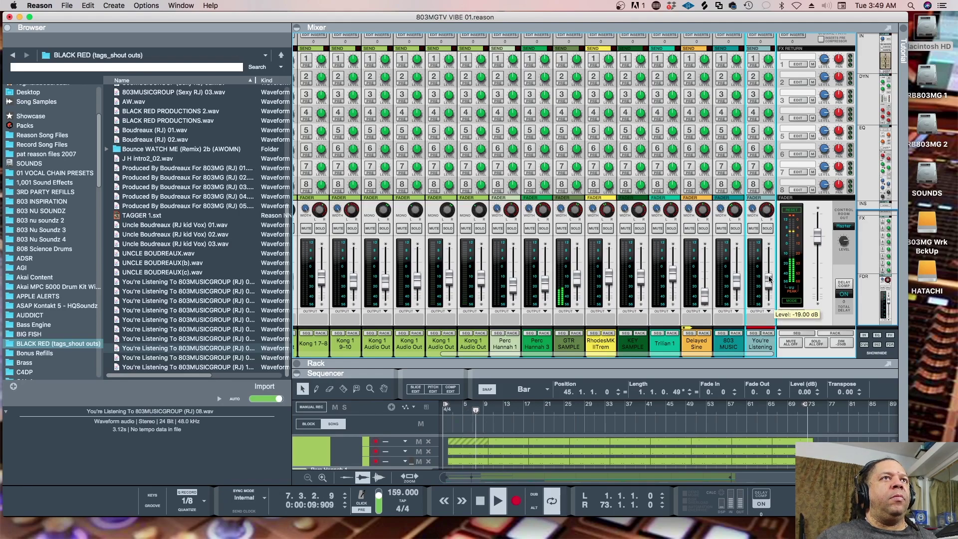
# - Show the full arrangement in the sequencer with the browser hidden, and select the You're Listening clip at bar 77
pyautogui.click(579, 367)
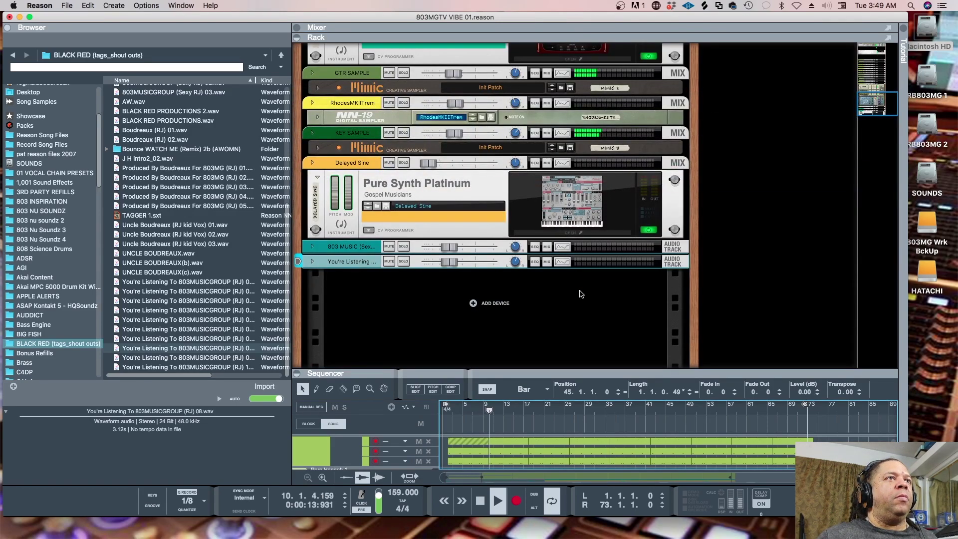
pyautogui.click(591, 372)
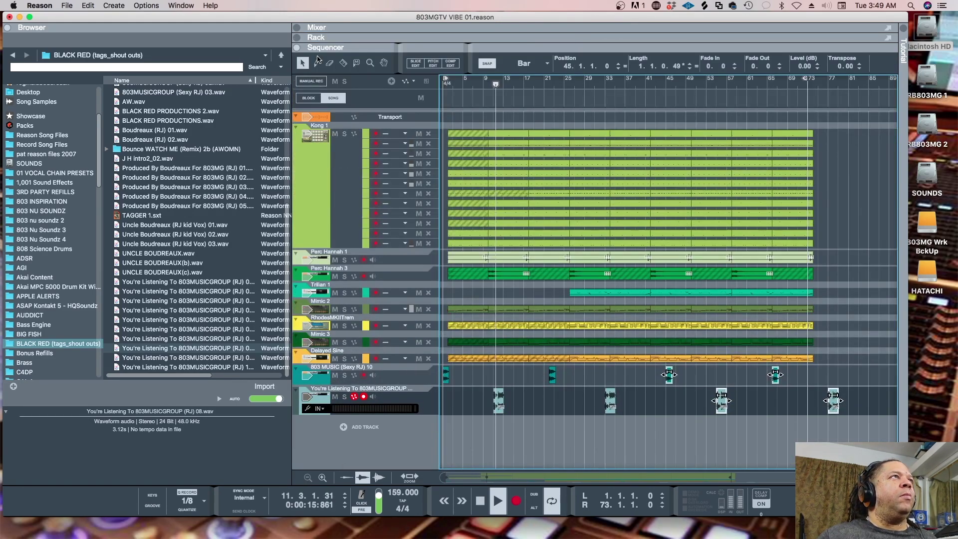
pyautogui.click(7, 28)
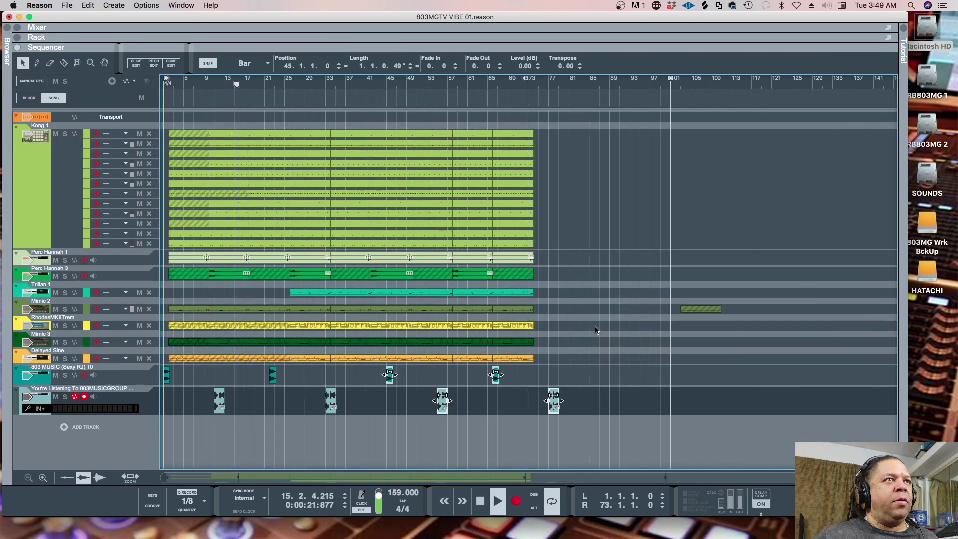
pyautogui.click(595, 381)
pyautogui.click(553, 411)
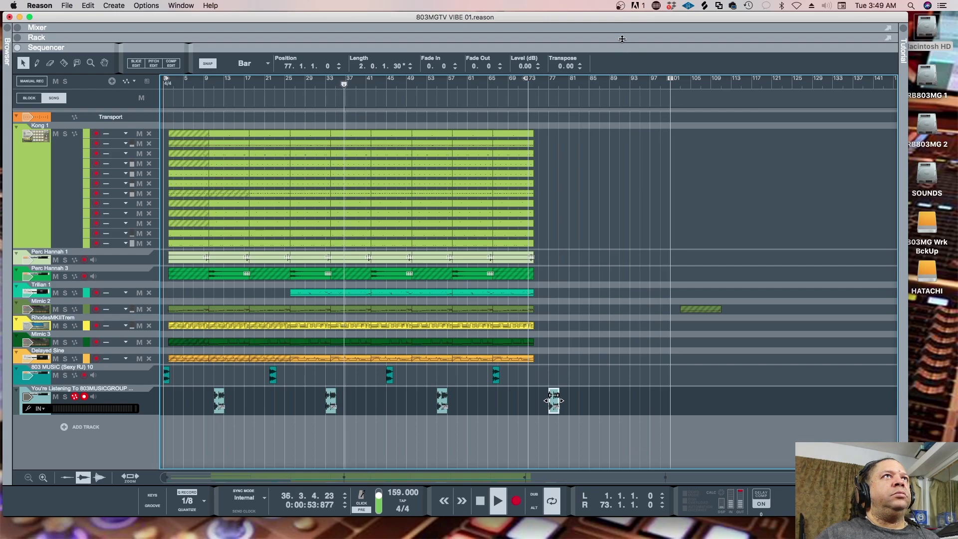
# - Bring the mixer back into view during playback and raise the fader of the Delayed Sine channel
pyautogui.press('F5')
pyautogui.press('F7')
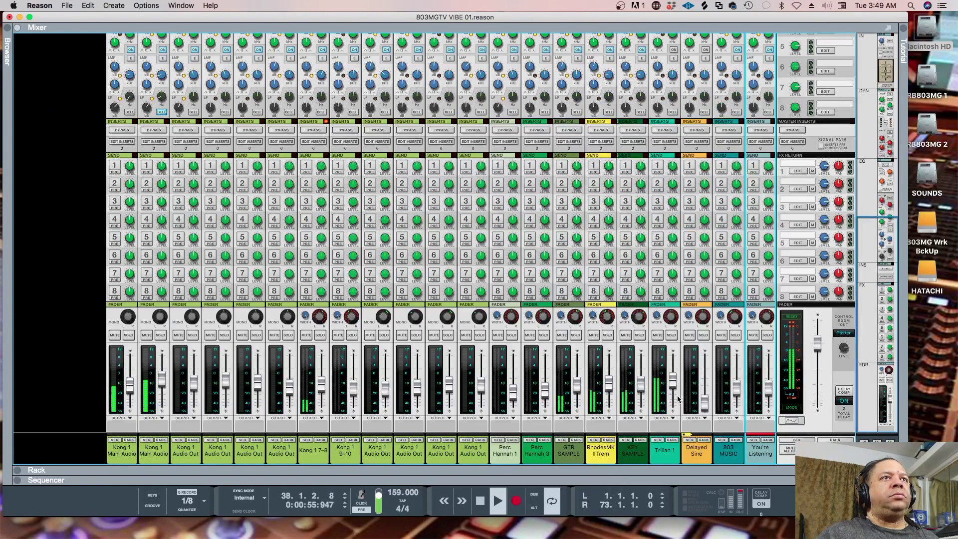
pyautogui.click(705, 403)
pyautogui.moveTo(706, 402); pyautogui.dragTo(707, 383)
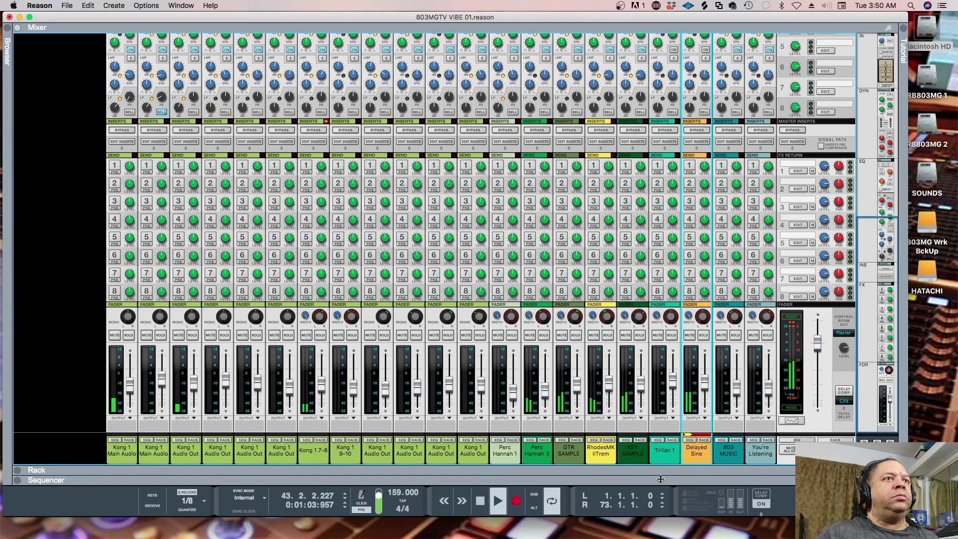
# - Show the sequencer below the mixer faders and extend the loop's end locator to bar 74
pyautogui.moveTo(669, 474); pyautogui.dragTo(673, 171)
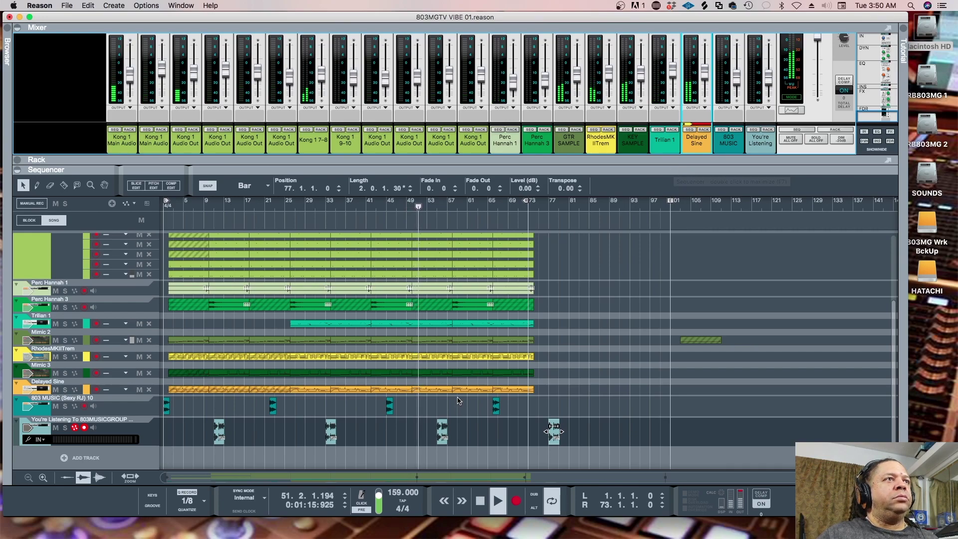
pyautogui.click(472, 390)
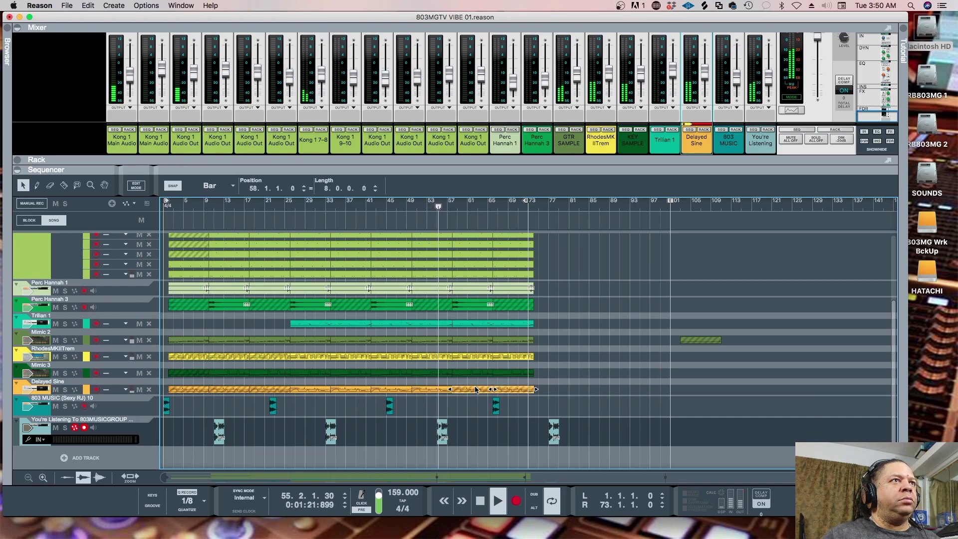
pyautogui.click(474, 407)
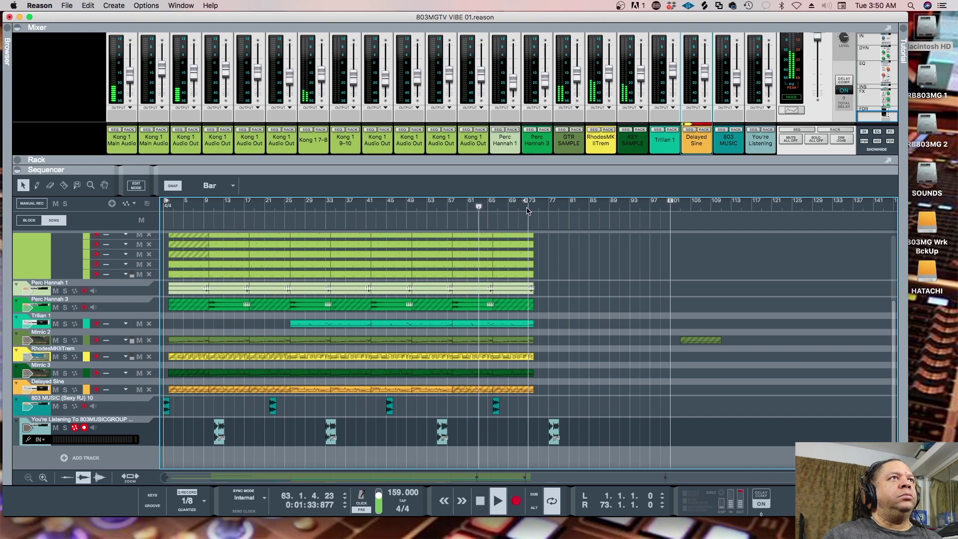
pyautogui.moveTo(526, 200); pyautogui.dragTo(535, 201)
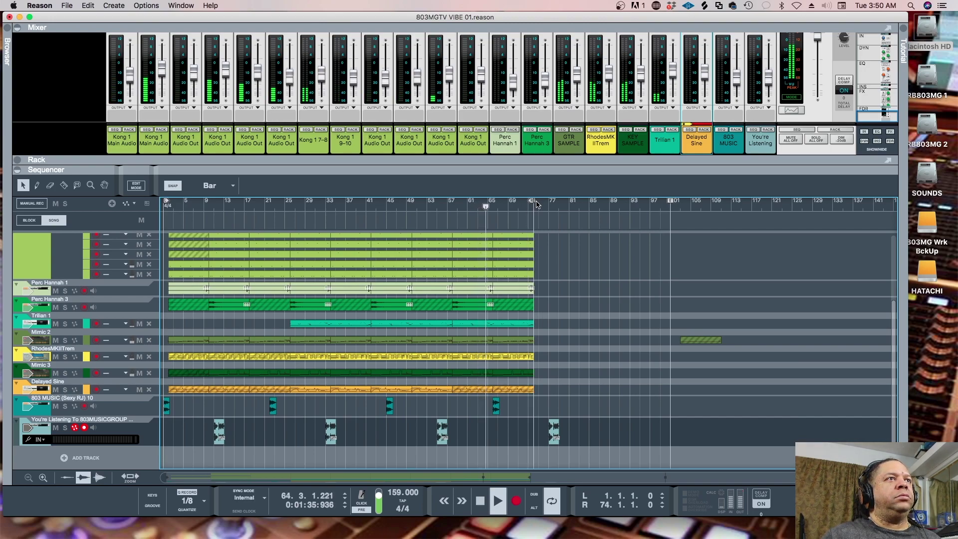